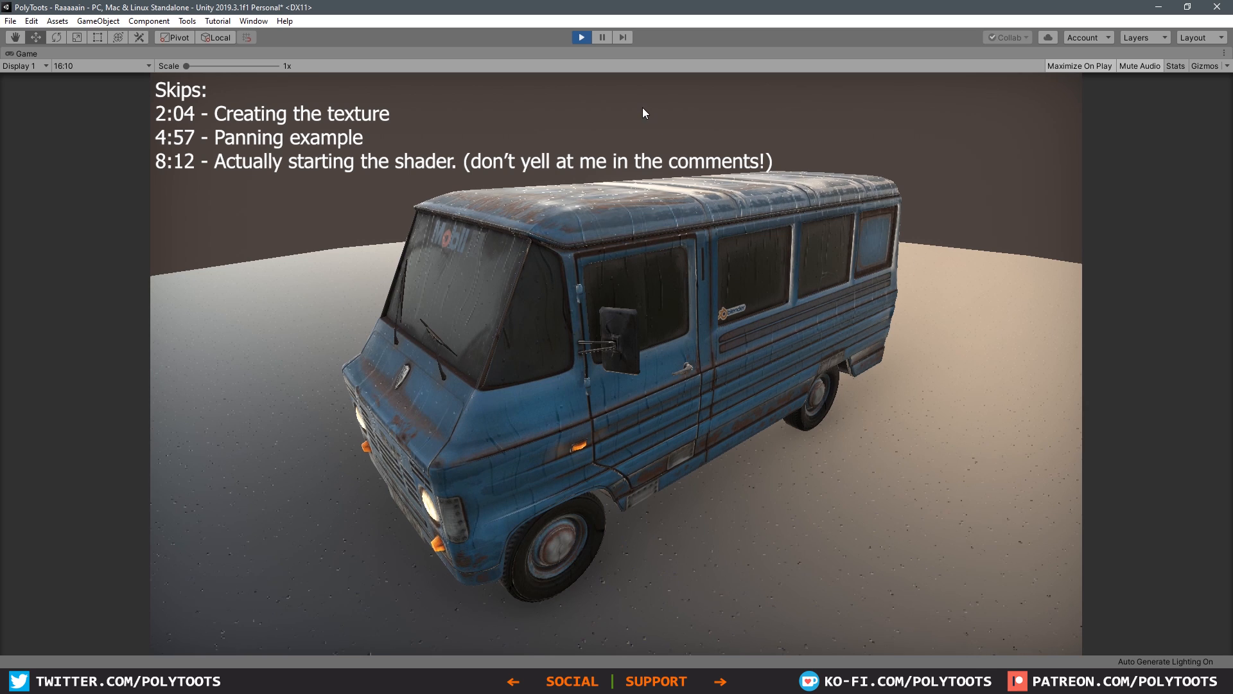
Step: Stop the running preview and examine the rain effect on the bus's windshield and roof in the Scene view
click(581, 37)
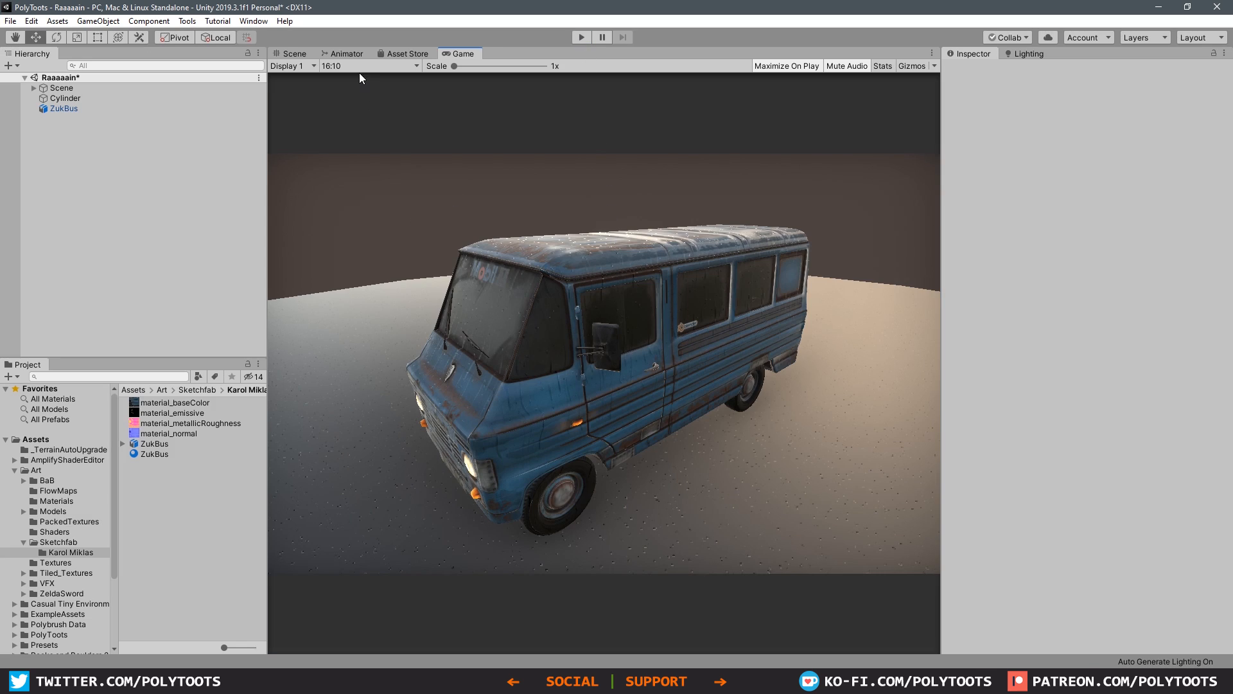
click(300, 53)
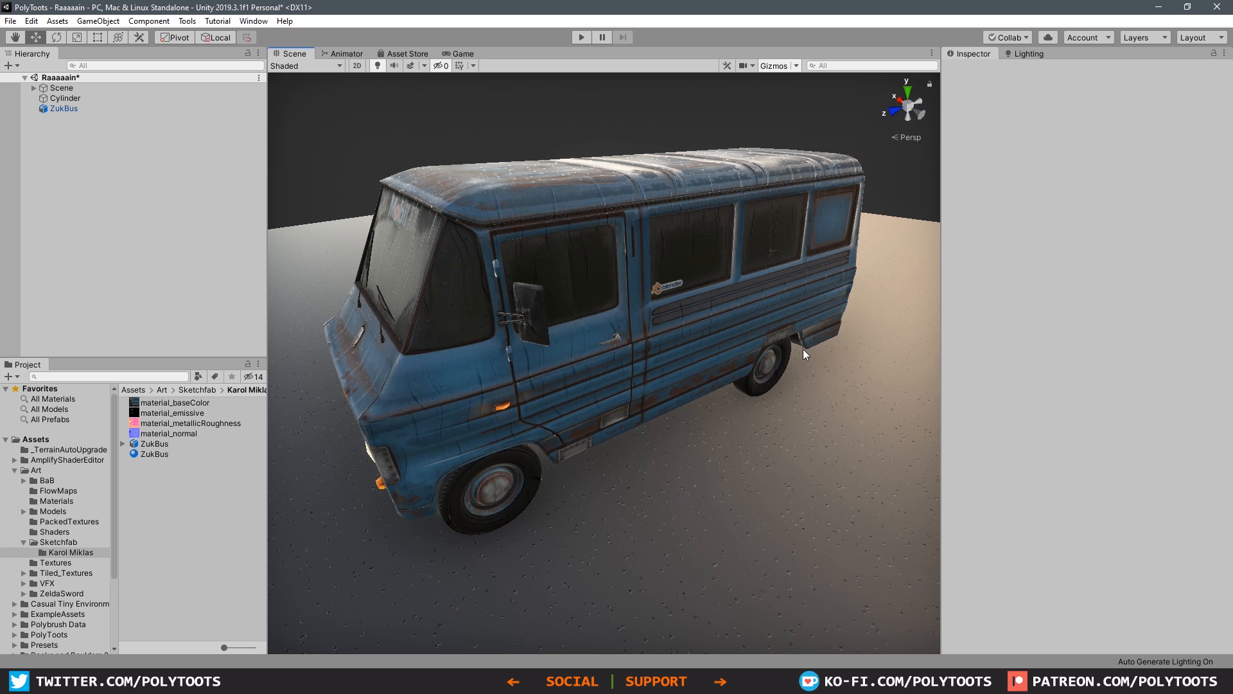
click(704, 188)
alt+drag(703, 214, 684, 282)
scroll(620, 276, up, 4)
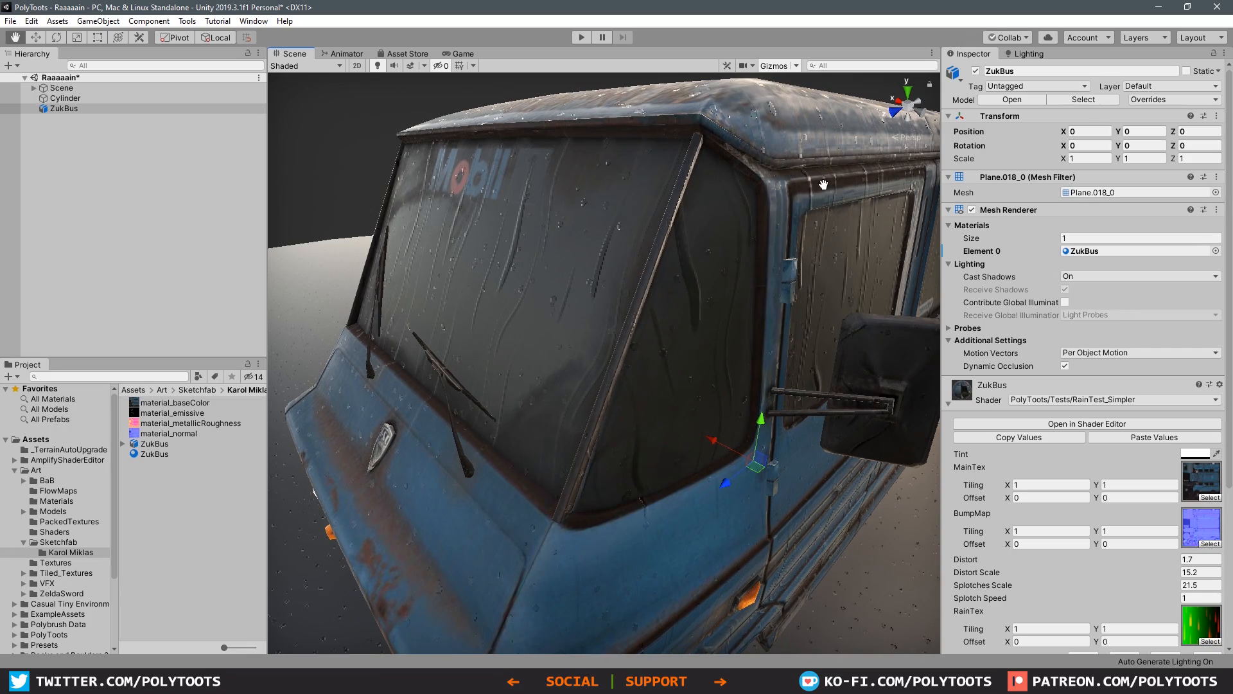
mouse_move(550, 315)
alt+mouse_down()
mouse_move(757, 167)
mouse_move(622, 261)
mouse_move(433, 221)
mouse_move(405, 133)
mouse_move(600, 253)
mouse_move(592, 283)
alt+mouse_up()
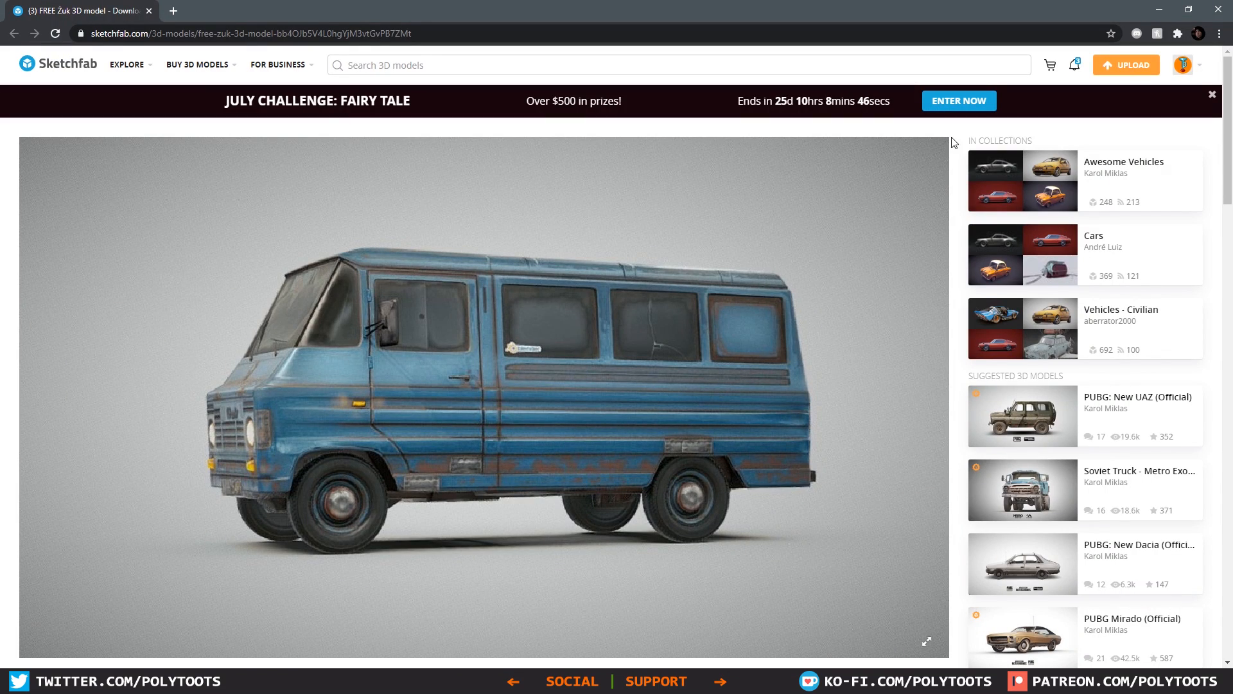
Step: Switch to the Sketchfab page of the FREE Żuk 3D model and look over the van and its author details
mouse_move(560, 402)
mouse_down()
mouse_move(672, 404)
mouse_move(491, 410)
mouse_move(603, 422)
mouse_move(771, 400)
mouse_up()
scroll(771, 400, down, 3)
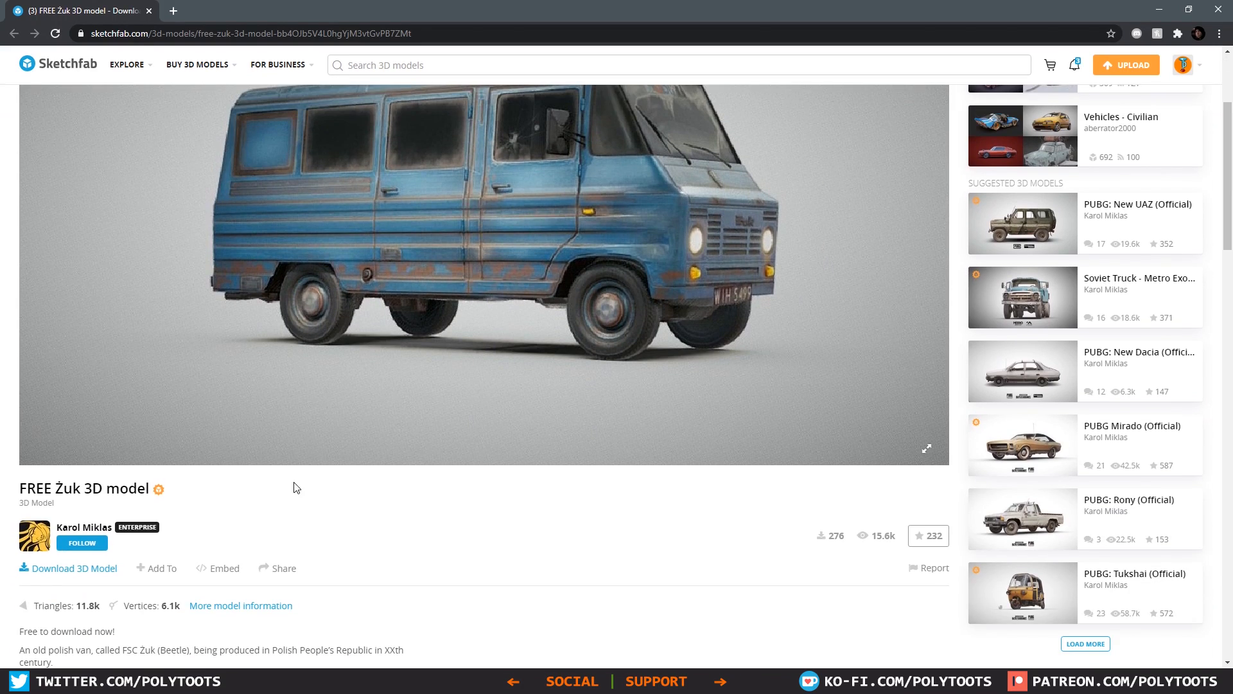
drag(114, 527, 61, 524)
click(103, 512)
scroll(1125, 303, up, 1)
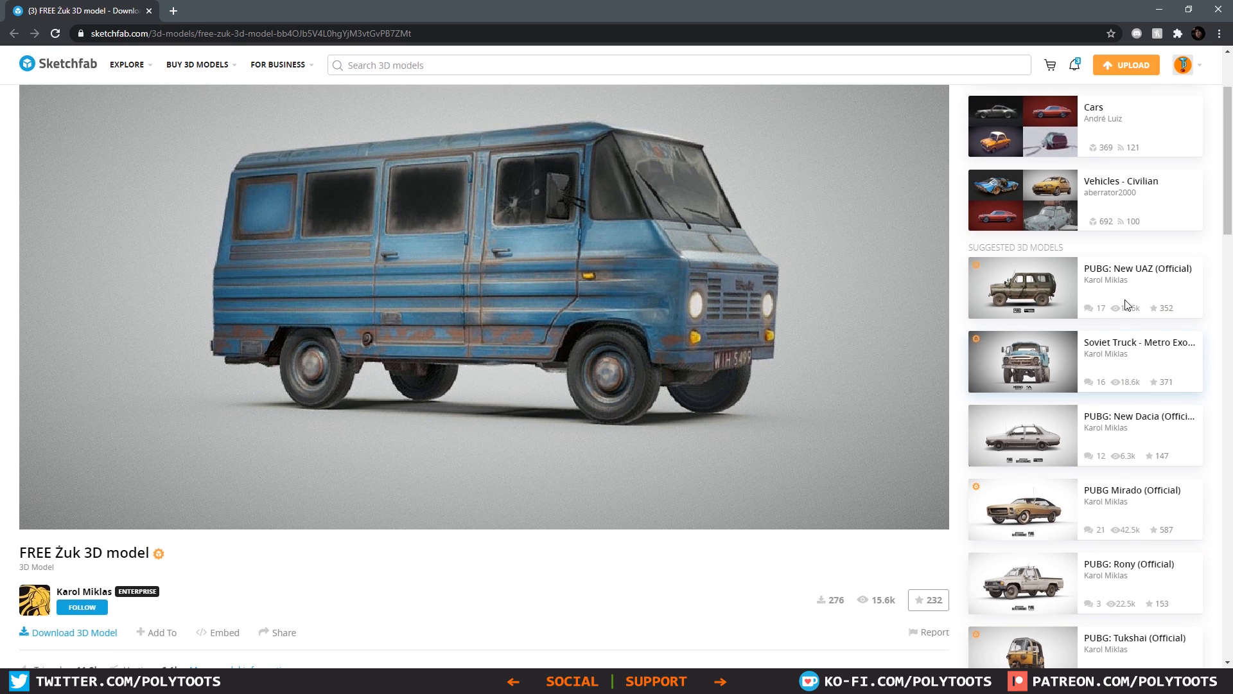
scroll(1125, 303, up, 2)
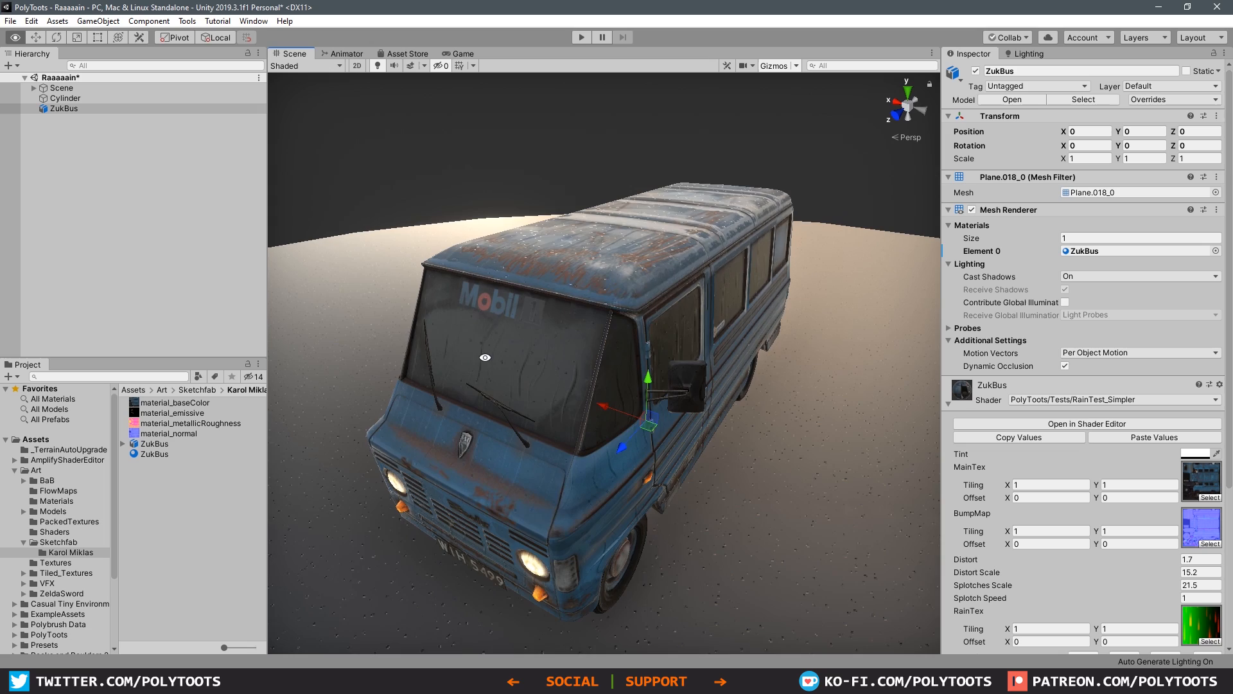
Step: Switch back to Unity and examine the rain streaks on the bus's side and the drops on its roof
alt+drag(707, 315, 803, 317)
middle_drag(586, 290, 714, 303)
scroll(675, 297, up, 3)
alt+drag(633, 289, 635, 255)
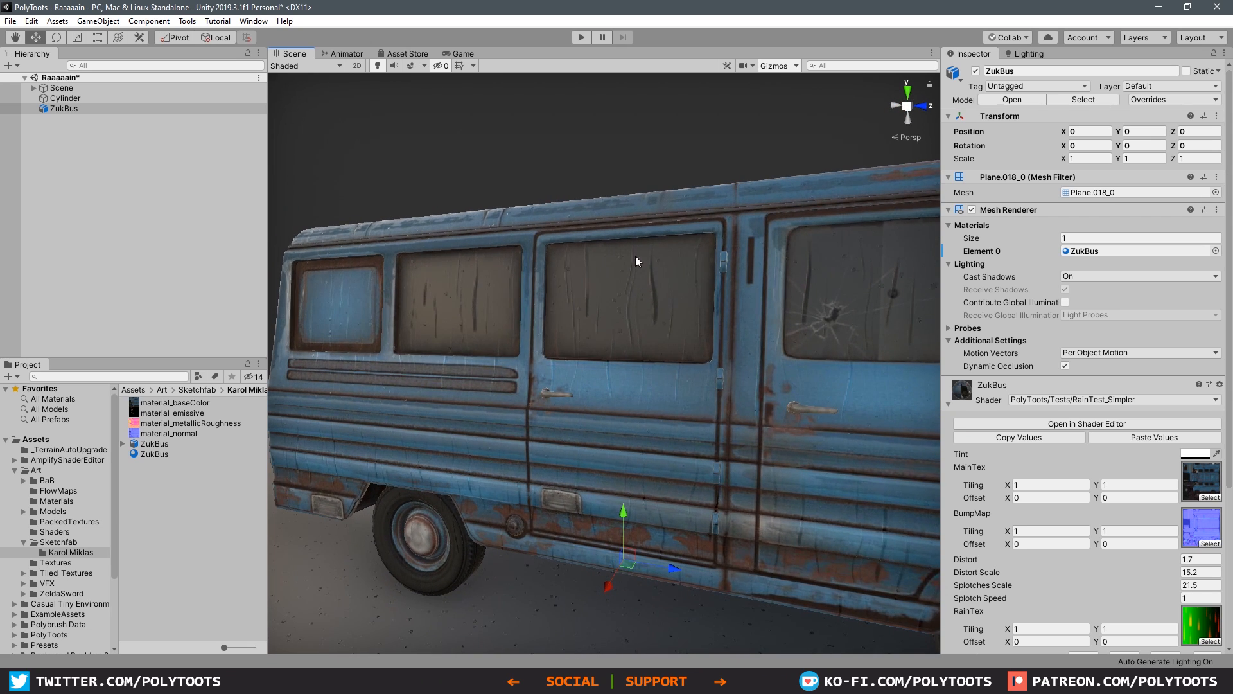
click(451, 158)
alt+drag(621, 354, 654, 371)
key(w)
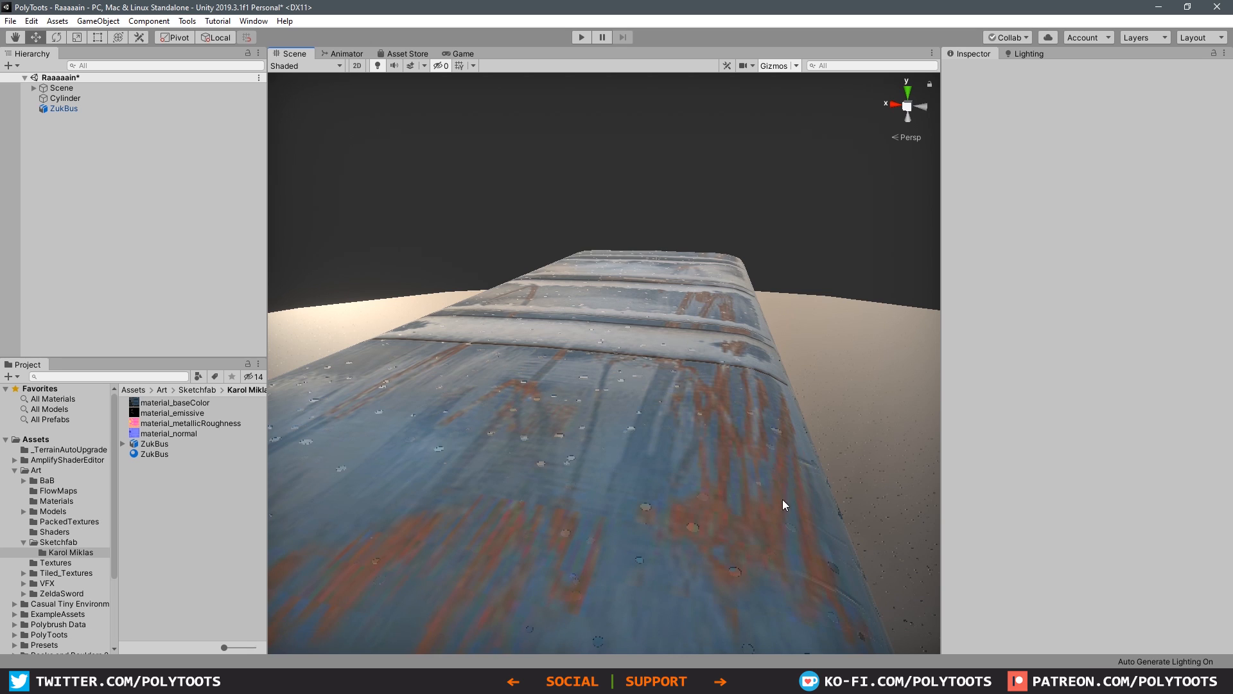
alt+drag(784, 503, 660, 429)
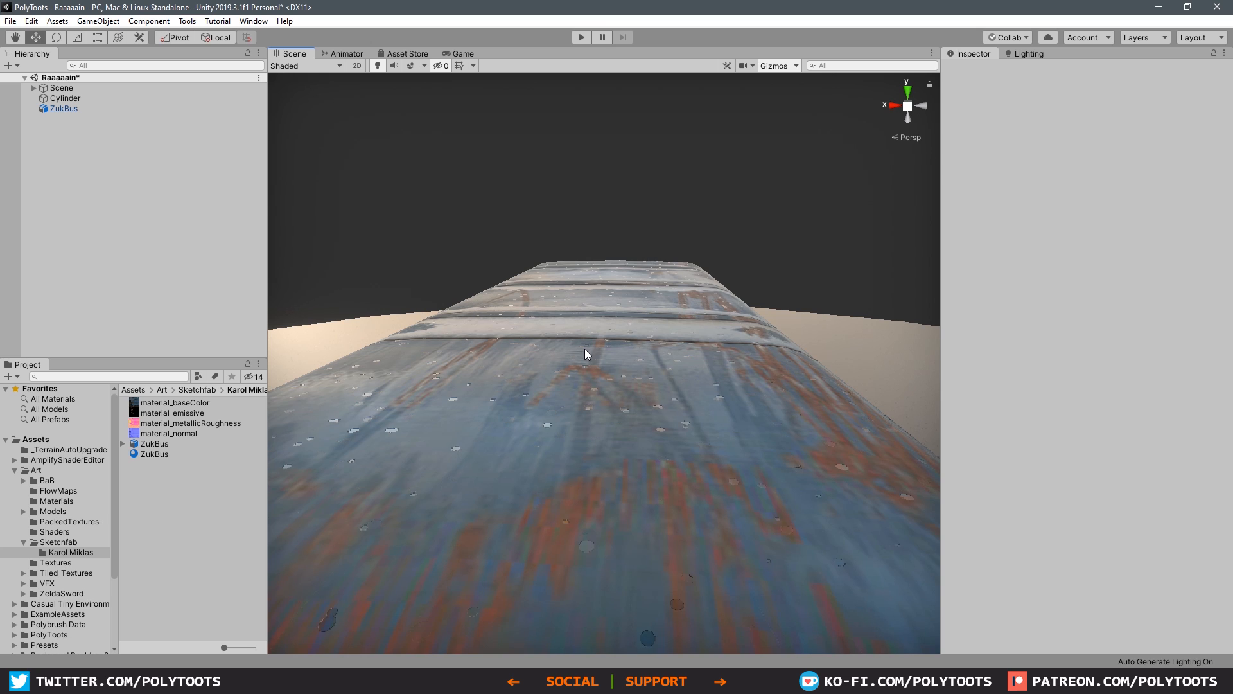
alt+drag(585, 349, 603, 364)
Step: Rotate the bus onto its side and examine how the rain runs over the roof and windshield
key(e)
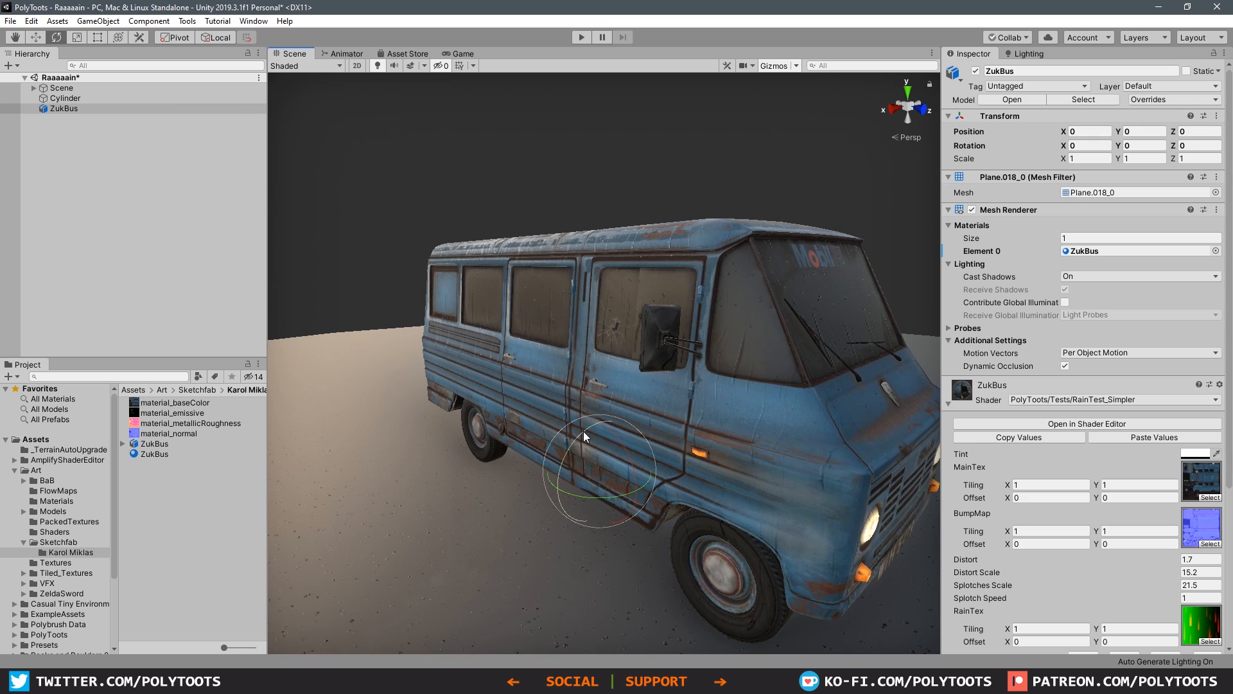
drag(583, 430, 627, 331)
key(w)
click(425, 163)
middle_drag(496, 337, 627, 349)
scroll(628, 350, up, 3)
alt+drag(627, 349, 632, 331)
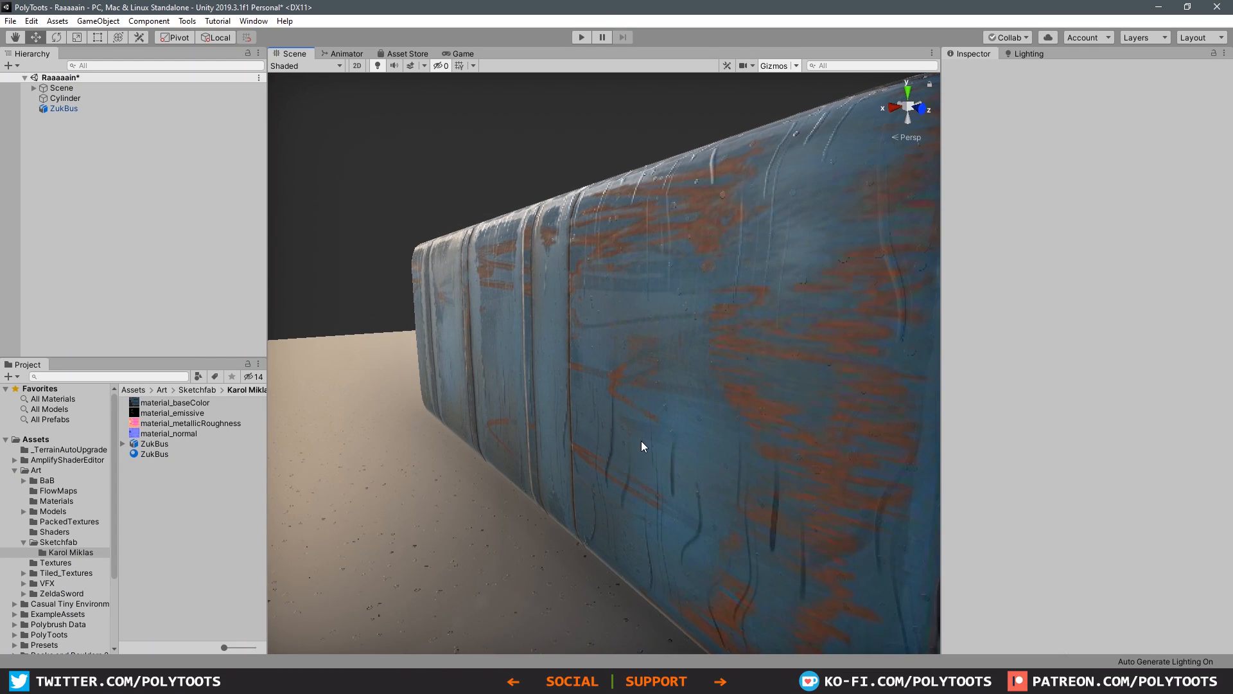
scroll(641, 440, down, 5)
scroll(637, 434, up, 4)
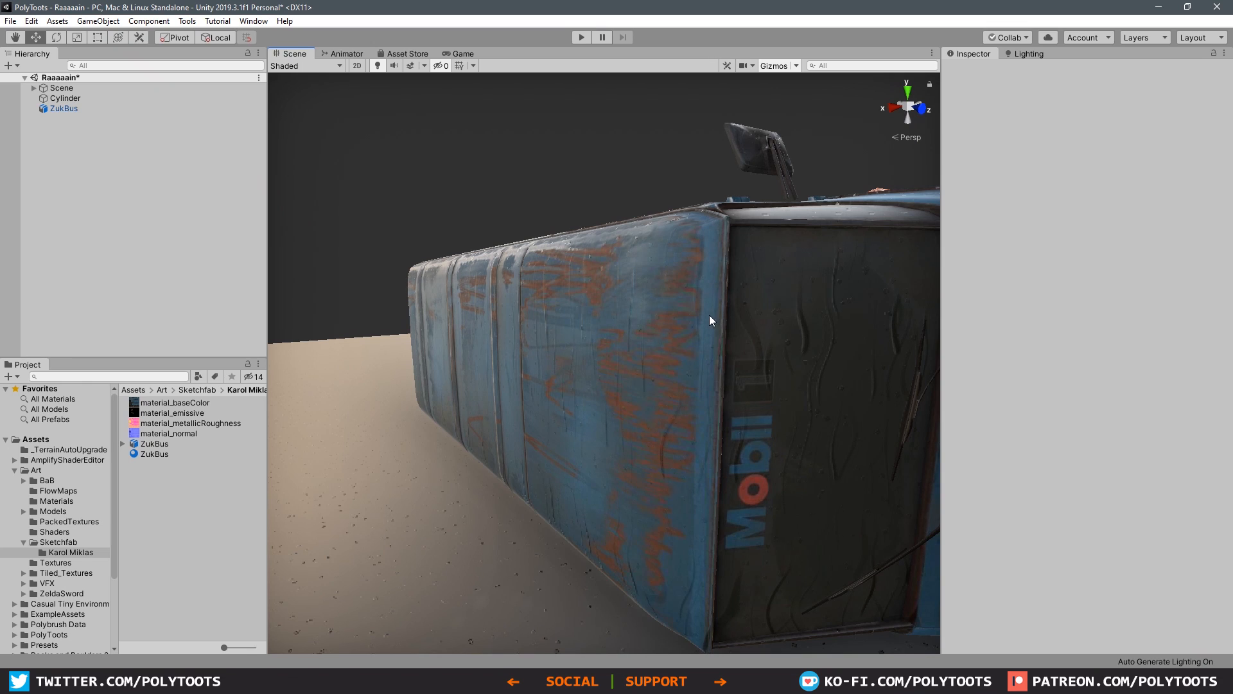
mouse_move(722, 372)
alt+mouse_down()
mouse_move(730, 345)
mouse_move(710, 365)
alt+mouse_up()
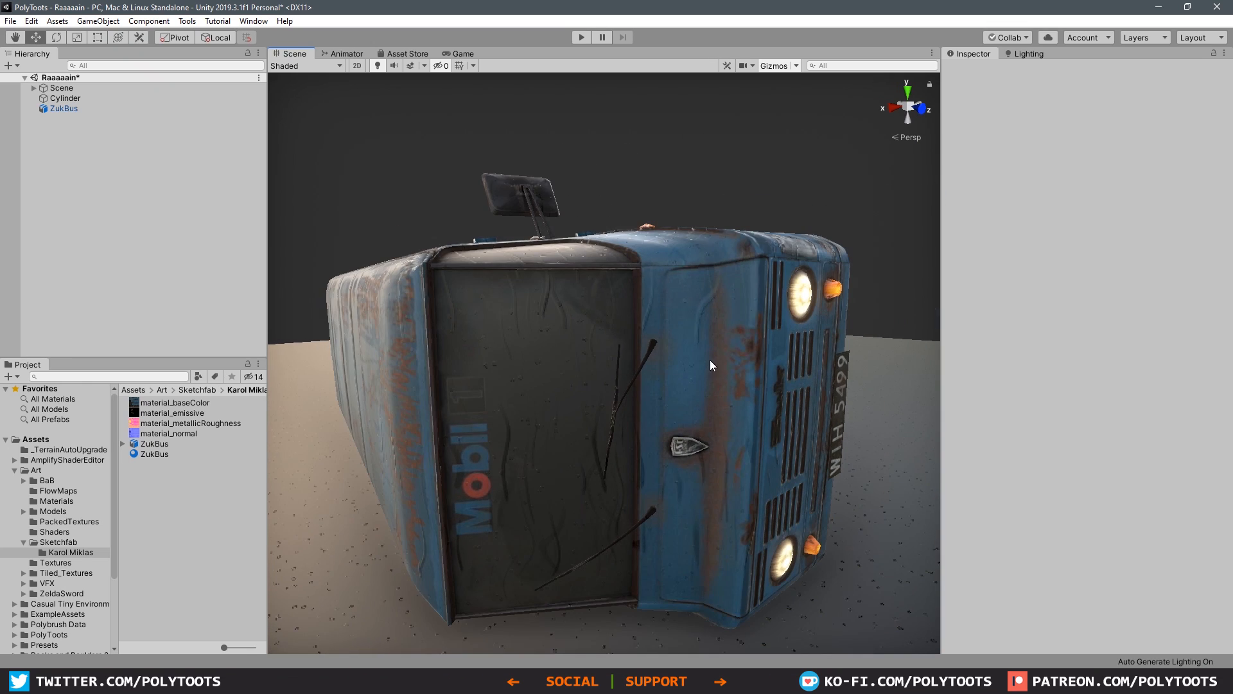
Step: Turn the bus upside down with a Z rotation of -180, raised to about Y 5.45, and examine the rain on its roof, underside and front
alt+drag(631, 359, 548, 407)
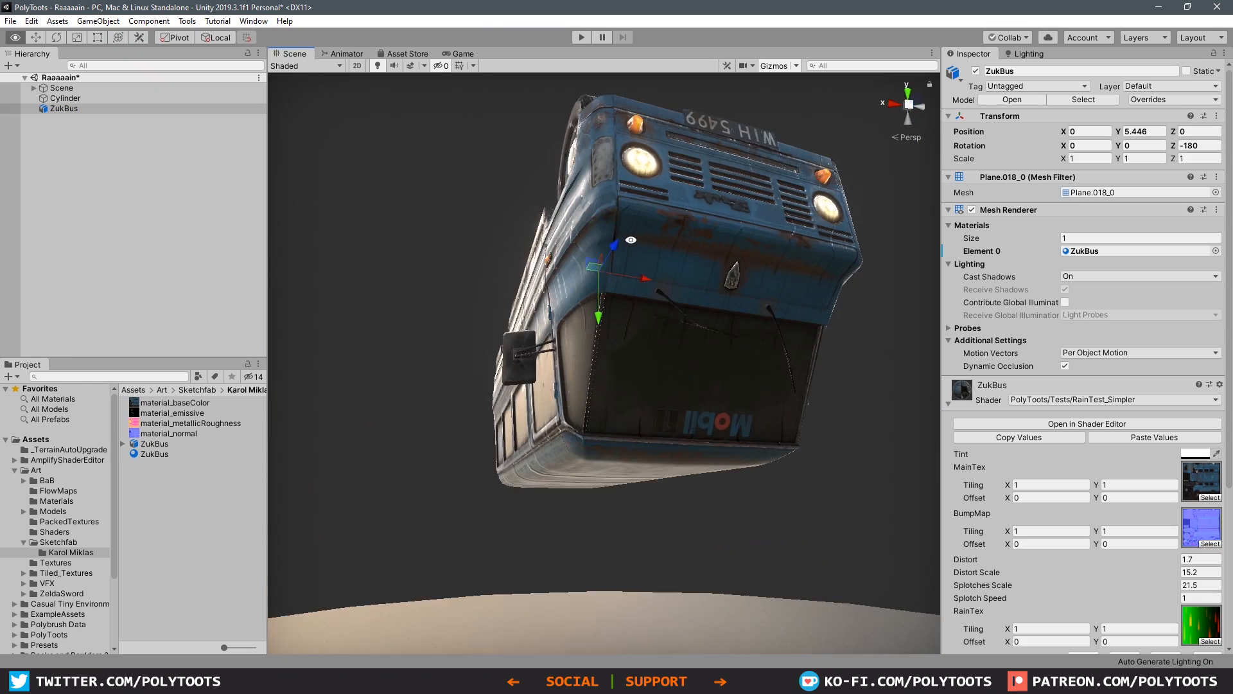
scroll(653, 399, up, 3)
alt+drag(653, 399, 711, 440)
click(710, 439)
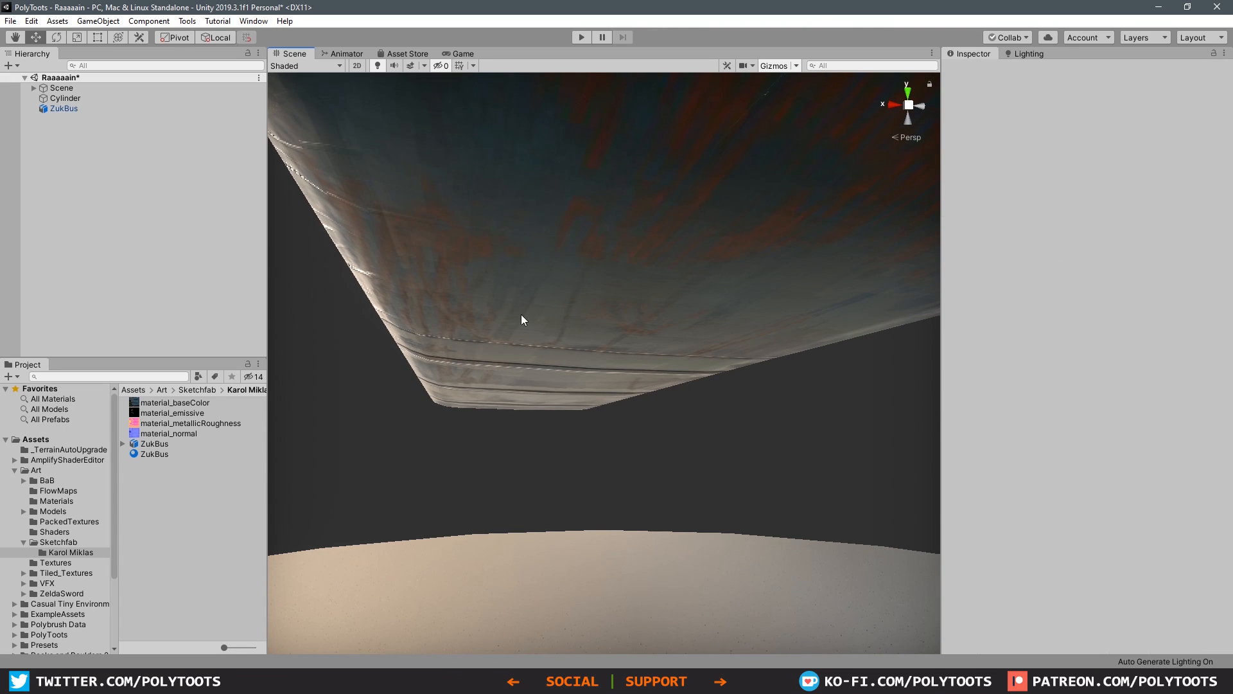
alt+drag(569, 347, 642, 261)
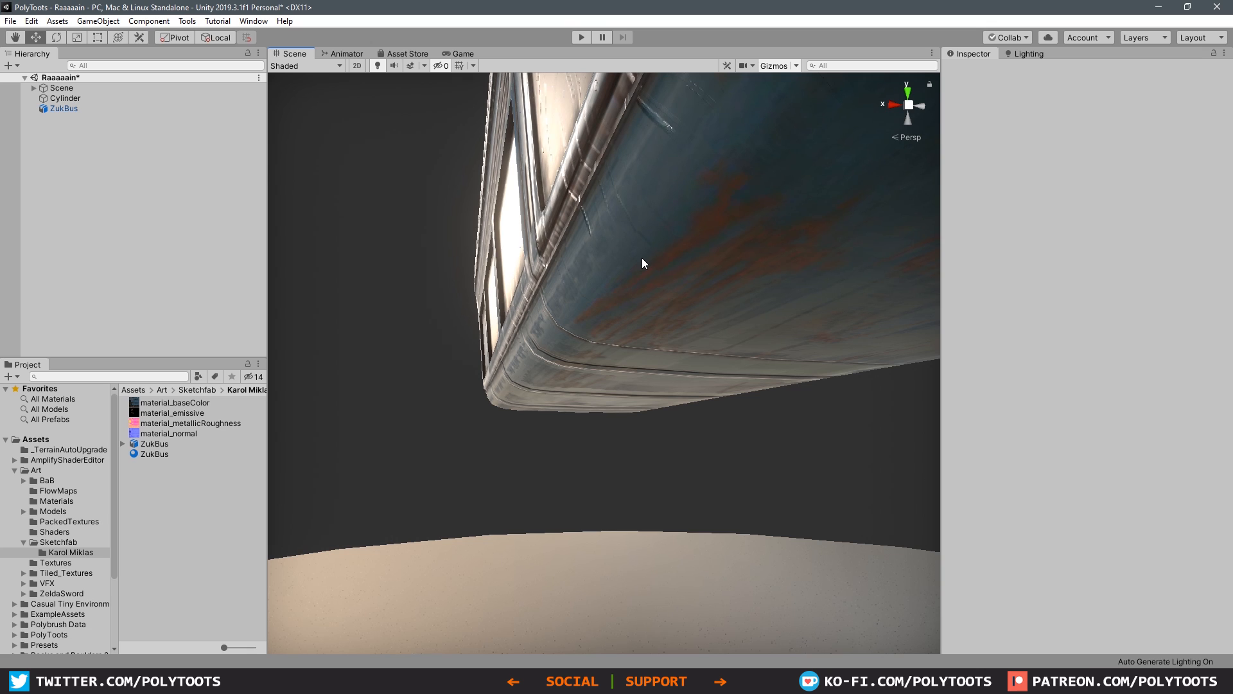
middle_drag(707, 319, 688, 307)
alt+drag(689, 305, 550, 408)
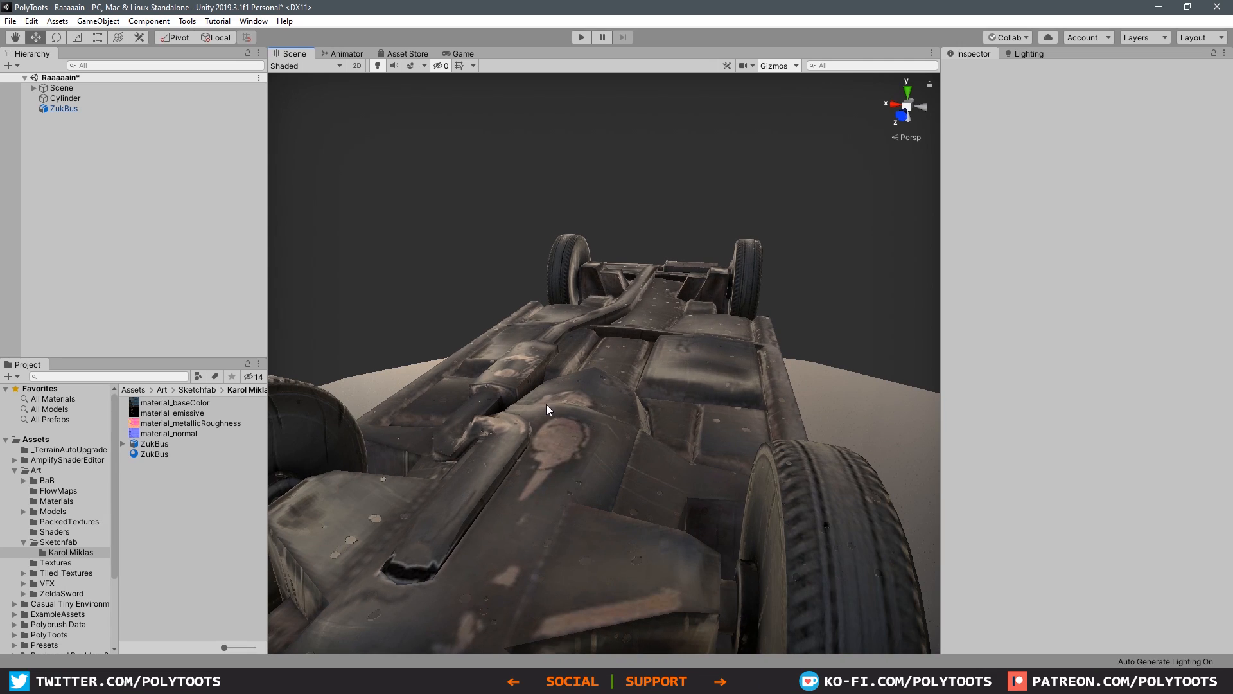
alt+drag(628, 352, 688, 322)
alt+drag(715, 372, 762, 321)
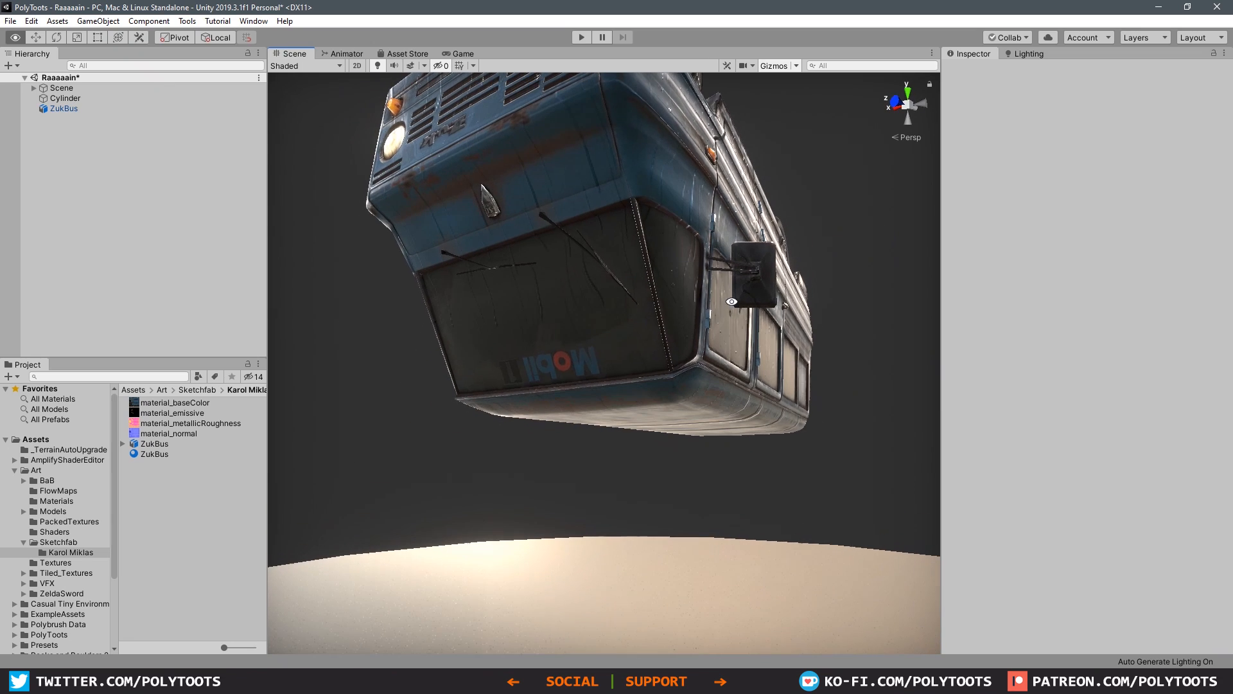
click(762, 321)
alt+drag(790, 270, 742, 339)
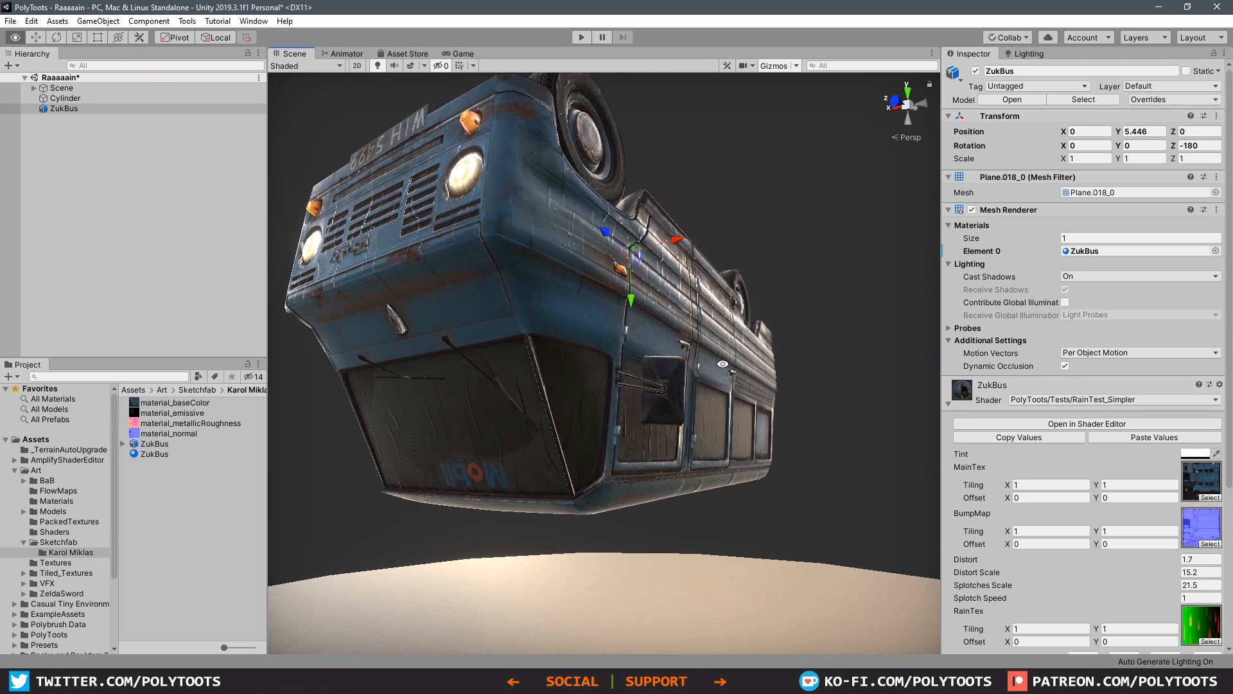
alt+drag(887, 363, 830, 375)
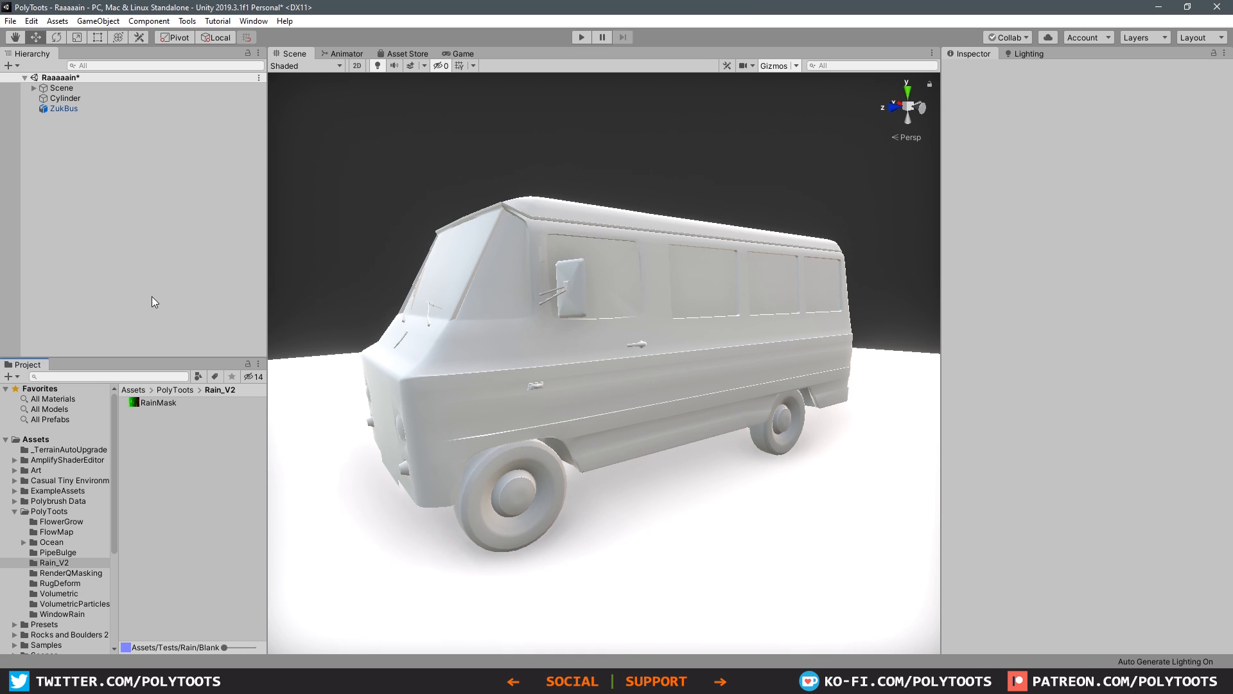
Step: Add a cube to the scene and place it beside the bus at about X -2.24, Y 1.04, Z 0.73
right_click(88, 177)
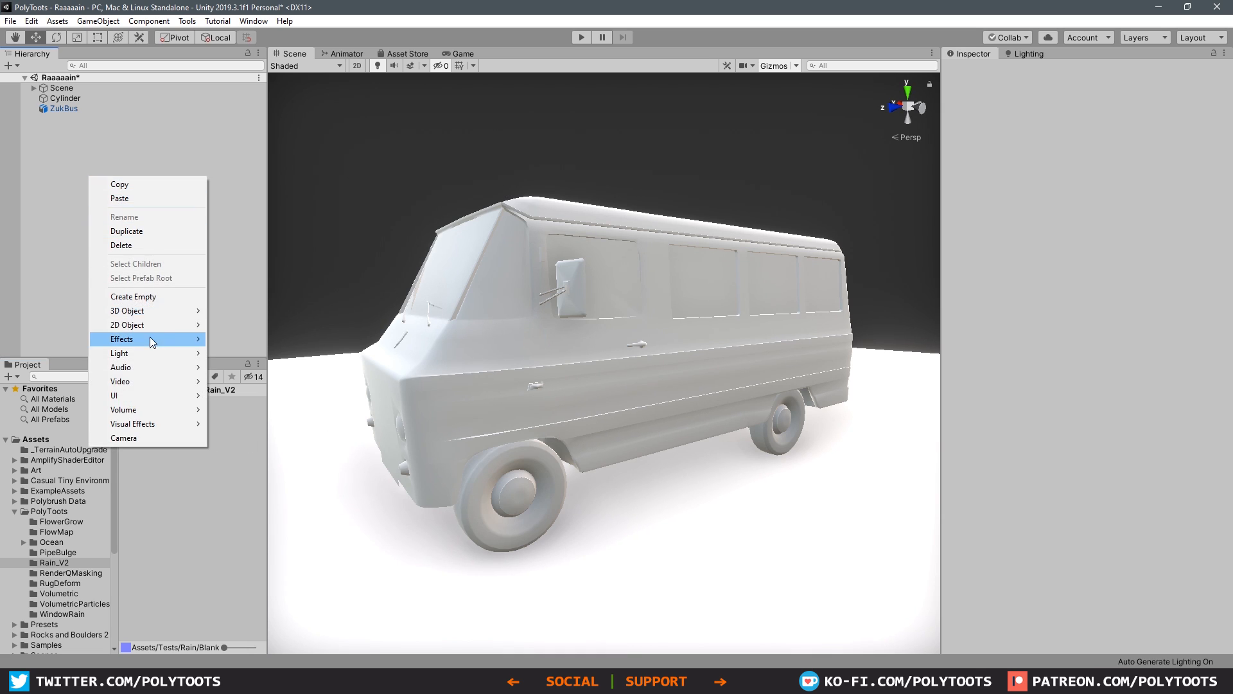
mouse_move(179, 310)
click(266, 312)
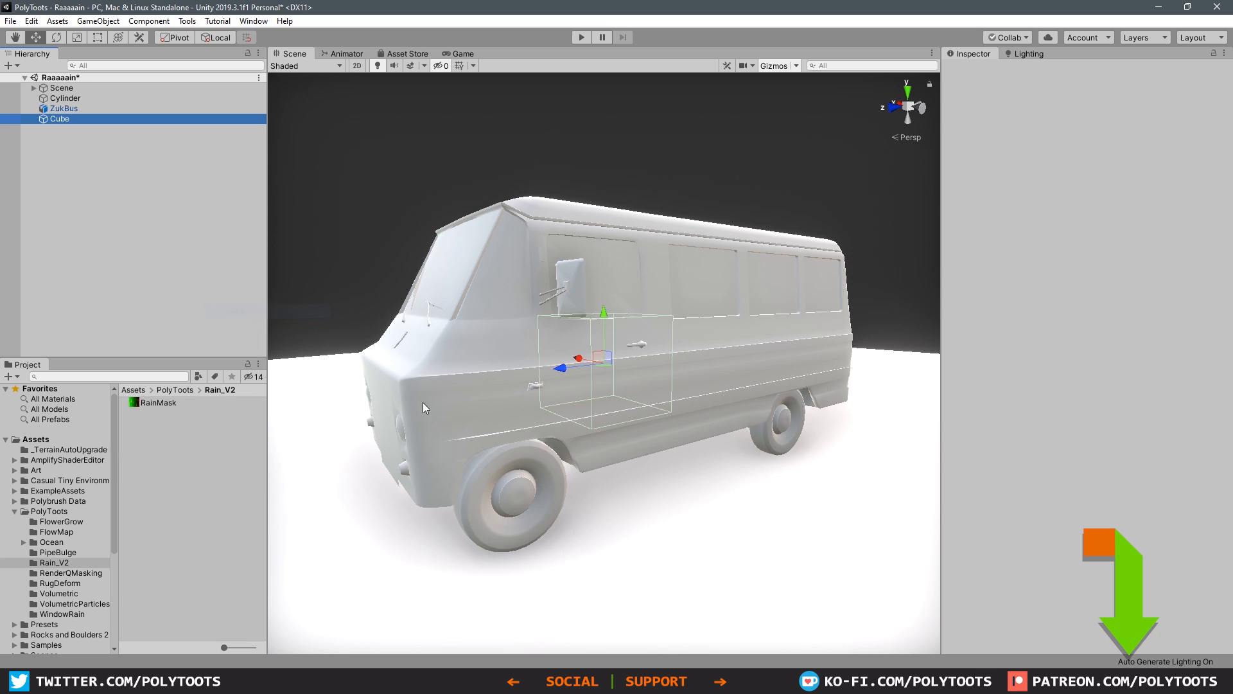
key(f)
drag(600, 370, 655, 425)
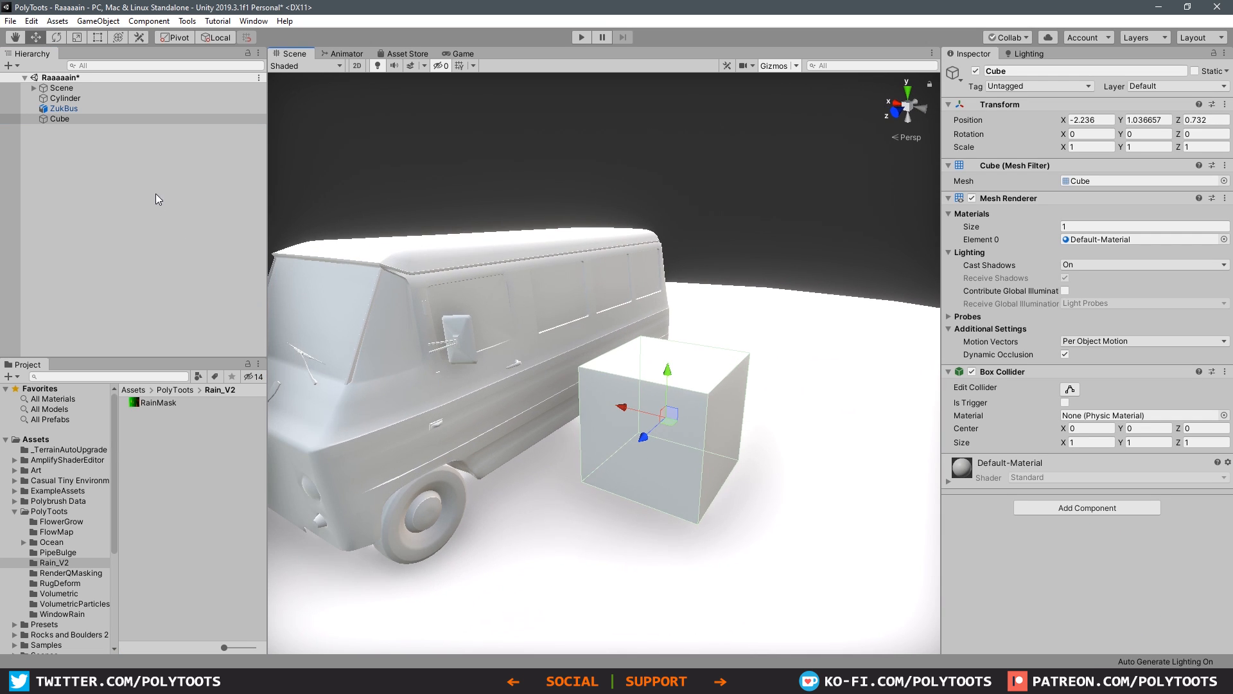
Step: Add a sphere to the scene and place it next to the cube at about X -3.36, Y 0.93, Z 0.65
click(109, 165)
right_click(109, 165)
mouse_move(180, 299)
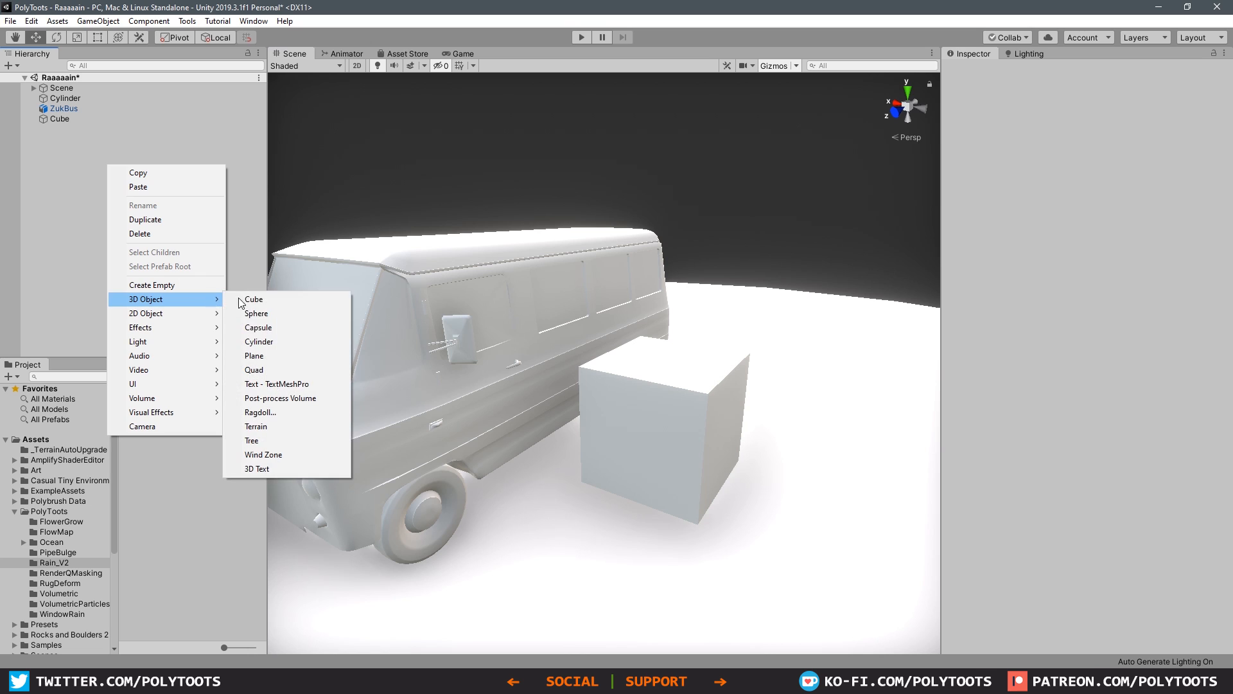
click(260, 314)
drag(609, 372, 827, 475)
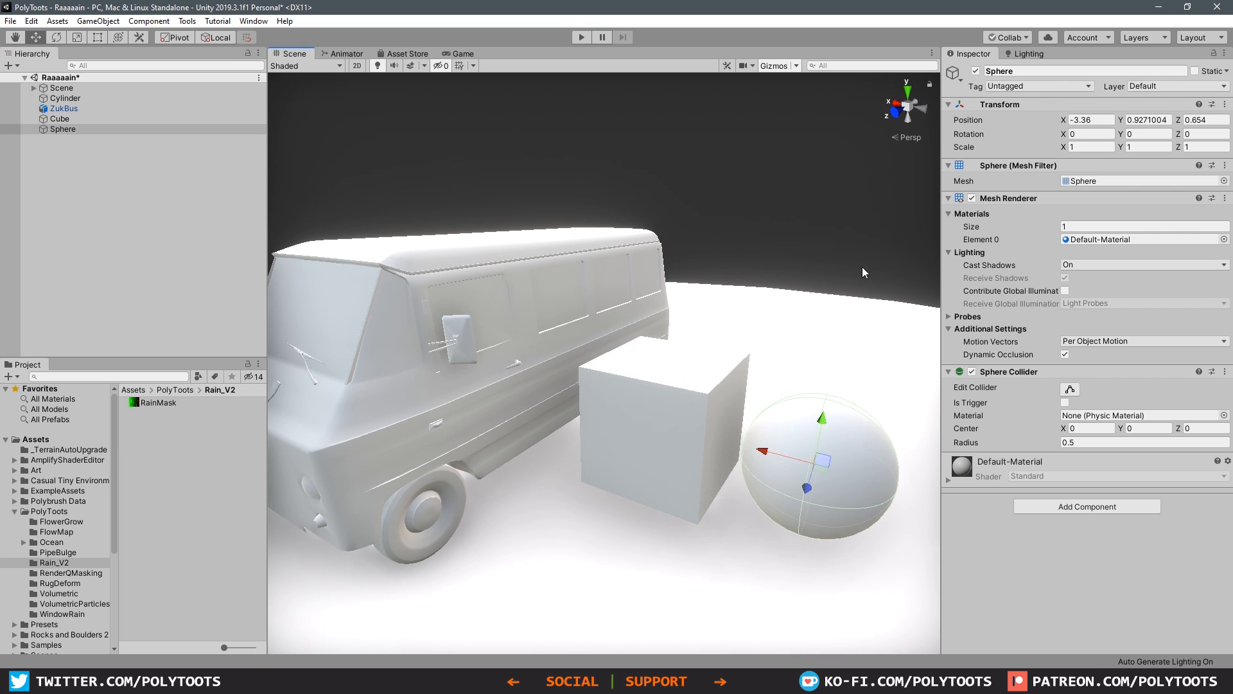
click(862, 267)
Step: Fine-tune the cube's position between the bus and the sphere
mouse_move(769, 416)
alt+mouse_down()
mouse_move(669, 422)
mouse_move(737, 407)
mouse_move(772, 422)
alt+mouse_up()
click(665, 430)
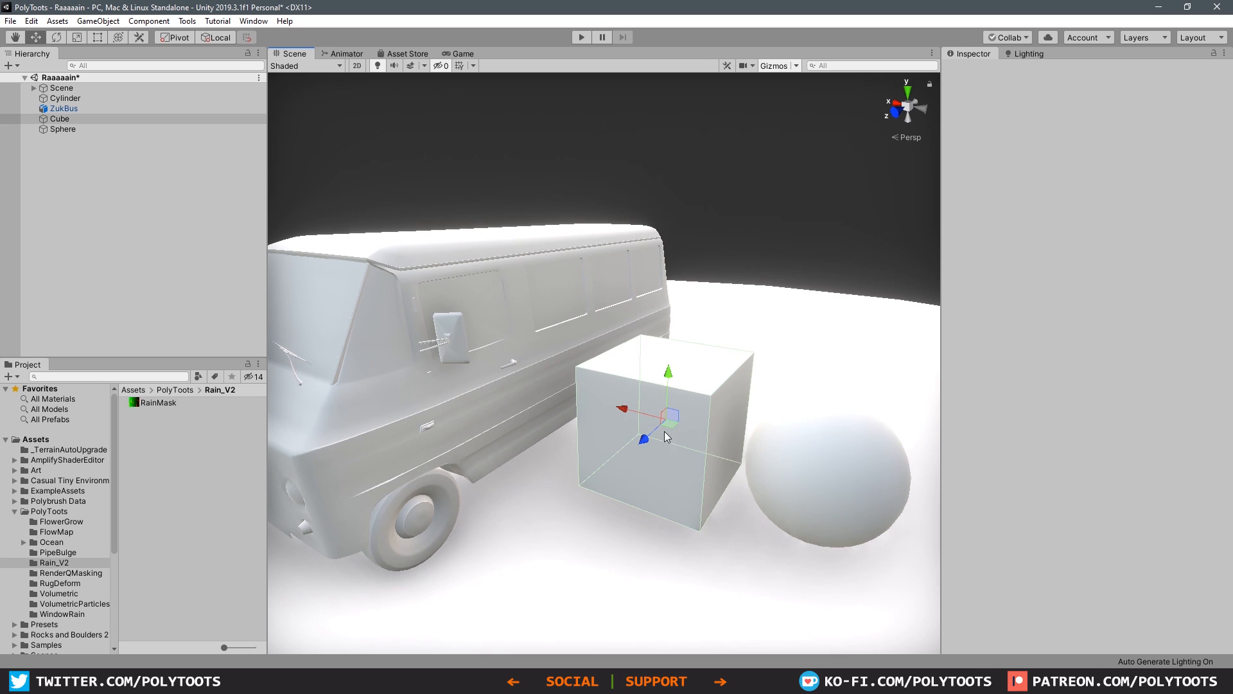
drag(664, 424, 647, 416)
click(784, 247)
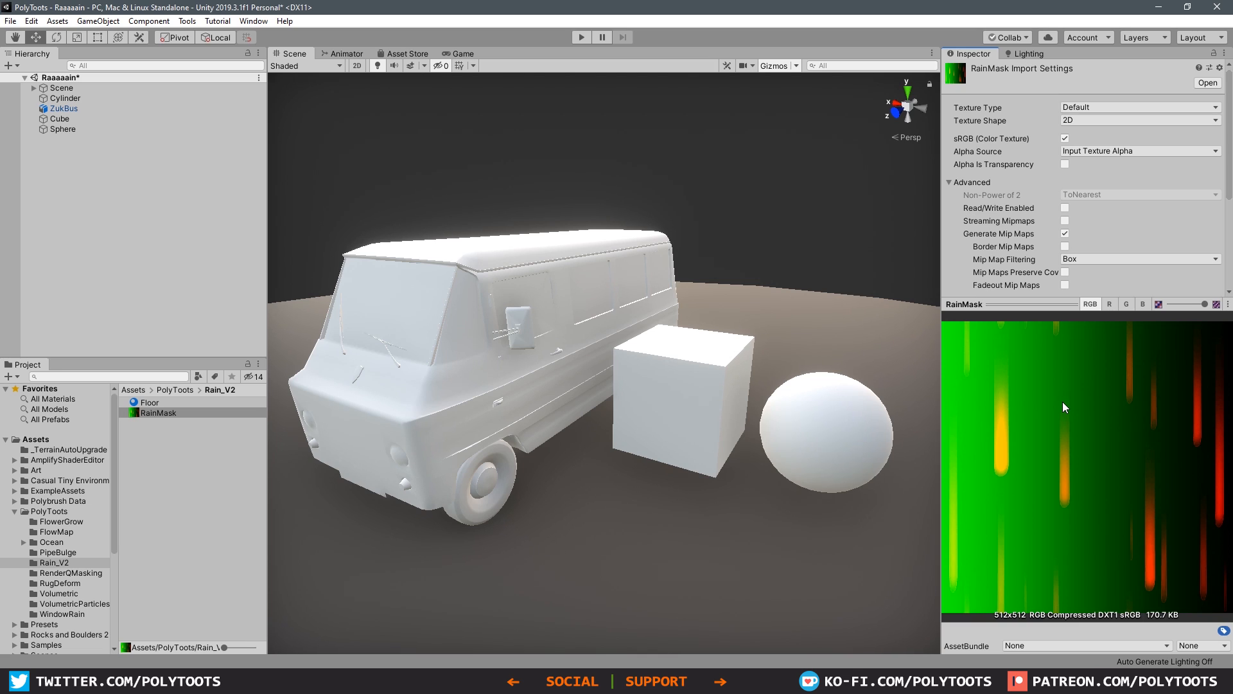
Step: Preview the red, green and blue channels of the RainMask texture one by one, ending on the combined RGB view
click(1110, 305)
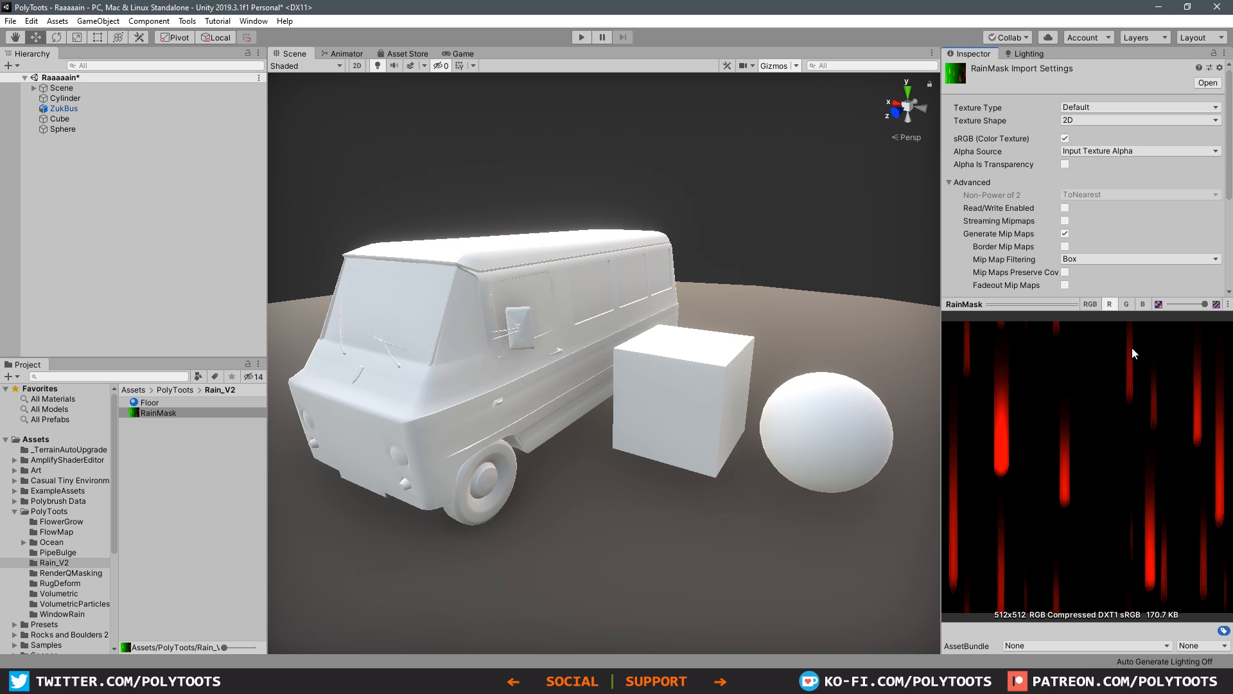
click(1125, 306)
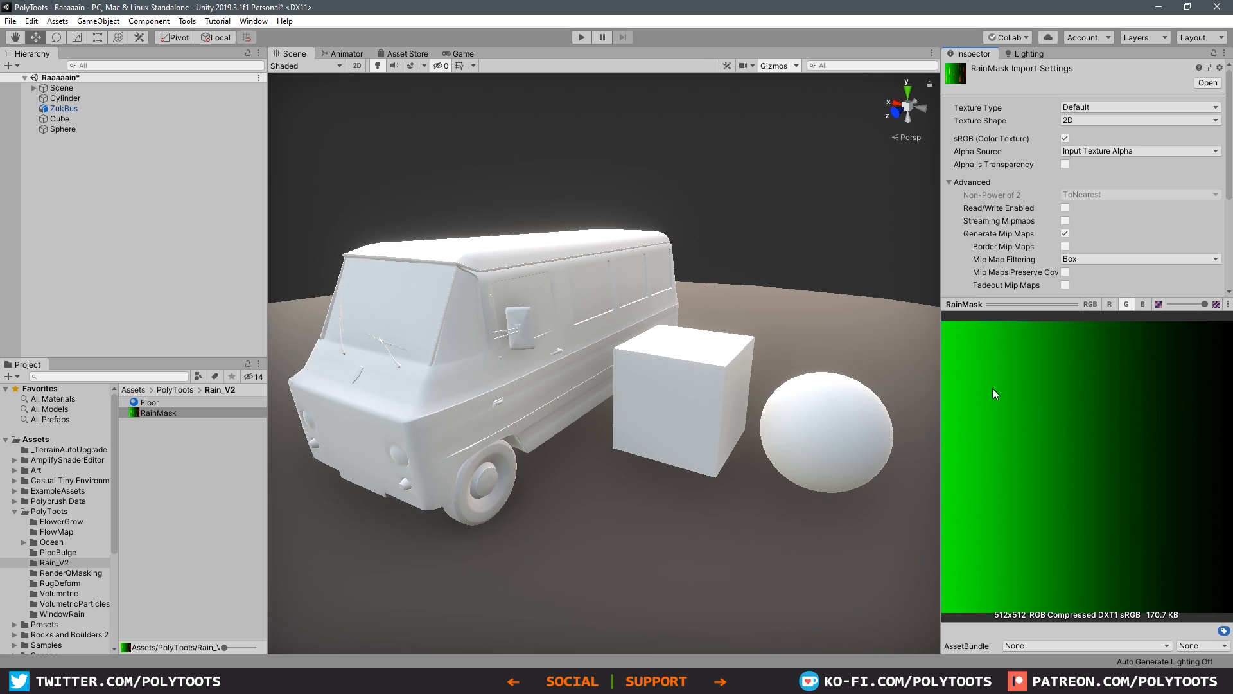
click(1142, 305)
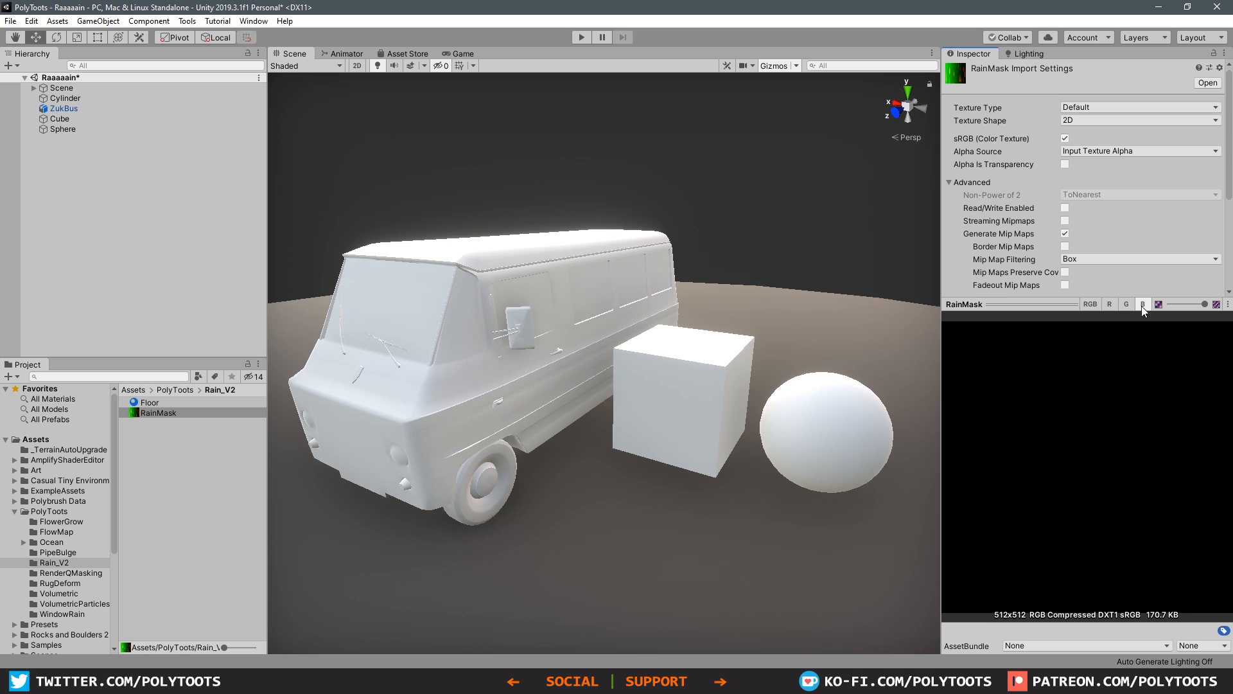
click(1093, 306)
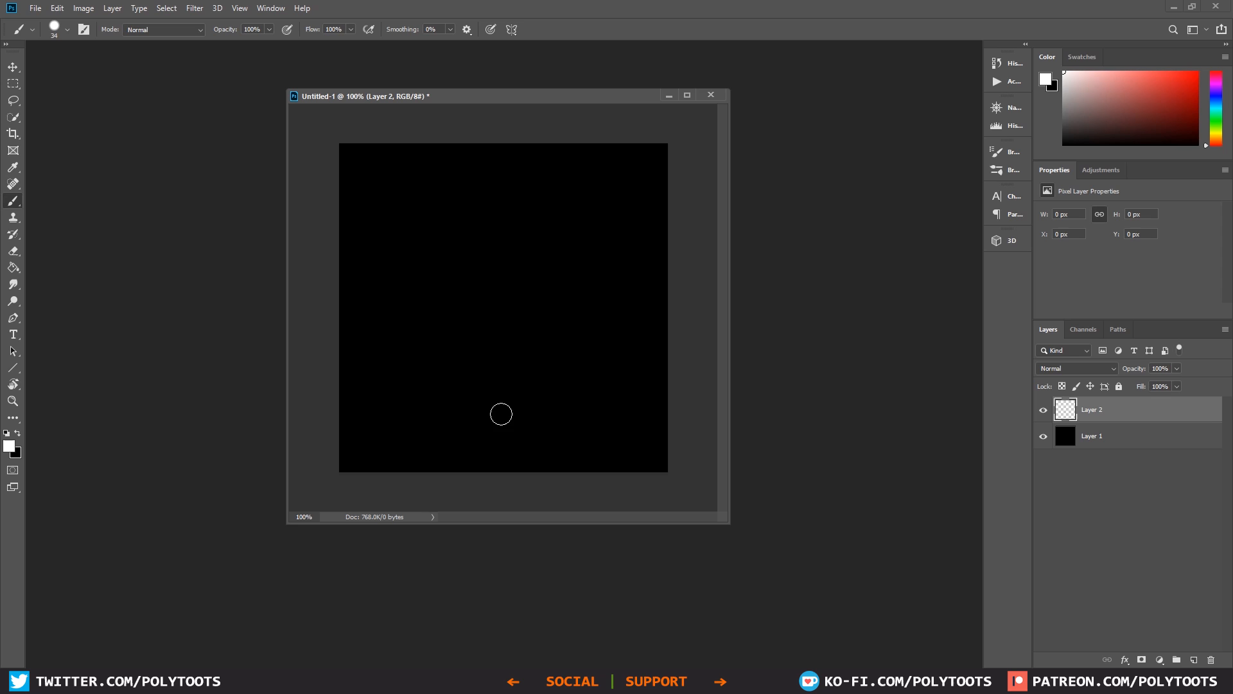
Step: In Photoshop, paint a white dot on Layer 2 and extend it upward with a fading white gradient, about 65 px wide and 427 px tall overall
click(427, 421)
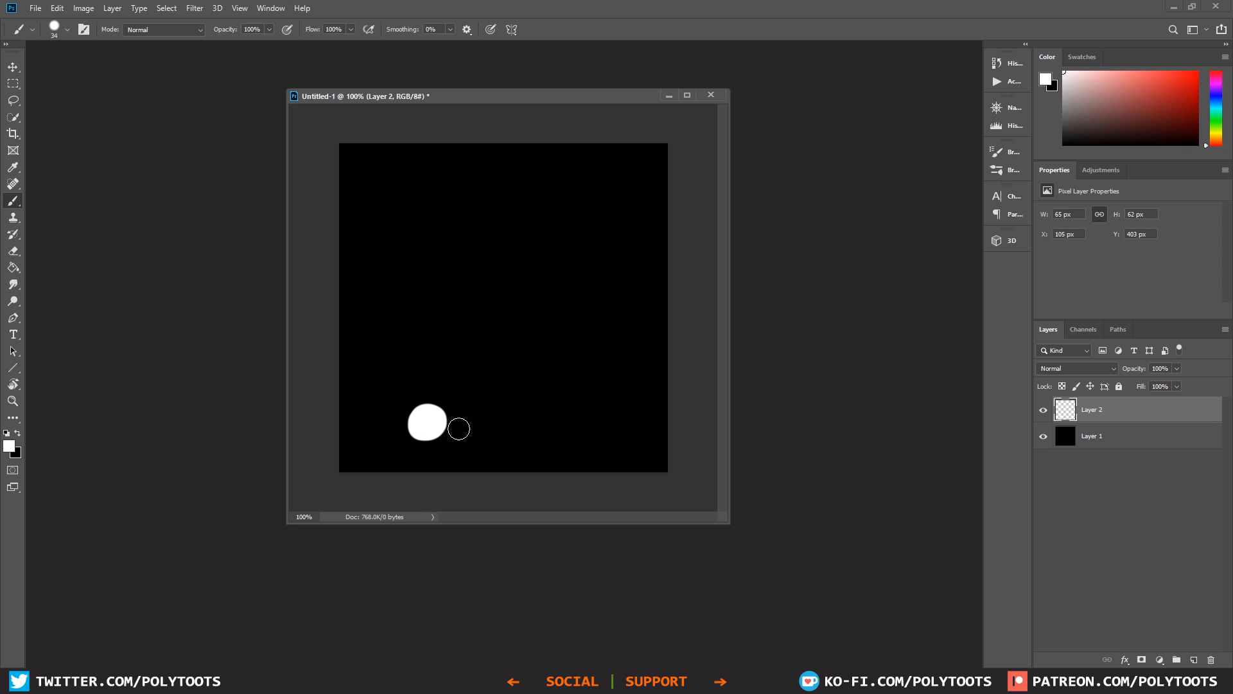
key(m)
drag(409, 427, 447, 155)
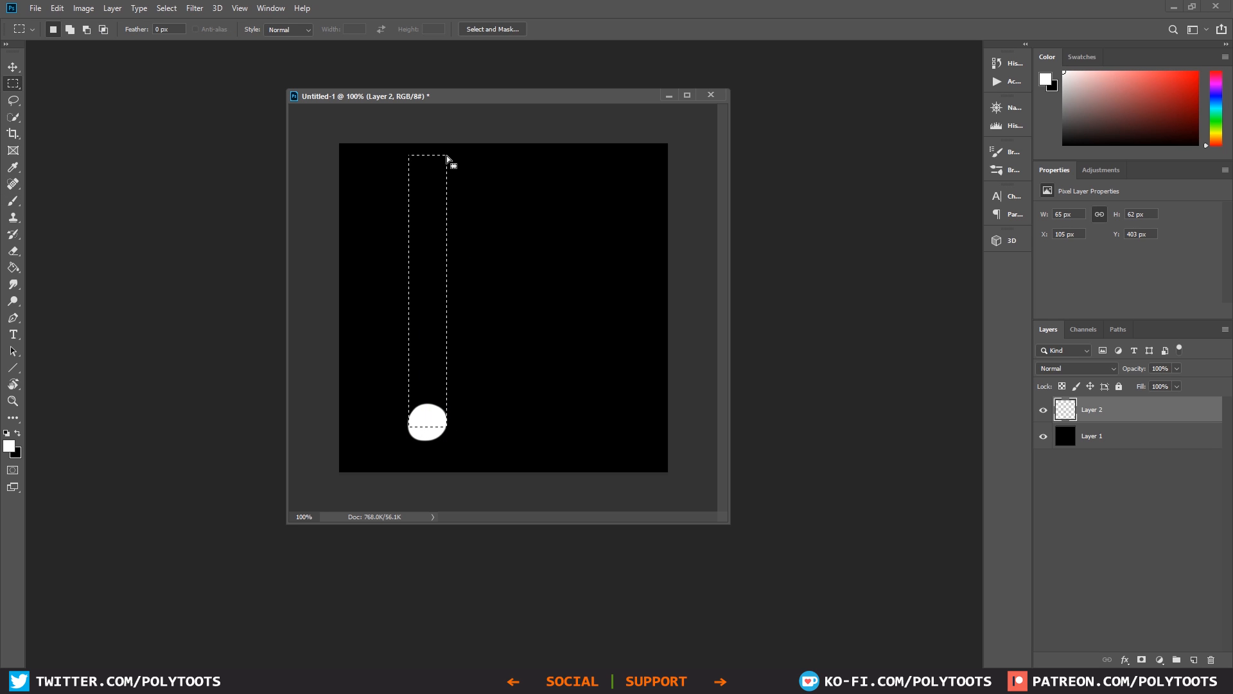
key(g)
key(shift+g)
click(95, 30)
click(427, 416)
drag(427, 418, 428, 167)
key(ctrl+d)
Step: Erase the rough edge at the lower end of the white streak with a 42 px eraser to round its tip
alt+scroll(491, 354, up, 3)
key(e)
right_click(474, 455)
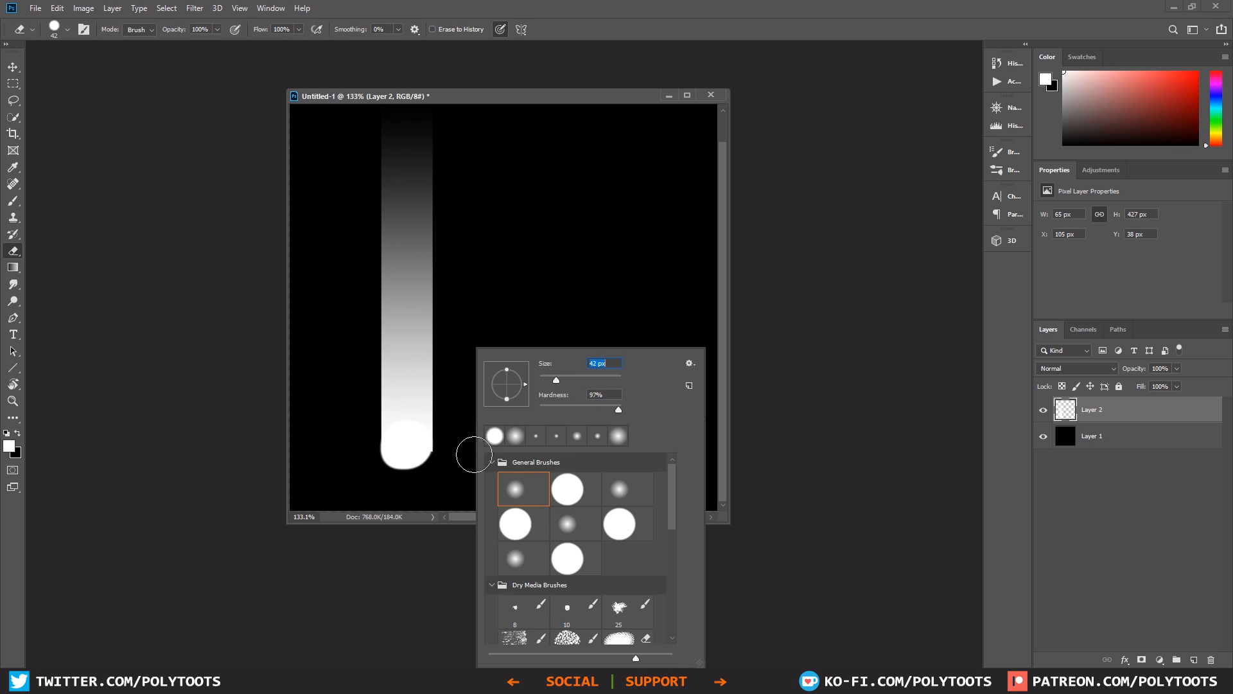
drag(443, 464, 459, 419)
alt+scroll(526, 386, down, 2)
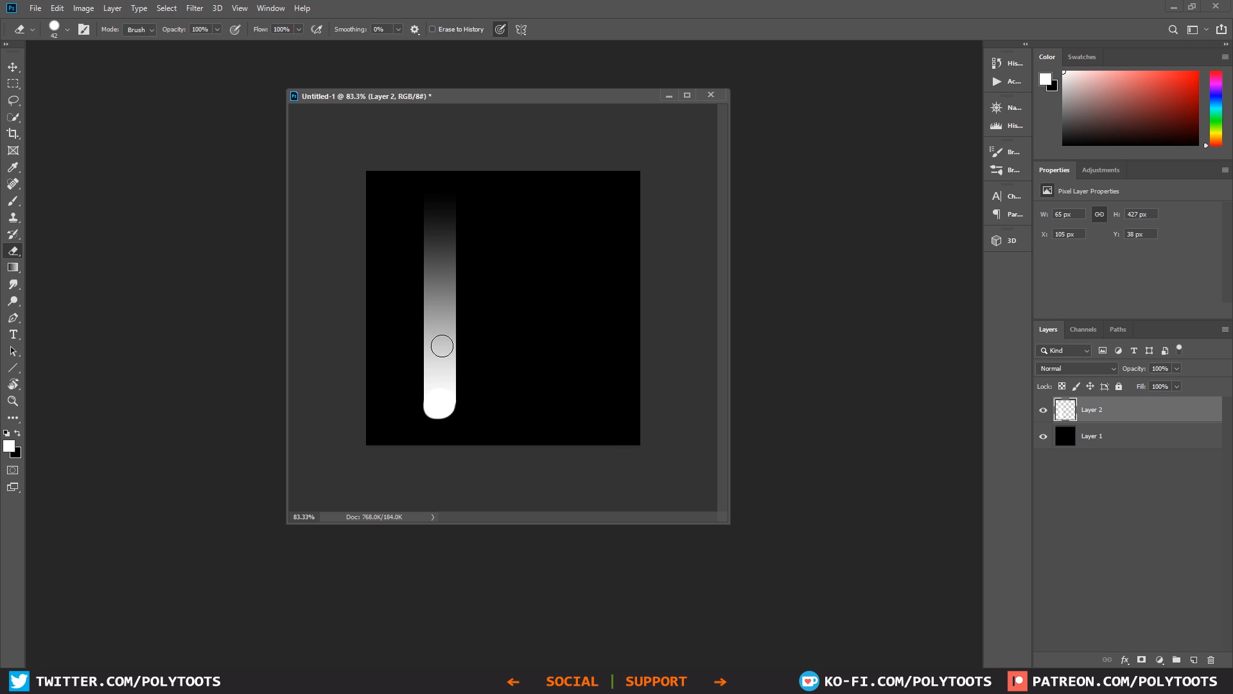
alt+scroll(507, 362, up, 1)
Step: Rename Layer 2 to Original, duplicate it, move Original beneath the black Layer 1, and reposition the duplicate streak
key(v)
double_click(1095, 410)
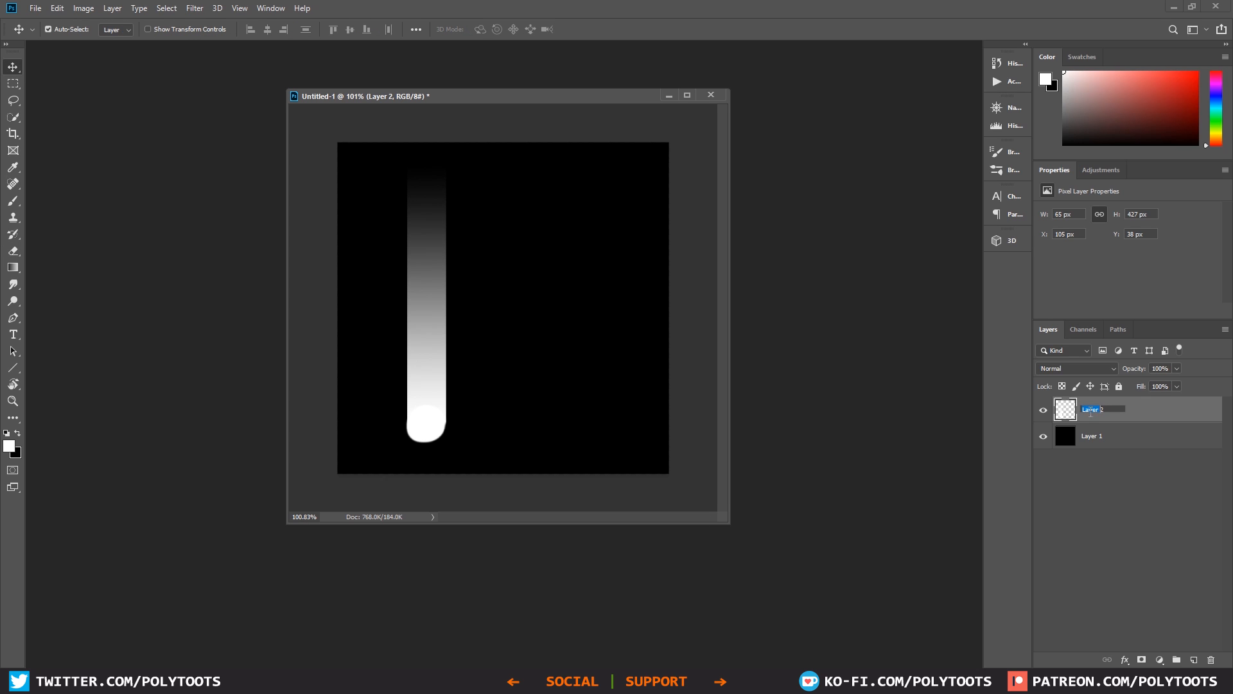
text(Original)
key(Return)
key(ctrl+j)
drag(1119, 436, 1114, 480)
drag(428, 339, 490, 299)
Step: Duplicate the streak and scale the copy to about 16 px wide and 352 px tall near the canvas's right edge
key(ctrl+j)
key(ctrl+t)
drag(498, 424, 655, 362)
key(Return)
Step: Add another streak copy at the canvas's lower right, scaled to about 43 px wide and 286 px tall
alt+drag(379, 385, 538, 371)
key(ctrl+t)
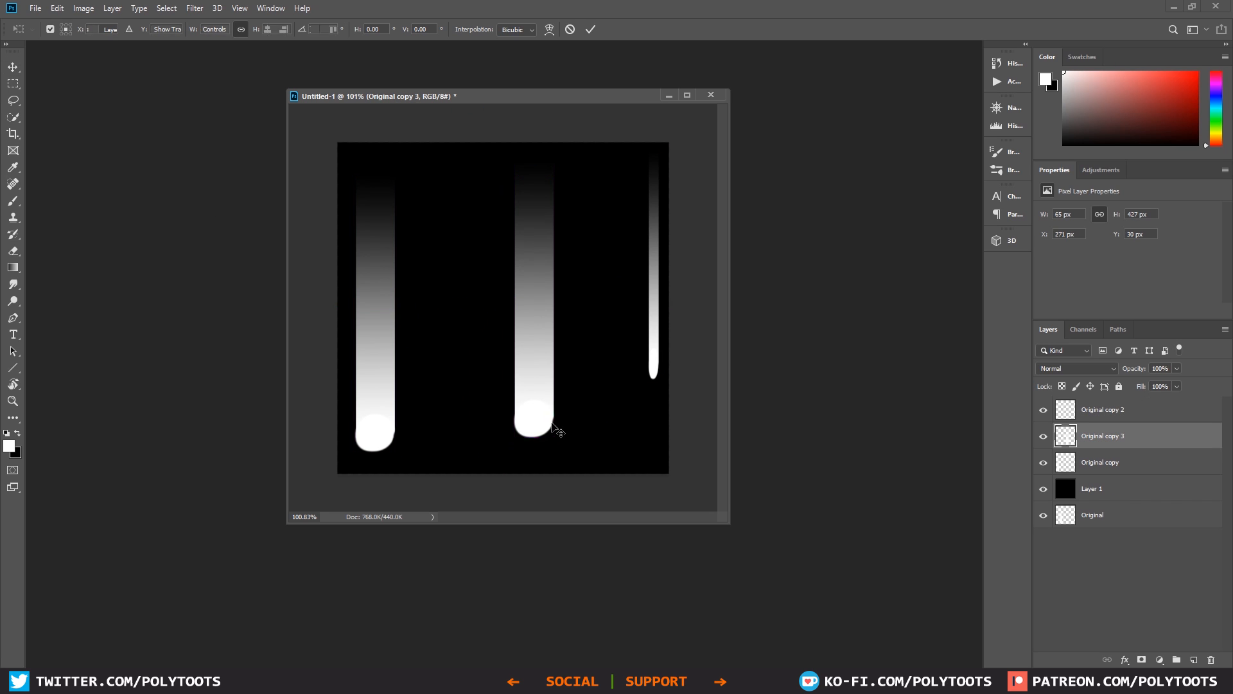
drag(514, 442, 616, 425)
key(Return)
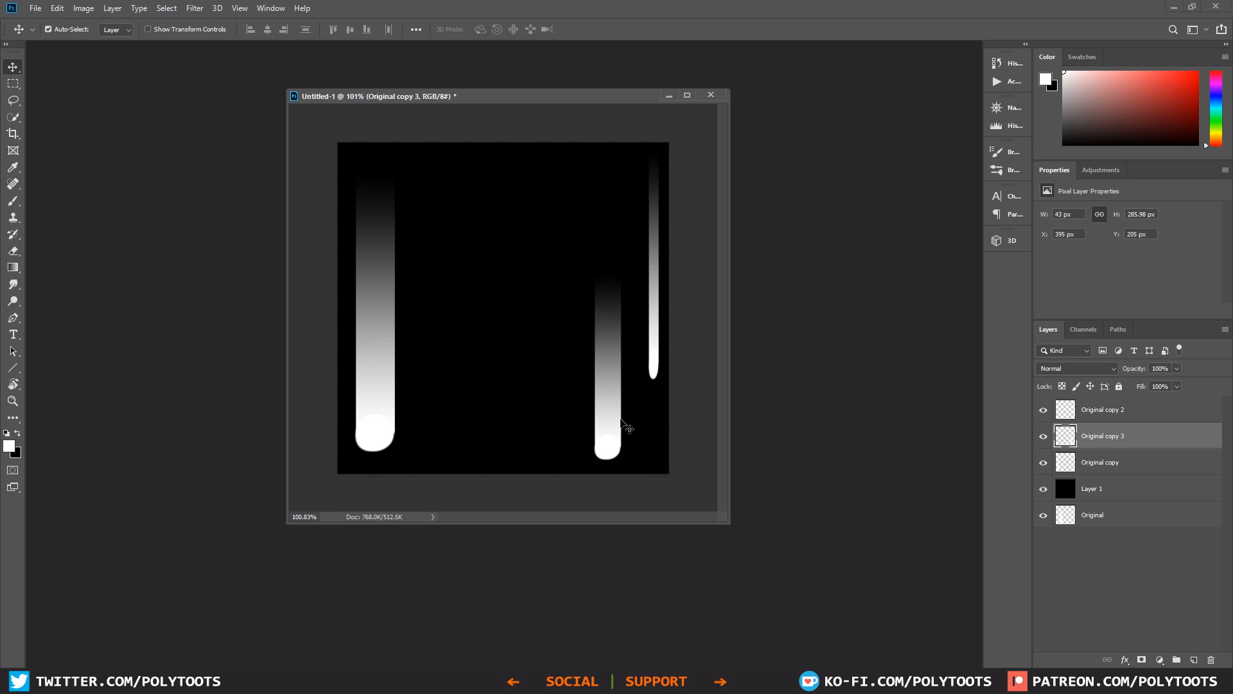
Step: Erase the uneven left edge at the lower tip of the wide streak on the Original copy layer
click(379, 428)
alt+scroll(392, 405, up, 5)
key(e)
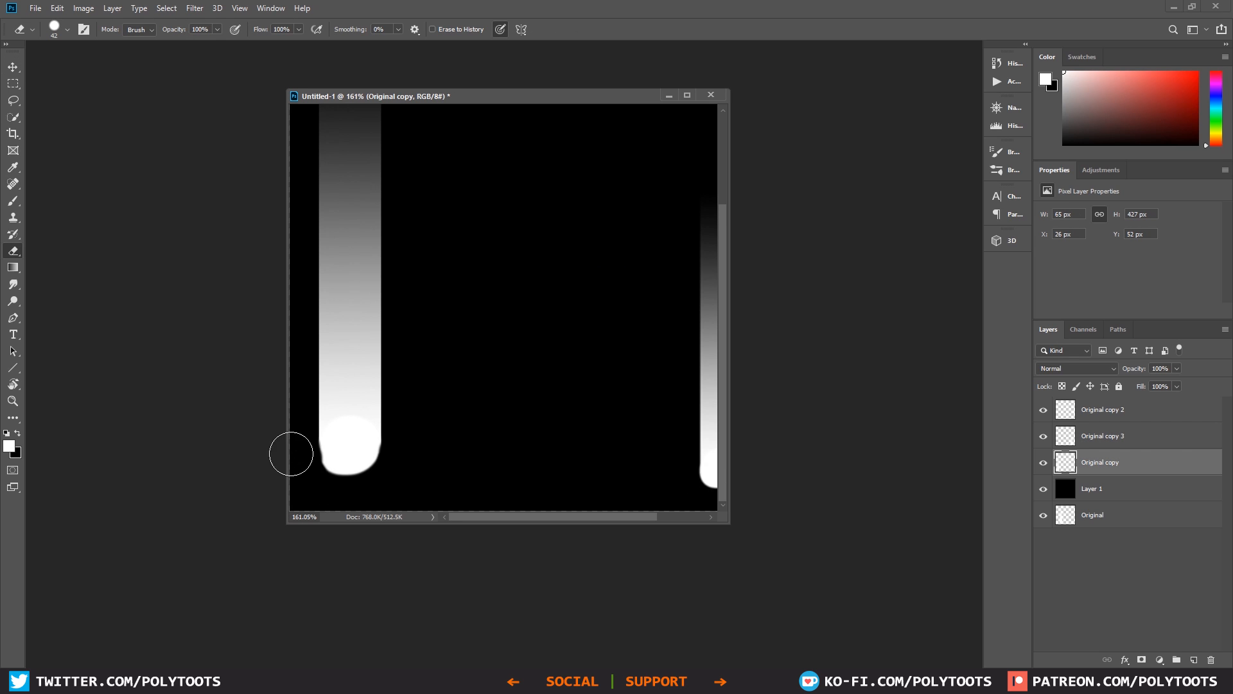
drag(295, 462, 298, 469)
alt+scroll(515, 449, down, 5)
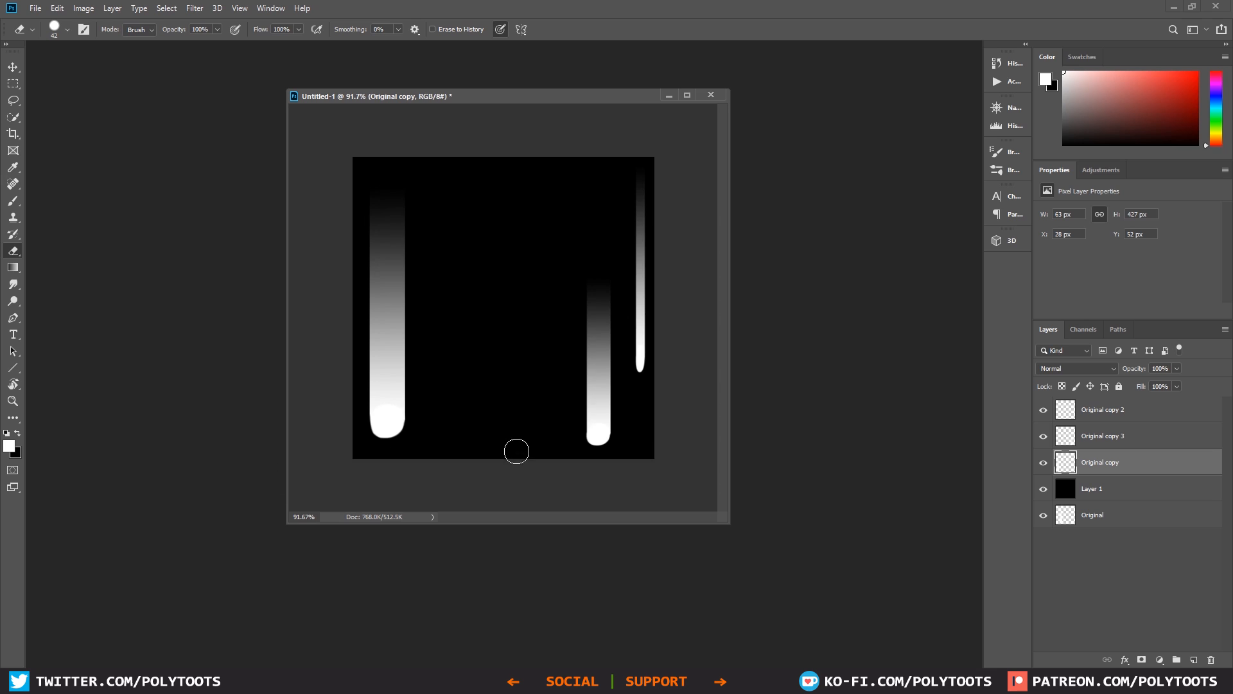
Step: Add a narrow streak copy about 18 px wide and 268 px tall beside the medium streak at the lower right
key(v)
alt+drag(419, 379, 527, 373)
drag(469, 355, 434, 360)
mouse_move(446, 439)
mouse_down()
mouse_move(446, 368)
mouse_move(420, 407)
mouse_up()
drag(419, 263, 419, 165)
key(Return)
mouse_move(385, 344)
alt+mouse_down()
mouse_move(508, 337)
mouse_move(505, 305)
alt+mouse_up()
key(ctrl+t)
drag(498, 431, 498, 337)
mouse_move(499, 276)
mouse_down()
mouse_move(543, 344)
mouse_move(569, 355)
mouse_up()
key(Return)
Step: Fill the canvas with more streak copies, varying their width, height and vertical position
alt+drag(386, 370, 531, 347)
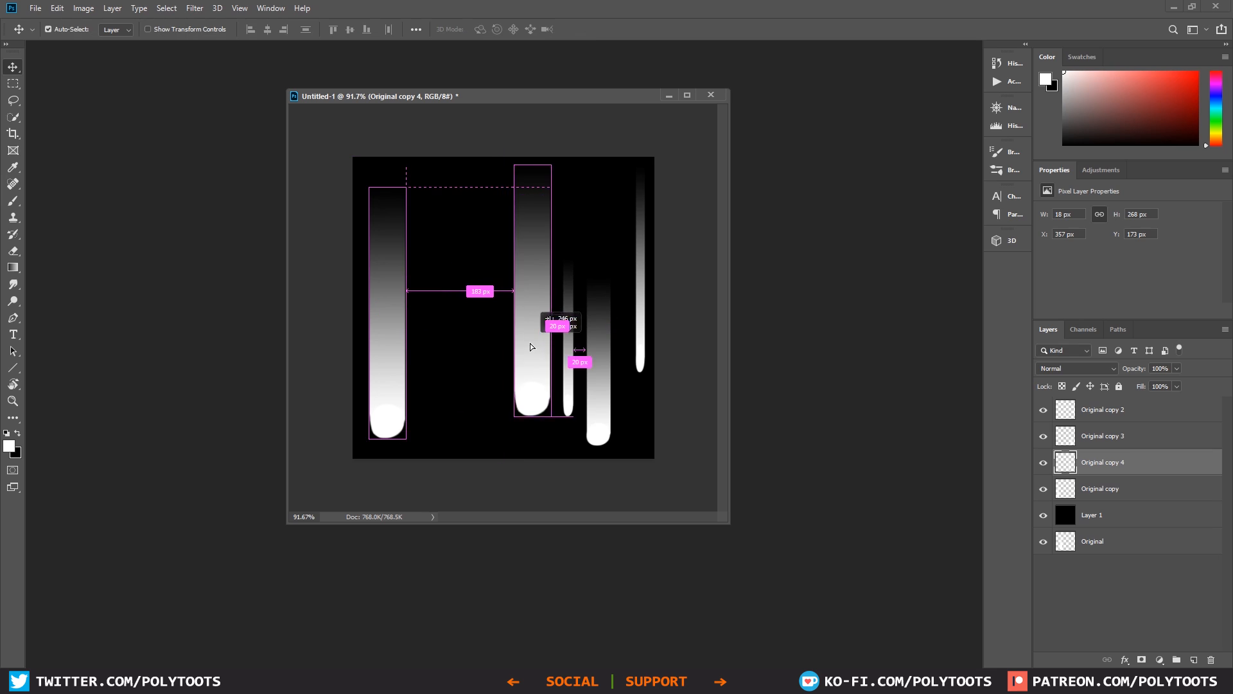
key(ctrl+t)
drag(551, 416, 537, 334)
drag(538, 250, 521, 249)
drag(521, 268, 547, 268)
drag(543, 332, 544, 280)
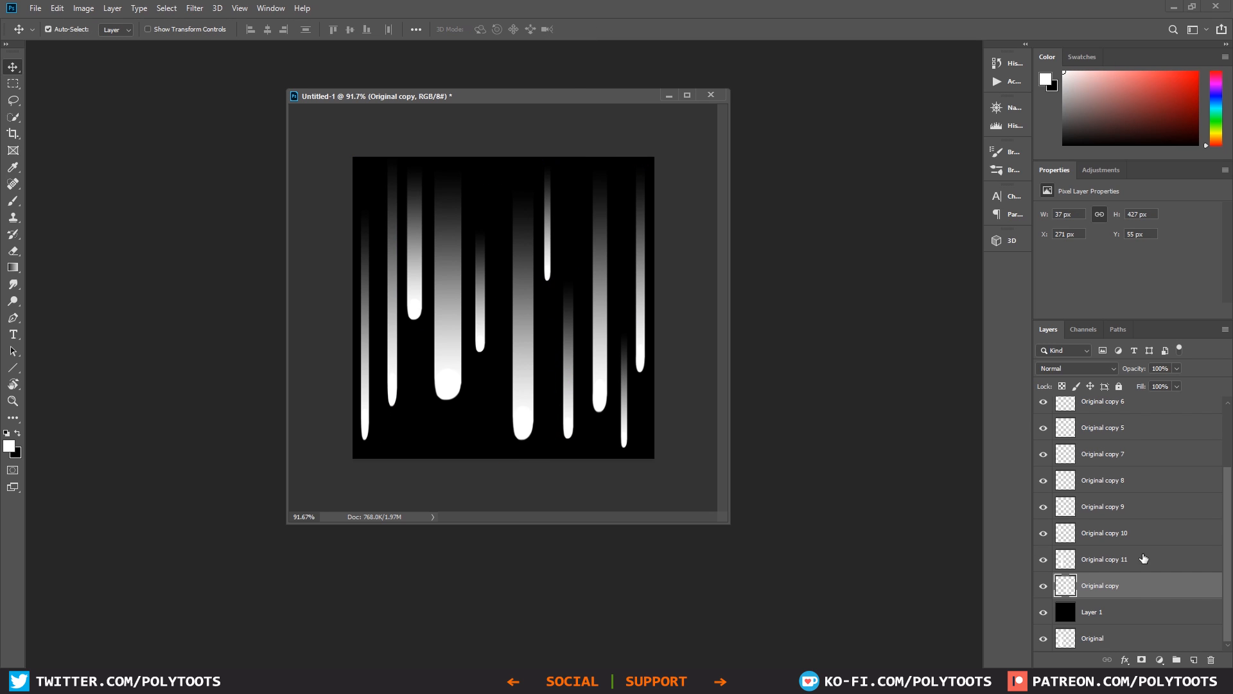
Step: Merge all streak copy layers into one layer, excluding Layer 1 and Original, and toggle its visibility to check it
click(1129, 414)
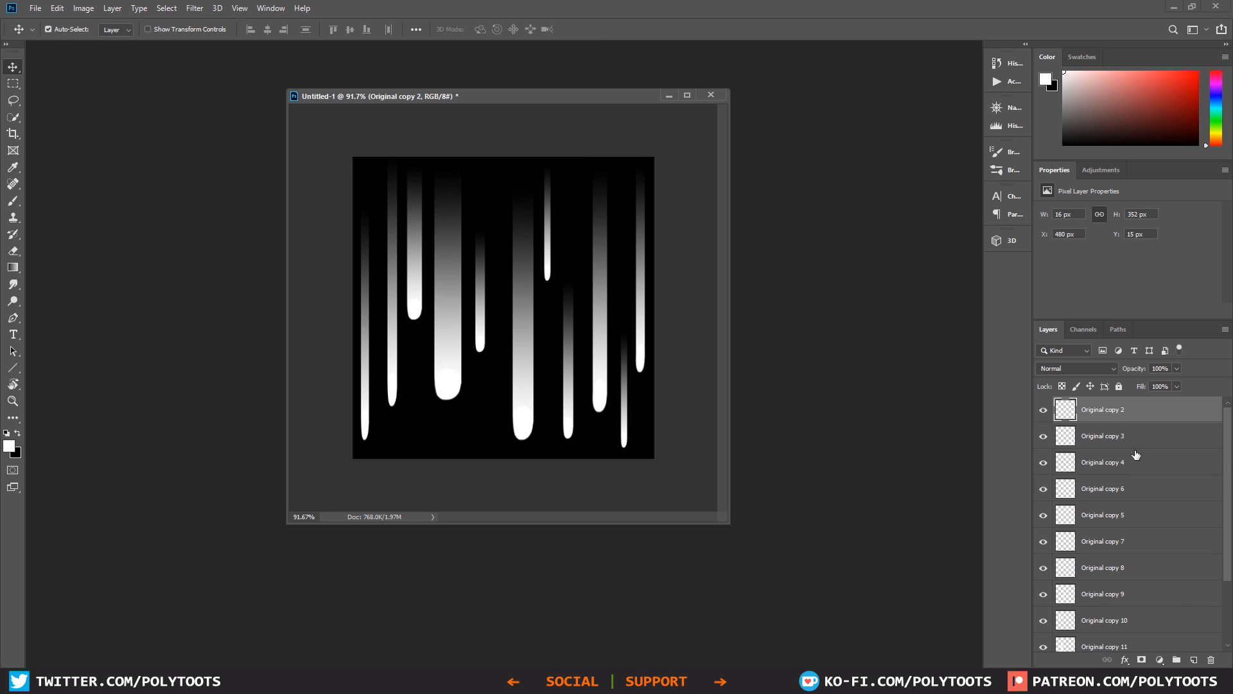
scroll(1135, 454, down, 3)
shift+click(1128, 585)
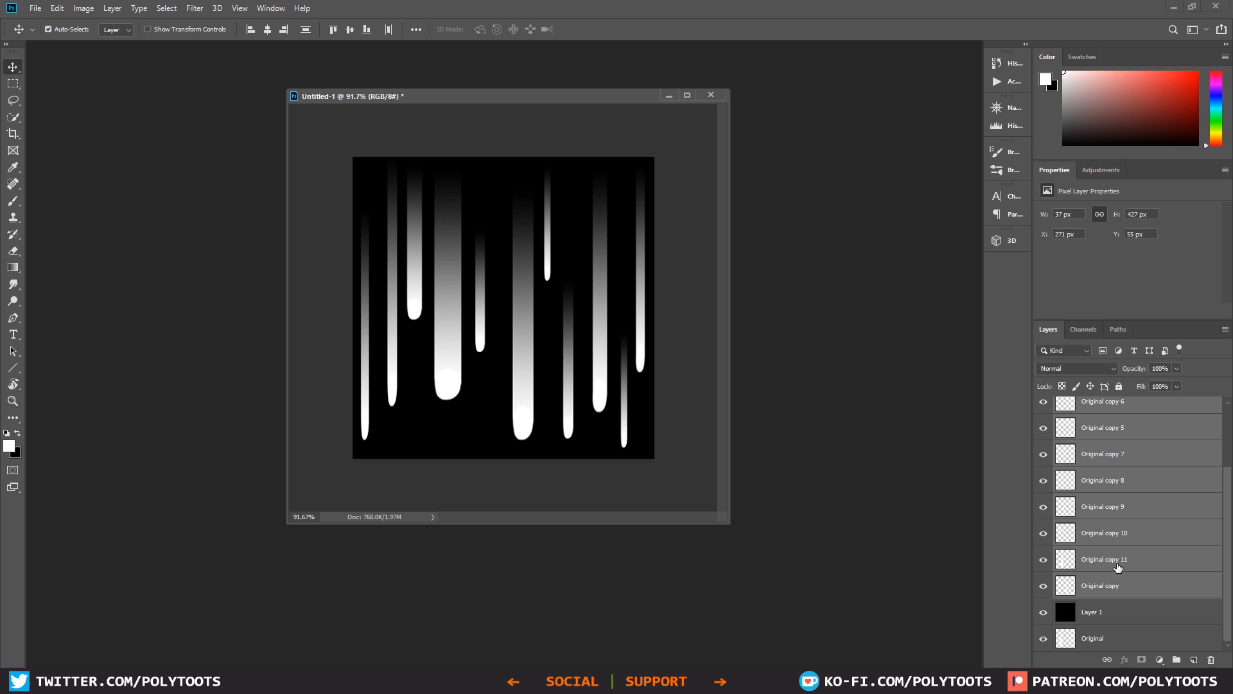
key(ctrl+e)
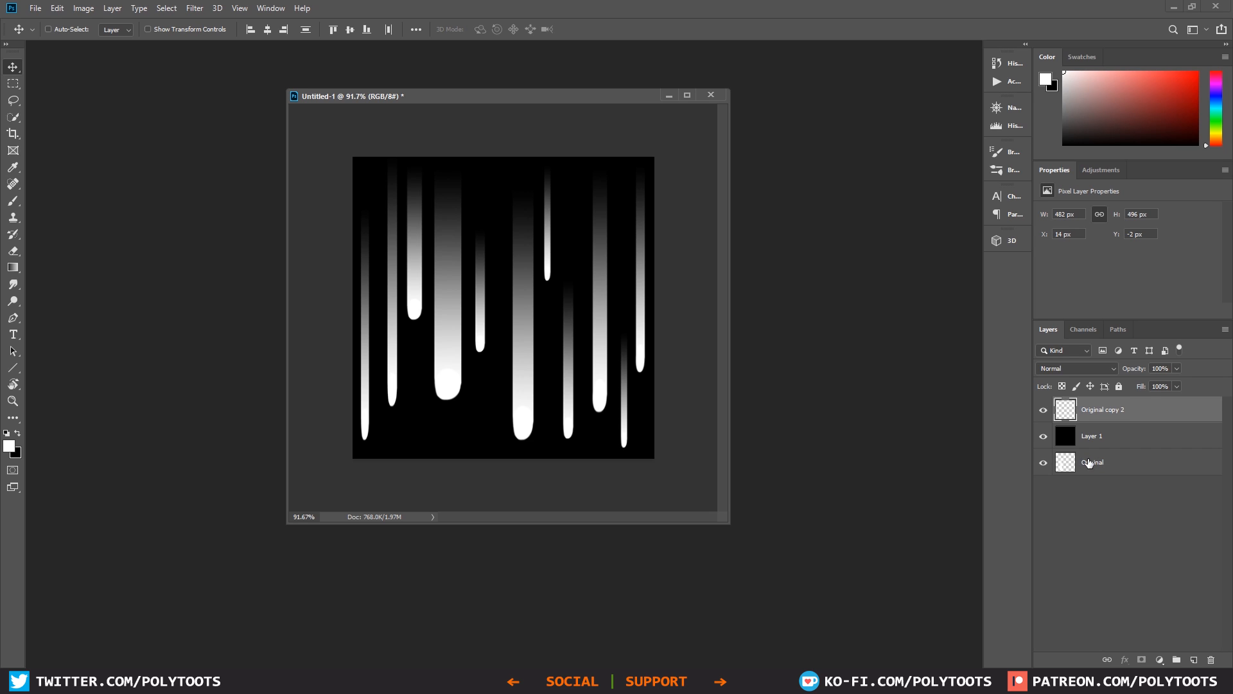
click(1043, 409)
click(1043, 409)
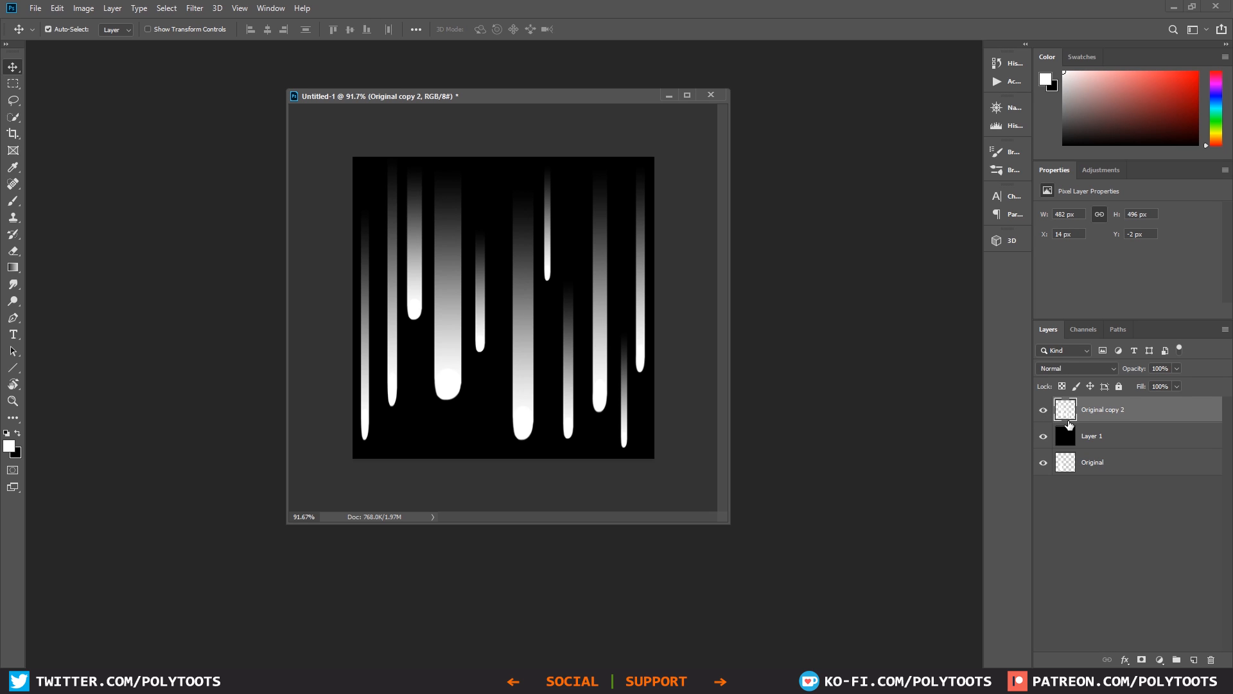
Step: Apply the Offset filter to the merged streaks with horizontal 0, vertical +256 pixels and Wrap Around
click(196, 9)
mouse_move(287, 264)
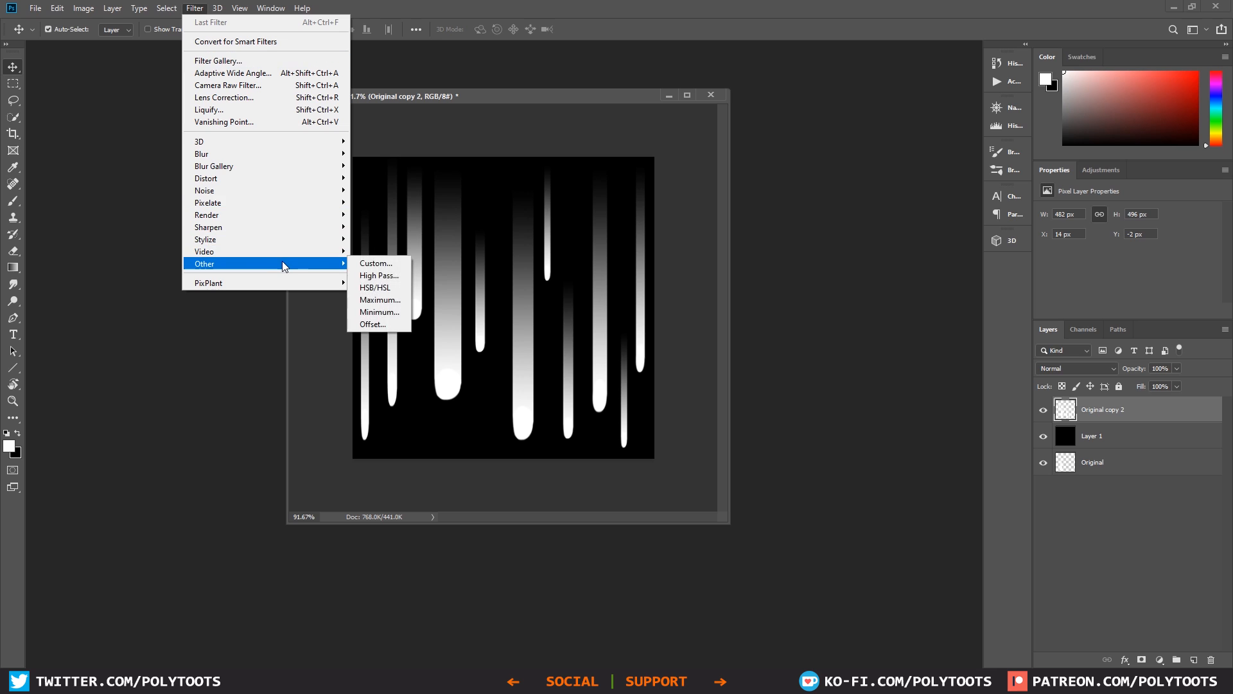
click(379, 324)
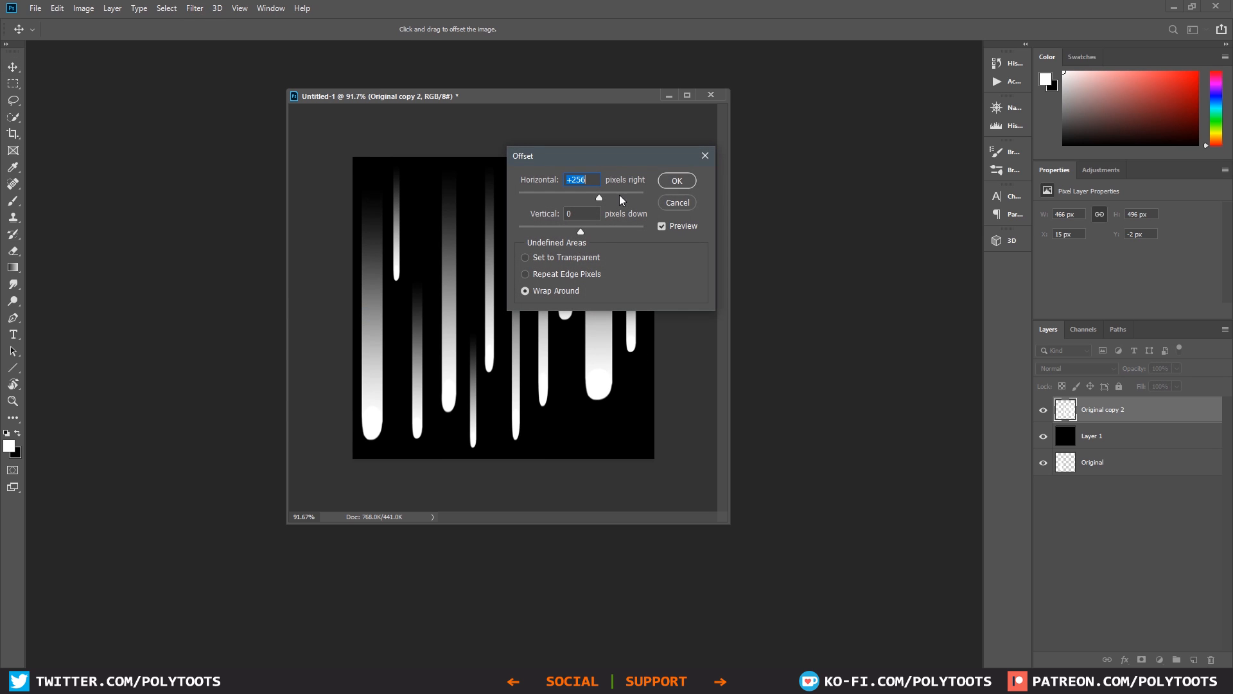
drag(630, 156, 756, 240)
text(0)
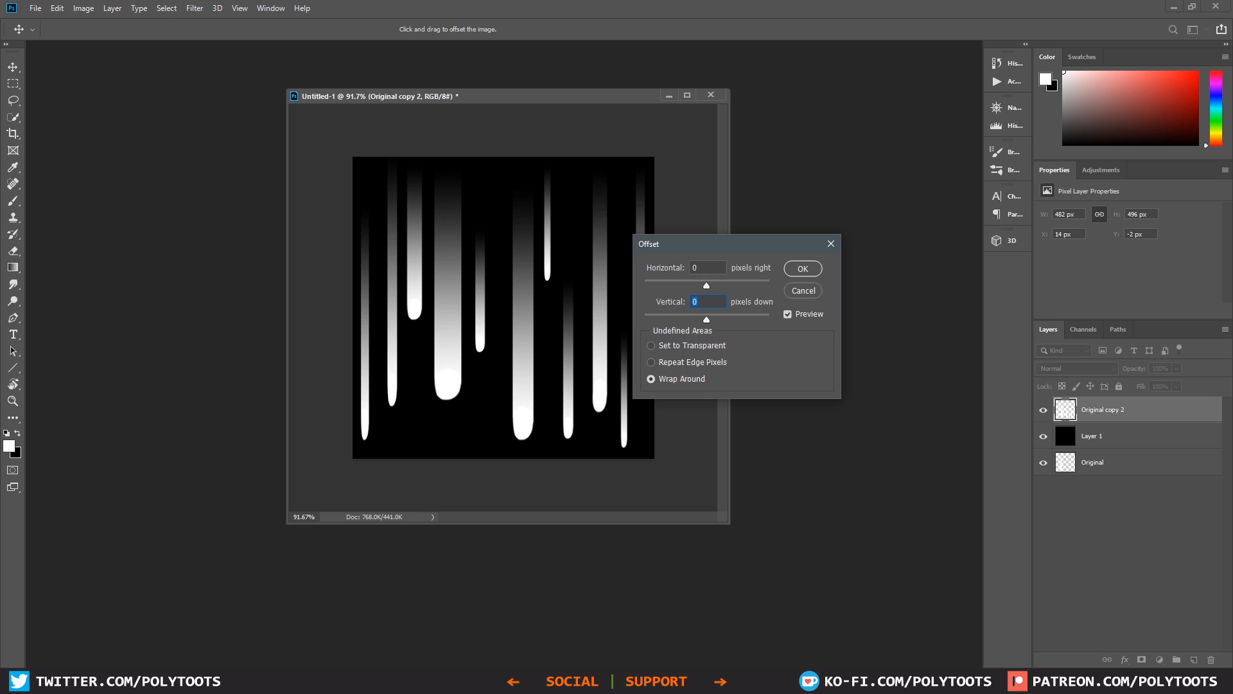
text(256)
key(Return)
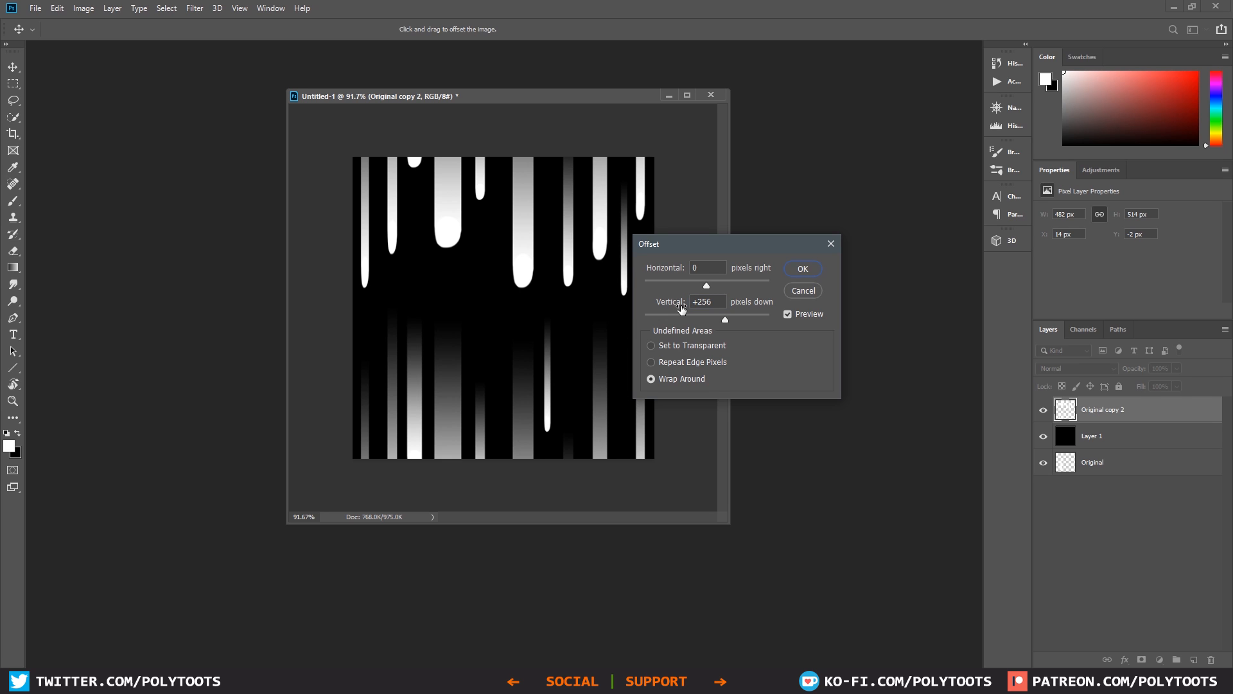
click(808, 270)
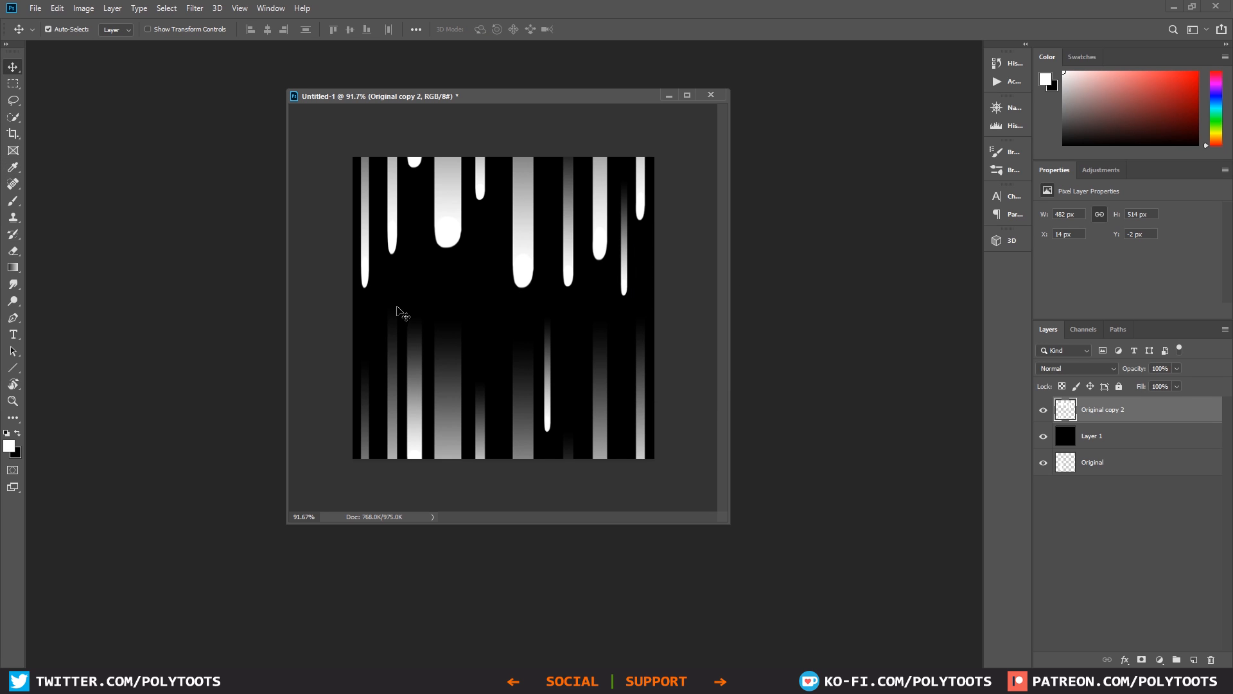
alt+scroll(454, 354, up, 1)
alt+scroll(454, 354, down, 1)
key(e)
alt+scroll(435, 339, up, 3)
drag(430, 350, 438, 391)
key(ctrl+z)
right_click(431, 302)
key(Escape)
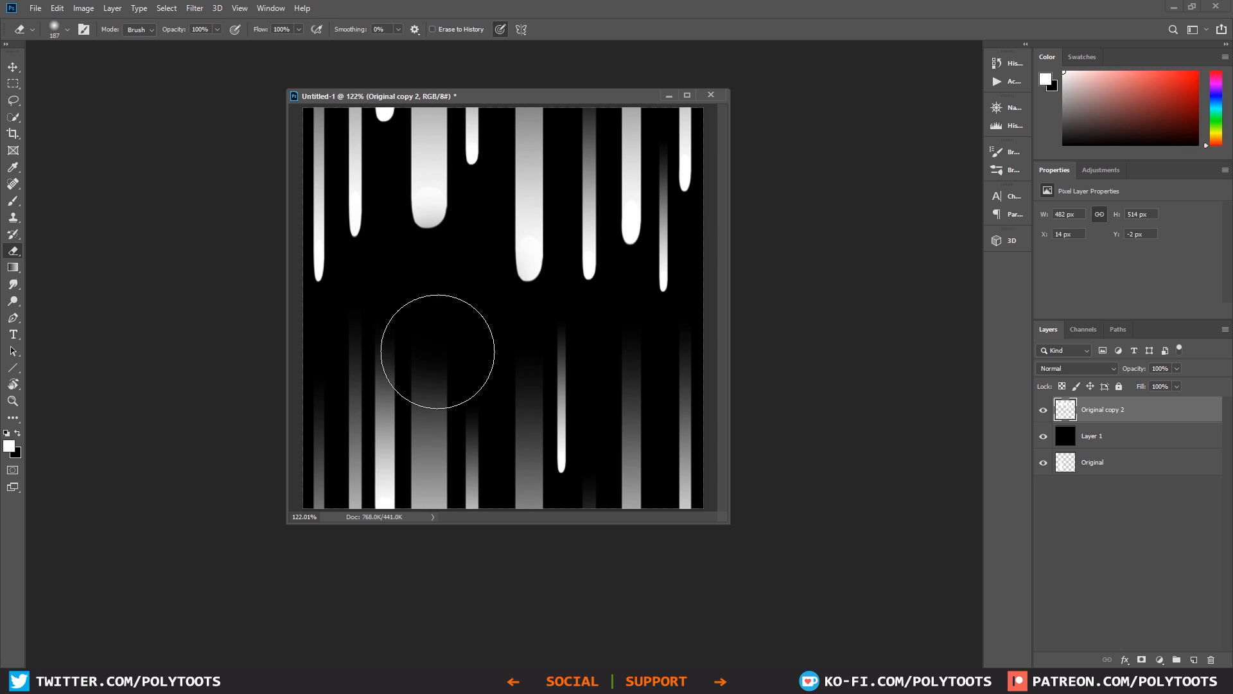
Step: Duplicate Original to the top of the layer stack and scale it to 25 by 307 px in the central gap
key(b)
click(1112, 471)
key(ctrl+j)
drag(1110, 466, 1096, 401)
key(ctrl+t)
drag(436, 471, 405, 347)
drag(400, 254, 498, 336)
drag(493, 218, 493, 187)
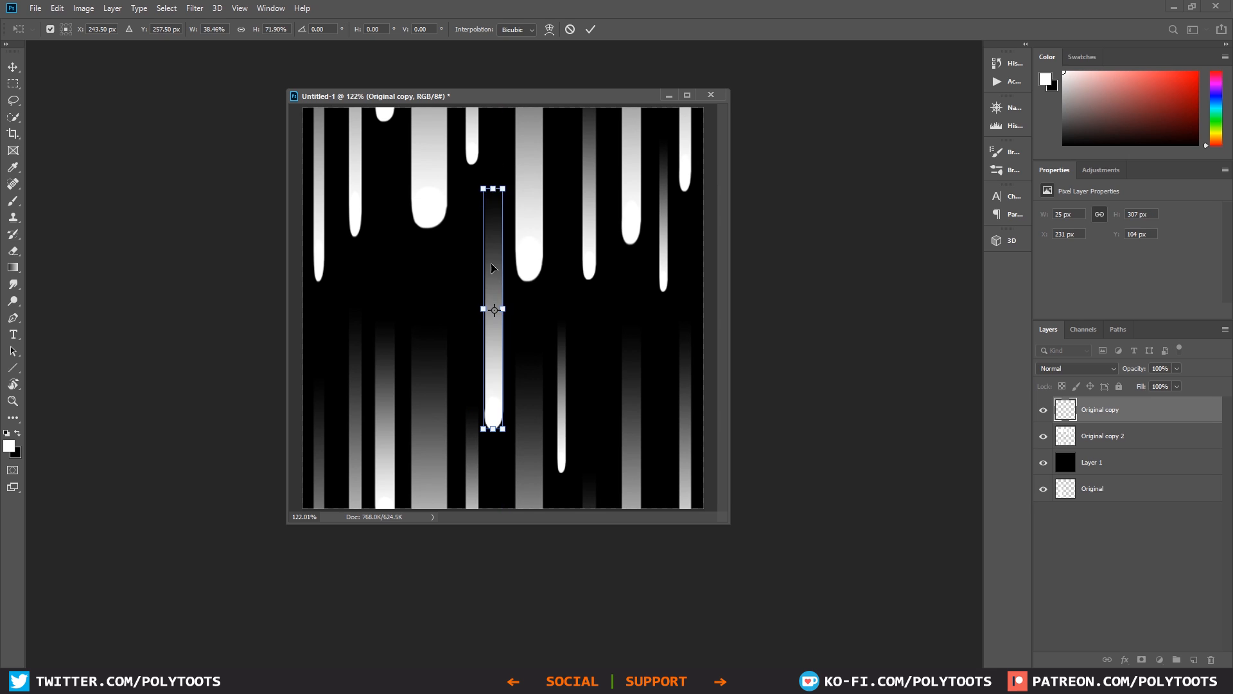
key(Return)
Step: Add smaller streak copies in the gaps above the short left streak and right of the canvas's centre
drag(498, 379, 388, 345)
key(ctrl+t)
drag(397, 388, 389, 321)
drag(381, 274, 383, 269)
drag(378, 321, 610, 282)
key(Return)
key(ctrl+t)
key(Return)
Step: Copy the central streak toward the canvas's right side and scale it to about 15 px wide and 225 px tall
alt+drag(493, 373, 659, 414)
key(ctrl+t)
shift+drag(670, 478, 660, 412)
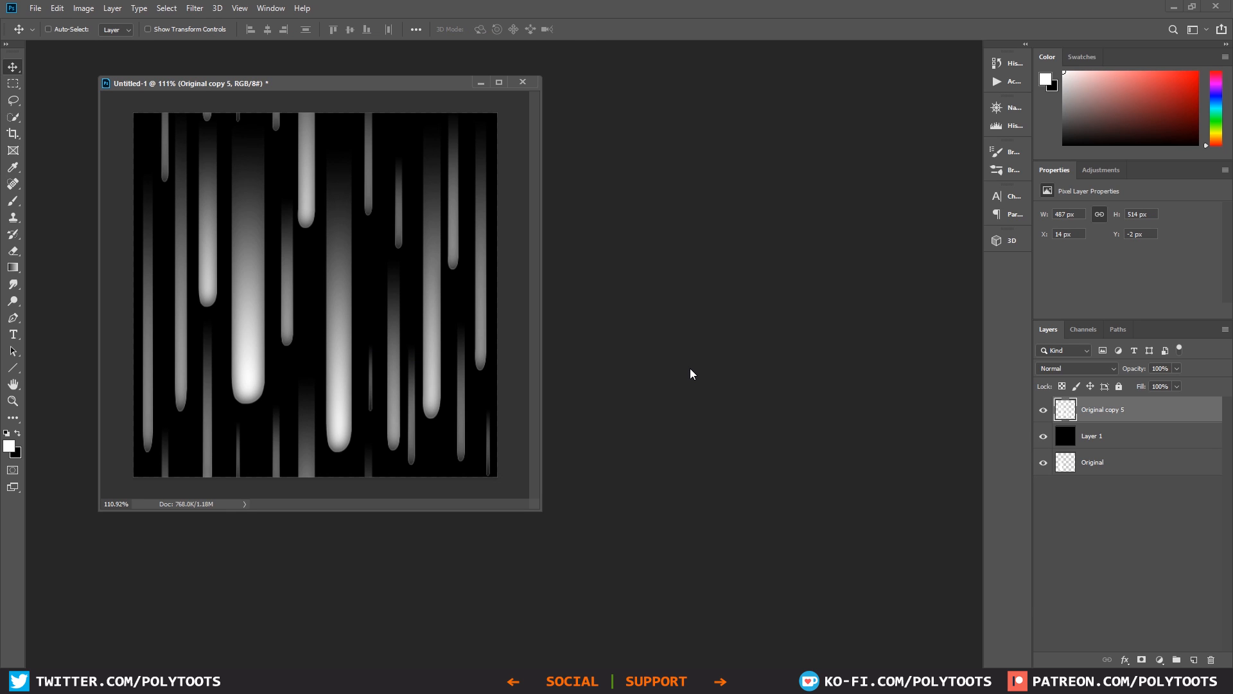
Step: Create a new document, place it beside the streak document, and fill its layer with black
key(ctrl+n)
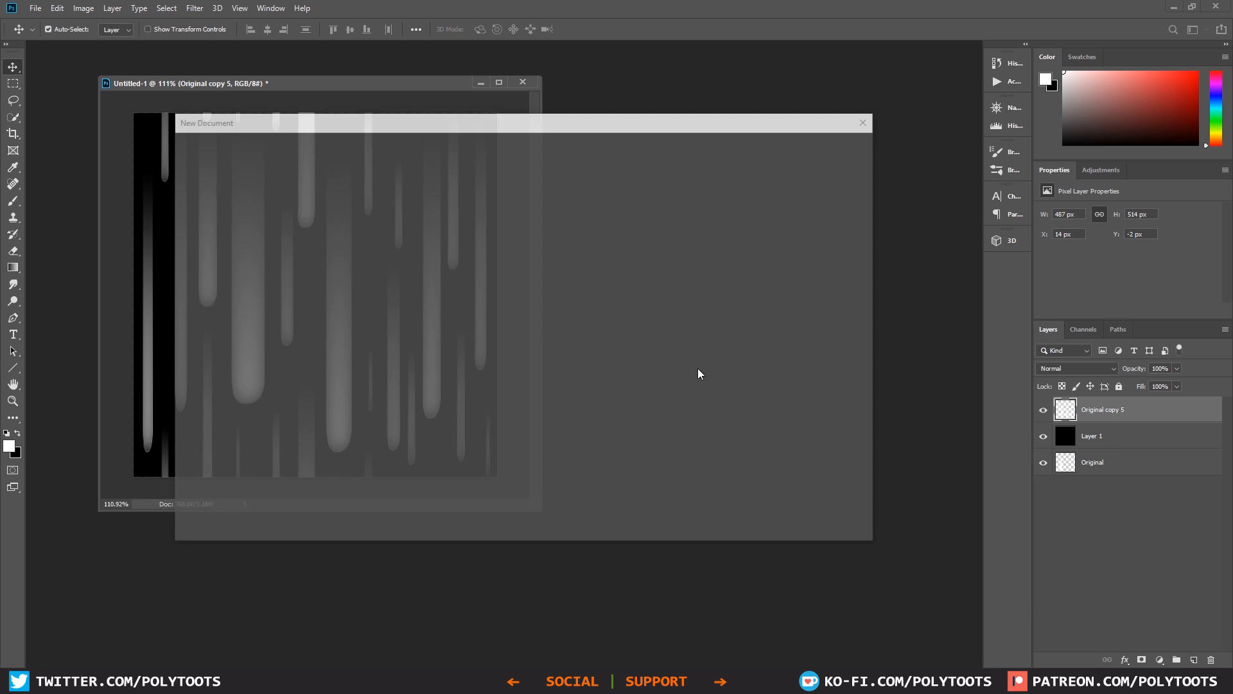
click(784, 514)
mouse_move(268, 60)
mouse_down()
mouse_move(319, 95)
mouse_move(779, 125)
mouse_move(791, 95)
mouse_up()
key(g)
key(shift+g)
click(688, 350)
key(x)
click(688, 349)
Step: Select the entire canvas of the streak document and copy it with Copy Merged
click(424, 133)
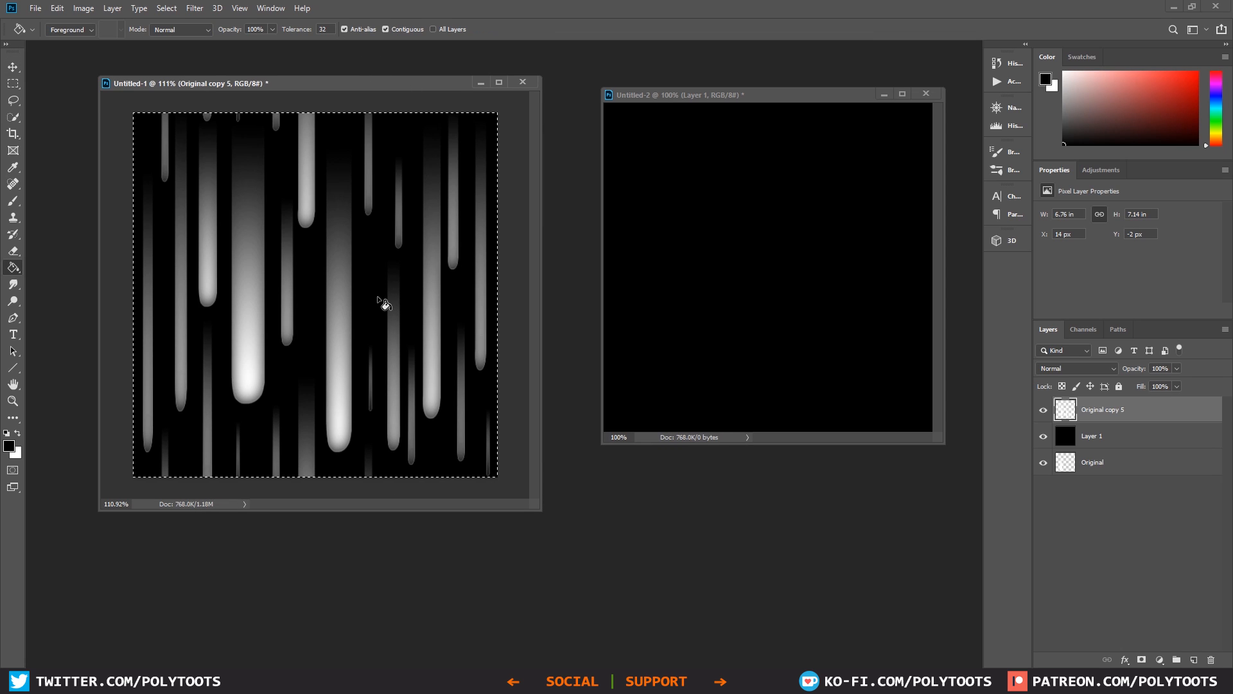
key(ctrl+a)
click(57, 8)
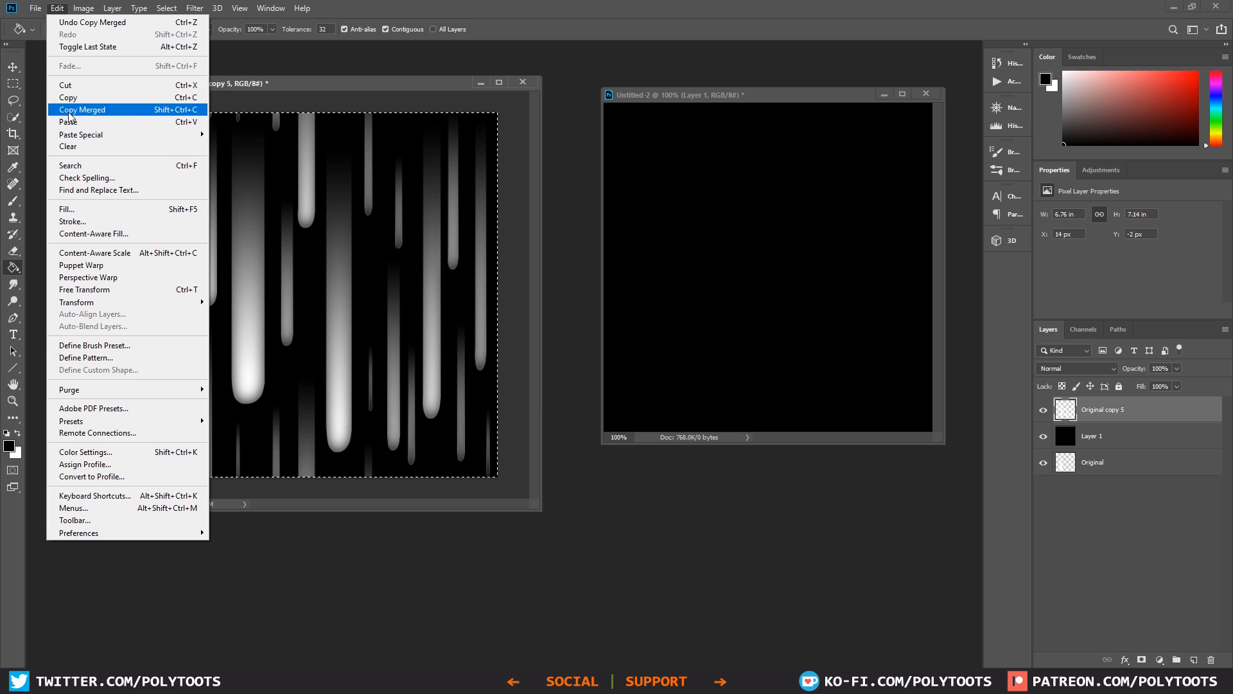
click(153, 111)
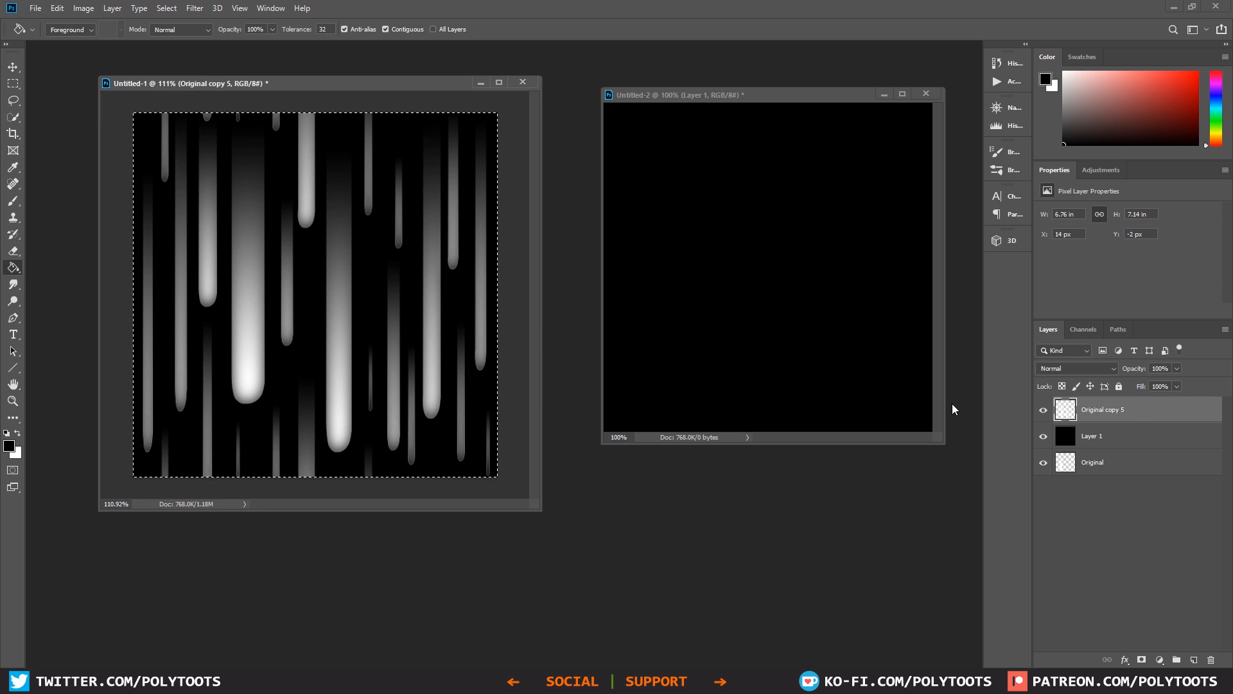
Step: Paste the streak image into the Red channel of Untitled-2 and check the combined RGB view
click(738, 117)
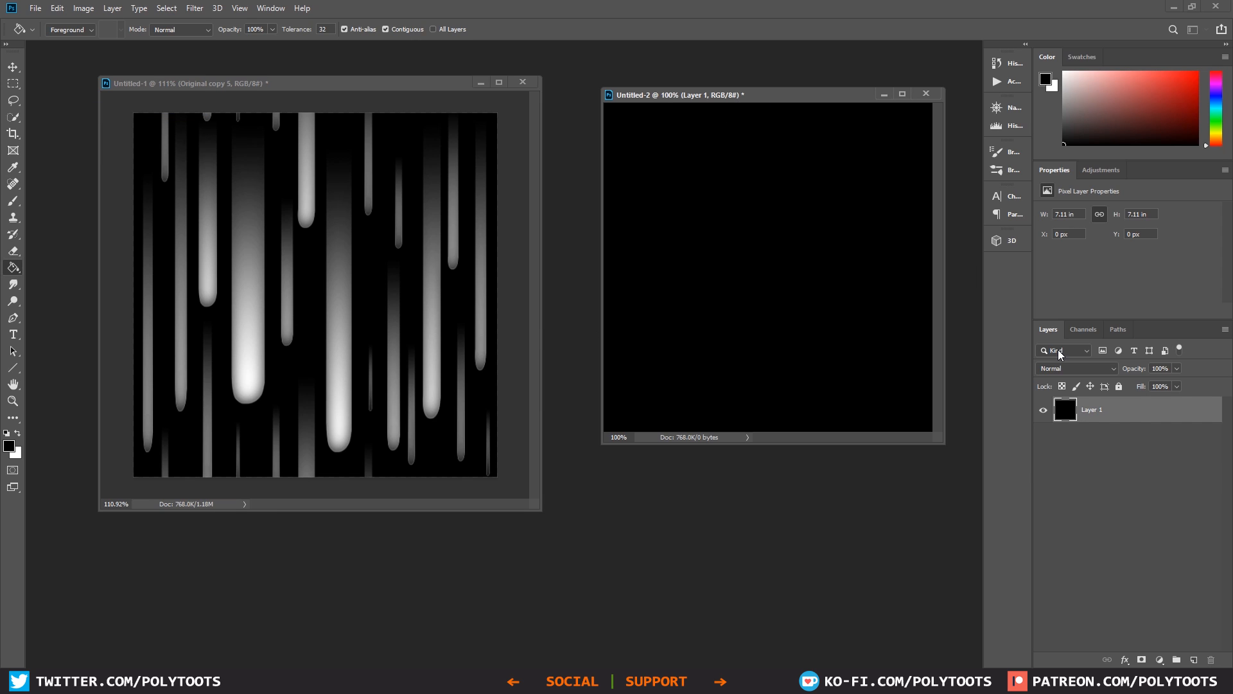
click(1084, 329)
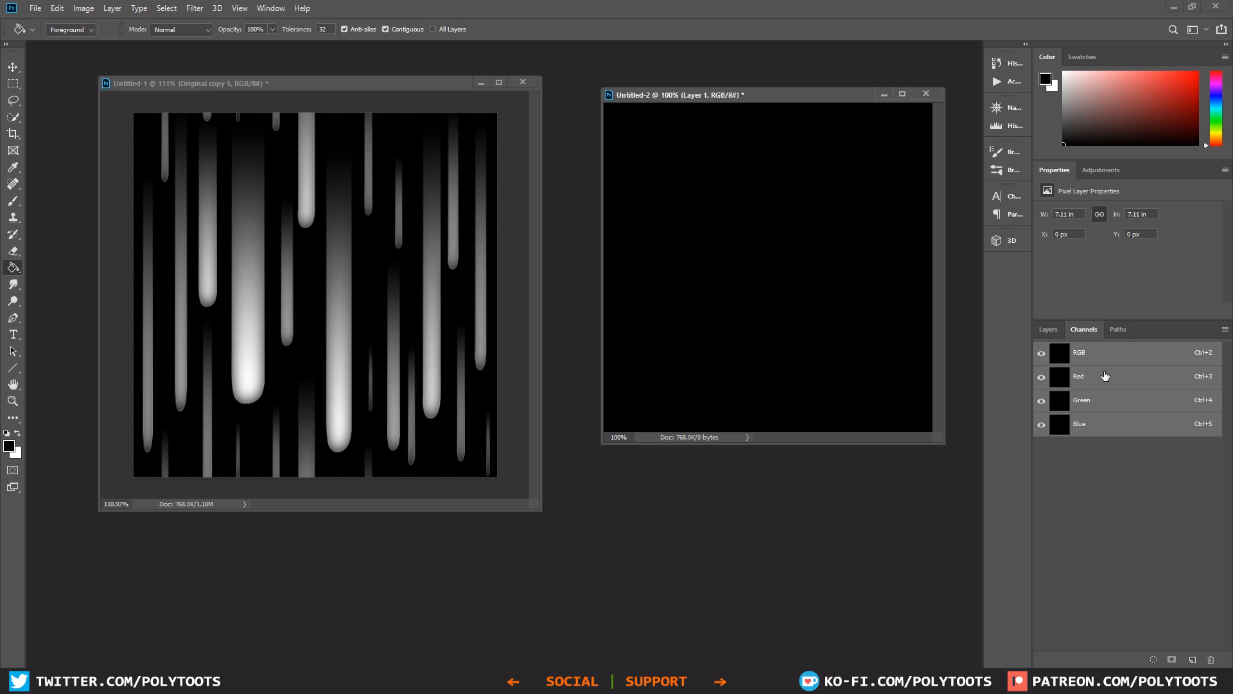
click(1073, 379)
key(ctrl+v)
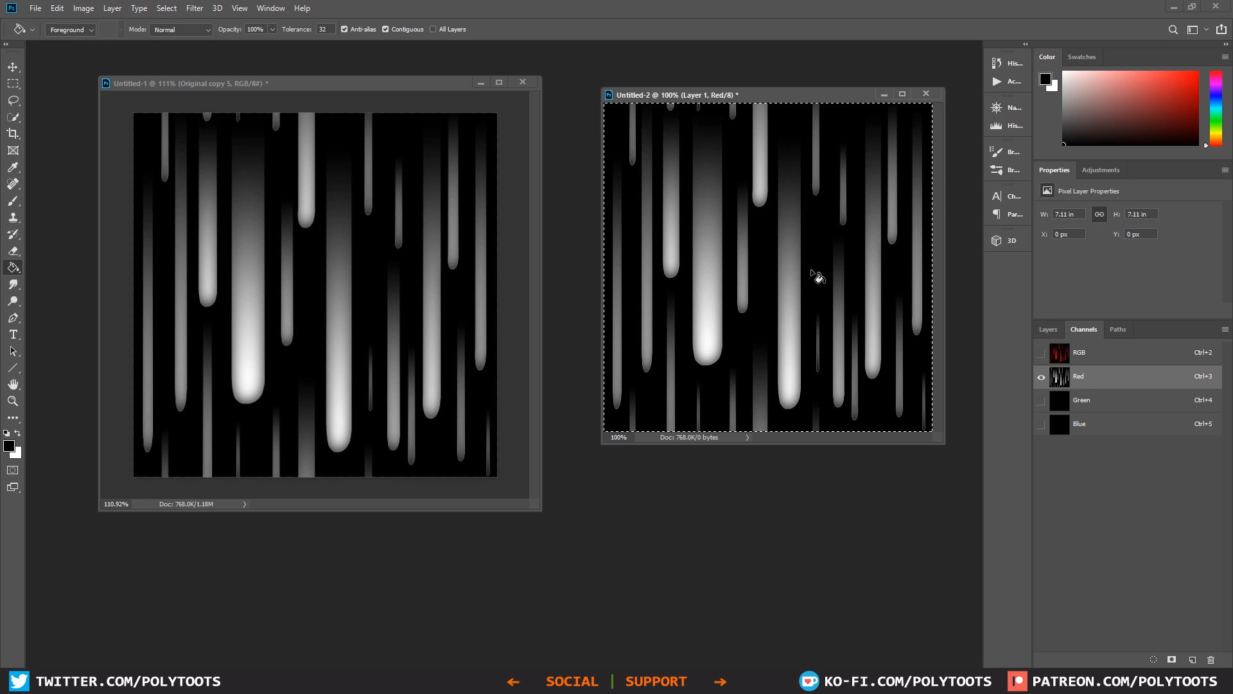
click(1076, 355)
click(1077, 385)
Step: In Untitled-1, add a new layer above the streaks and hide the Original copy 5 layer
click(443, 284)
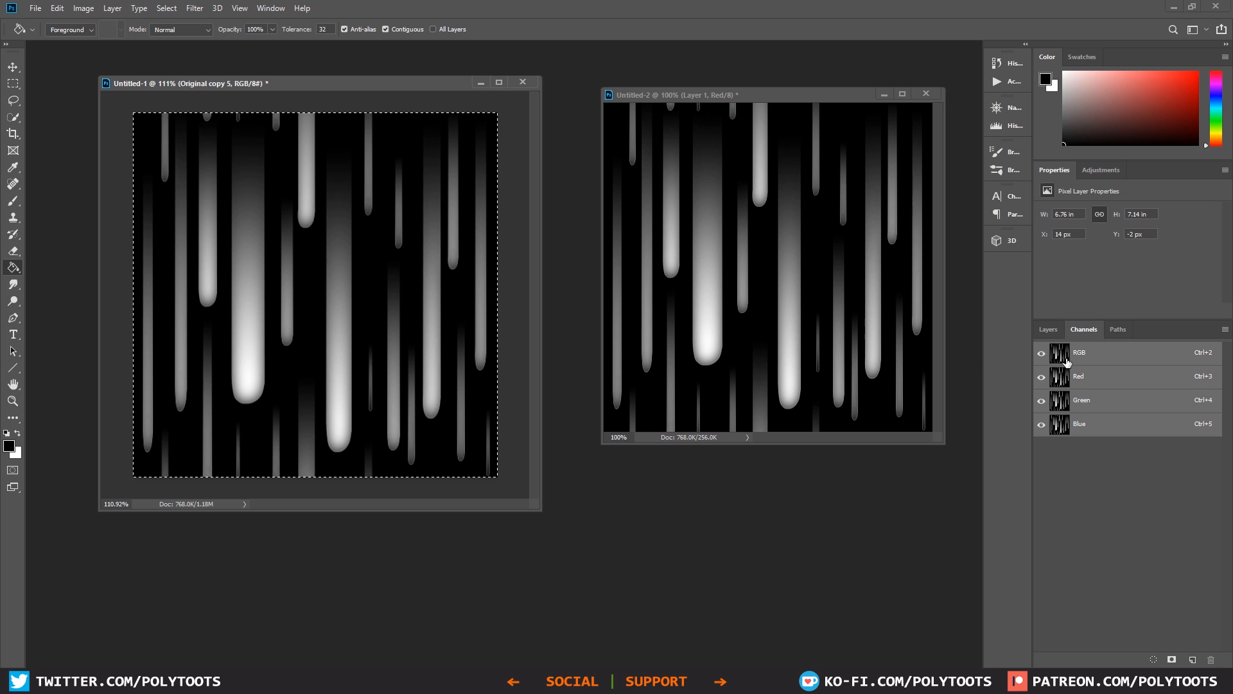
click(1048, 329)
drag(404, 81, 415, 91)
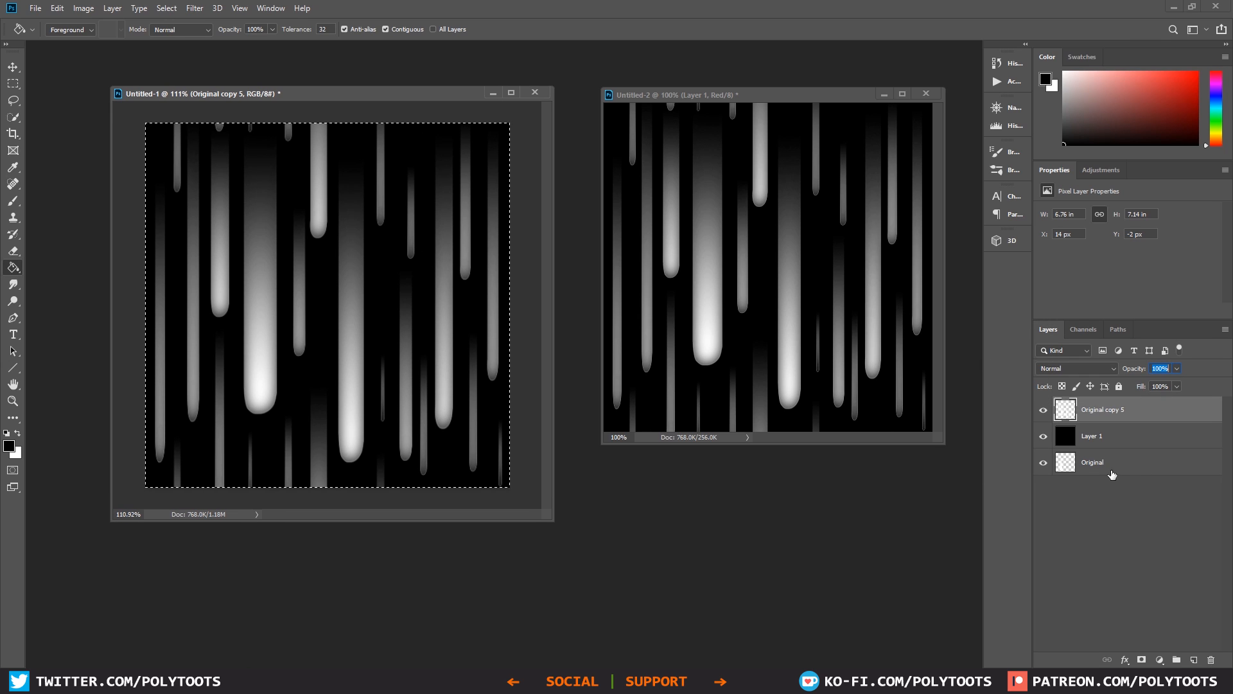
click(1193, 659)
click(1043, 435)
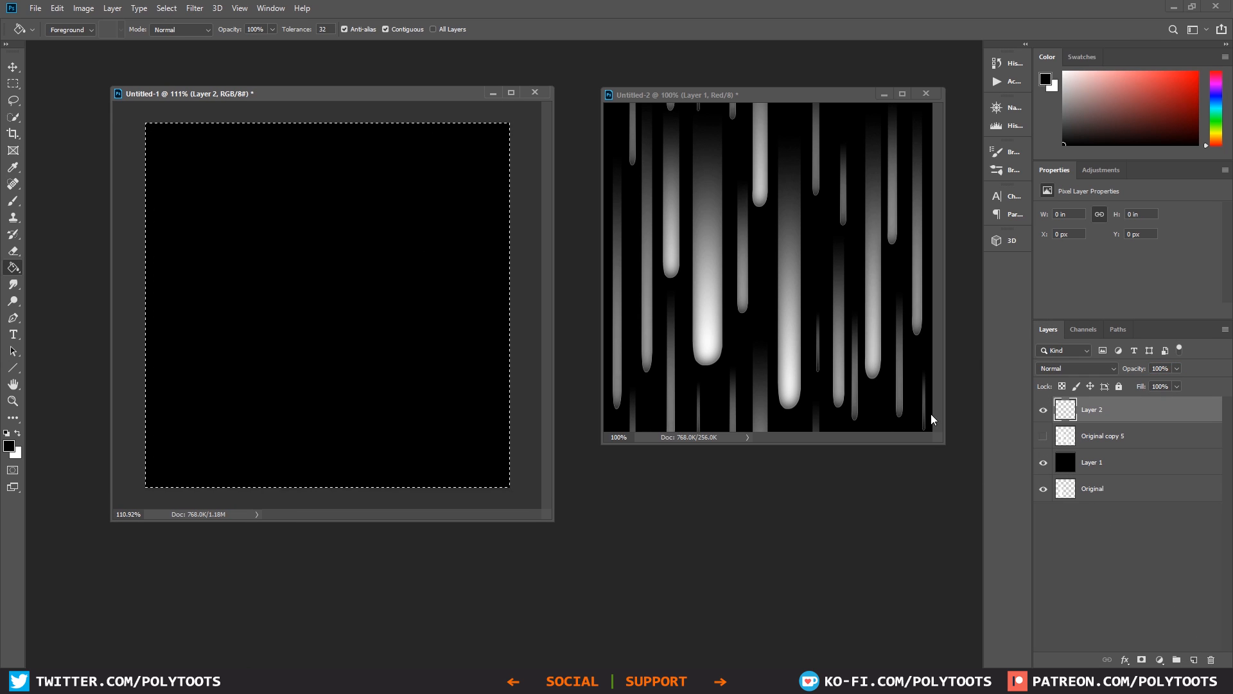
Step: Clear the selection and draw a white-to-transparent linear gradient on Layer 2 from the canvas's left edge to its right edge
key(ctrl+d)
key(x)
key(shift+g)
key(shift+g)
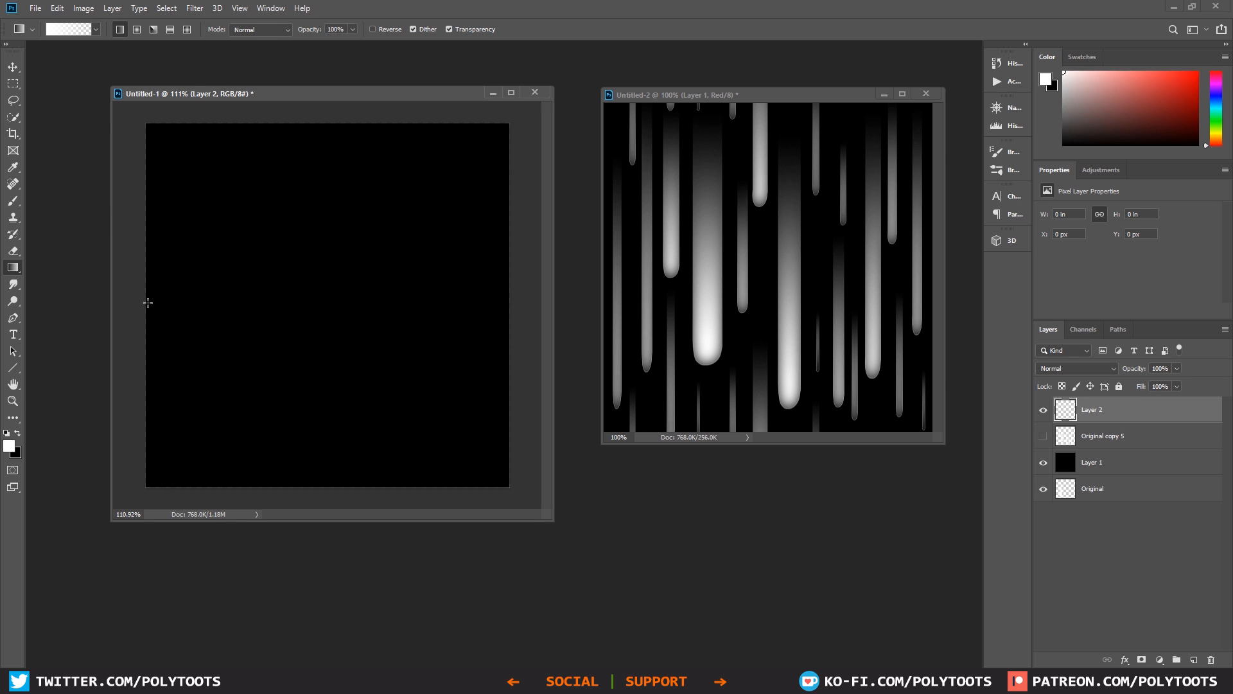
shift+drag(145, 301, 509, 308)
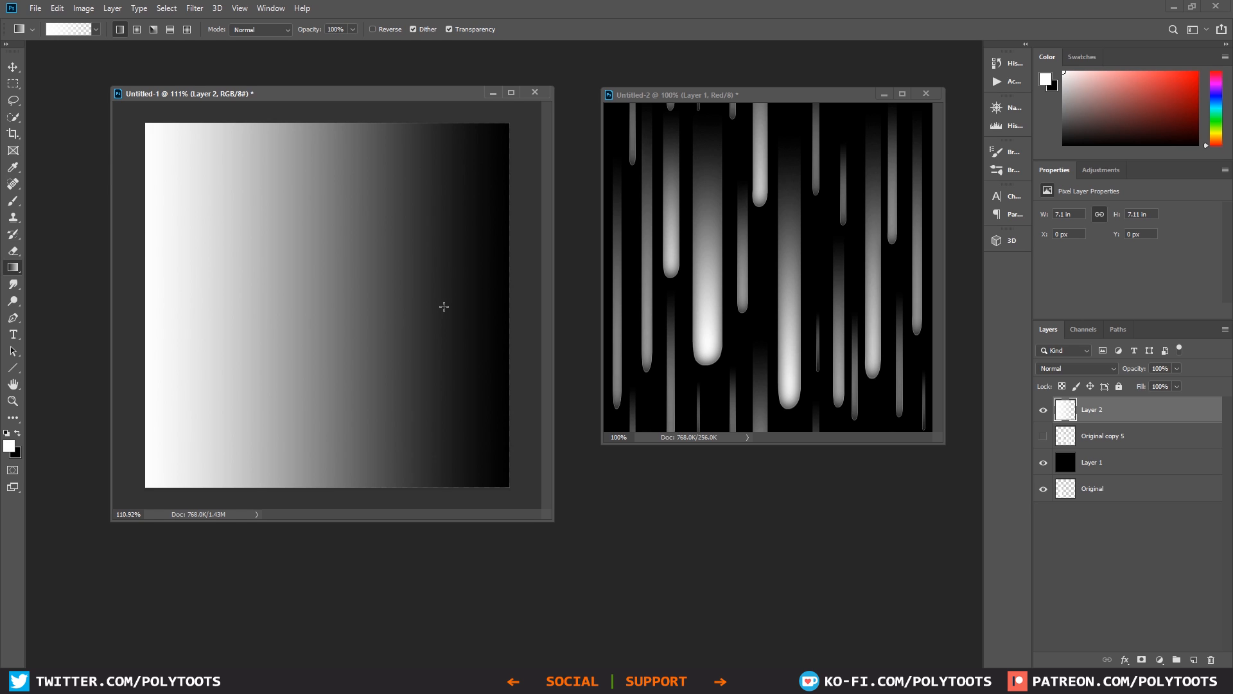
Step: Copy the full gradient image into the Green channel of Untitled-2, show the combined RGB view and clear the selection
key(ctrl+a)
click(880, 340)
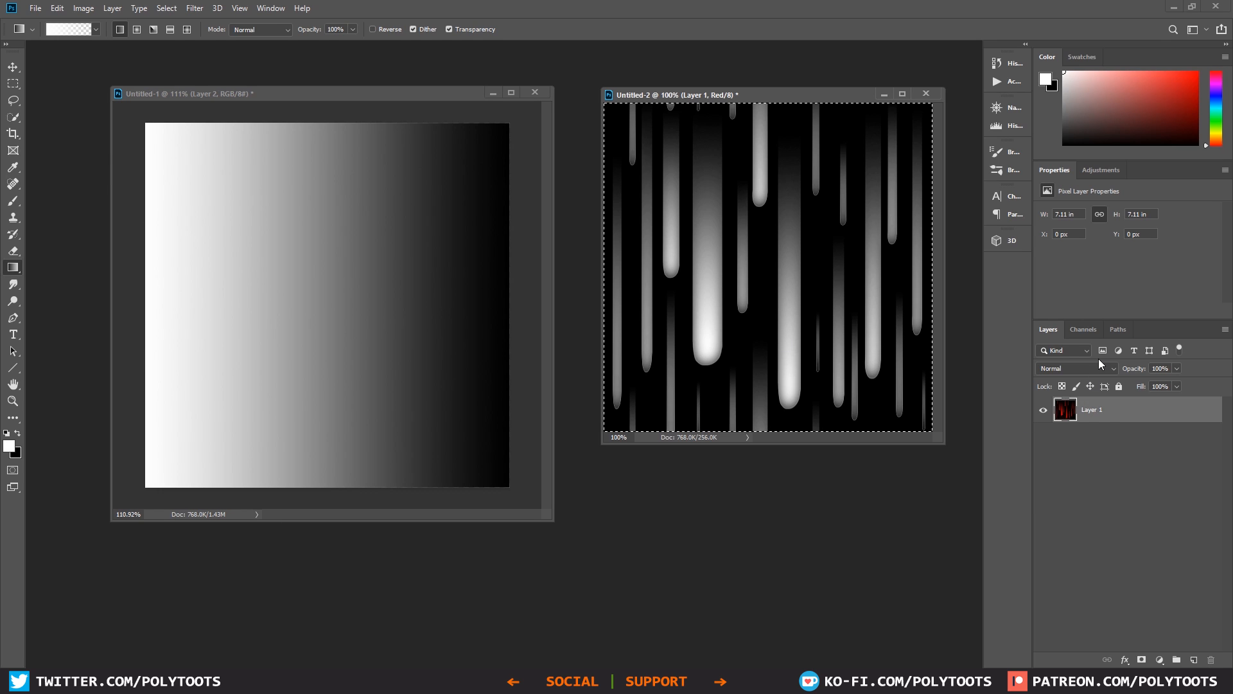
click(1085, 329)
click(1092, 400)
key(ctrl+v)
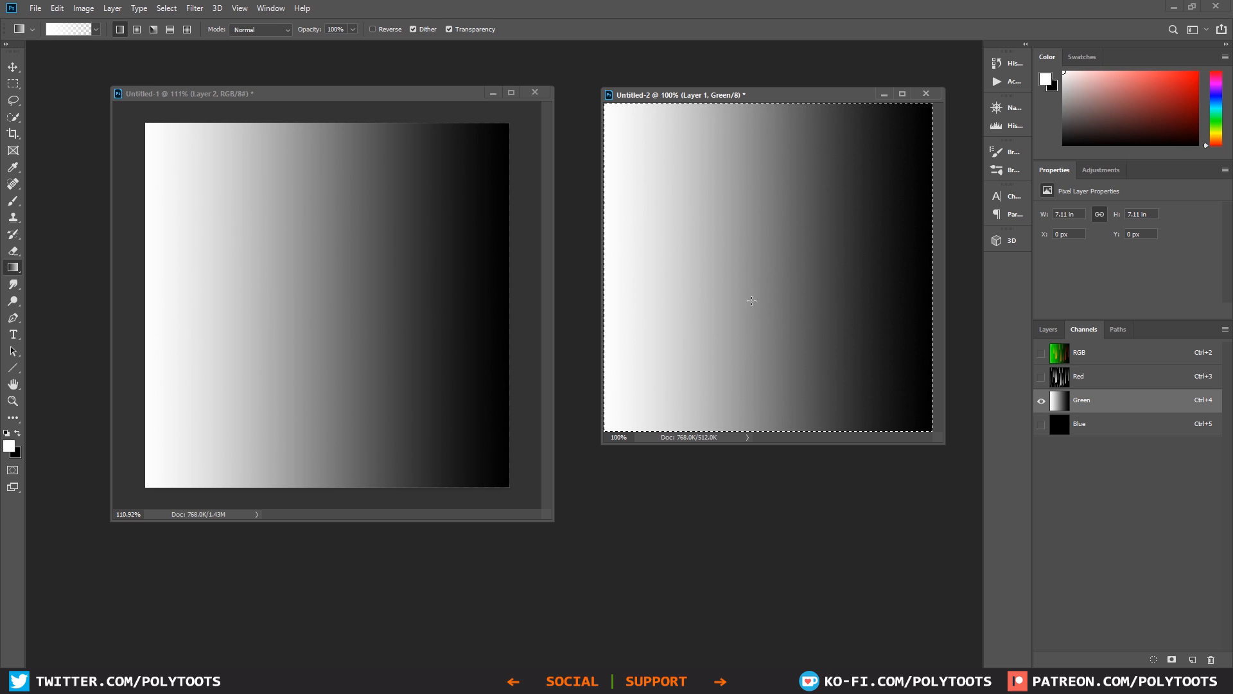
click(1092, 353)
key(ctrl+d)
alt+scroll(800, 257, down, 1)
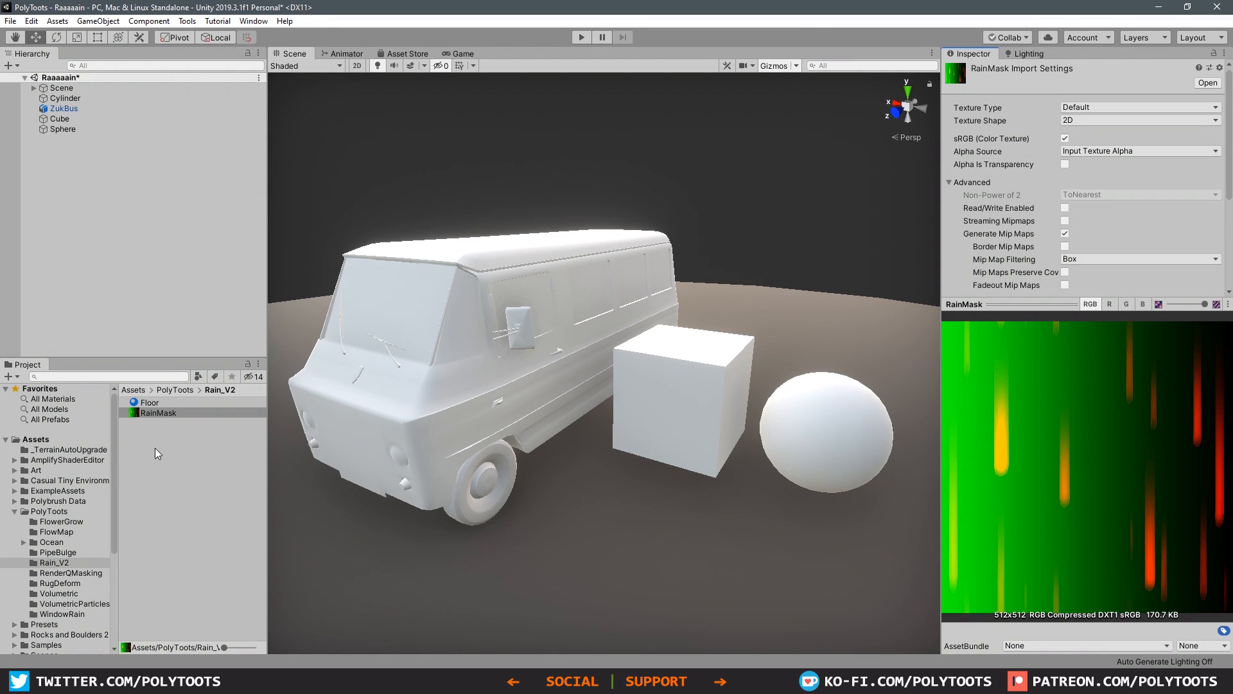
Step: In Unity, deselect the RainMask texture in the Rain_V2 folder
click(156, 449)
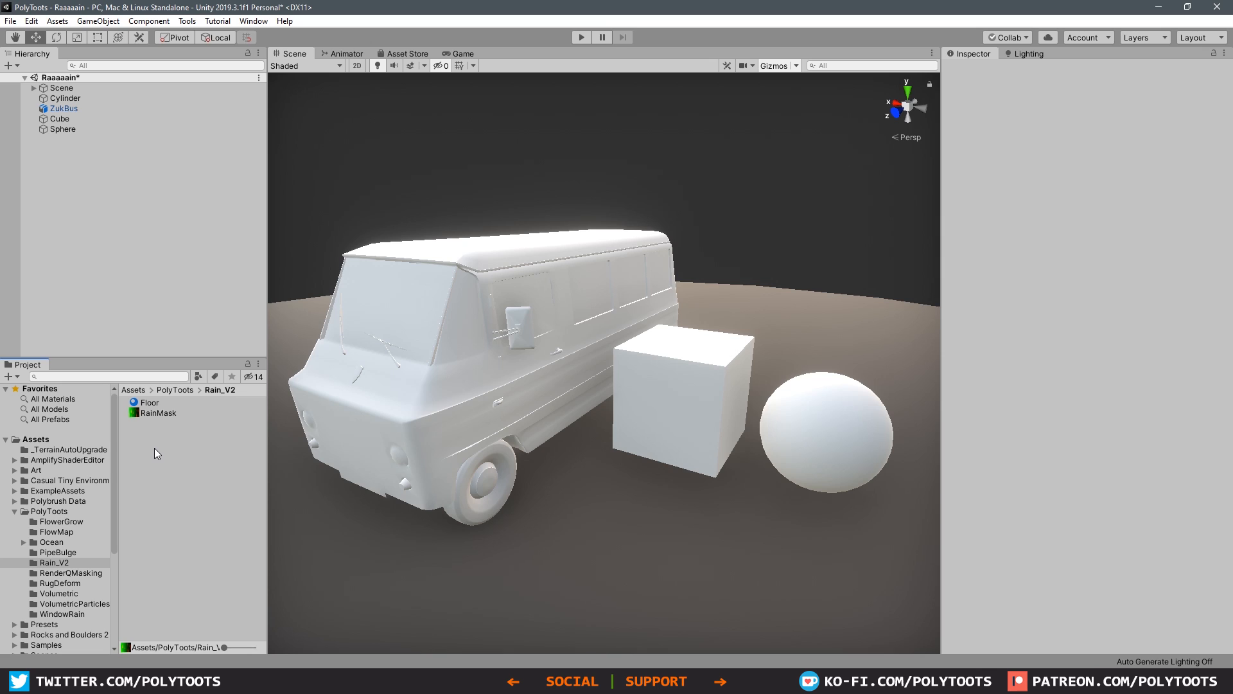
Step: Create an Amplify surface shader asset named RainV2 in the Rain_V2 folder, with the shader name PolyToots/Rain_V2
right_click(155, 449)
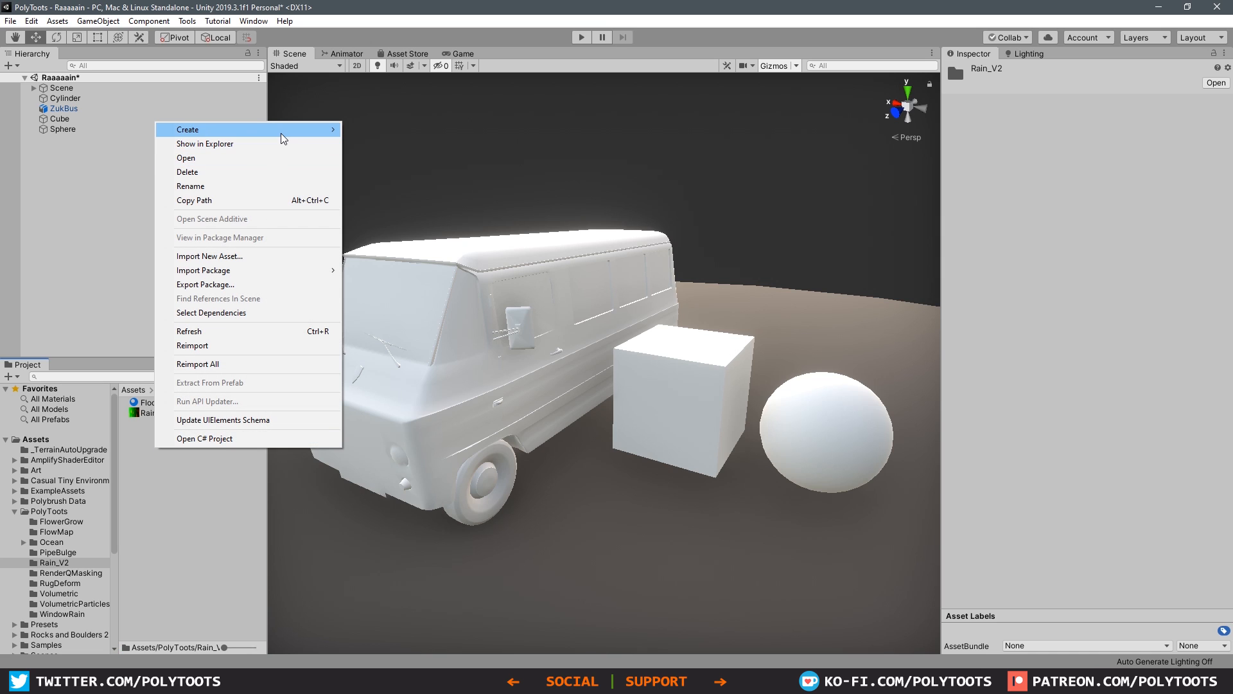
mouse_move(280, 133)
mouse_move(452, 154)
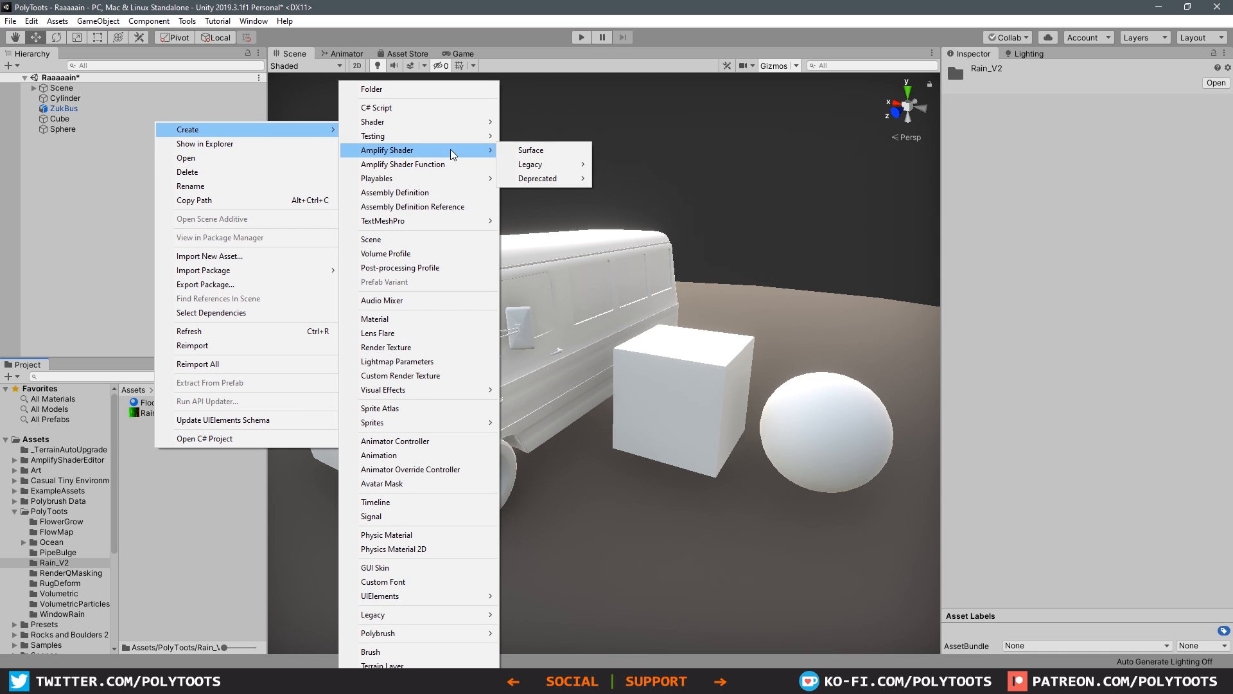
click(550, 150)
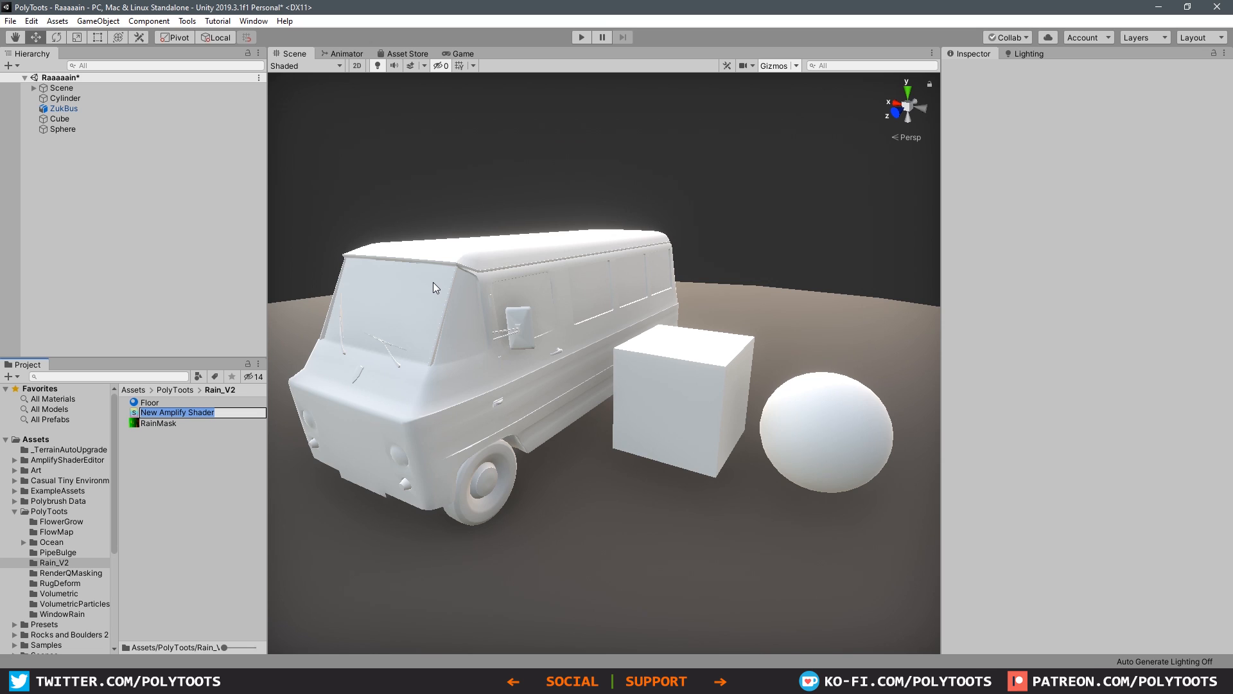
text(Rain_V2)
key(Return)
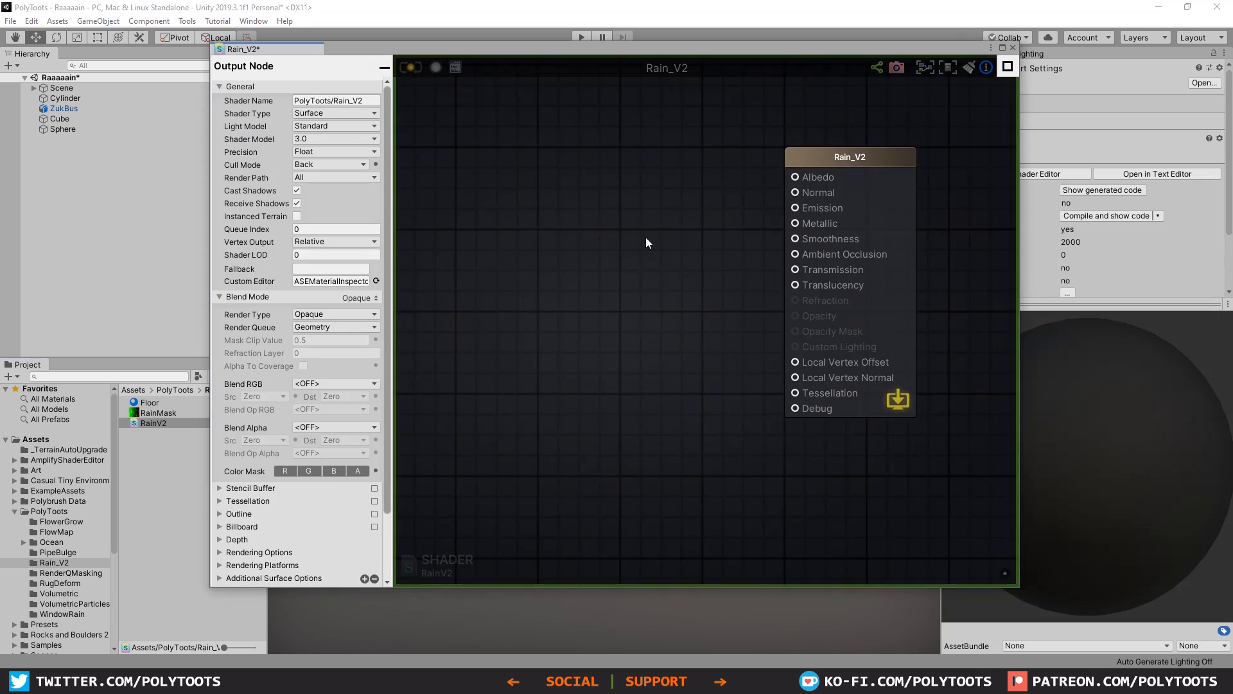
Step: Add a Texture Sample node to the shader graph and name it Rain Texture
key(t)
click(471, 209)
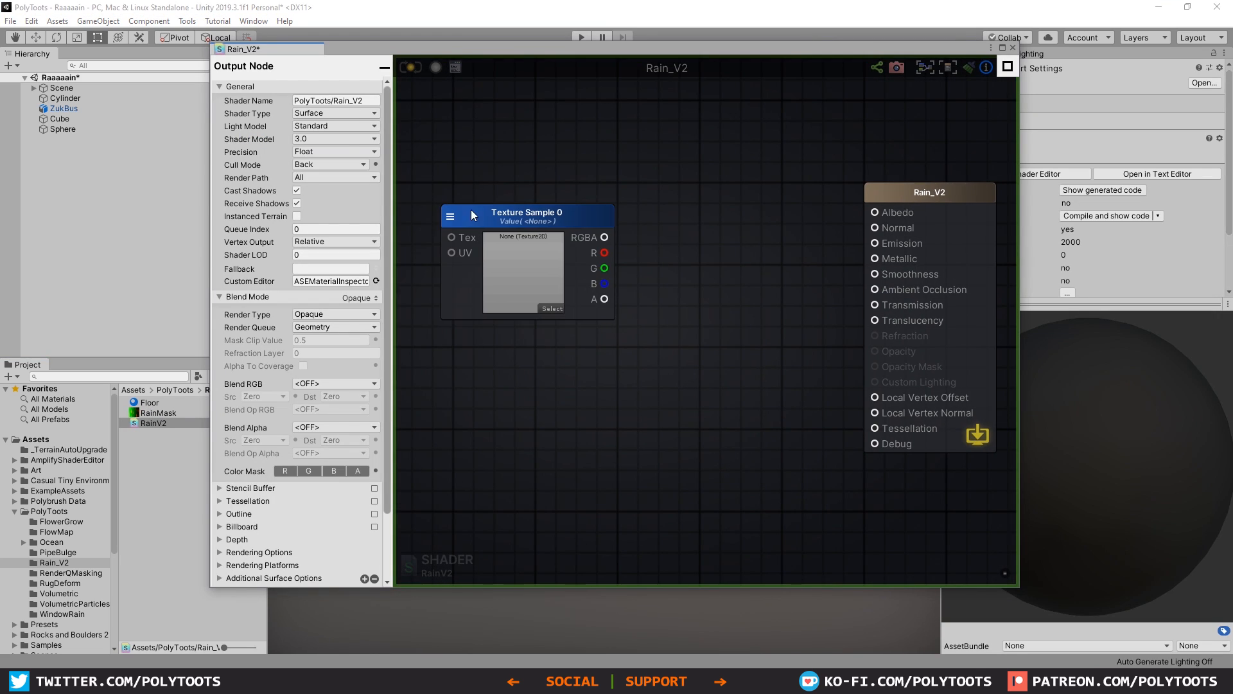
click(494, 199)
click(376, 122)
text(Rain Texture)
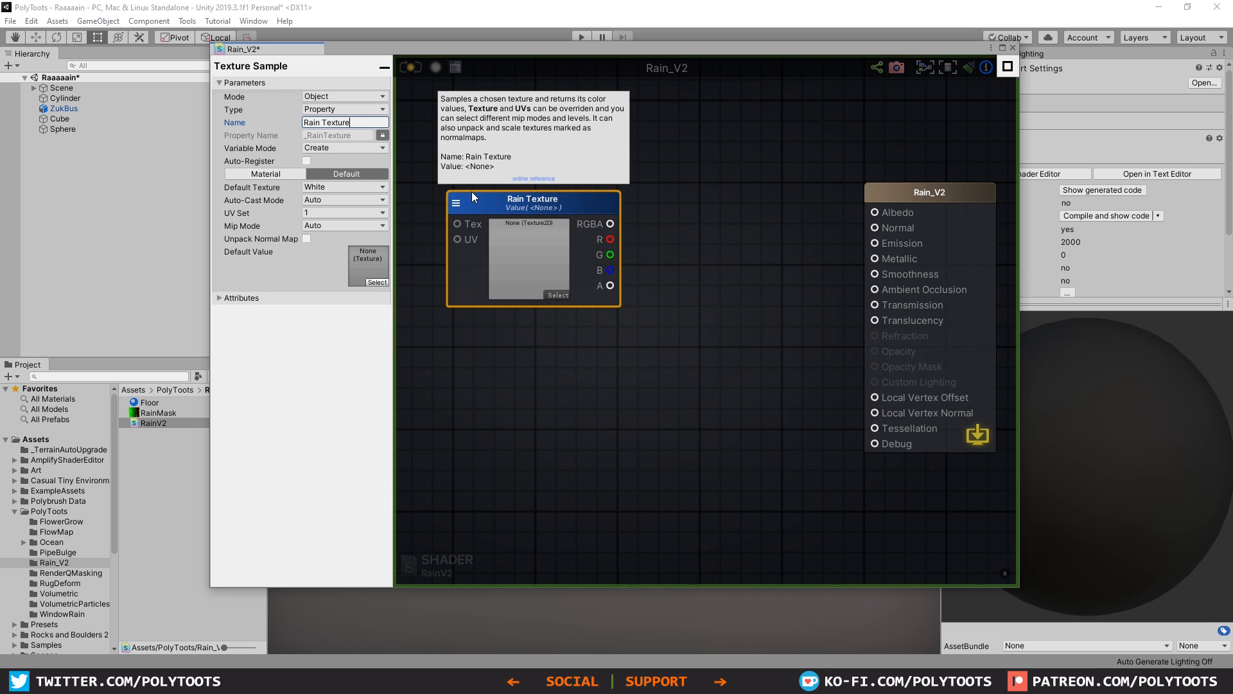
Step: Assign the RainMask texture to the Rain Texture node and update the shader with its red channel wired to the output node
click(424, 226)
drag(144, 413, 520, 205)
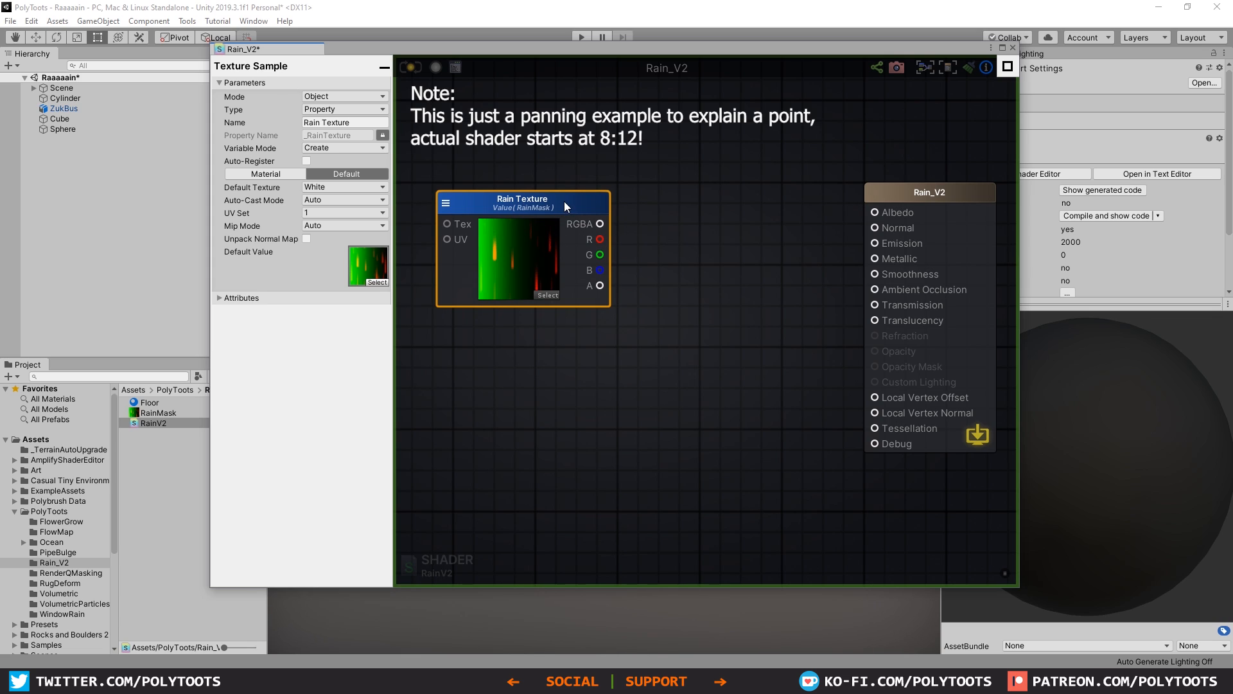
drag(565, 202, 565, 191)
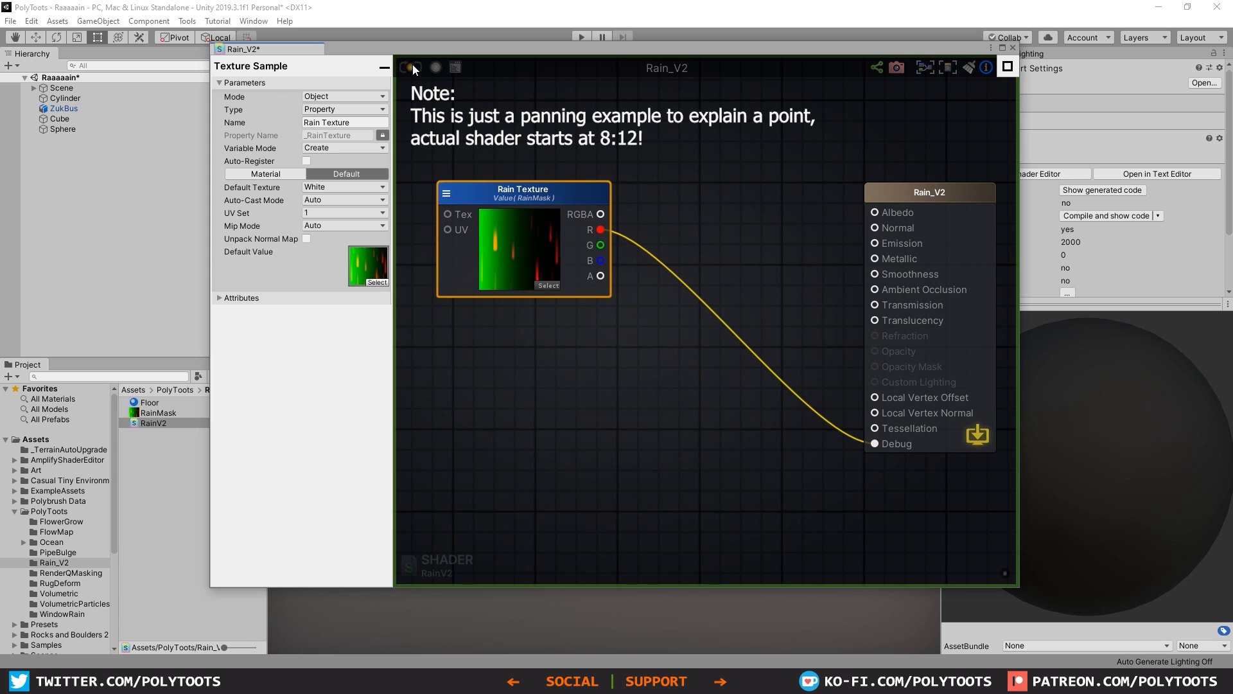
click(412, 65)
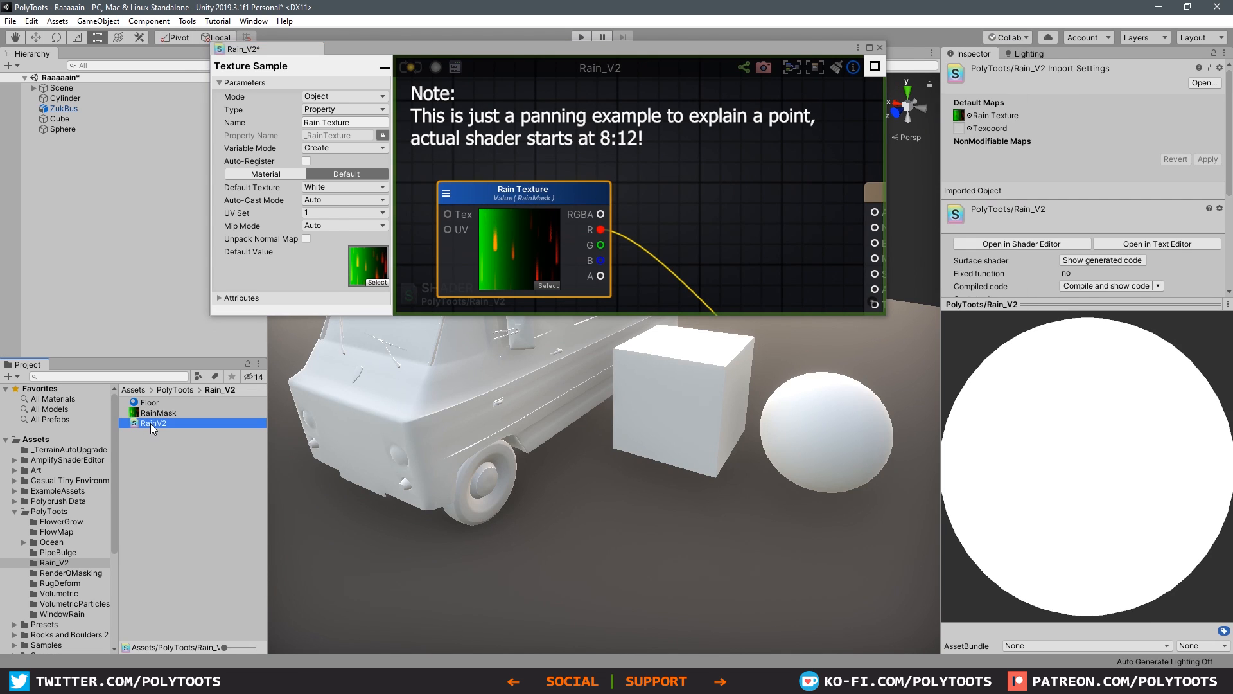
Step: Create a material from the RainV2 shader and apply it to the bus, cube and sphere
right_click(150, 423)
mouse_move(234, 106)
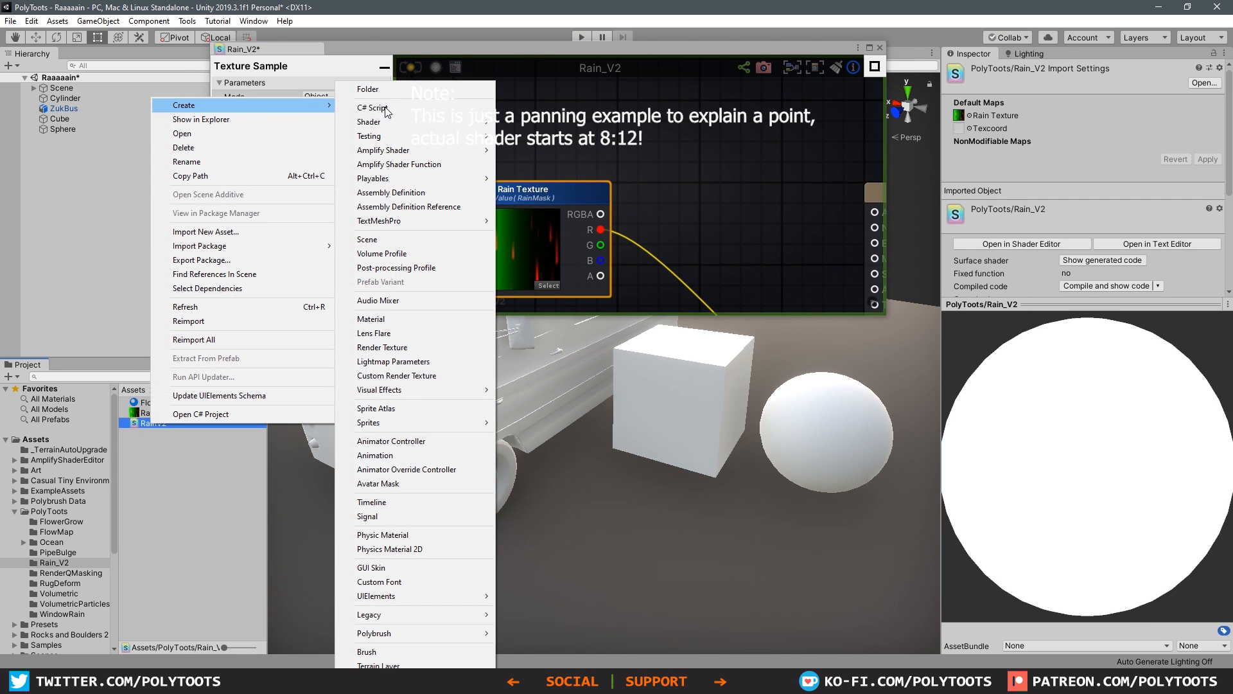
click(372, 319)
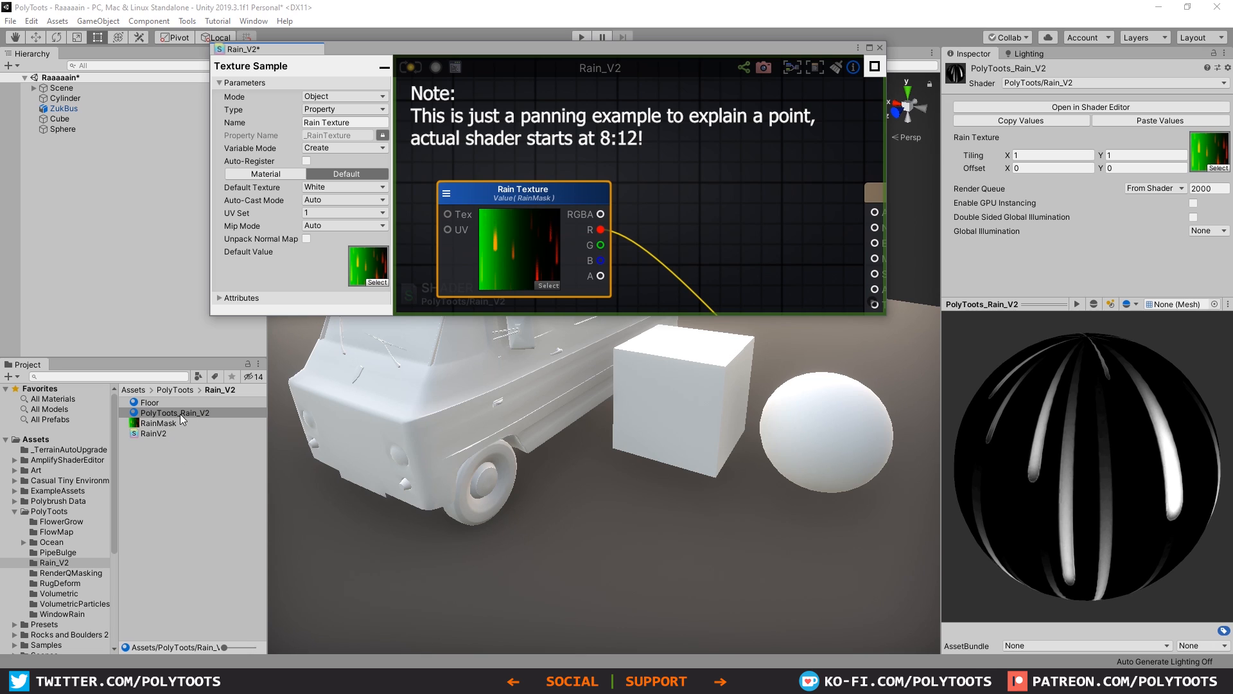
mouse_move(181, 414)
mouse_down()
mouse_move(645, 396)
mouse_move(825, 422)
mouse_up()
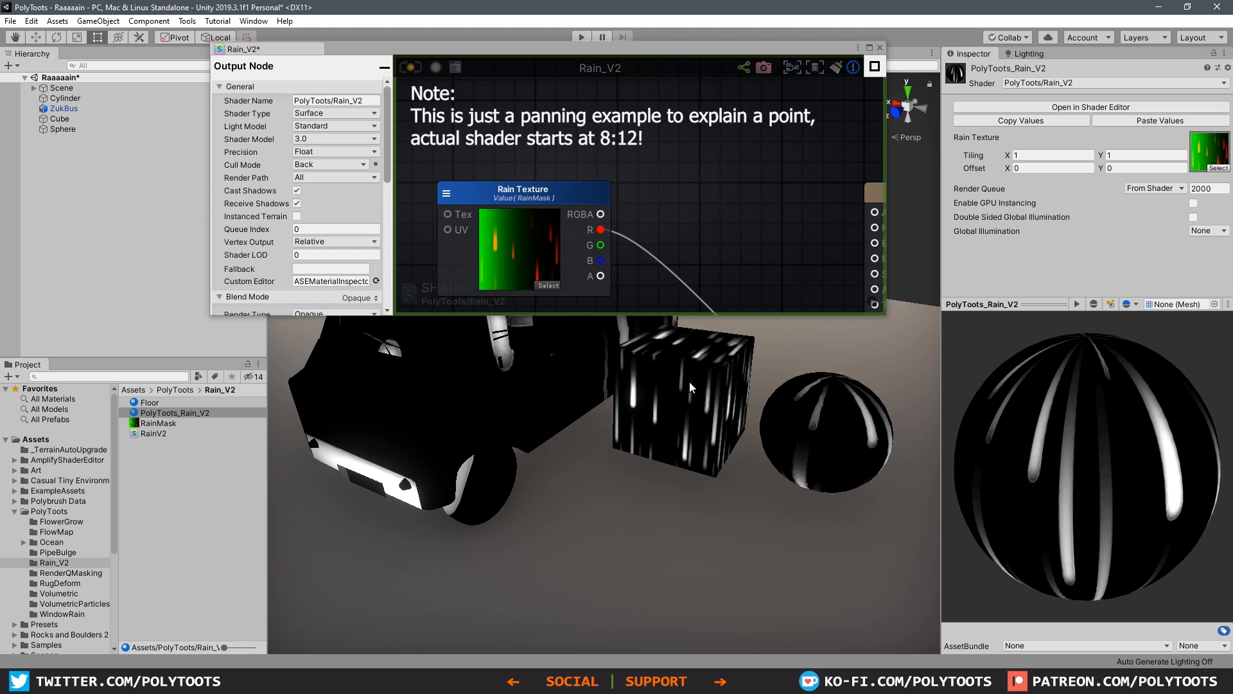
middle_drag(690, 388, 694, 407)
Step: Enlarge the shader editor window and add a Texture Coordinates node whose UV output feeds the Rain Texture node's UV input
drag(519, 51, 599, 107)
drag(505, 104, 479, 29)
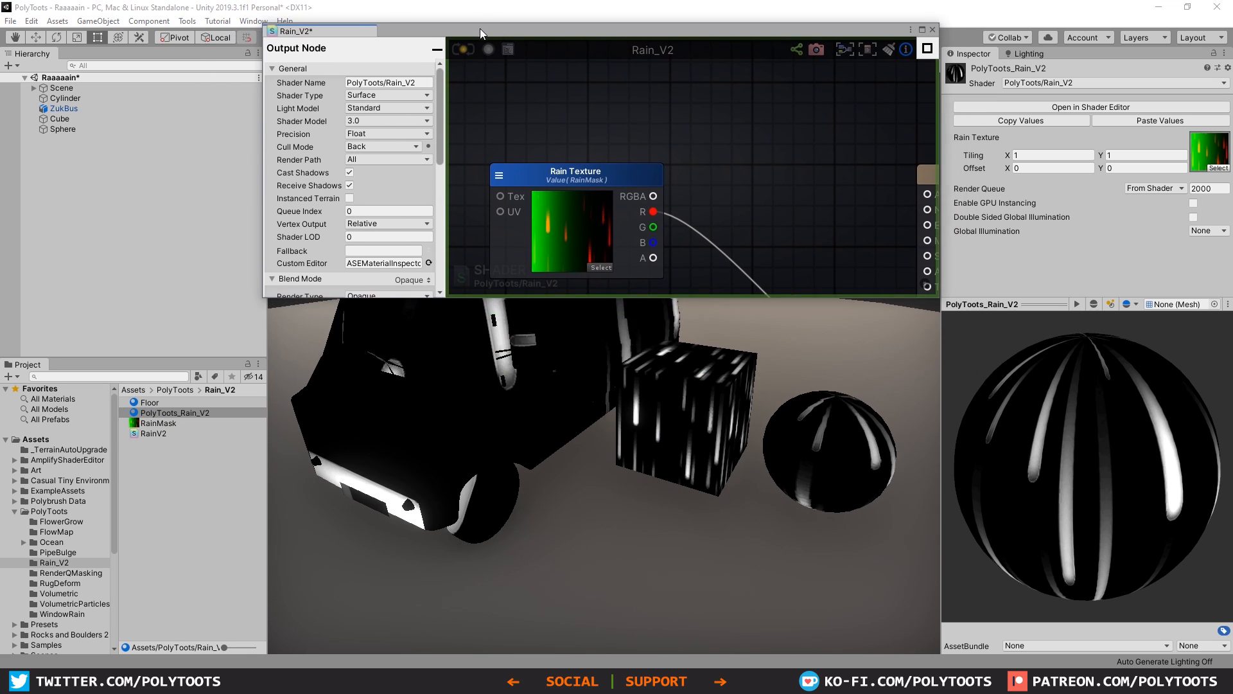
drag(479, 29, 481, 36)
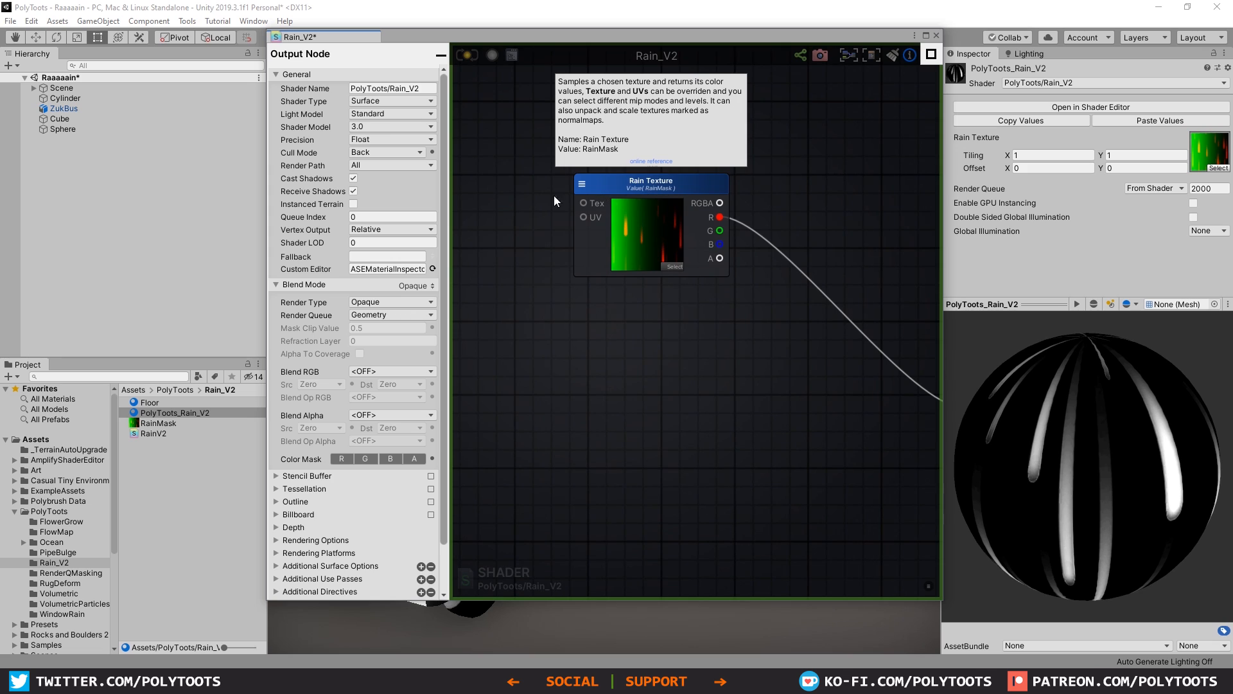
middle_drag(554, 195, 748, 234)
scroll(748, 234, up, 1)
scroll(616, 210, down, 1)
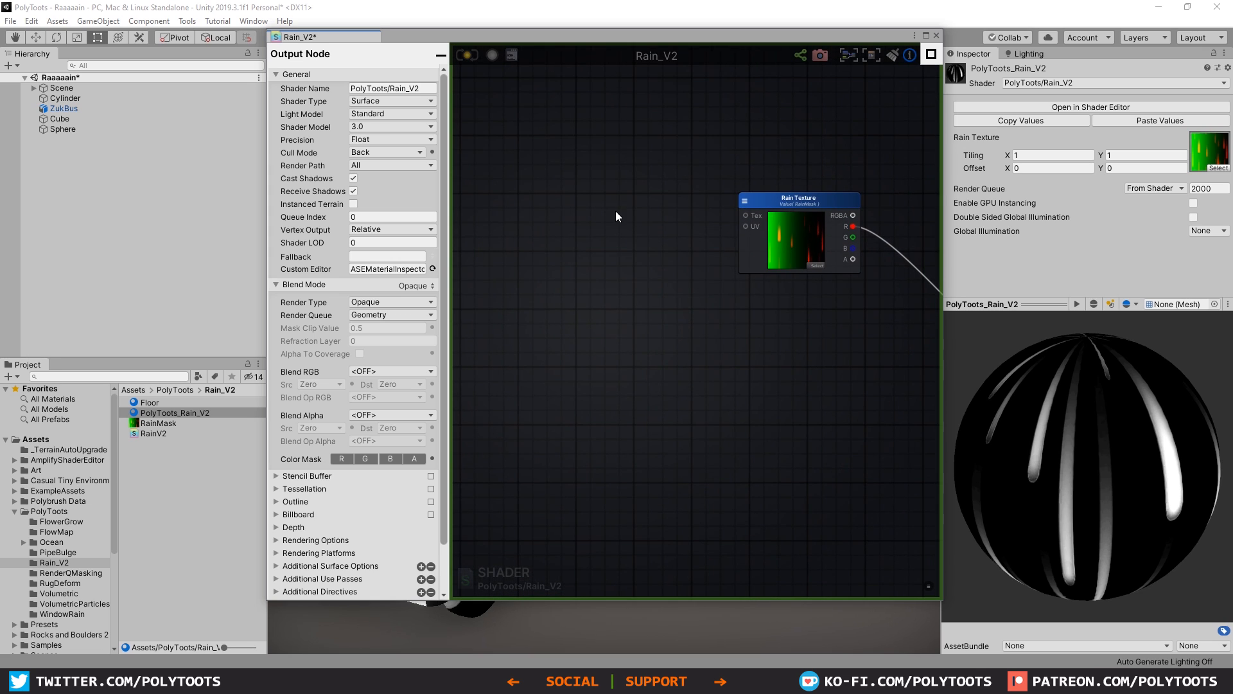
key(u)
click(588, 183)
drag(620, 190, 648, 180)
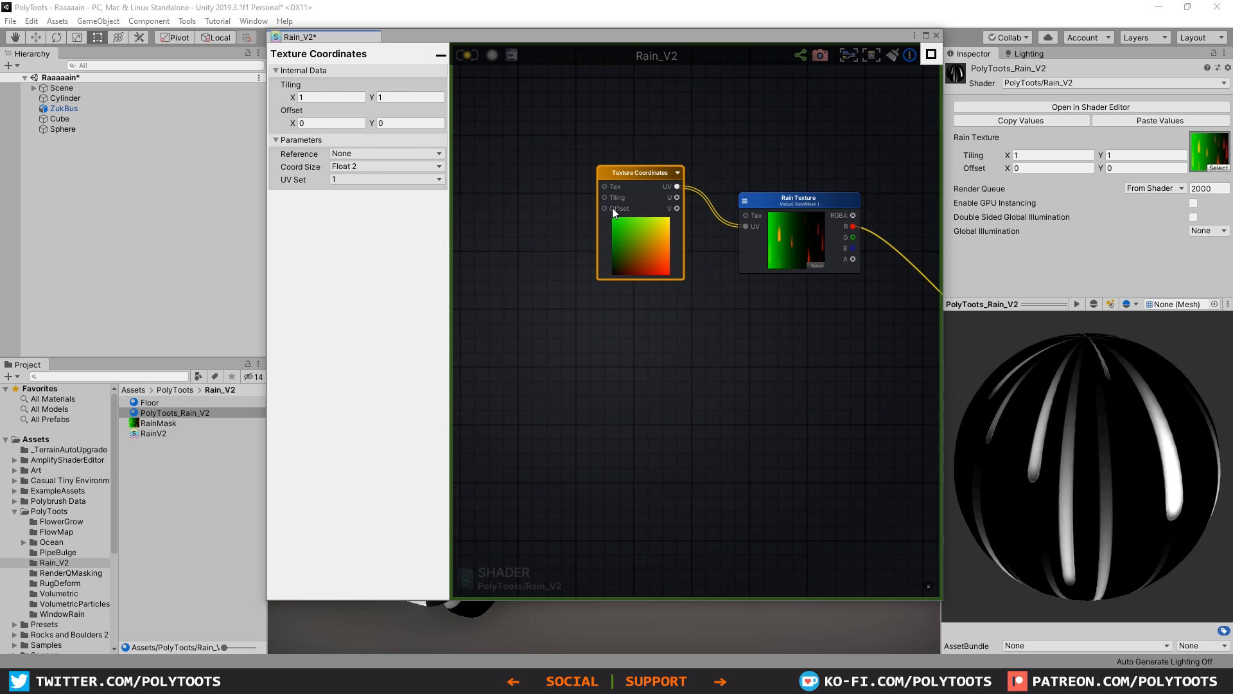
Step: Add a Float node and a Time node ahead of the Texture Coordinates node
click(476, 212)
middle_drag(475, 213, 580, 210)
key(1)
click(560, 206)
drag(585, 210, 572, 286)
right_click(548, 180)
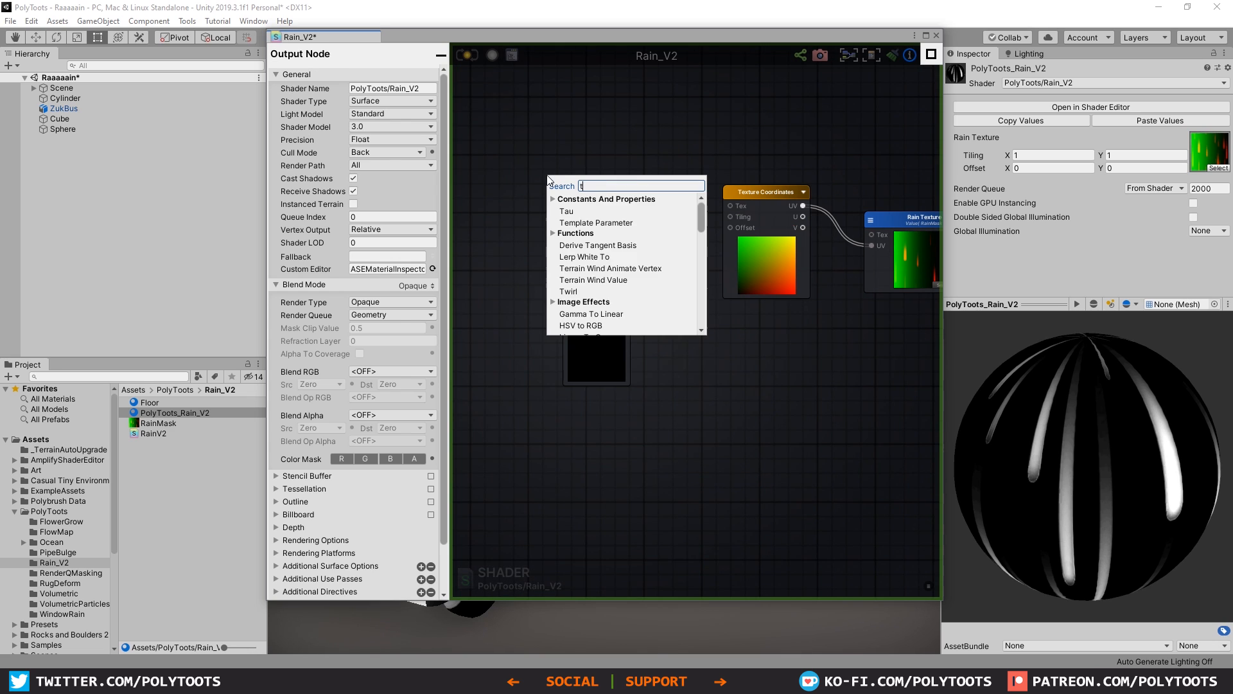
text(time)
click(580, 245)
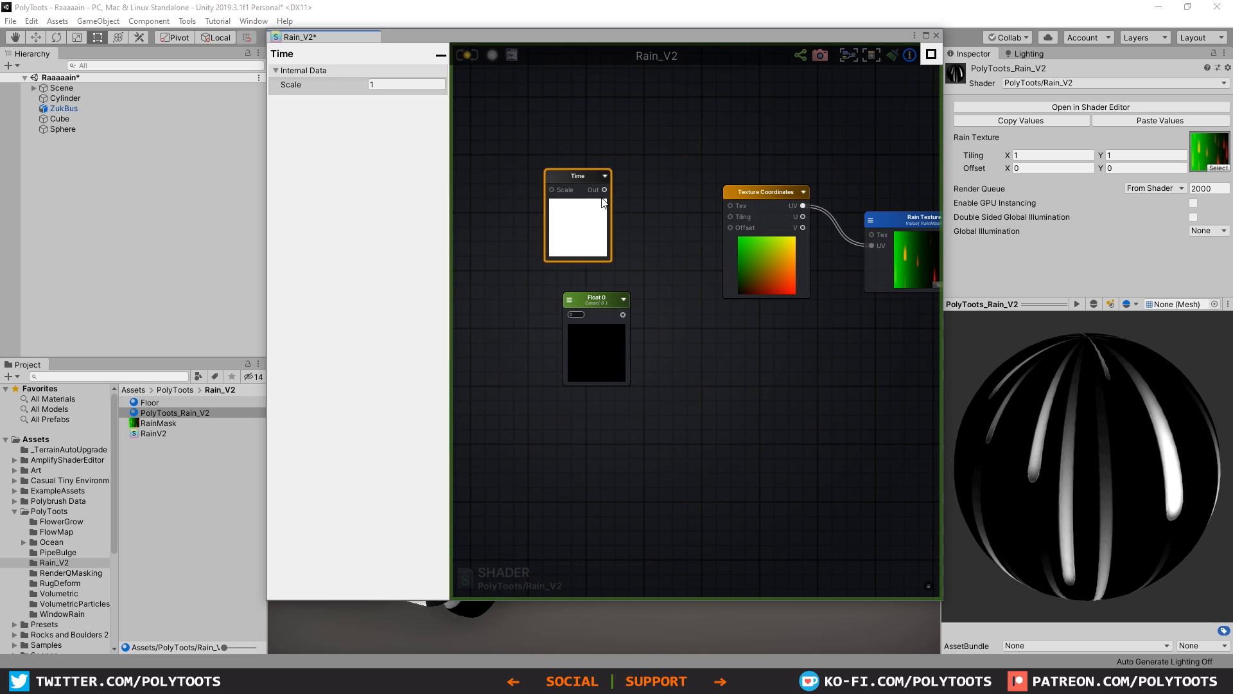
Step: Add a Multiply node with Time connected to input A and the Float connected to input B
click(650, 215)
key(m)
click(650, 216)
drag(605, 189, 644, 221)
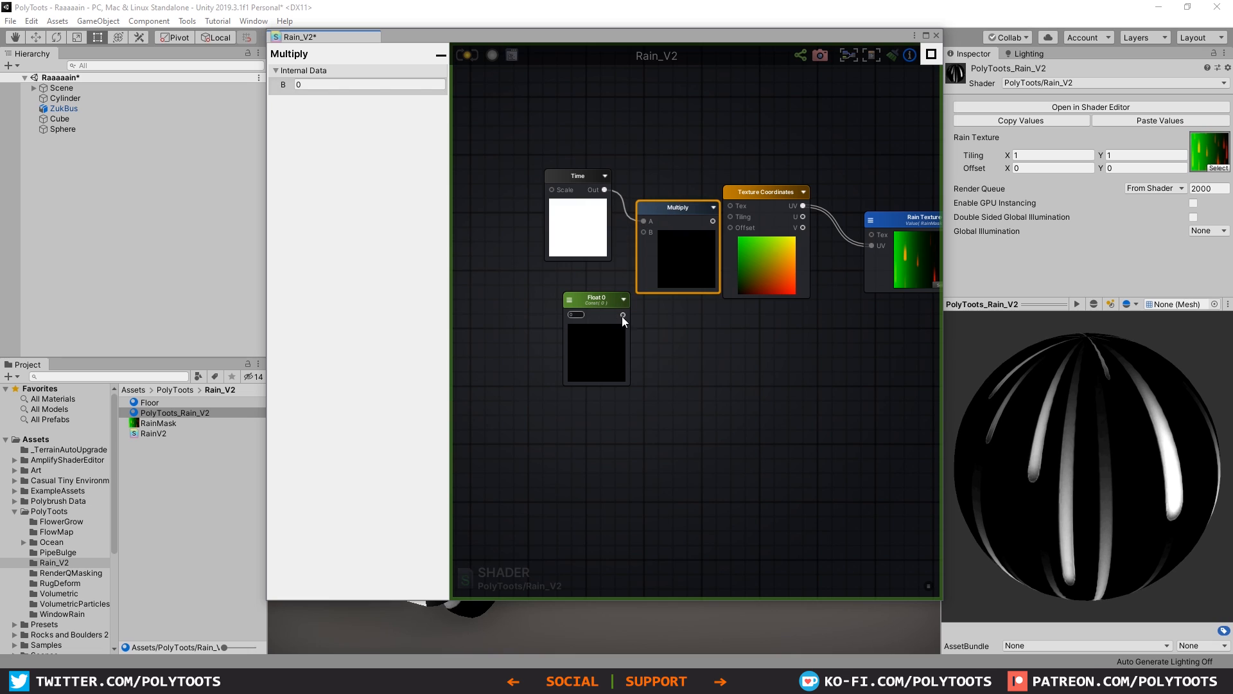
drag(622, 314, 644, 232)
Step: Connect the Multiply output to the Offset input of Texture Coordinates and set the Float node to 1
drag(596, 298, 560, 279)
drag(554, 176, 530, 175)
drag(676, 218, 653, 219)
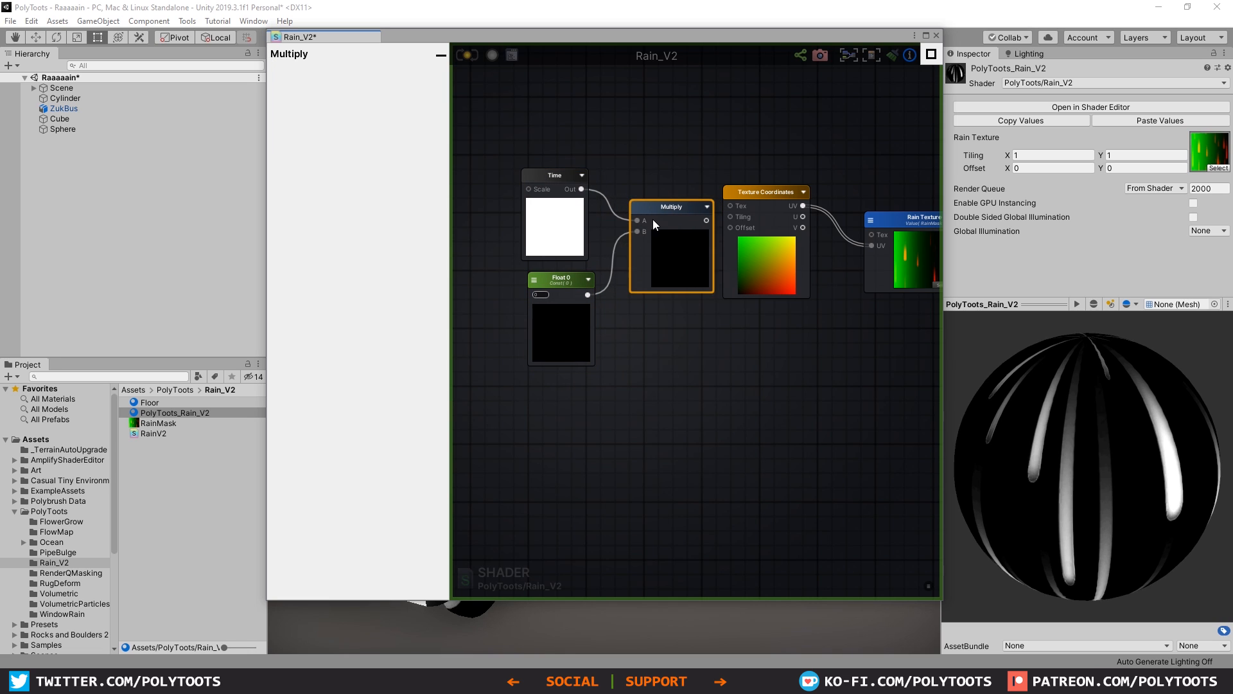
drag(730, 230, 731, 228)
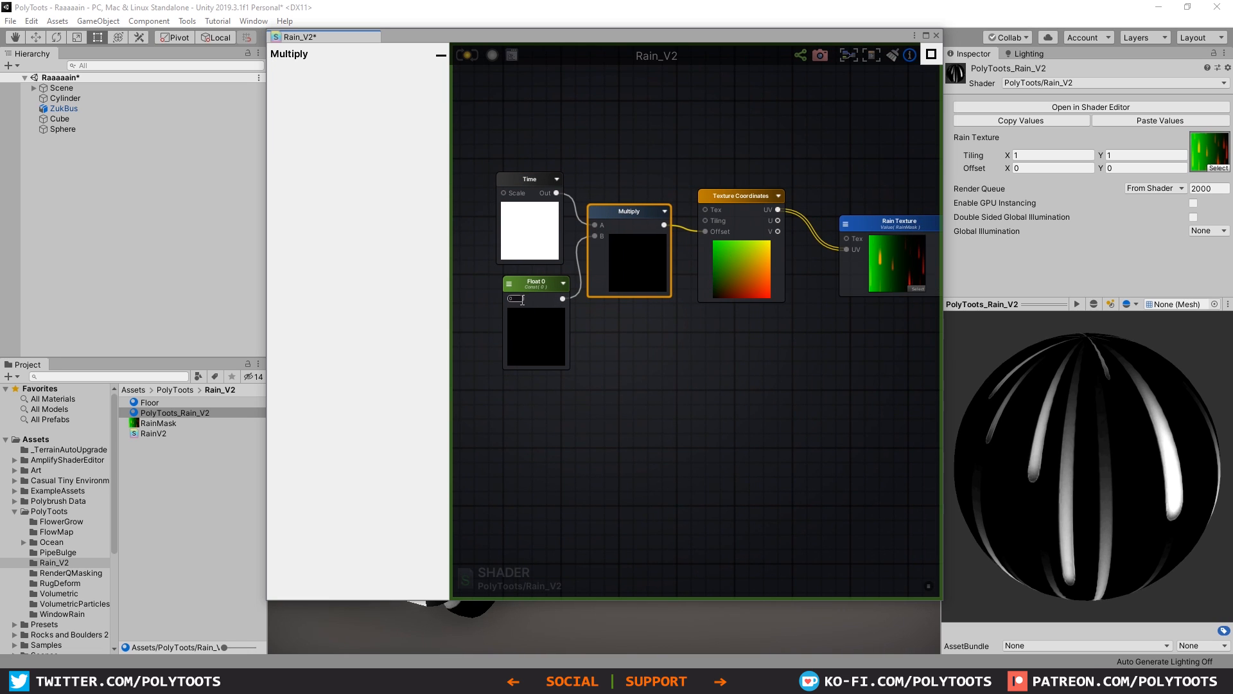
middle_drag(921, 258, 909, 259)
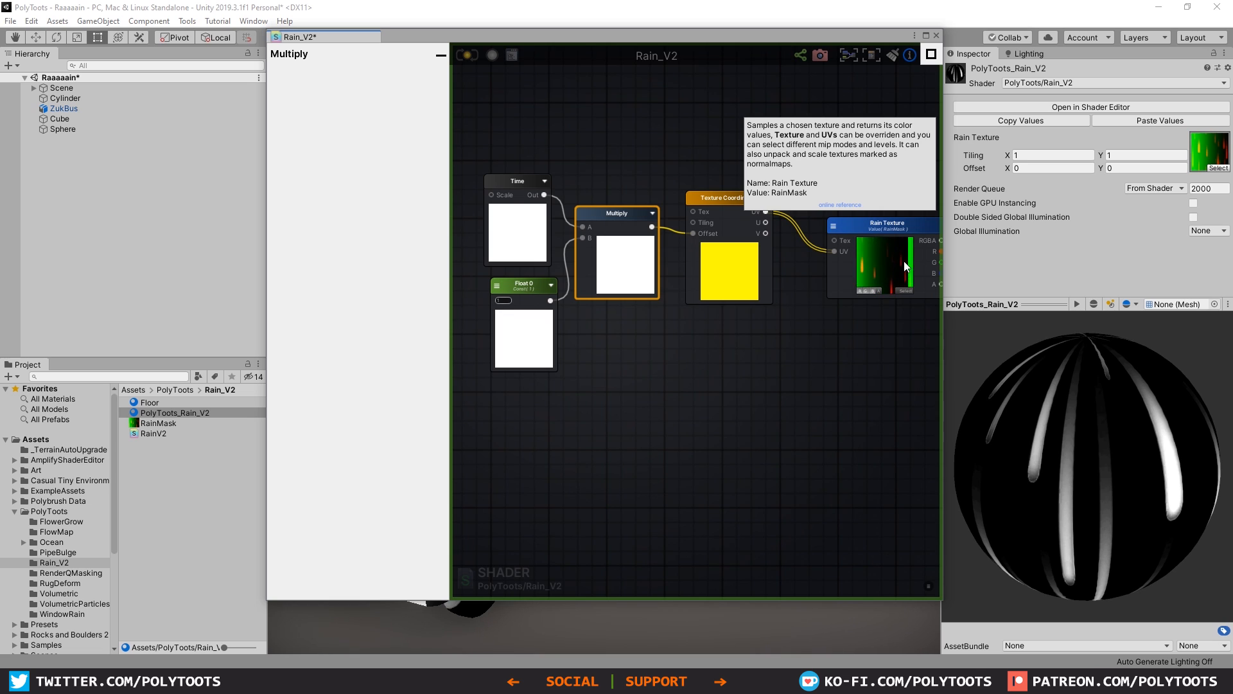
Step: Move the Time and Float nodes farther away from the Multiply node to make room between them
middle_drag(538, 249, 613, 236)
drag(578, 181, 488, 152)
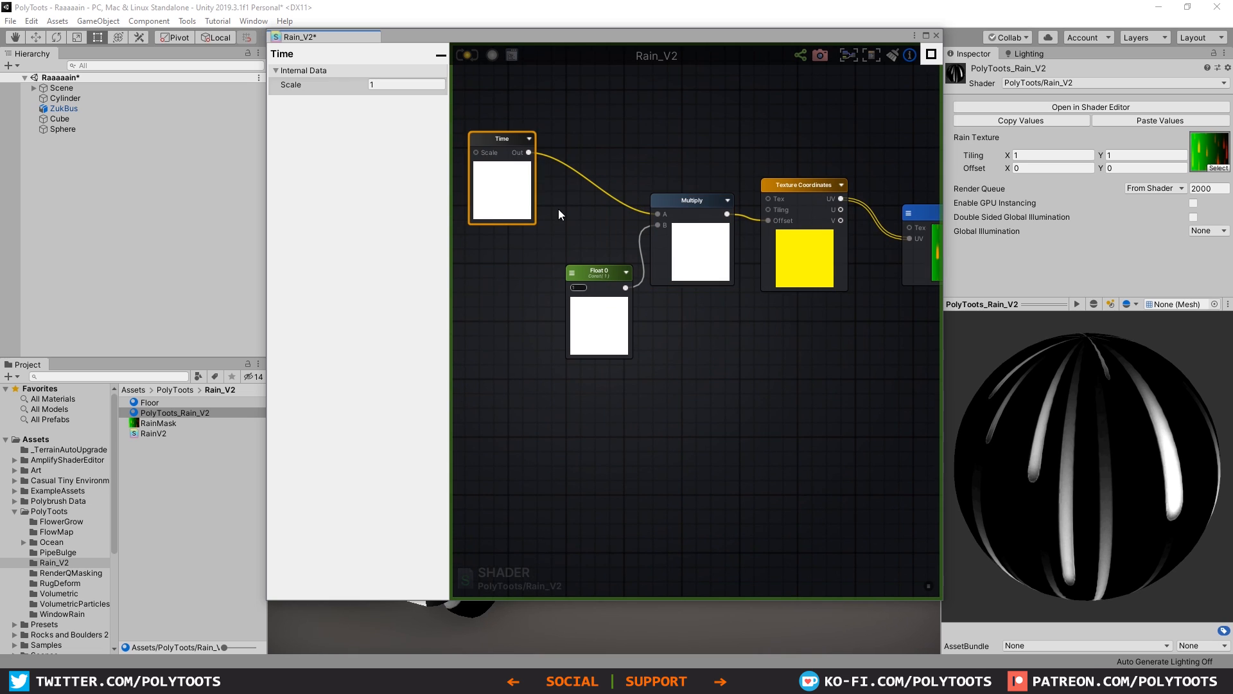
drag(600, 283, 511, 271)
click(703, 265)
middle_drag(608, 319, 690, 319)
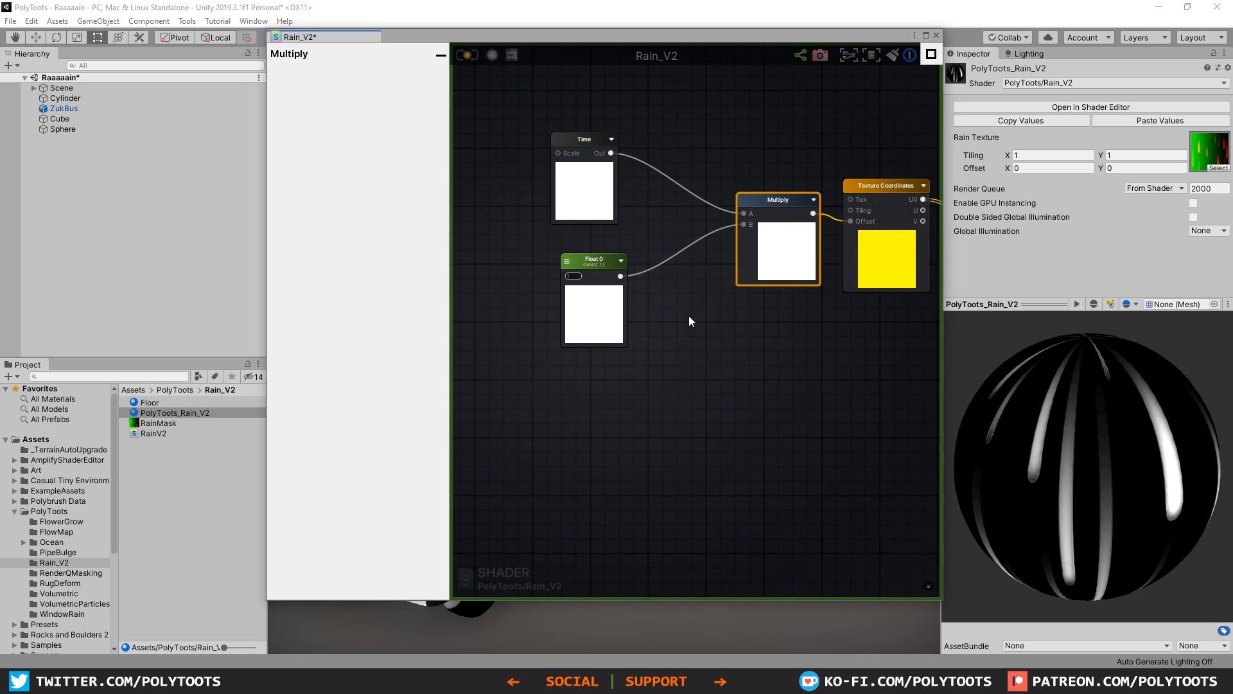
Step: Disconnect both inputs of the Multiply node and move the Float node farther away
alt+click(746, 224)
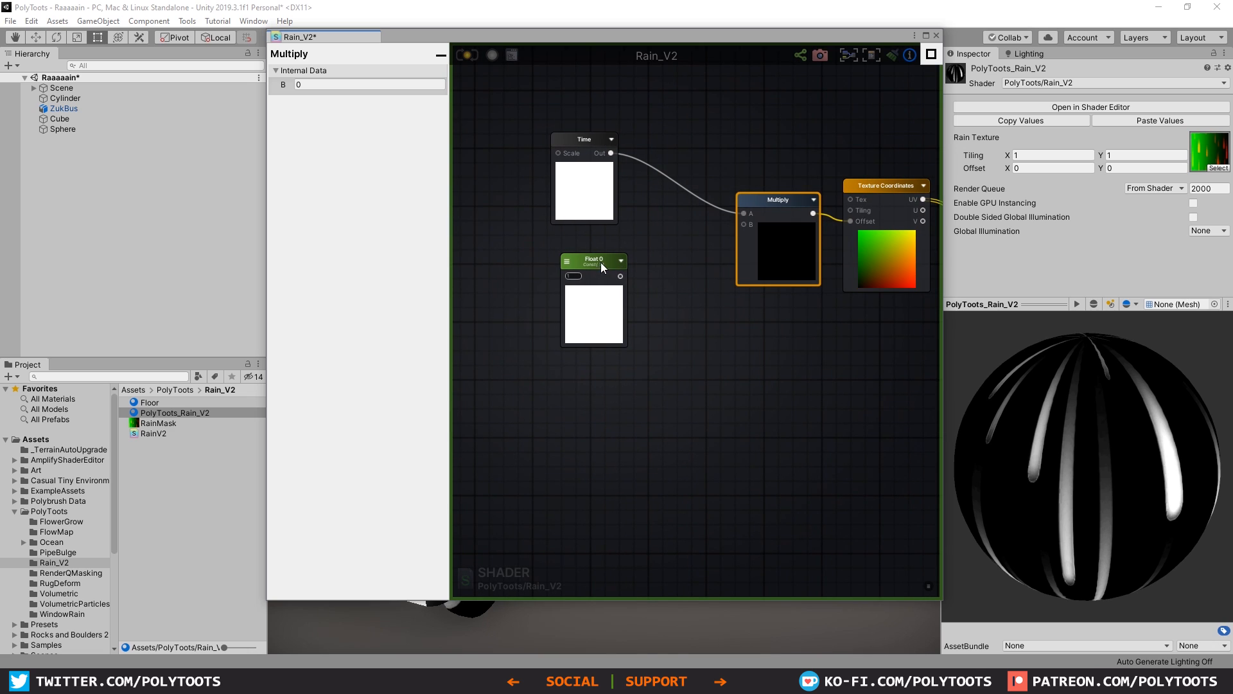
alt+click(745, 213)
drag(590, 260, 555, 285)
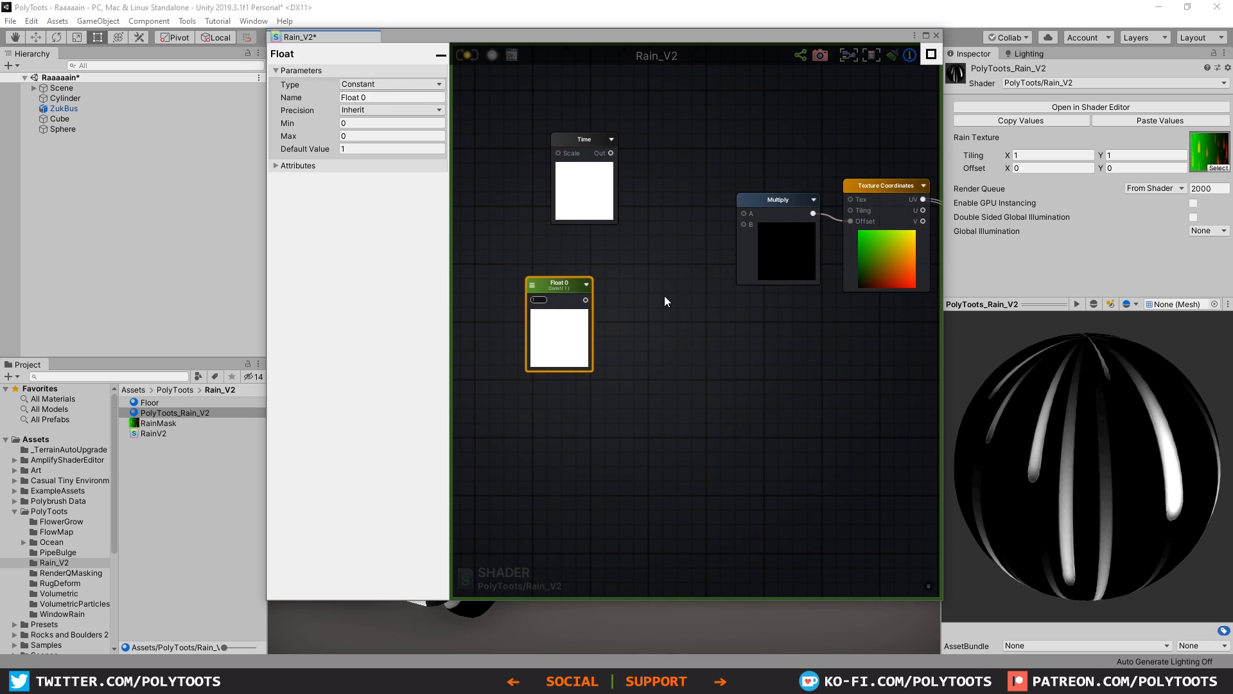
Step: Add a second Multiply node between the Float node and the existing Multiply node
click(642, 280)
key(m)
click(643, 279)
drag(672, 291, 670, 267)
Step: Add a Vector2 node below the new Multiply node and set its Y value to 1
click(615, 373)
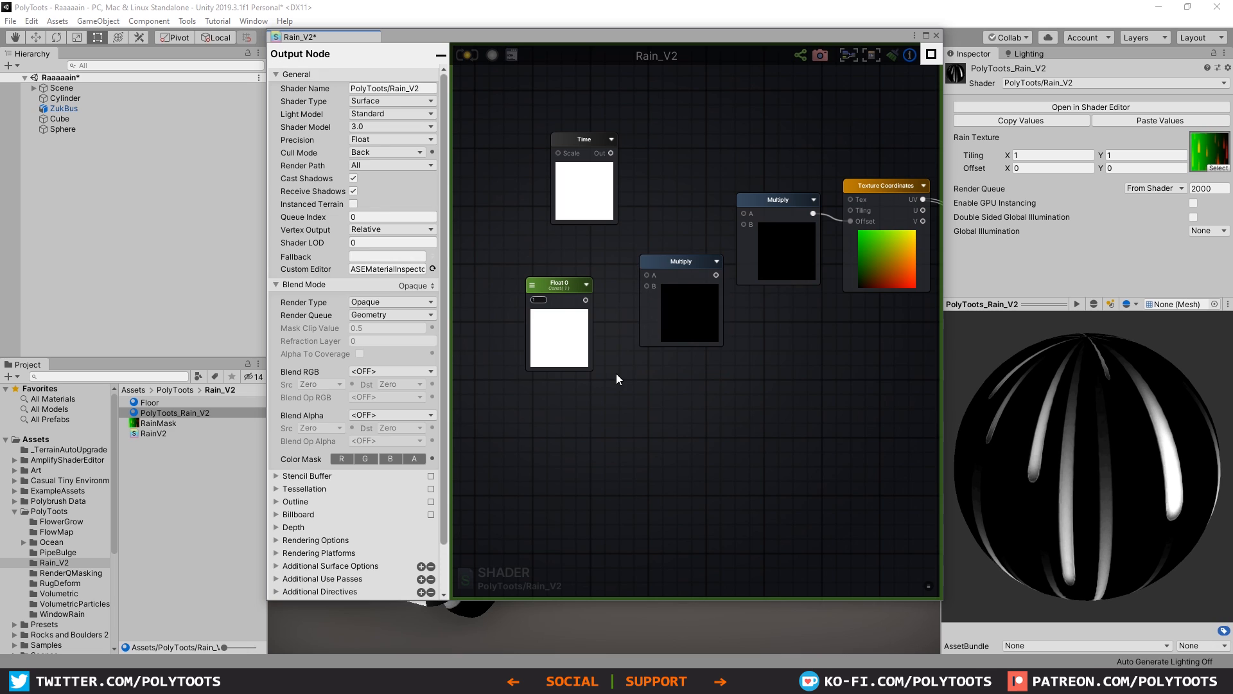
right_click(616, 373)
text(vec)
click(646, 411)
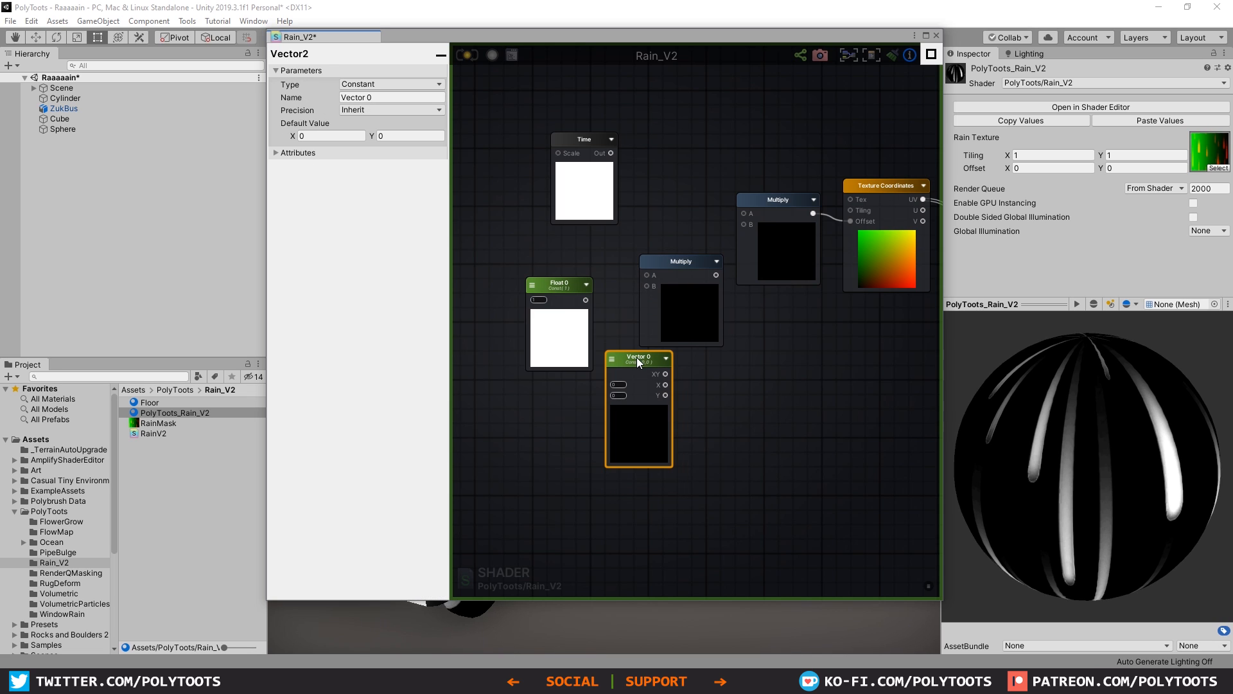
scroll(626, 393, up, 2)
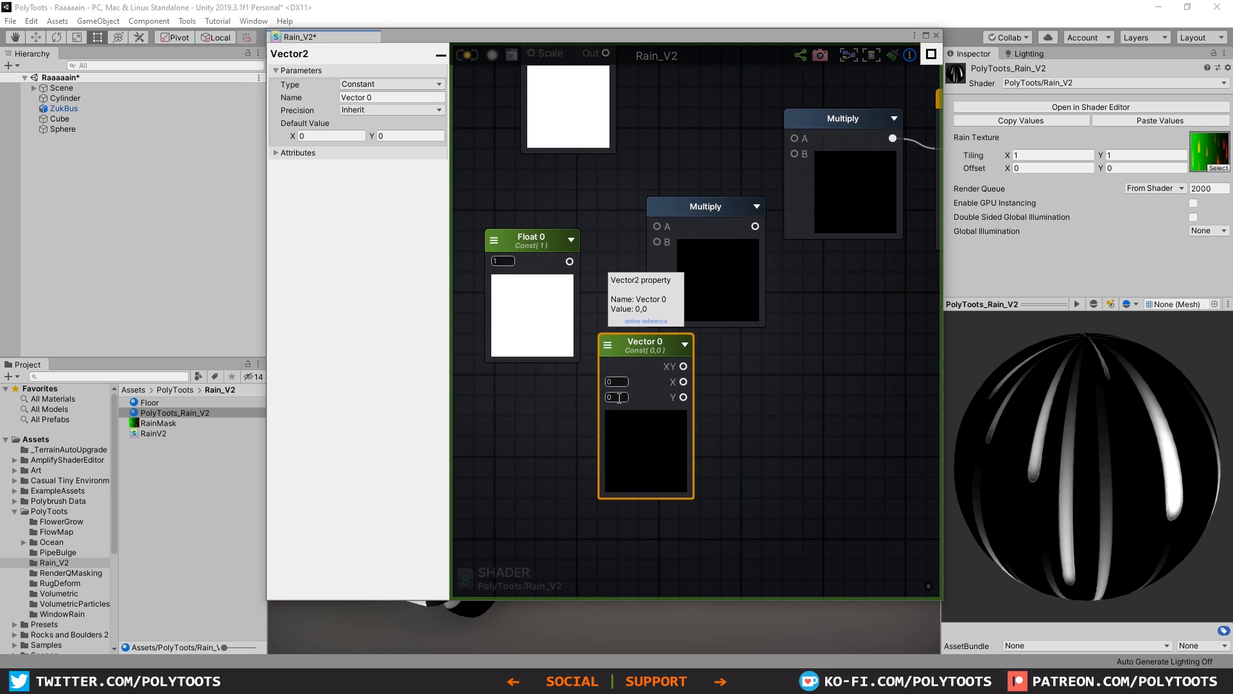
text(1)
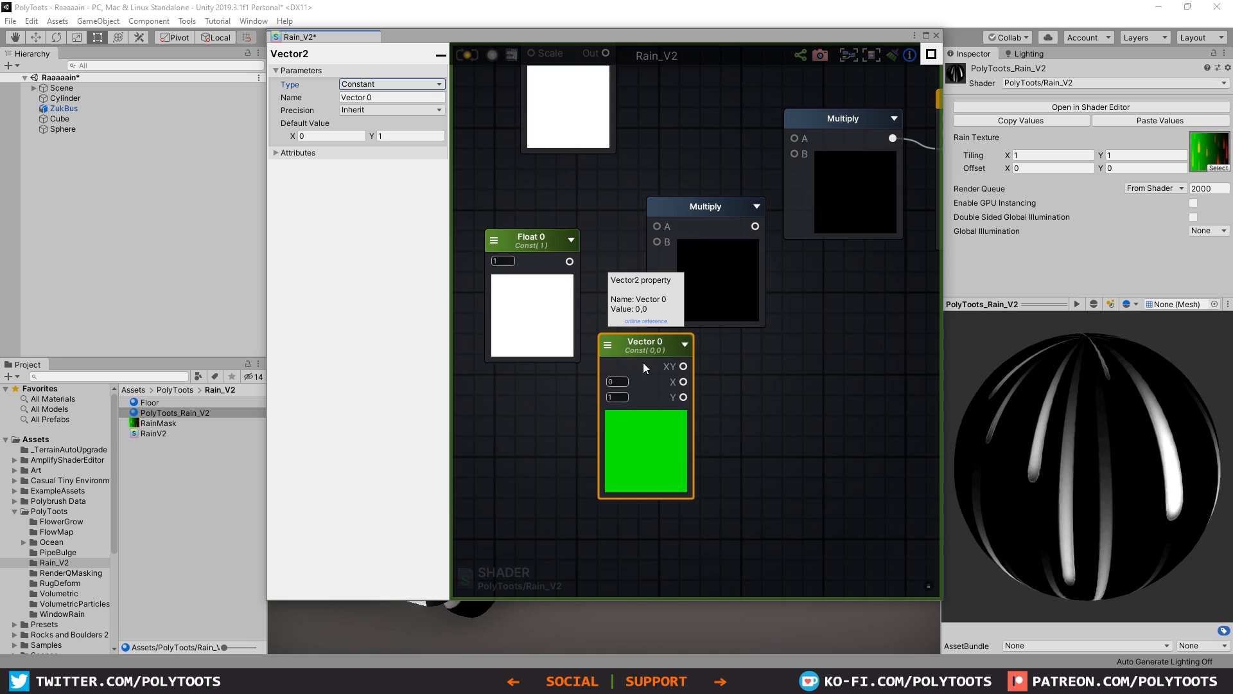
Step: Connect the Vector2's XY output to input A and the Float to input B of the second Multiply, and line up the three nodes
drag(531, 239, 539, 401)
drag(646, 343, 657, 226)
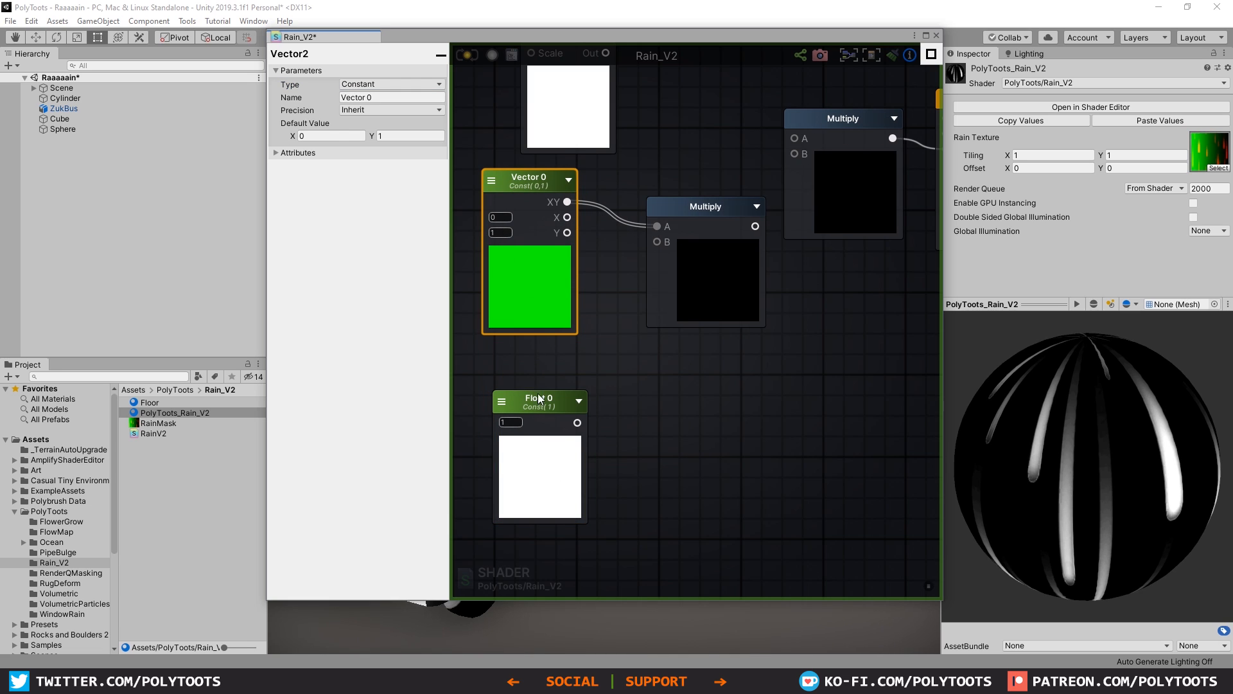
drag(538, 399, 653, 240)
click(530, 184)
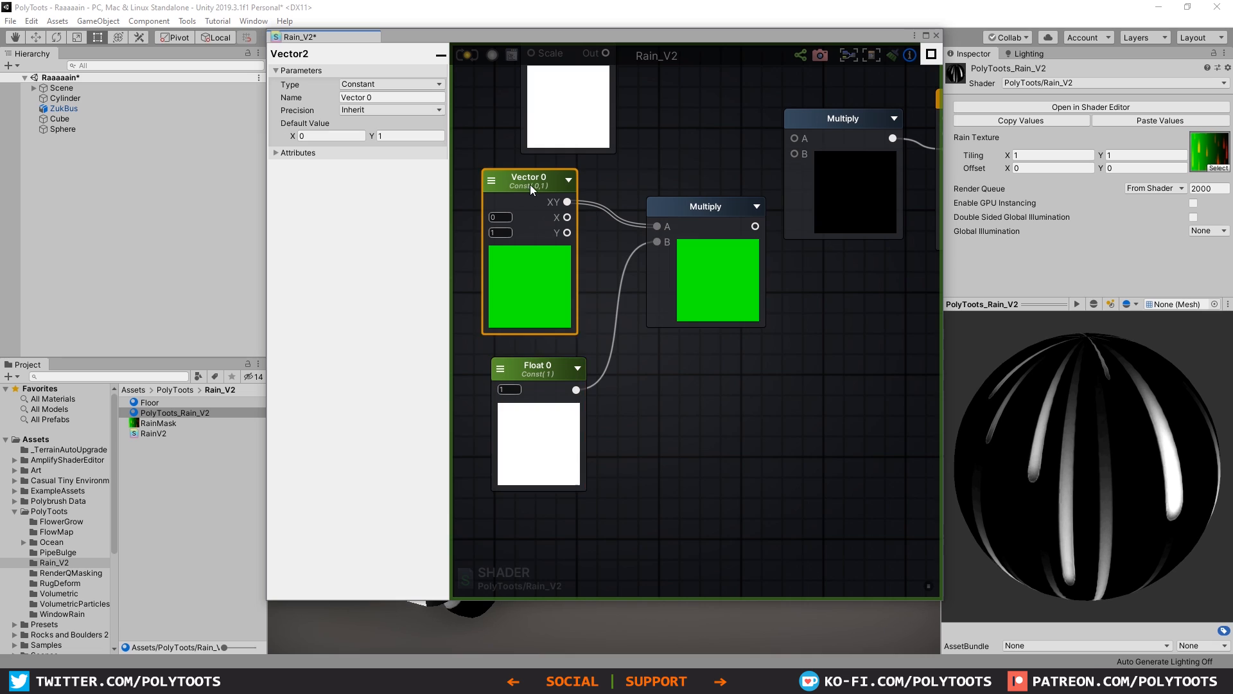
drag(530, 184, 535, 189)
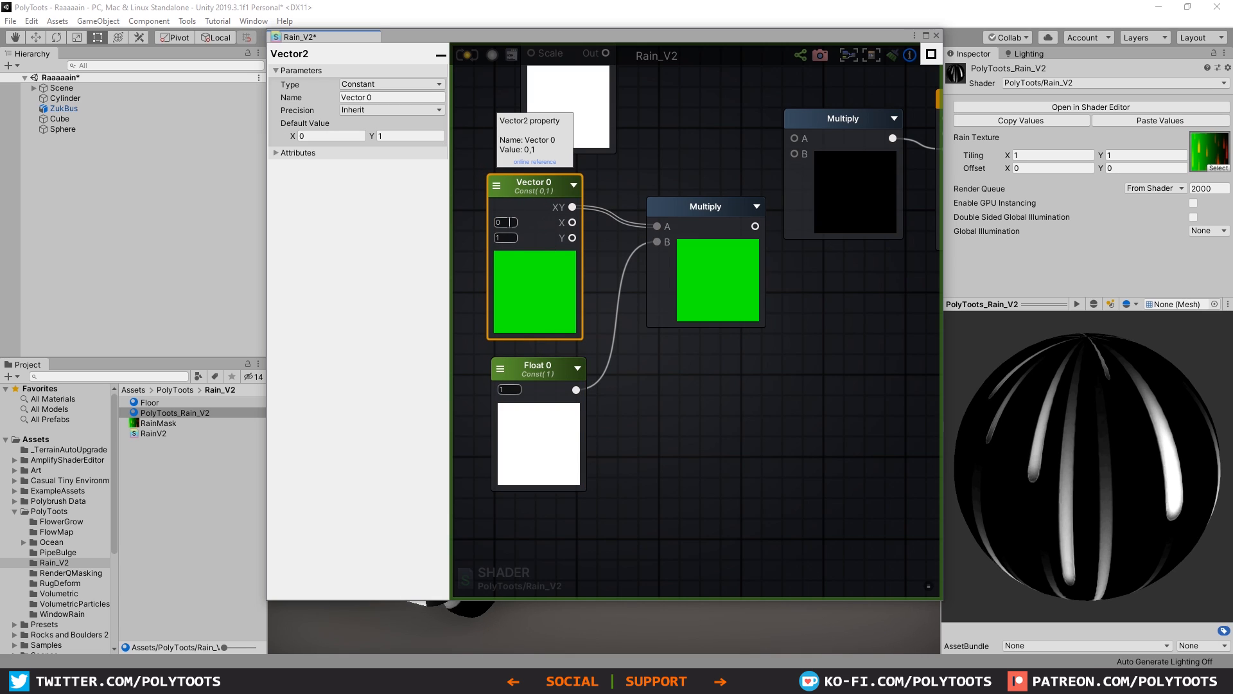
drag(550, 371, 549, 366)
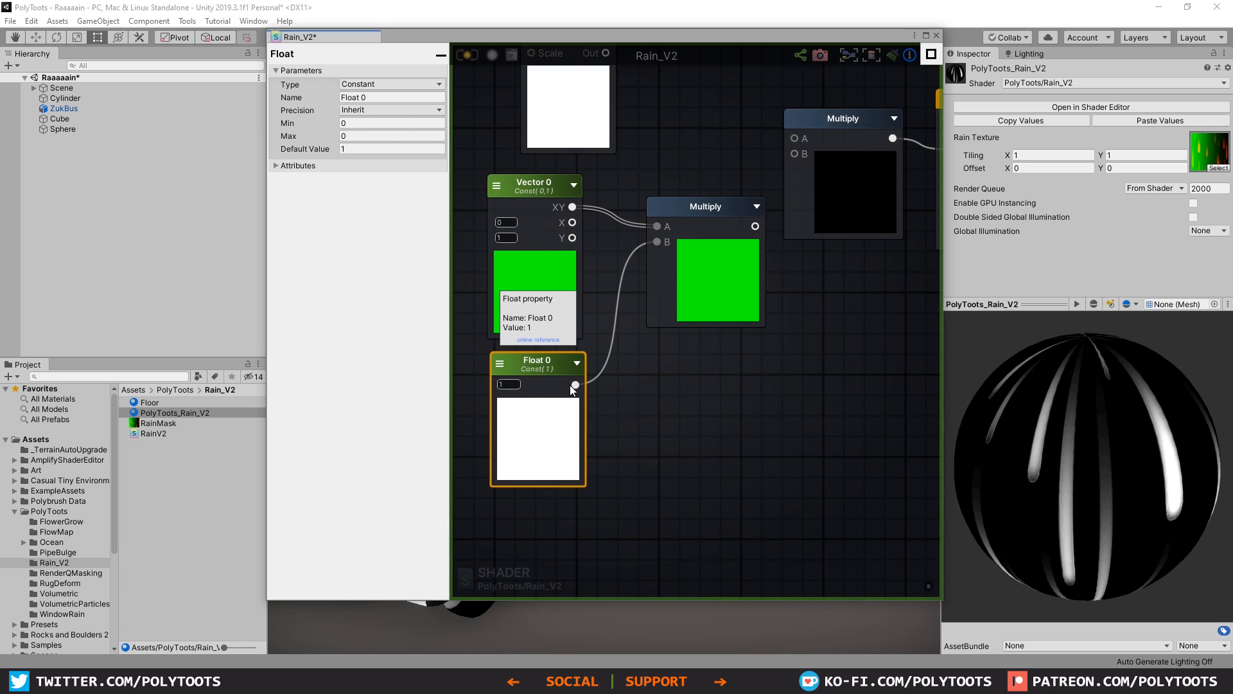
drag(674, 220, 647, 250)
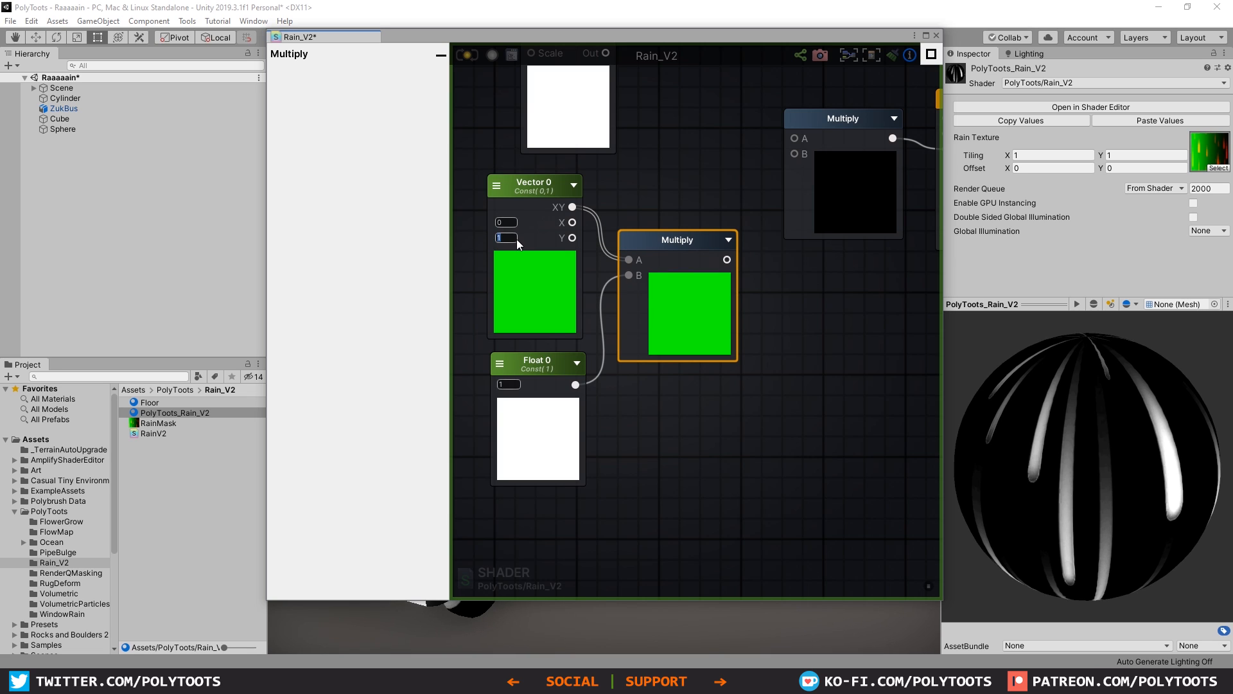
Step: Feed the new Multiply into input B and the Time output into input A of the final Multiply, and align the Time node
click(516, 222)
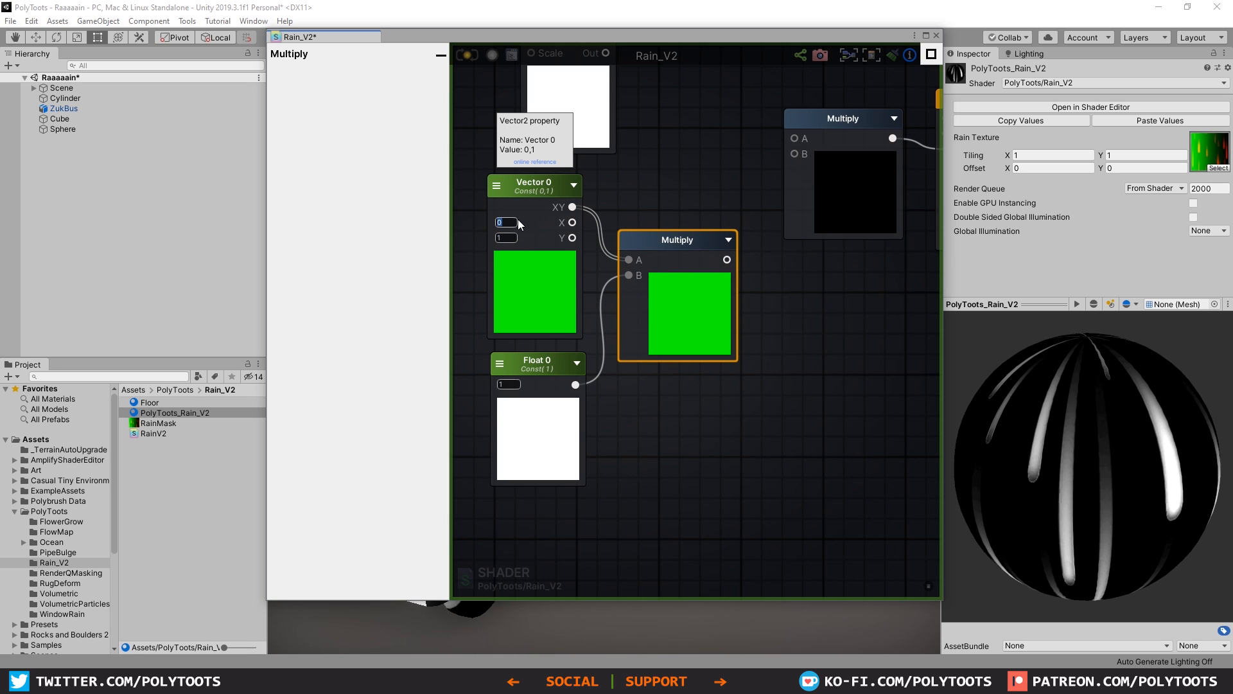
click(652, 202)
scroll(746, 225, down, 2)
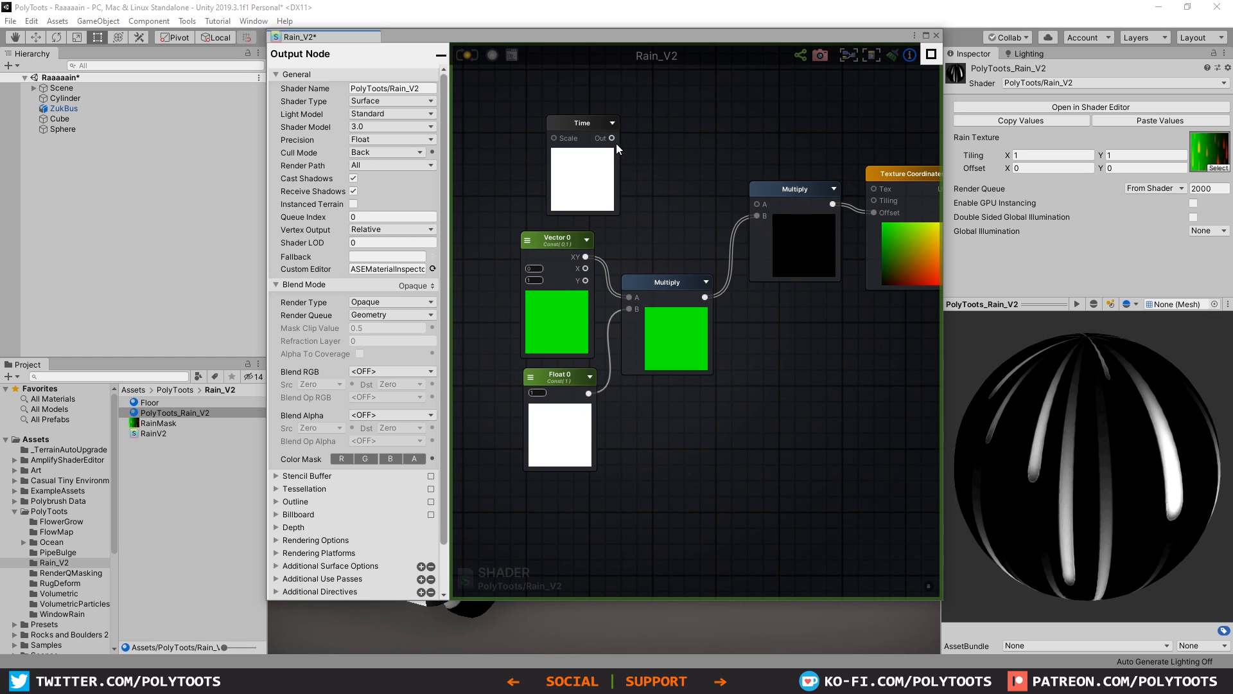
drag(612, 139, 565, 125)
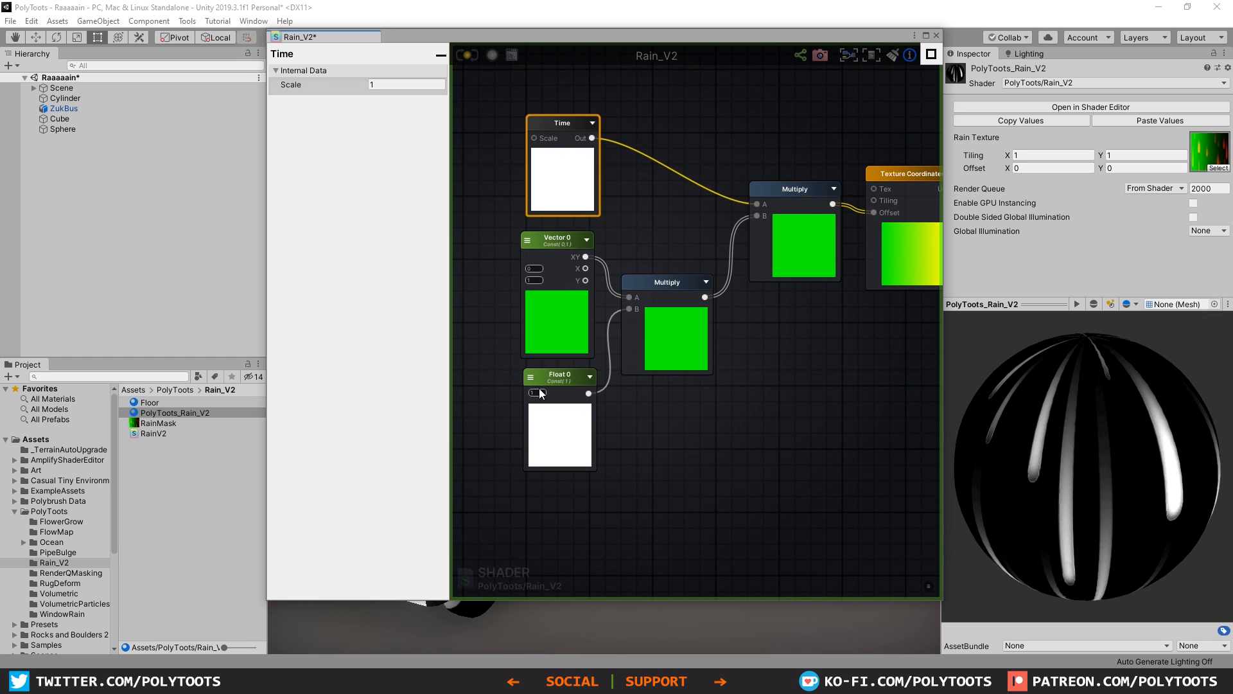
Step: Turn the Float node into a Property named Streaks Speed
click(560, 375)
click(386, 85)
click(376, 113)
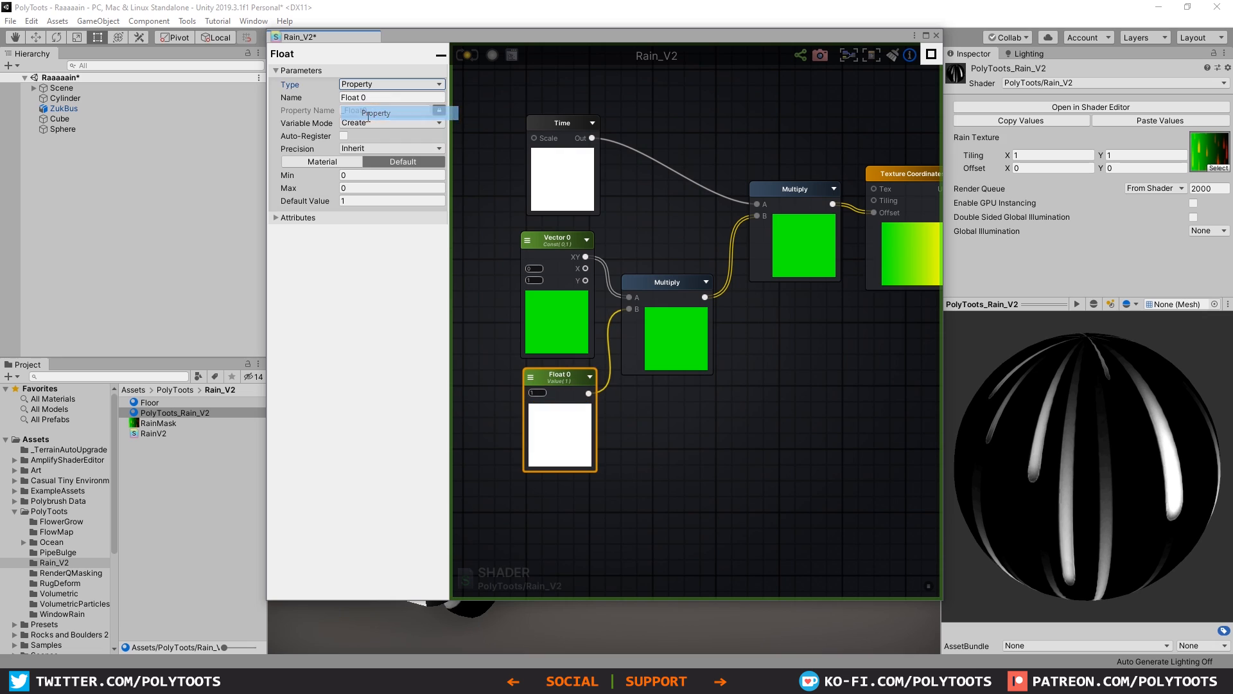
click(407, 97)
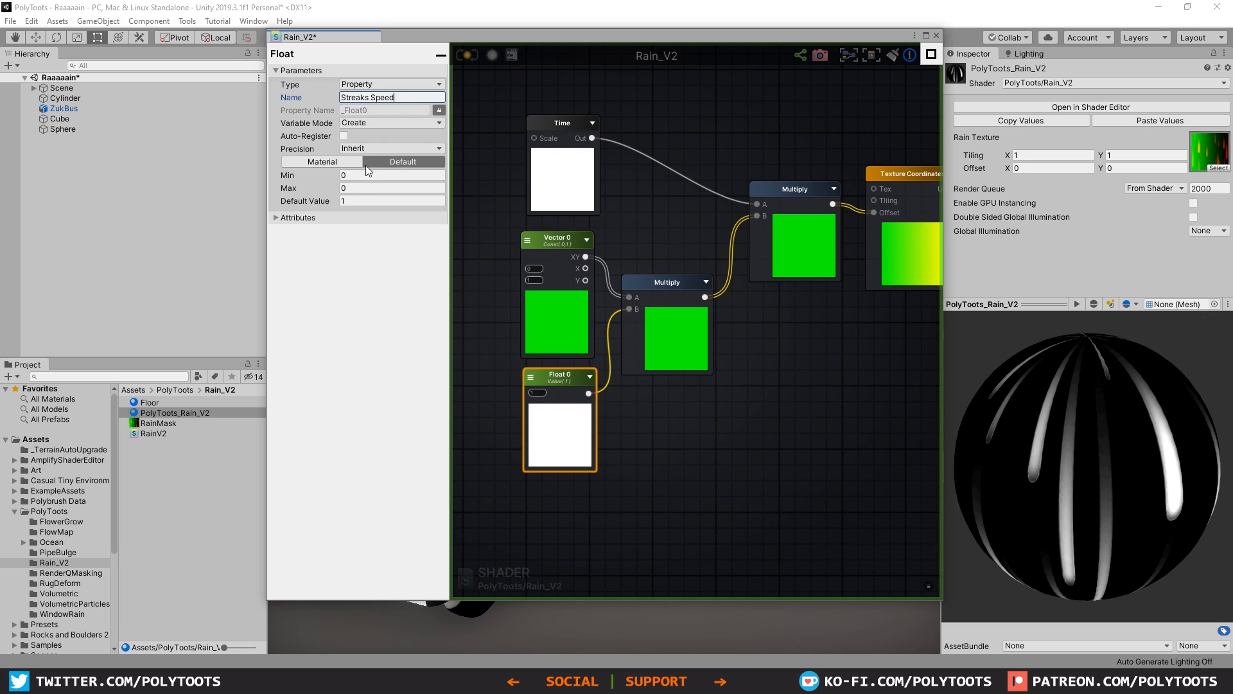
text(Streaks Speed)
Step: Set the Streaks Speed default value to 0.3 and update the shader
click(360, 201)
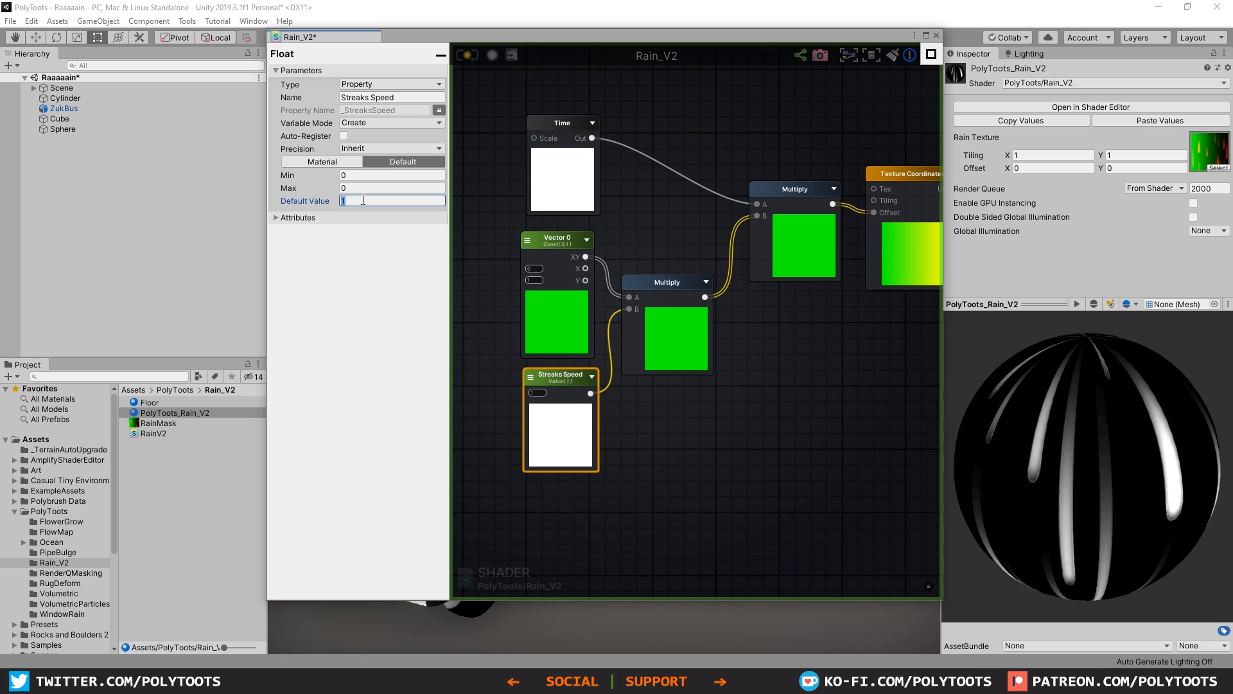
text(0.3)
click(386, 60)
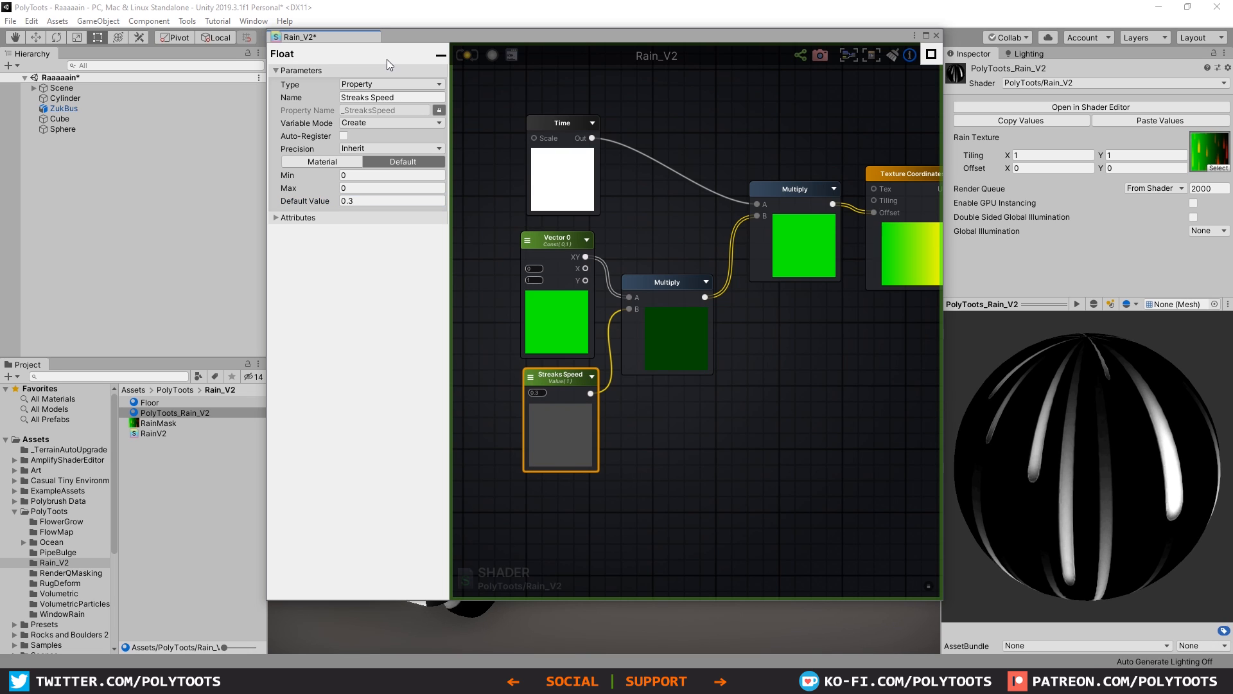
click(468, 54)
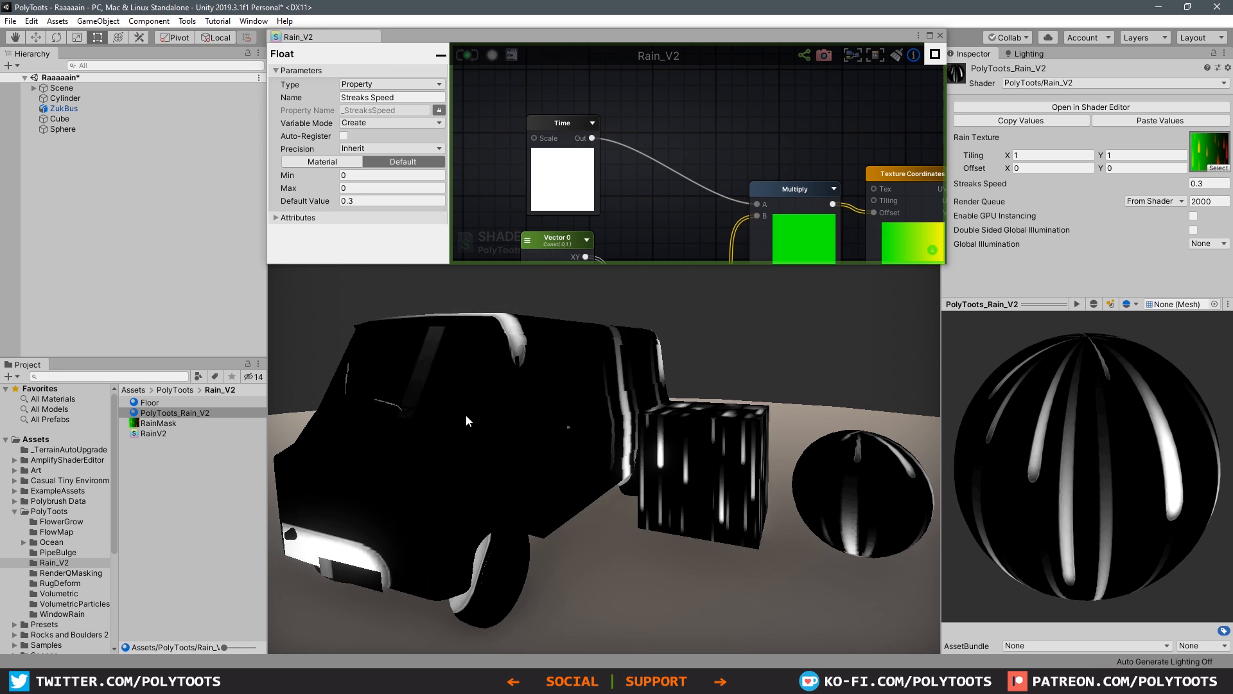
Step: Turn the cube on its side and rotate the sphere 180 degrees about Z to test the streak direction
click(730, 441)
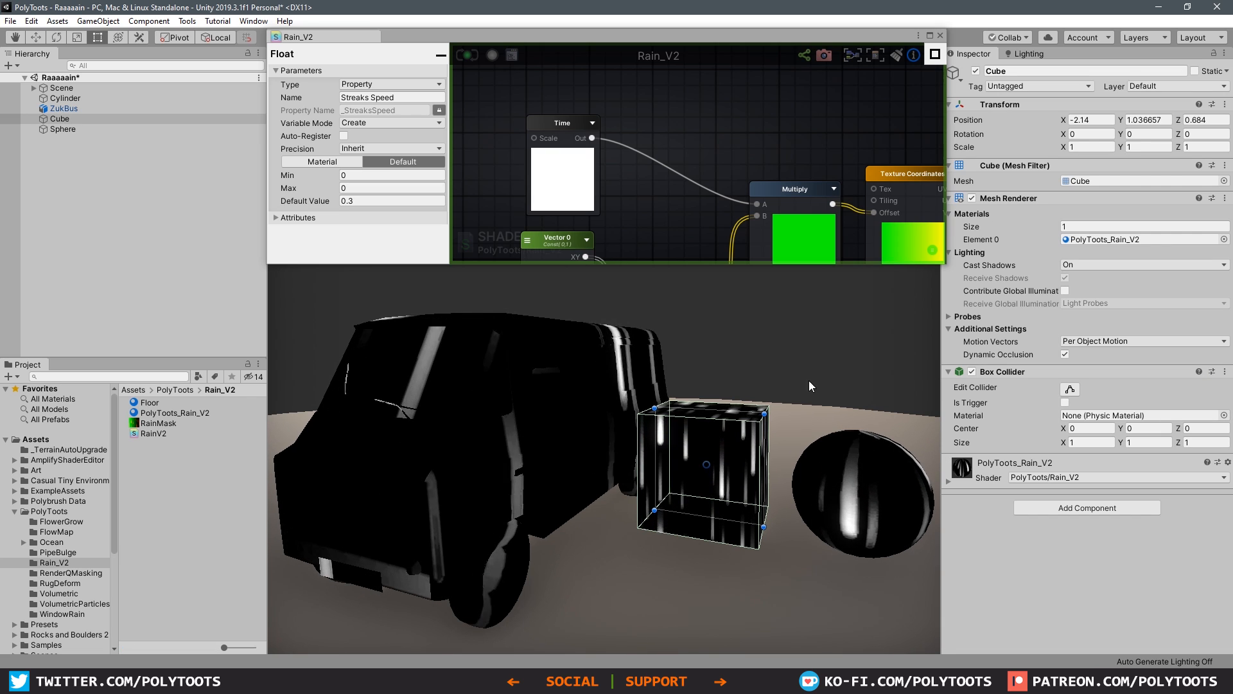
alt+drag(808, 381, 946, 529)
key(e)
click(856, 434)
click(893, 511)
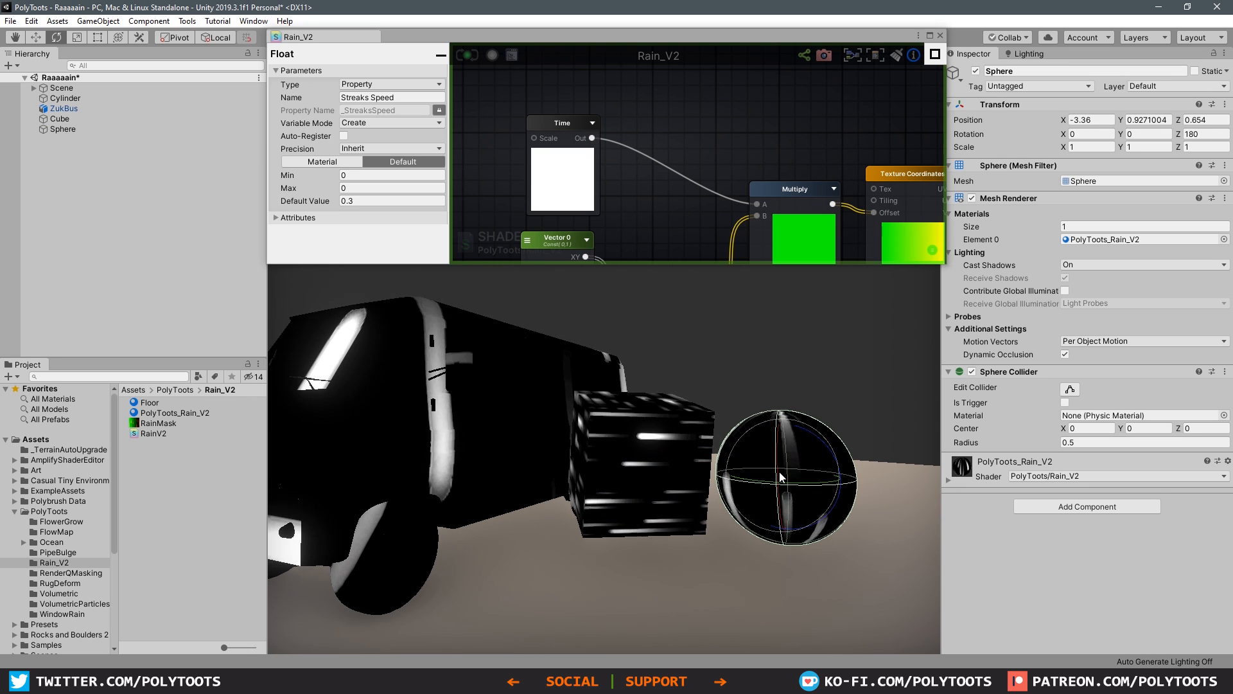
alt+drag(768, 445, 861, 523)
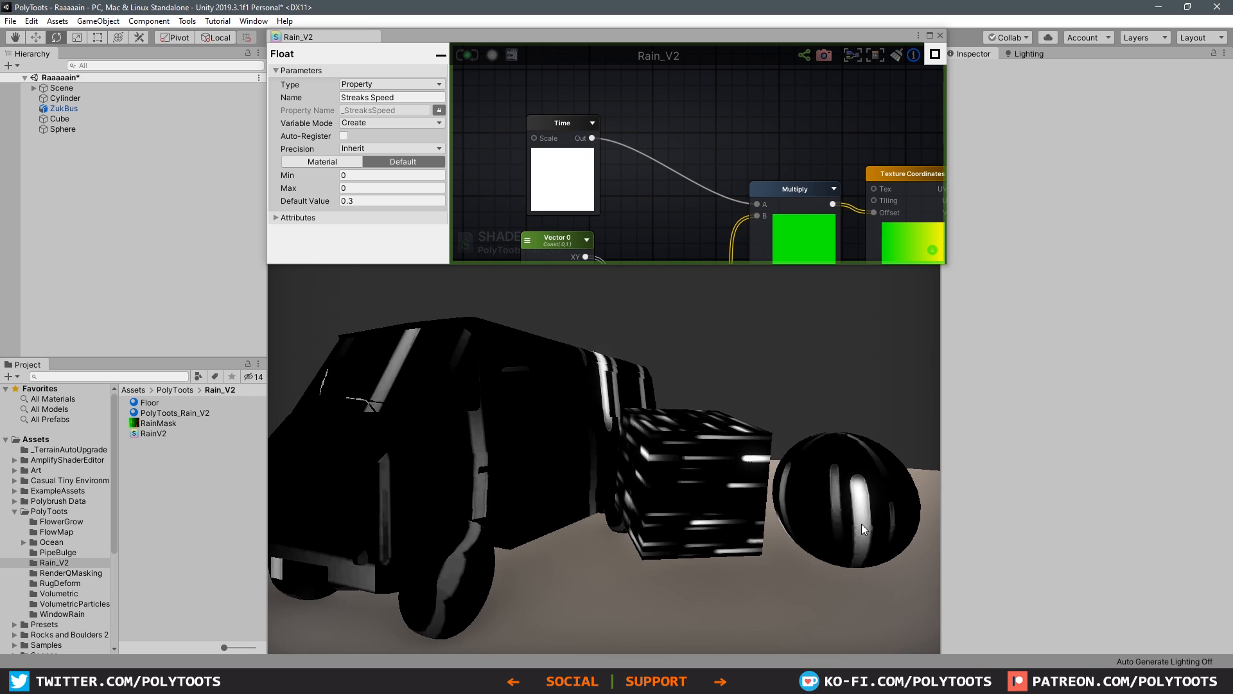
Step: Undo the test rotations of the cube and sphere
key(ctrl+z)
key(ctrl+z)
key(ctrl+z)
key(ctrl+z)
key(ctrl+z)
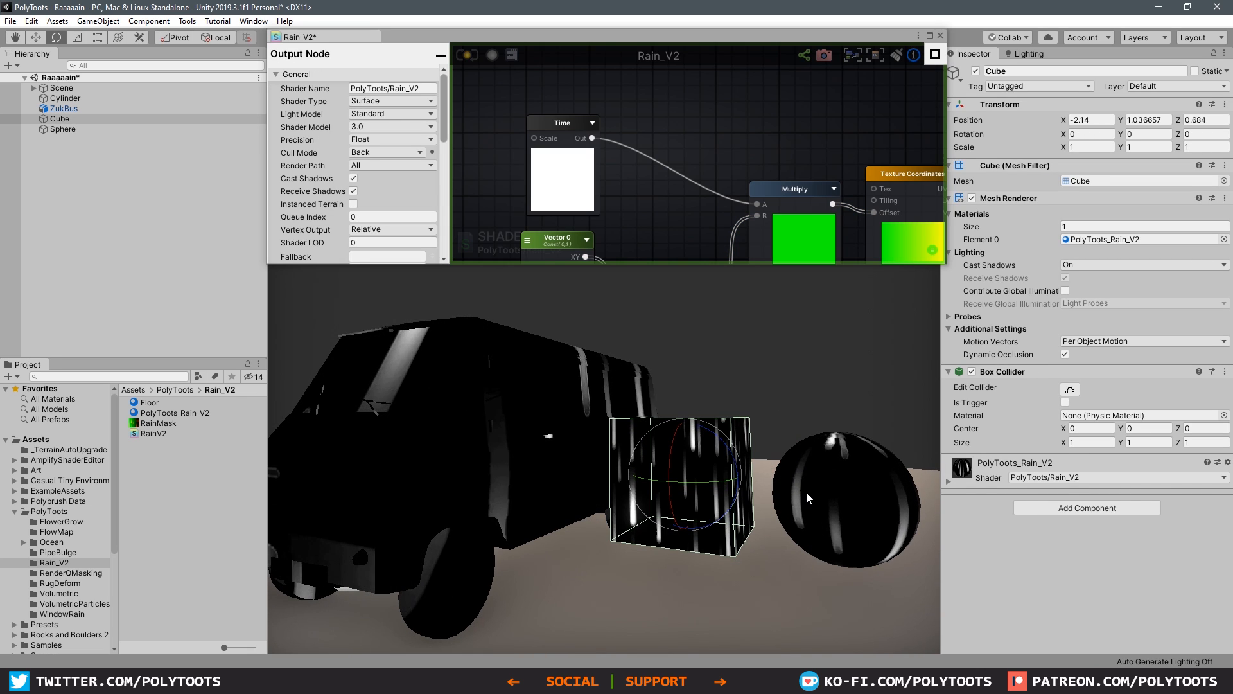
Step: Enlarge the shader graph window, maximize it and fit the whole node network in view
click(785, 380)
alt+drag(785, 380, 741, 418)
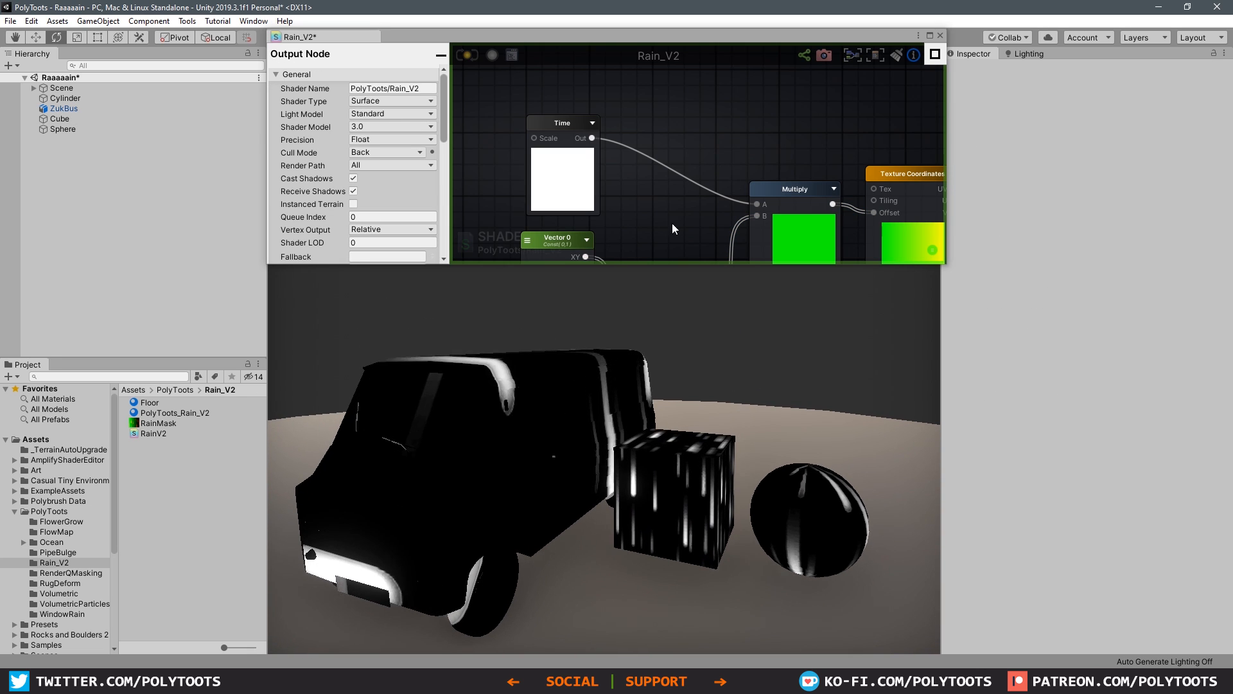
middle_drag(694, 218, 673, 203)
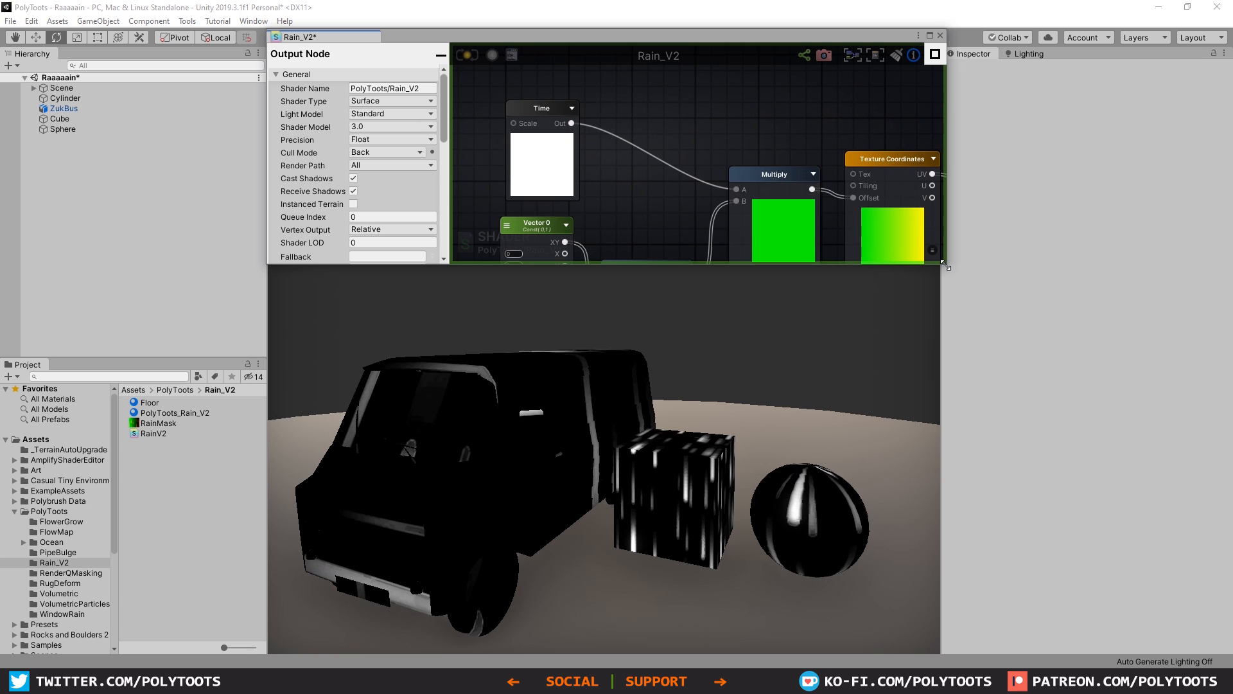
drag(950, 265, 996, 425)
click(978, 36)
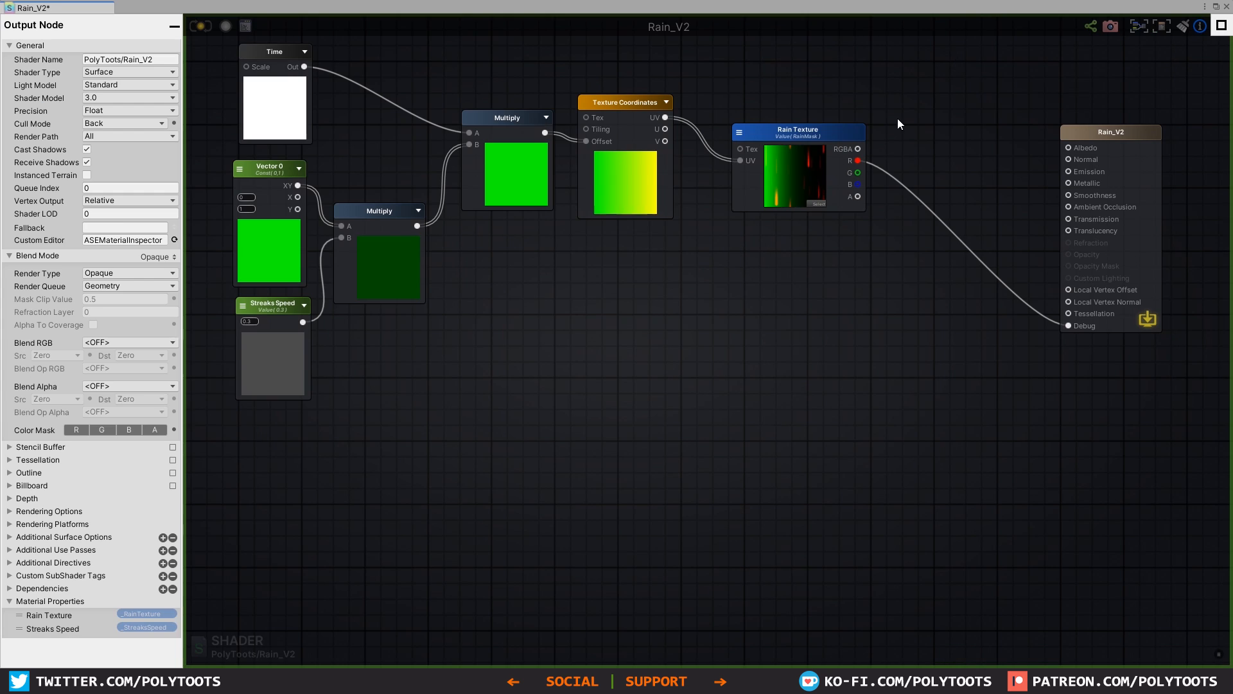
key(f)
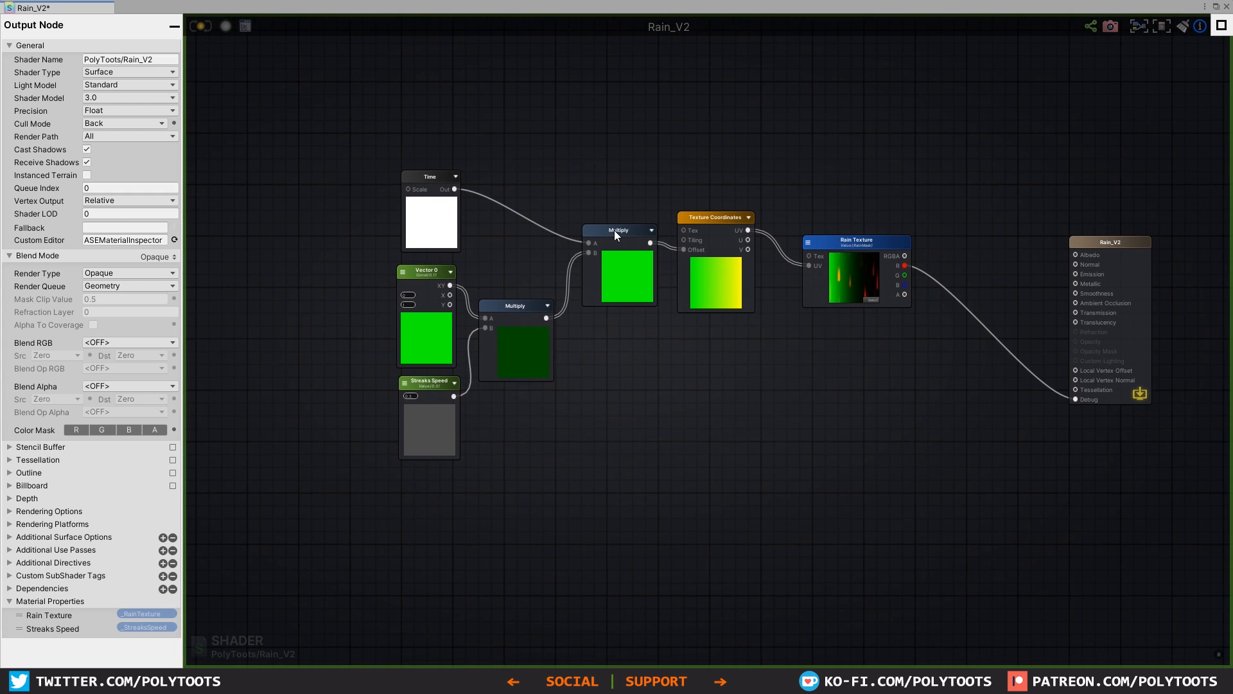
Step: Tidy the positions of the final Multiply and Time nodes and connect the Rain Texture's A output to Debug
drag(614, 230, 613, 248)
click(419, 174)
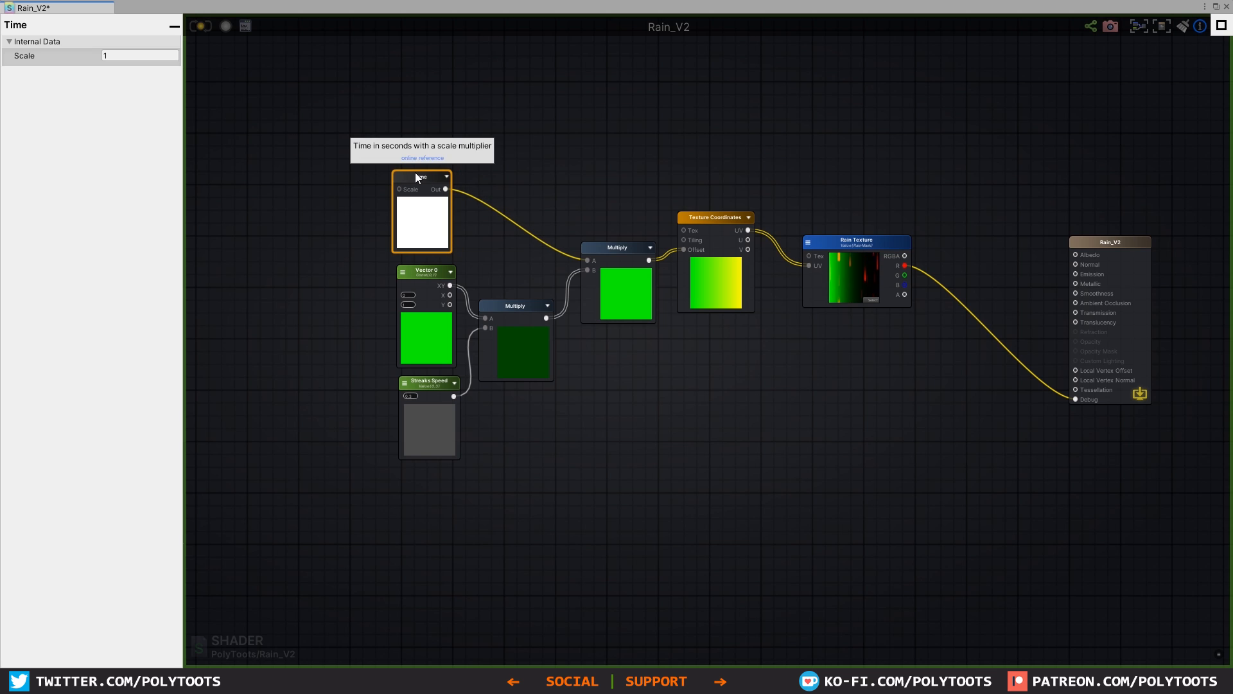
click(650, 392)
key(f)
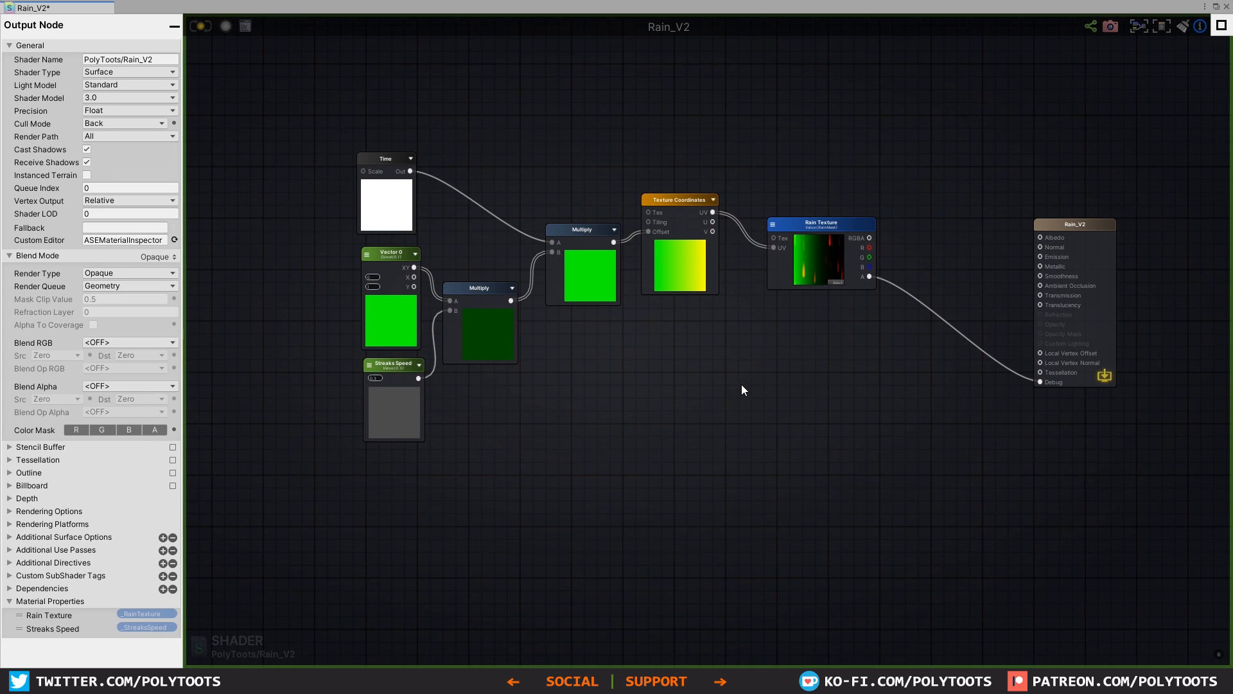
Step: Delete the Time, Vector2, Streaks Speed, Texture Coordinates and both Multiply nodes, and move the Rain Texture node up
drag(294, 97, 675, 502)
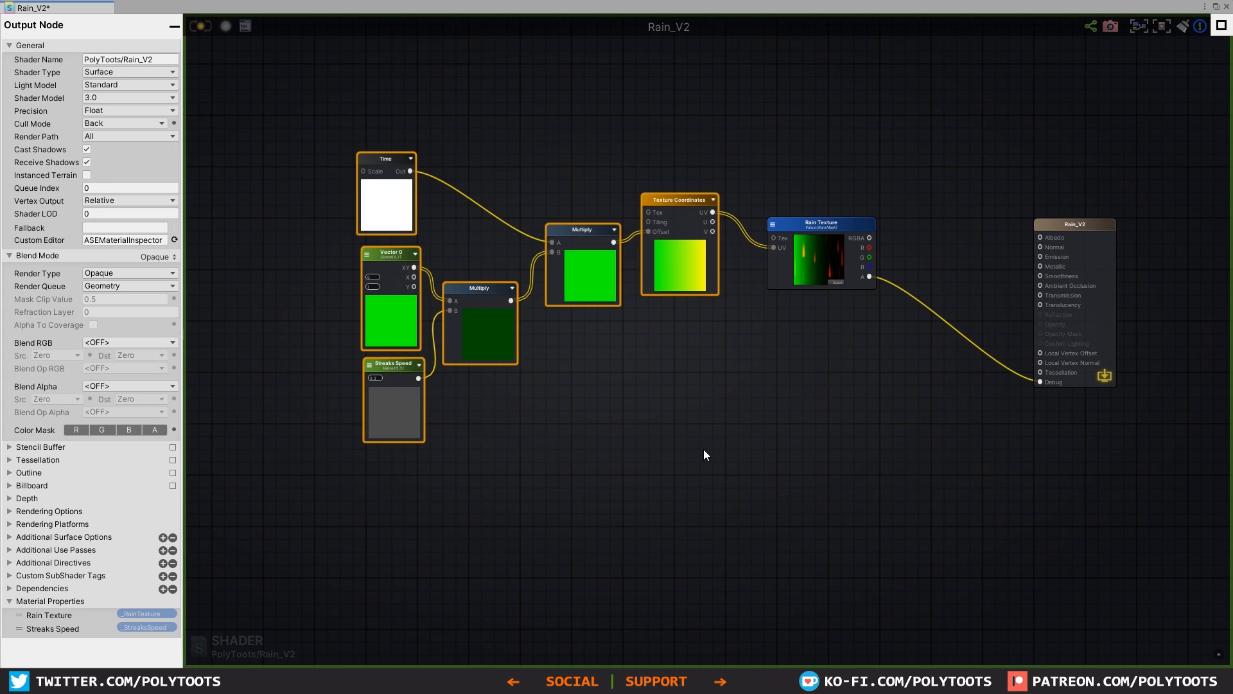
key(Delete)
drag(837, 238, 833, 175)
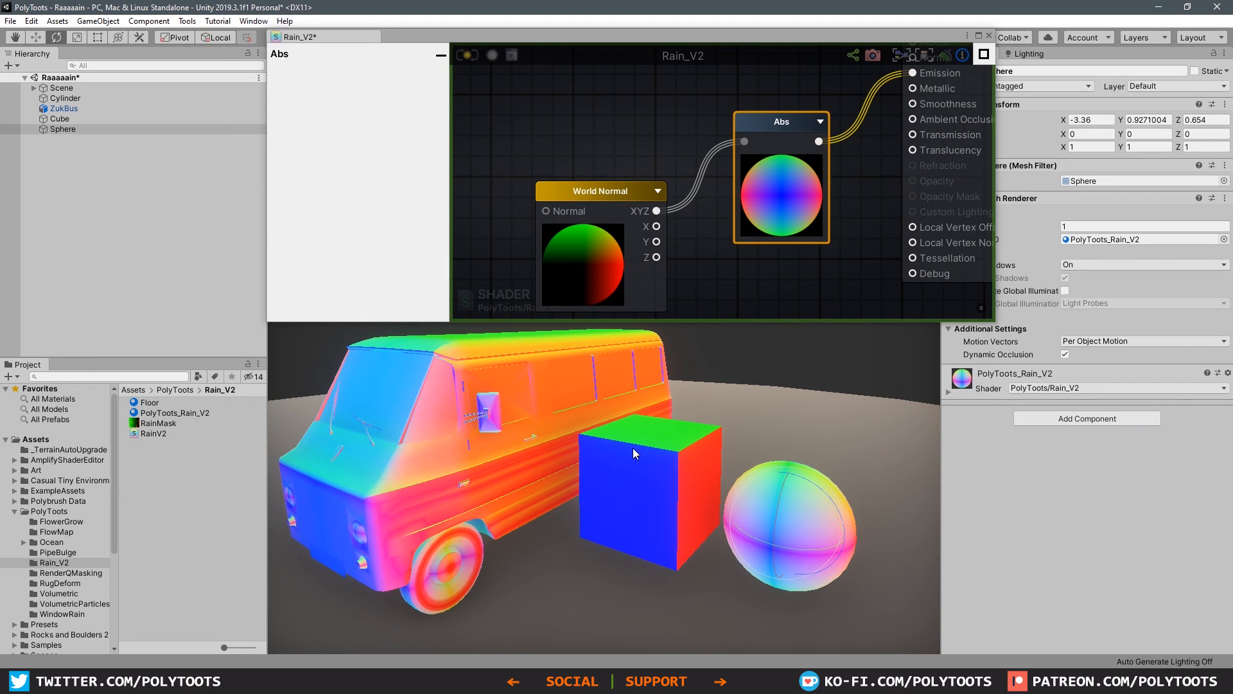
Step: Examine the absolute world normal colours on the different sides of the bus and cube from several angles
alt+drag(634, 449, 507, 474)
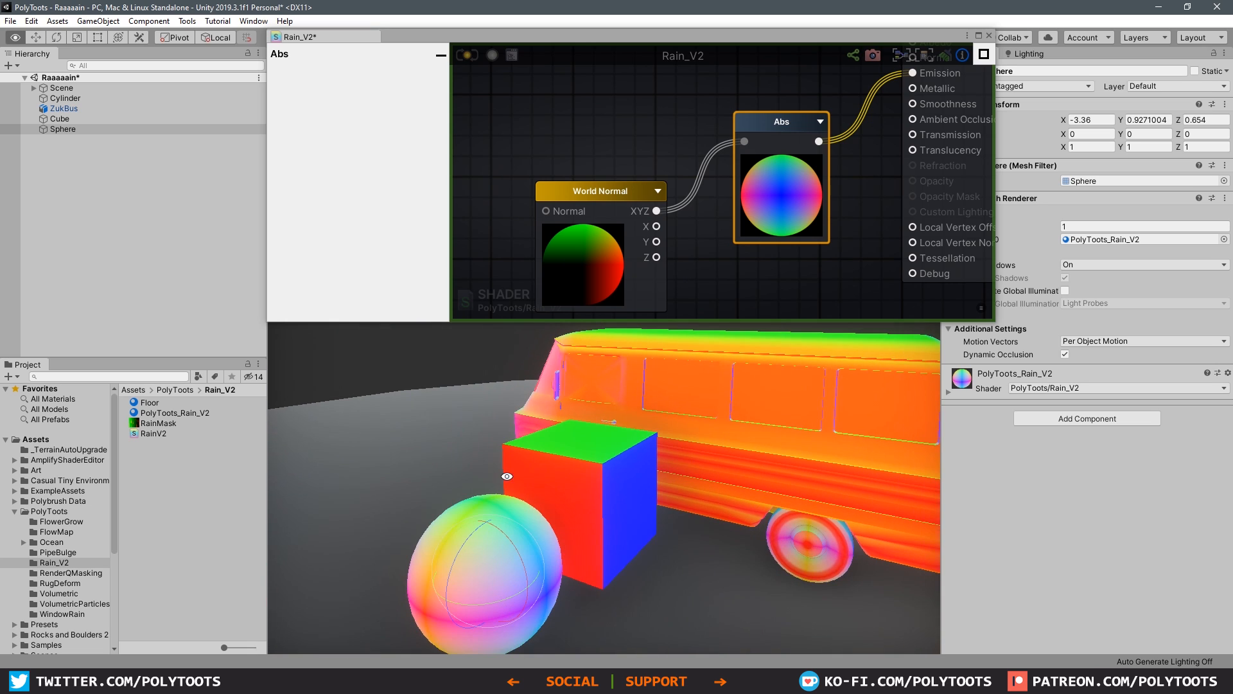
alt+drag(604, 478, 546, 453)
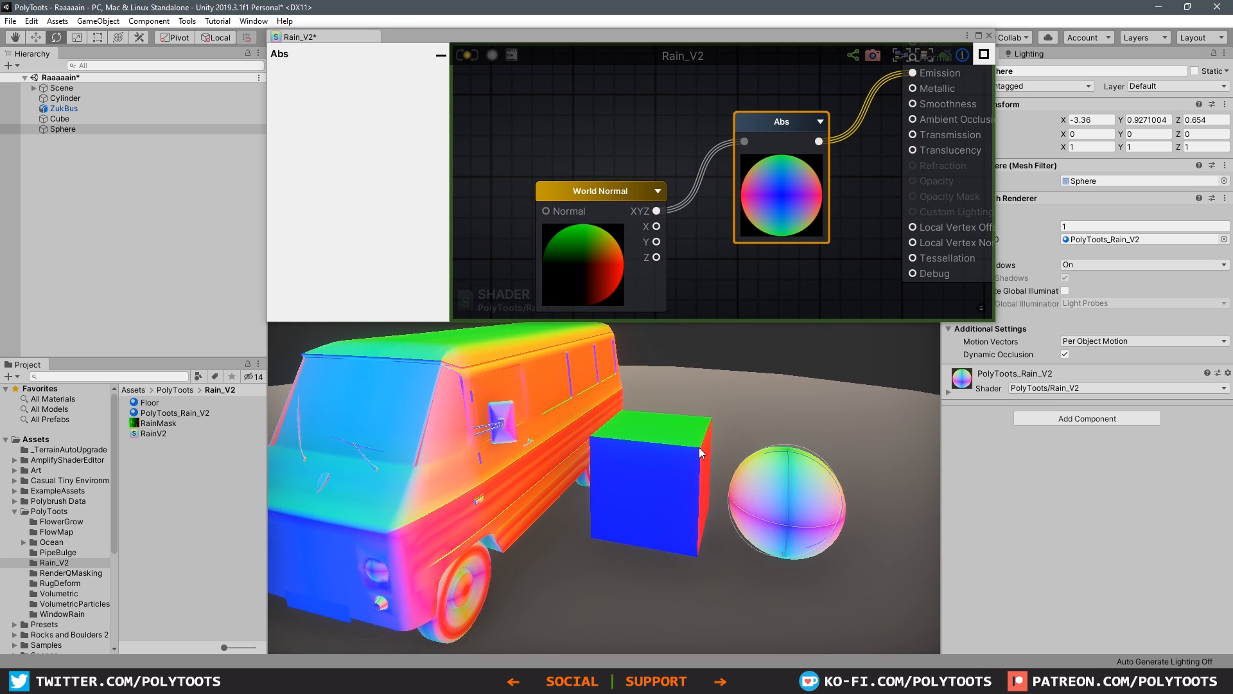
click(803, 359)
middle_drag(562, 445, 709, 468)
alt+drag(647, 451, 828, 457)
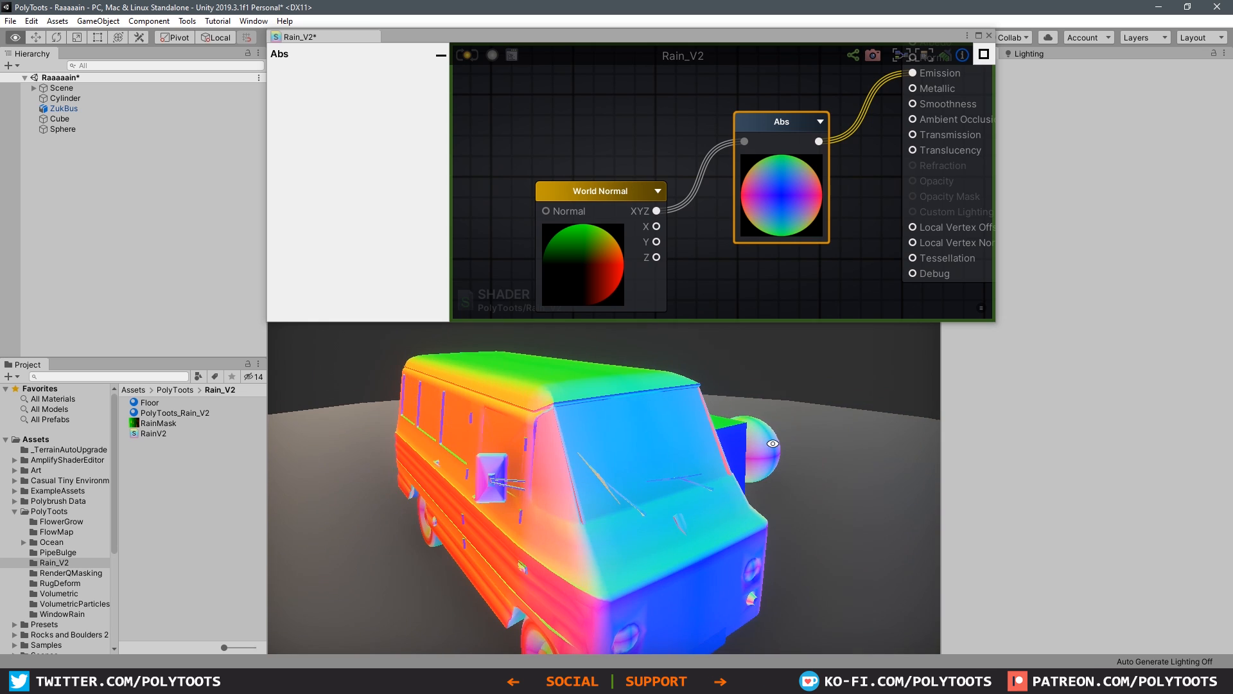
alt+drag(658, 462, 588, 437)
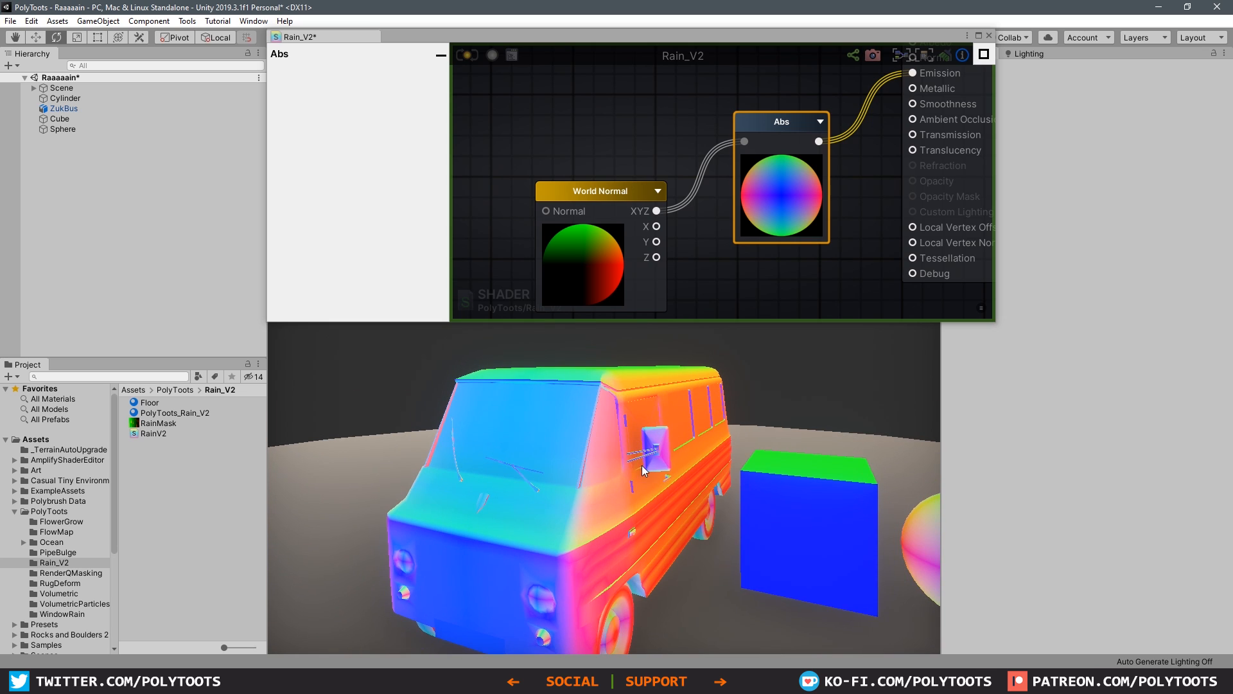
alt+drag(644, 471, 375, 511)
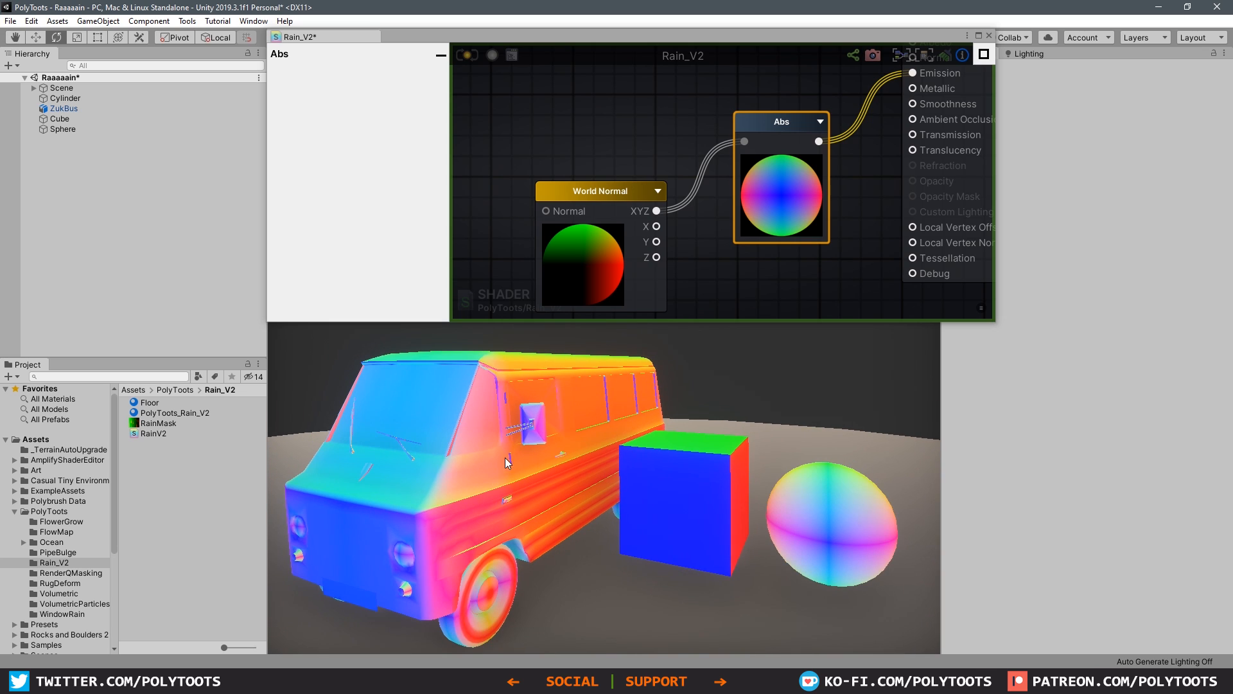
Step: Inspect up close how the absolute world normal colours blend across the sphere compared with the cube's flat faces
click(831, 519)
middle_drag(831, 519, 749, 510)
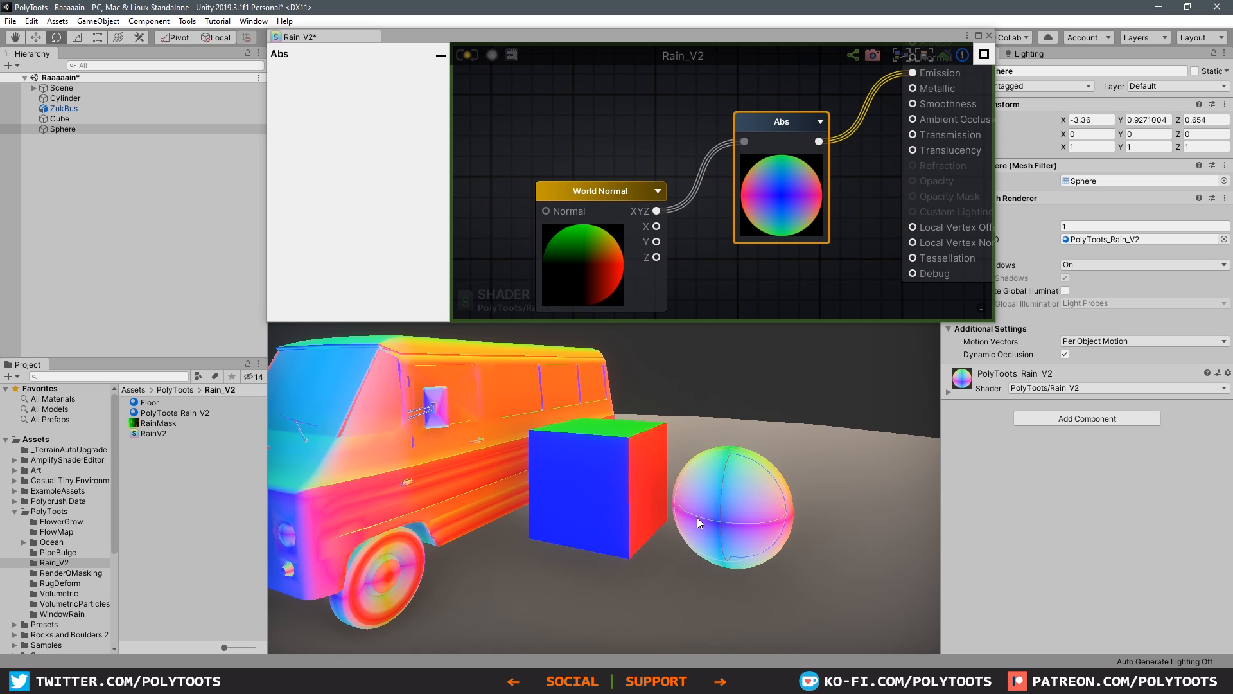
click(795, 404)
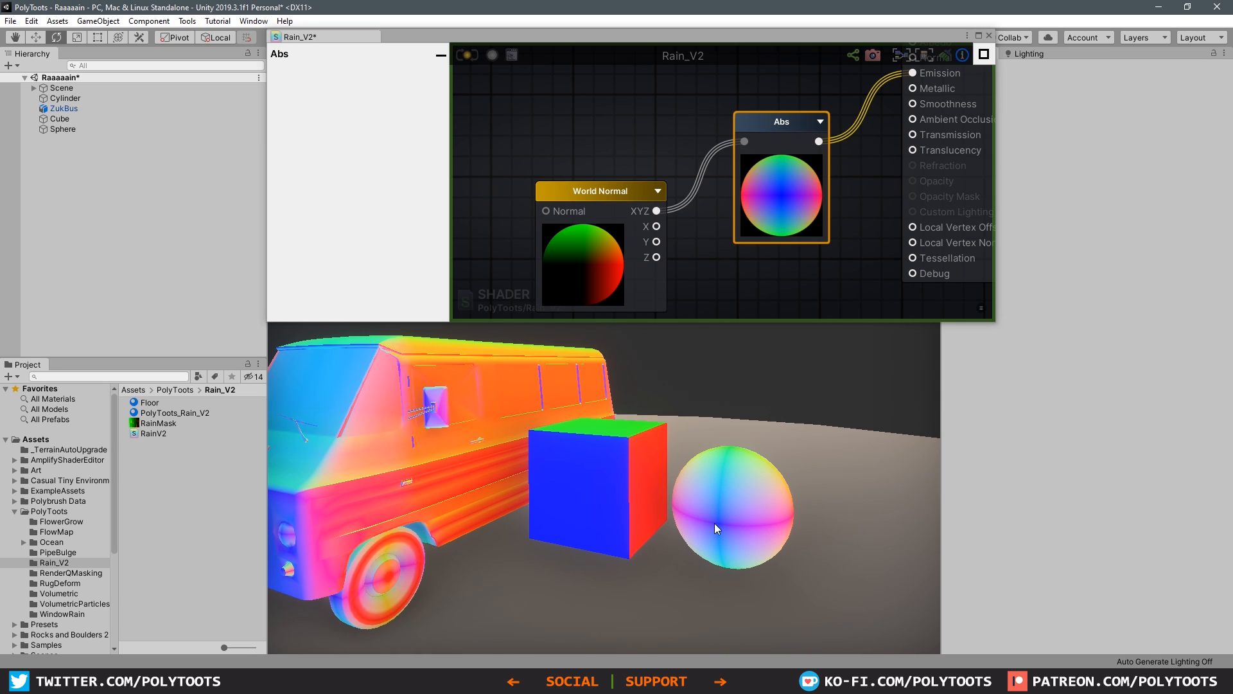
alt+right_drag(715, 522, 906, 483)
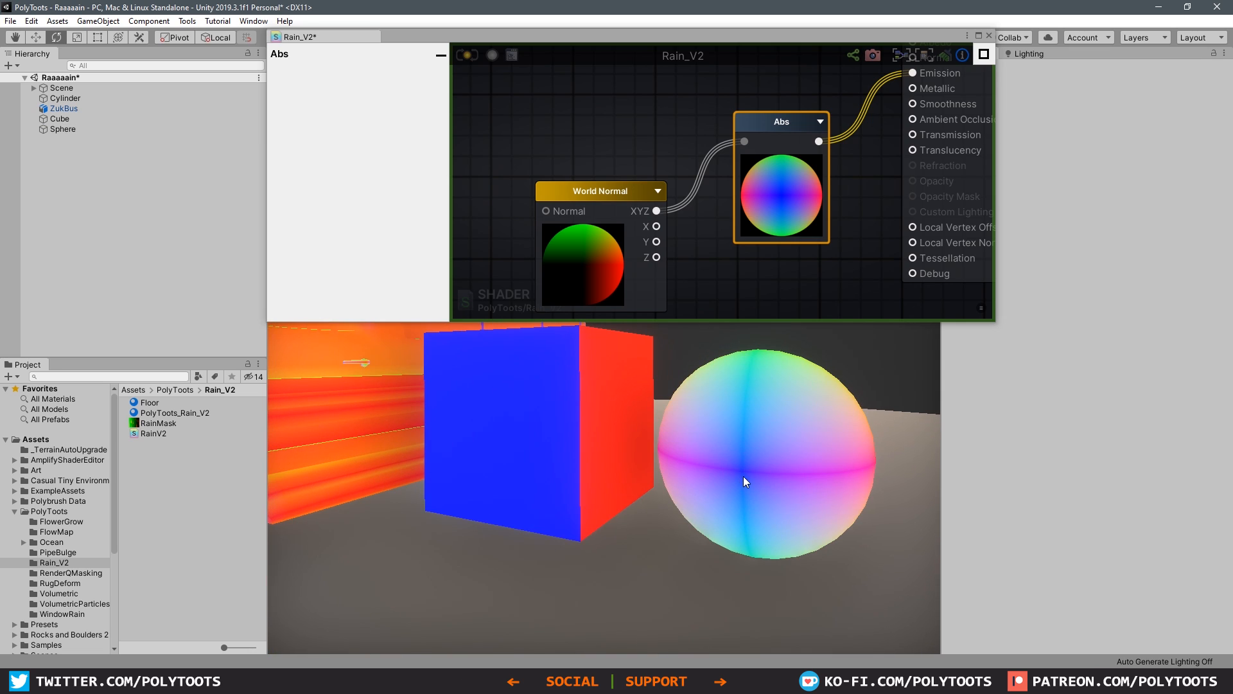
alt+drag(742, 470, 658, 560)
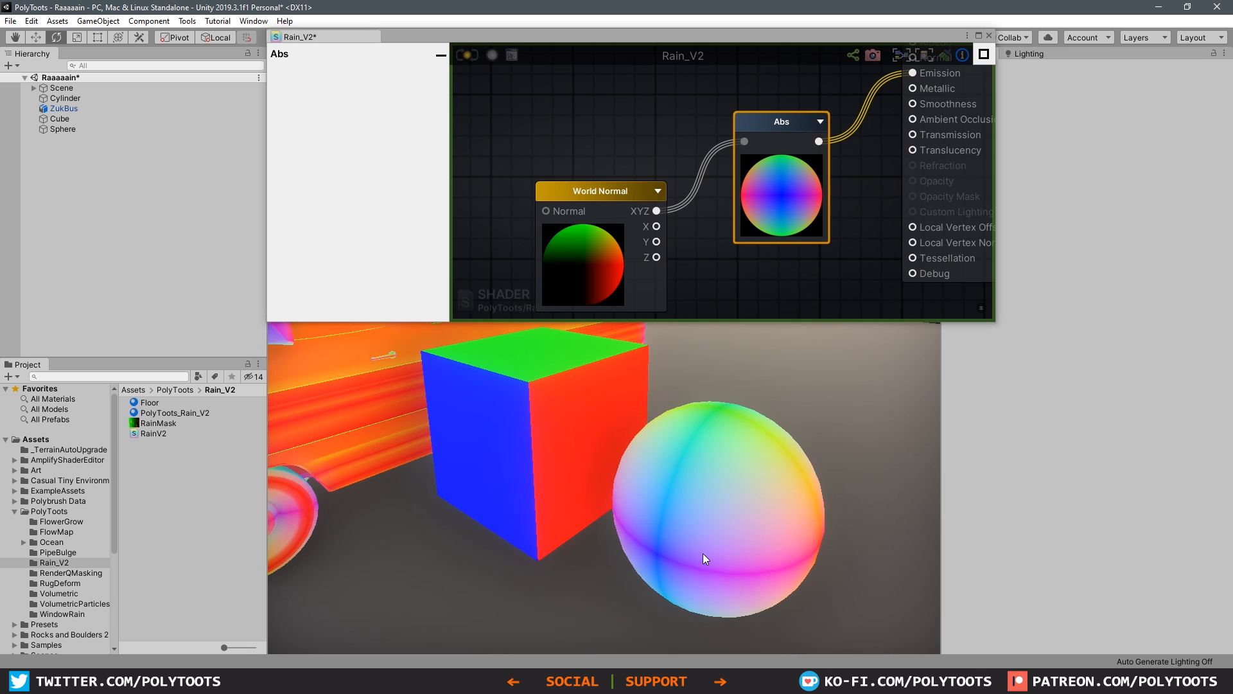
mouse_move(704, 519)
alt+mouse_down()
mouse_move(768, 491)
mouse_move(713, 523)
alt+mouse_up()
alt+right_drag(713, 523, 635, 447)
alt+drag(635, 447, 795, 493)
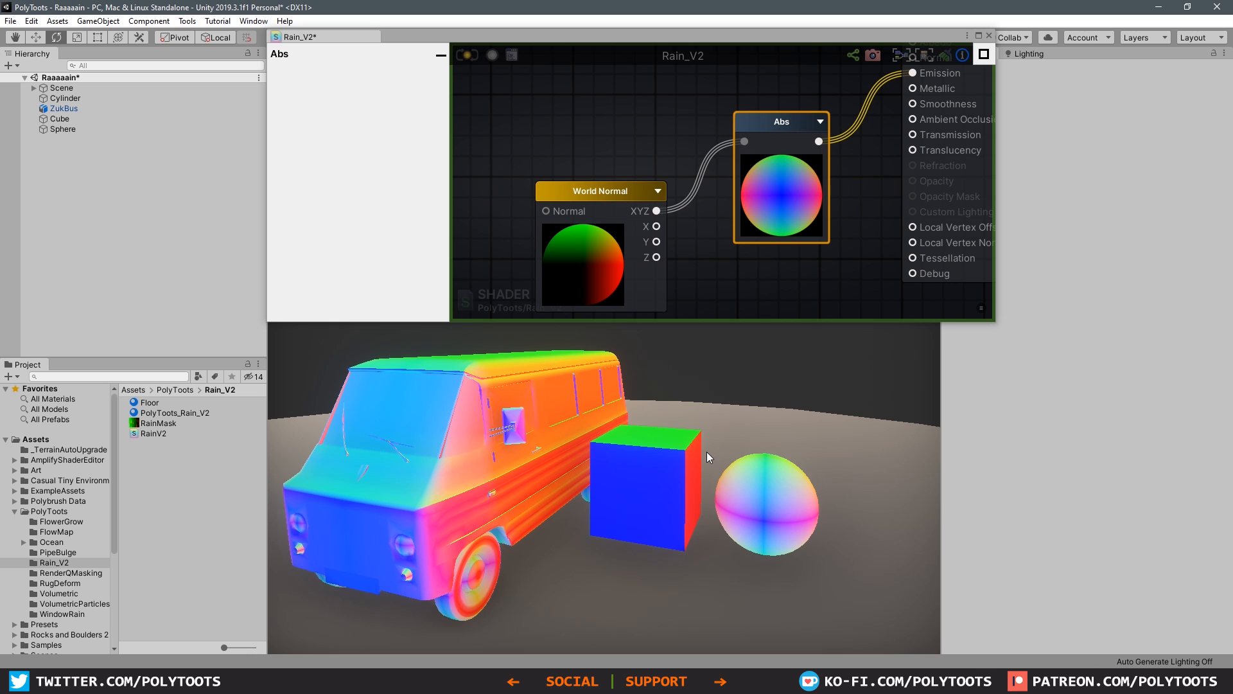
Step: Maximize the shader graph window and lower the Abs node to line up with the World Normal node
click(603, 204)
scroll(662, 147, down, 2)
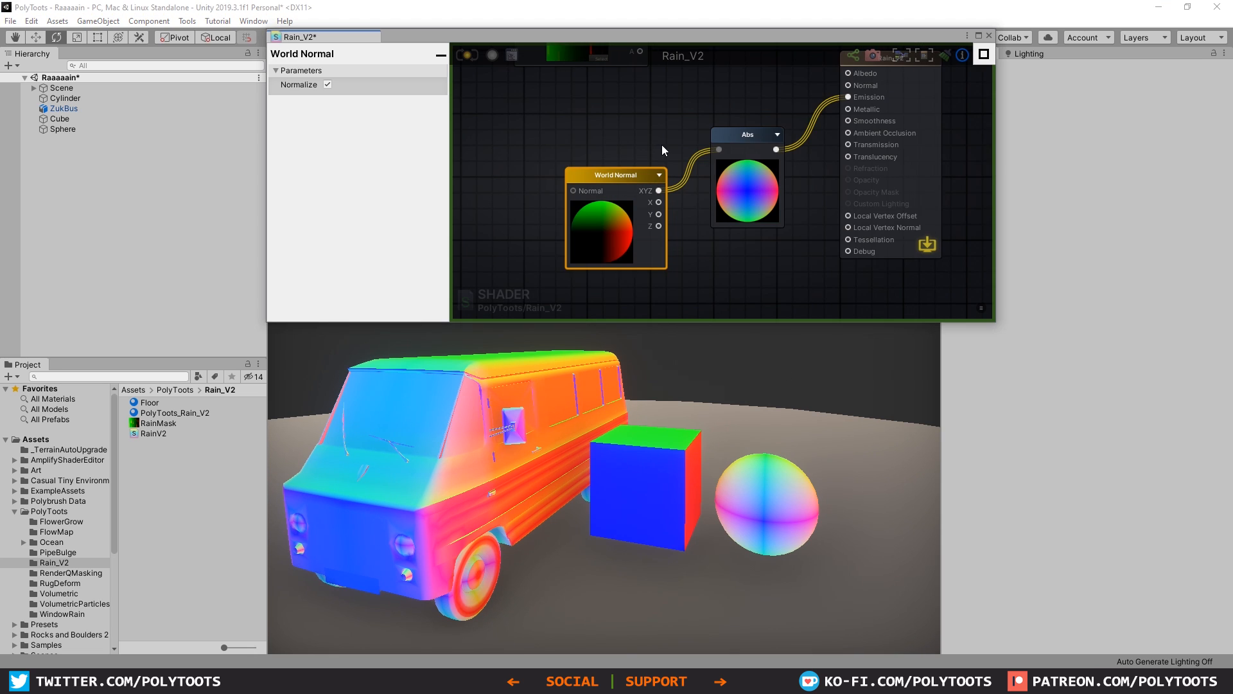
click(983, 37)
click(603, 276)
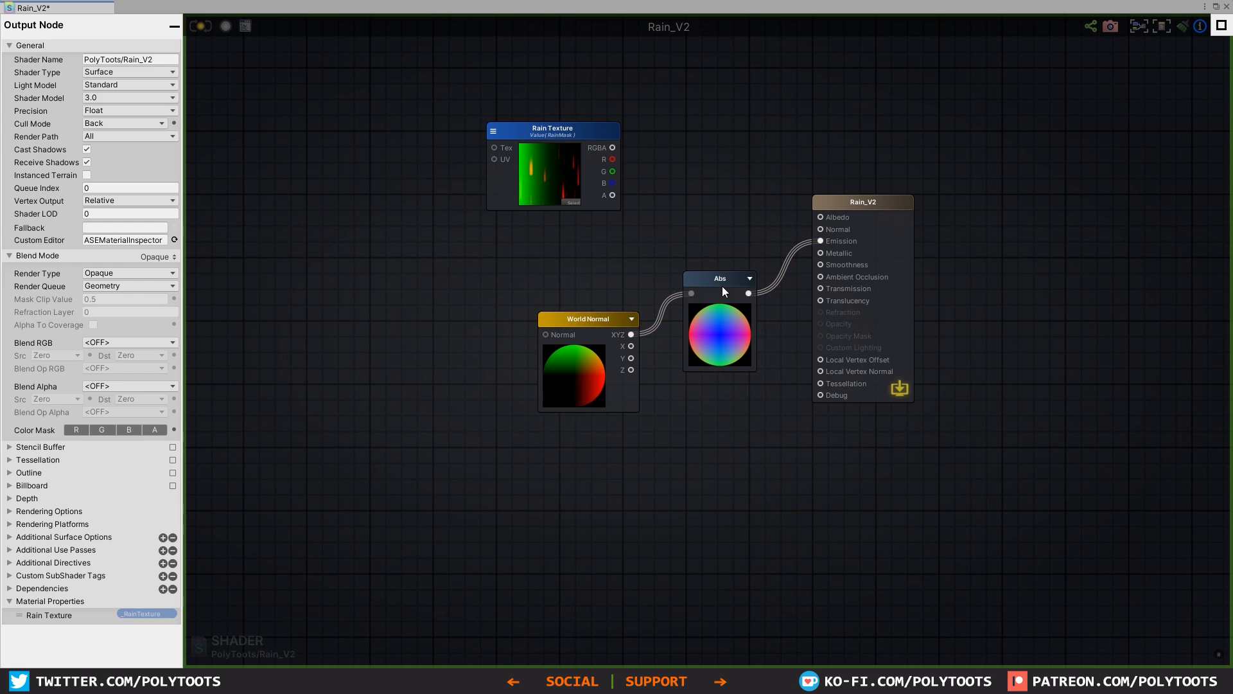
drag(723, 278, 722, 311)
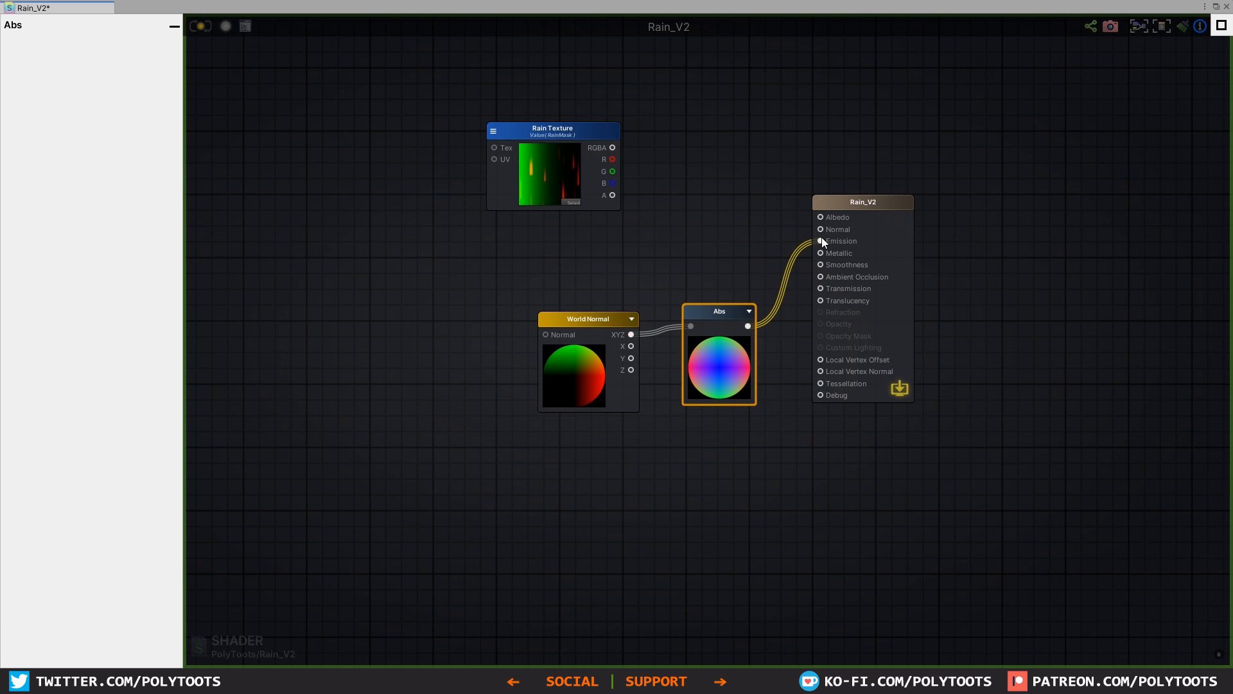
Step: Disconnect Abs from Emission and move the World Normal and Abs nodes together well away from the output node
drag(465, 270, 757, 410)
scroll(746, 385, down, 3)
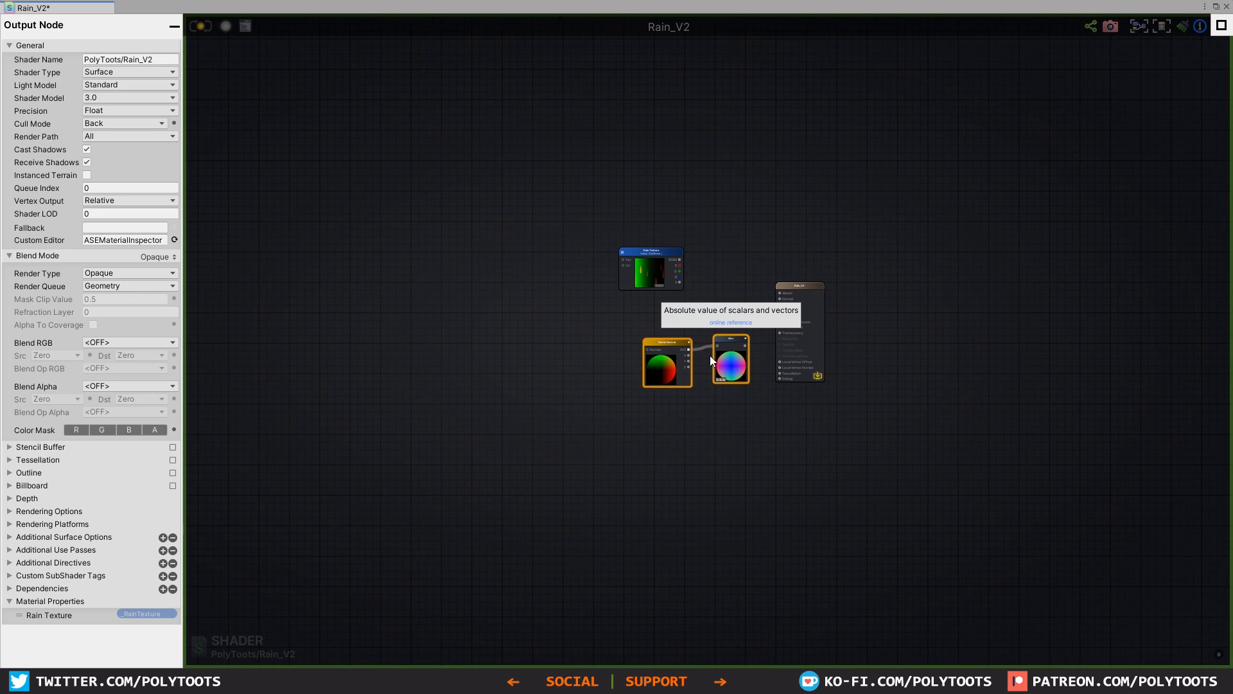
drag(710, 356, 339, 220)
middle_drag(339, 220, 685, 298)
scroll(649, 282, up, 5)
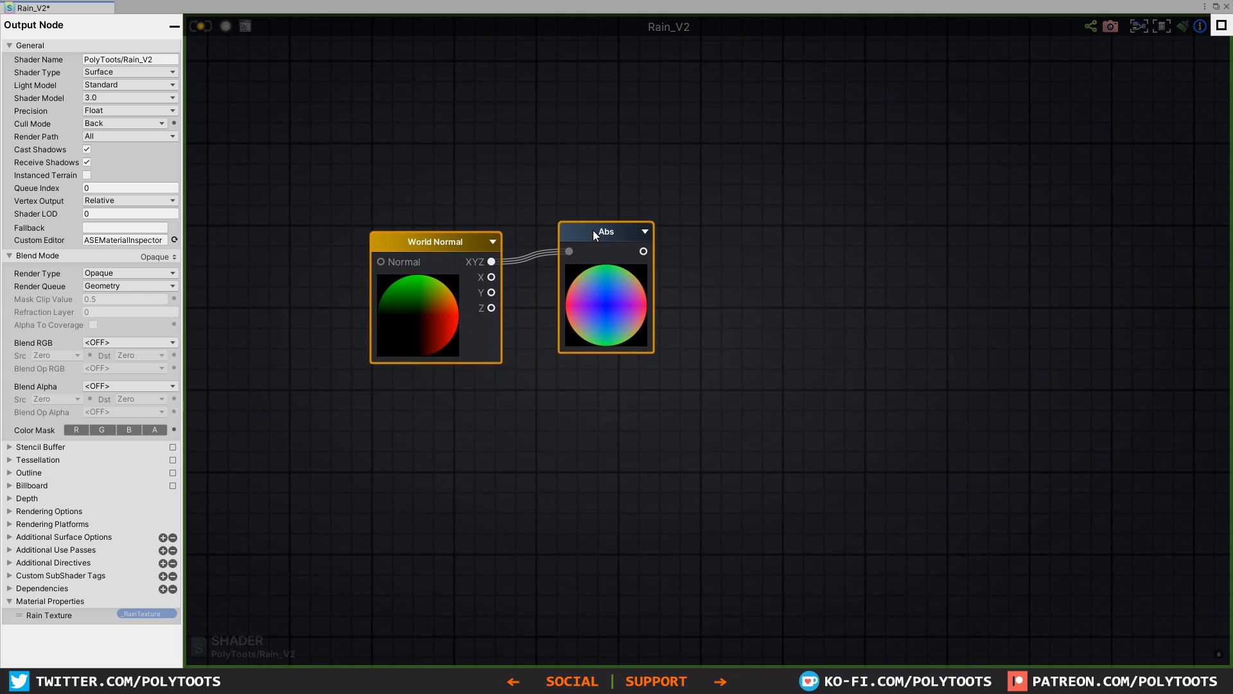
Step: Add a Break To Components node beside the Abs node and feed the Abs output into it
drag(593, 231, 591, 238)
click(717, 267)
click(781, 264)
right_click(781, 265)
text(b)
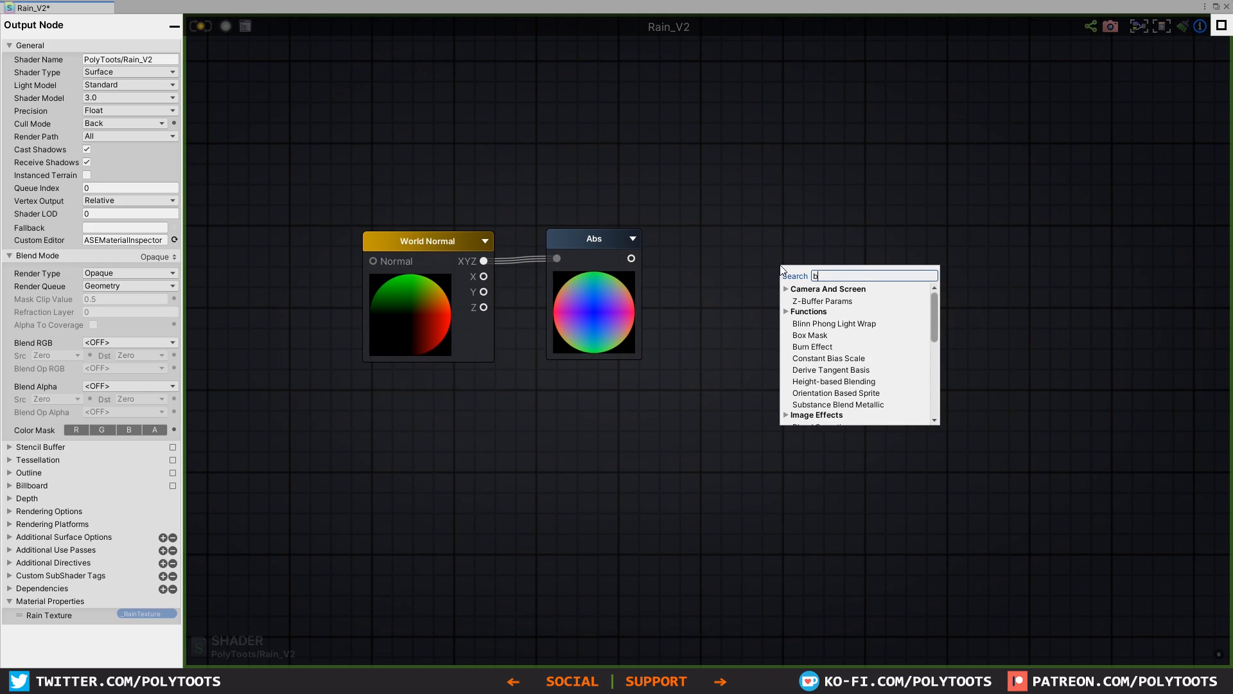
text(reak)
click(822, 306)
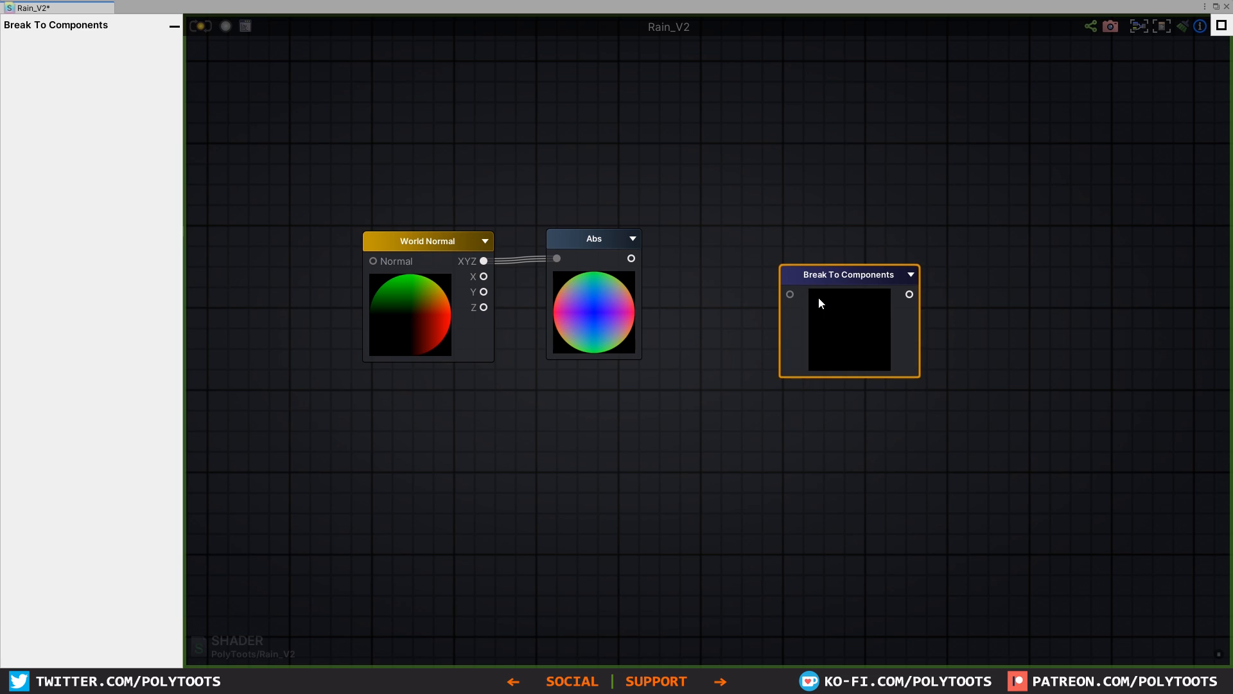
drag(818, 296, 739, 237)
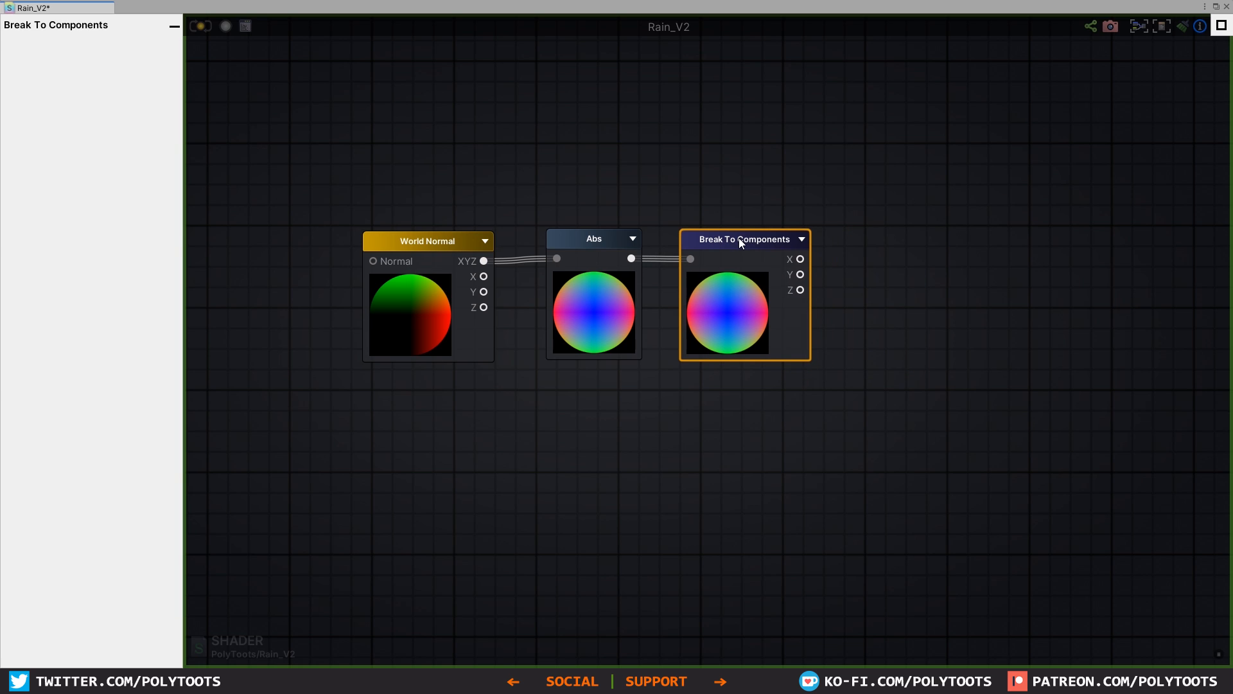
Step: Add three Register Local Var nodes and stack them vertically after the Break To Components node
middle_drag(946, 244, 827, 286)
click(803, 277)
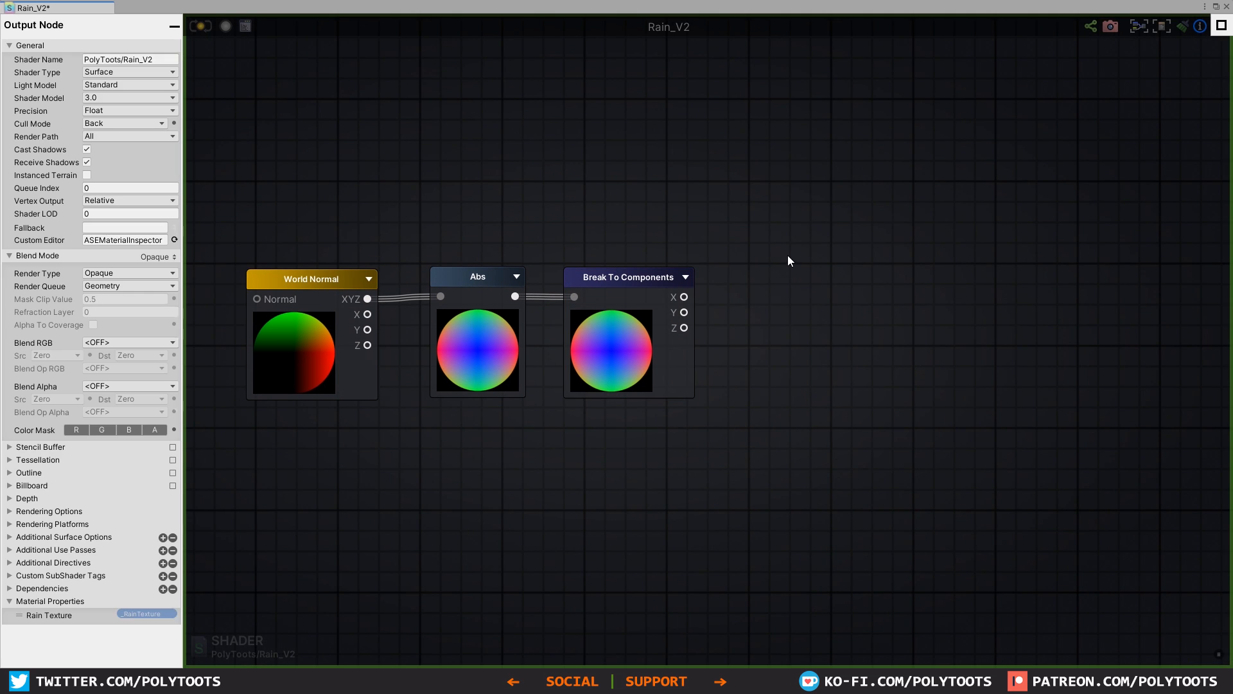
key(r)
click(762, 134)
click(801, 313)
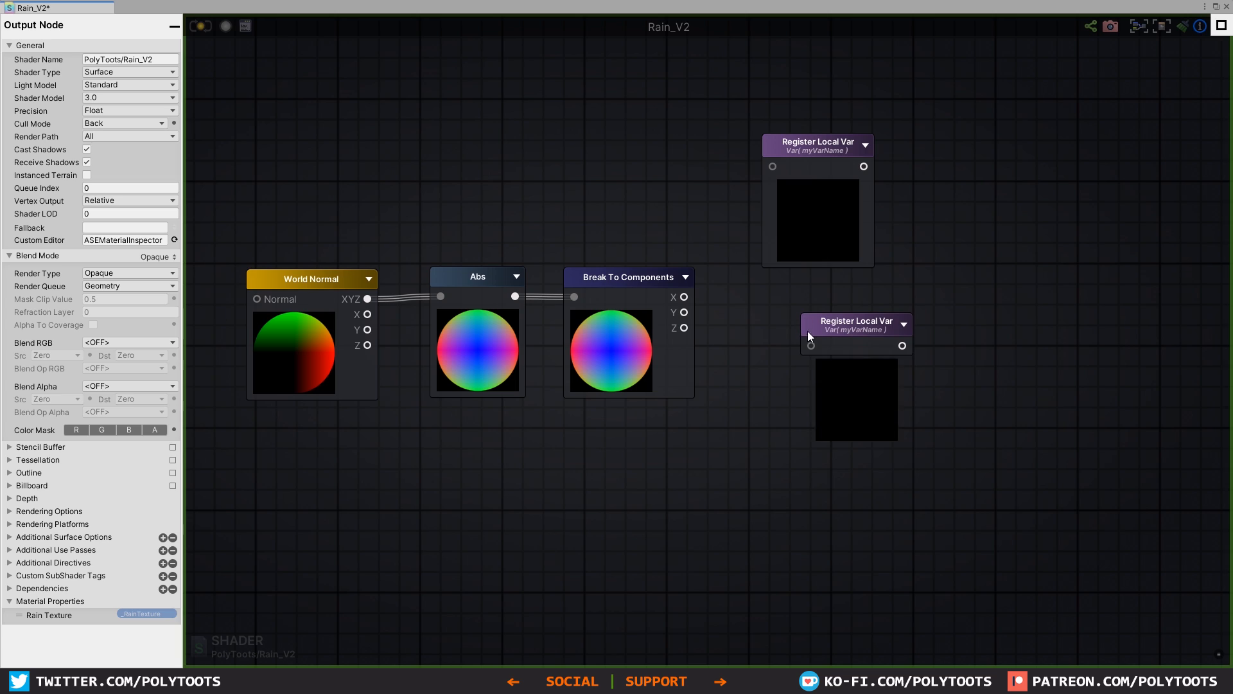
click(810, 532)
click(828, 141)
drag(827, 138, 821, 105)
drag(842, 321, 808, 283)
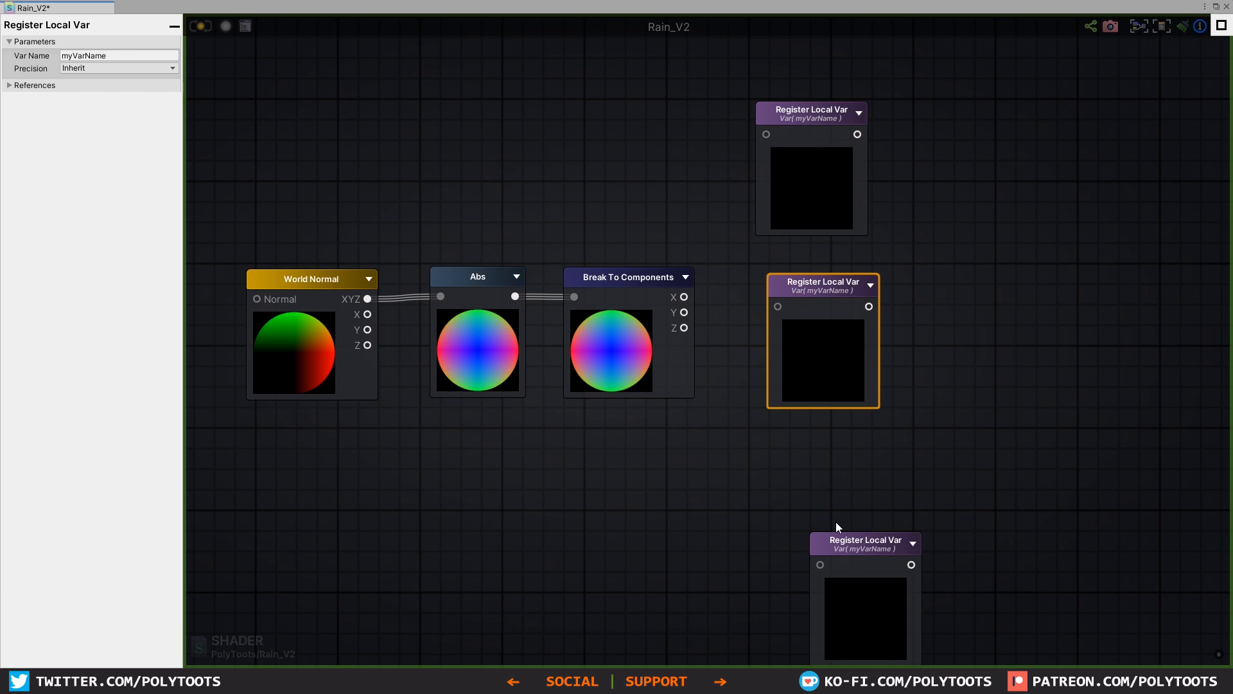
drag(855, 553, 809, 471)
Step: Connect the X, Y and Z components to the upper, middle and lower Register Local Var nodes and align the three nodes
drag(684, 297, 766, 134)
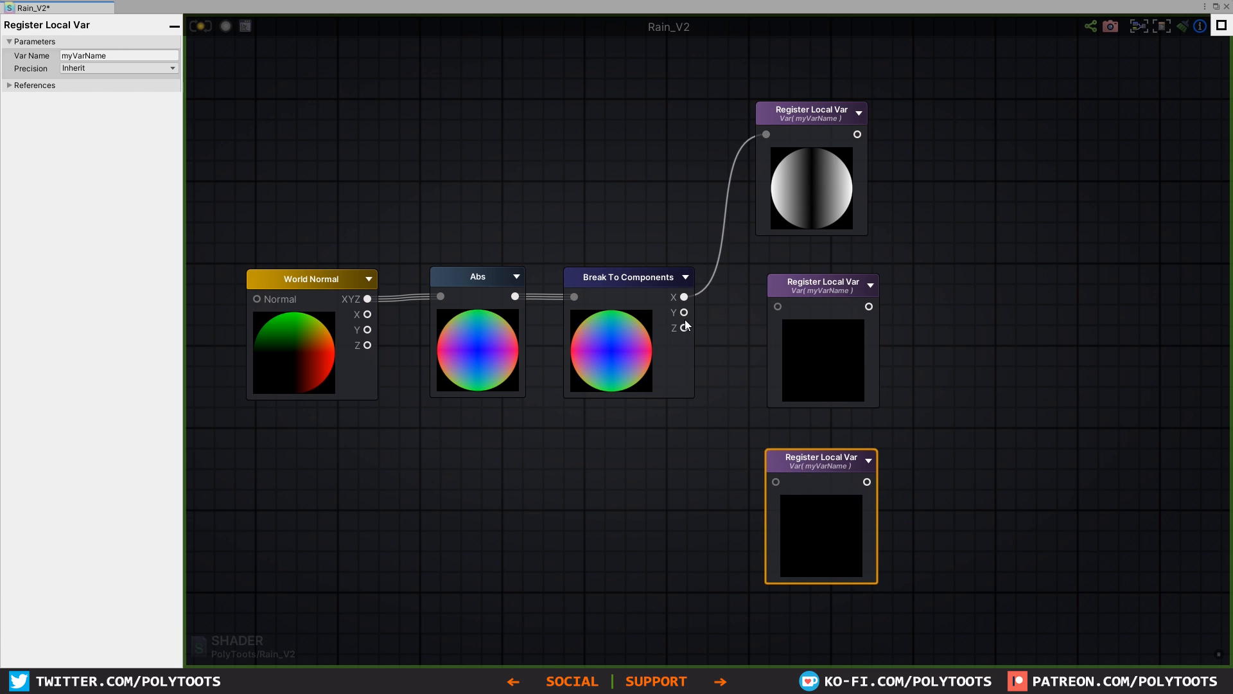
drag(684, 312, 778, 306)
drag(684, 328, 811, 450)
drag(814, 302, 804, 295)
drag(817, 156, 820, 166)
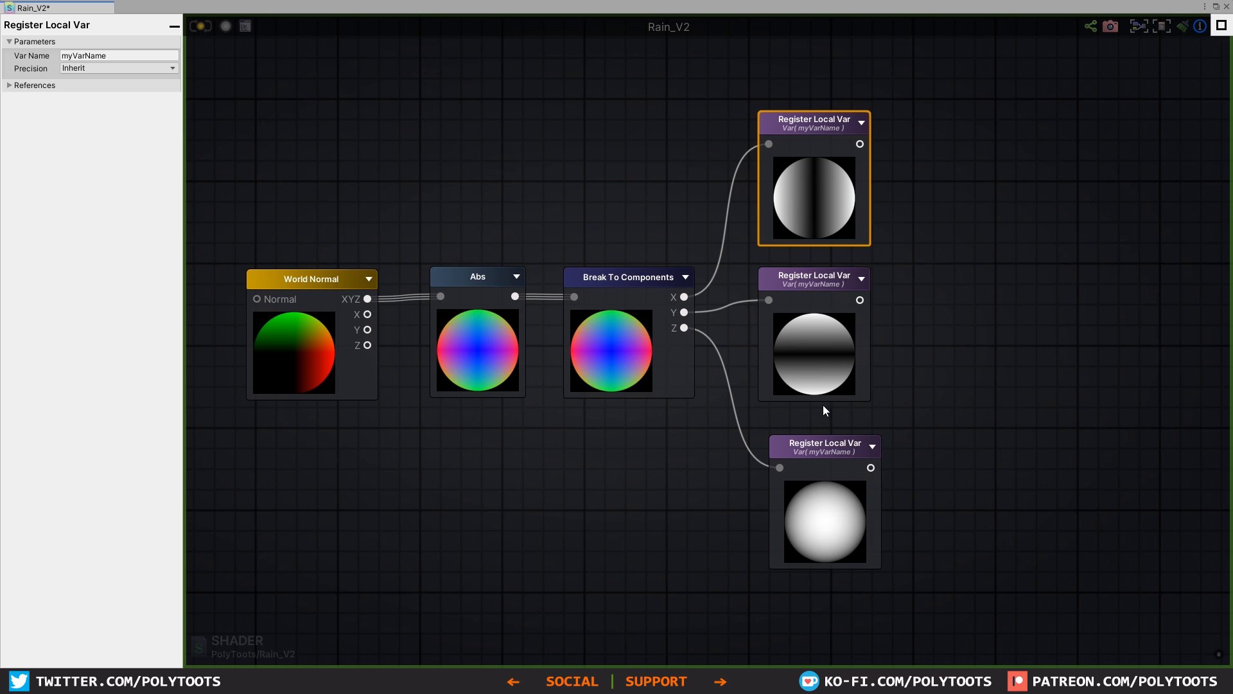
drag(825, 467, 819, 455)
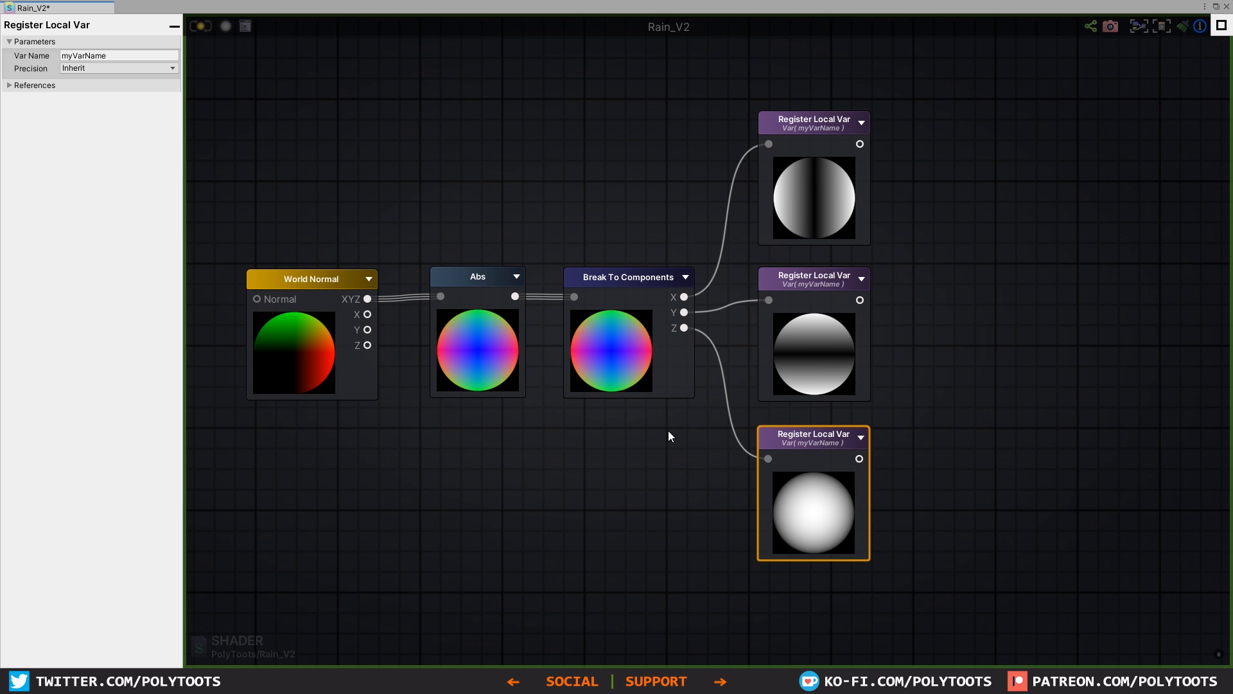
Step: Tidy the spacing of the Abs, Break To Components and Register Local Var nodes
scroll(668, 436, down, 3)
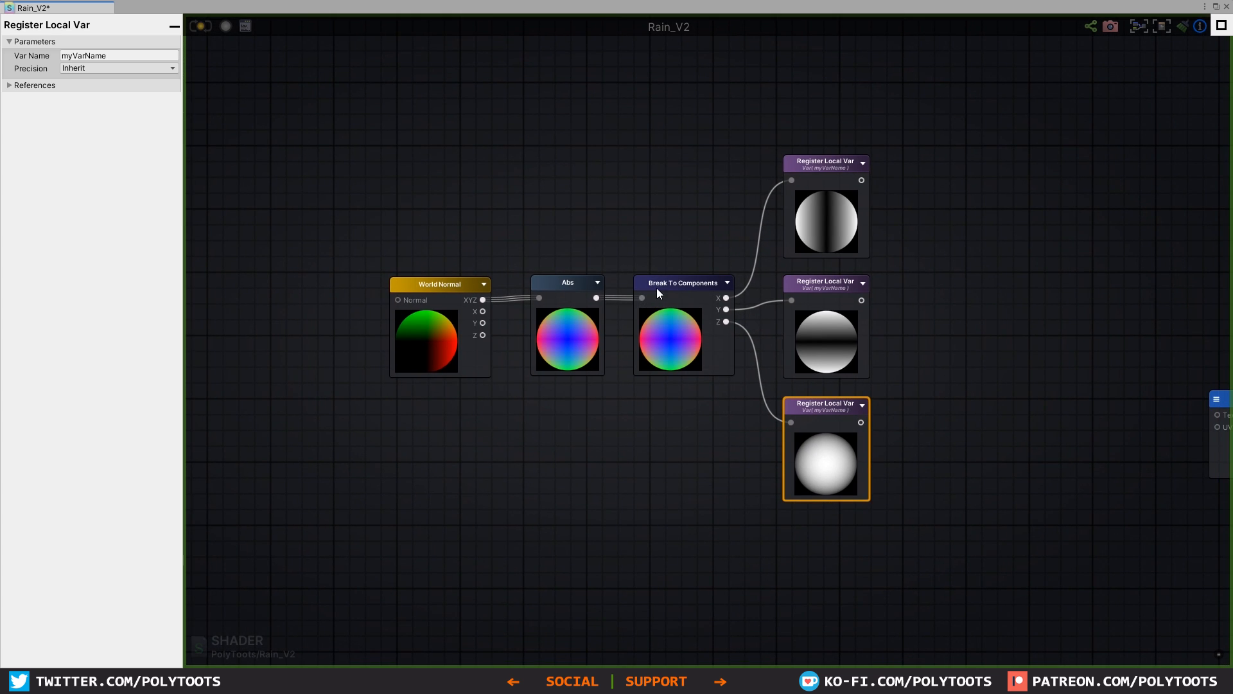
drag(677, 282, 672, 282)
drag(564, 282, 554, 284)
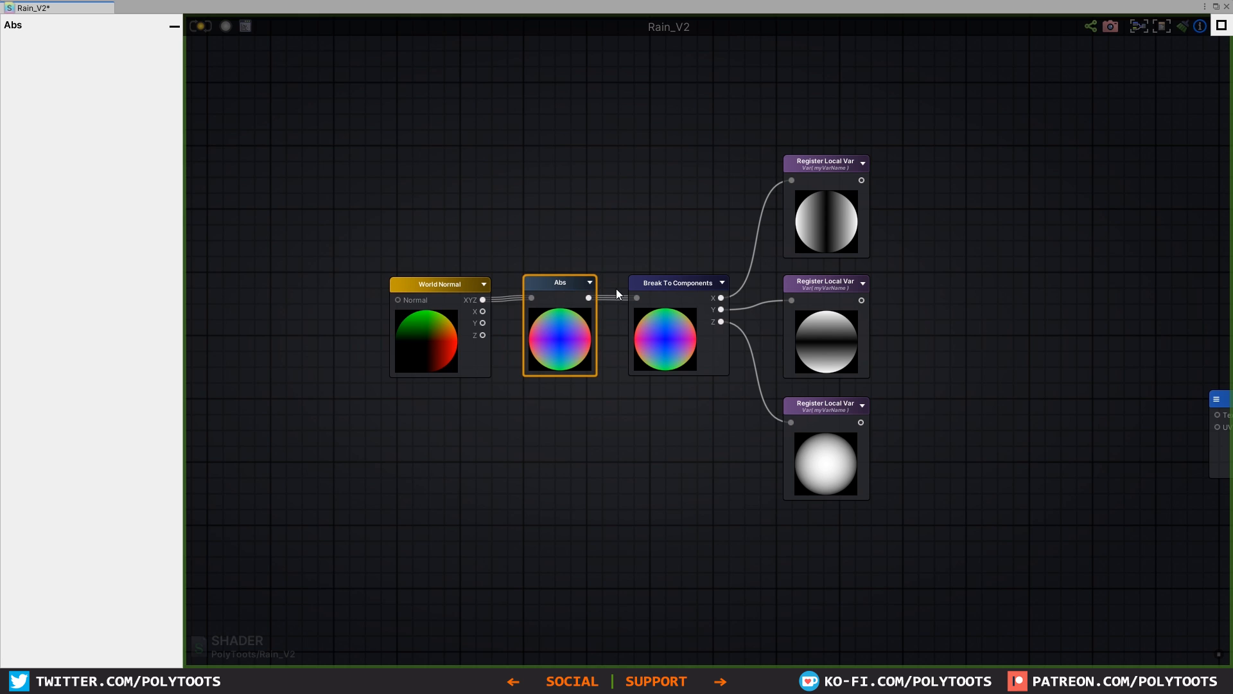
drag(825, 171, 823, 169)
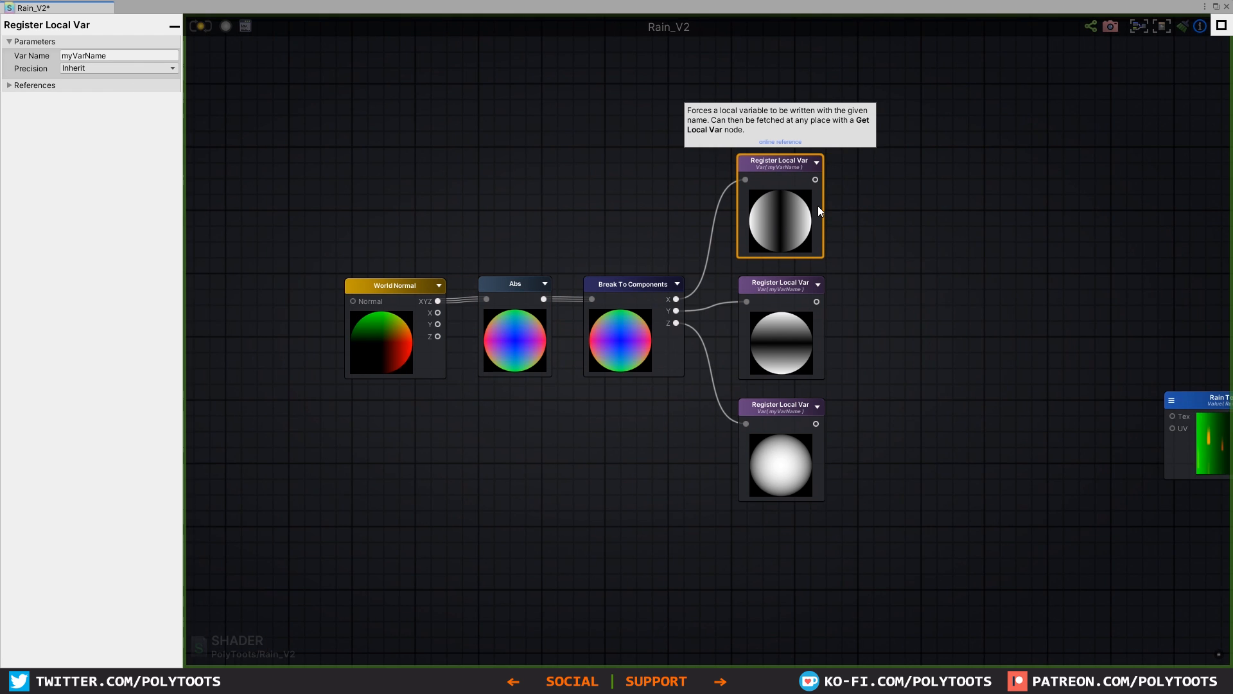
scroll(821, 209, up, 3)
drag(758, 318, 762, 311)
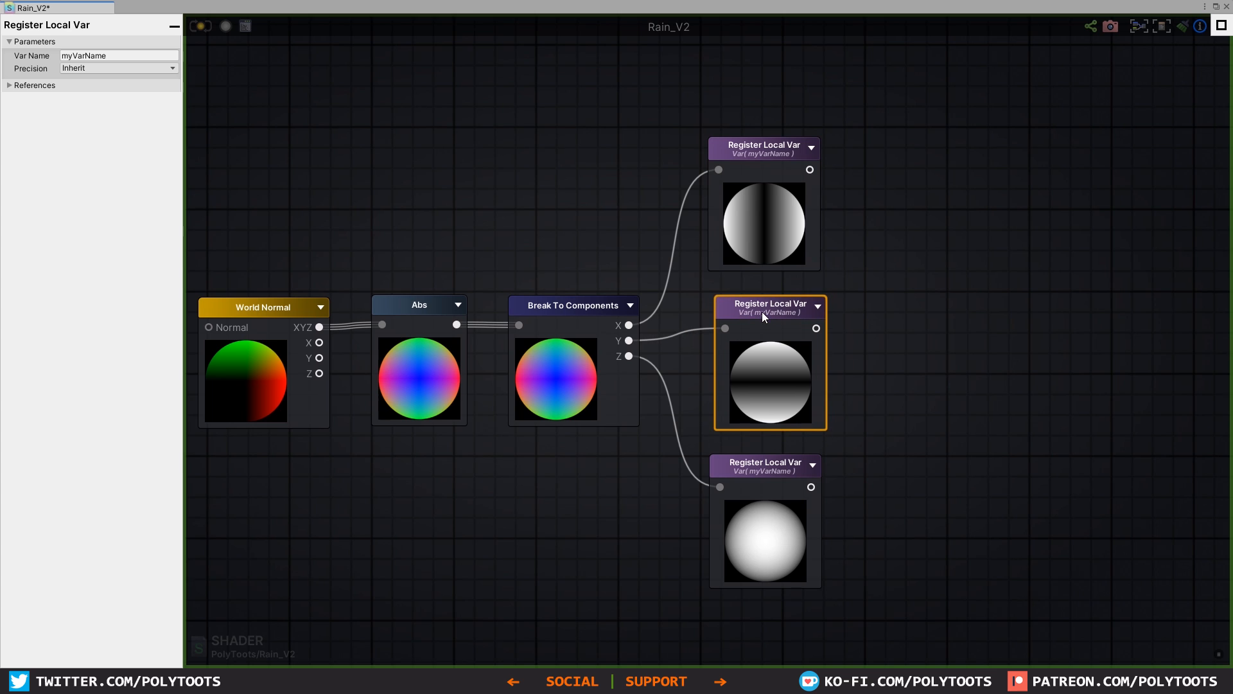
click(707, 333)
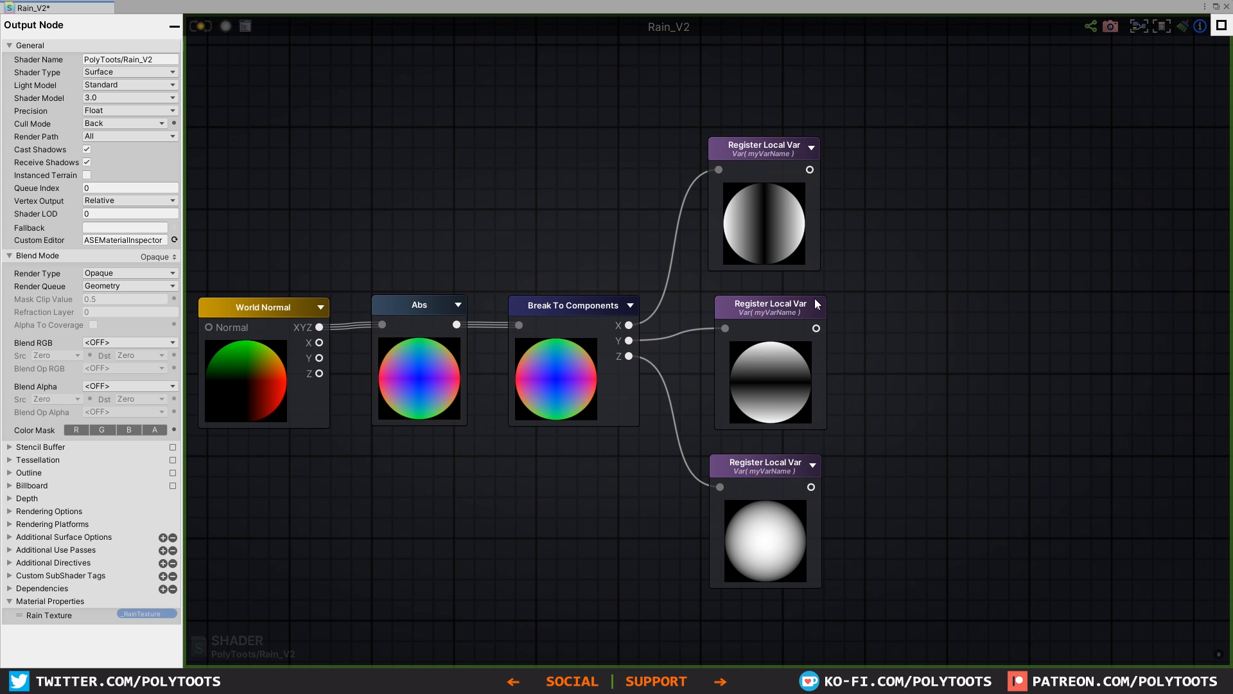
mouse_move(823, 308)
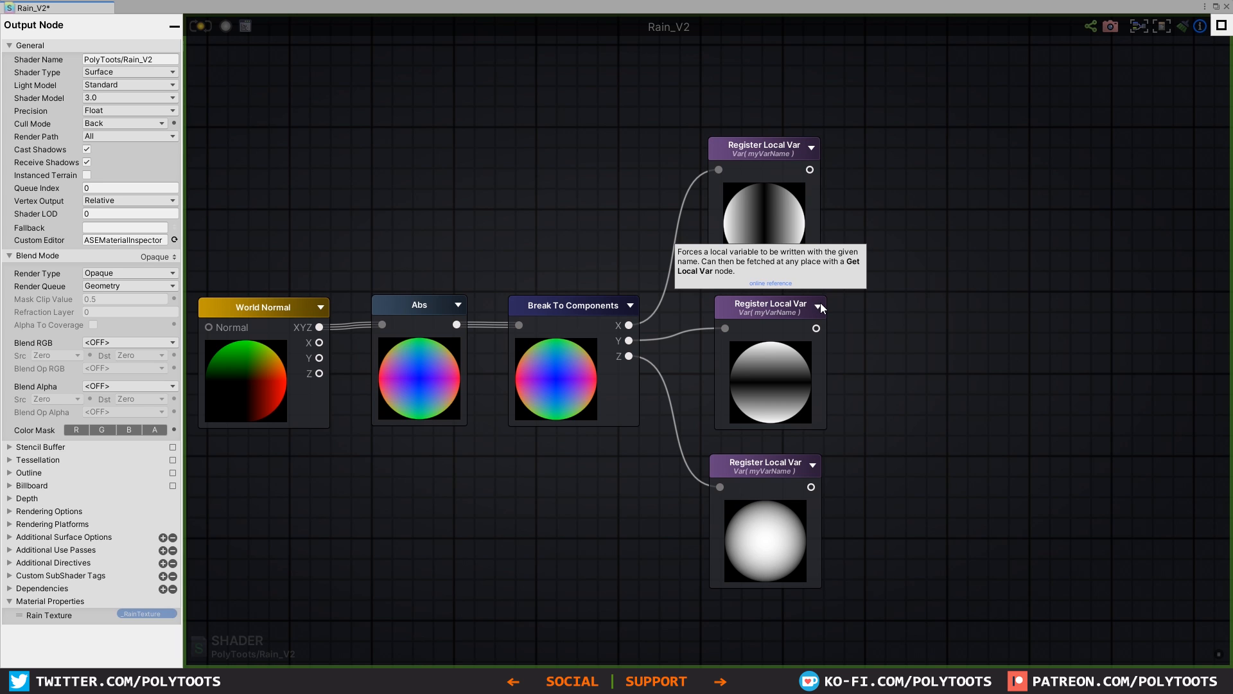
scroll(816, 305, down, 3)
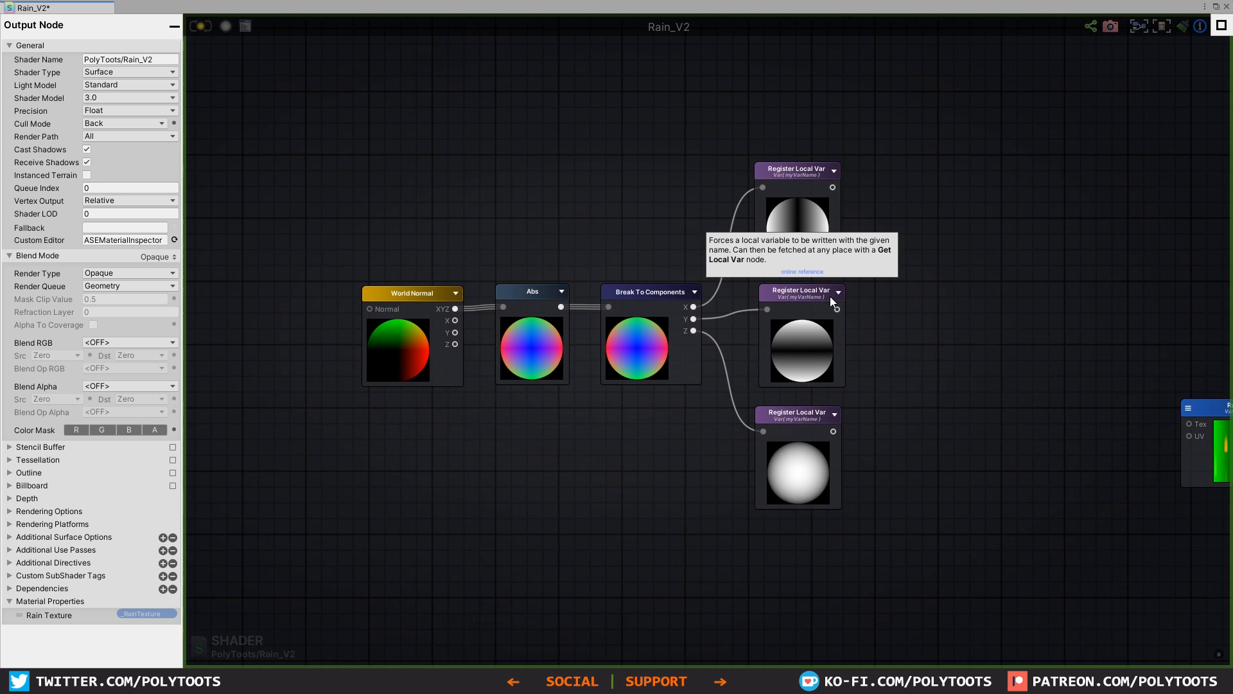
Step: Name the local variables of the X, Y and Z components Xmask, yMask and zMask
click(792, 205)
click(153, 54)
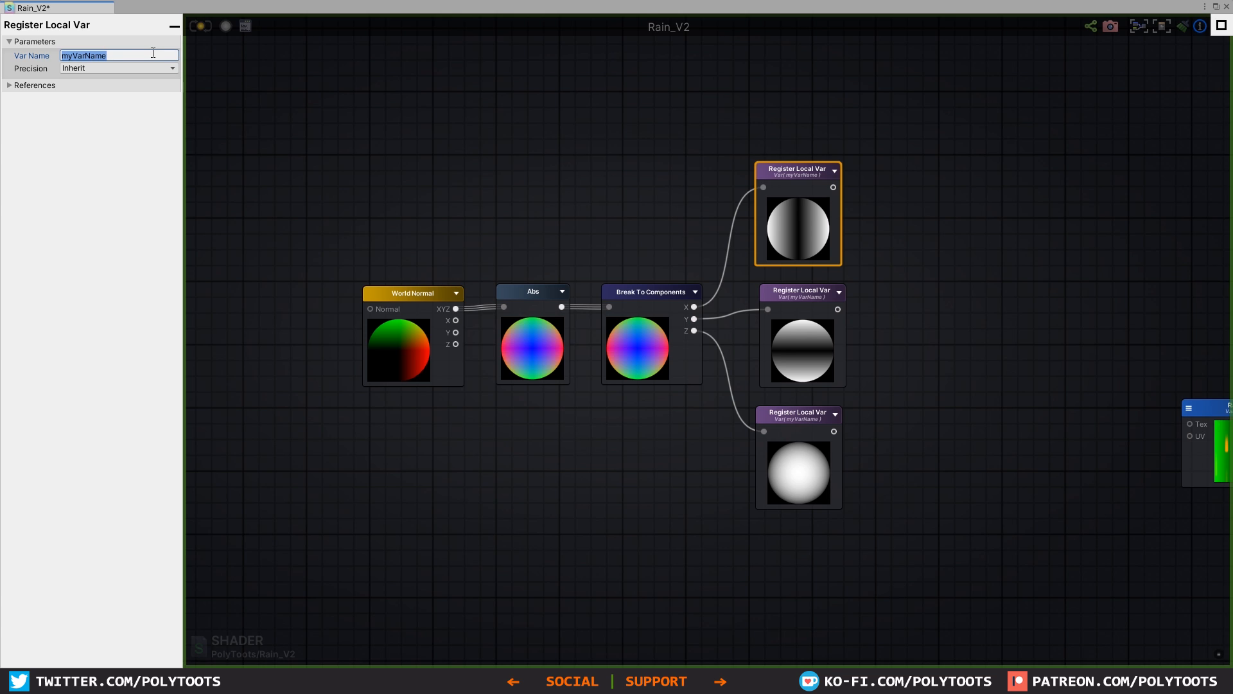
text(Xmask)
click(771, 291)
click(121, 54)
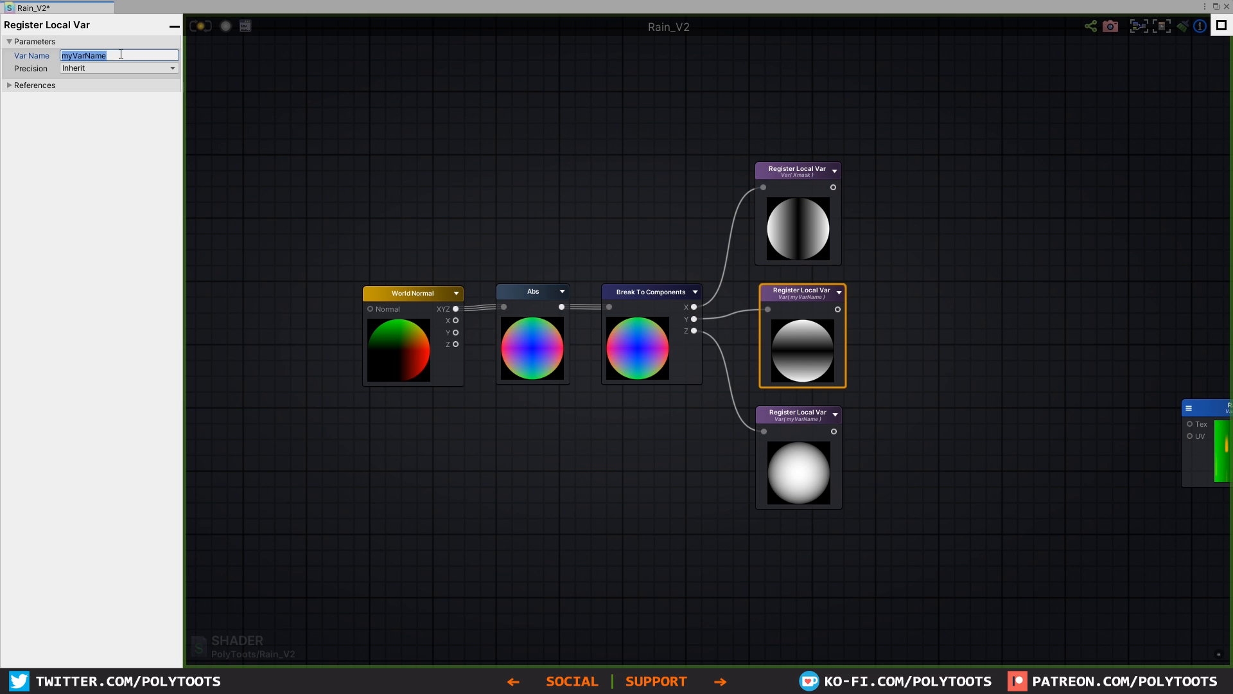
text(yMask)
click(758, 413)
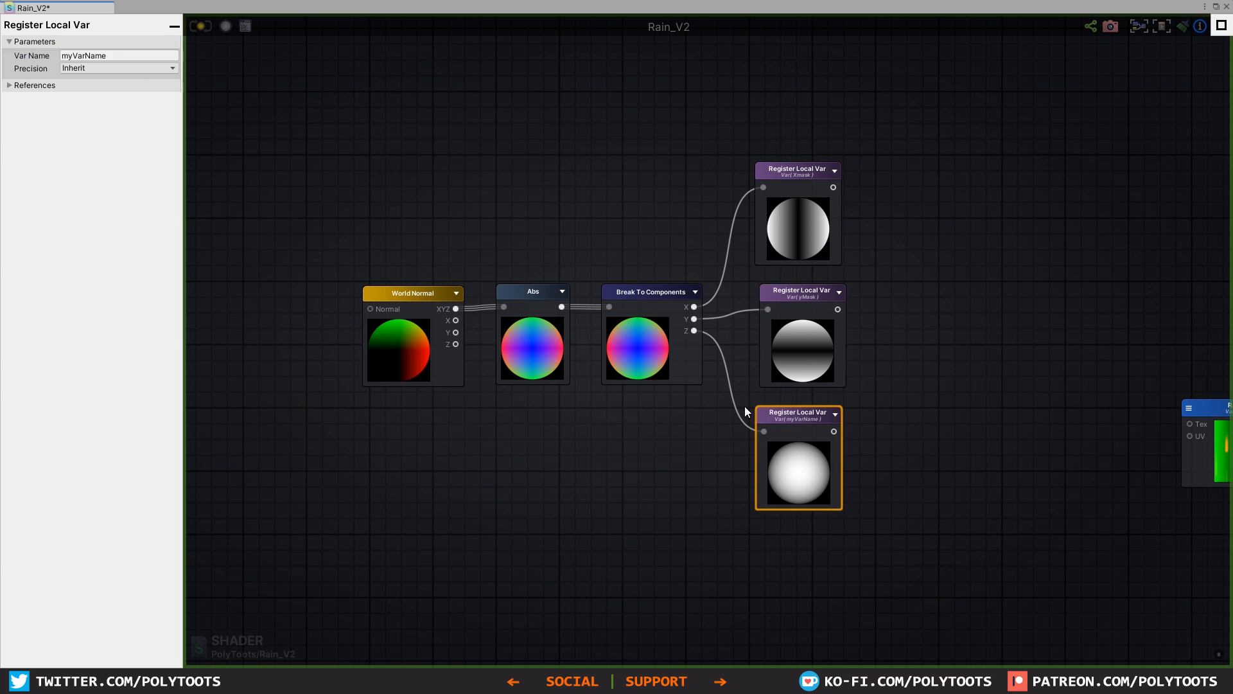
click(104, 57)
text(zMask)
Step: Rename the X component's local variable as xMask to match the spelling of the other two
click(765, 176)
click(91, 57)
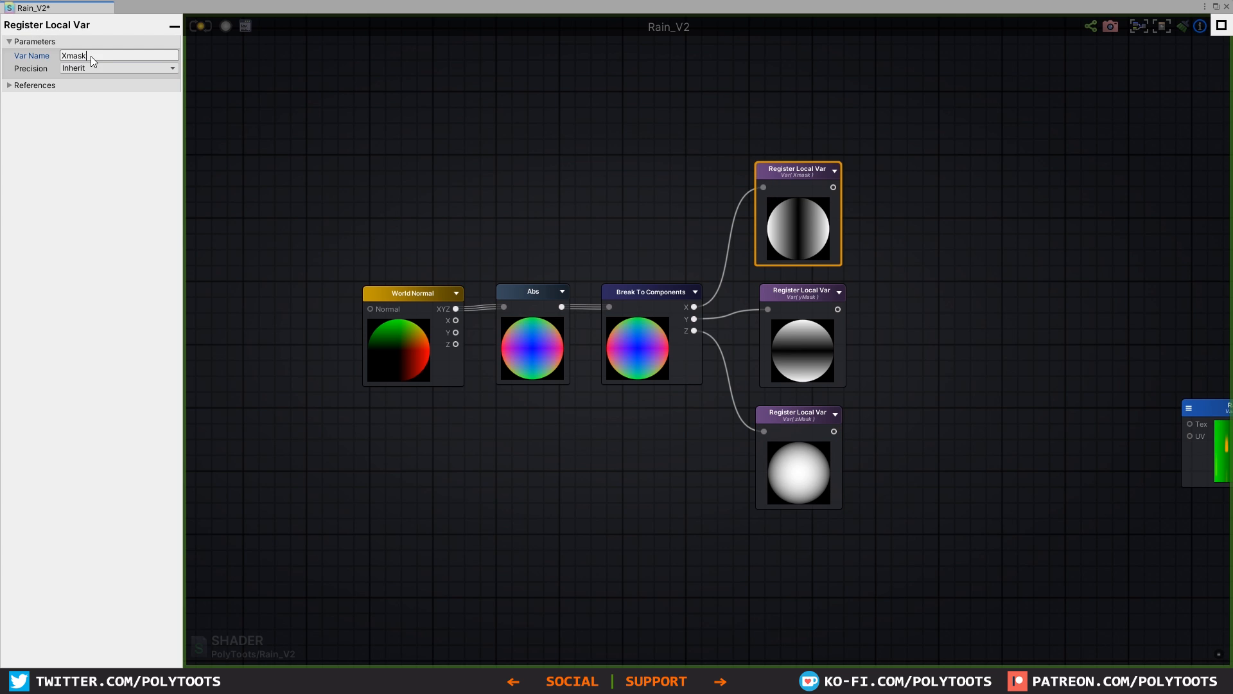
text(xM)
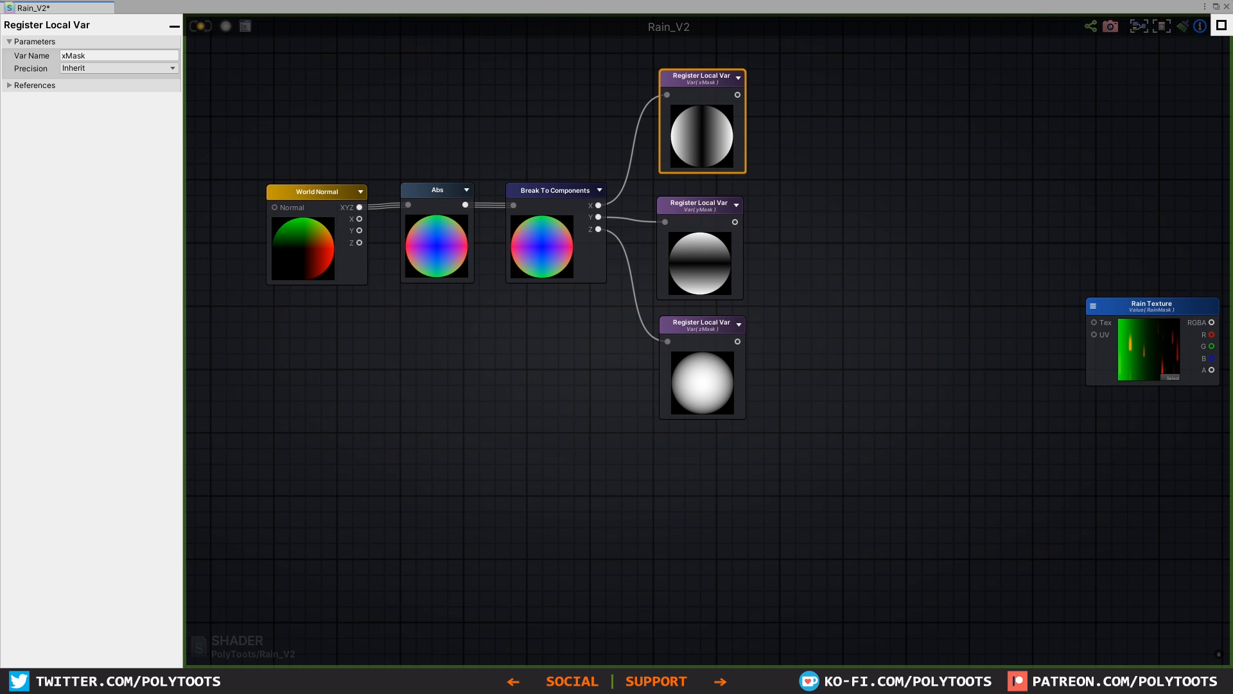
click(796, 233)
Step: Enclose the World Normal, Abs, Break To Components and three Register Local Var nodes in a comment frame titled "Mask Gen"
scroll(796, 234, down, 3)
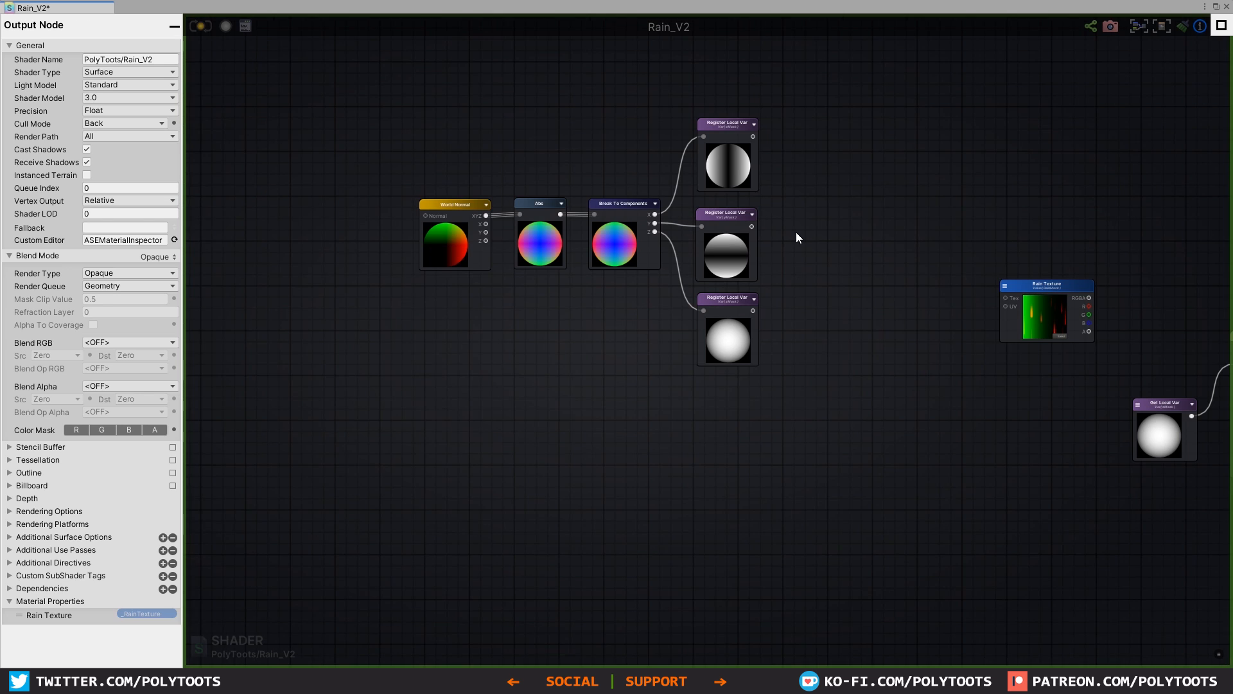
drag(850, 95, 450, 355)
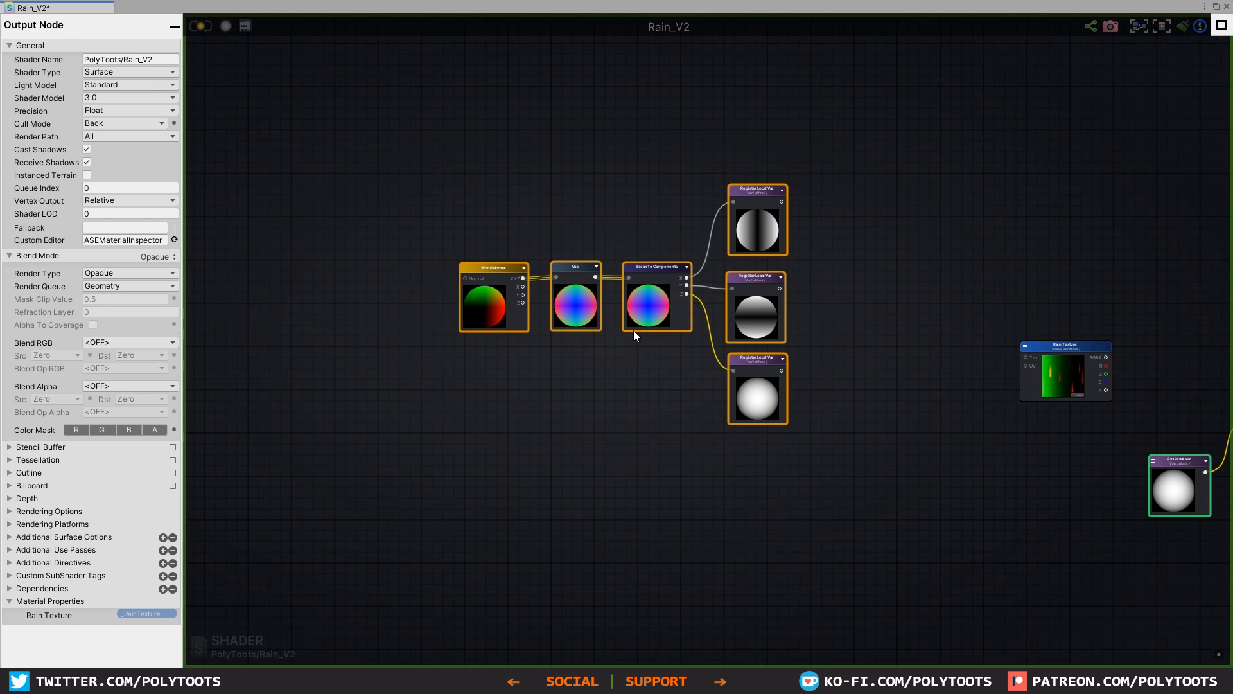
key(c)
click(573, 188)
click(542, 173)
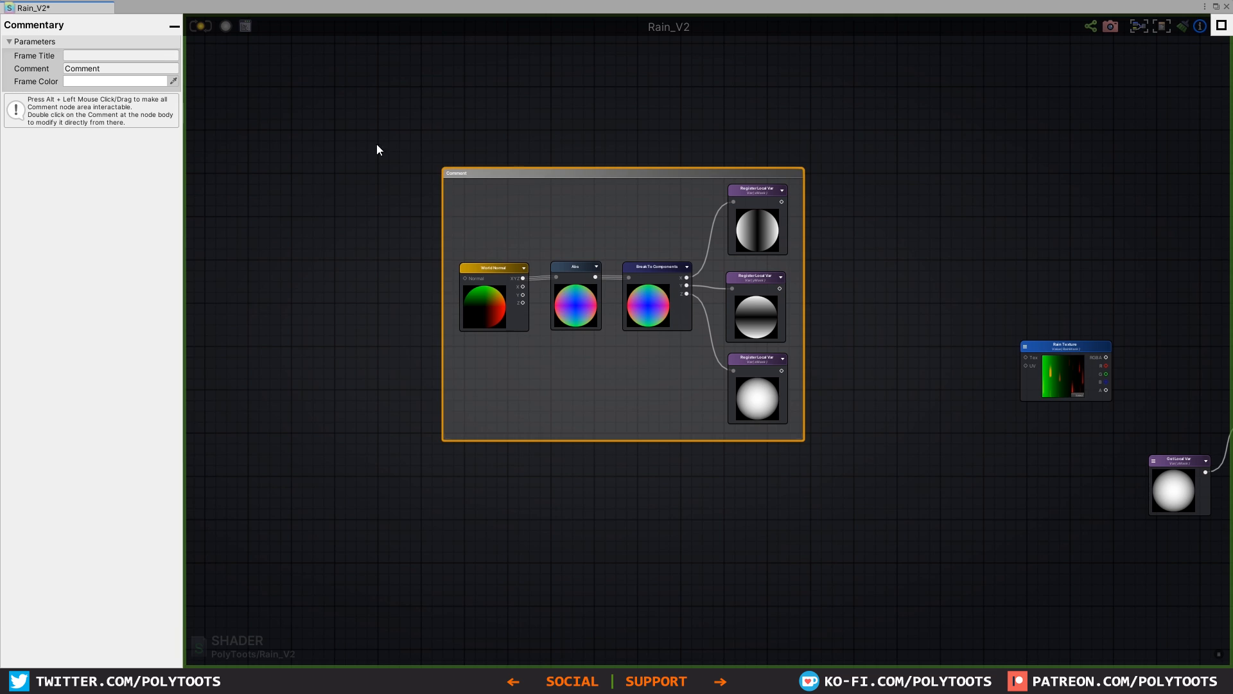
click(143, 56)
text(Mask)
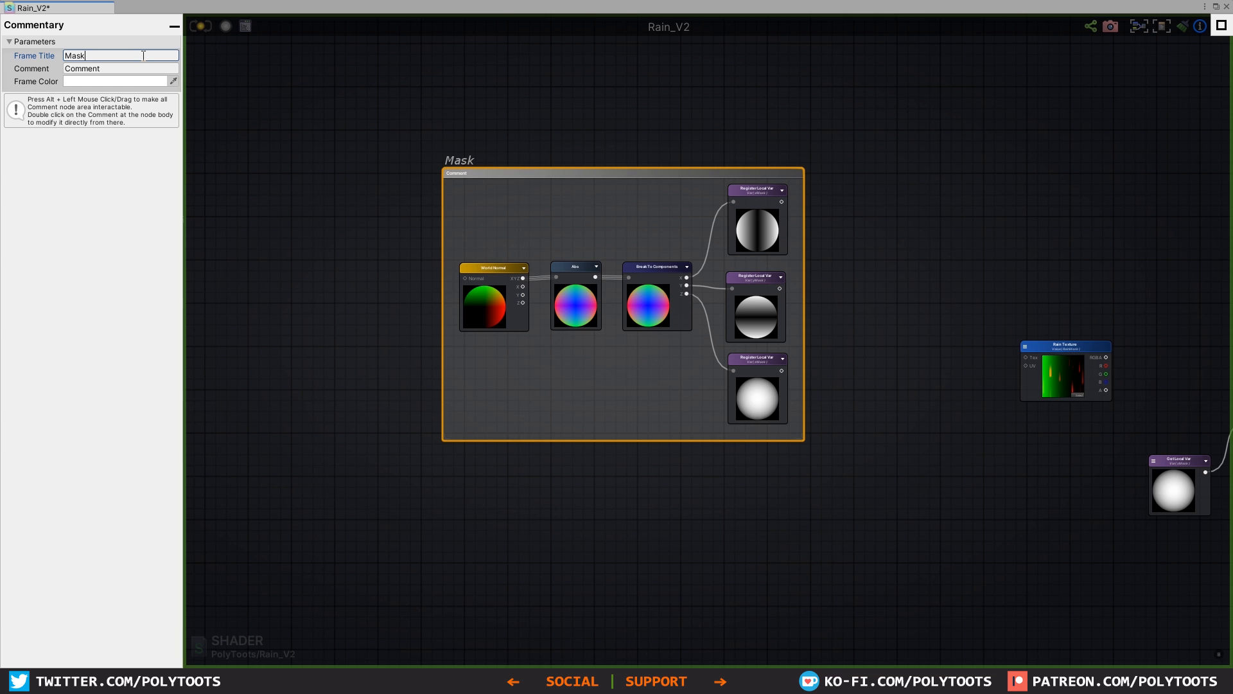
text( Gen)
click(322, 193)
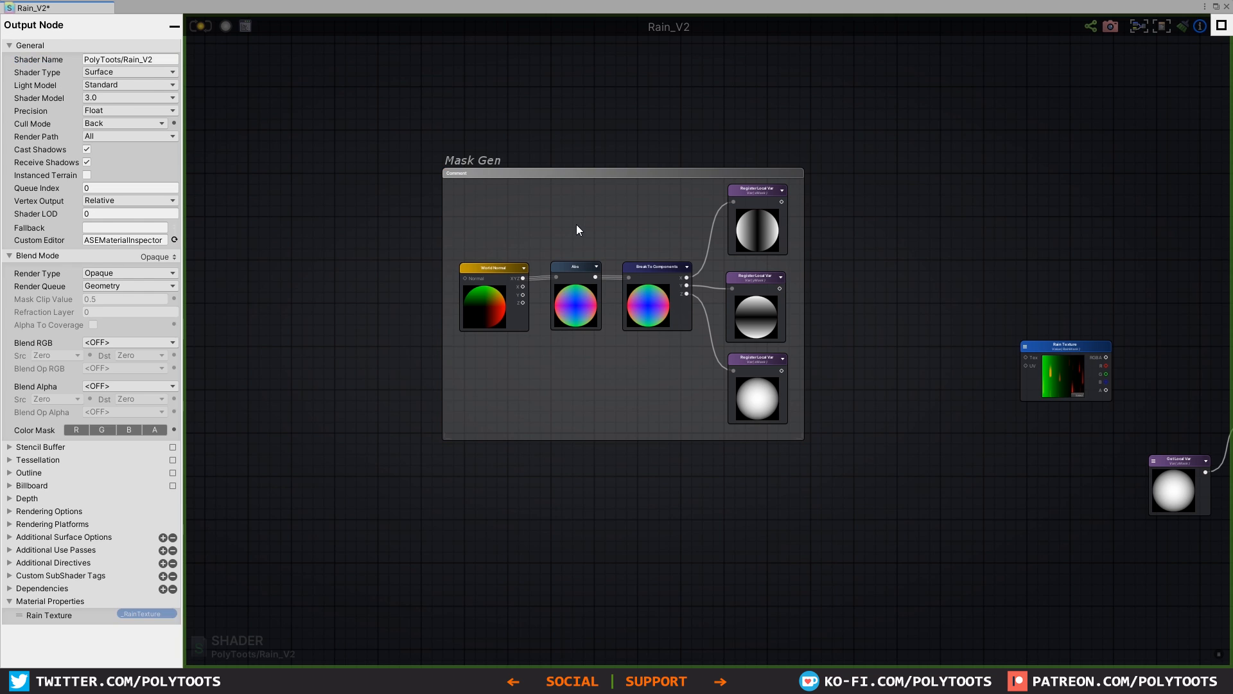
Step: Move the Rain Texture node to an empty area of the graph with free space before it
click(530, 133)
click(1174, 124)
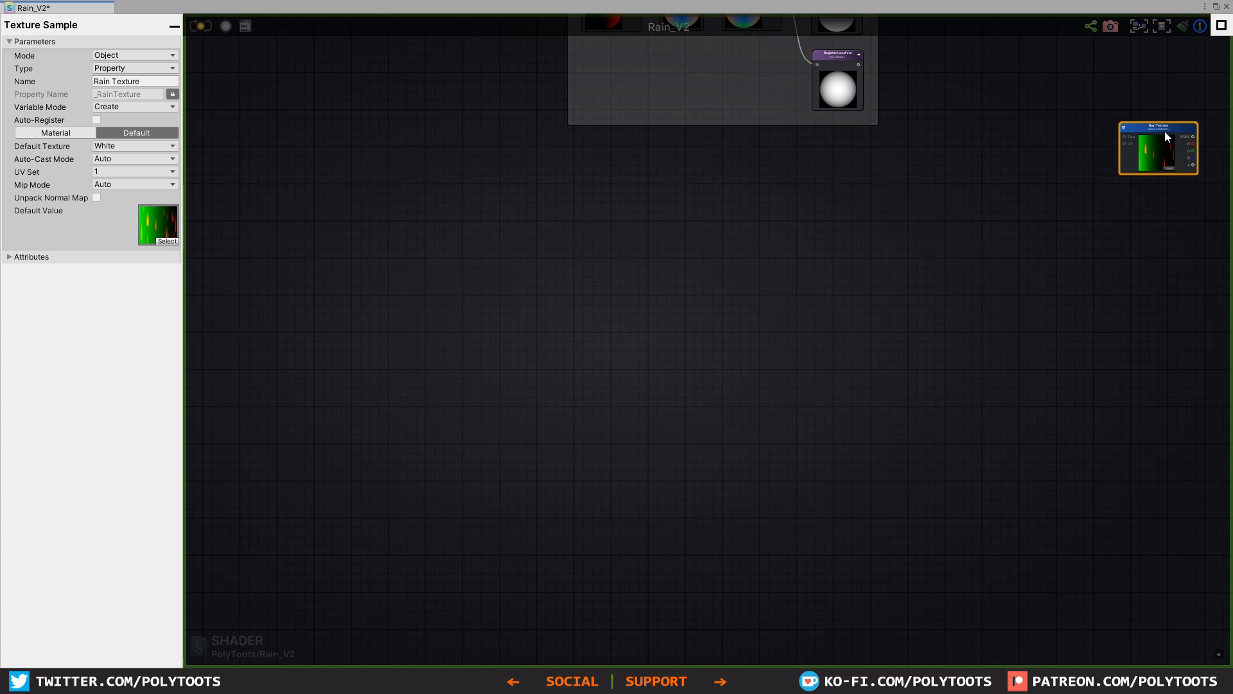
drag(1165, 131, 743, 331)
scroll(704, 377, up, 5)
scroll(657, 329, down, 4)
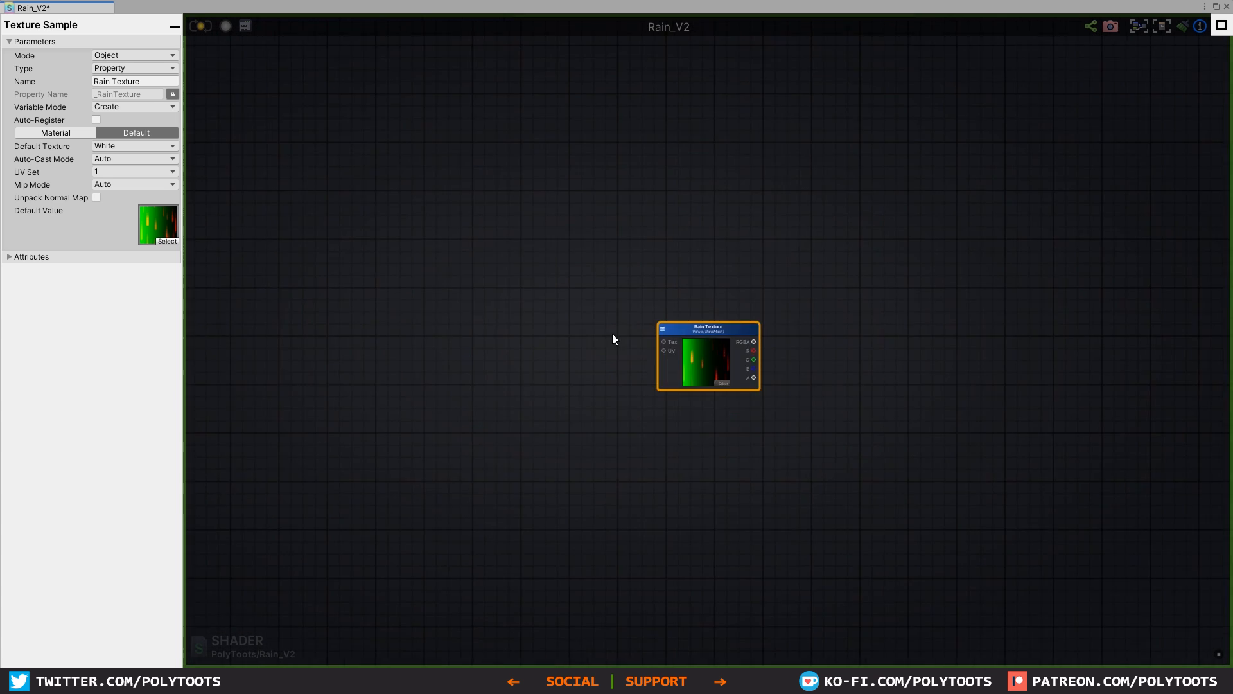
middle_drag(611, 333, 787, 345)
Step: Add a Vertex Position node in the empty space ahead of the Rain Texture node
scroll(737, 347, up, 1)
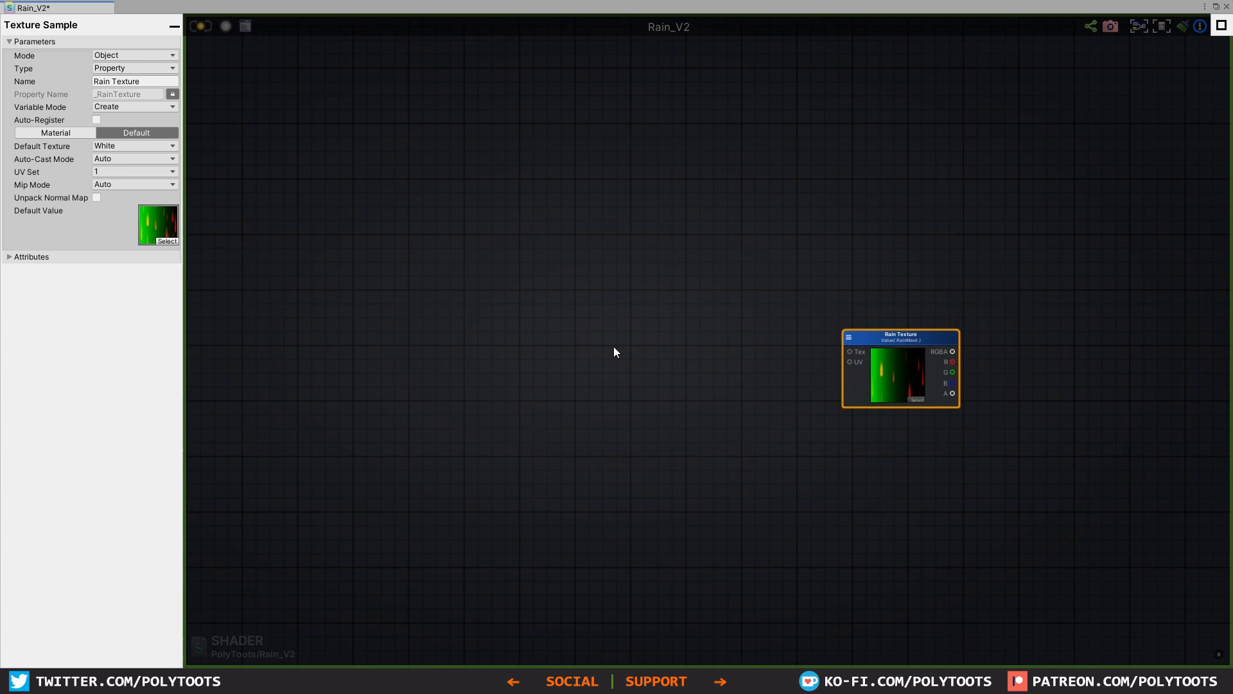
click(498, 346)
right_click(506, 350)
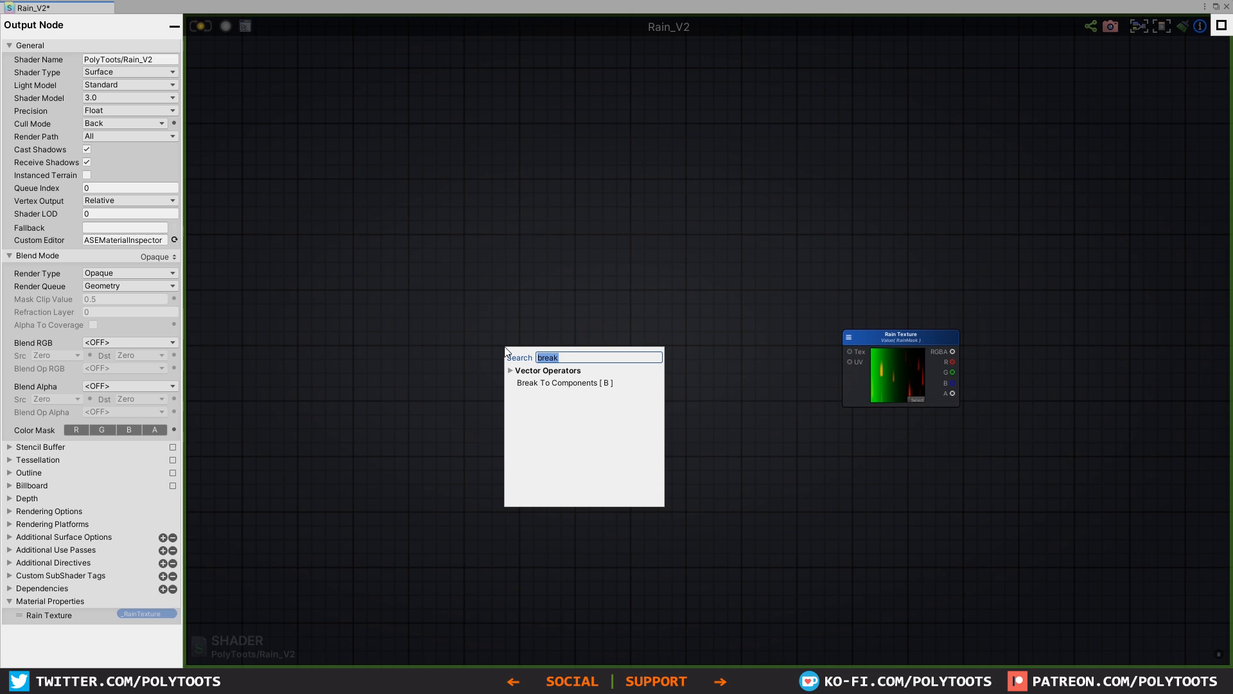
text(v)
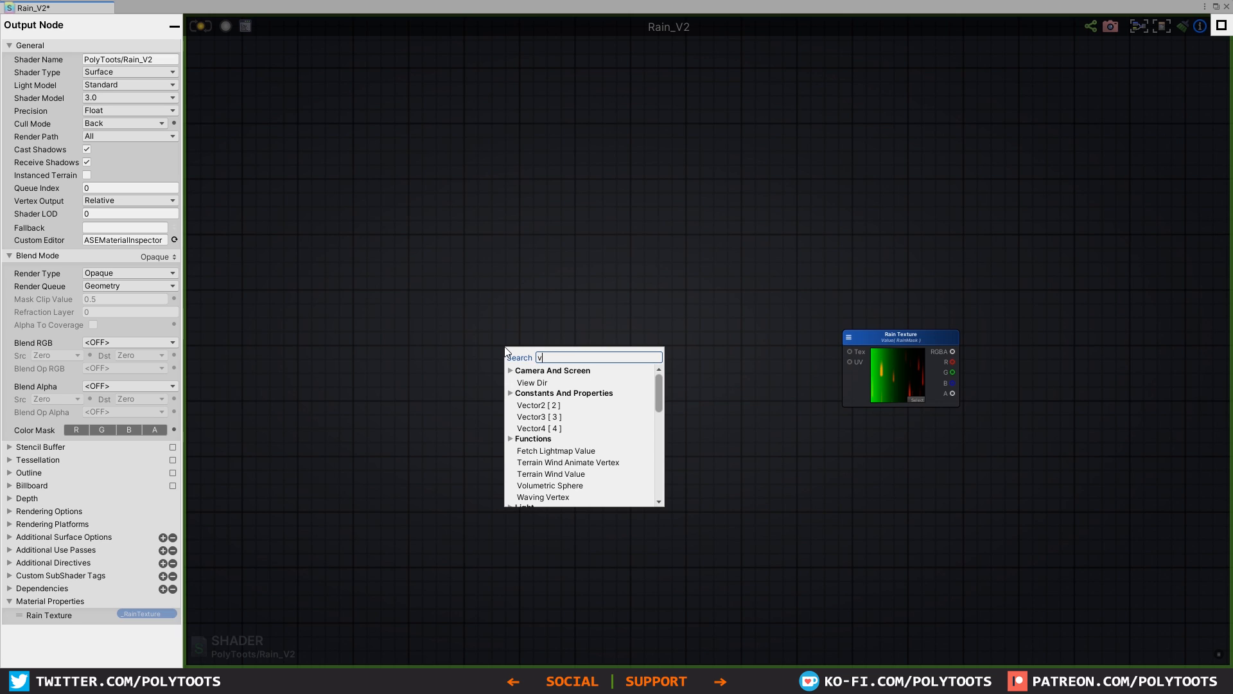
text(ertex pos)
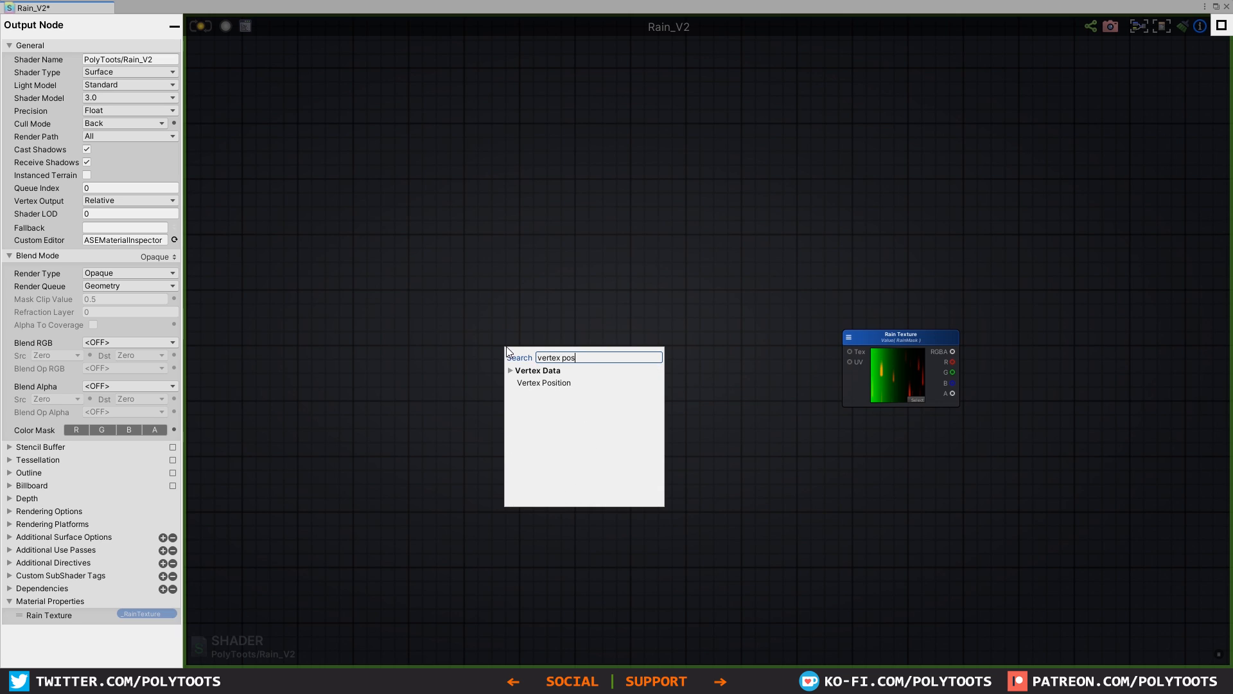
click(568, 385)
scroll(658, 376, up, 3)
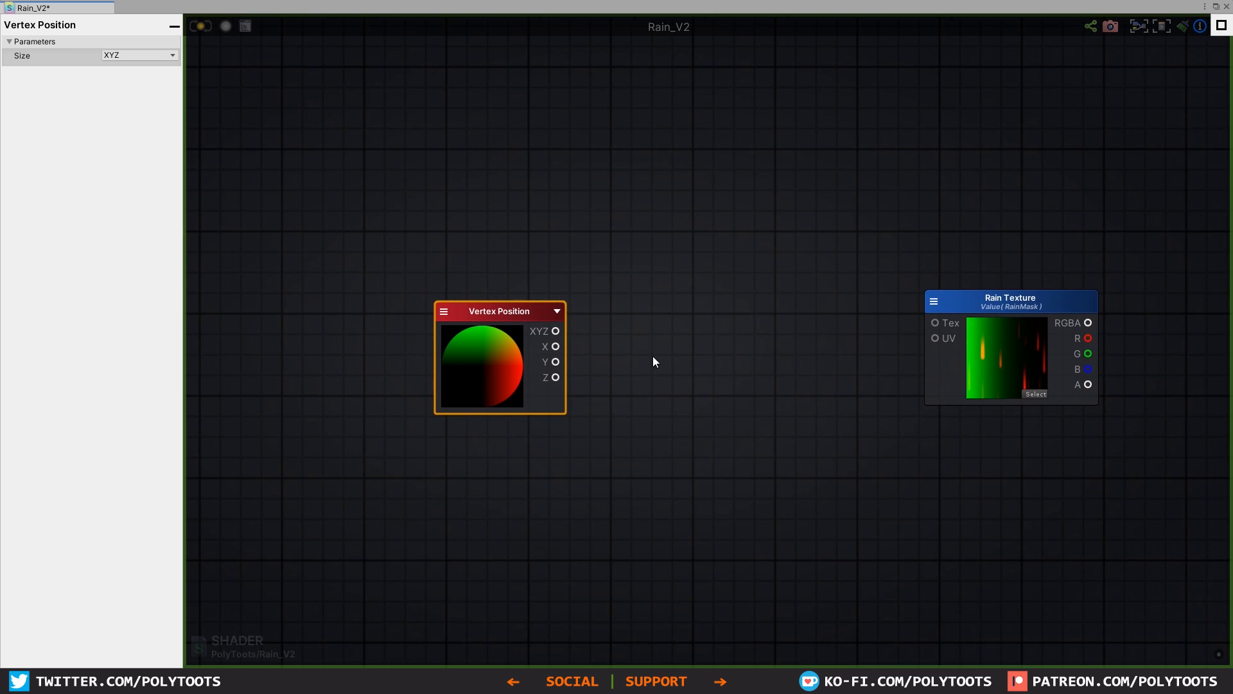
Step: Add a World To Object node between the Vertex Position and Rain Texture nodes
click(666, 360)
right_click(667, 359)
text(world to object)
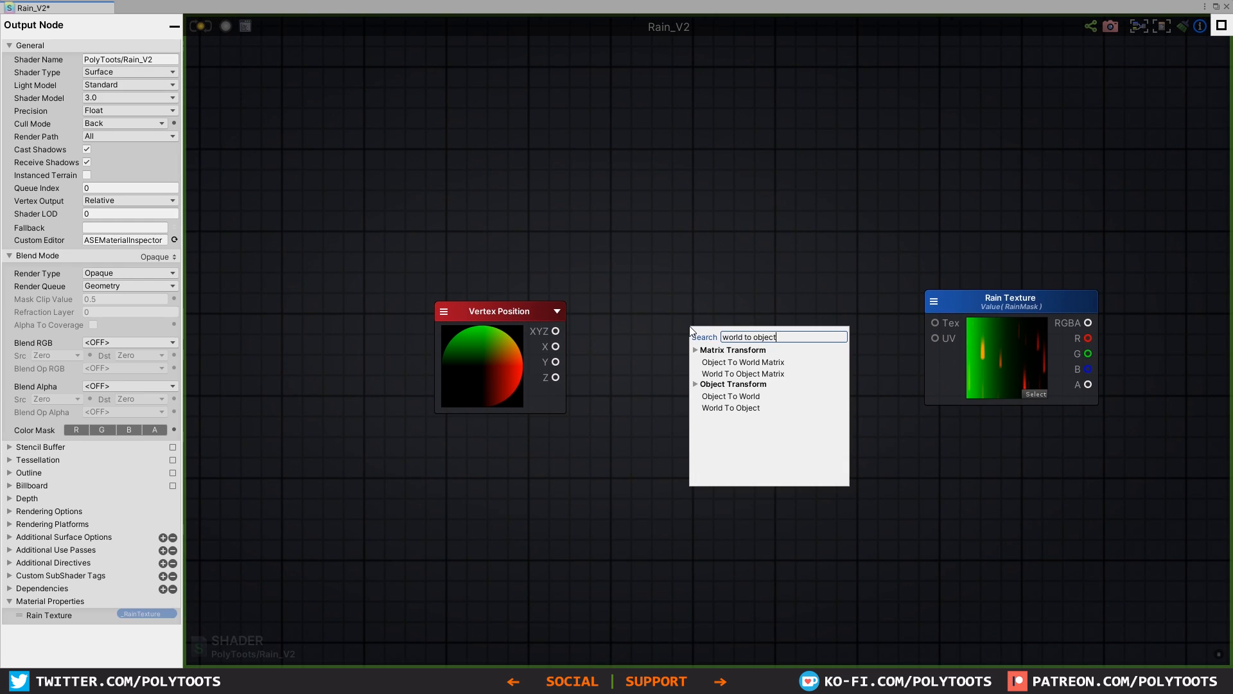
click(722, 409)
drag(726, 337, 688, 308)
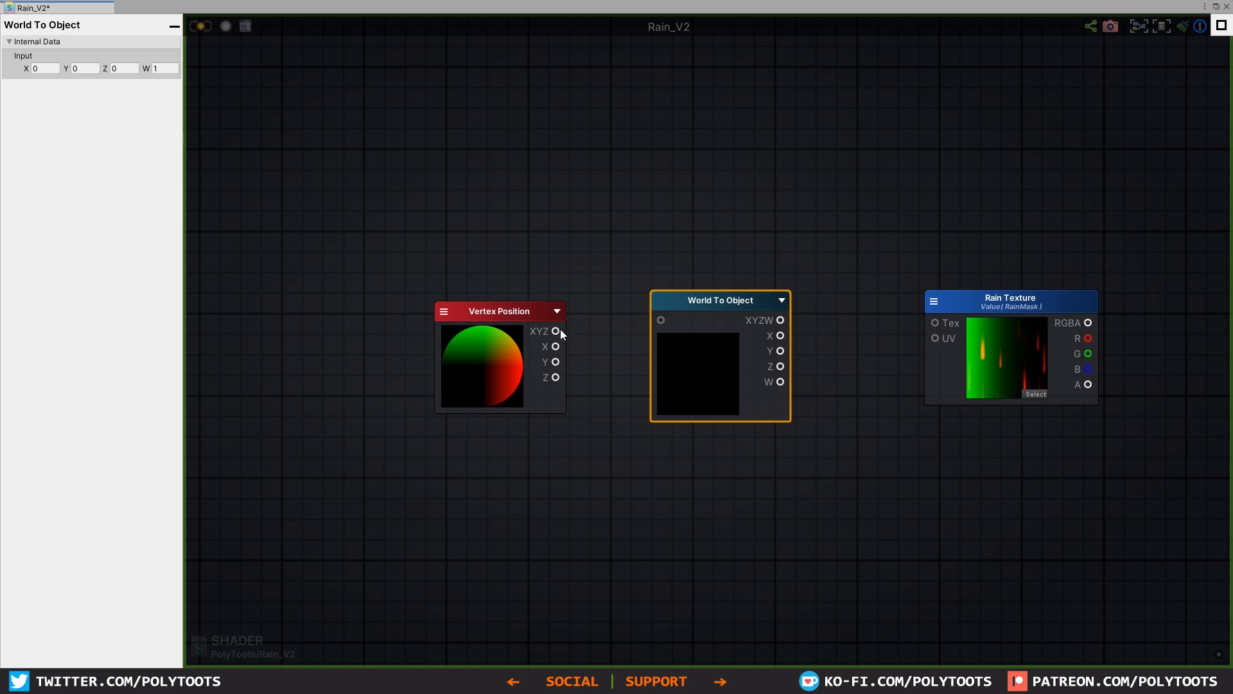
Step: Connect the Vertex Position XYZ output to World To Object and move both nodes farther from the Rain Texture node
drag(559, 331, 660, 320)
drag(675, 299, 633, 293)
drag(477, 272, 675, 343)
drag(679, 343, 578, 344)
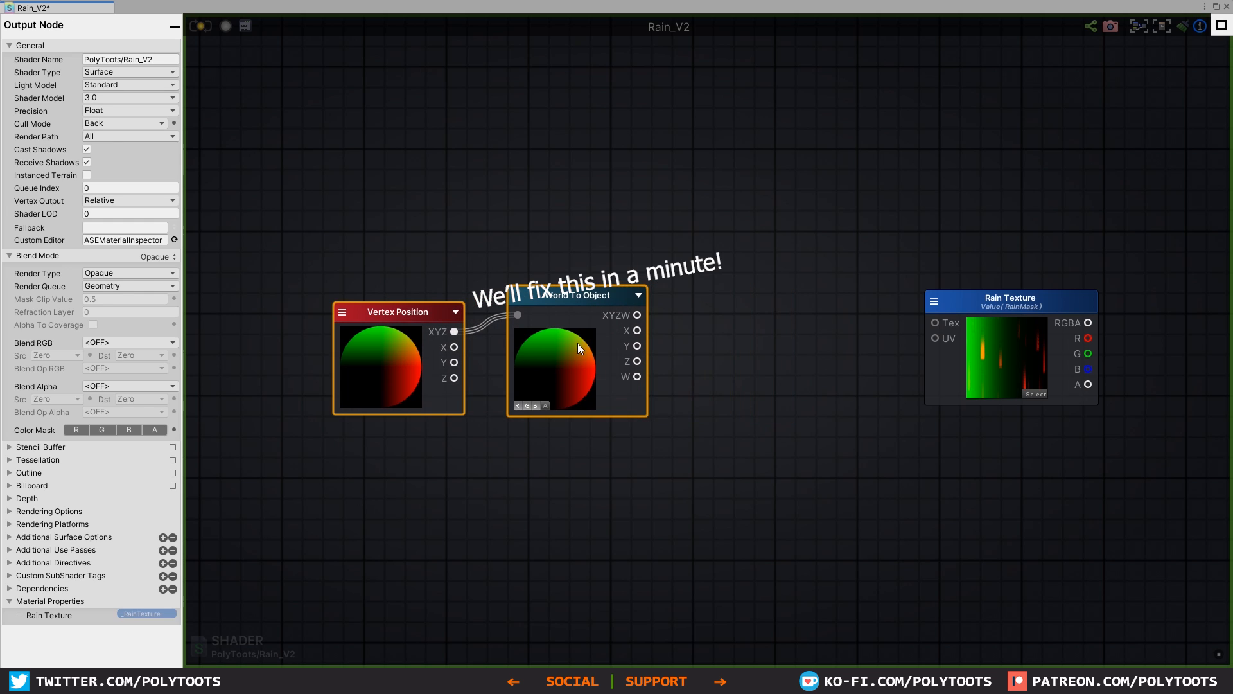
Step: Add an Append node after World To Object, set its output type to Vector2, and feed it the X and Y outputs
click(726, 334)
click(737, 354)
drag(737, 349, 727, 319)
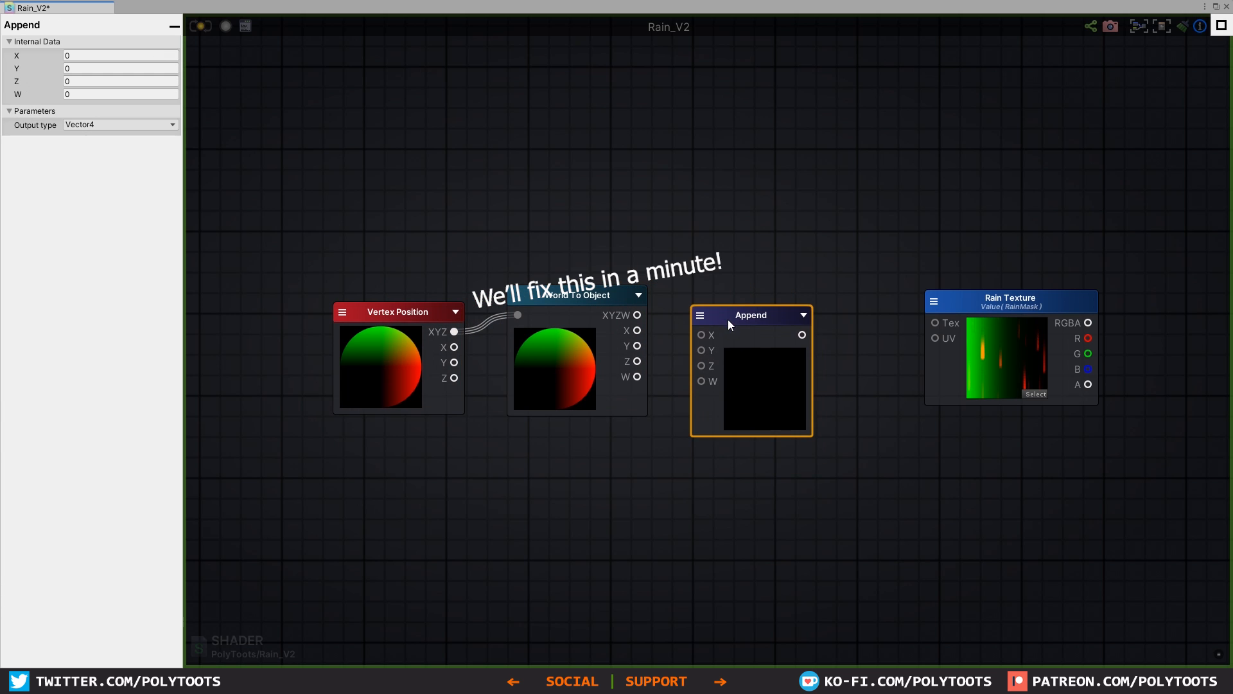
click(701, 317)
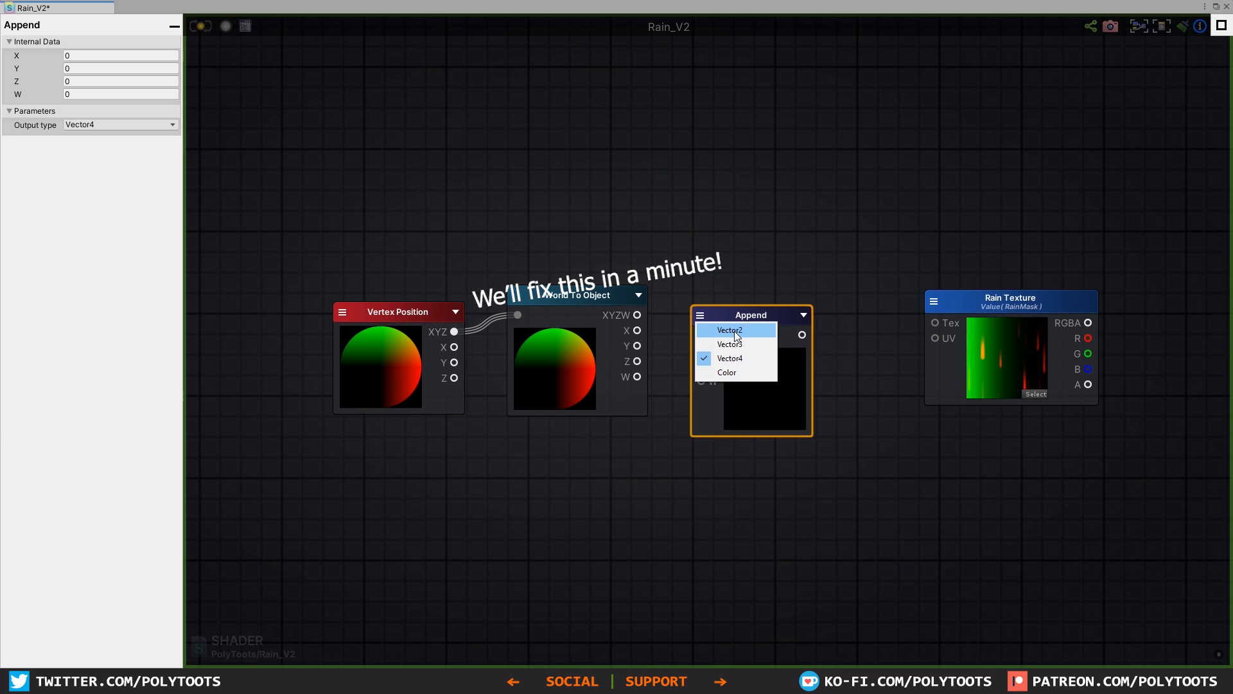
click(736, 335)
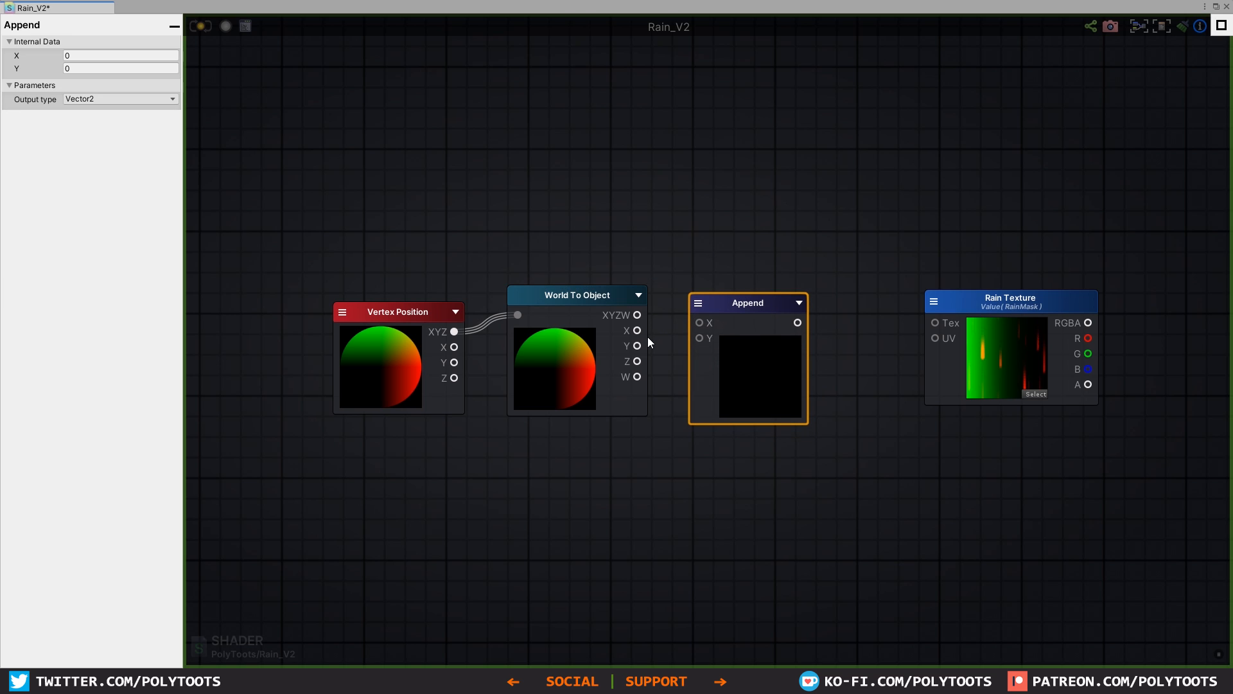
drag(637, 330, 700, 323)
drag(725, 313, 720, 310)
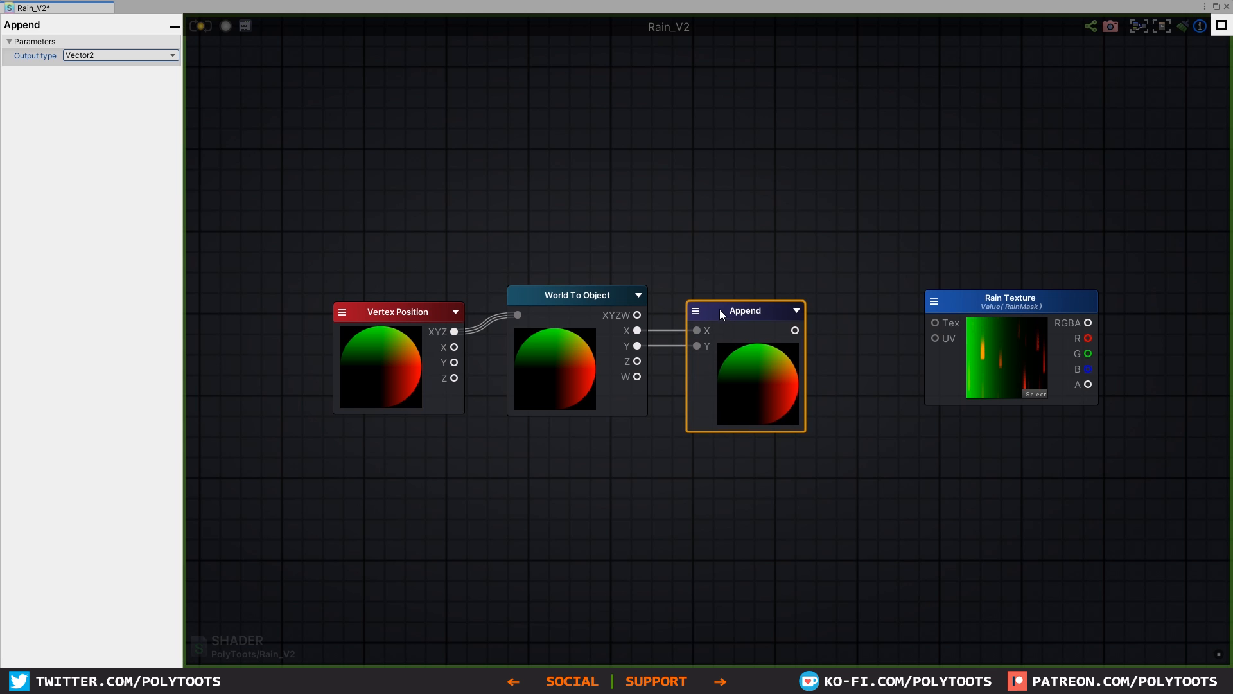
Step: Examine the cube's axes in the scene view with the Move tool to see how X and Y map onto its faces
click(1214, 8)
click(671, 494)
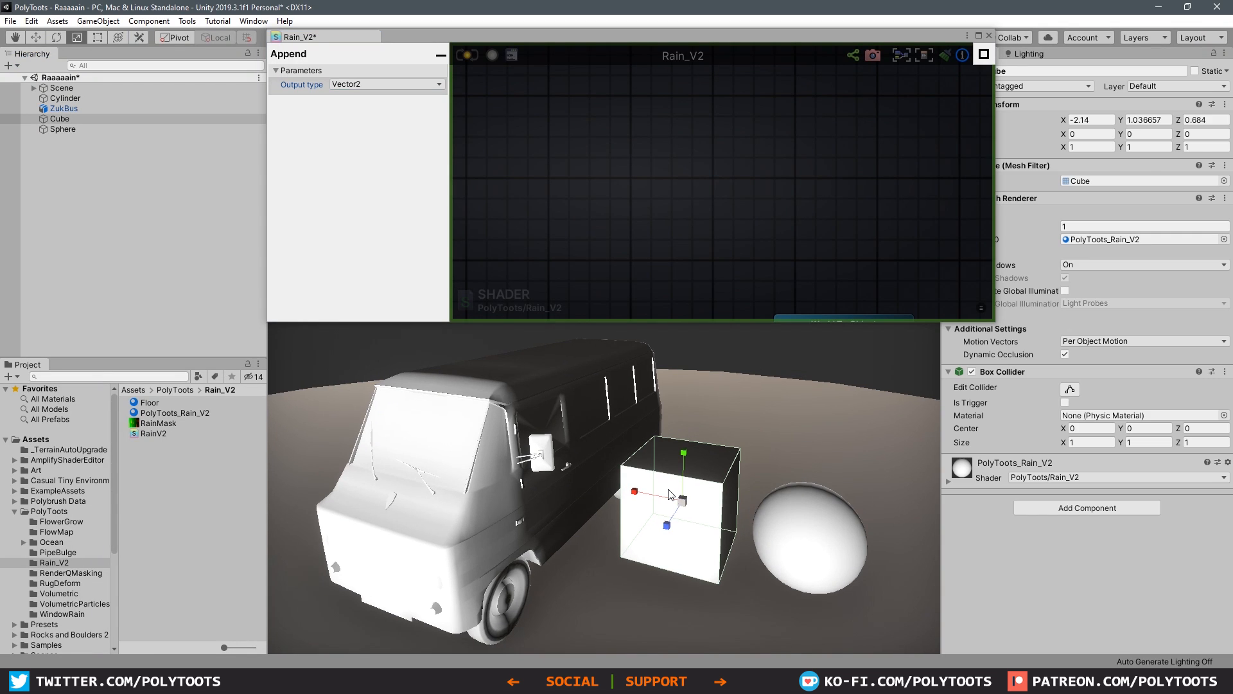
key(w)
scroll(670, 494, up, 2)
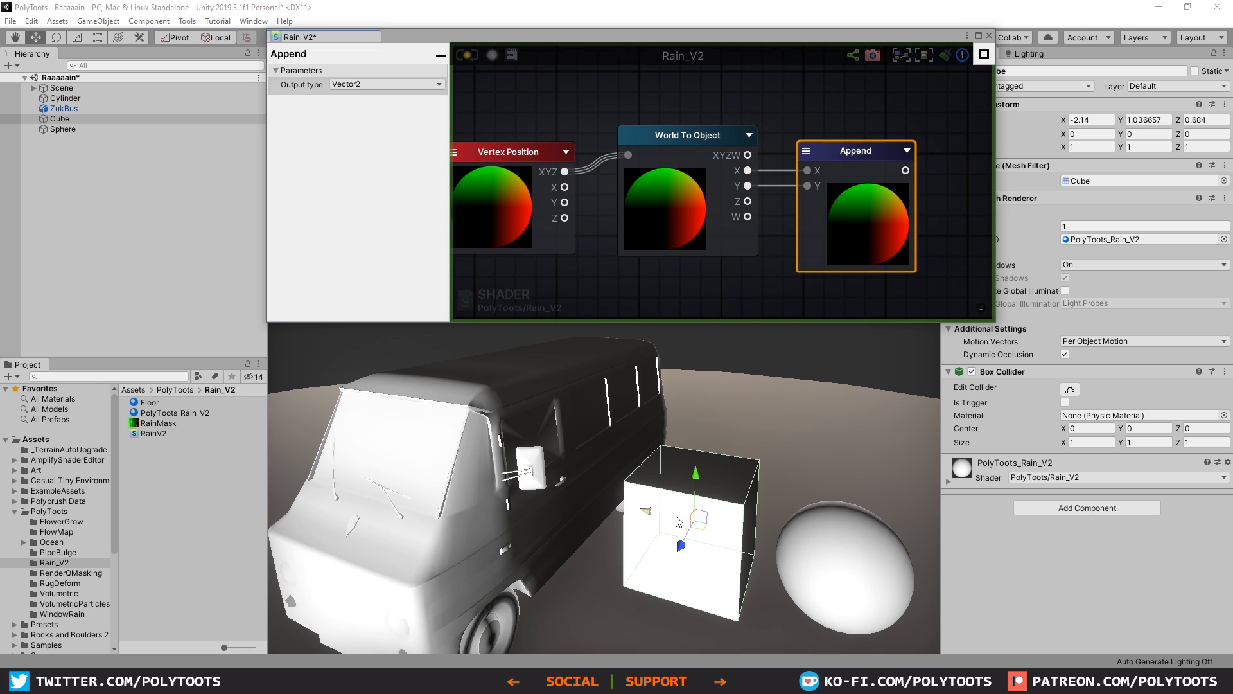
scroll(713, 508, up, 2)
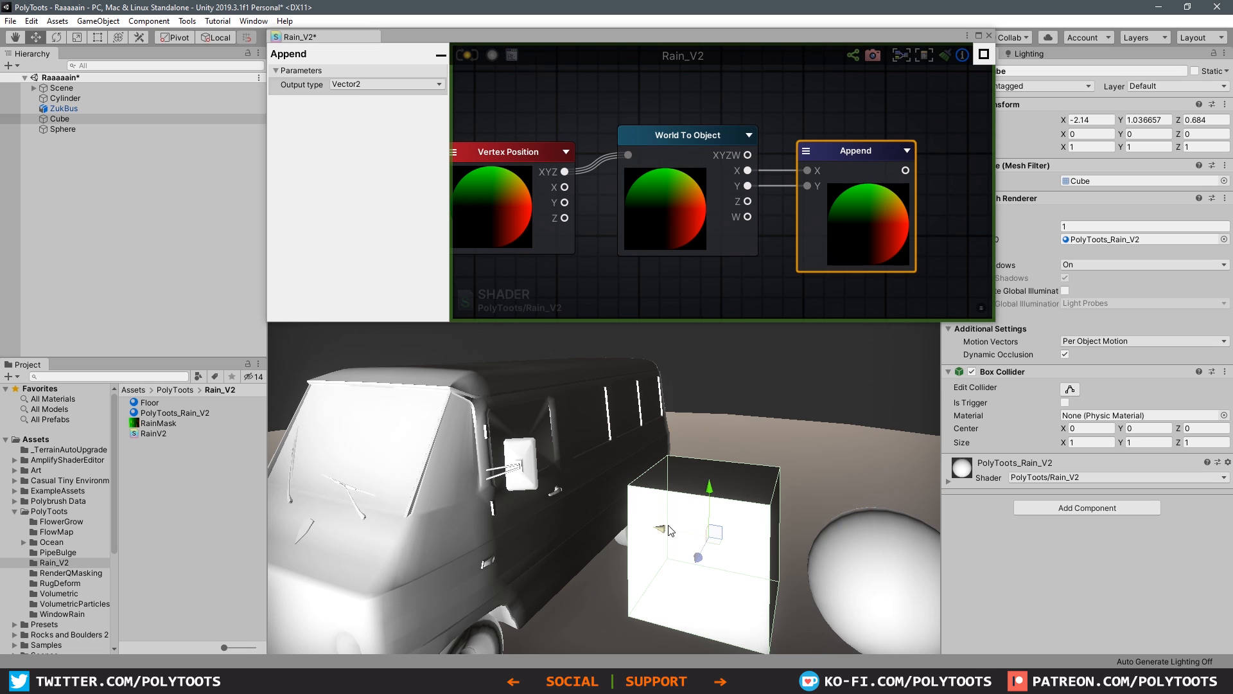
scroll(678, 536, up, 3)
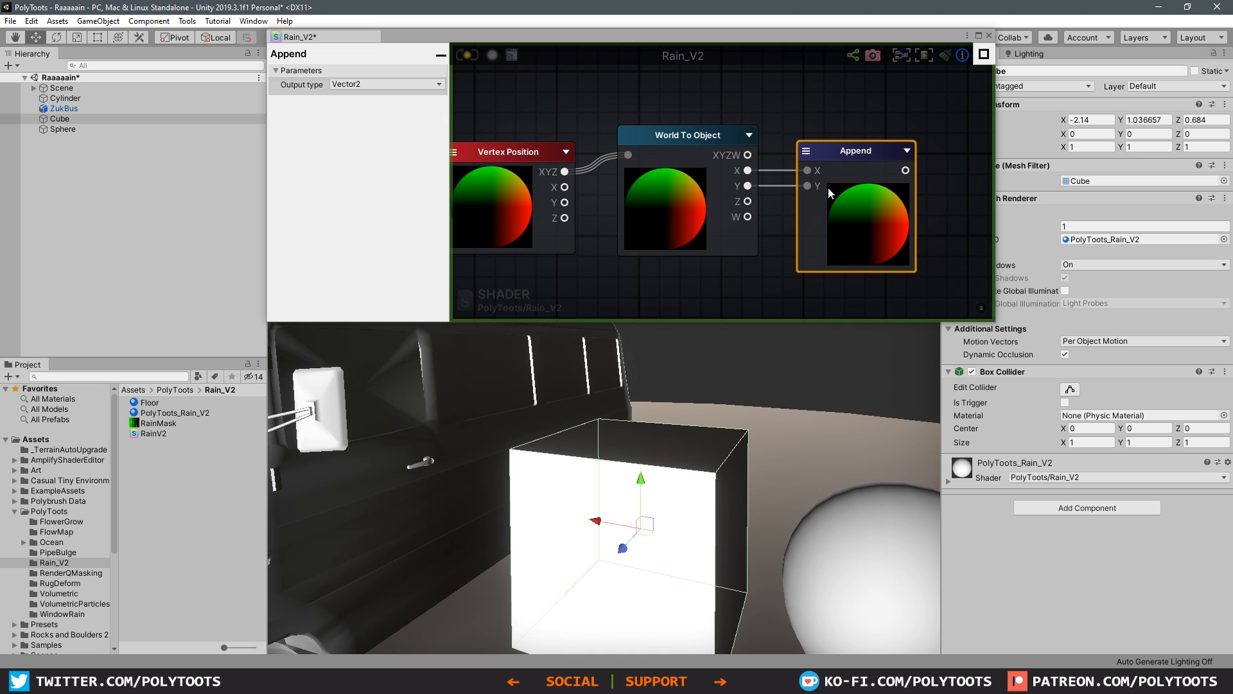
drag(868, 163, 867, 165)
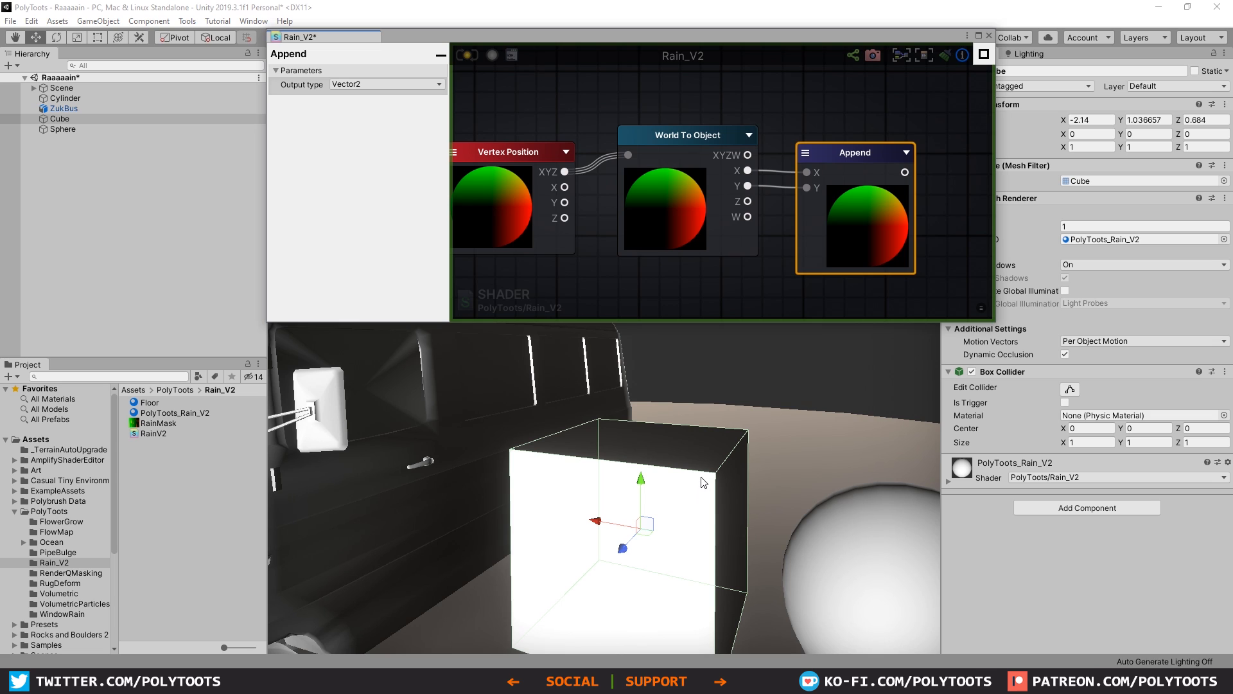
Step: Add a Multiply node between Append and Rain Texture, and connect the Append output to its B input
click(741, 284)
key(shift+space)
click(799, 268)
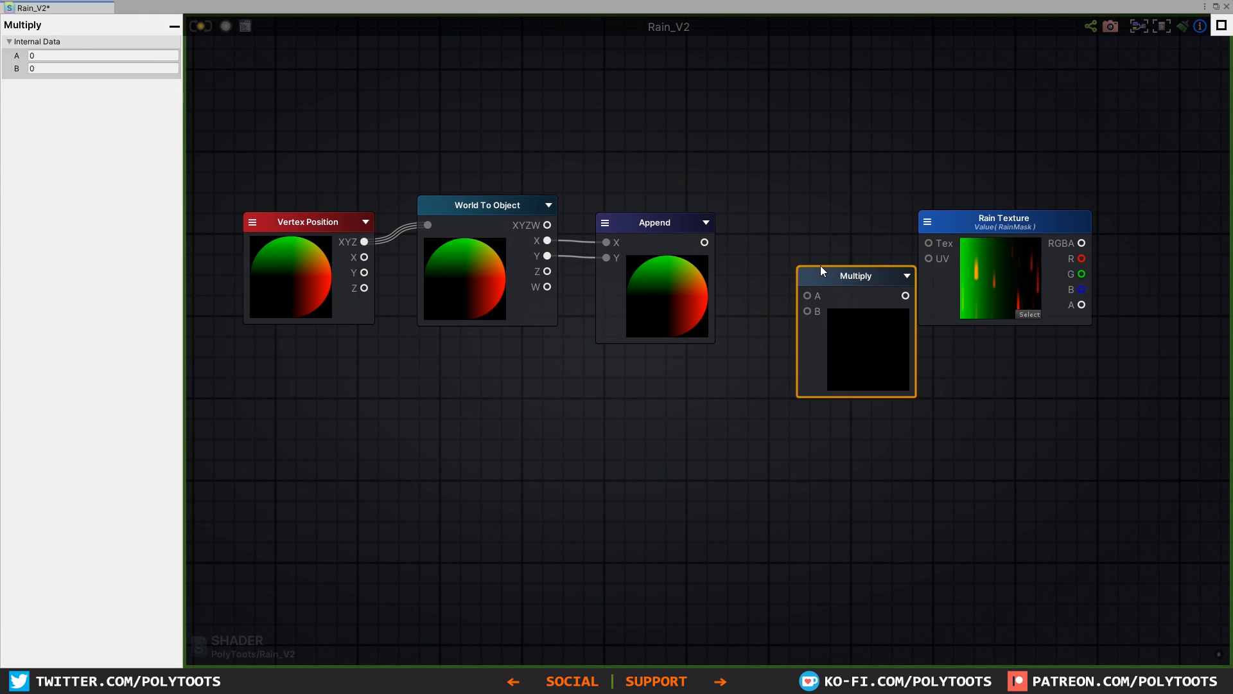
drag(820, 265, 807, 246)
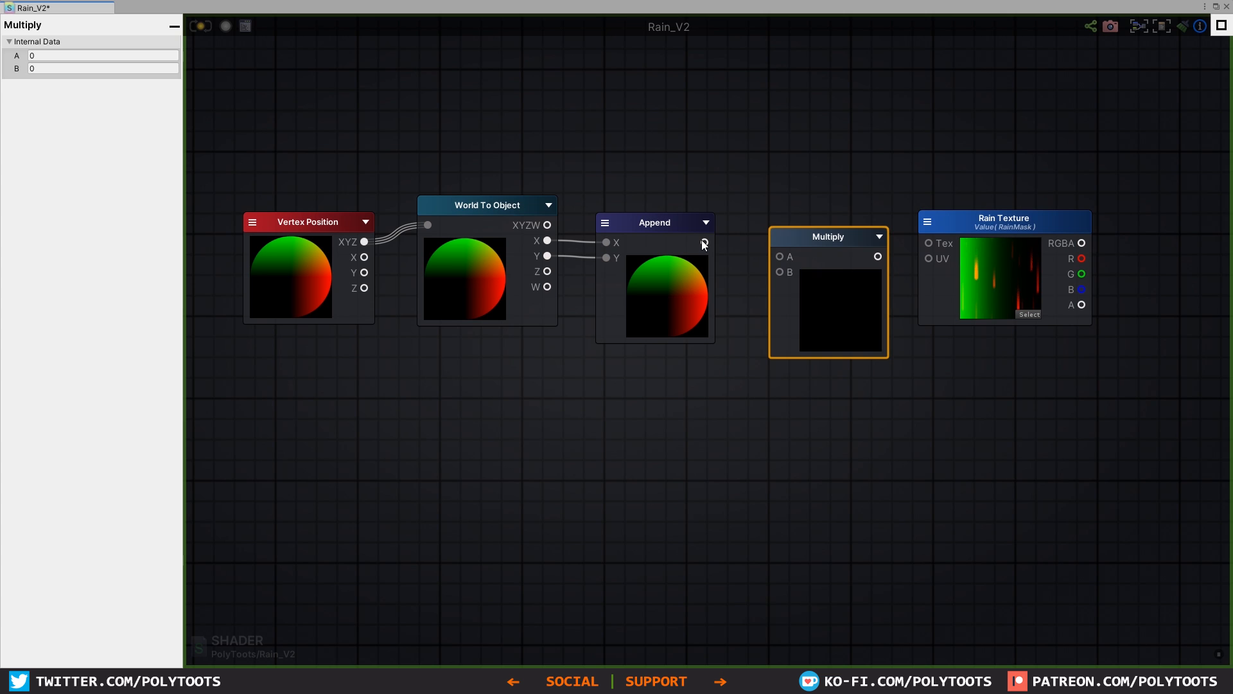
drag(704, 243, 765, 262)
alt+click(780, 286)
click(754, 264)
drag(803, 241, 794, 211)
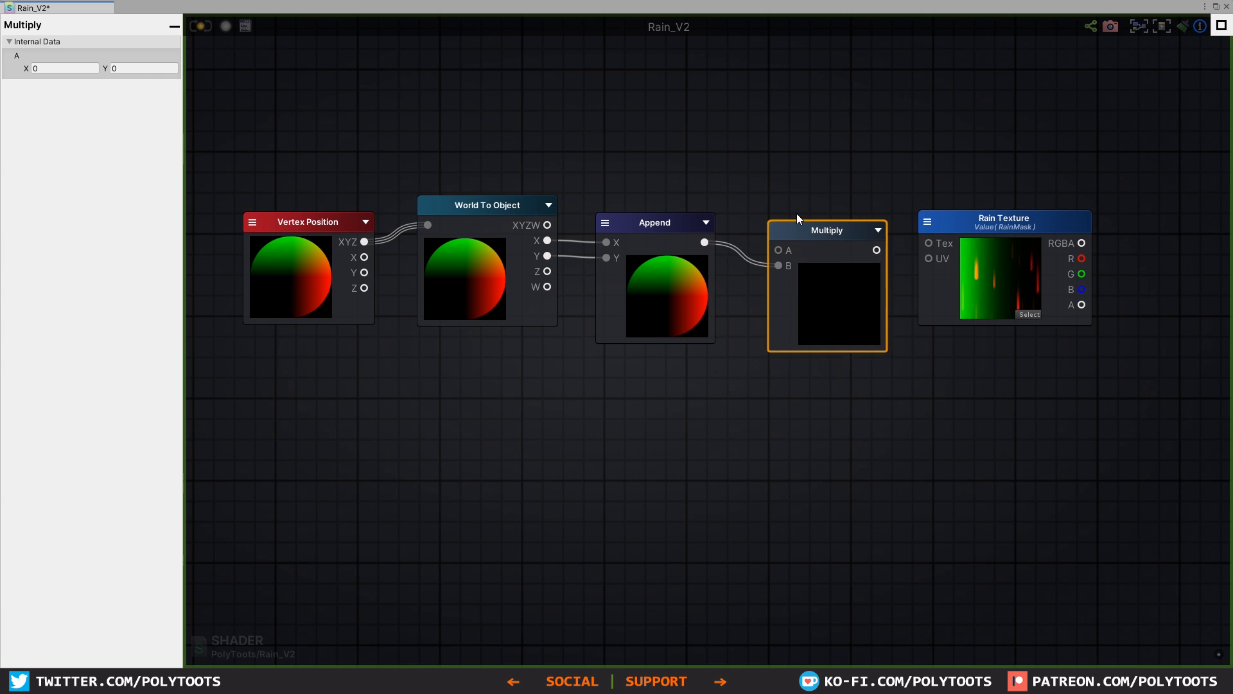
Step: Add a Vector2 node in the empty space above the Append node
middle_drag(758, 190, 819, 250)
click(711, 126)
key(2)
click(717, 133)
drag(731, 137, 683, 82)
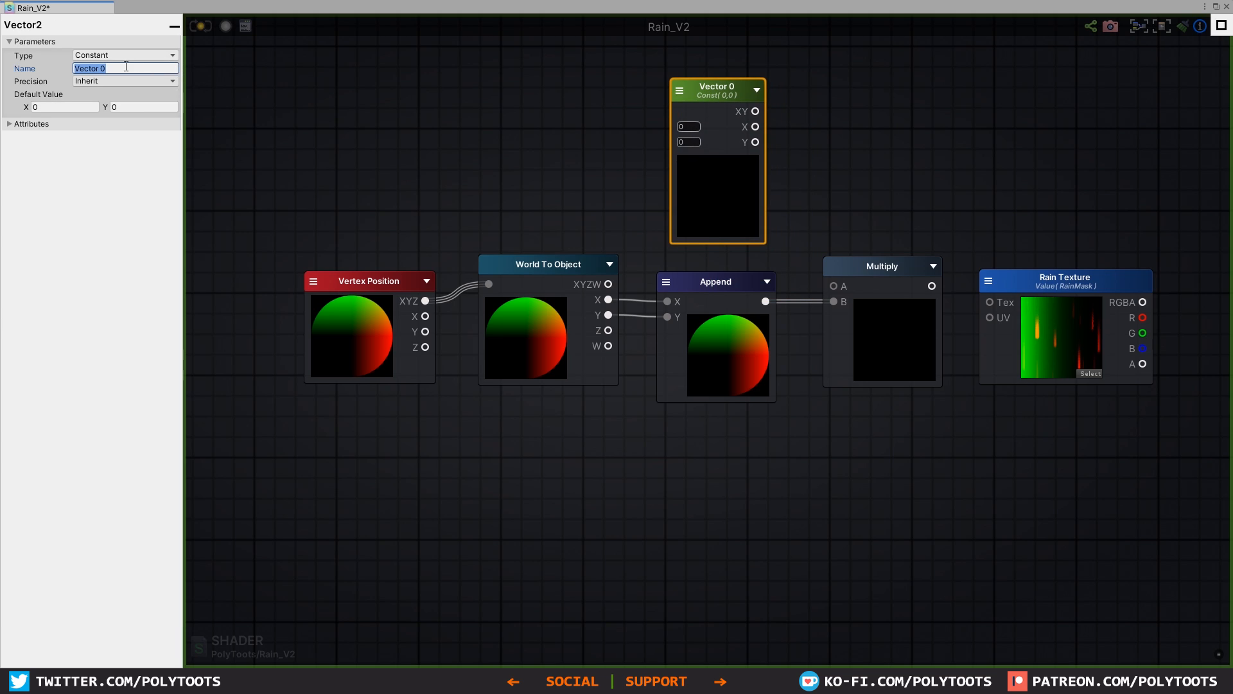
Step: Make the Vector2 a property named "Streak Tiling (XY)" with values 1, 1, and connect its XY output to Multiply's A input
click(126, 55)
click(122, 85)
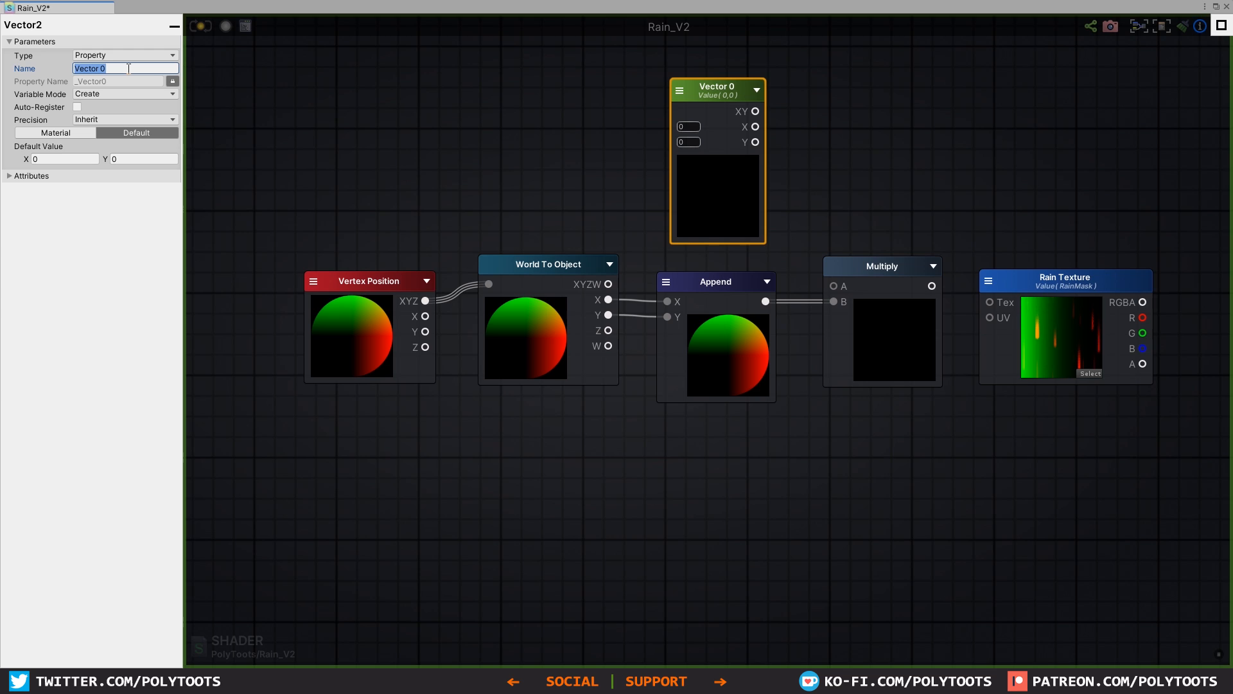
text(Streak Tiling (XY)
key(Return)
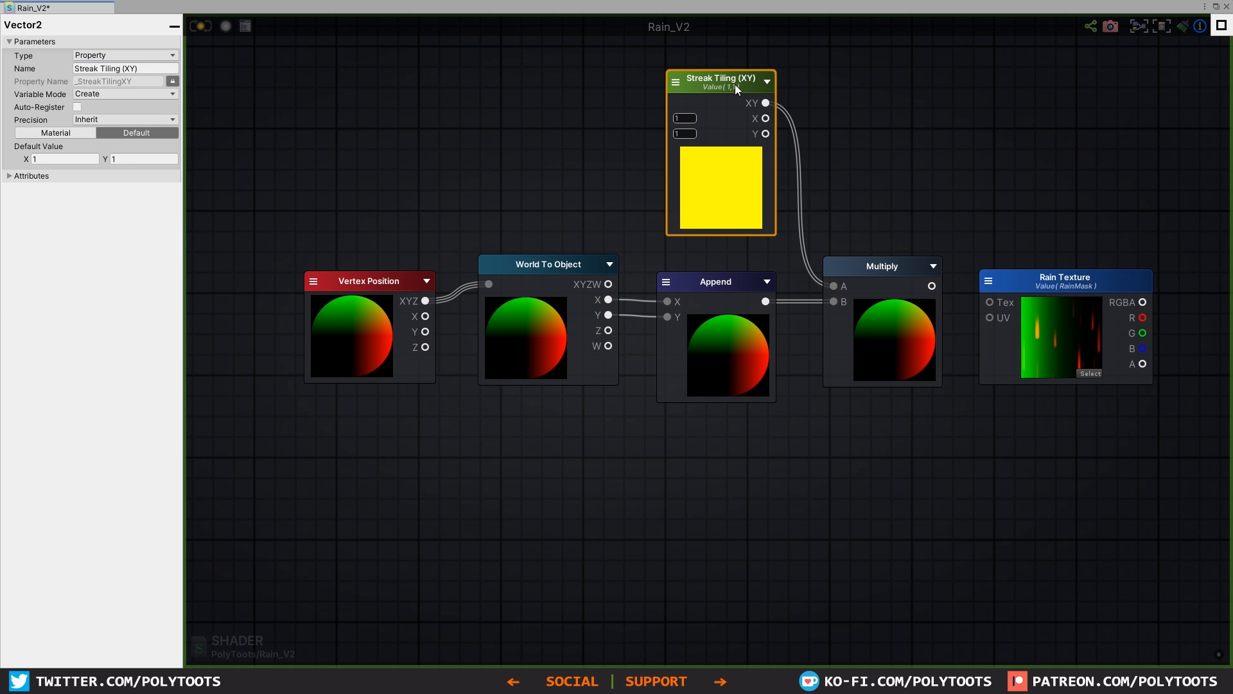
drag(735, 84, 733, 95)
drag(914, 270, 913, 269)
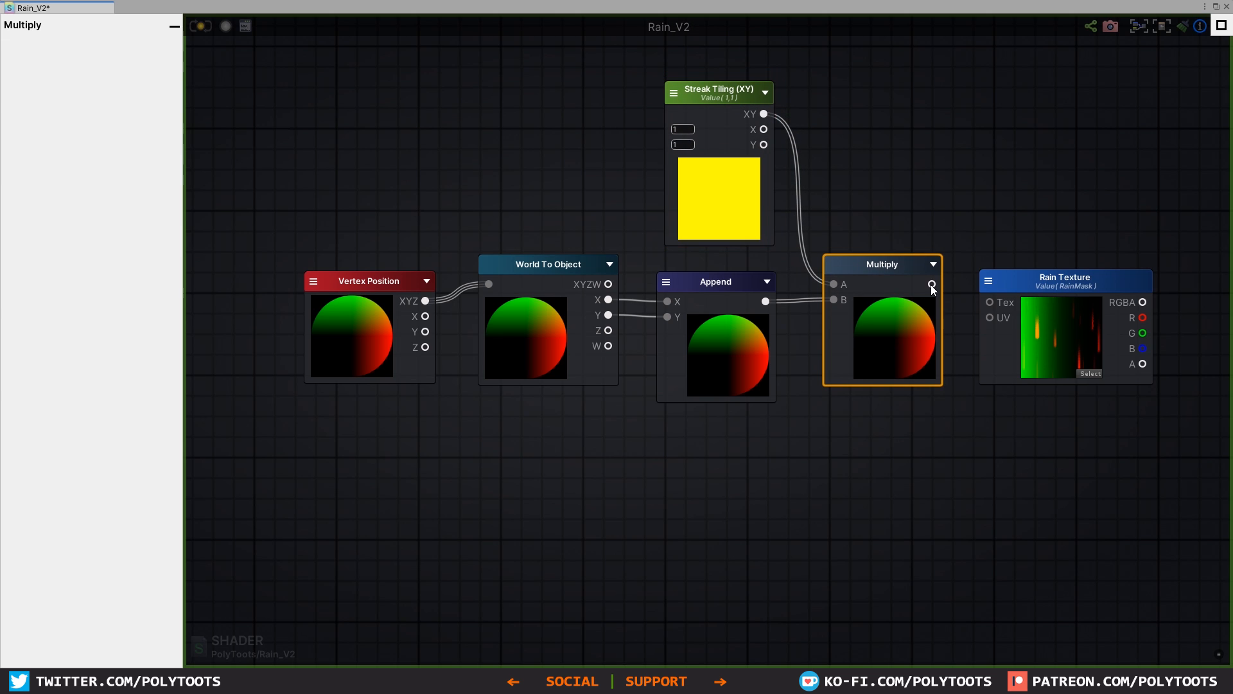
Step: Reposition the Rain Texture node after Multiply and connect the Multiply output to its UV input
middle_drag(984, 300, 731, 269)
drag(785, 252, 803, 243)
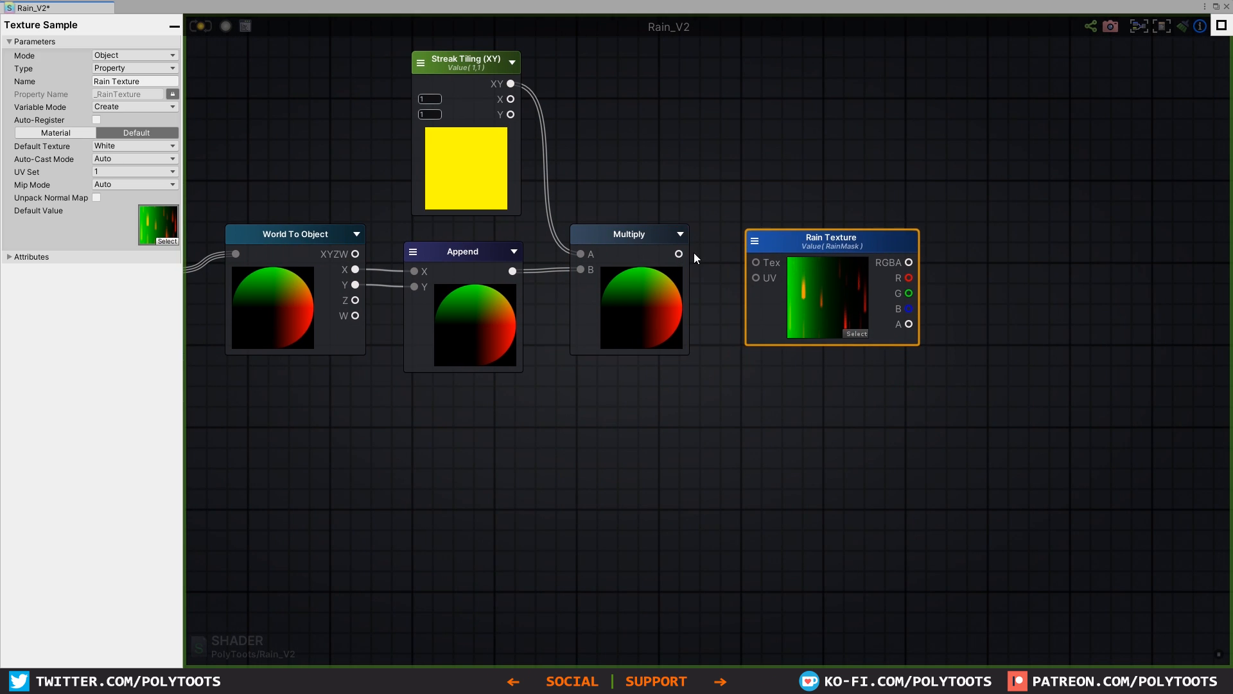
drag(679, 254, 756, 278)
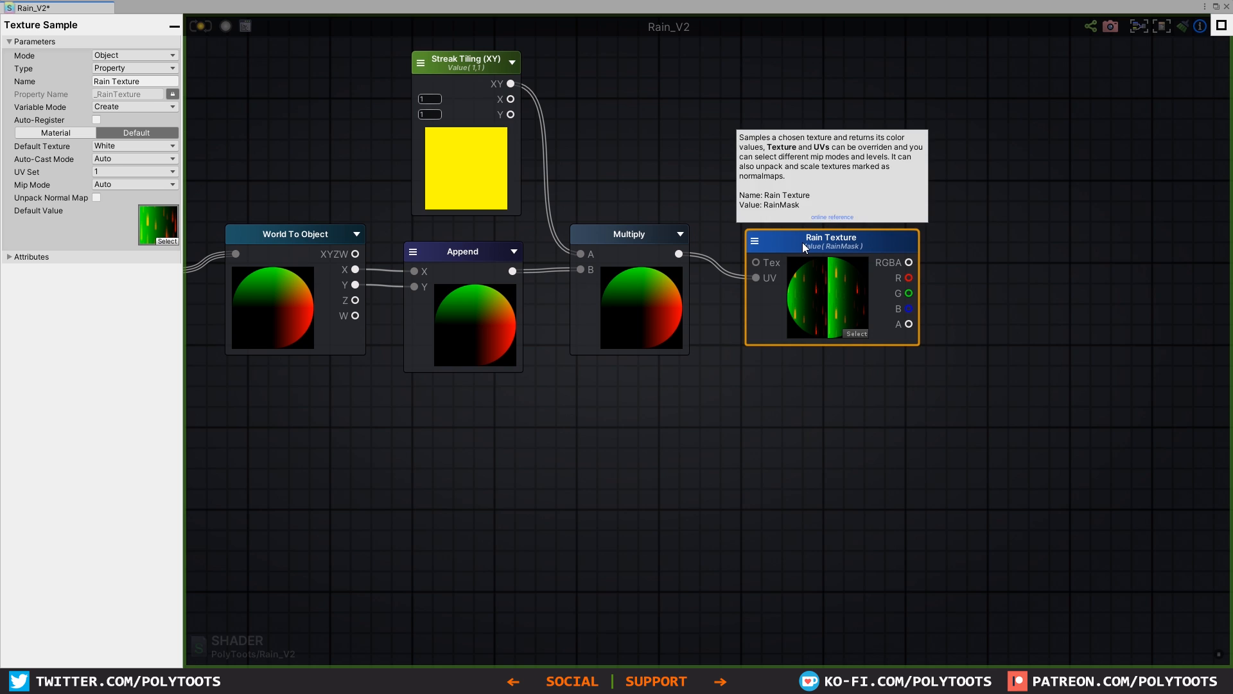
Step: Add a Register Local Var node in the free space after the Rain Texture node
click(996, 275)
middle_drag(995, 275, 919, 292)
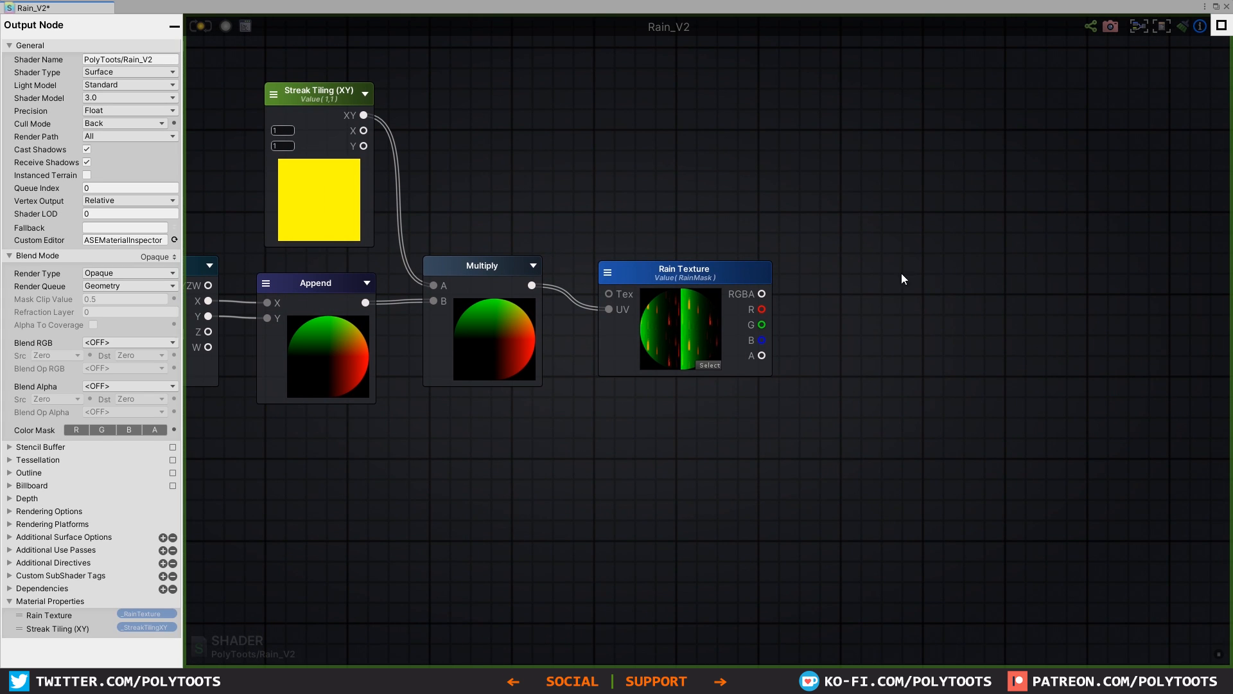
key(r)
click(904, 275)
drag(941, 286, 954, 272)
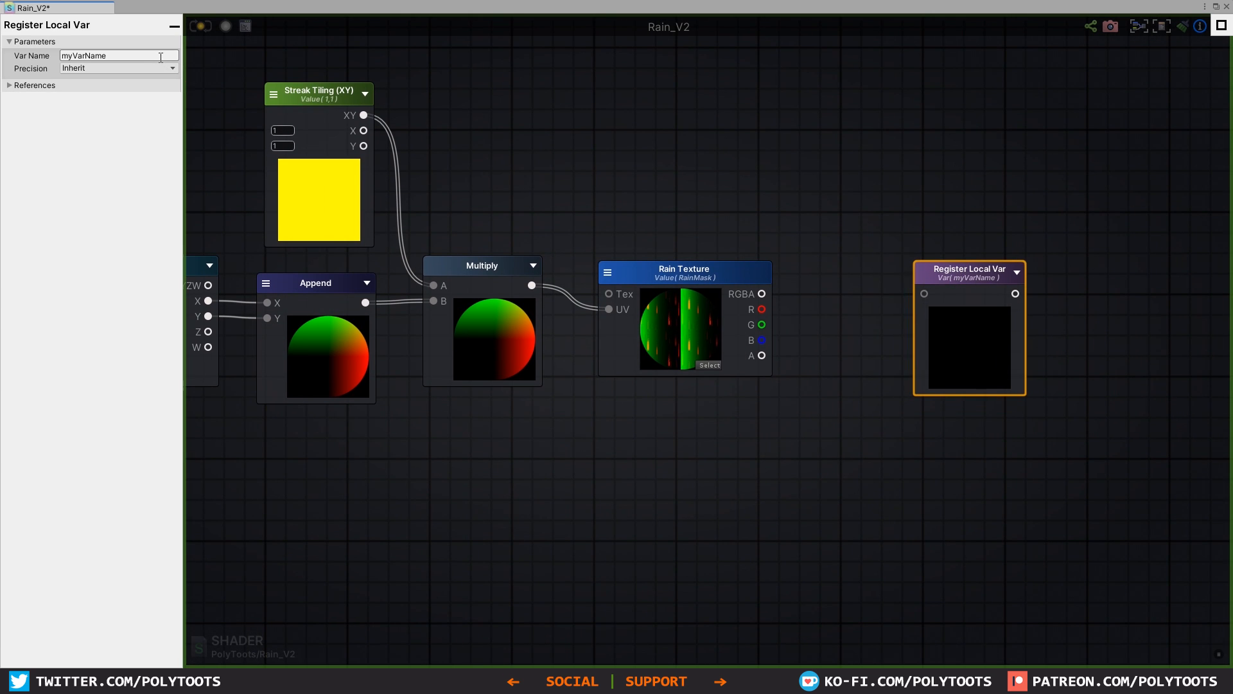
Step: Name the local variable "Streaks" and connect the Rain Texture's R output to it
click(163, 58)
text(Streaks)
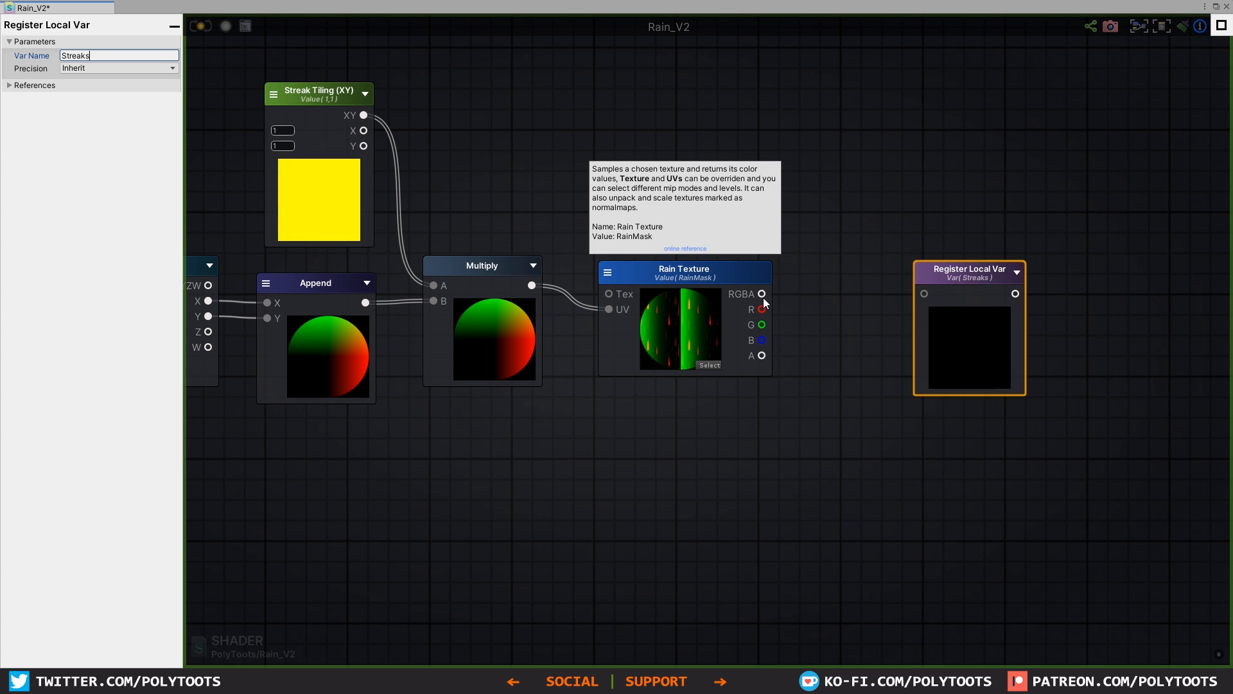
drag(763, 309, 926, 294)
drag(959, 283, 924, 253)
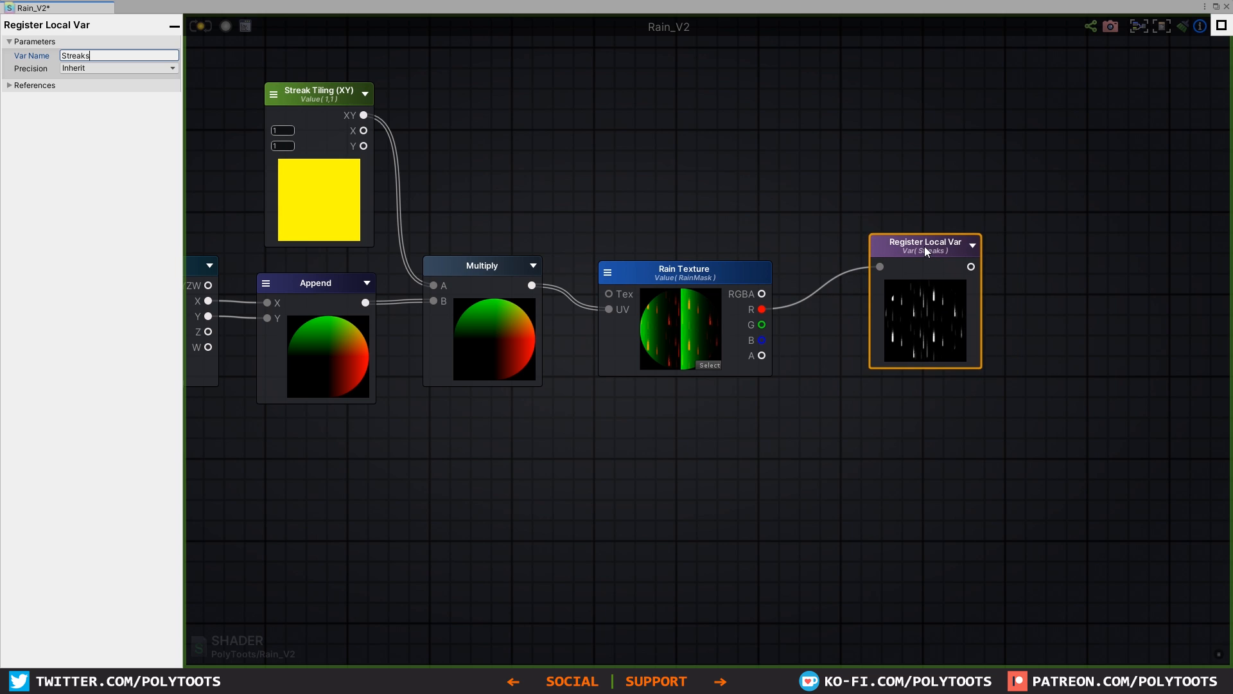
Step: Add a Get Local Var node referencing Streaks in front of the Rain_V2 output node
scroll(924, 245, down, 3)
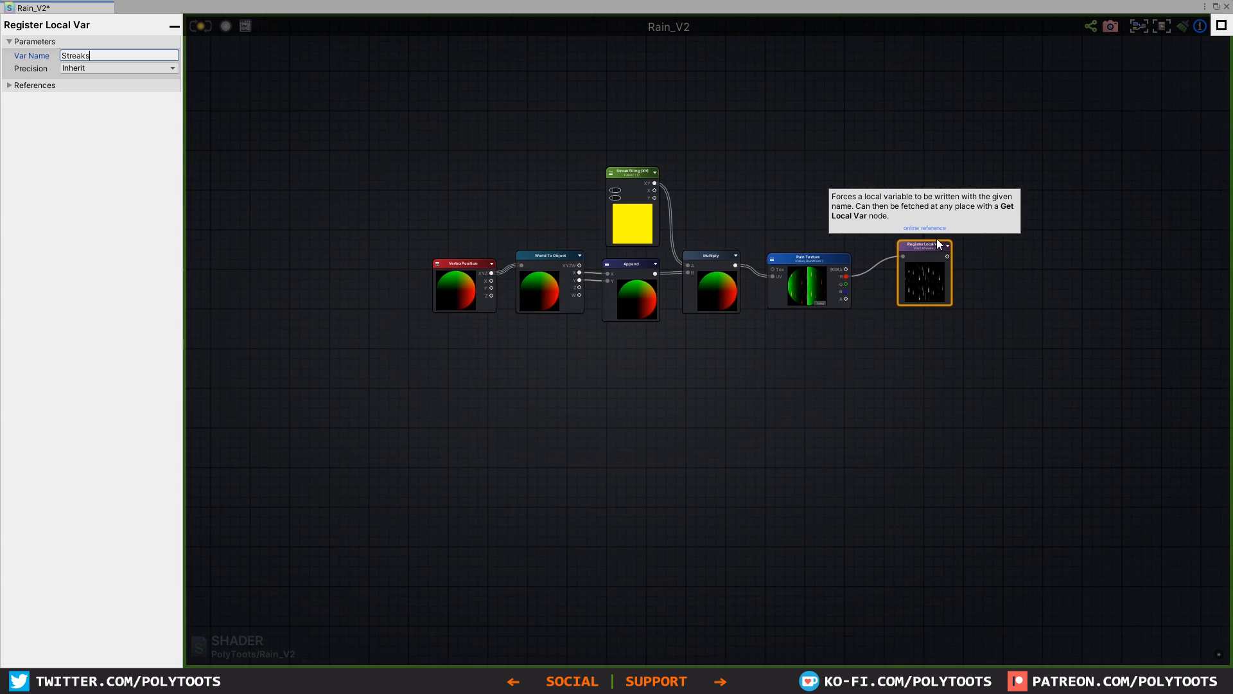
middle_drag(979, 199, 797, 302)
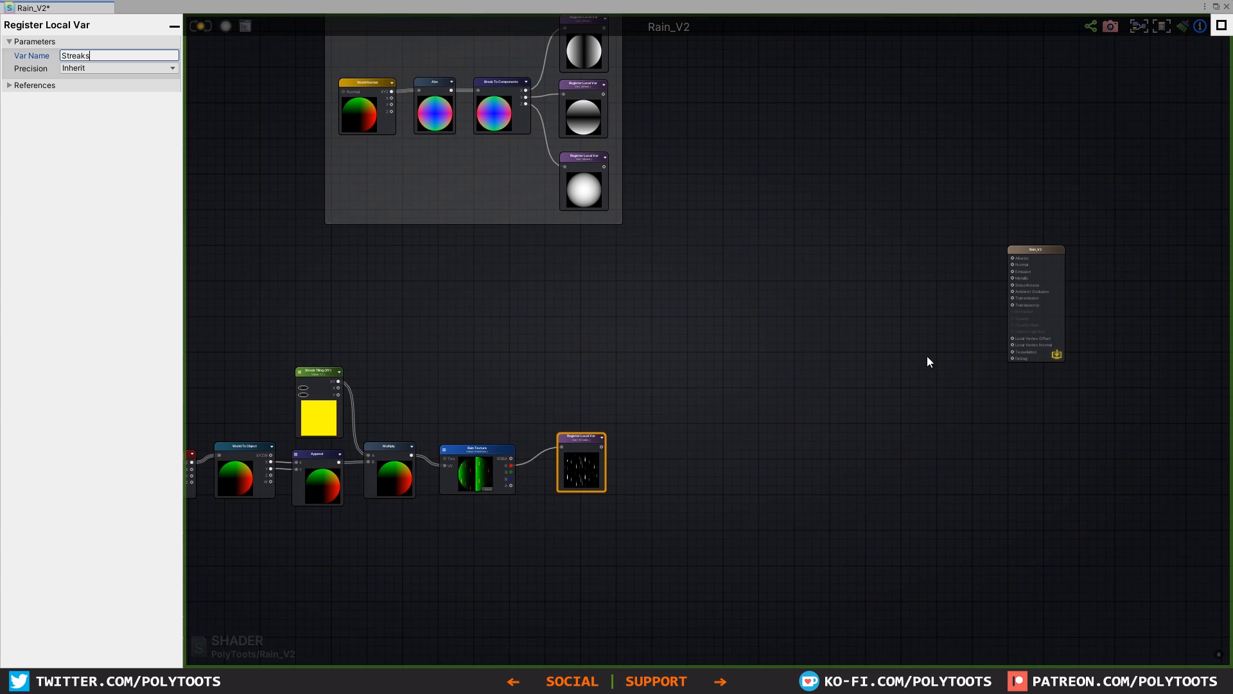
scroll(899, 354, up, 2)
click(869, 340)
scroll(835, 331, up, 4)
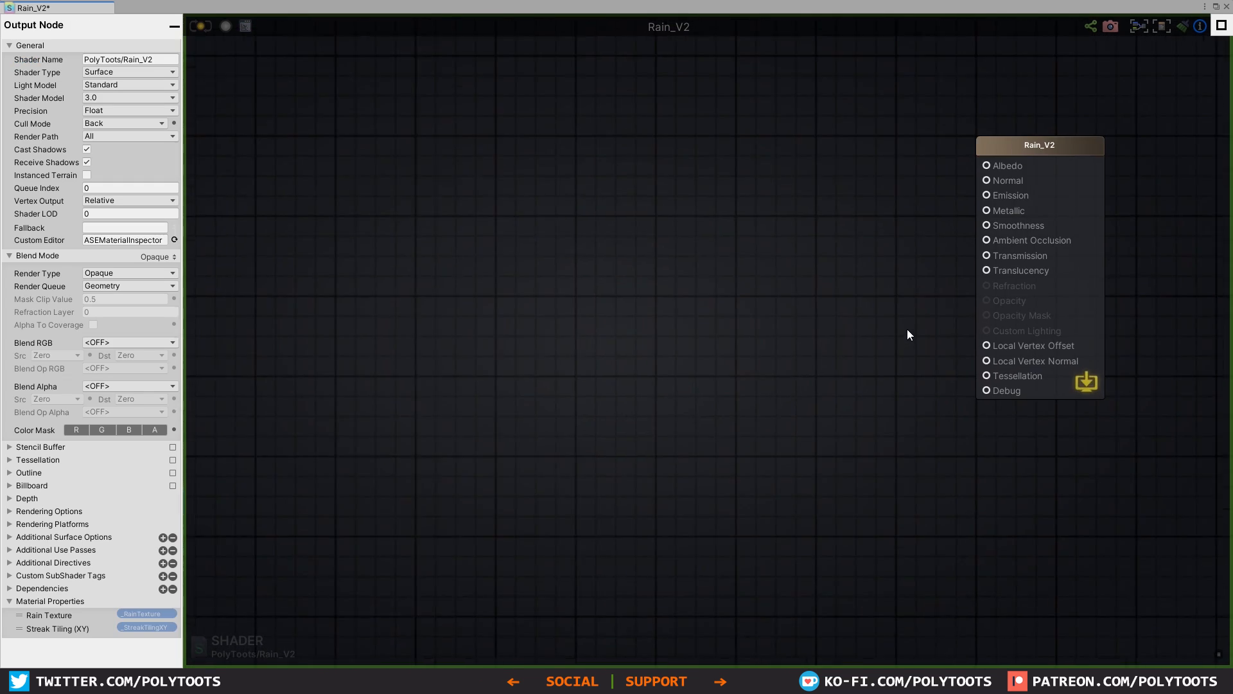
key(g)
click(807, 306)
click(802, 298)
click(797, 299)
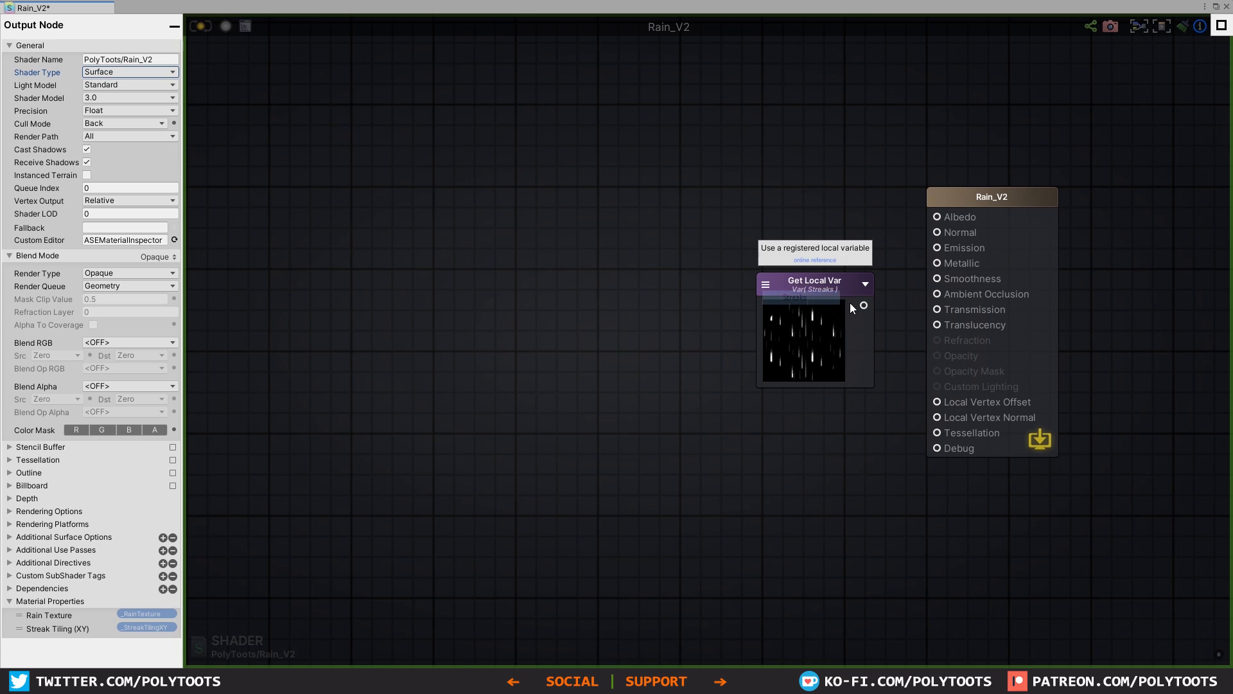
Step: Connect the Streaks variable to the Emission input of the output node and update the shader
drag(864, 306, 937, 248)
drag(820, 285, 804, 291)
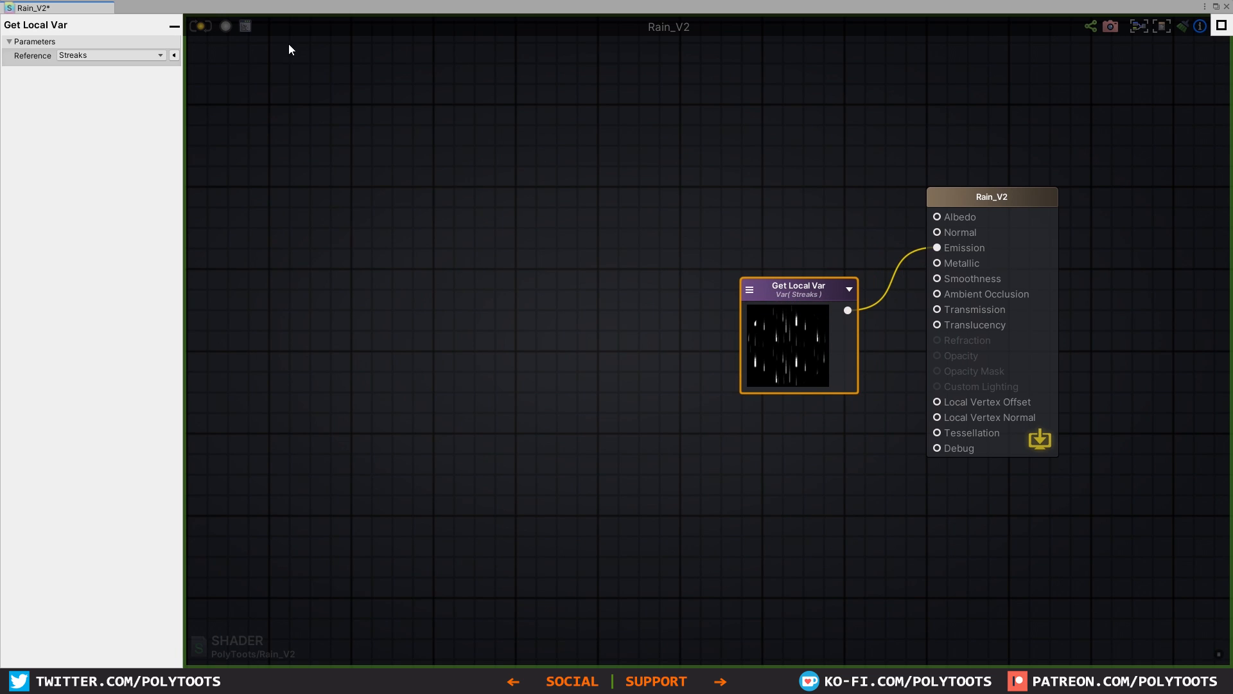
click(194, 28)
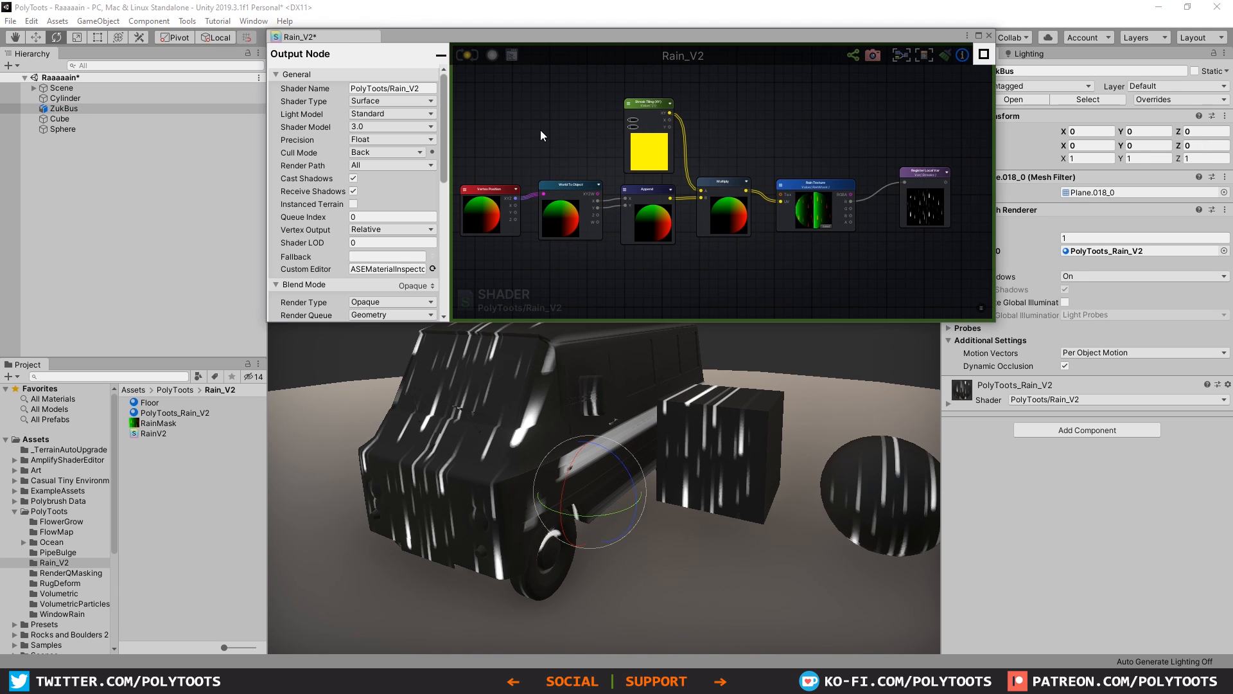
Step: Add an Object To World node and place it below the World To Object node
right_click(541, 130)
text(object to world)
key(Return)
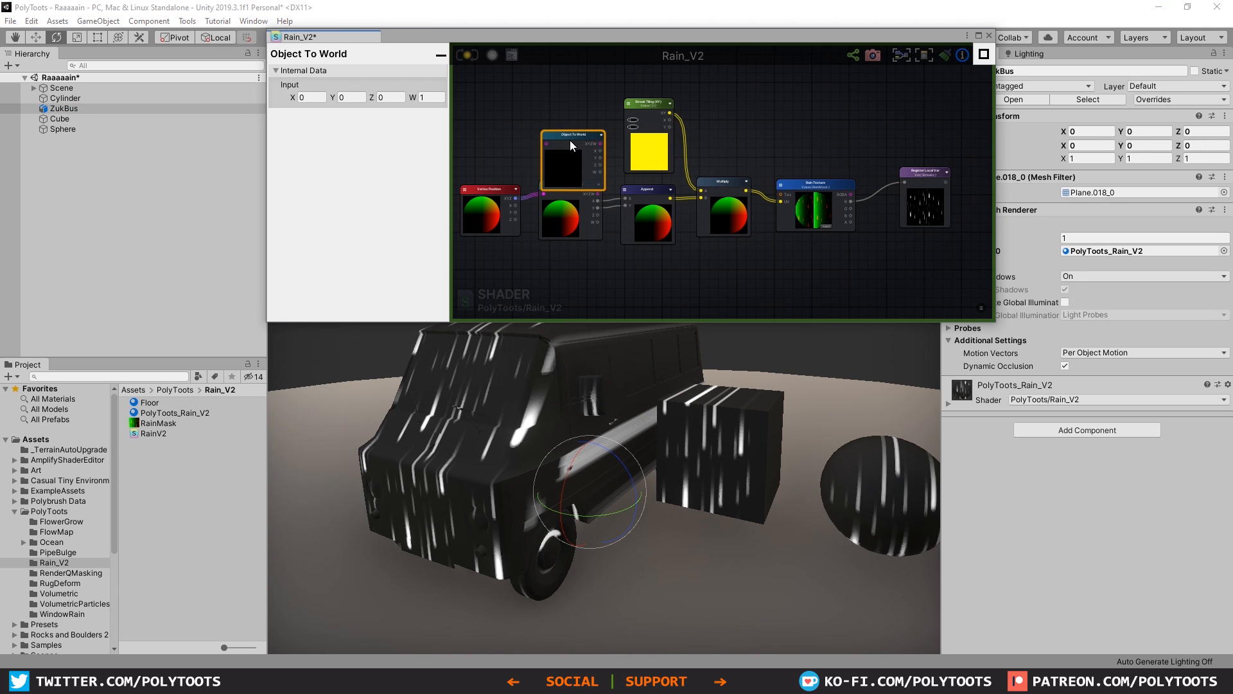
drag(570, 141, 569, 259)
Step: Route Vertex Position XYZ through Object To World, connect its X and Y outputs to Append, and update the shader
middle_drag(570, 259, 579, 186)
drag(525, 125, 556, 190)
scroll(588, 154, up, 4)
drag(634, 246, 692, 106)
click(469, 53)
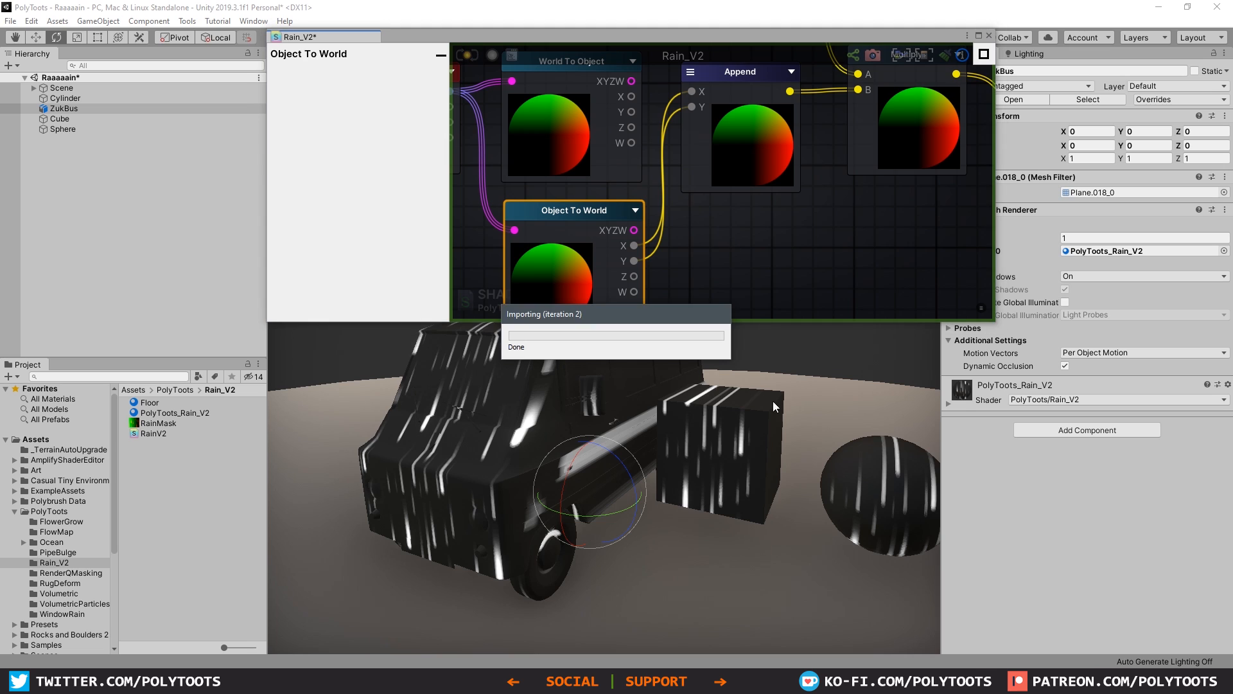
Step: Rotate the cube about different axes to check the streak direction, and undo the rotations
click(725, 428)
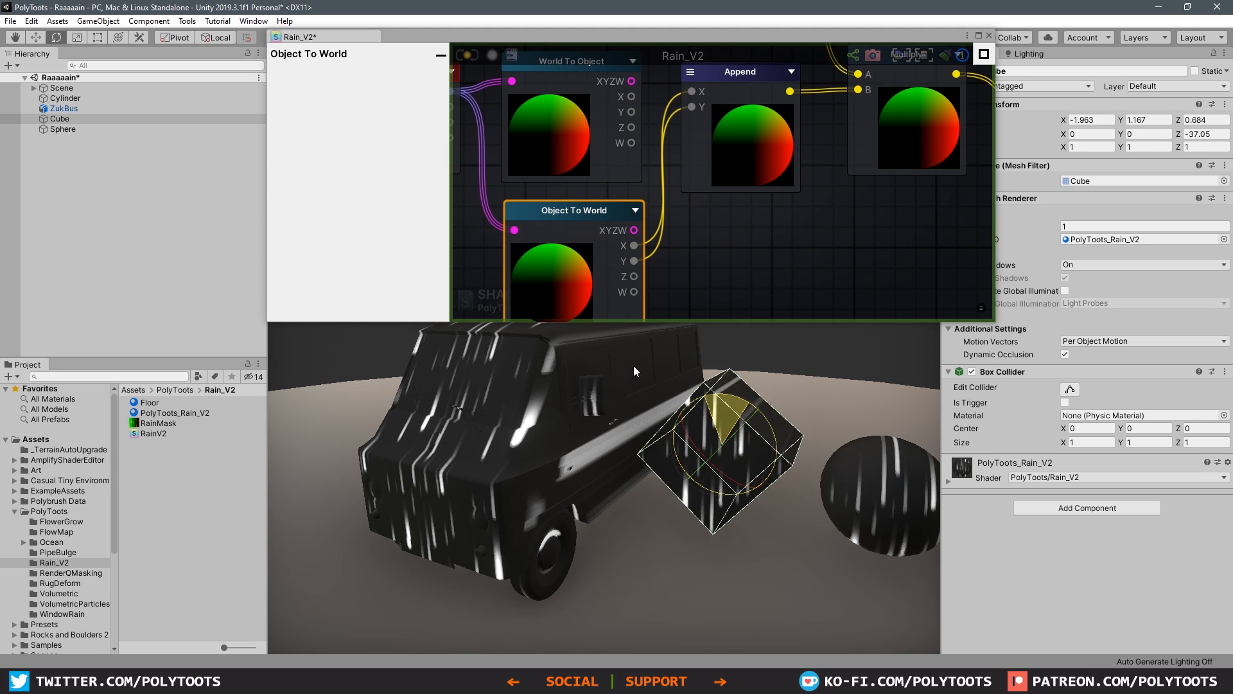
drag(528, 356, 848, 445)
key(ctrl+z)
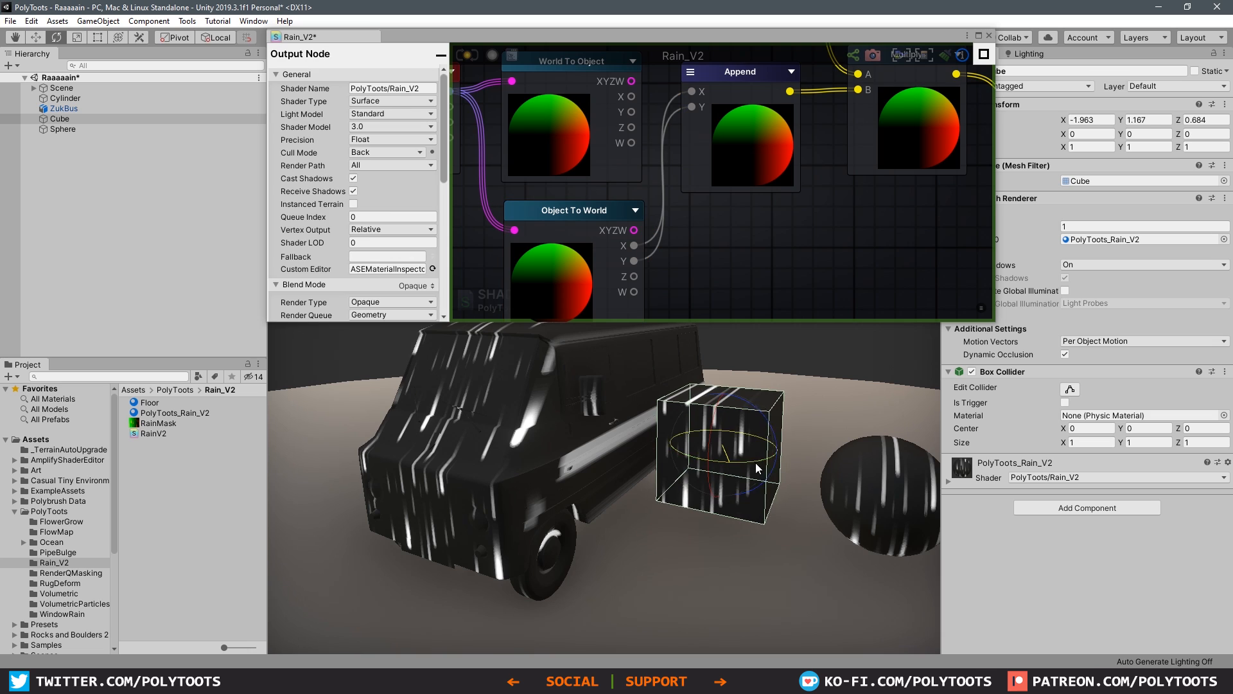
drag(755, 462, 883, 463)
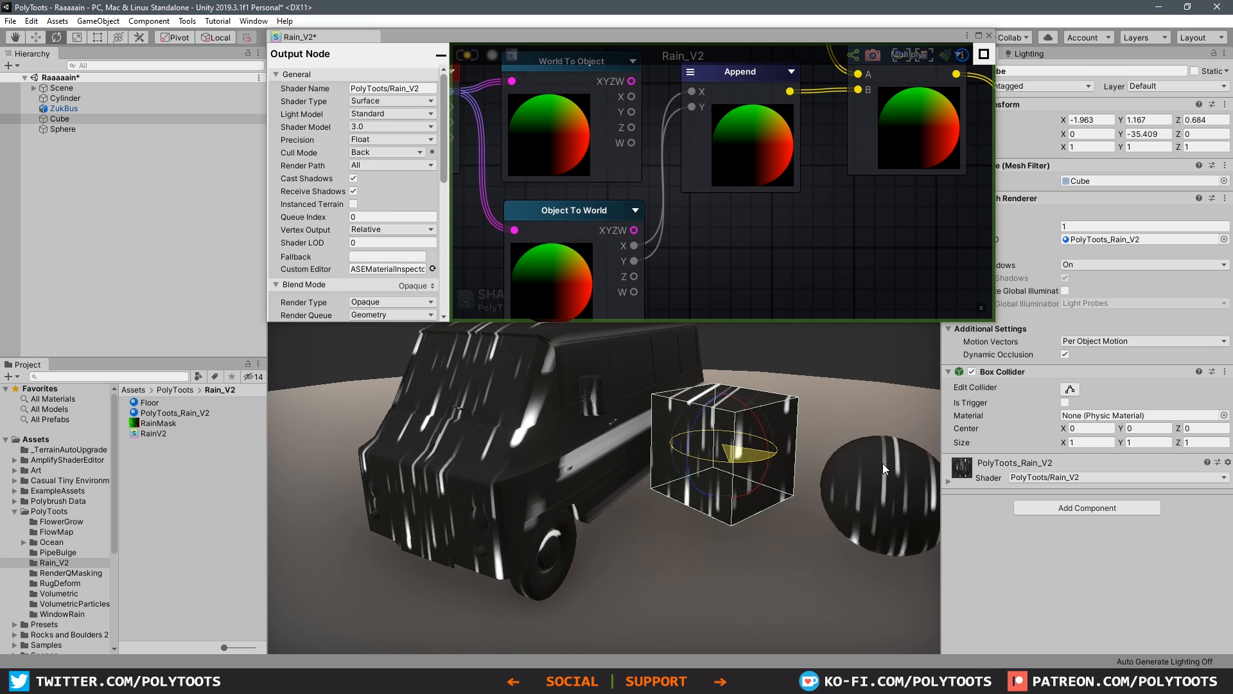
Step: Rotate the bus to check how the streaks project onto it, and undo the rotation
click(568, 413)
drag(615, 456, 503, 371)
key(ctrl+z)
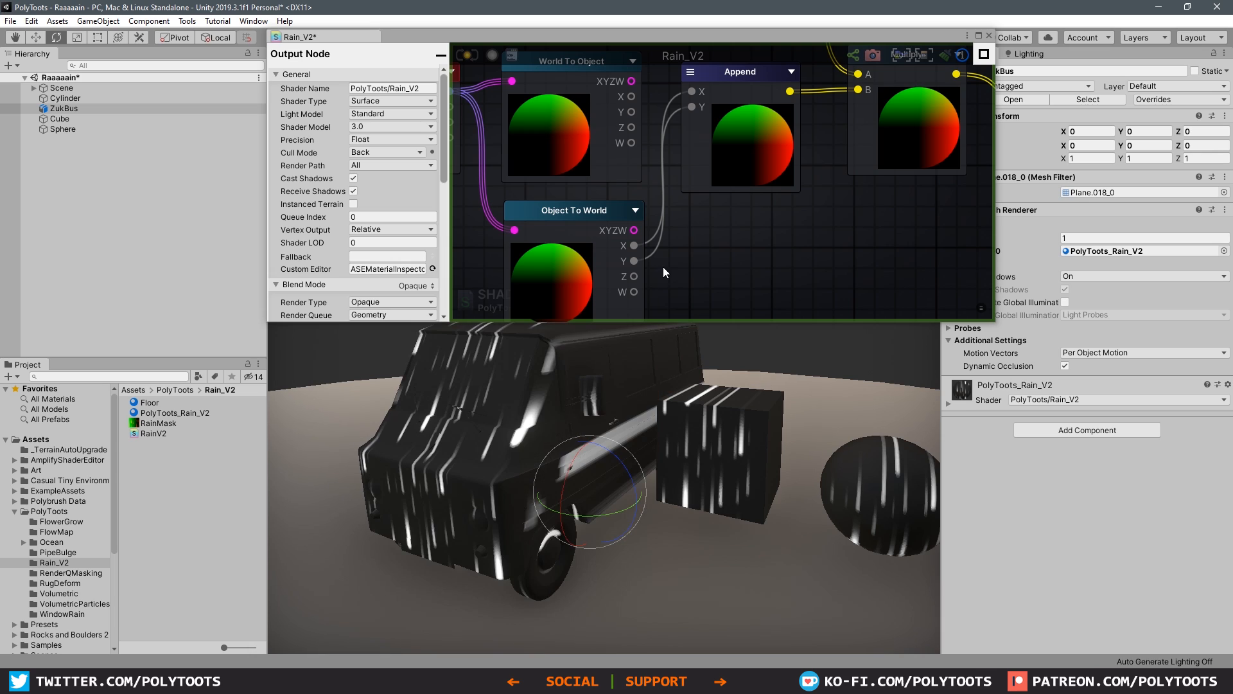
Step: Delete the World To Object node and move Object To World into its place between Vertex Position and Append
scroll(684, 245, down, 5)
scroll(685, 246, up, 3)
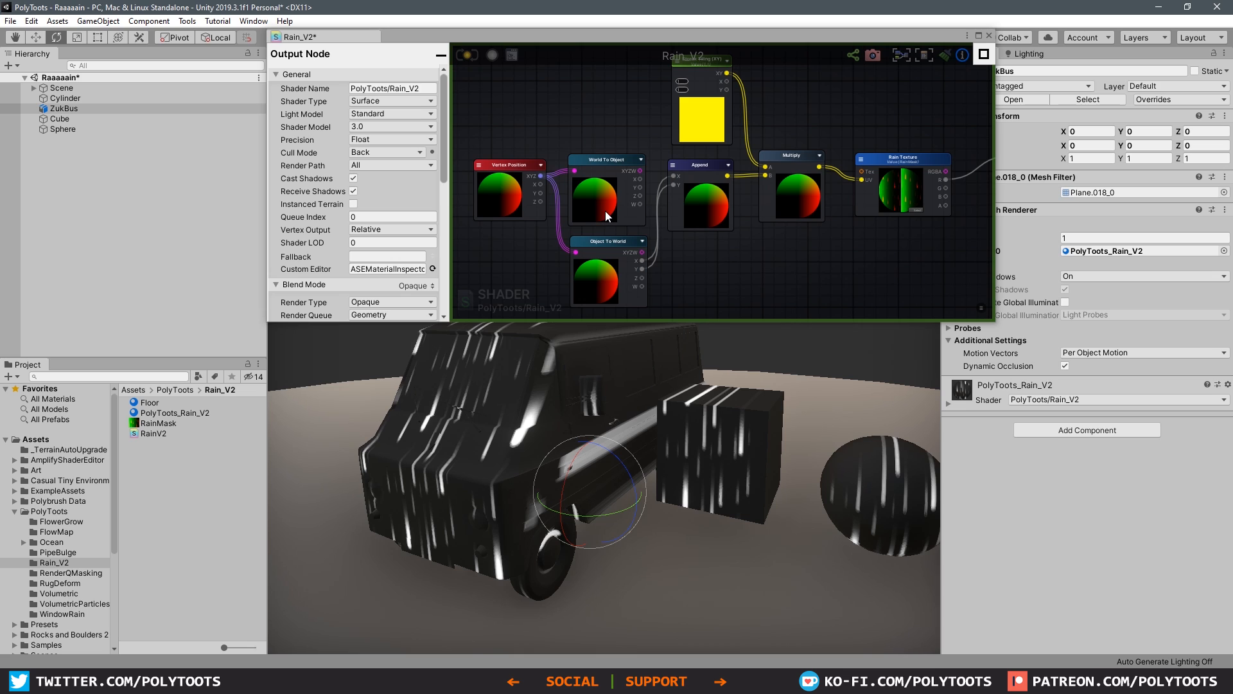
click(611, 163)
key(Delete)
drag(613, 242, 611, 157)
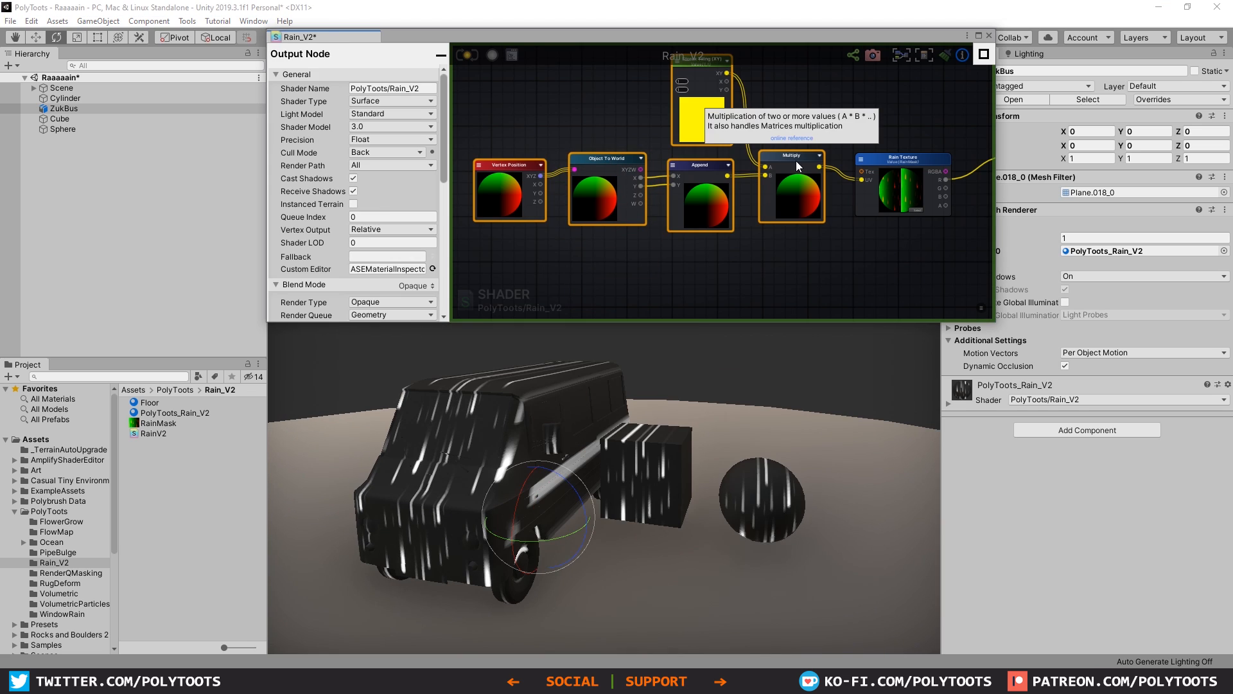
Step: Shift the tiling nodes away from Rain Texture and insert a Panner node between Multiply and Rain Texture's UV input
drag(796, 161, 591, 174)
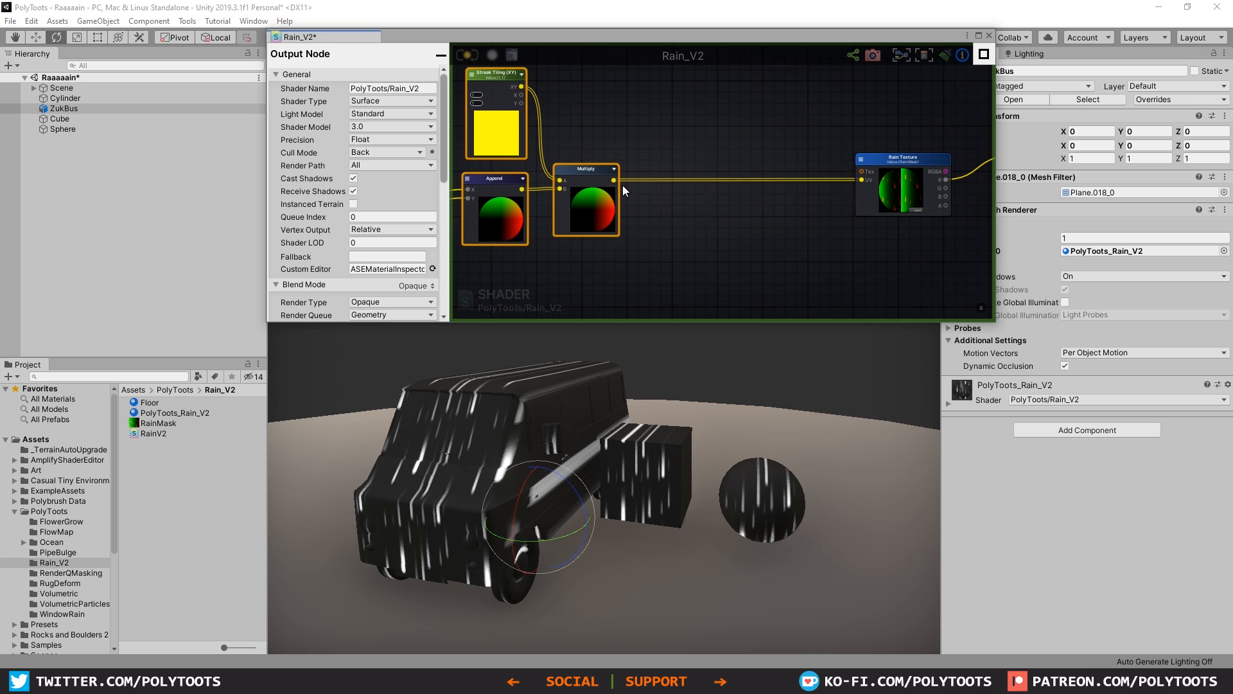
click(761, 208)
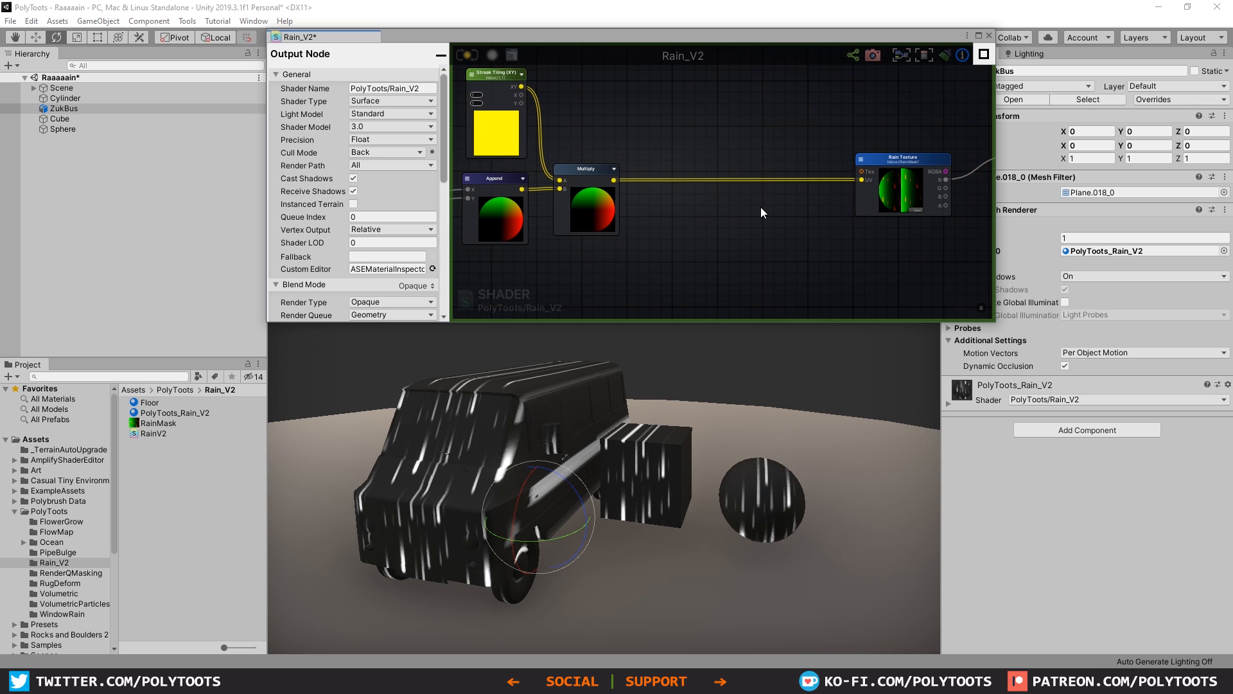
click(981, 37)
middle_drag(725, 289, 769, 368)
scroll(769, 368, up, 4)
right_click(731, 358)
text(panner)
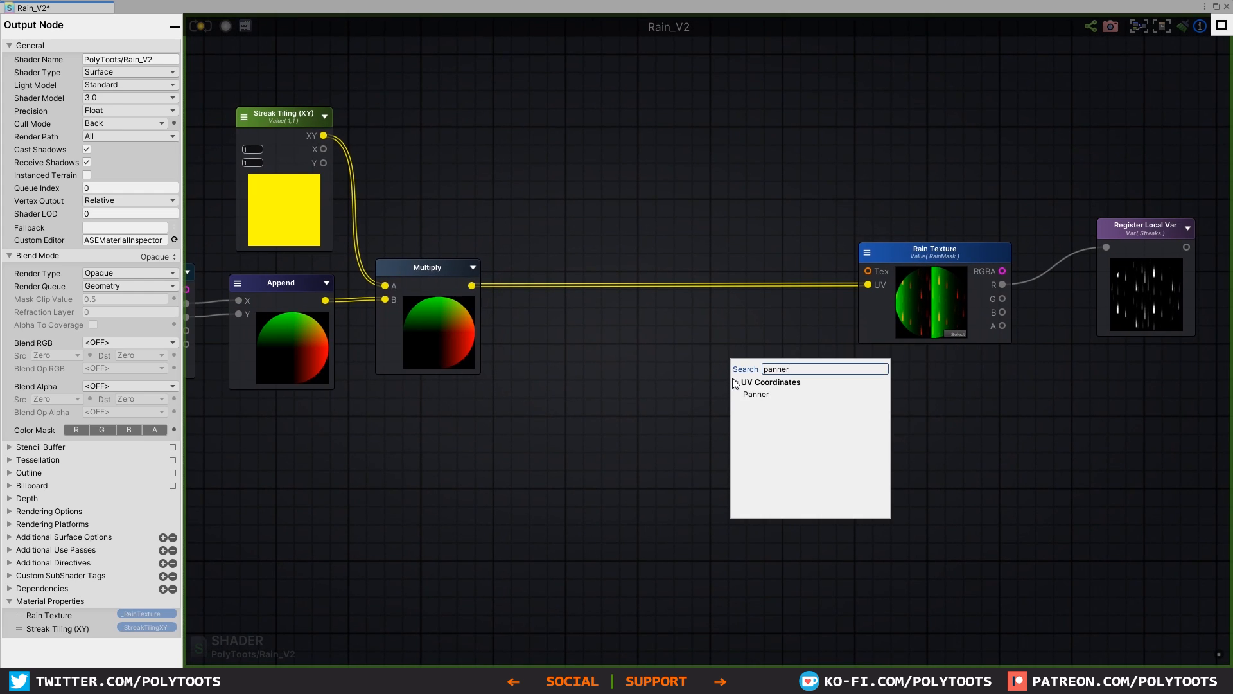
key(Return)
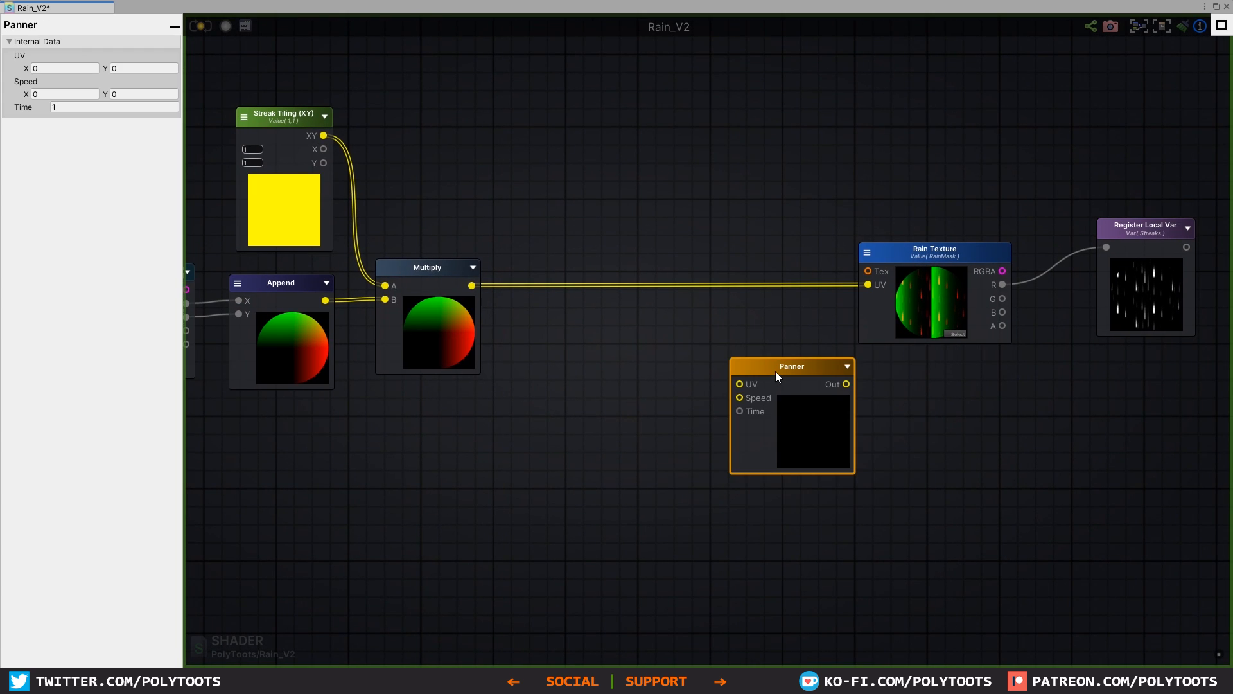
drag(776, 372, 733, 274)
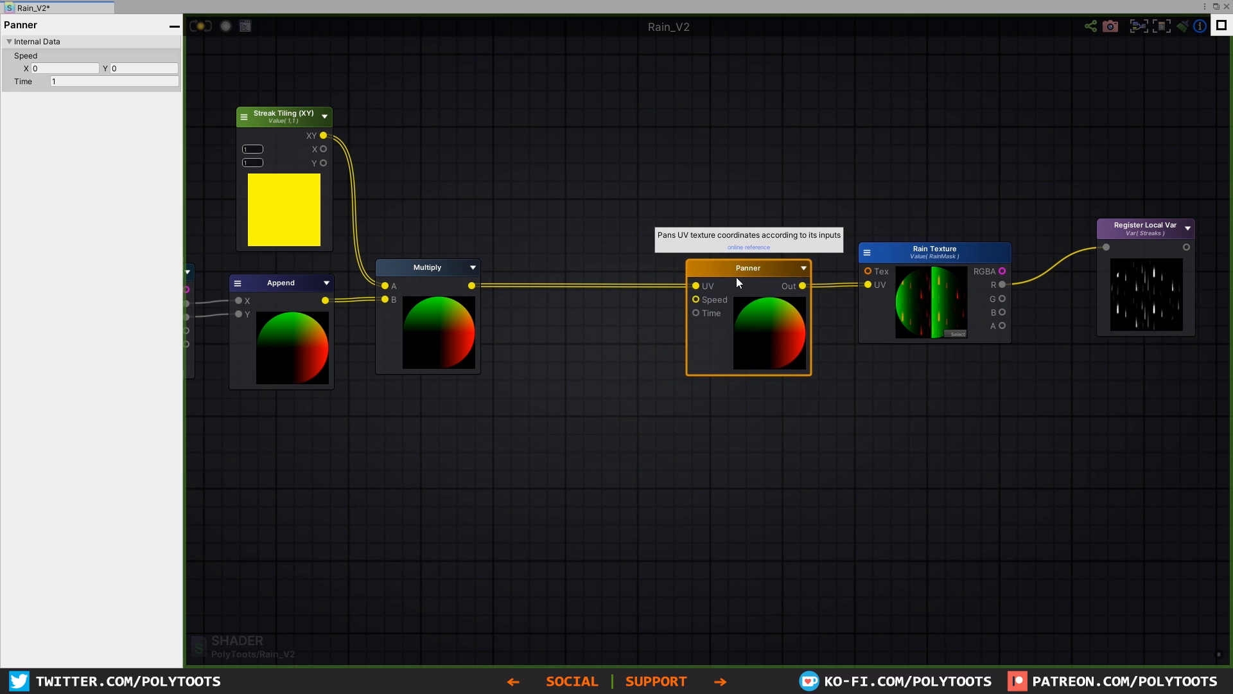
Step: Add a Time node and a Multiply node in the free area above the Panner chain
scroll(732, 270, down, 3)
right_click(715, 168)
text(time)
key(Return)
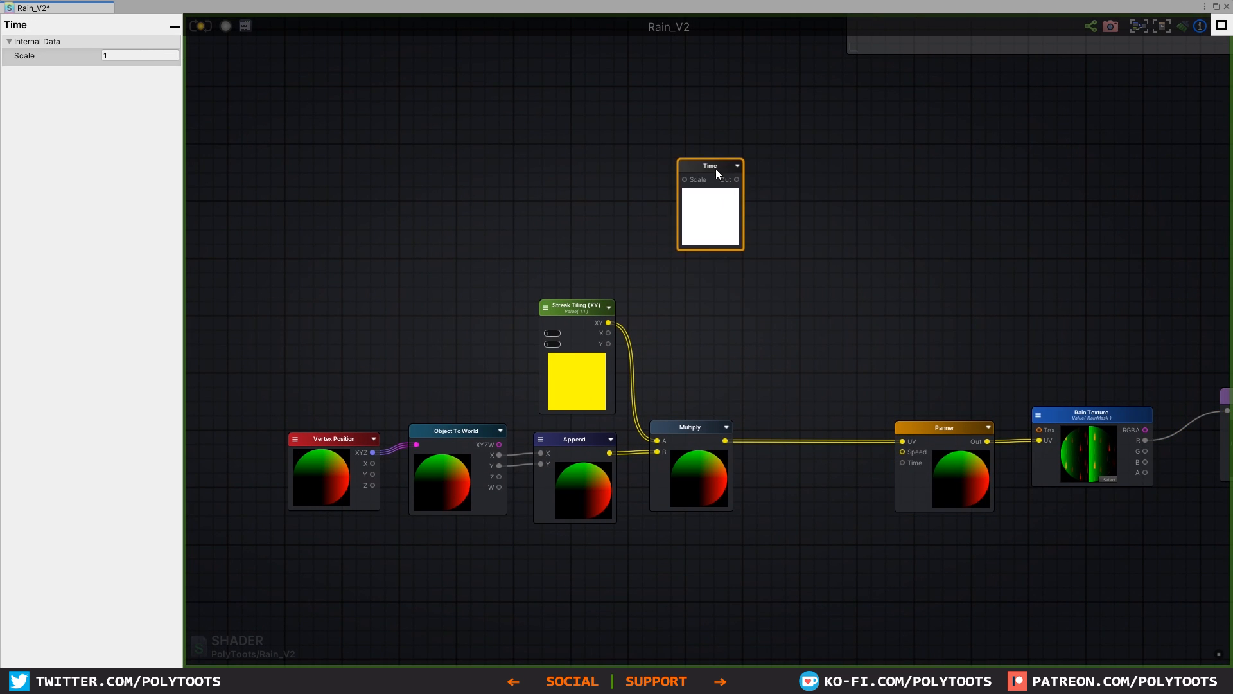
drag(716, 168, 715, 181)
key(m)
click(786, 212)
drag(815, 218, 812, 206)
Step: Add a Float node below Time and make it a property named Streak Speed with a value of 0.3
key(1)
click(710, 294)
drag(739, 300, 715, 284)
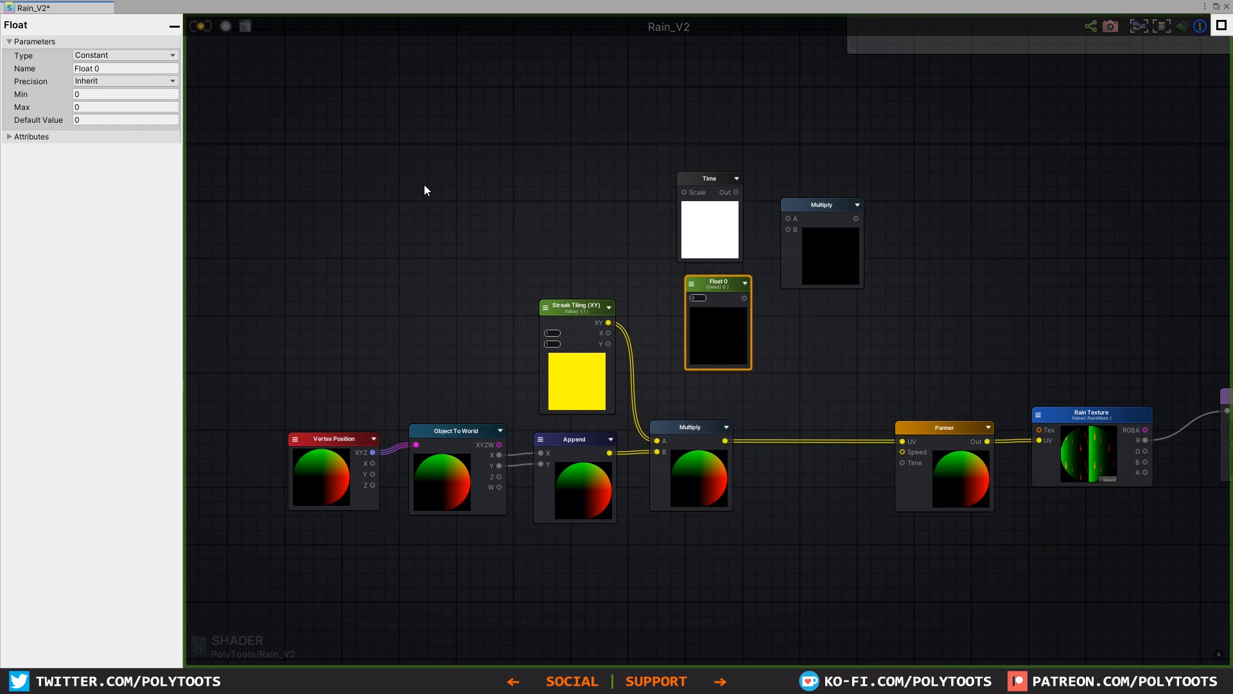
click(125, 55)
click(109, 82)
click(123, 69)
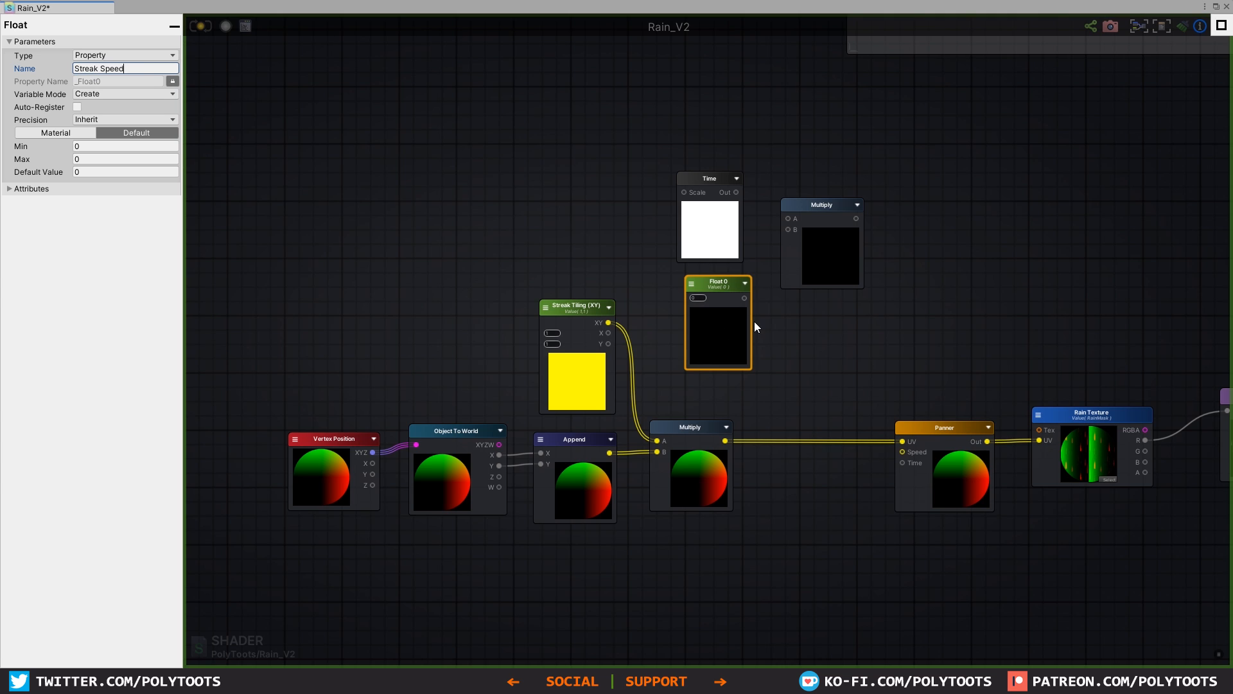
text(Streak Speed)
Step: Multiply Time by Streak Speed and connect the result to the Panner's Time input
drag(737, 192, 788, 218)
drag(745, 297, 789, 229)
drag(726, 286, 721, 286)
mouse_move(735, 185)
mouse_down()
mouse_move(763, 433)
mouse_move(808, 472)
mouse_up()
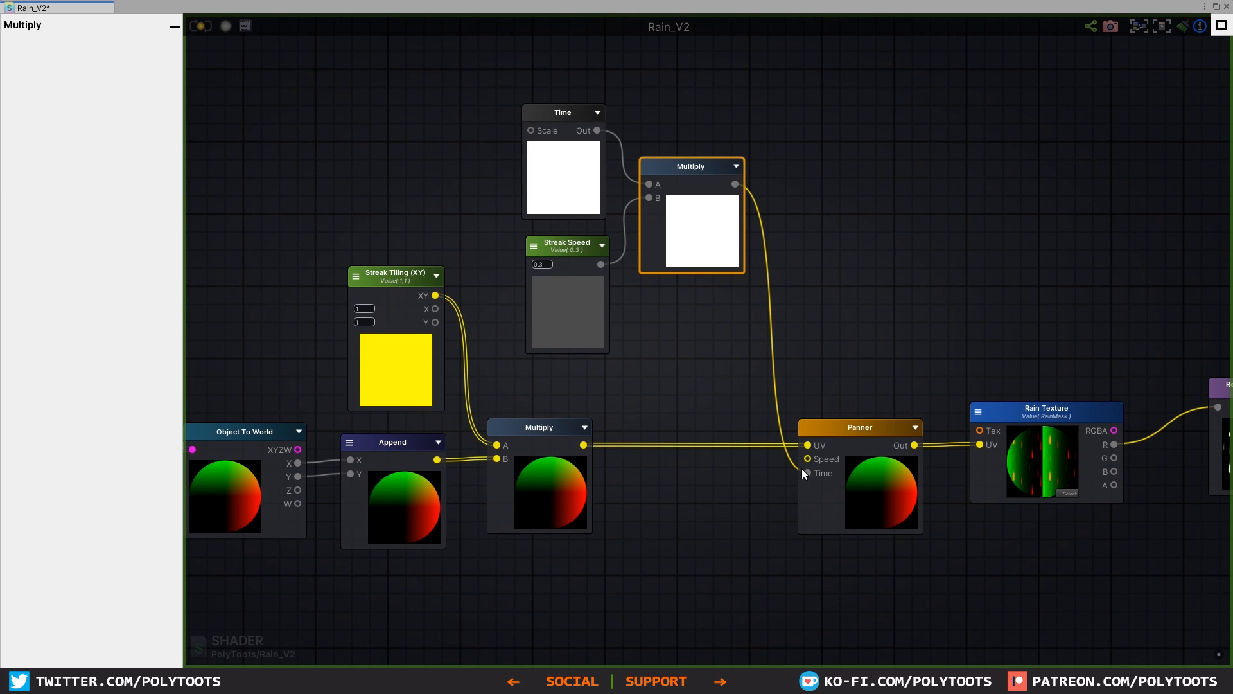
scroll(877, 488, up, 1)
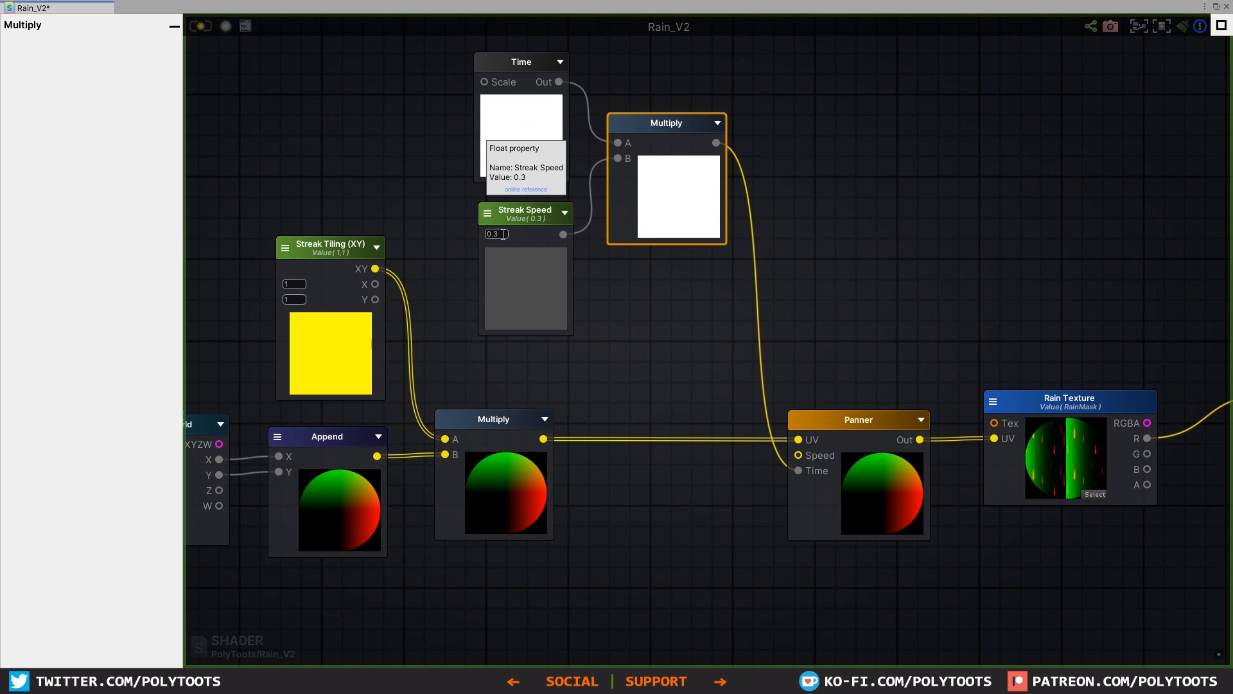
Step: Set the Panner's Y speed to 1 and update the shader
click(843, 418)
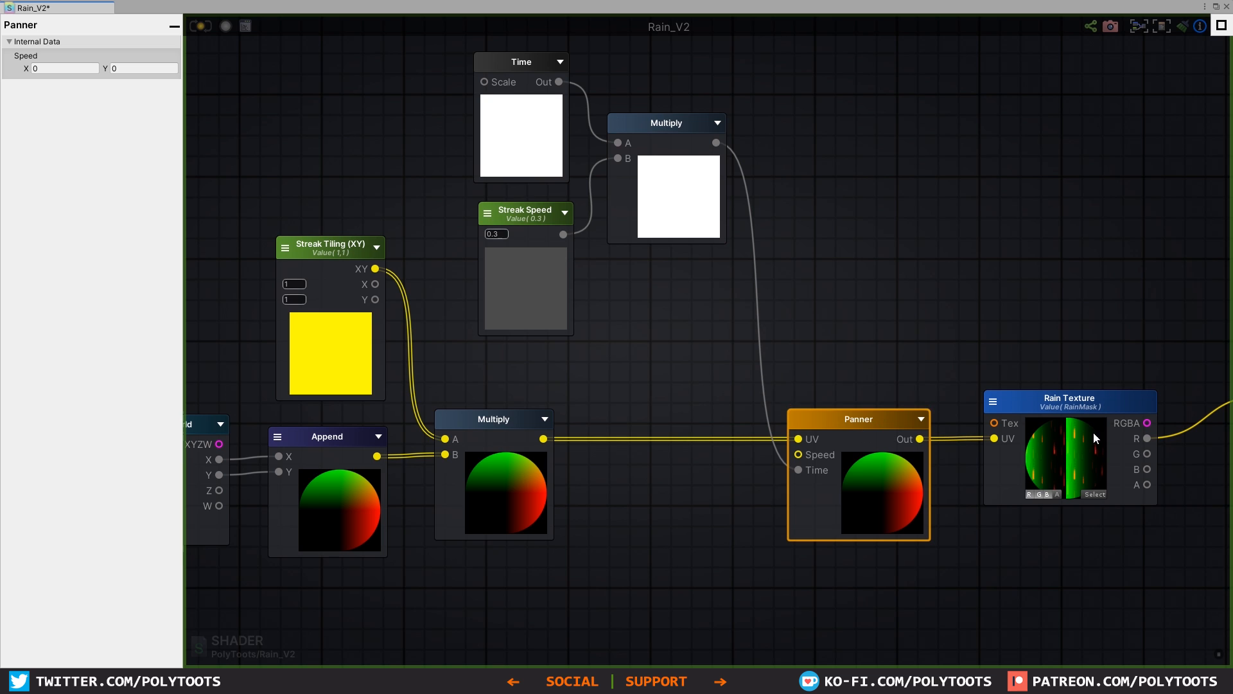
middle_drag(1018, 418, 731, 367)
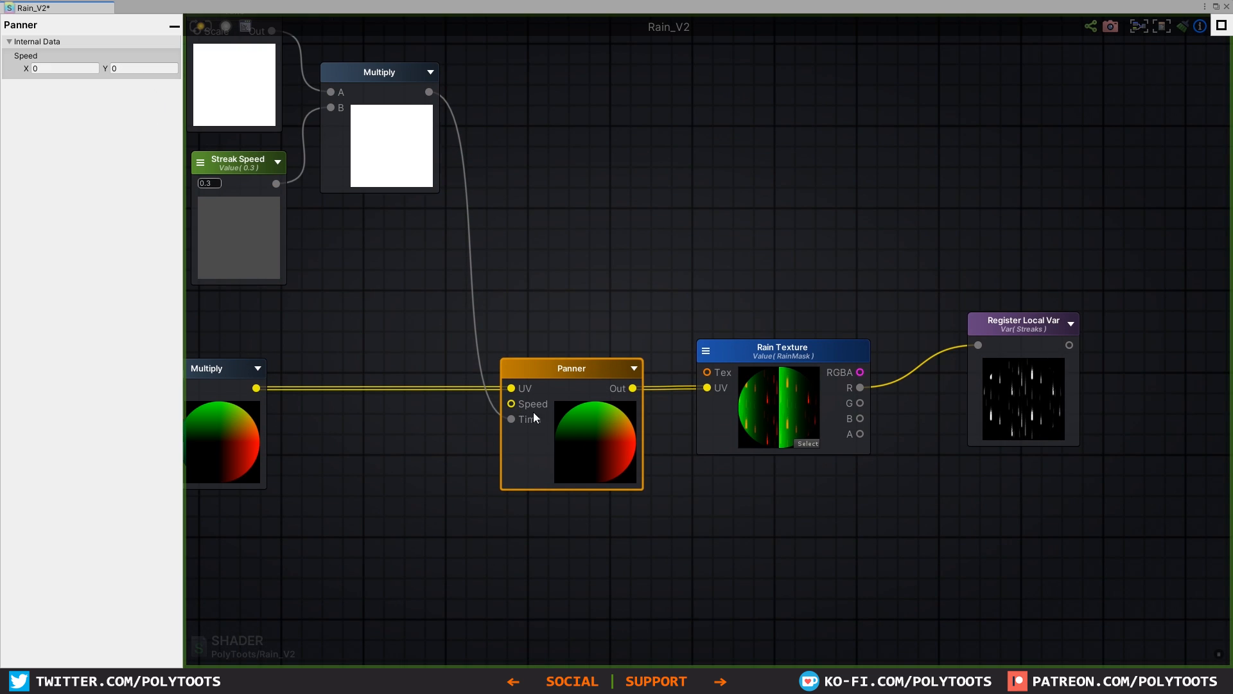
click(115, 68)
text(1)
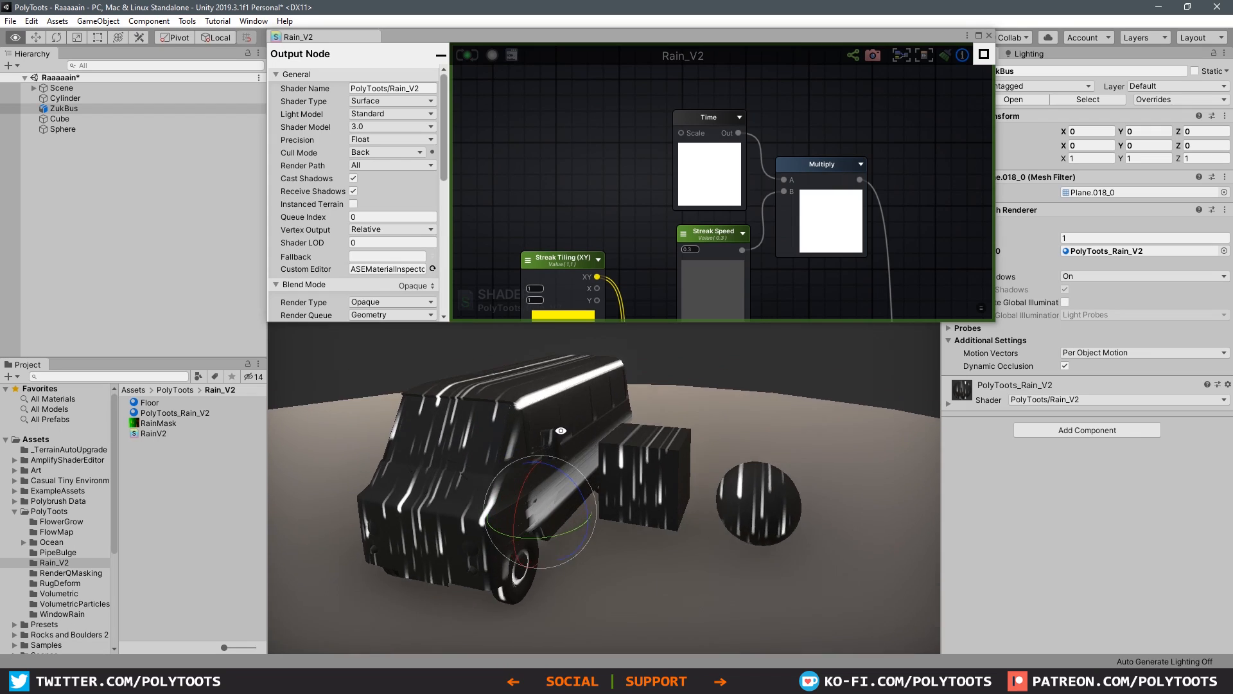
Step: Check the animated streaks on the bus and cube from different angles, undoing any change to the cube
alt+drag(511, 423, 572, 428)
click(662, 469)
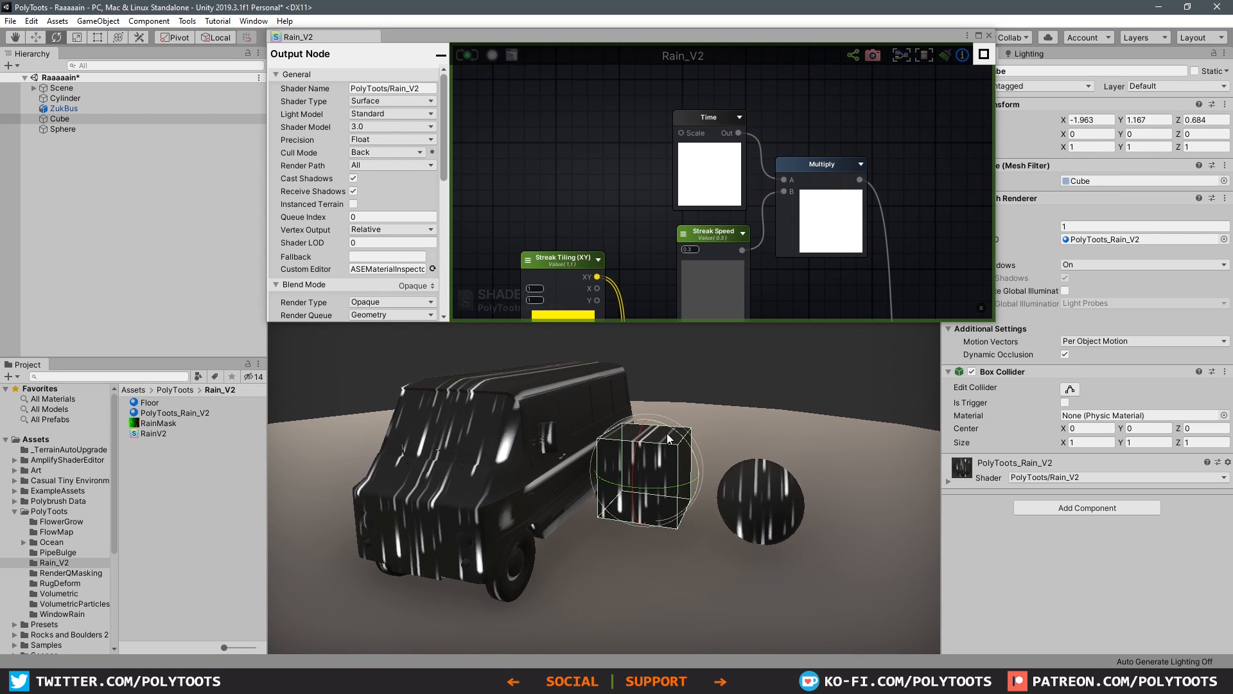
drag(668, 432, 809, 503)
key(ctrl+z)
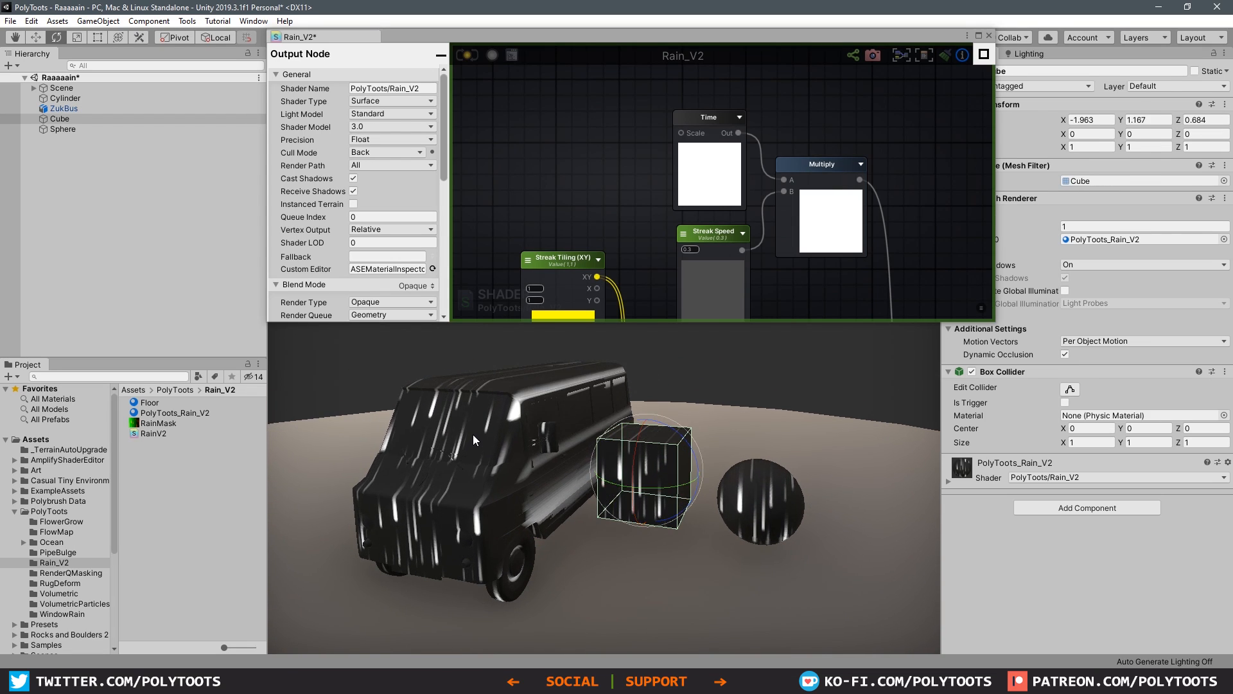
click(473, 434)
alt+drag(474, 434, 568, 474)
key(w)
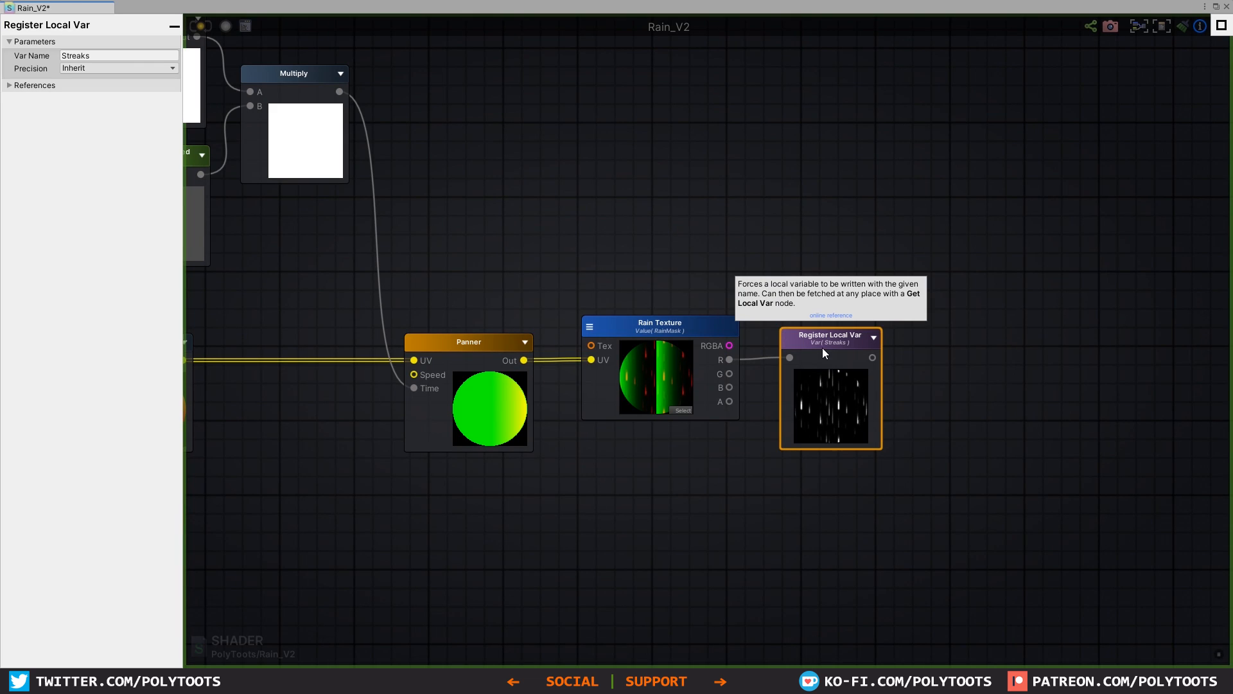
Step: Add a Lerp node after Rain Texture and connect the texture's R output to Lerp's B input
drag(822, 348, 1017, 350)
click(842, 427)
right_click(842, 427)
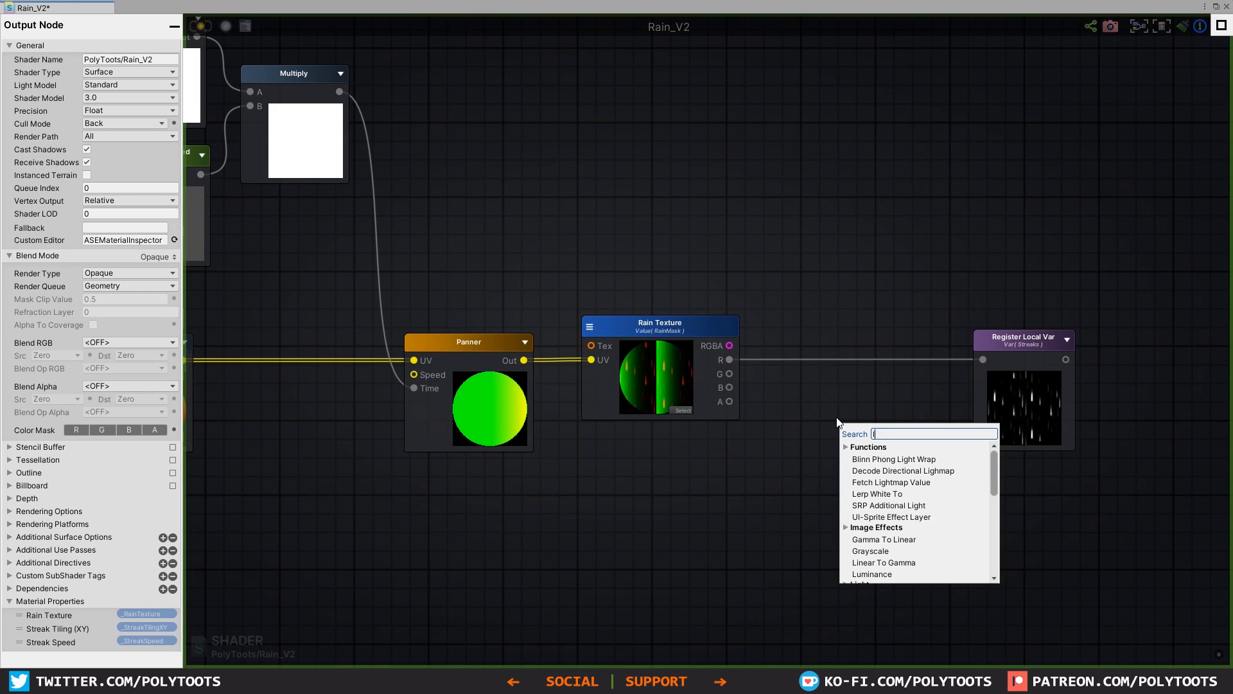
text(ler)
click(867, 493)
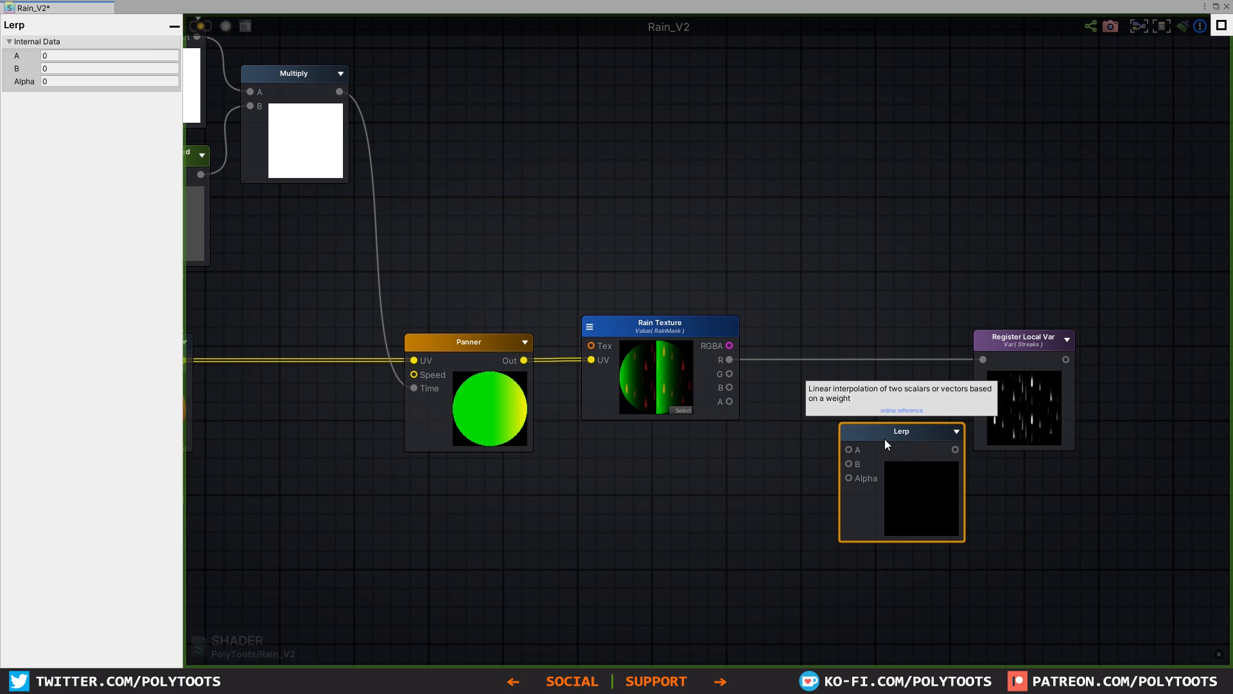
drag(892, 437, 874, 395)
middle_drag(883, 396, 819, 361)
drag(700, 336, 831, 354)
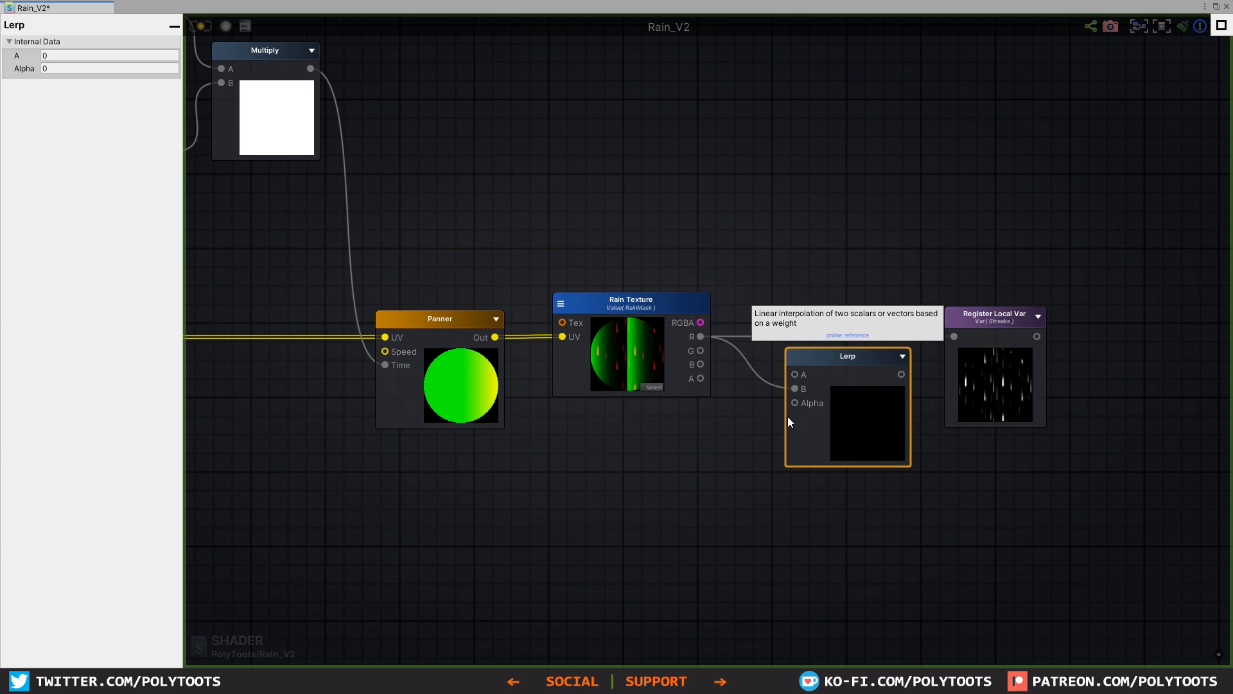
Step: Add a Get Local Var node referencing zMask below Rain Texture and connect it to Lerp's Alpha input
key(g)
click(679, 424)
drag(714, 437, 668, 422)
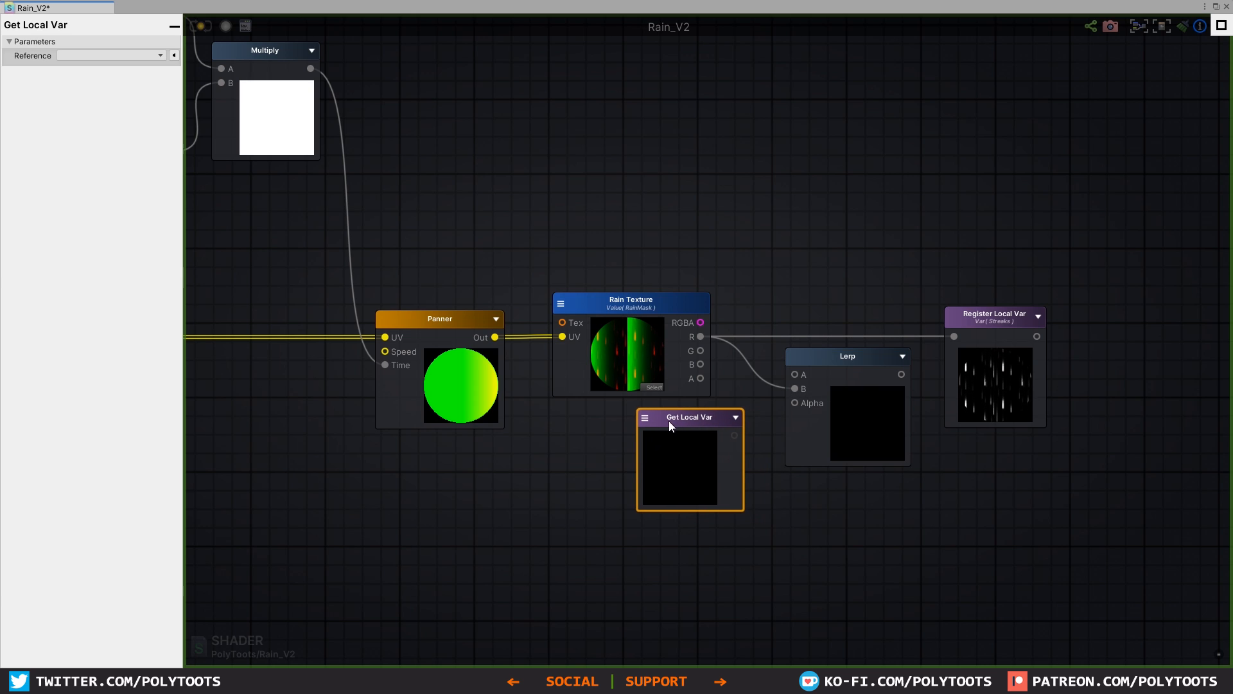
click(645, 419)
click(674, 474)
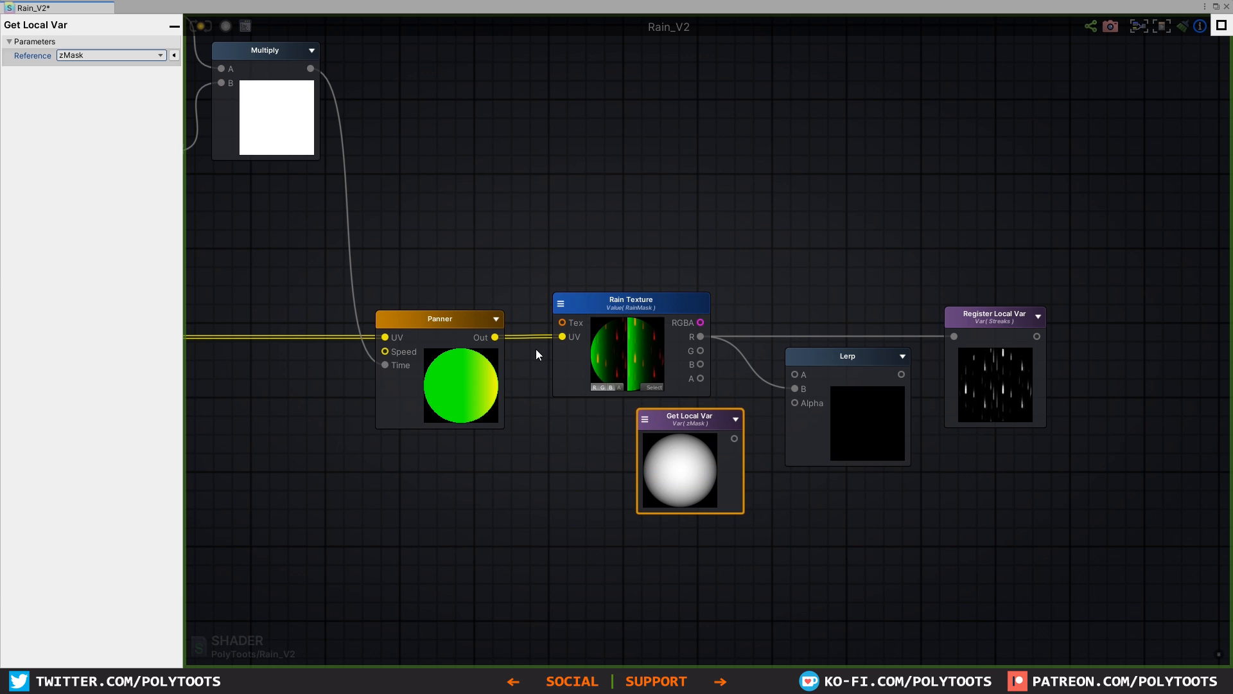
drag(734, 438, 795, 402)
drag(710, 411, 676, 412)
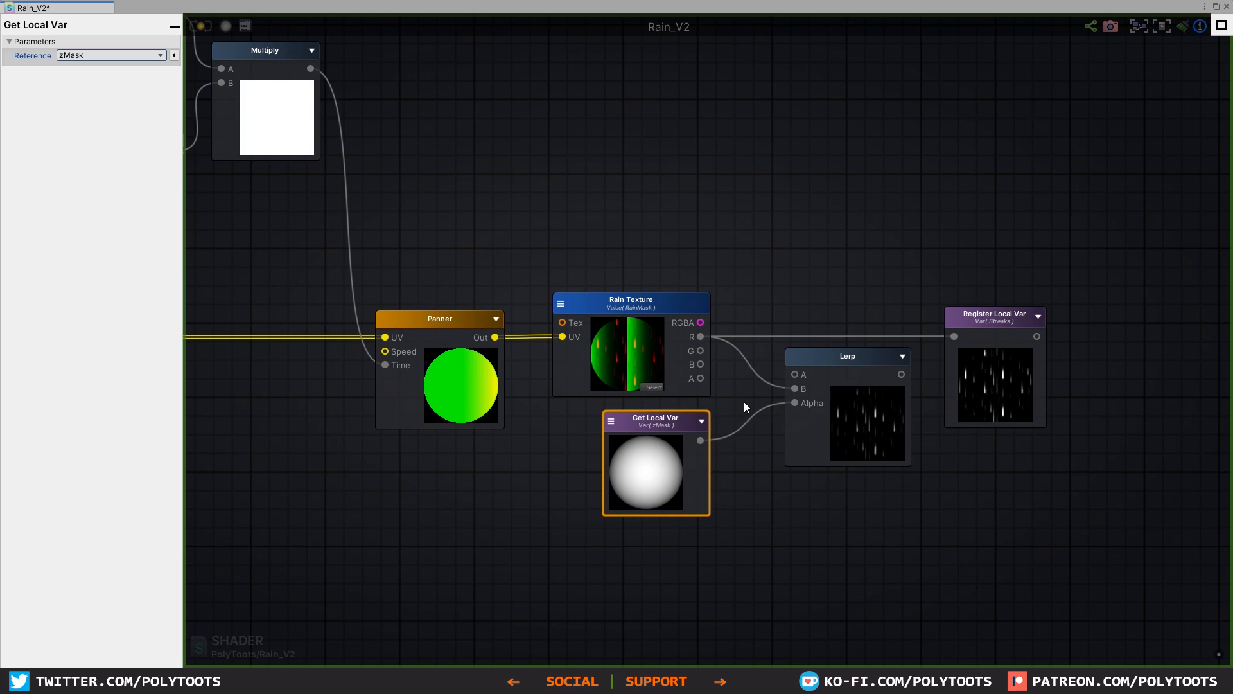
Step: Connect the Lerp output to the Streaks Register Local Var node and save the shader
drag(835, 366, 960, 338)
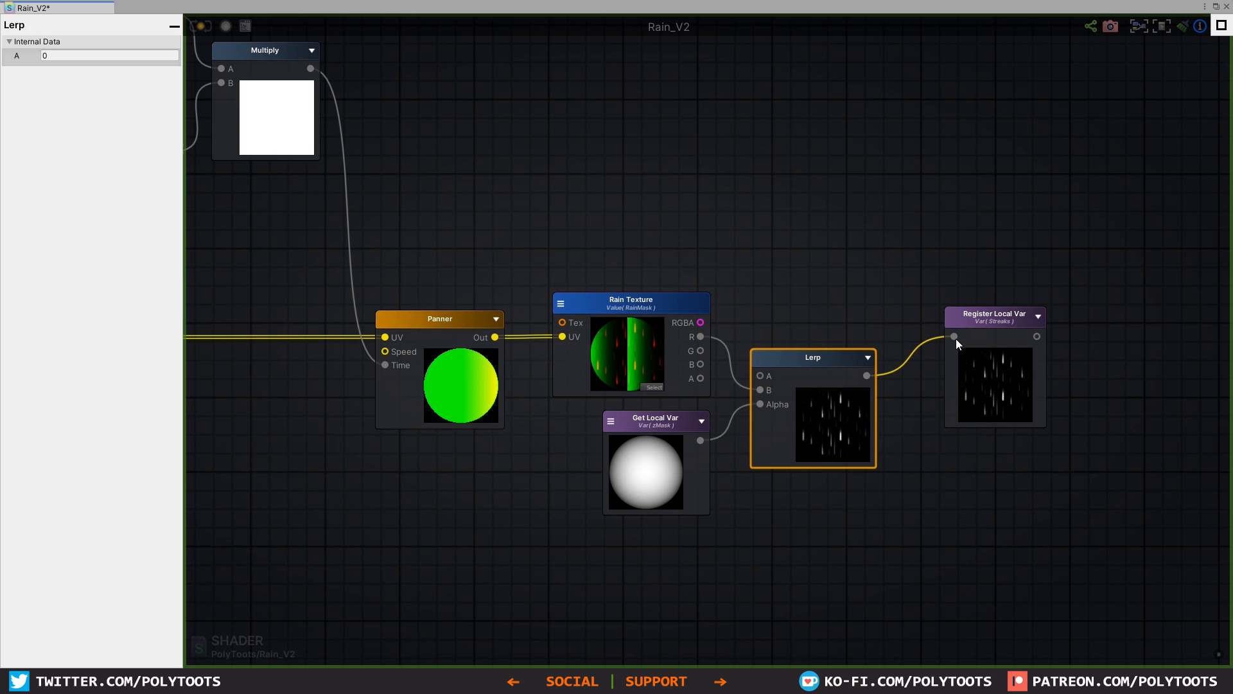
drag(815, 367, 826, 361)
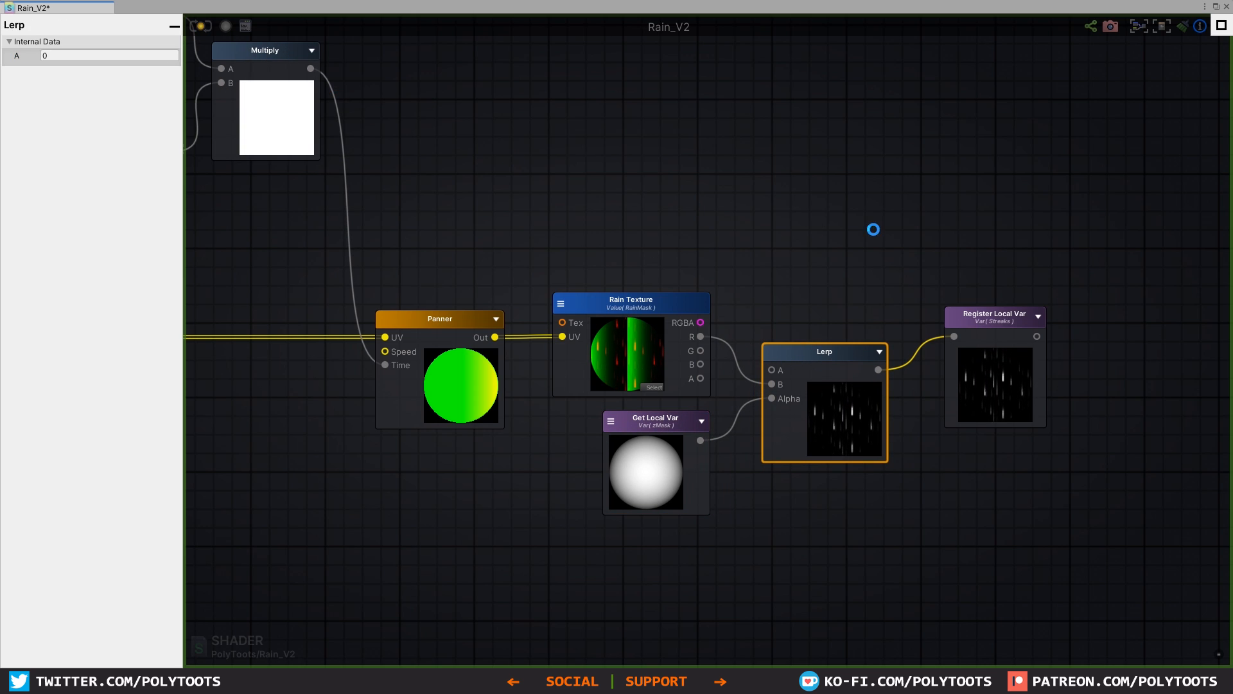
key(ctrl+s)
click(1216, 6)
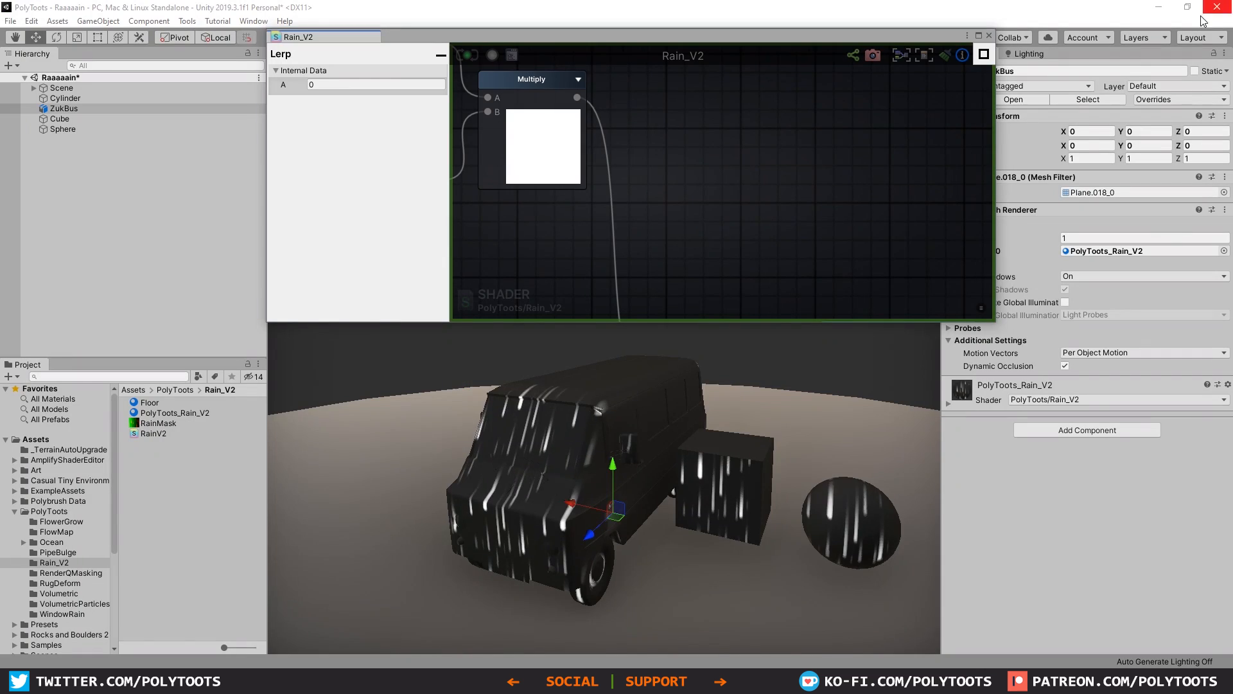
Step: Examine the masked streaks on the front, sides and roof of the bus, and on the cube and sphere
alt+drag(729, 471, 711, 493)
alt+scroll(738, 488, up, 4)
alt+scroll(738, 490, down, 3)
middle_drag(720, 498, 656, 461)
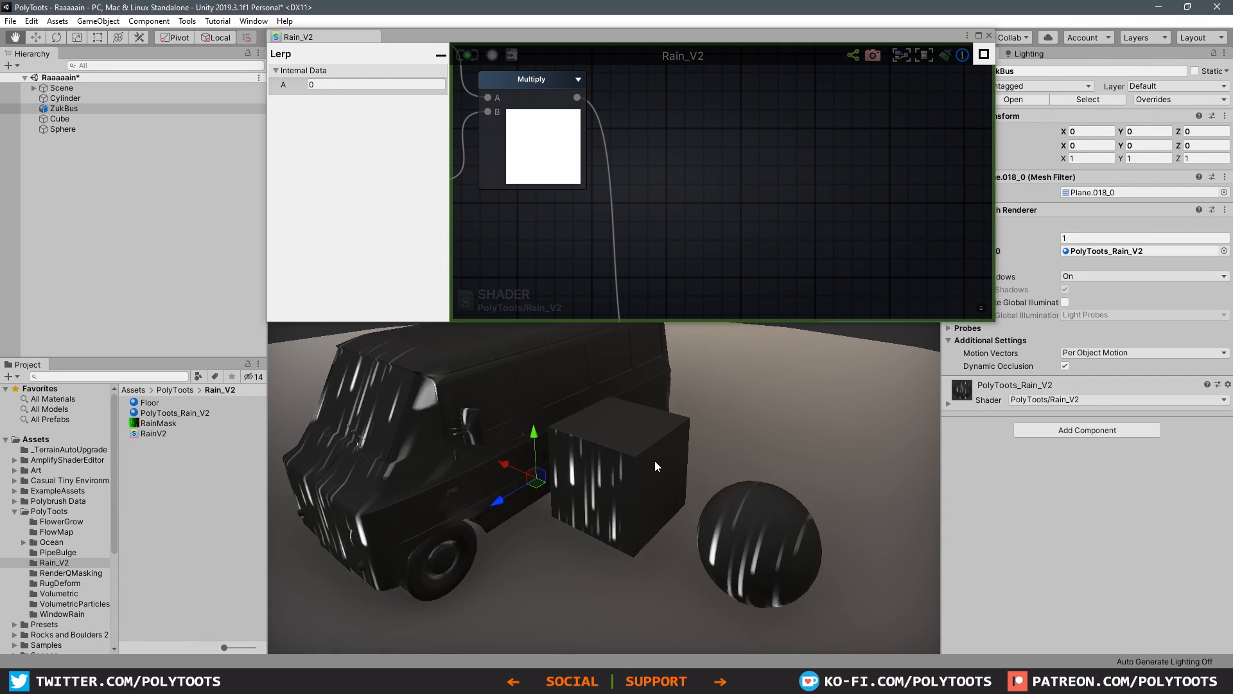
scroll(655, 464, up, 3)
alt+drag(631, 441, 576, 479)
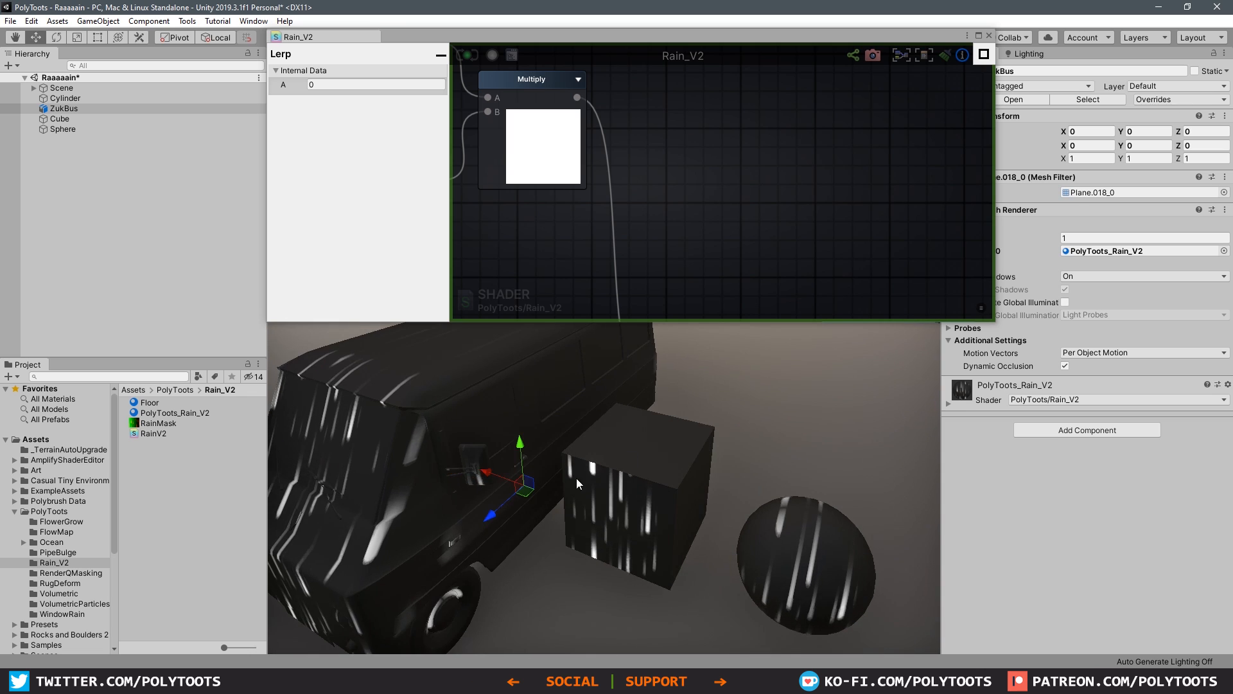
scroll(578, 479, up, 3)
middle_drag(501, 407, 573, 474)
mouse_move(573, 475)
alt+mouse_down()
mouse_move(704, 490)
mouse_move(565, 496)
alt+mouse_up()
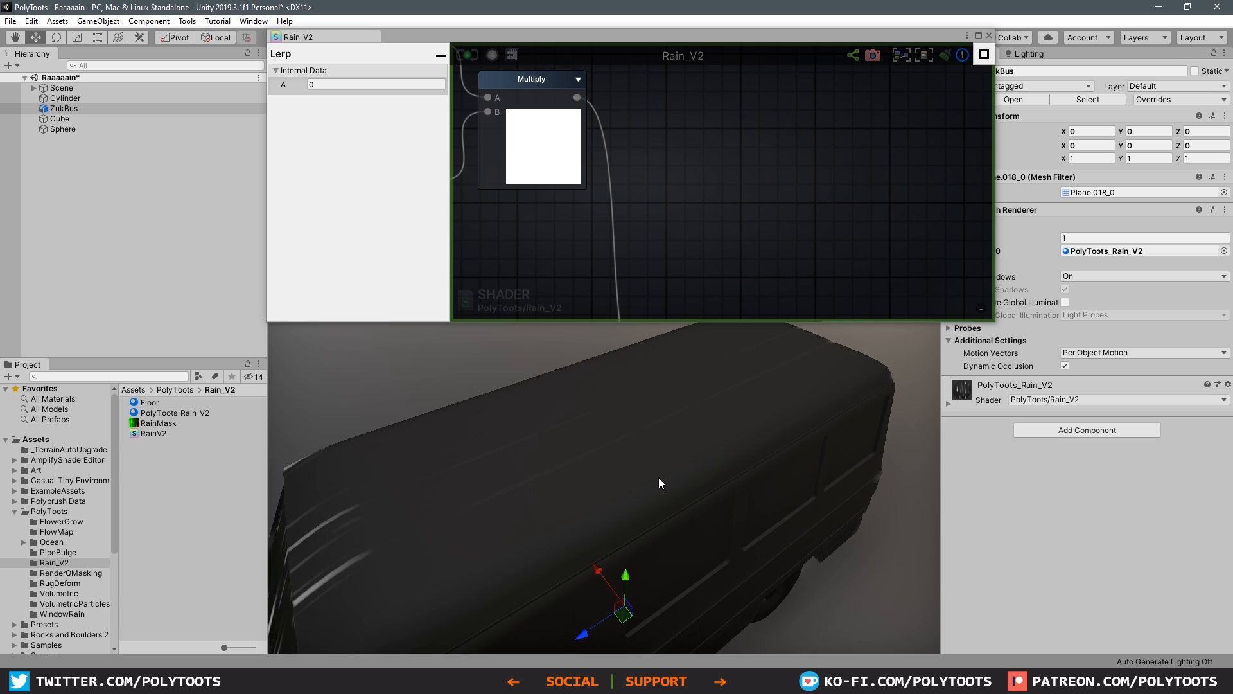
alt+drag(619, 503, 602, 454)
alt+right_drag(618, 446, 598, 490)
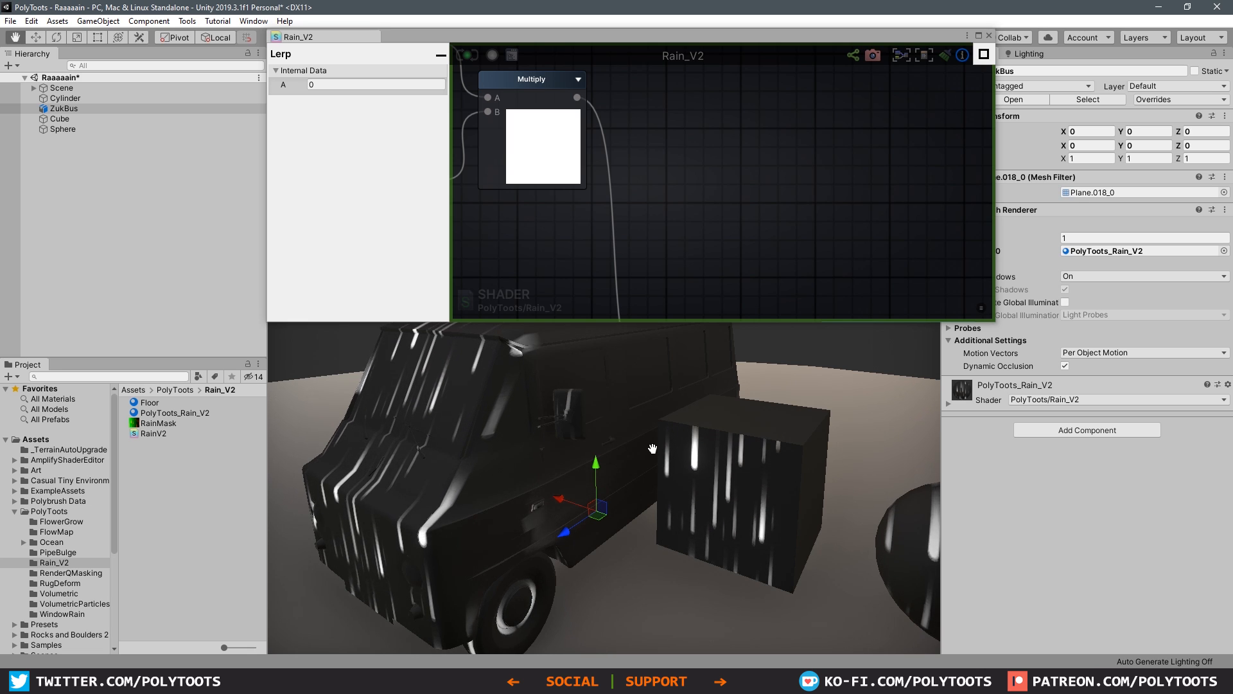
alt+drag(546, 434, 681, 488)
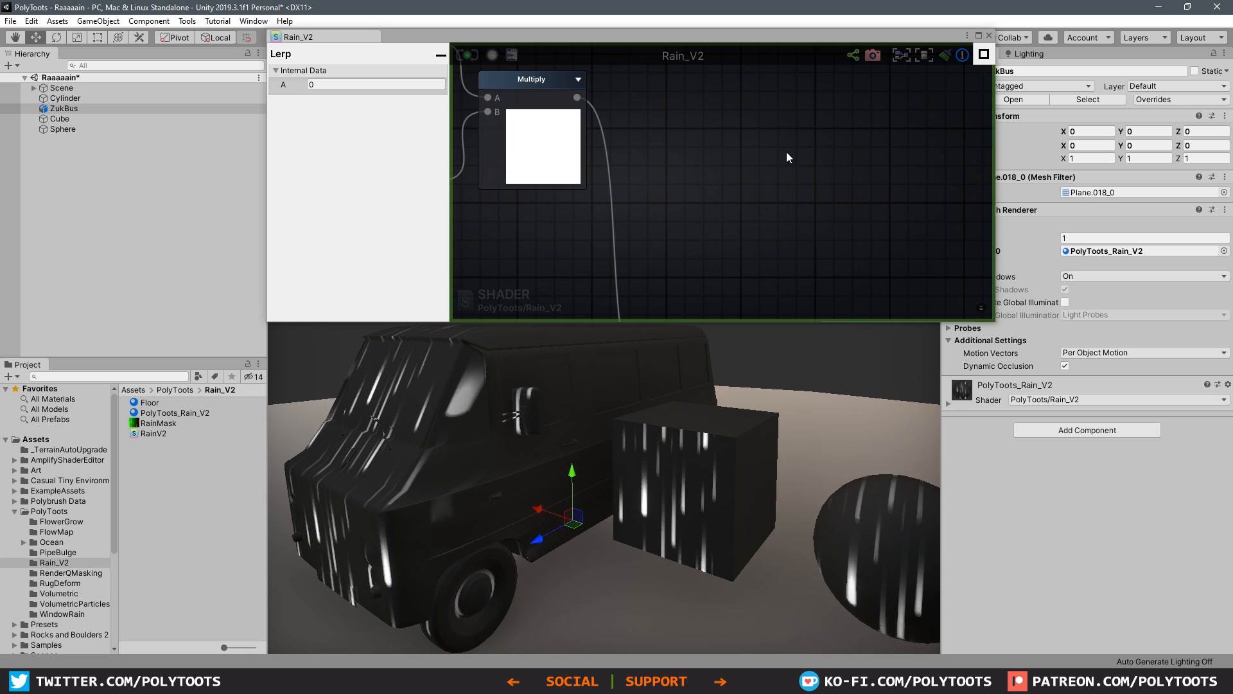
Step: Tidy the positions of the Lerp and Streaks Register Local Var nodes in the shader graph
click(979, 36)
middle_drag(681, 267, 733, 292)
click(800, 302)
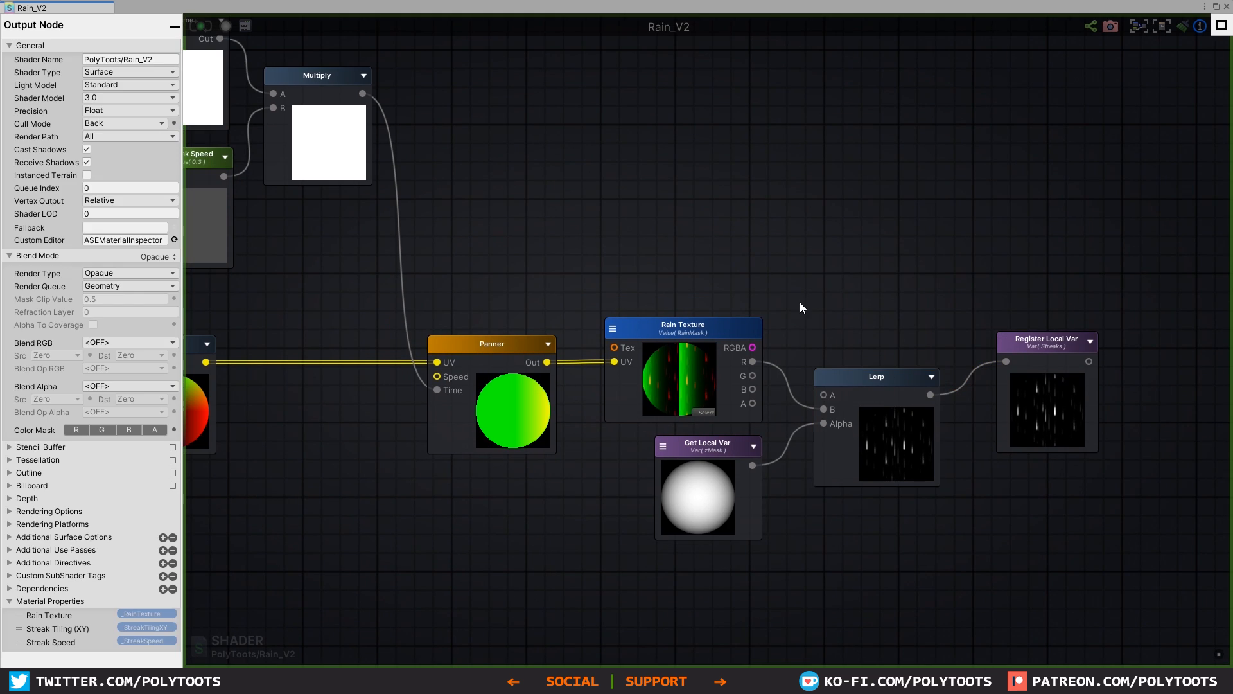
drag(917, 389, 925, 382)
drag(1048, 372, 1045, 390)
Step: Move the whole streak node network further down, making room below the world-normal mask group
scroll(793, 251, down, 8)
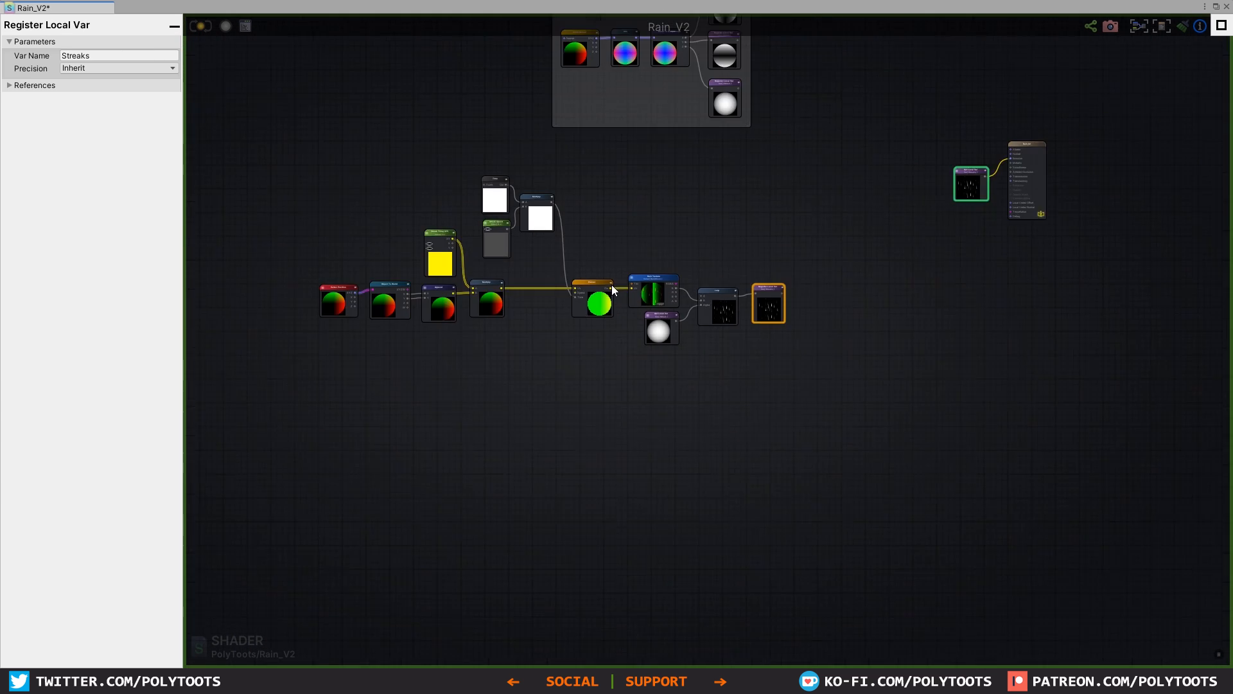
middle_drag(414, 251, 519, 303)
mouse_move(967, 469)
mouse_down()
mouse_move(541, 311)
mouse_move(405, 228)
mouse_up()
drag(655, 282, 657, 357)
click(749, 396)
scroll(737, 422, up, 4)
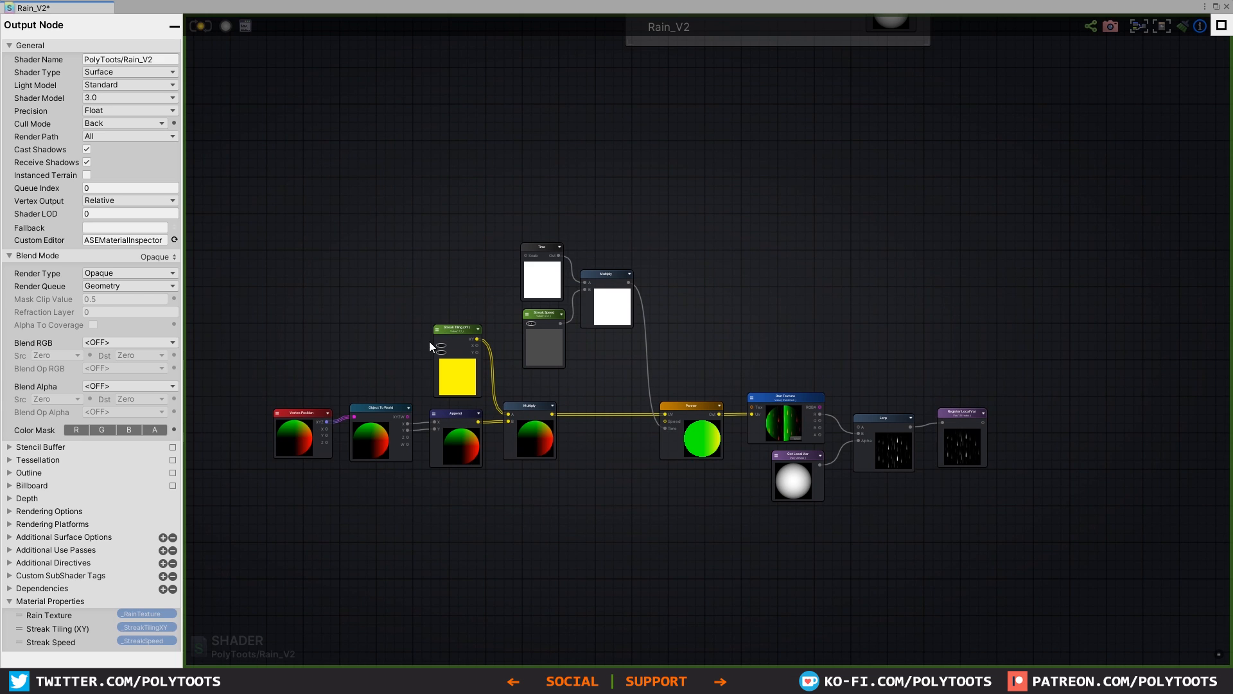
Step: Duplicate the Vertex Position, Object To World, Append, Multiply and Panner nodes and place the copies above the original chain
middle_drag(480, 419, 573, 390)
scroll(700, 384, up, 3)
drag(842, 518, 209, 391)
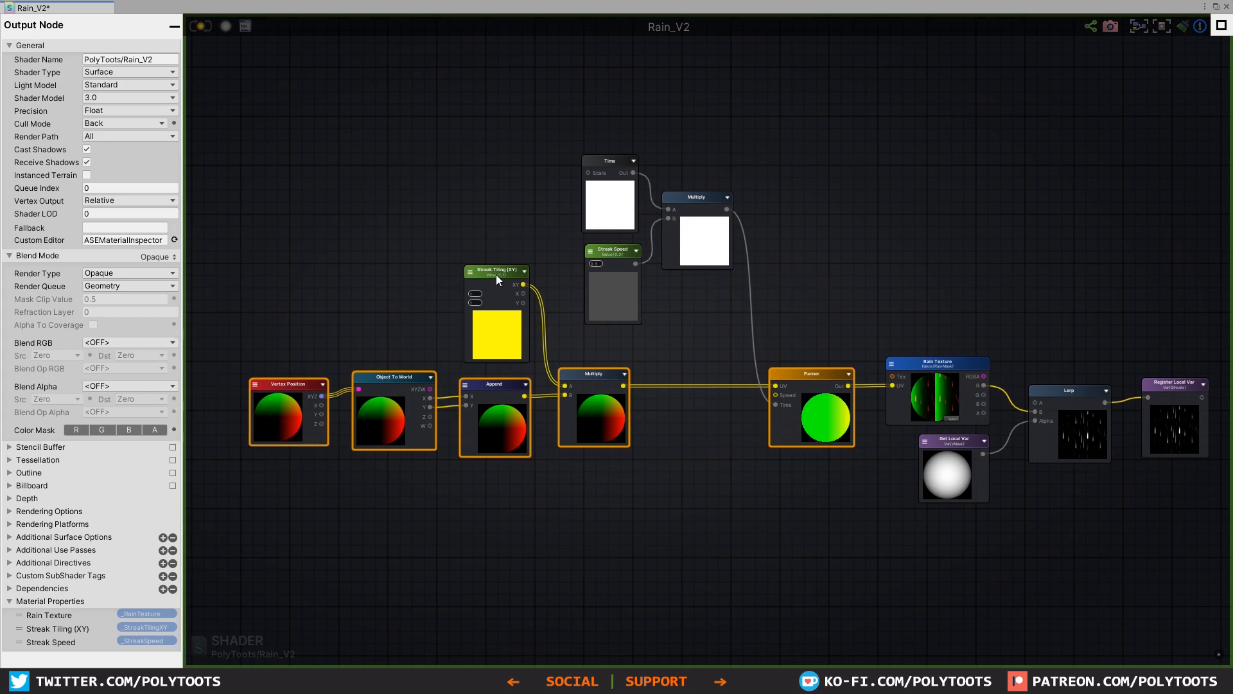
middle_drag(684, 118, 699, 288)
key(ctrl+v)
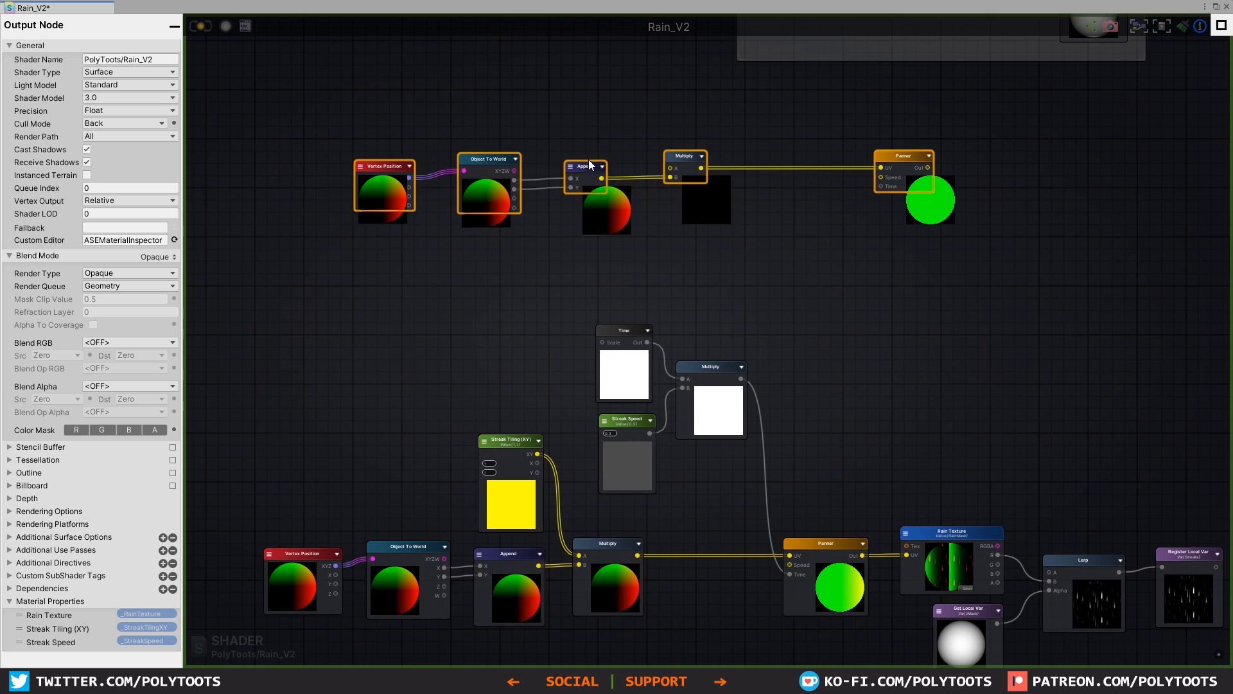
mouse_move(695, 160)
mouse_down()
mouse_move(605, 154)
mouse_move(688, 154)
mouse_up()
click(575, 166)
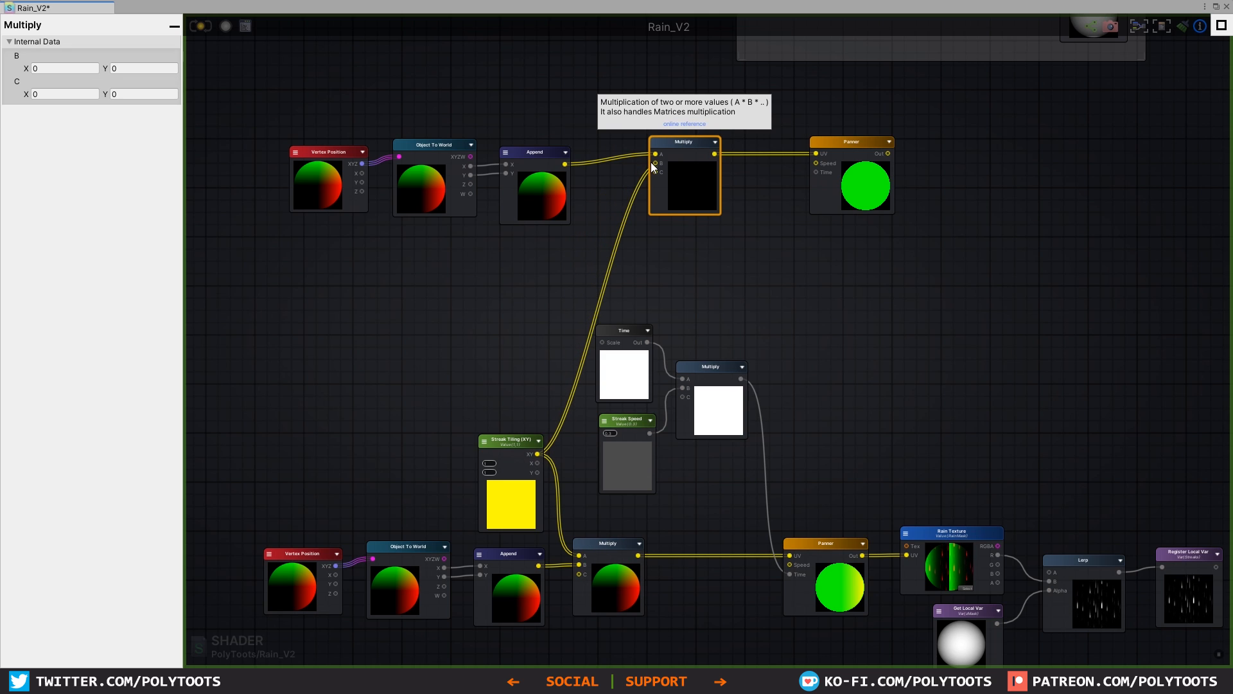
Step: Feed Streak Tiling into the copied Multiply and the speed Multiply into the copied Panner's Time, arranging the shared nodes between both chains
drag(654, 168, 655, 163)
drag(514, 439, 514, 357)
drag(960, 136, 290, 257)
drag(852, 179, 787, 234)
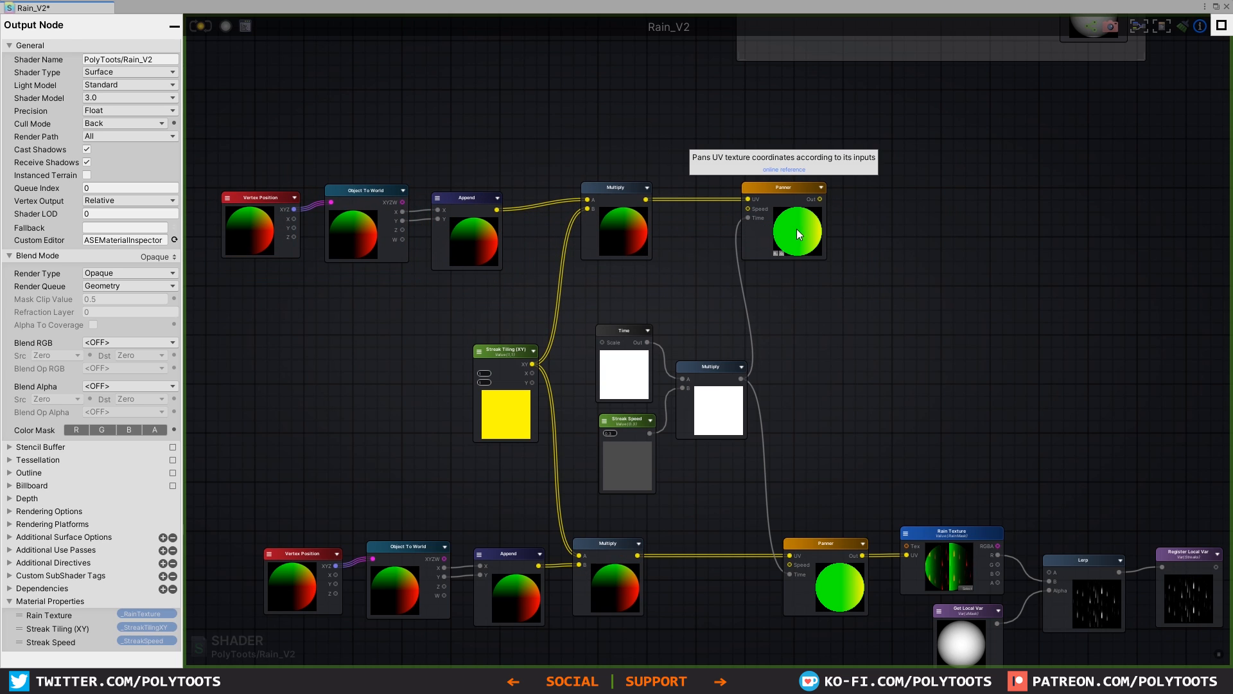
Step: Tidy the positions of the copied Panner, Multiply and Vertex Position nodes in the upper chain
drag(799, 234, 816, 234)
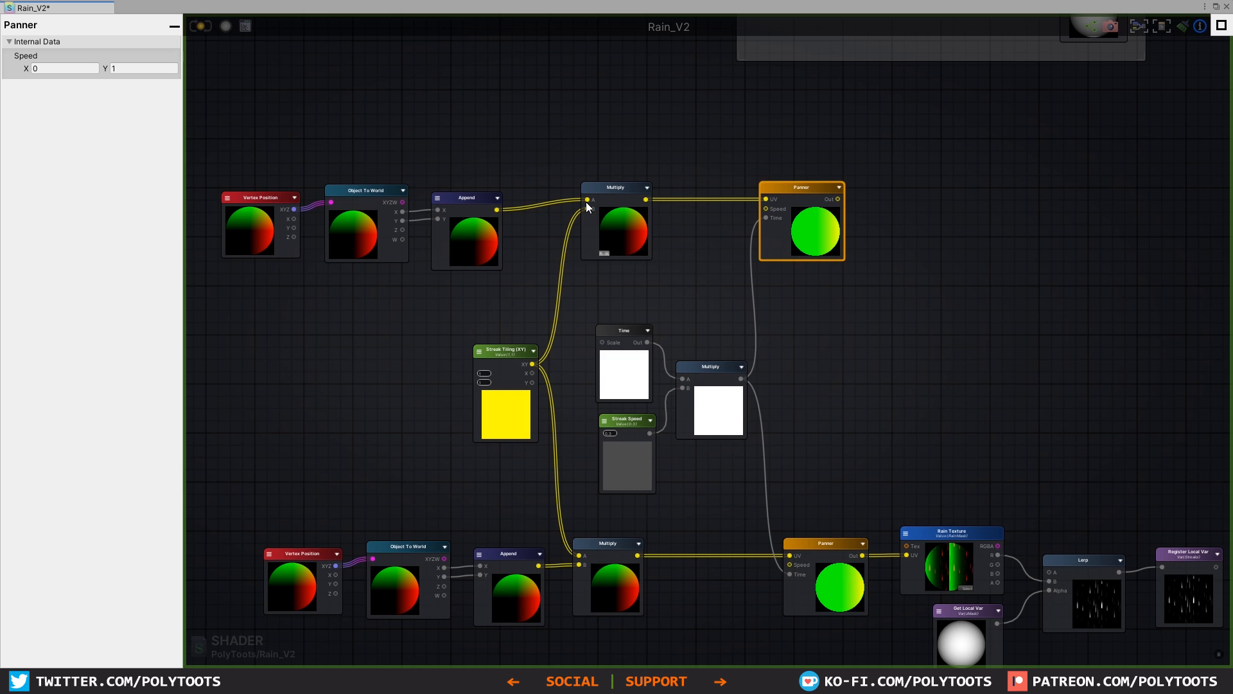
drag(604, 214, 612, 217)
drag(251, 215, 252, 204)
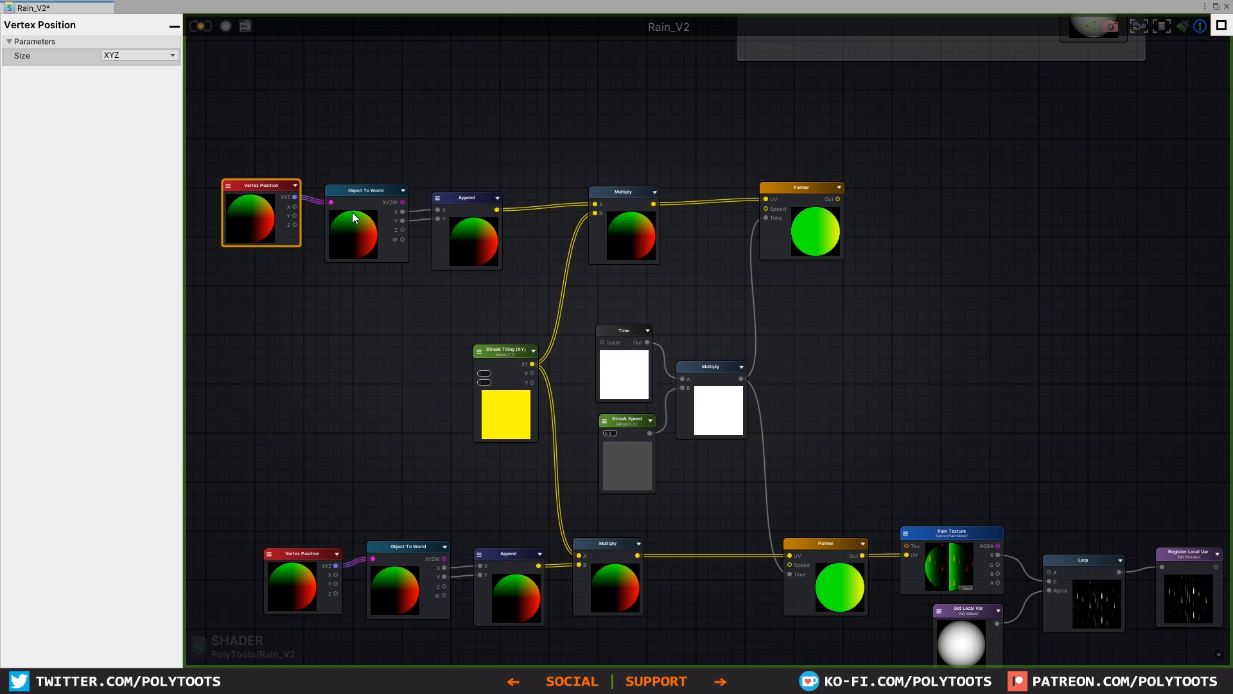
Step: Rewire the upper Object To World so its Y and Z outputs feed the Append's X and Y inputs, and save the shader
scroll(355, 217, up, 3)
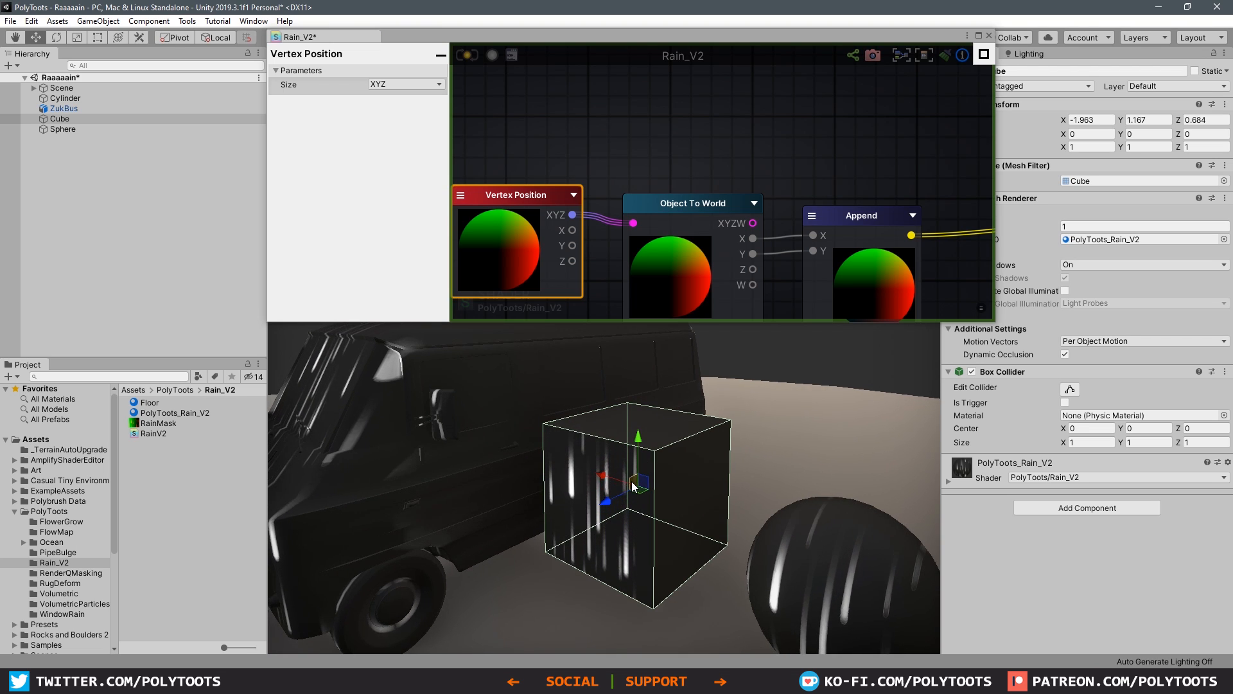
alt+drag(612, 485, 631, 508)
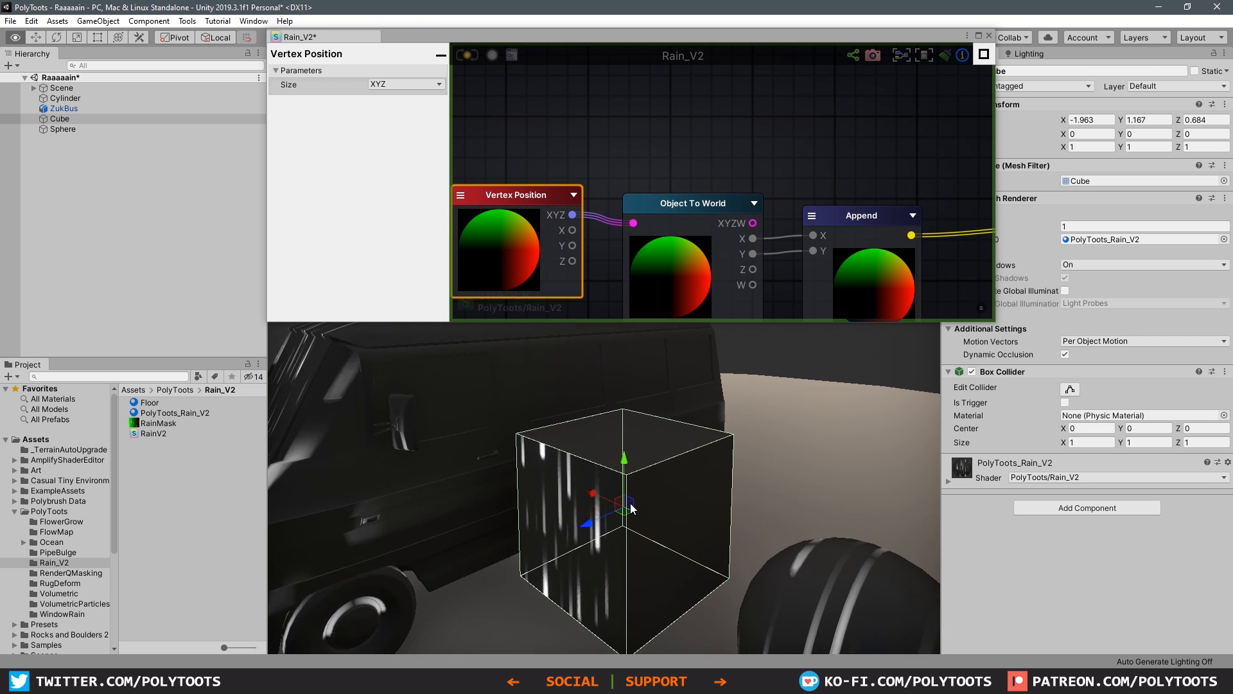
middle_drag(705, 252, 663, 192)
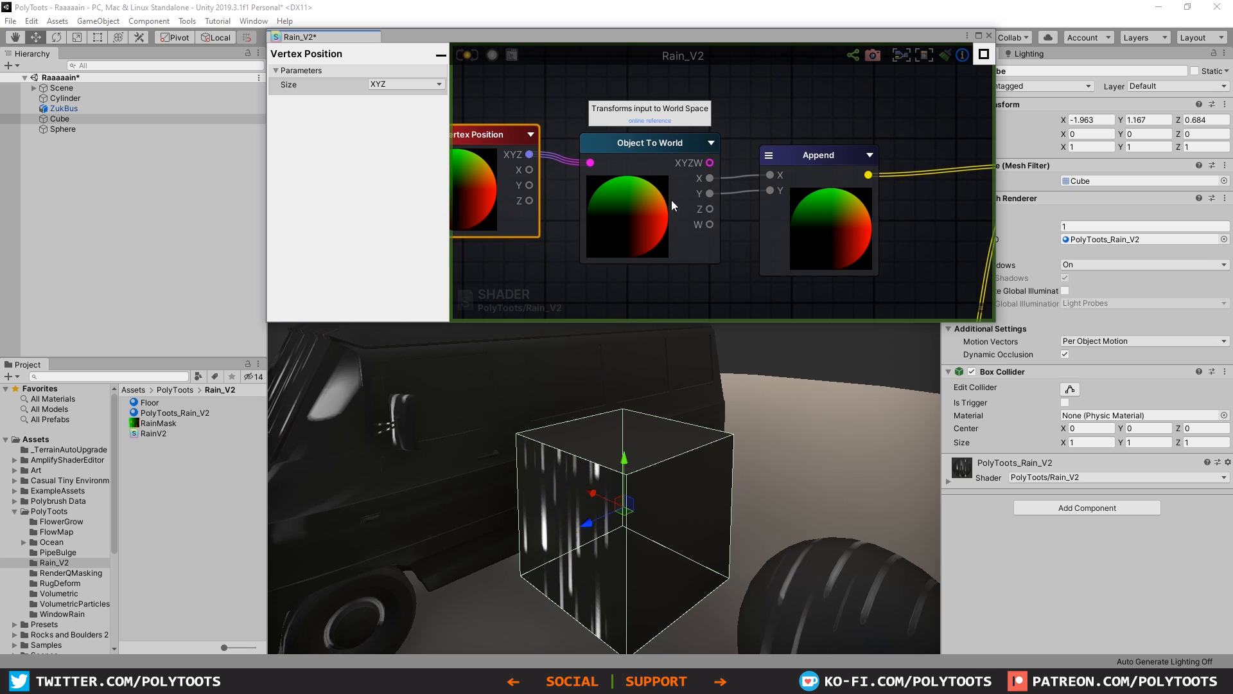
click(726, 209)
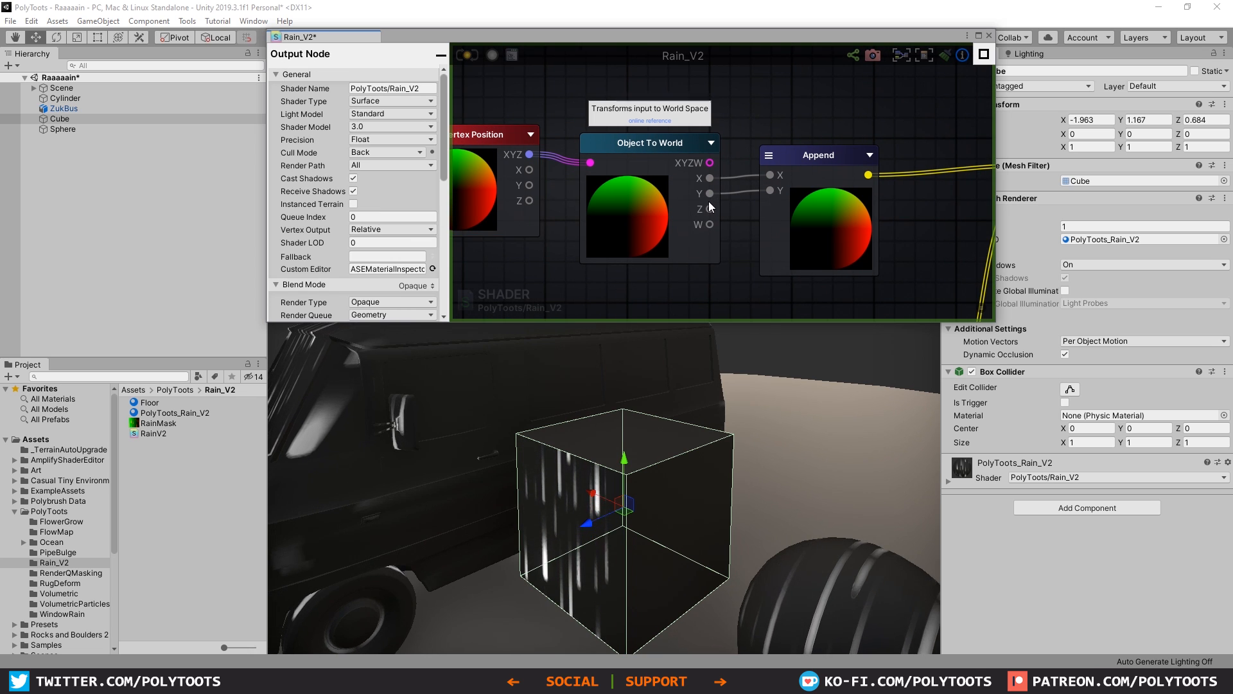
drag(710, 194, 769, 175)
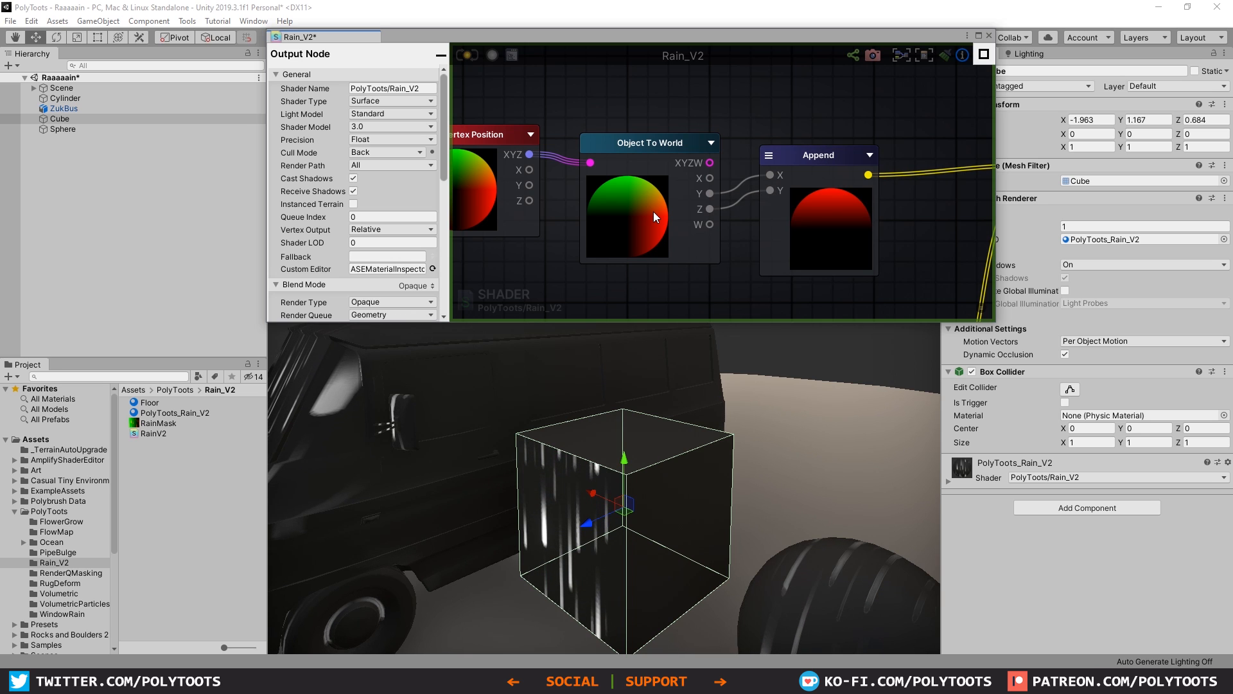
key(ctrl+s)
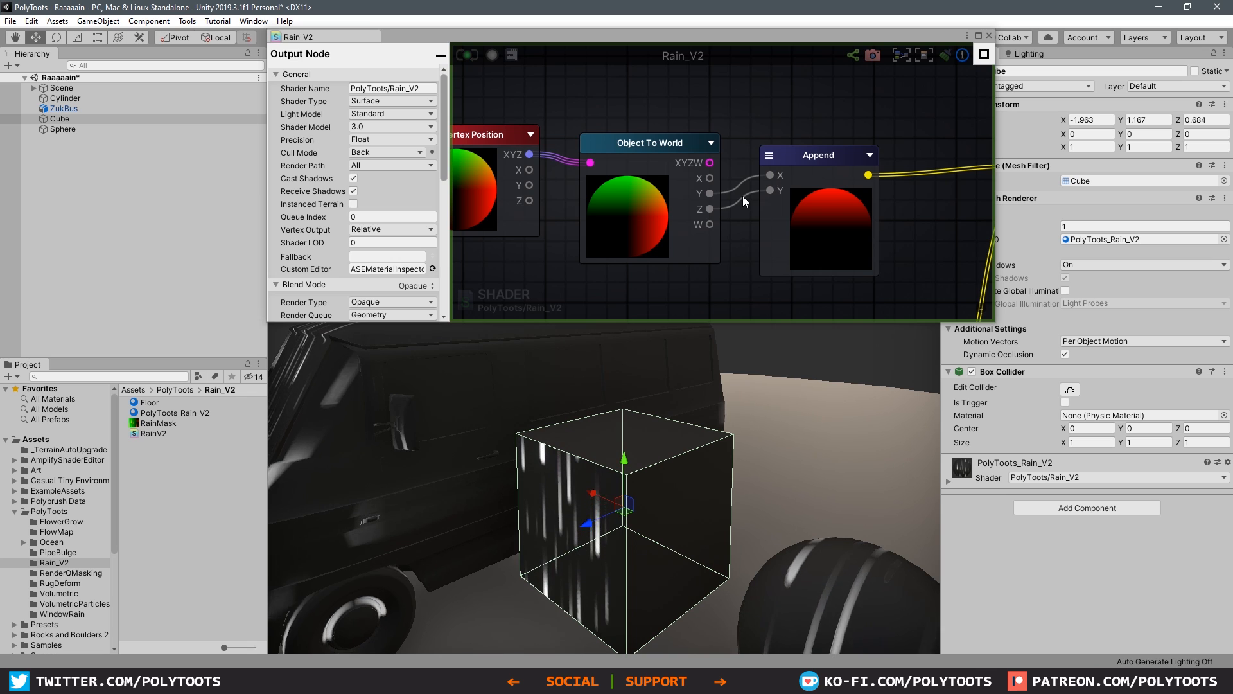
Step: Line up the upper Panner node with the Multiply that feeds its UV input
scroll(742, 195, down, 3)
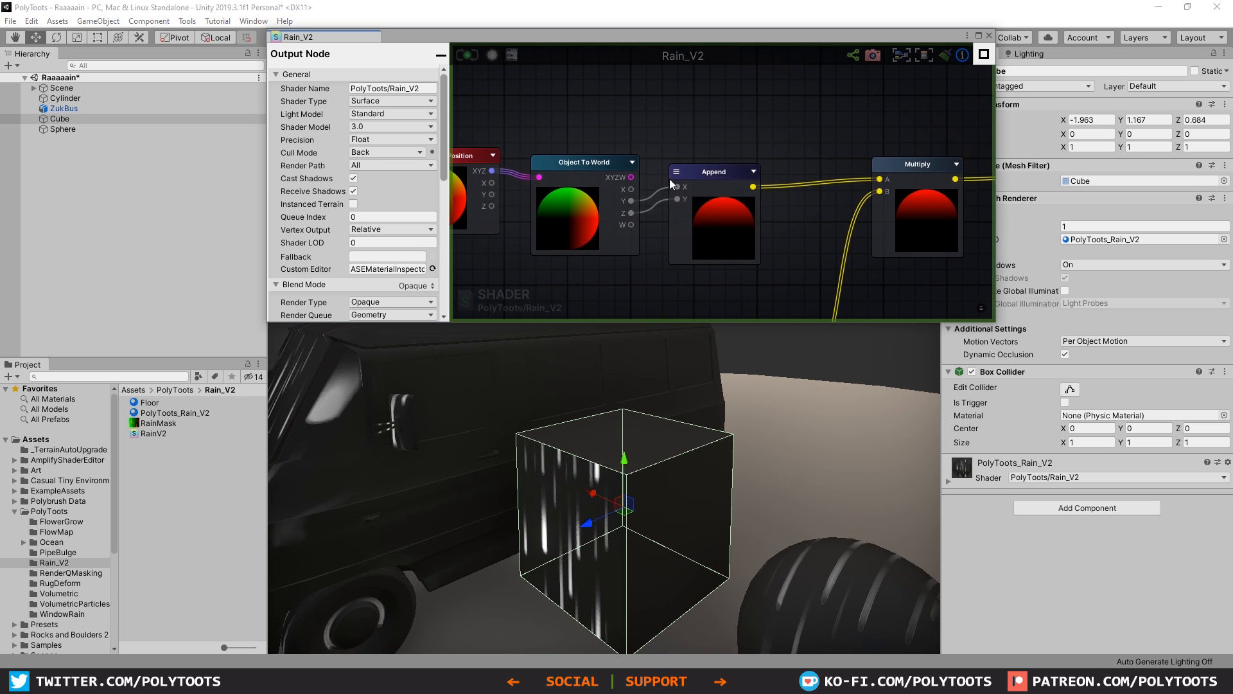
middle_drag(878, 182, 689, 175)
scroll(911, 184, down, 3)
middle_drag(926, 186, 668, 179)
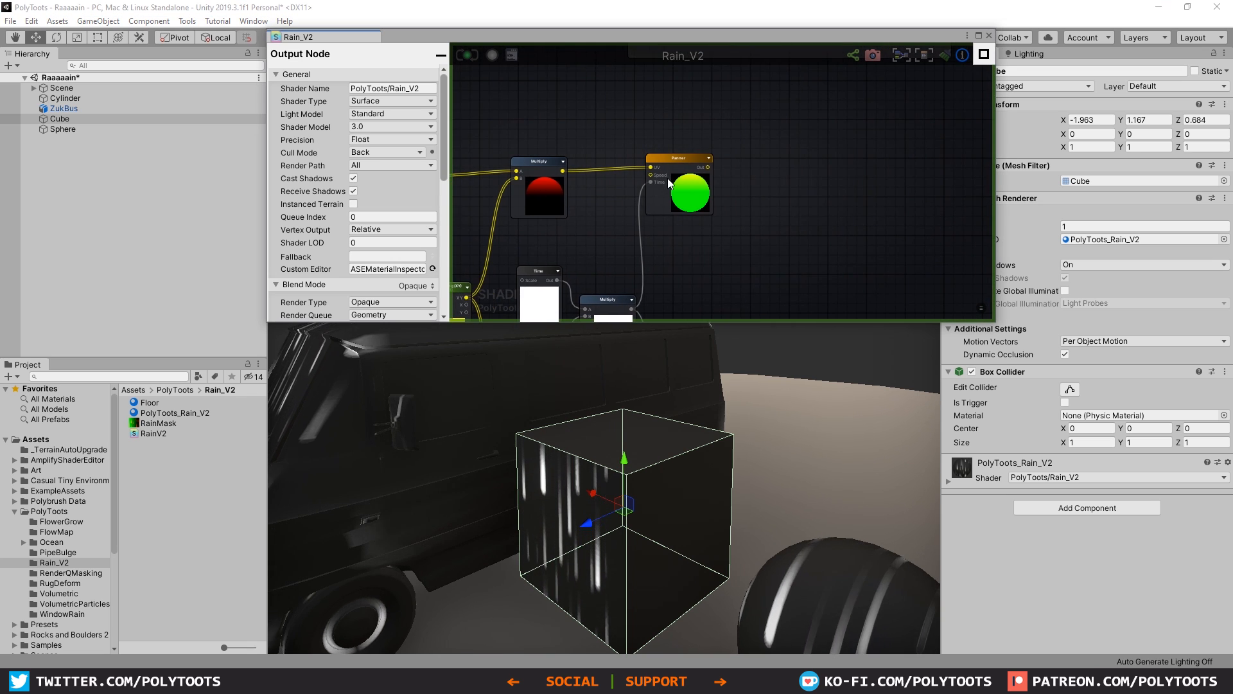
click(692, 162)
scroll(787, 188, down, 1)
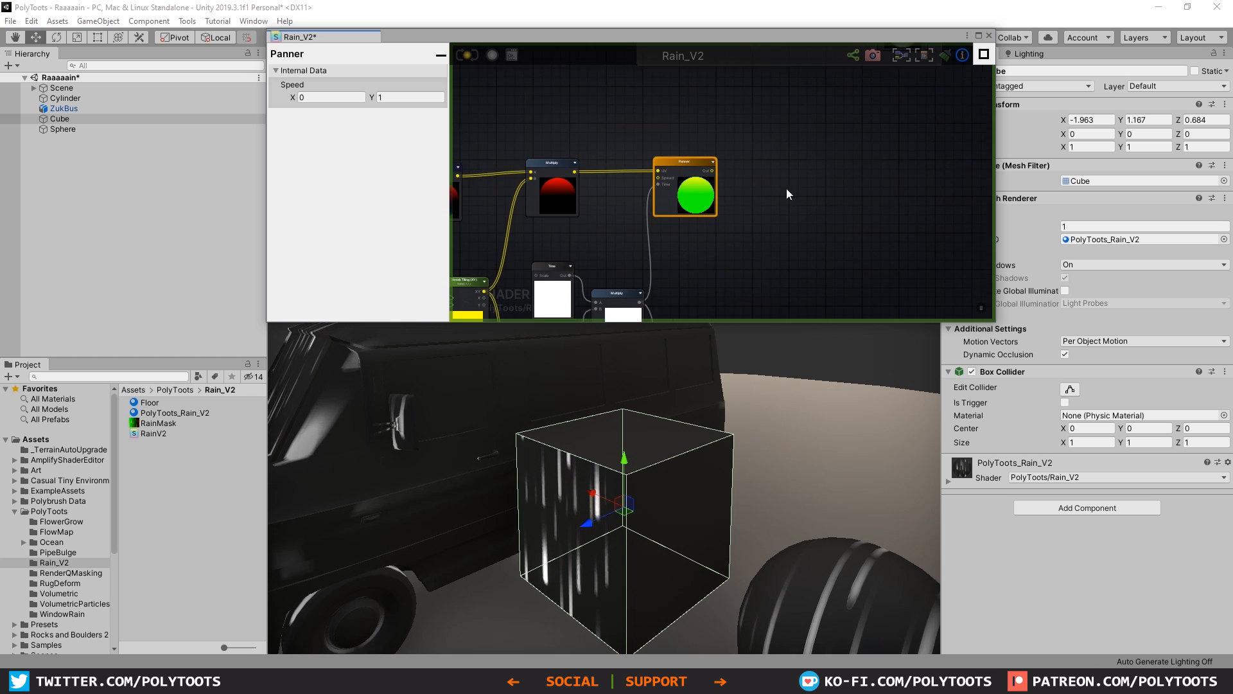
middle_drag(739, 151, 694, 76)
middle_drag(712, 210, 729, 182)
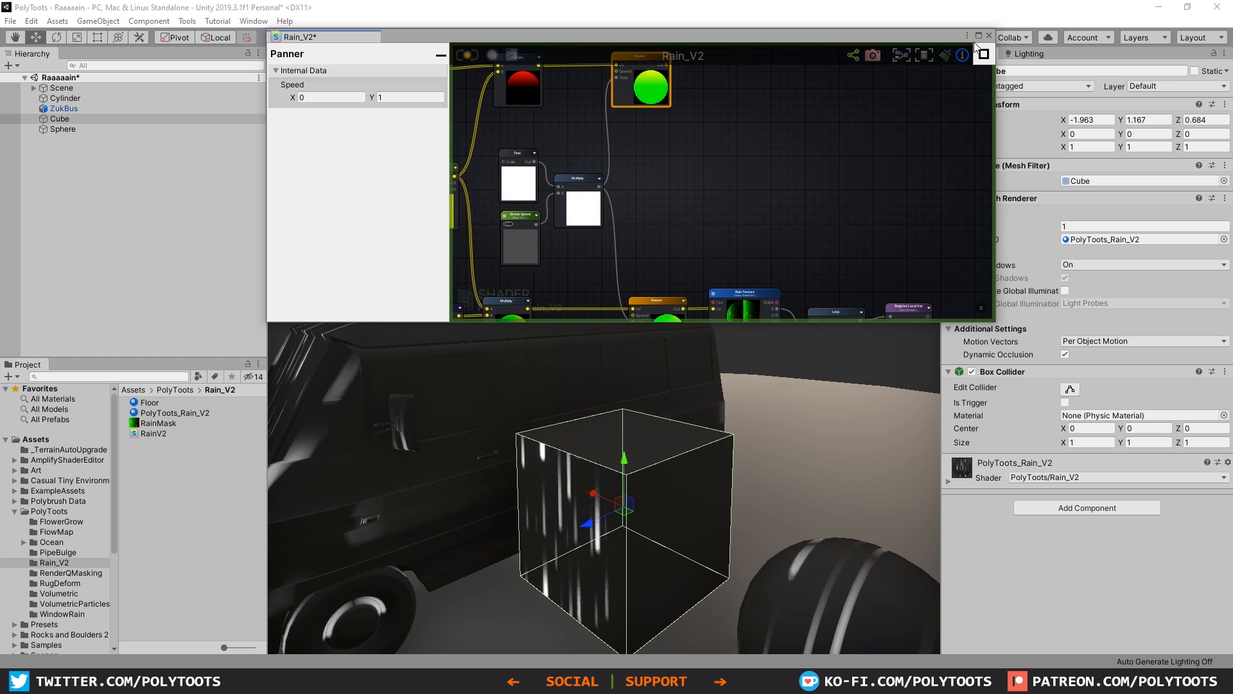
Step: Enlarge the shader graph window and add a Texture Sample node beside the upper Panner
click(979, 36)
middle_drag(547, 93, 744, 268)
scroll(744, 267, up, 1)
scroll(683, 242, up, 2)
click(661, 239)
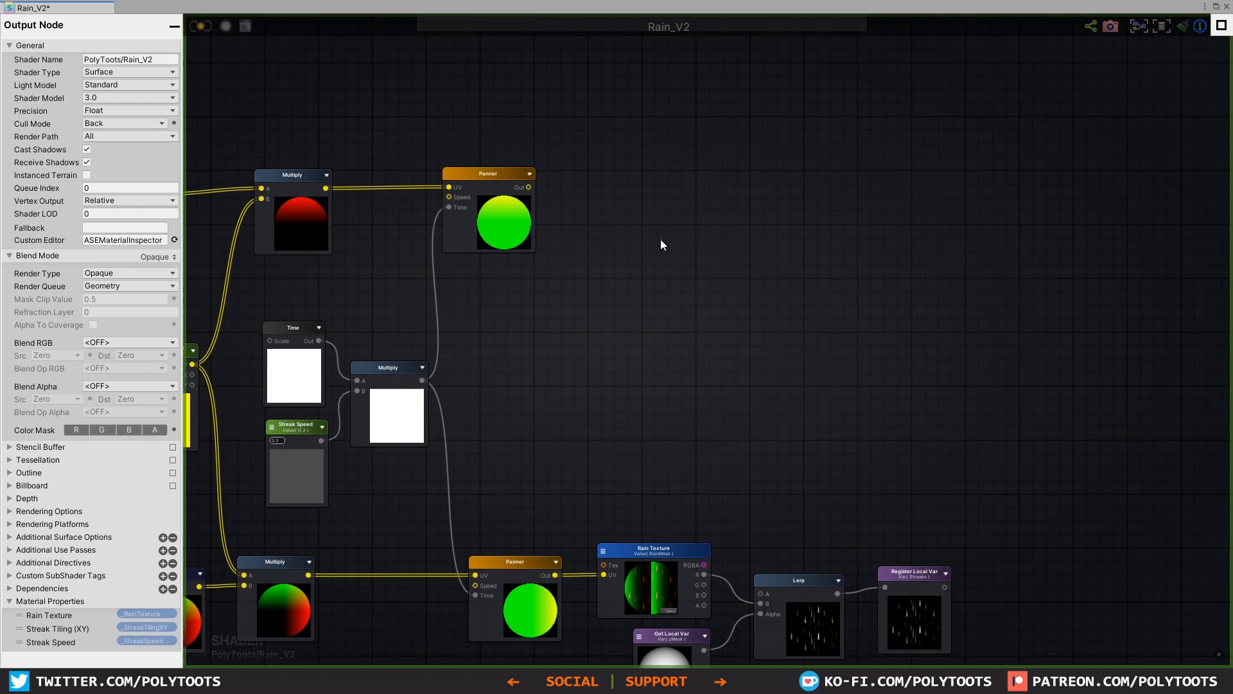
key(t)
click(624, 191)
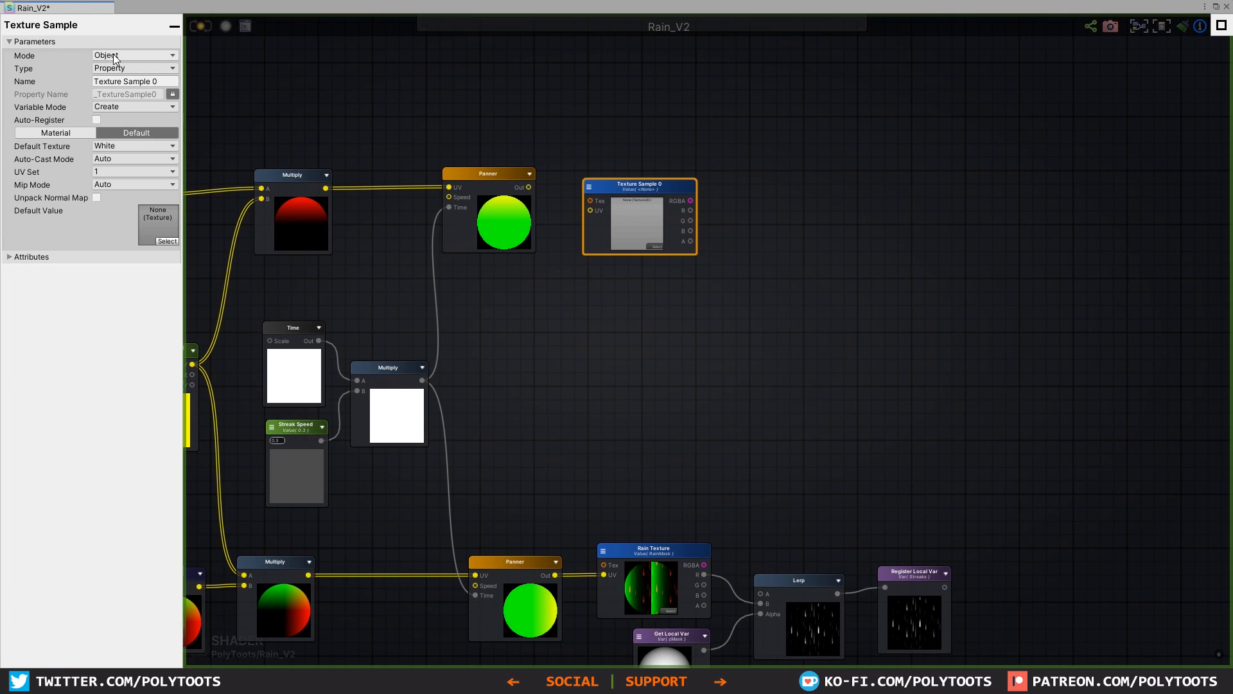
Step: Set the new Texture Sample to Reference mode using _RainTexture, and connect the upper Panner's output to its UV input
click(124, 57)
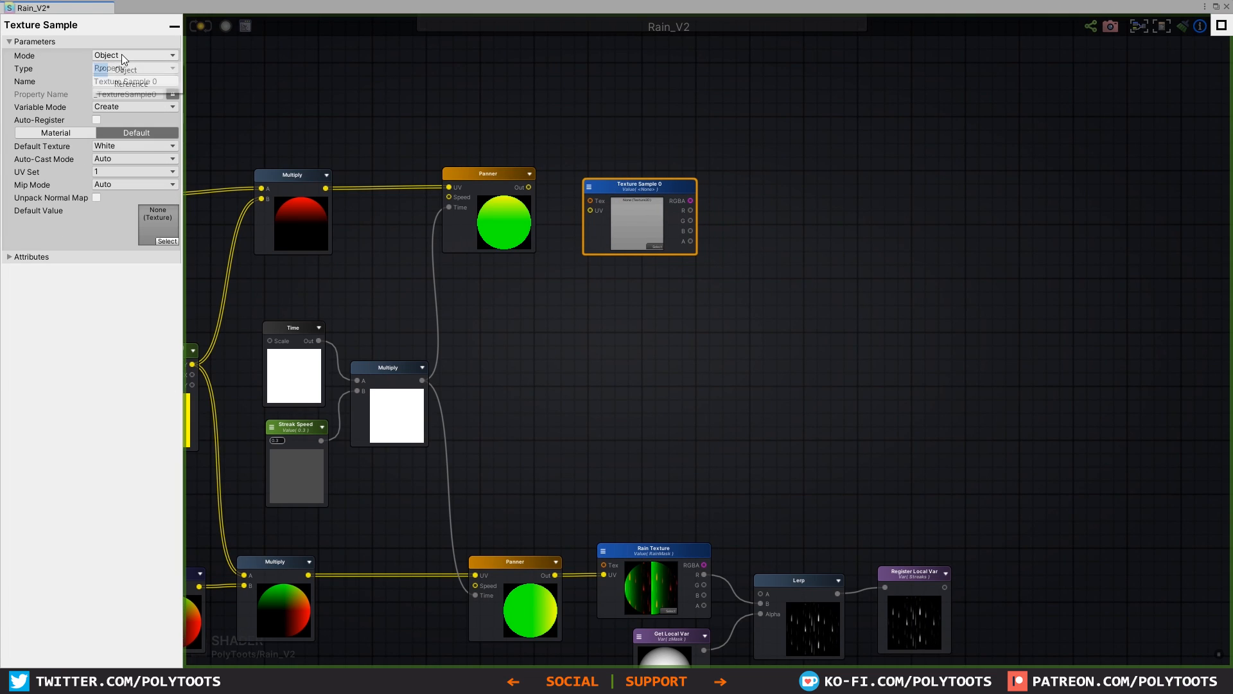
click(124, 85)
click(130, 68)
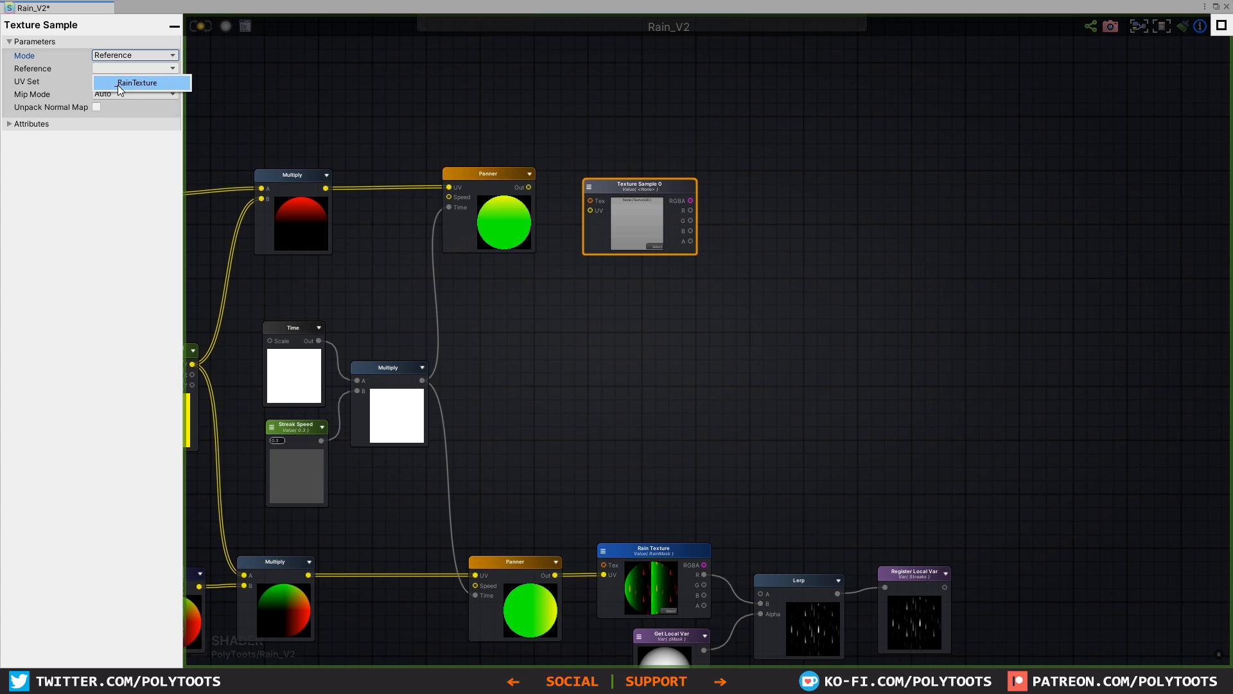
click(145, 84)
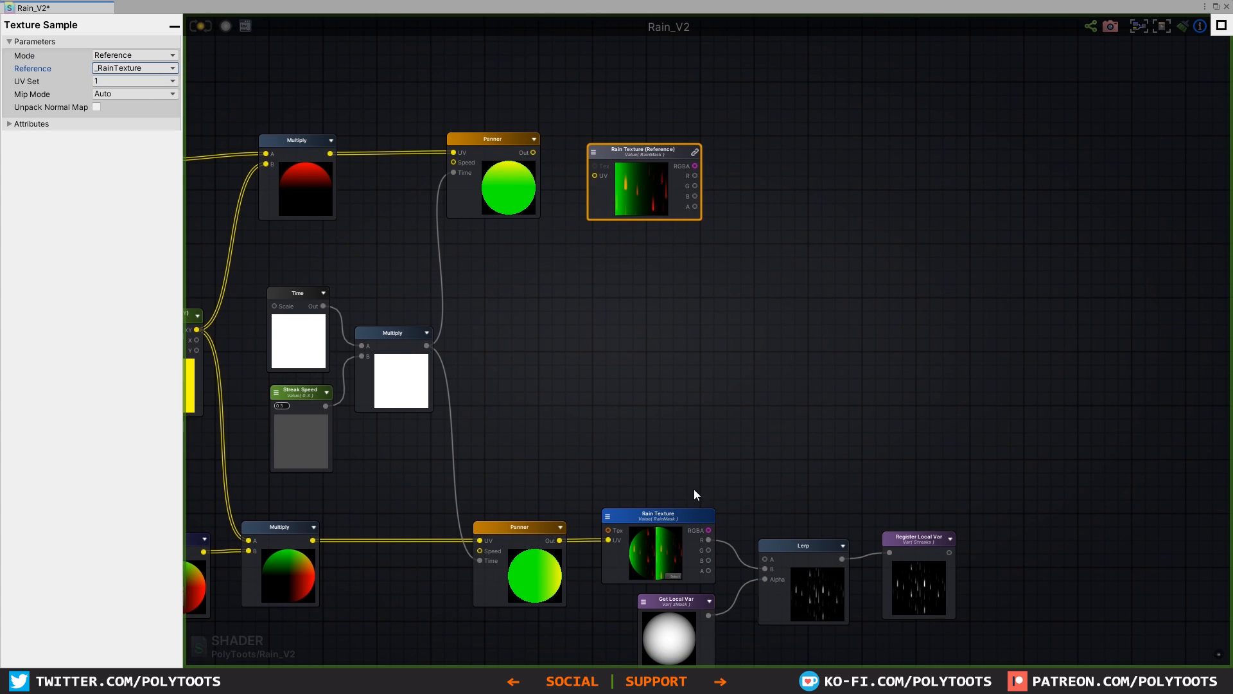
drag(632, 155, 629, 153)
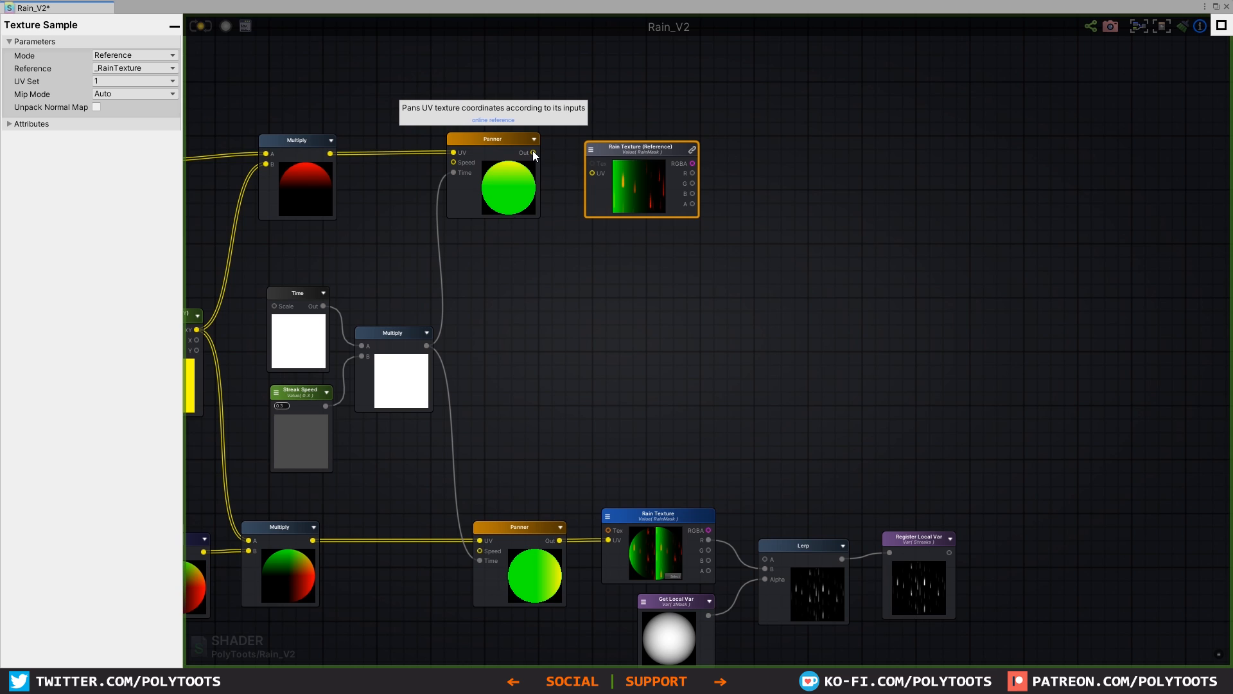
drag(533, 153, 591, 172)
Step: Add a Lerp node beside the referenced Rain Texture and feed the texture's R channel into its B input
click(742, 193)
right_click(731, 186)
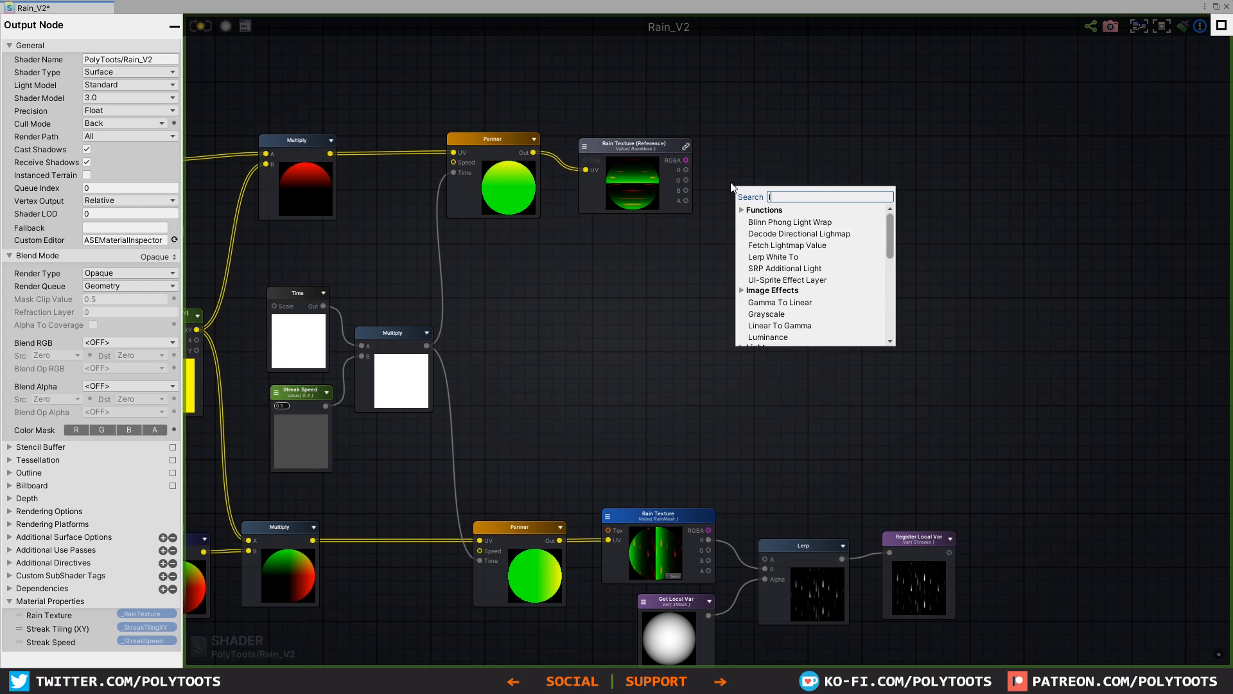
text(ler)
click(764, 257)
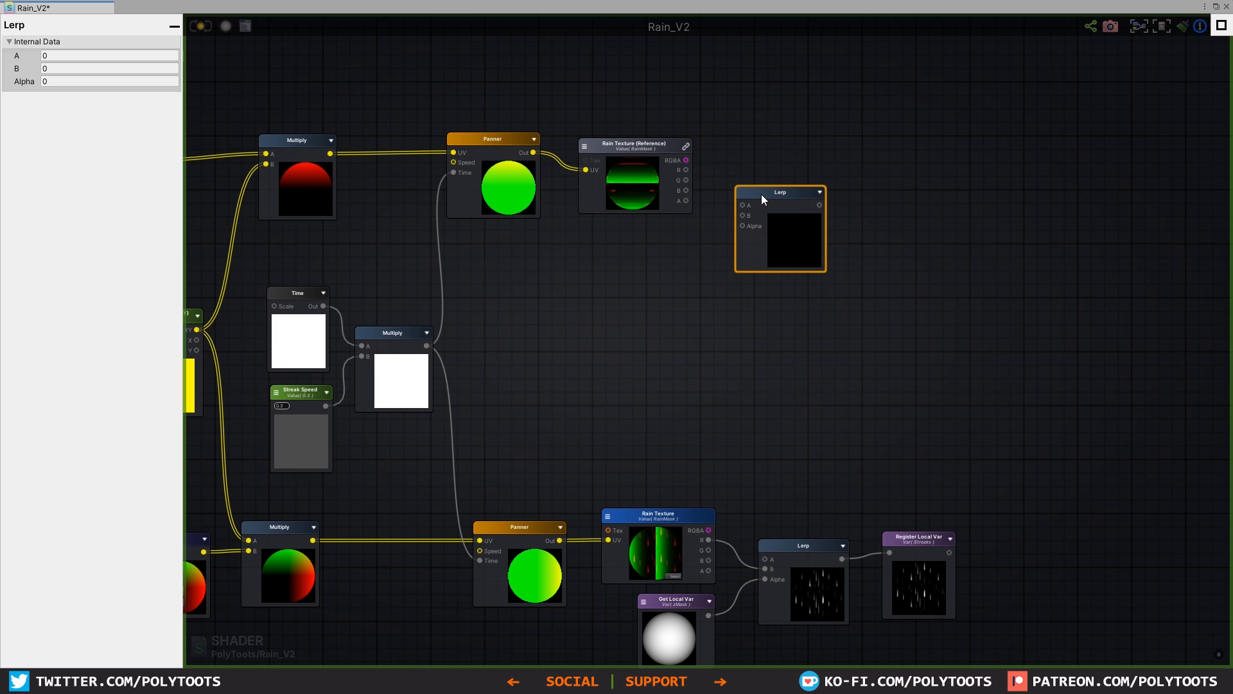
mouse_move(761, 194)
mouse_down()
mouse_move(757, 165)
mouse_move(739, 185)
mouse_up()
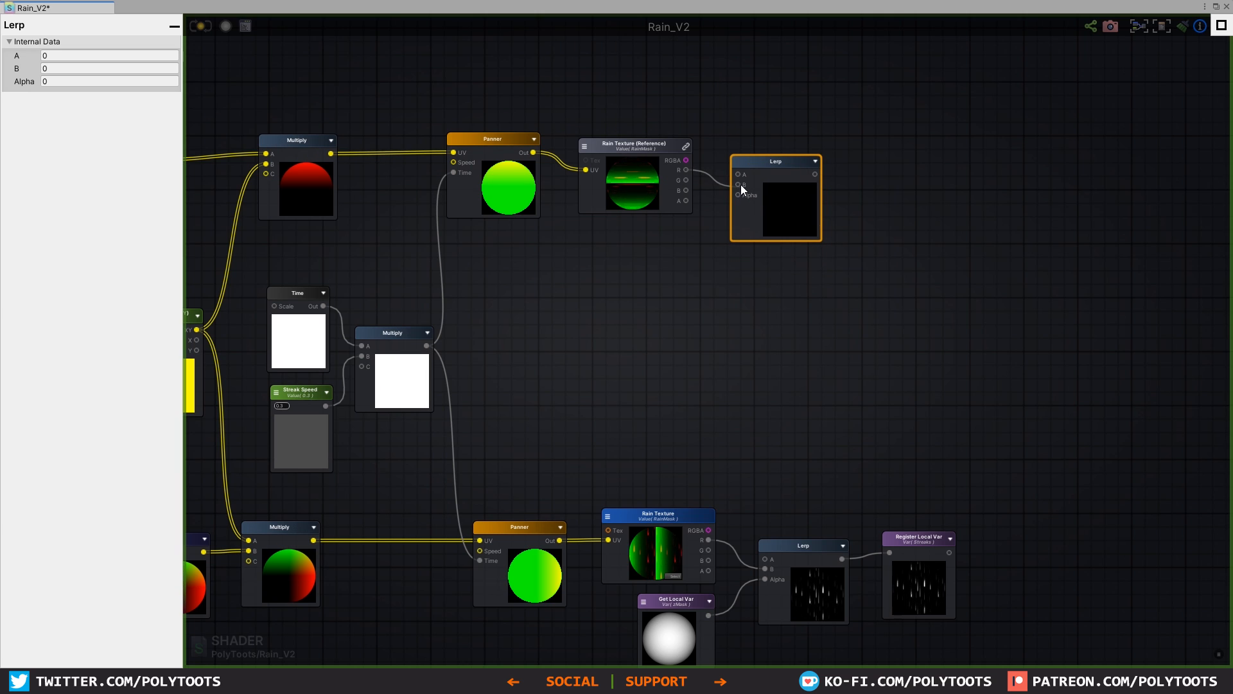
Step: Place a Get Local Var node for xMask below the referenced Rain Texture and connect it to the new Lerp's Alpha
click(688, 260)
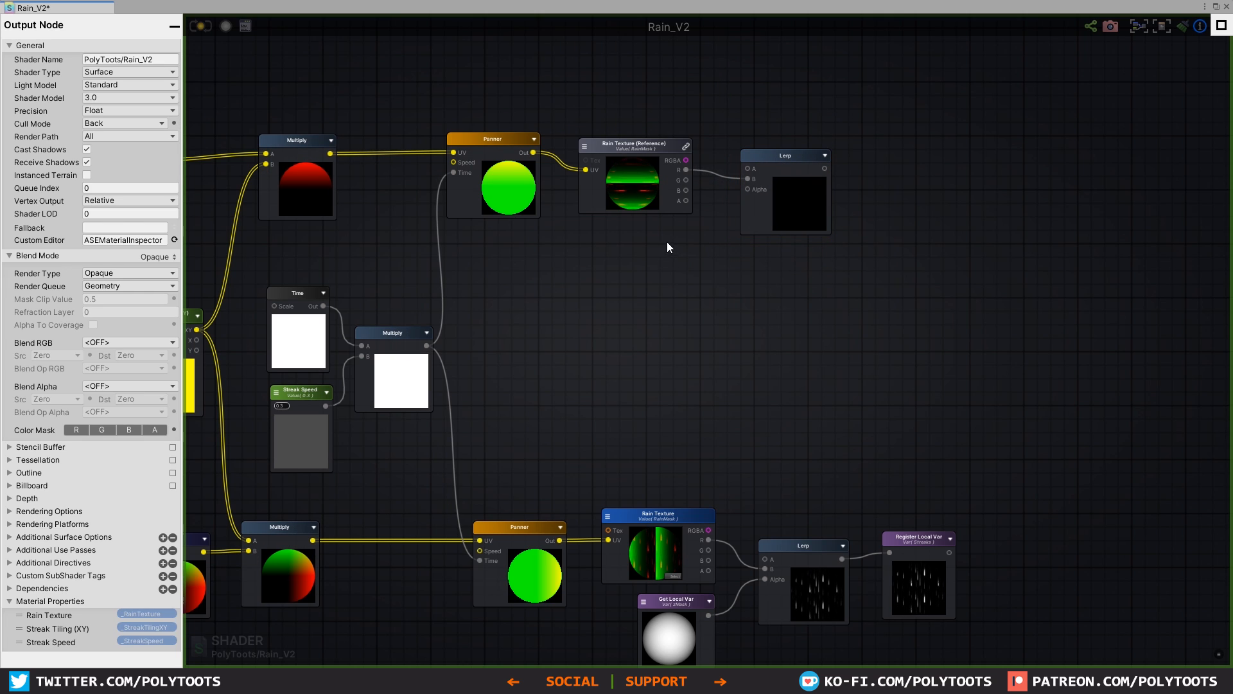
drag(688, 242, 748, 189)
click(634, 228)
click(652, 256)
drag(800, 198, 781, 196)
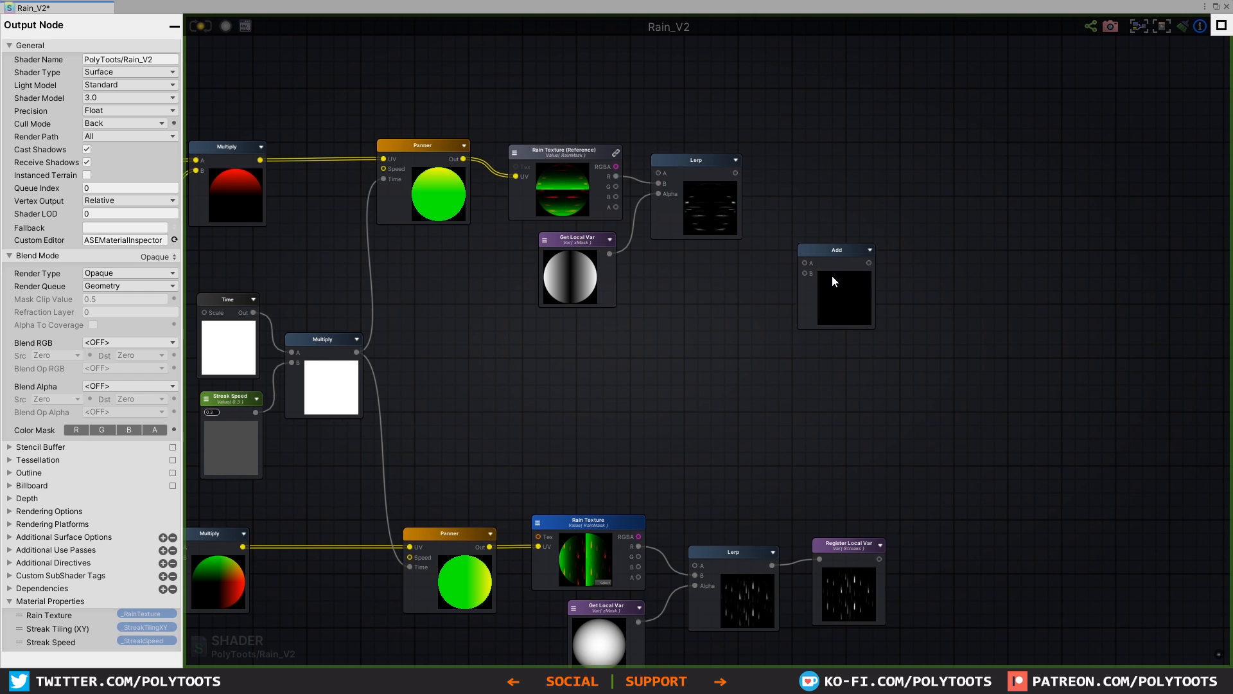
Step: Combine the upper and lower Lerp outputs in an Add node placed between the two streak chains
drag(833, 277, 832, 292)
drag(845, 337, 846, 350)
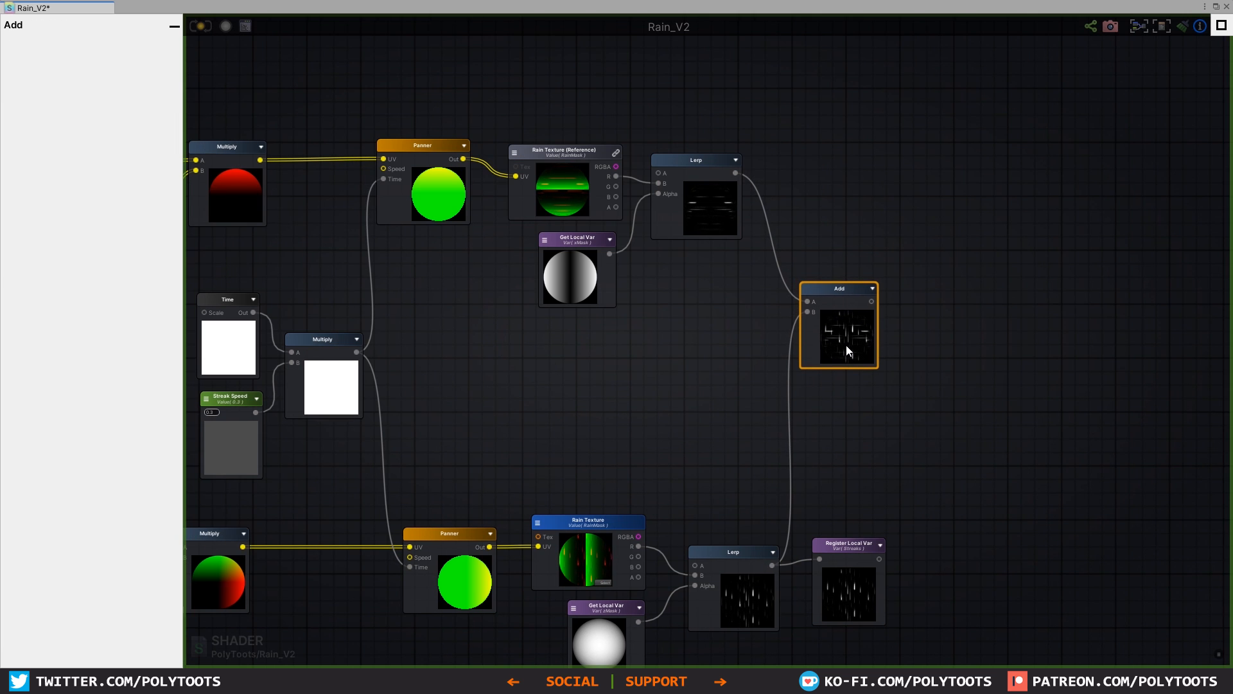
scroll(858, 330, up, 3)
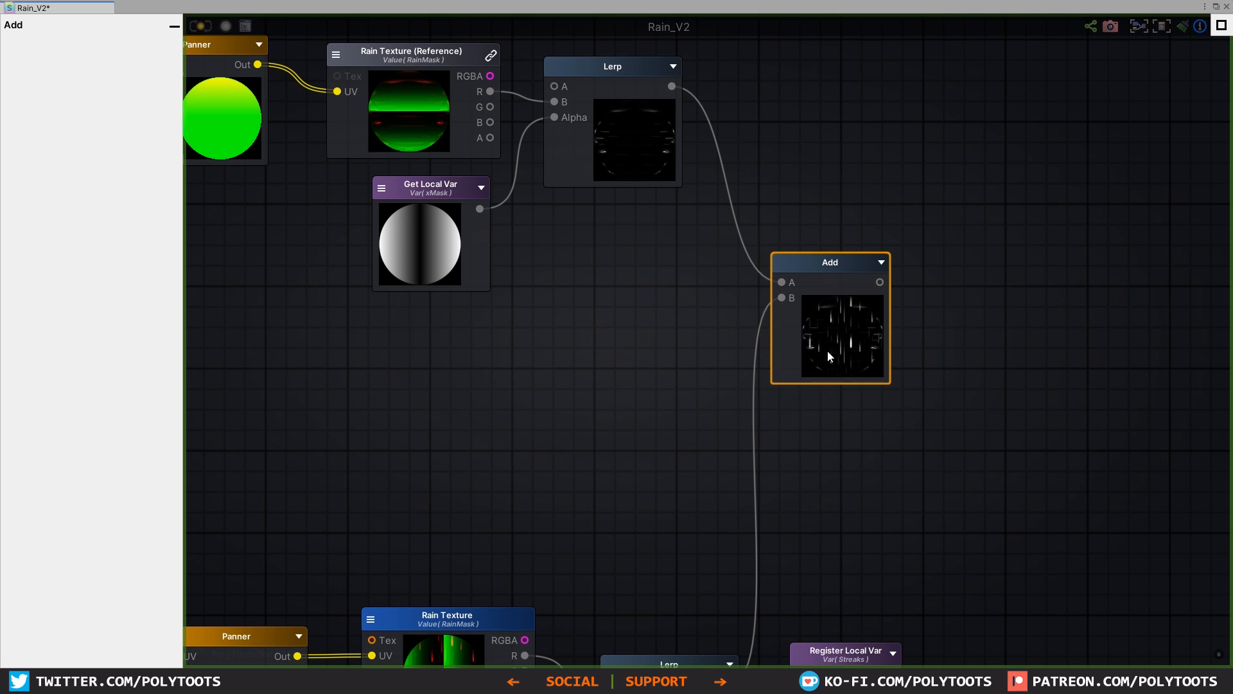
scroll(842, 344, down, 4)
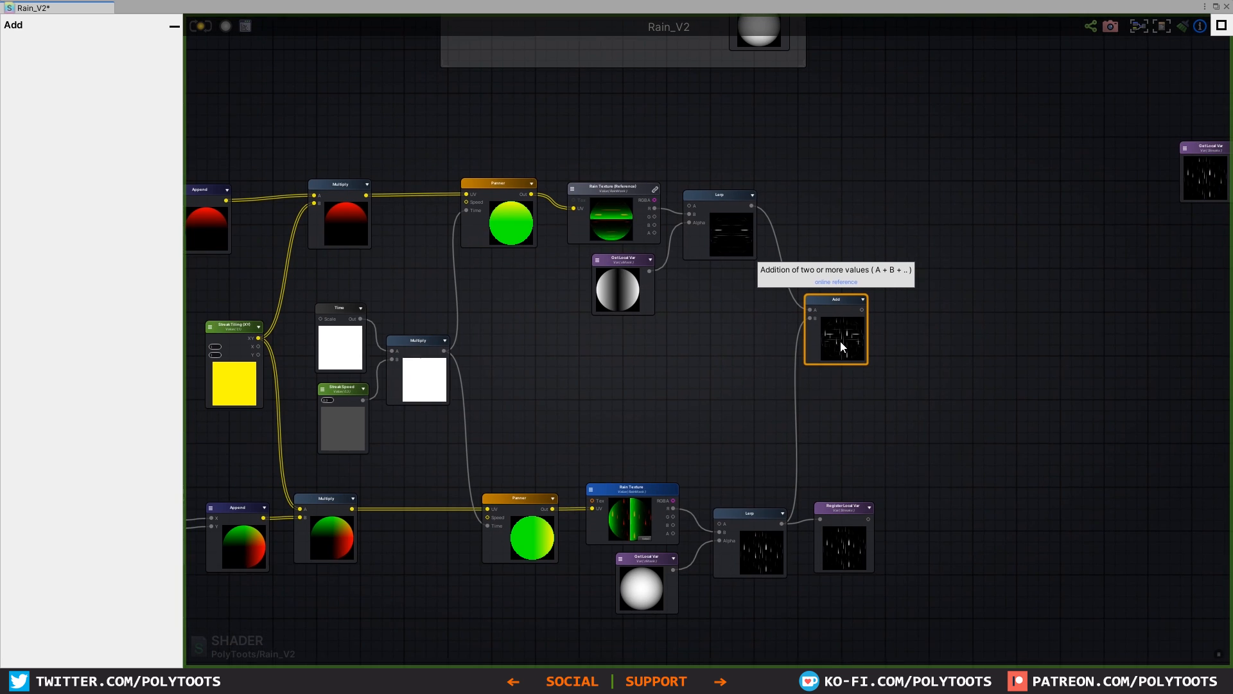
drag(856, 349, 857, 360)
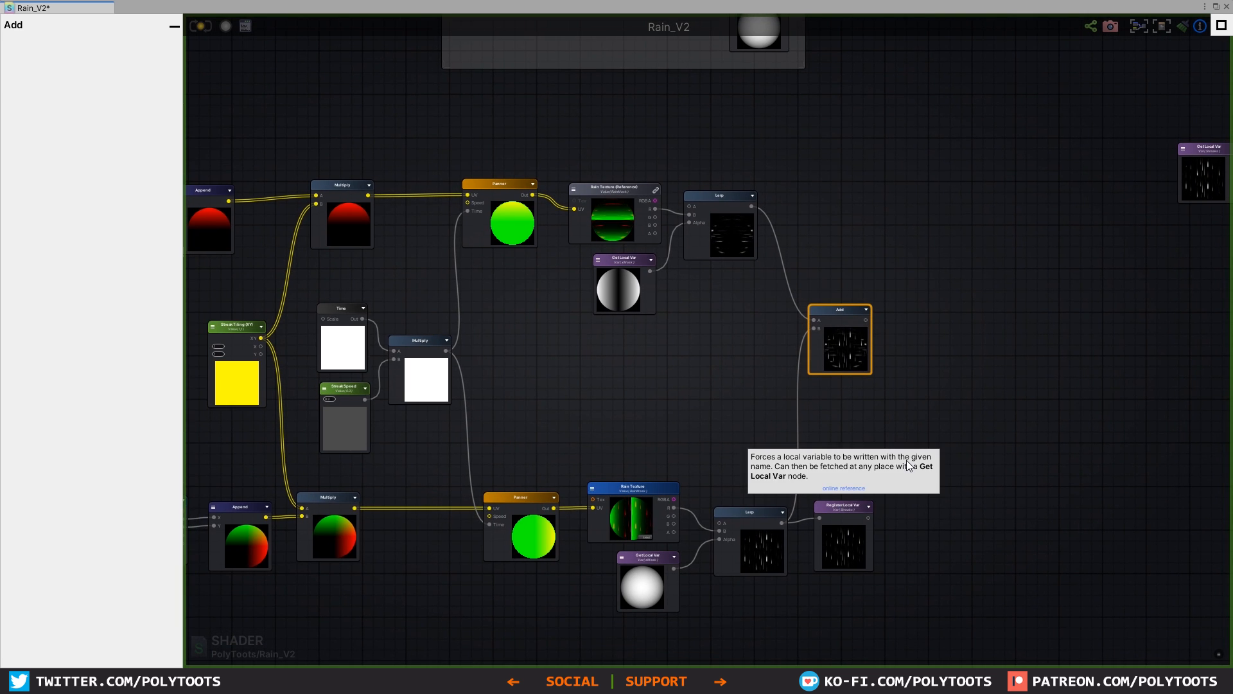
Step: Move the Streaks Register Local Var beside the Add node, feed it the Add output, and save the shader
drag(842, 507, 946, 332)
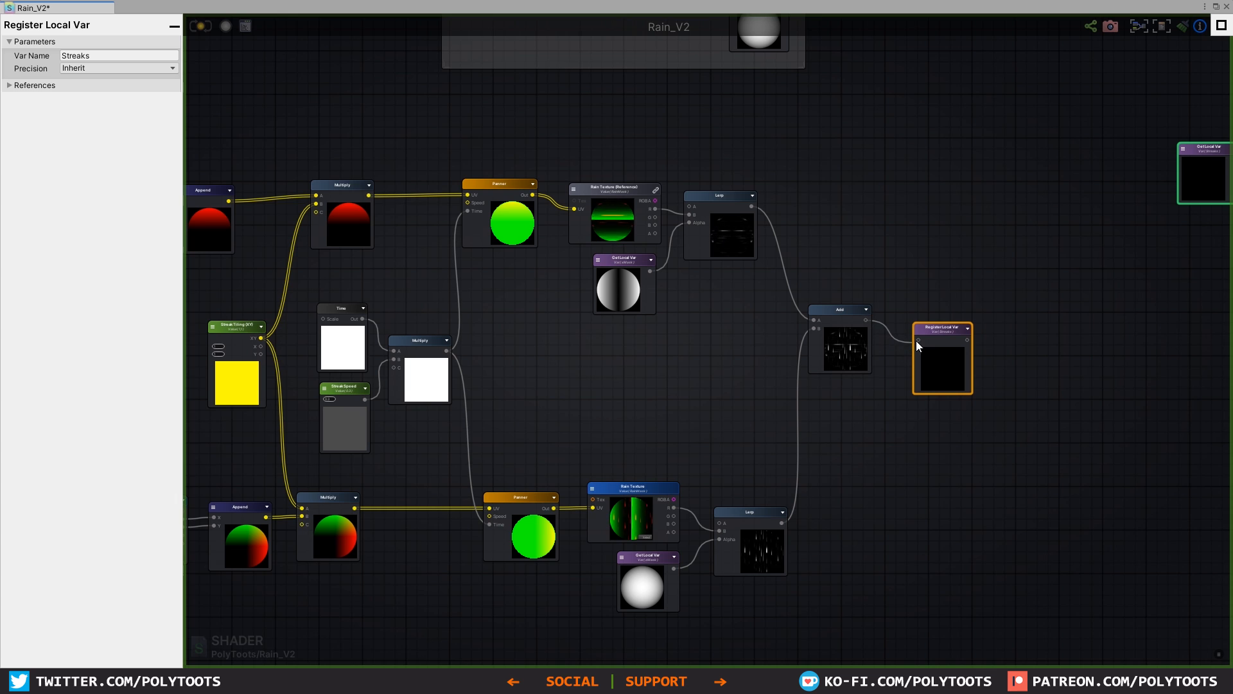
drag(943, 318, 930, 302)
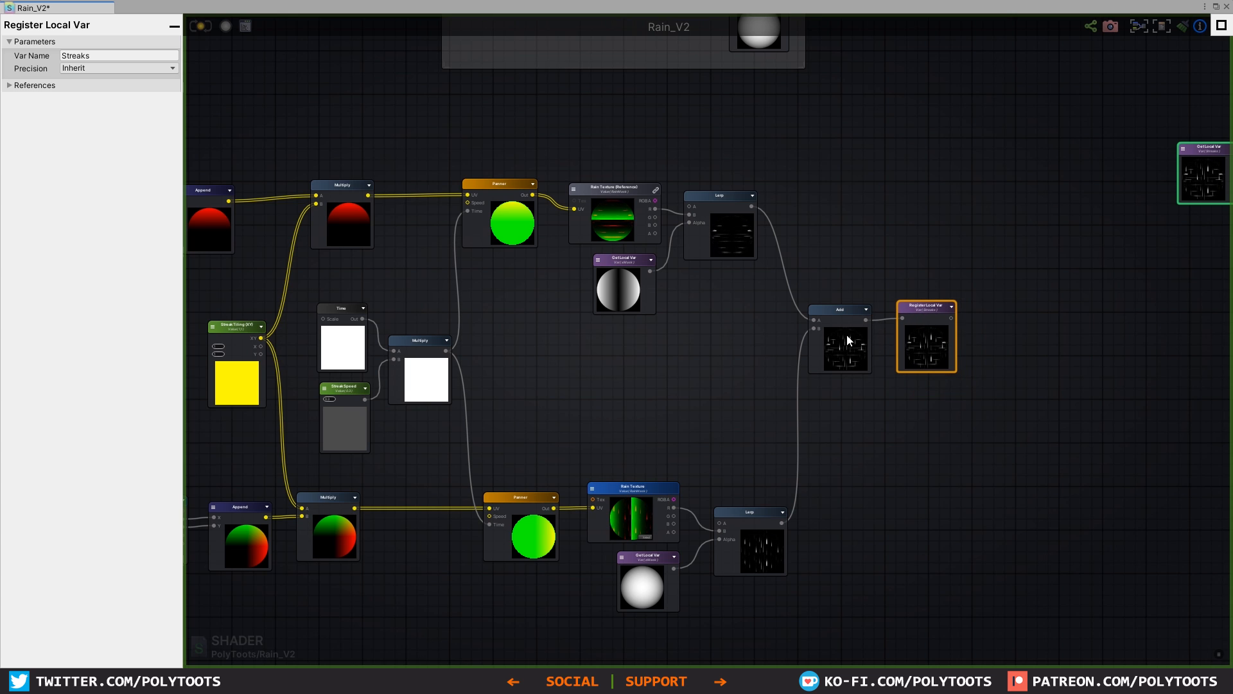
drag(847, 338, 835, 363)
drag(934, 333, 928, 350)
middle_drag(1024, 275, 831, 286)
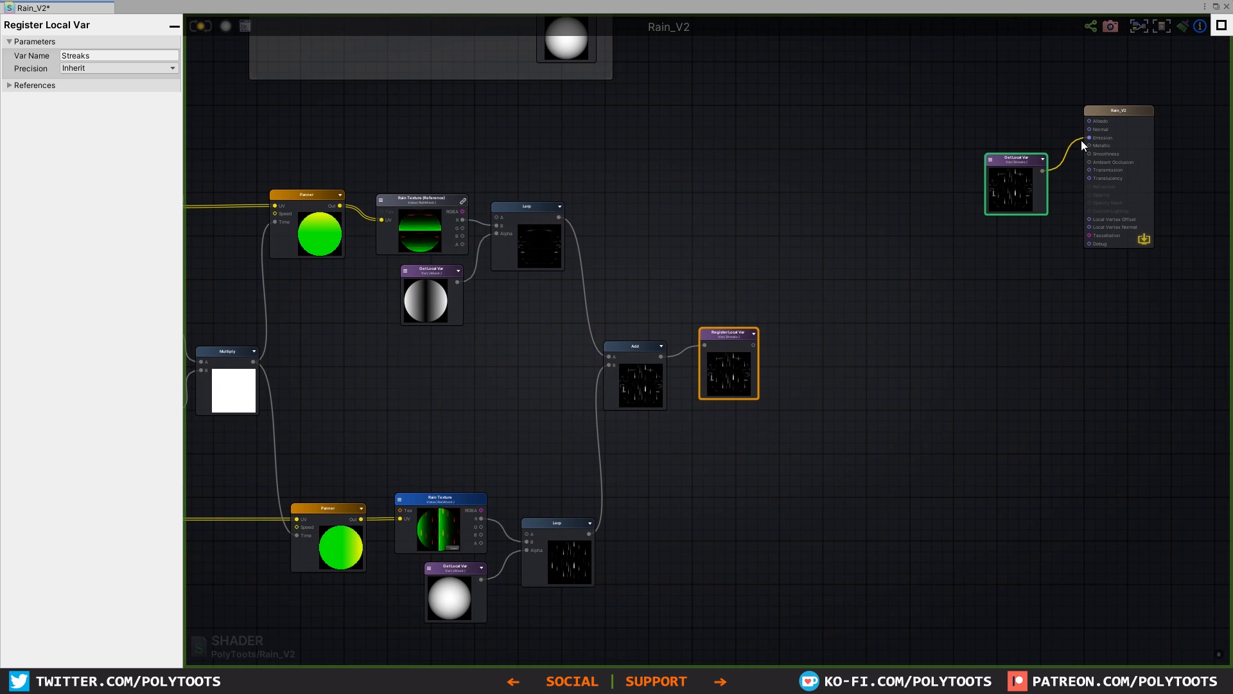
drag(733, 333, 738, 333)
middle_drag(513, 349, 775, 286)
click(775, 286)
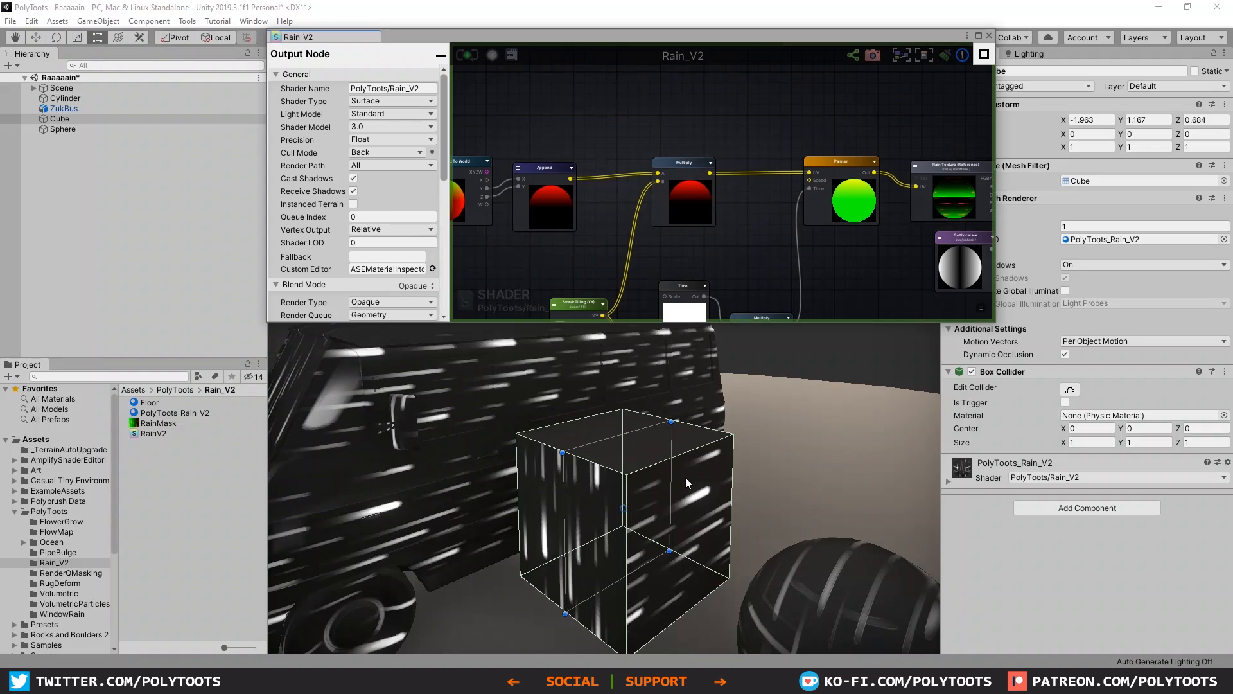
Step: Examine the streak direction on the cube's side faces, the bus and the sphere in the scene
middle_drag(726, 472, 803, 456)
scroll(610, 501, down, 3)
middle_drag(599, 506, 684, 488)
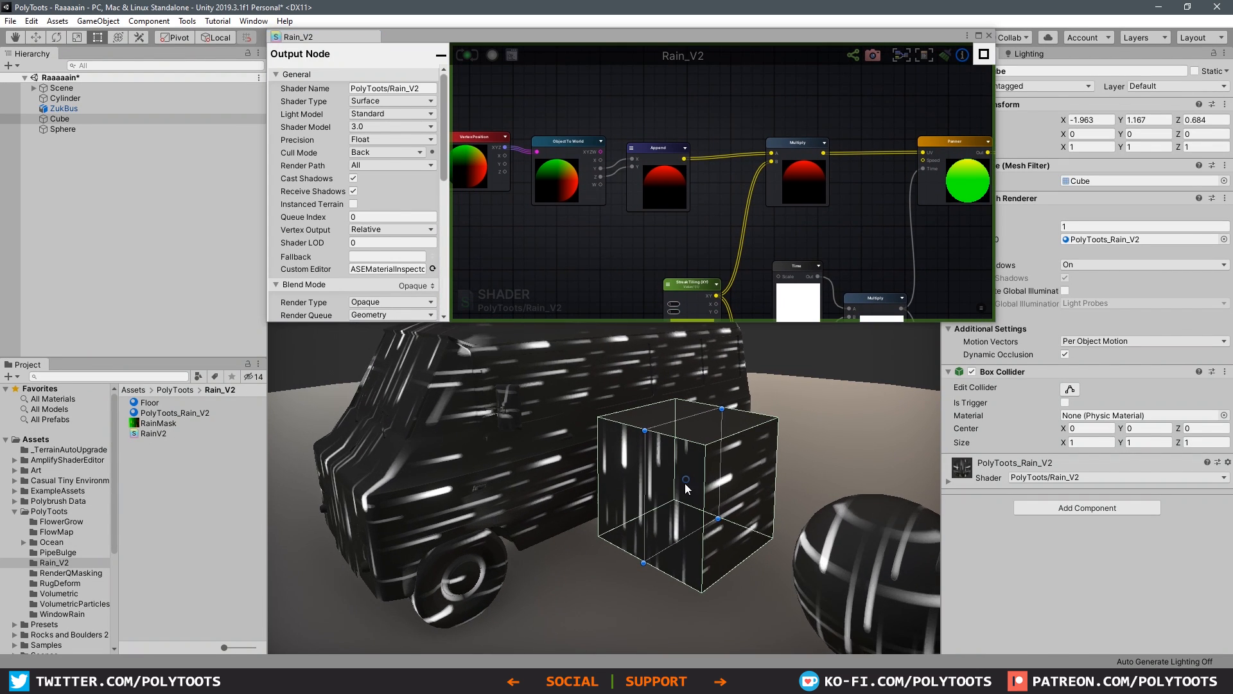
key(w)
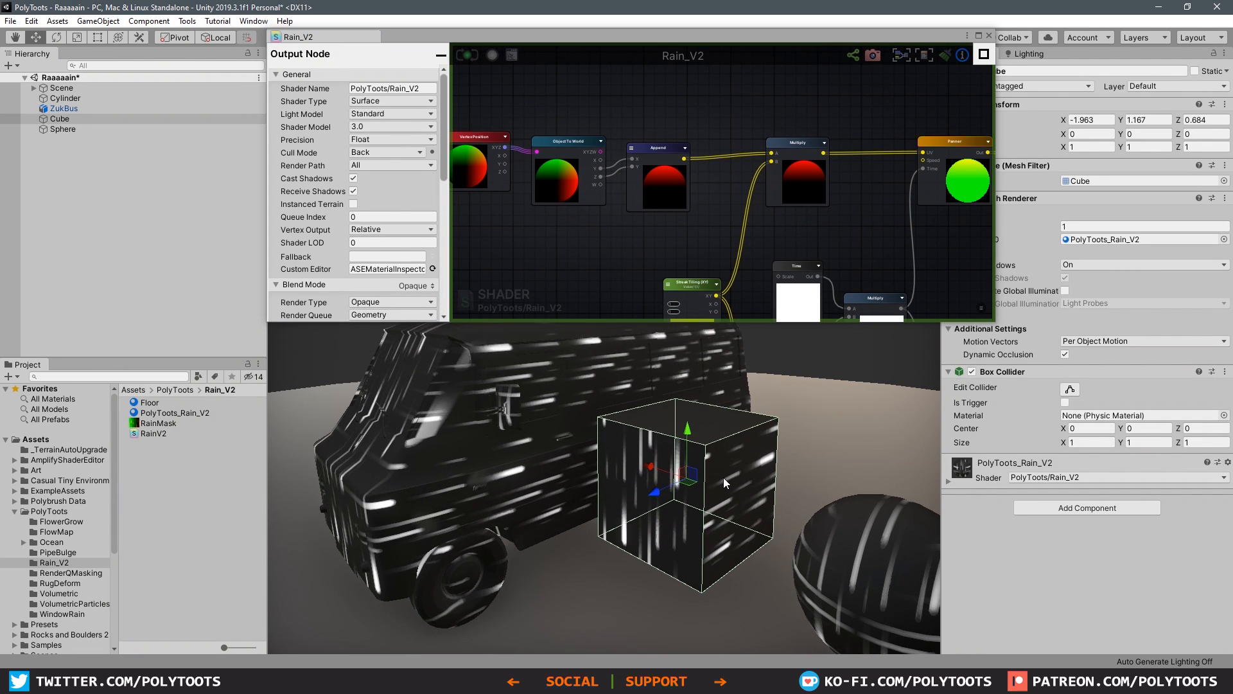
click(694, 443)
click(720, 460)
click(710, 468)
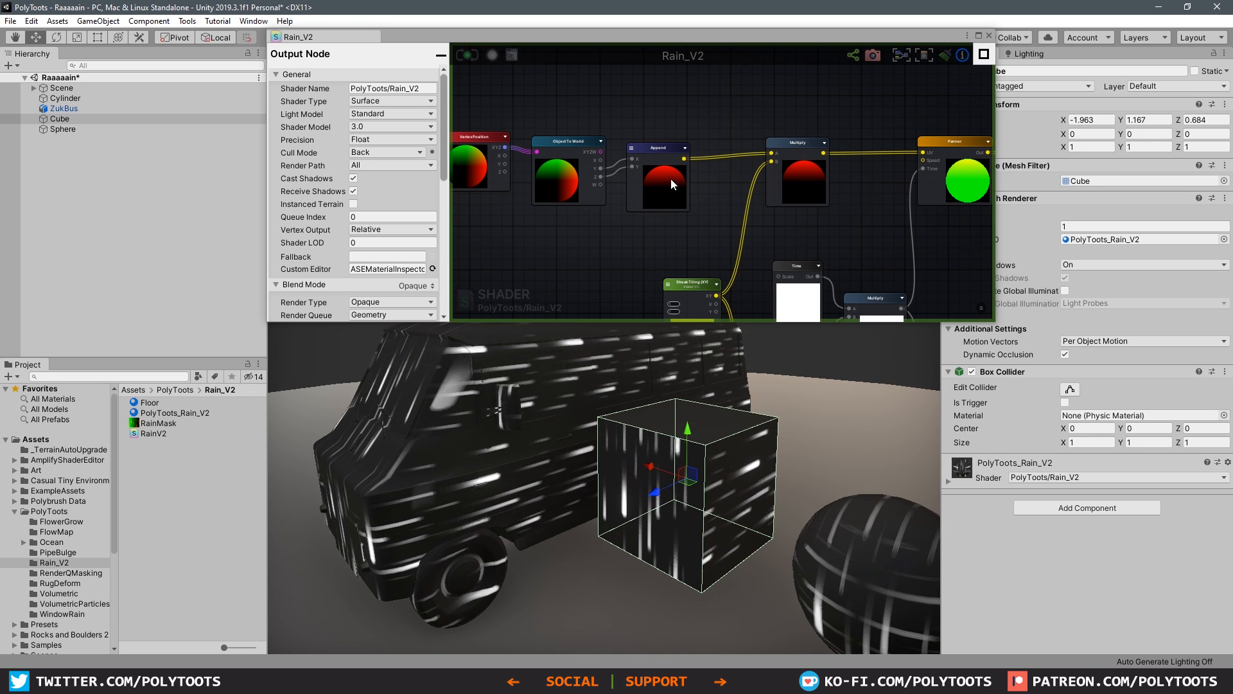
Step: Swap the upper Append inputs so Object To World's Z feeds X and its Y feeds Y, and save the shader
middle_drag(620, 180, 644, 172)
scroll(644, 174, up, 5)
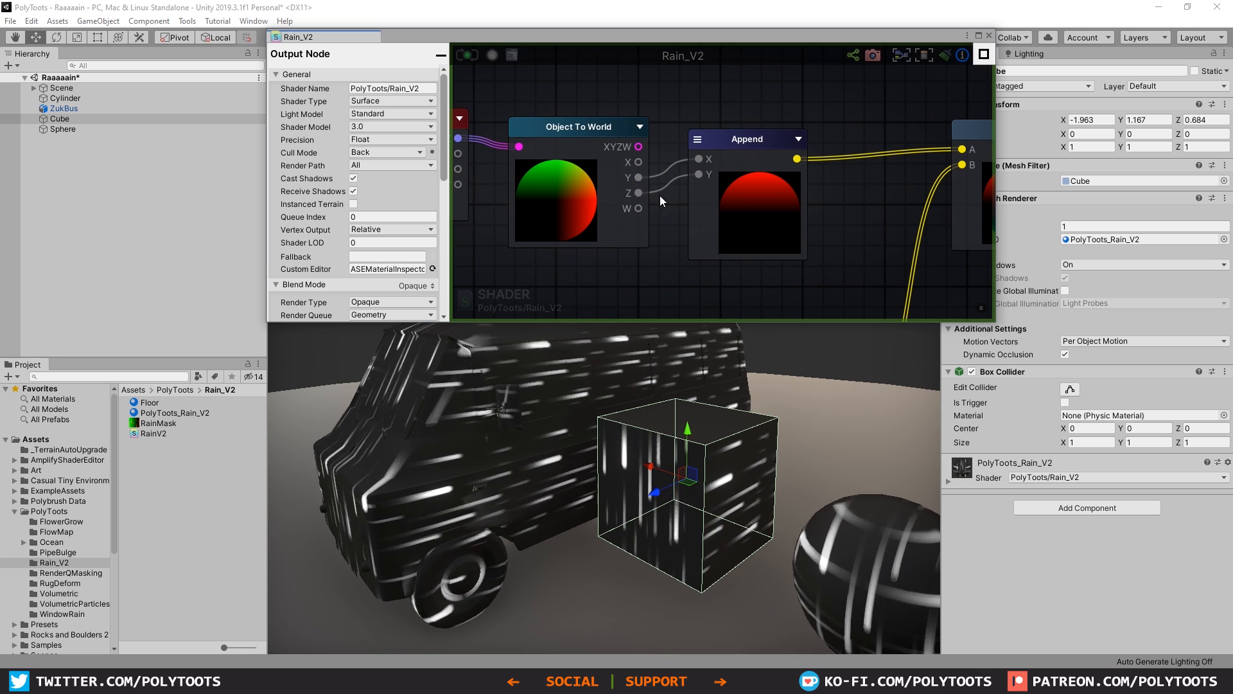
mouse_move(665, 168)
mouse_down()
mouse_move(606, 172)
mouse_move(666, 152)
mouse_up()
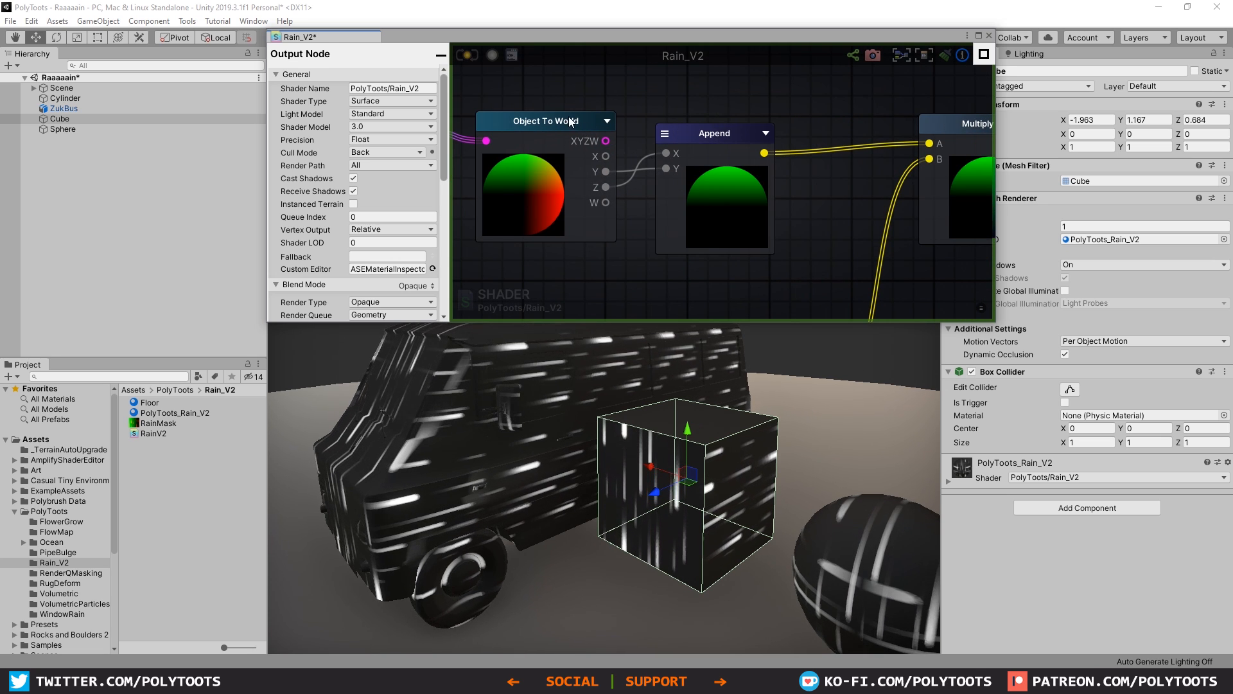
mouse_move(569, 121)
mouse_down()
mouse_move(574, 104)
mouse_move(560, 107)
mouse_up()
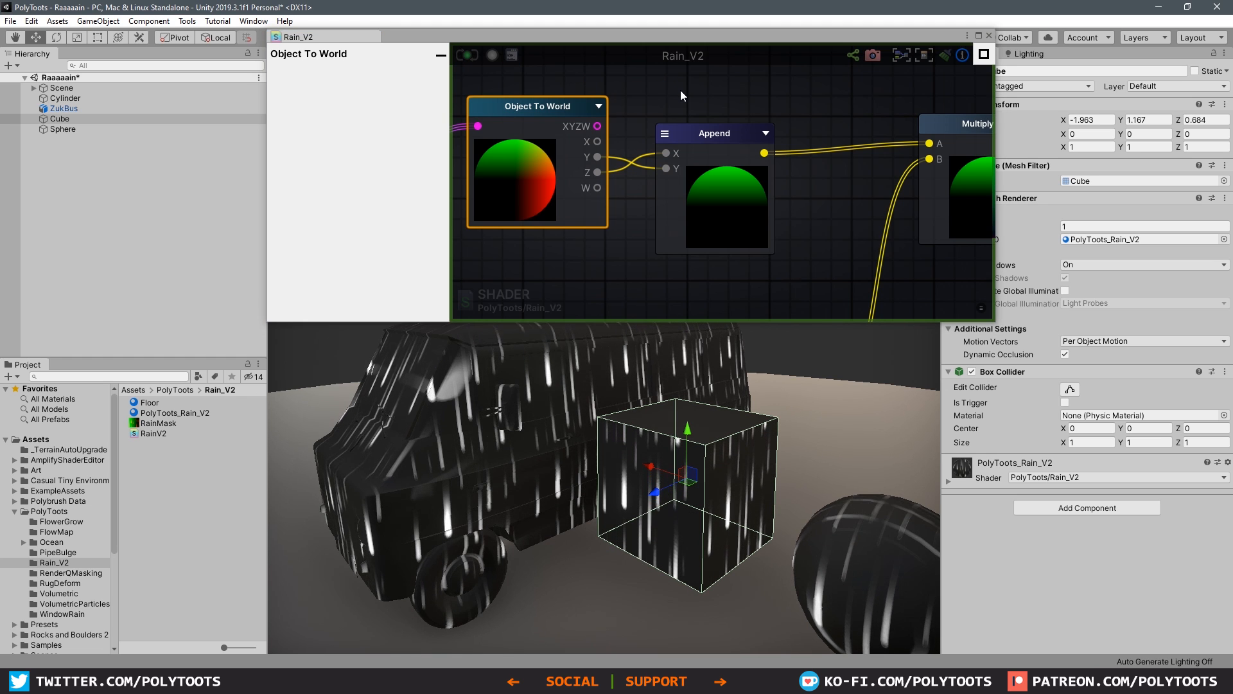
Step: Try rotating the cube to test the streak projection, undo the rotation, and inspect the streaks on the sphere
alt+drag(565, 473, 594, 504)
key(e)
drag(578, 513, 512, 454)
key(ctrl+z)
alt+drag(585, 488, 673, 484)
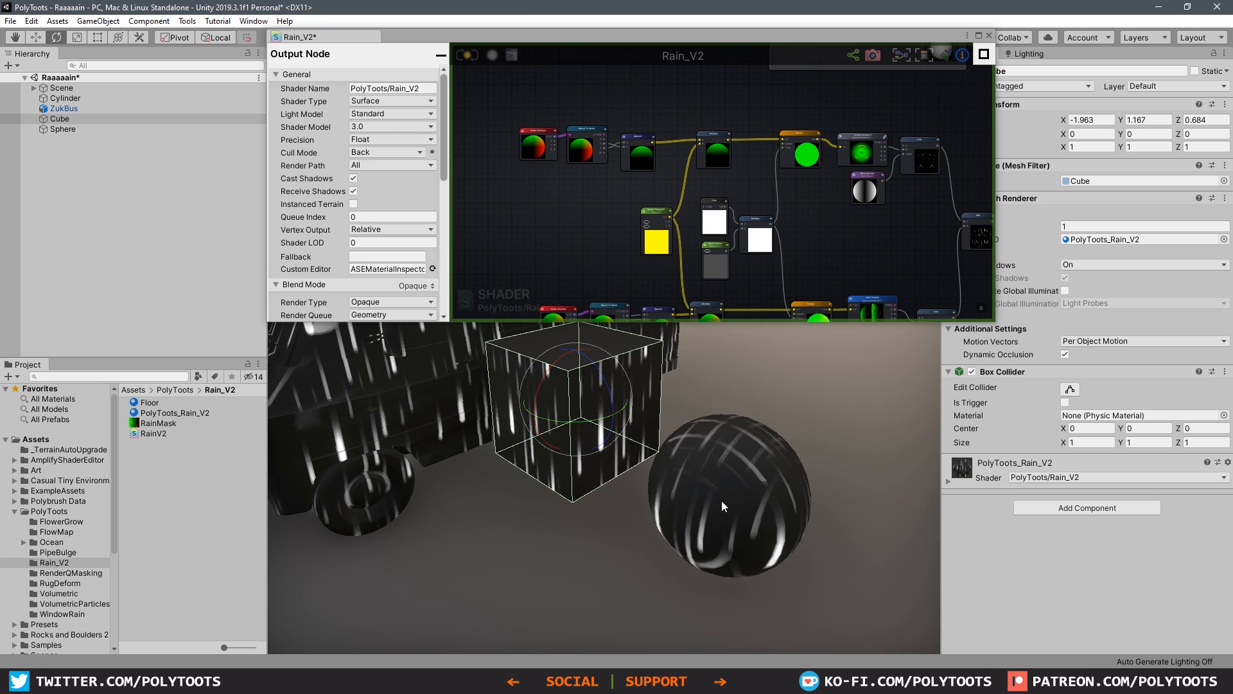
alt+drag(722, 499, 699, 426)
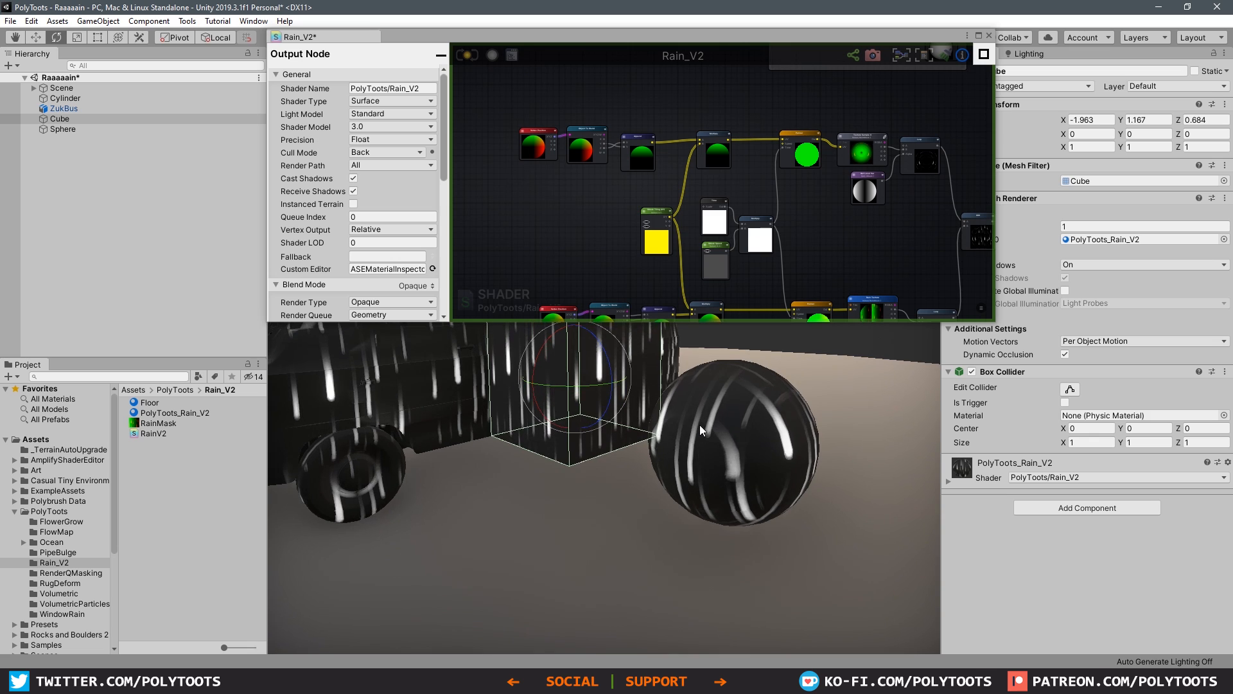
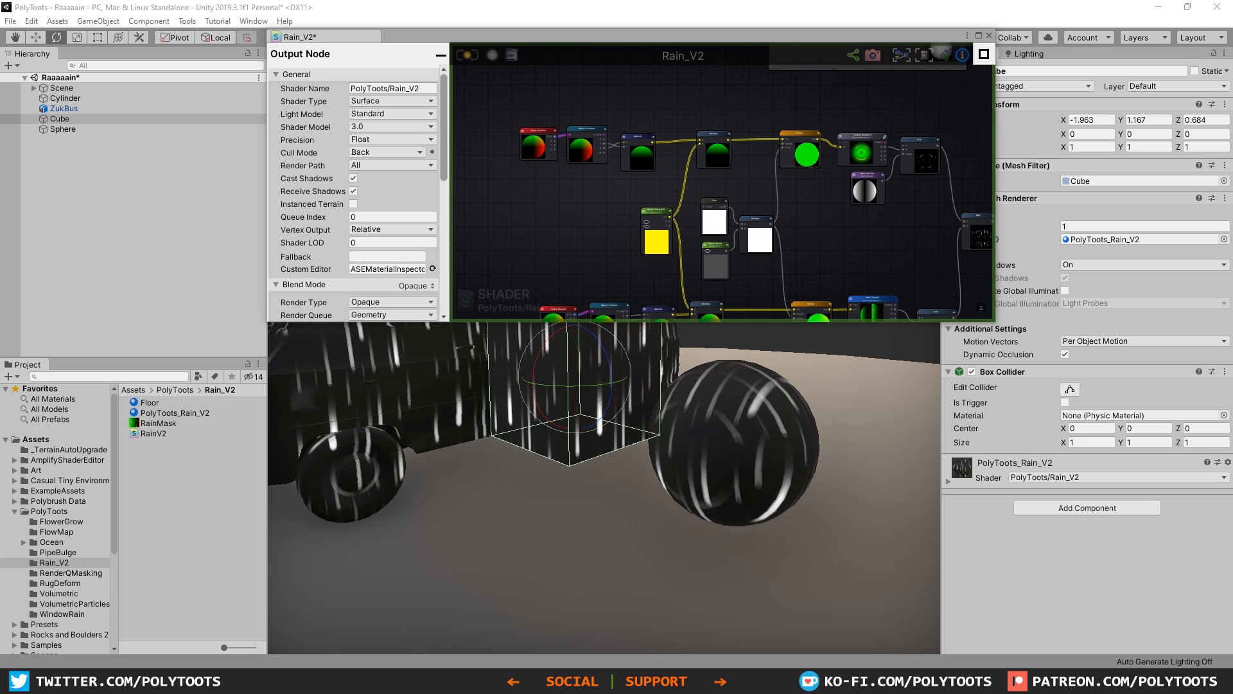
Step: Enlarge the Mask Gen comment frame to the right and downward to make room for more nodes
middle_drag(700, 401, 796, 490)
middle_drag(840, 111, 776, 244)
middle_drag(739, 135, 697, 154)
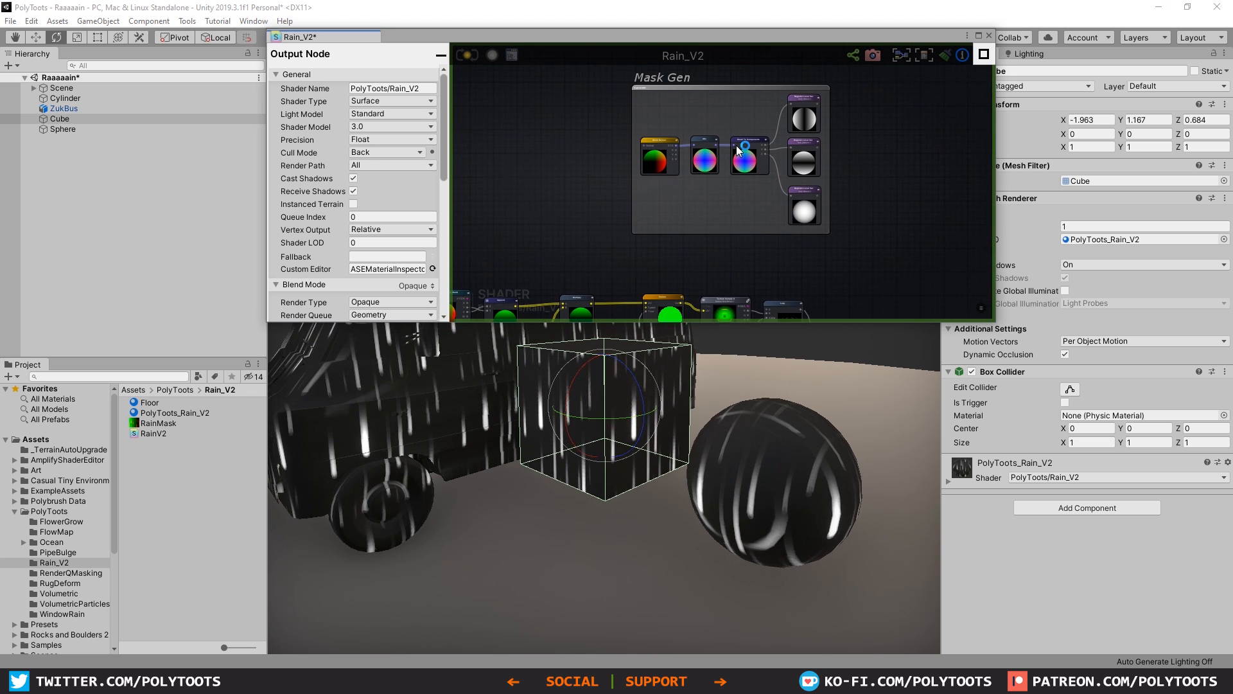
scroll(730, 151, up, 4)
scroll(730, 150, down, 3)
scroll(701, 209, up, 2)
click(701, 210)
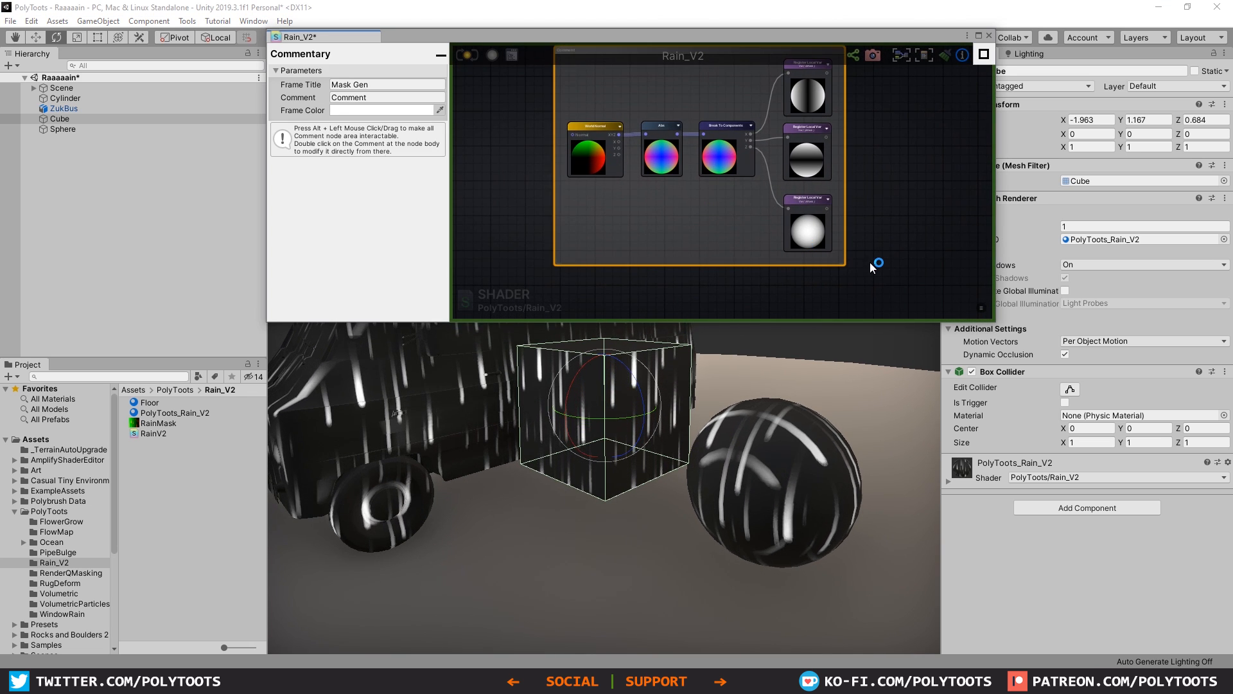
scroll(847, 263, down, 1)
middle_drag(848, 269, 817, 263)
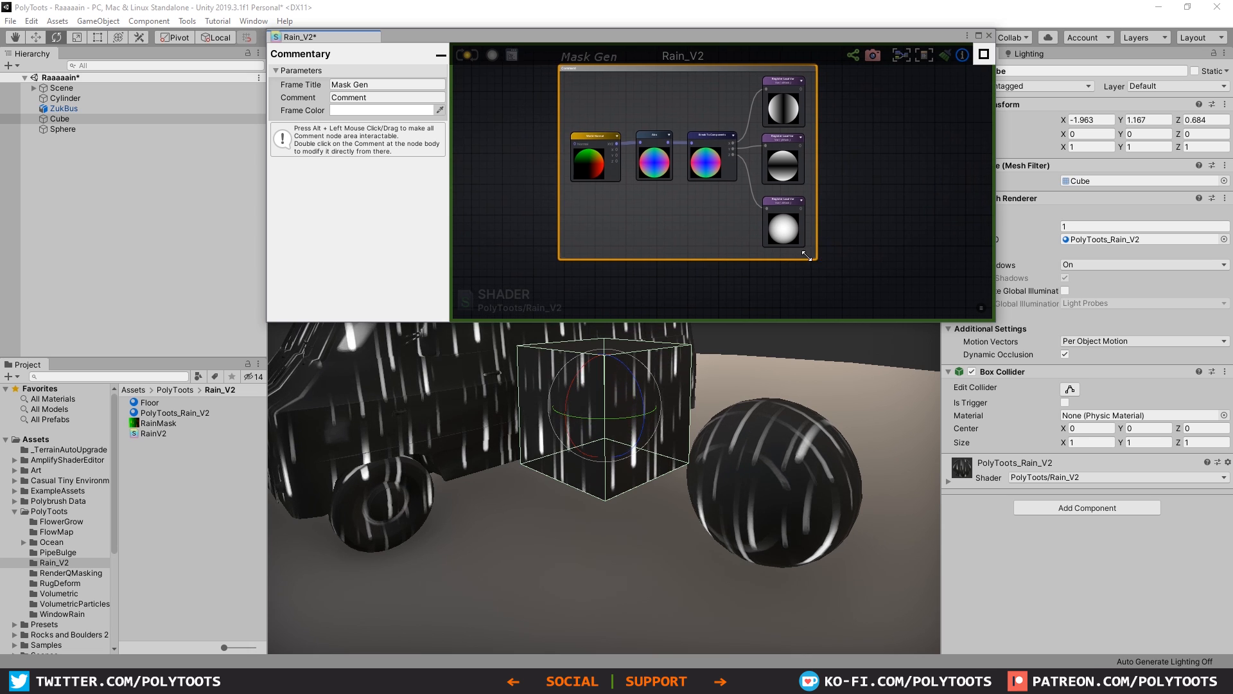
drag(817, 263, 955, 289)
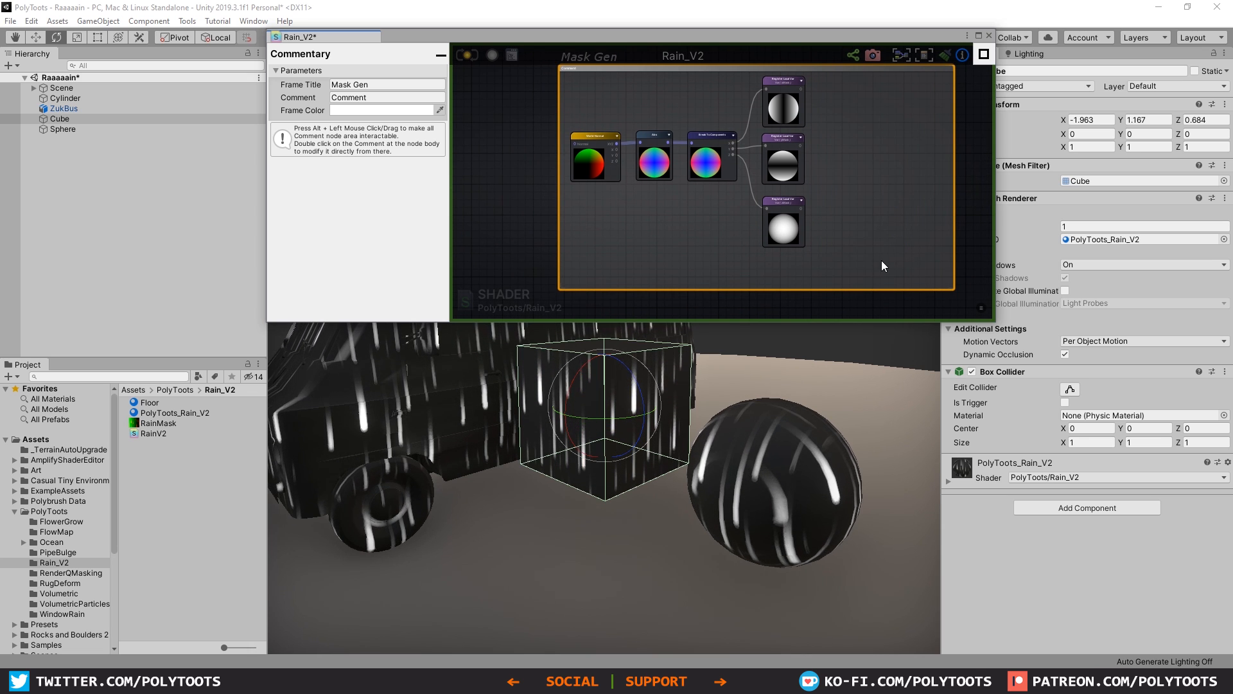
Step: Shift the three mask Register Local Var nodes and the Break To Components node right, leaving a gap after Abs
drag(877, 99, 764, 228)
drag(791, 121, 918, 119)
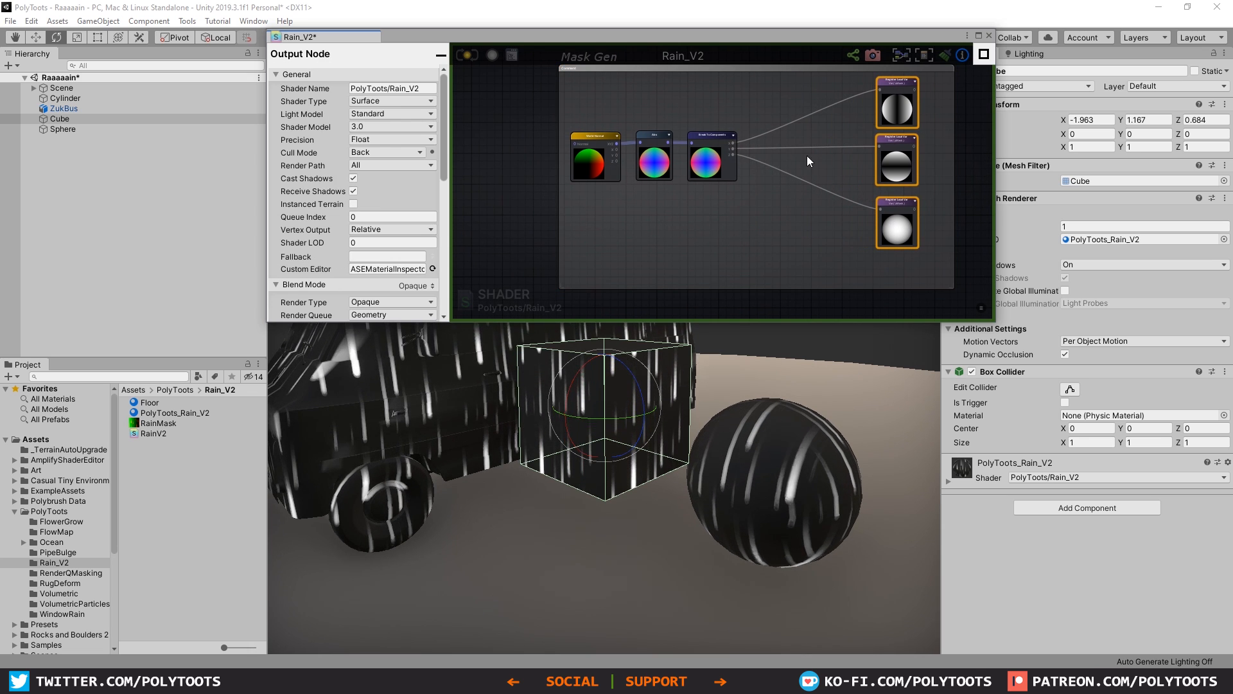
drag(713, 154, 816, 145)
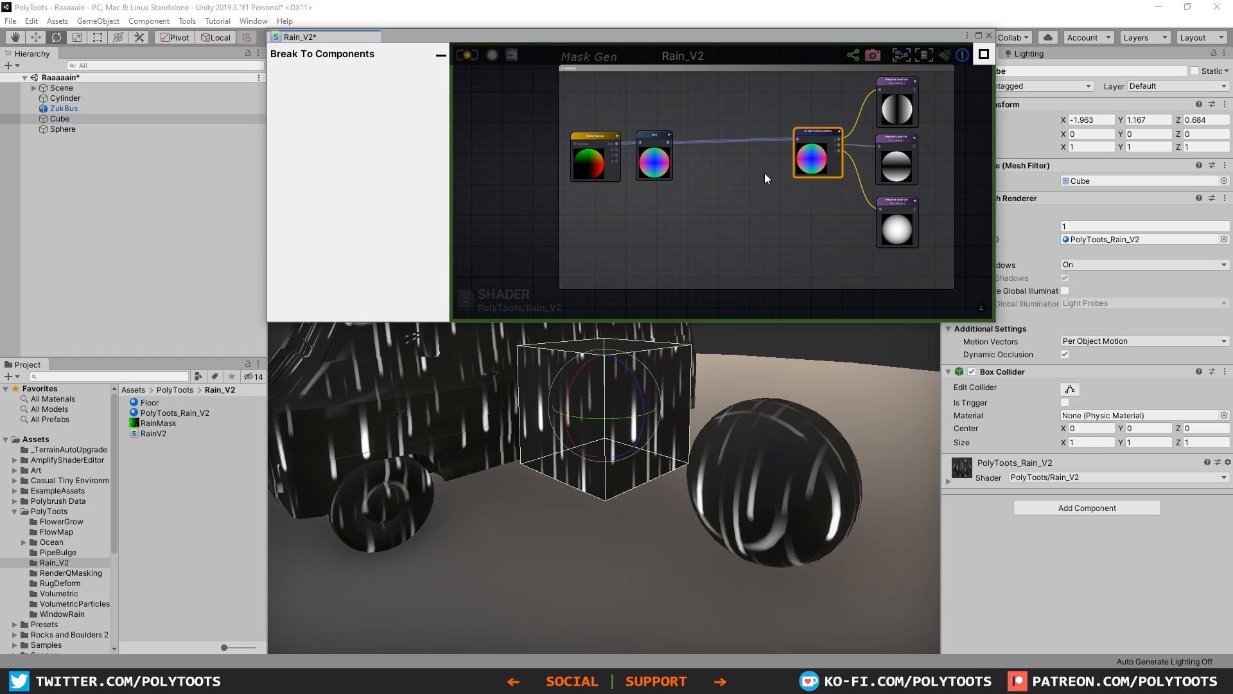
Step: Insert a Subtract node between Abs and Break To Components, with the Abs output feeding its A input
scroll(764, 172, up, 2)
click(730, 174)
click(718, 163)
drag(738, 172, 730, 122)
scroll(735, 136, up, 3)
scroll(813, 138, down, 2)
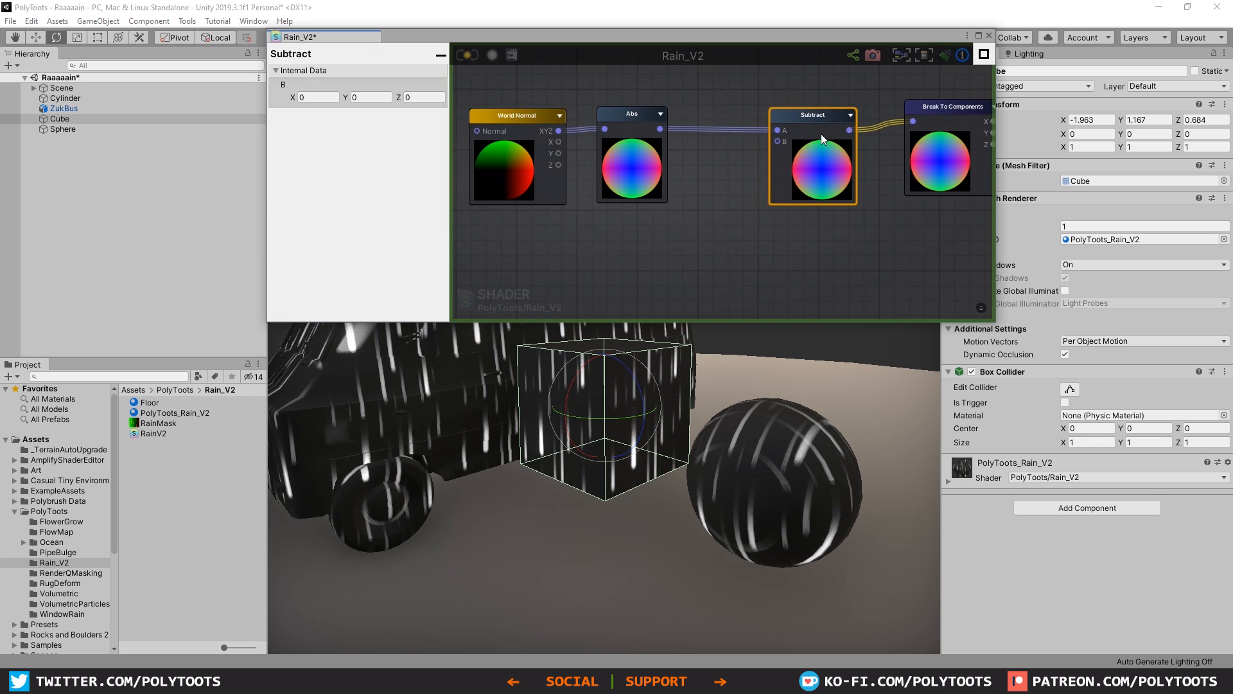
Step: Add a constant Float node below Abs, connect it to Subtract's B input, and set its value to 0.5
click(704, 253)
drag(665, 241, 649, 238)
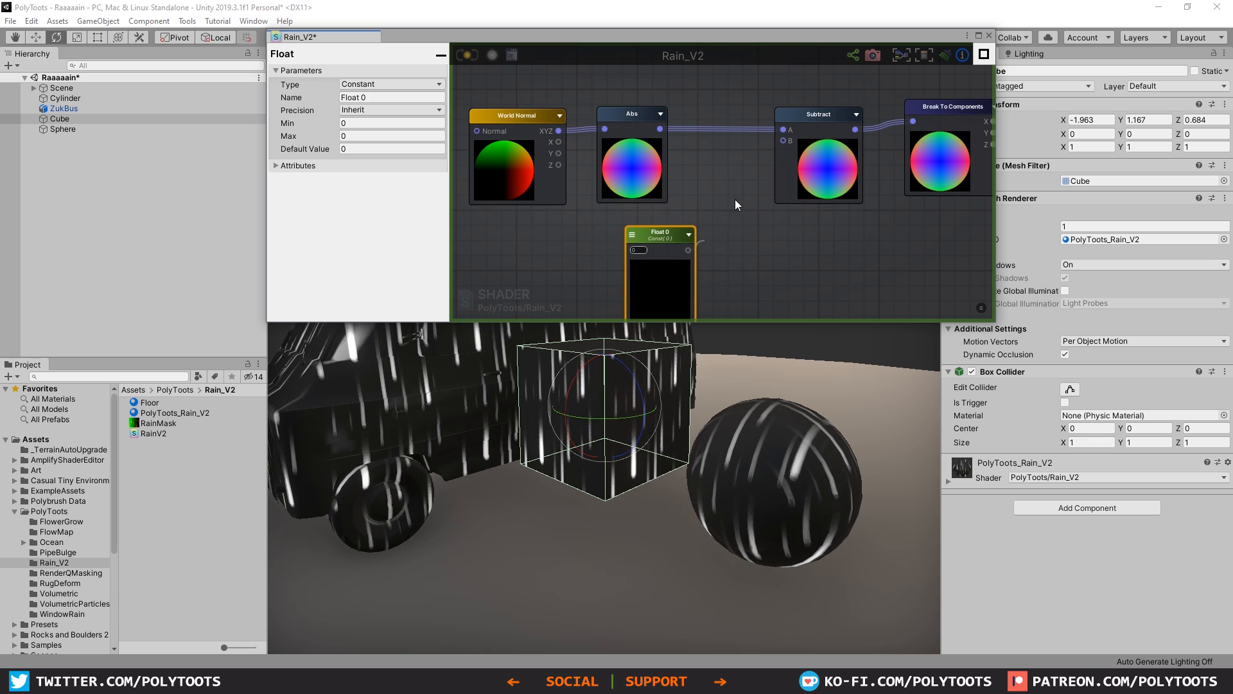
drag(781, 139, 783, 141)
drag(654, 229, 639, 225)
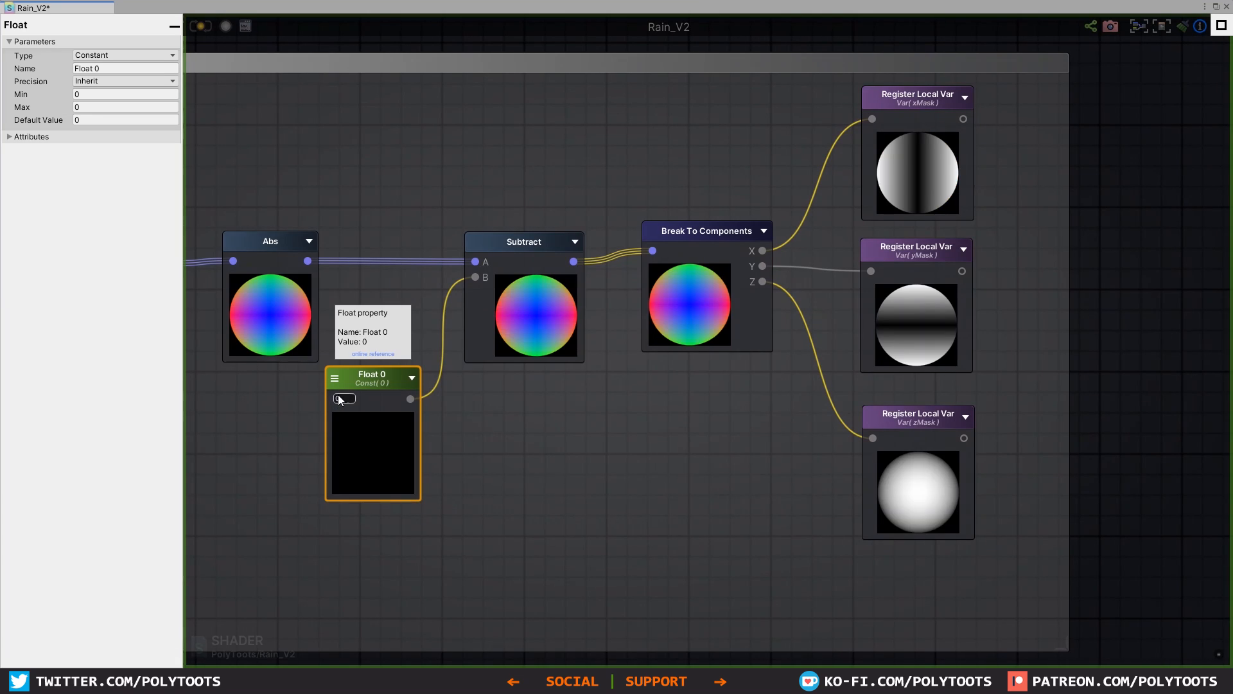
drag(334, 395, 361, 404)
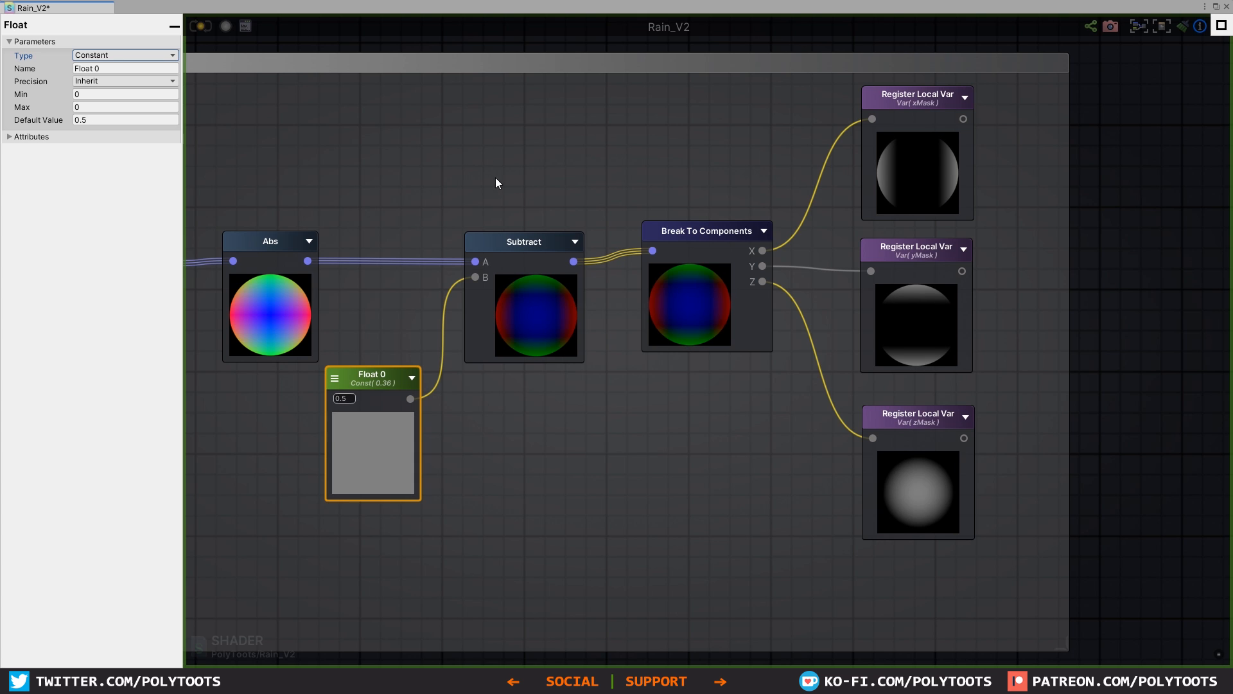
Step: Save the shader and inspect how the reduced masks affect the streaks on the sphere
alt+drag(641, 464, 780, 450)
alt+right_drag(780, 450, 767, 428)
alt+drag(767, 428, 763, 418)
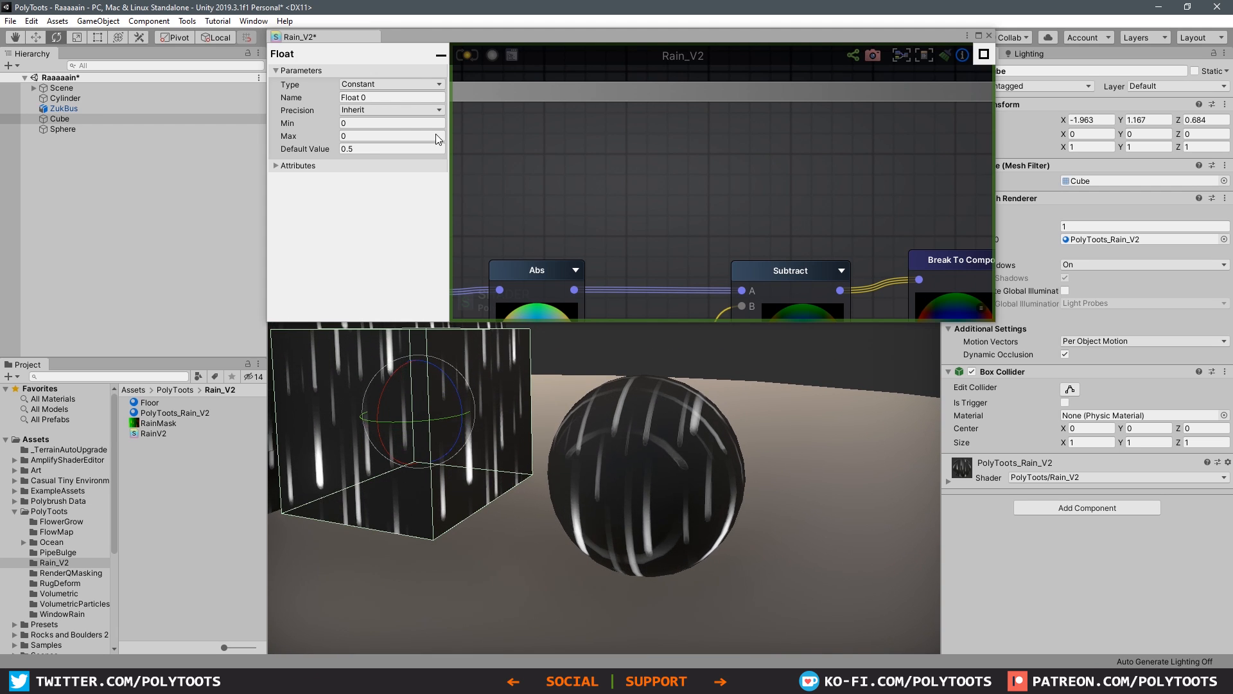
click(472, 52)
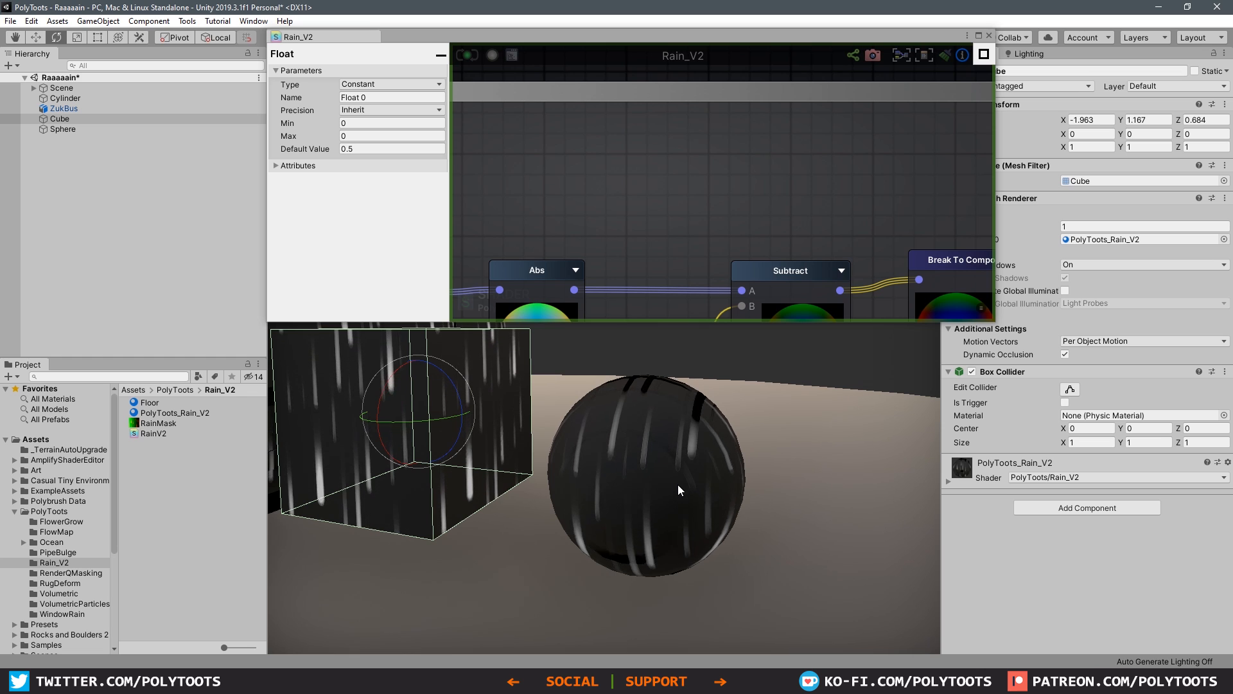
alt+drag(705, 452, 678, 467)
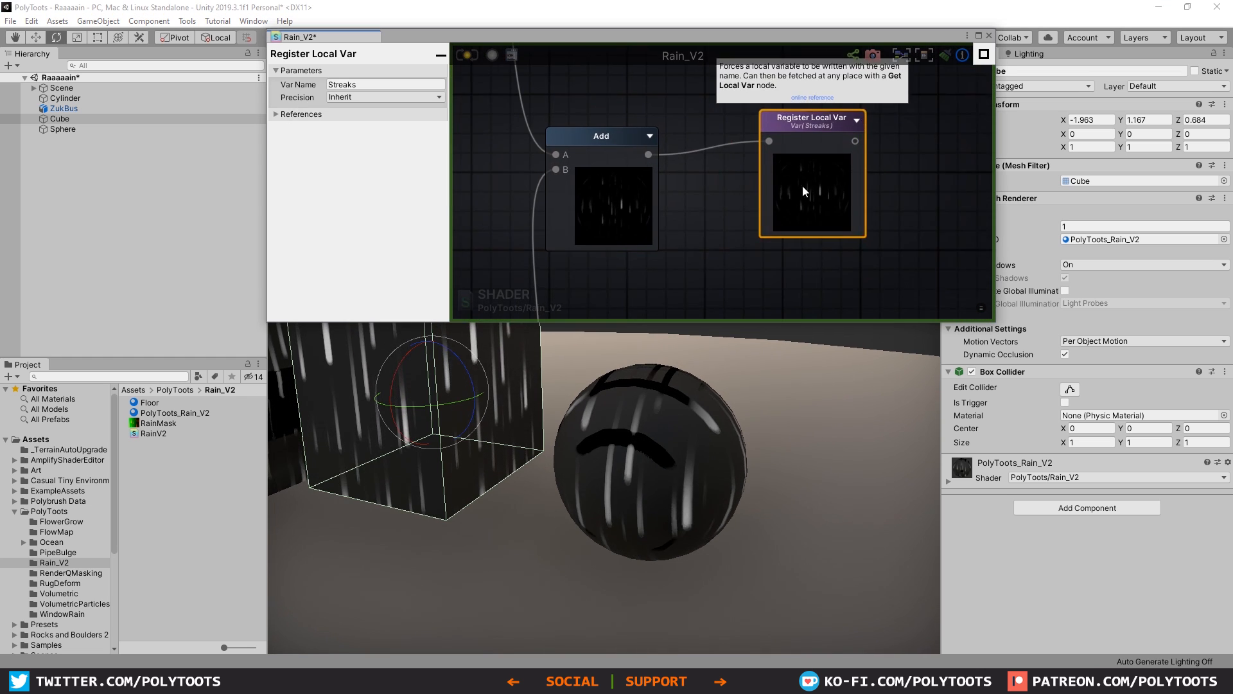
Step: Insert a Saturate node between the Add node and the Streaks Register Local Var, and save the shader
right_click(748, 155)
text(saturate)
click(758, 215)
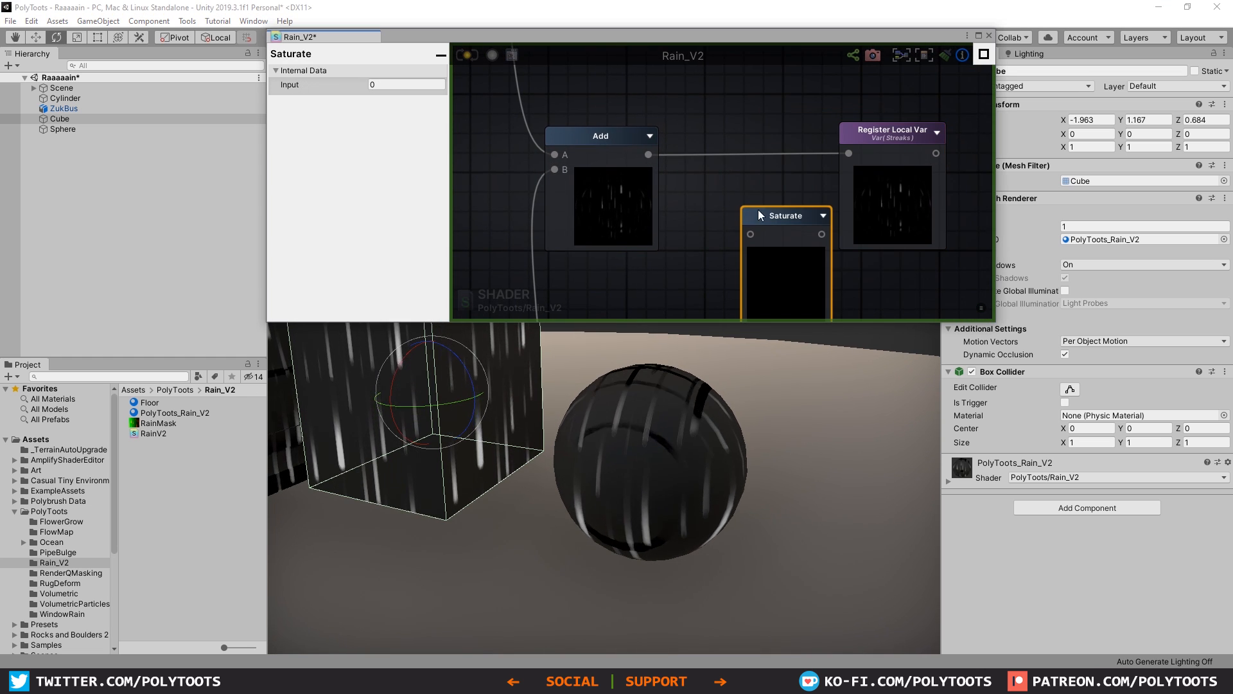
drag(758, 212, 713, 135)
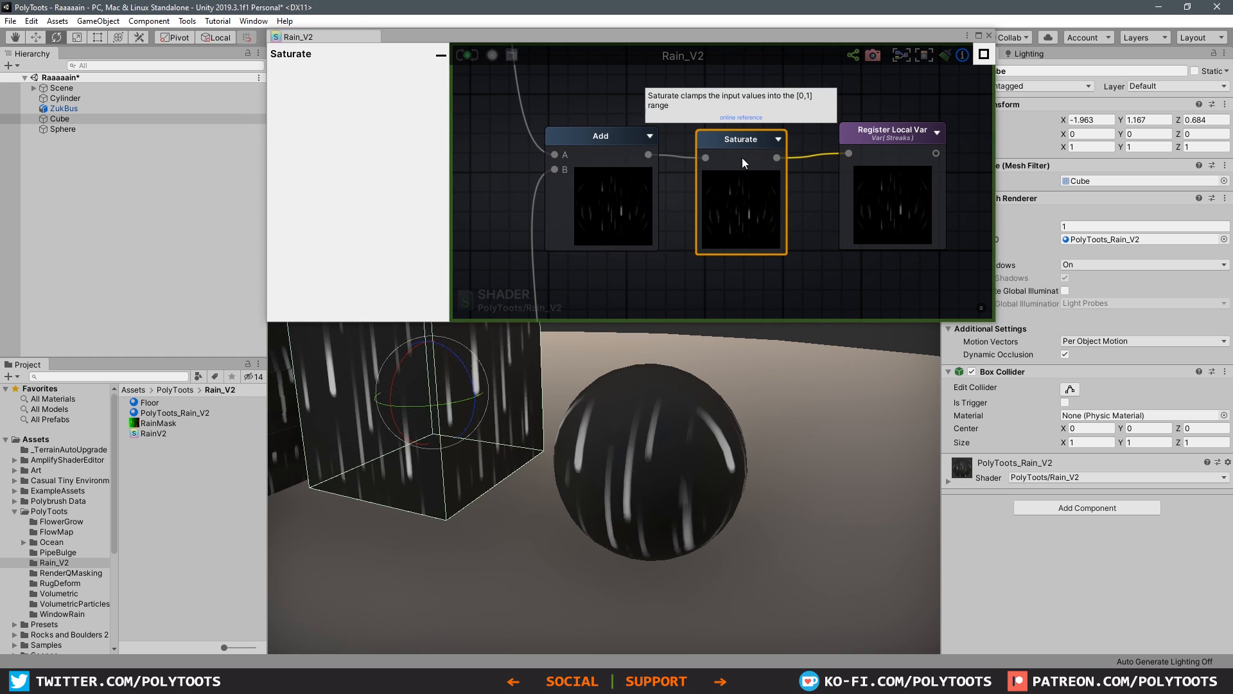
Step: Move the 0.5 Float node up closer to Subtract and inspect the streaks on the cube, bus and sphere
click(883, 149)
scroll(738, 94, down, 5)
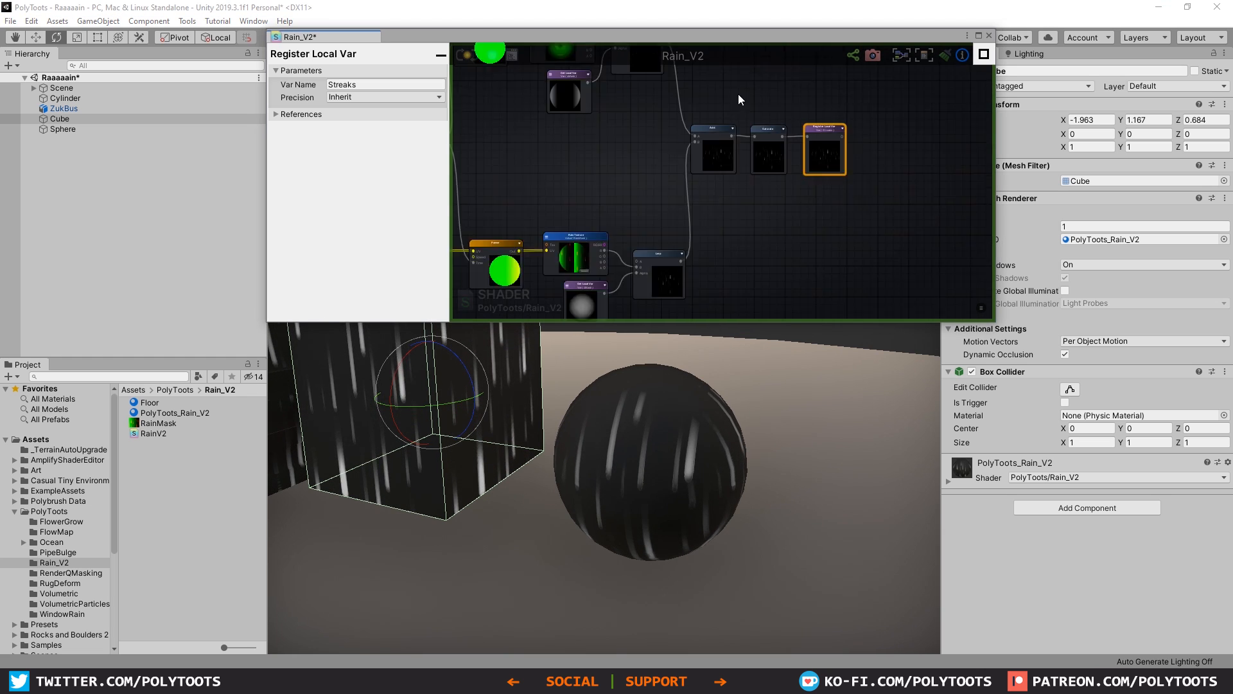
scroll(673, 115, up, 10)
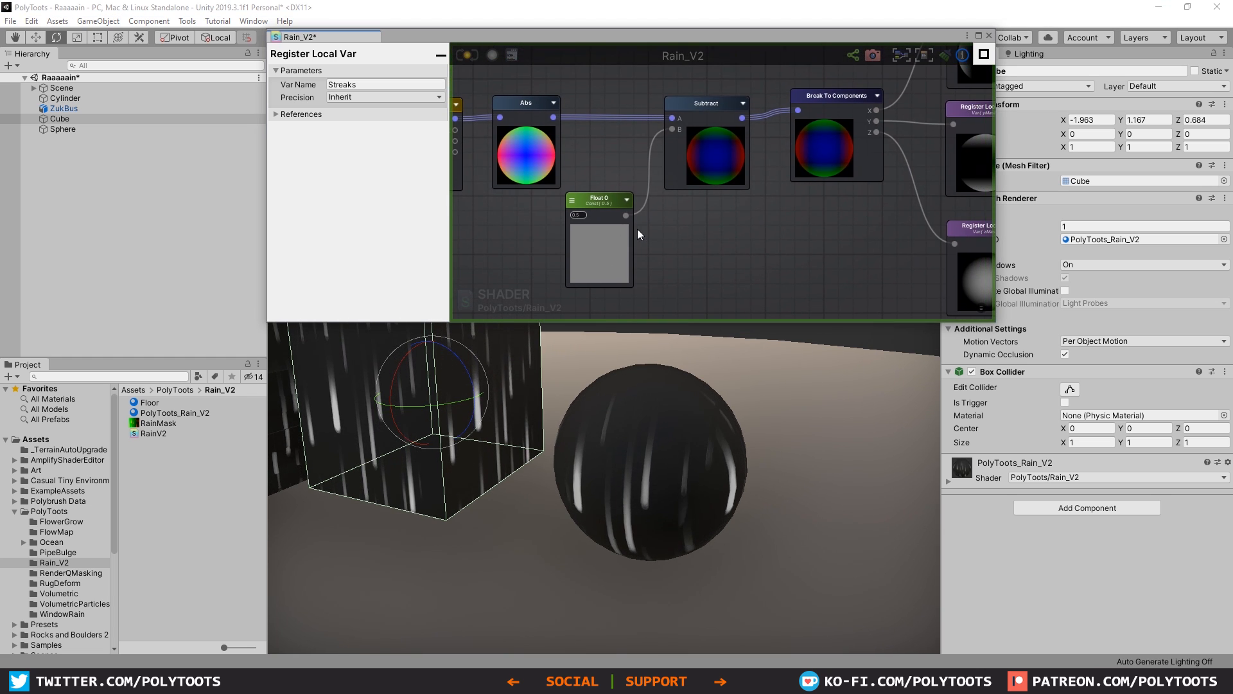
alt+drag(632, 488, 604, 454)
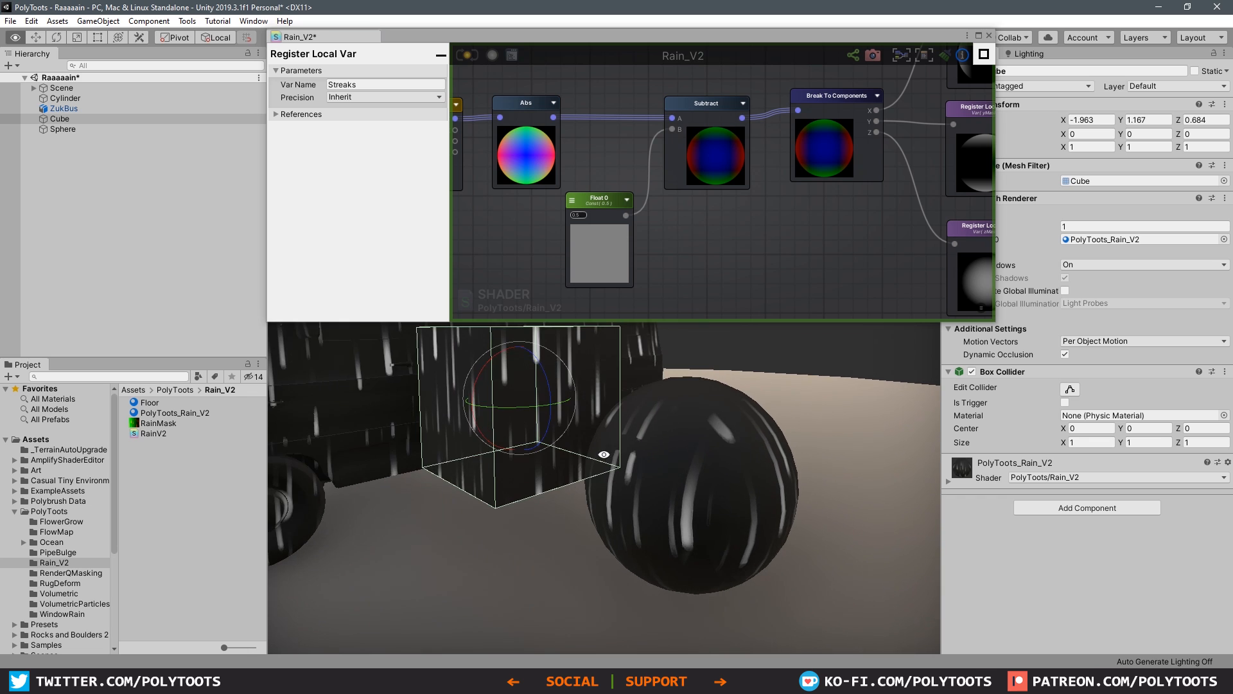
click(609, 203)
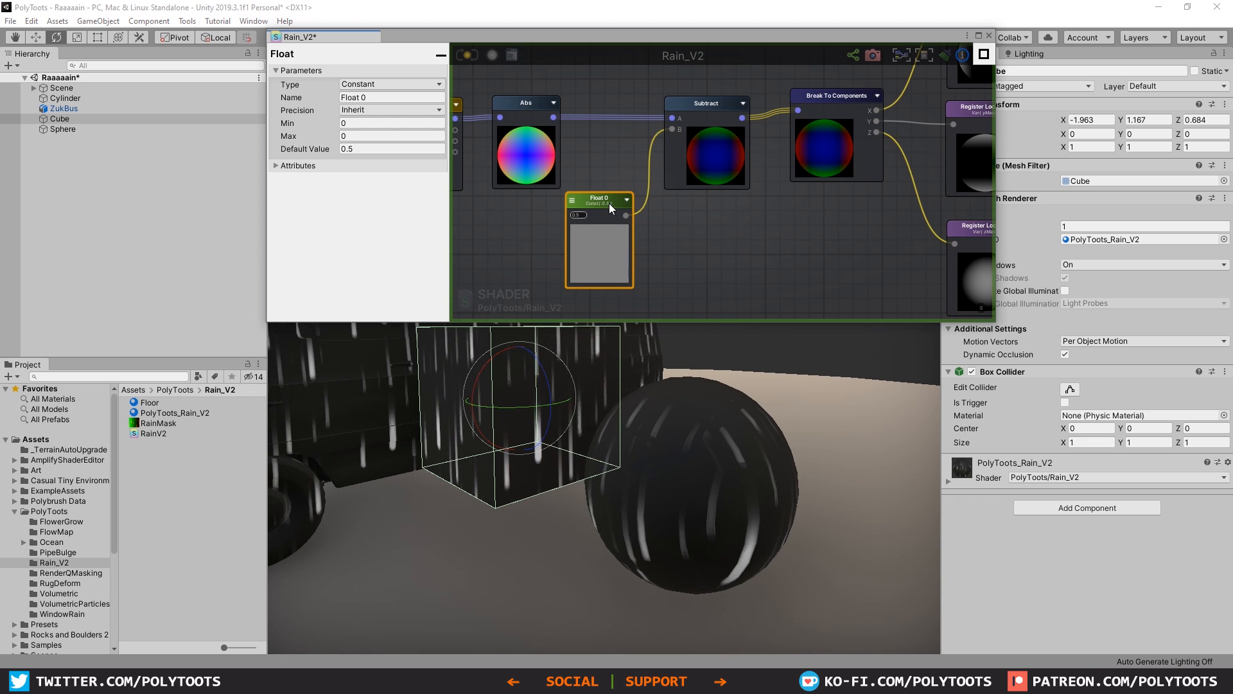
drag(609, 203, 613, 177)
mouse_move(688, 436)
alt+mouse_down()
mouse_move(555, 421)
mouse_move(687, 504)
mouse_move(679, 454)
alt+mouse_up()
scroll(547, 399, down, 3)
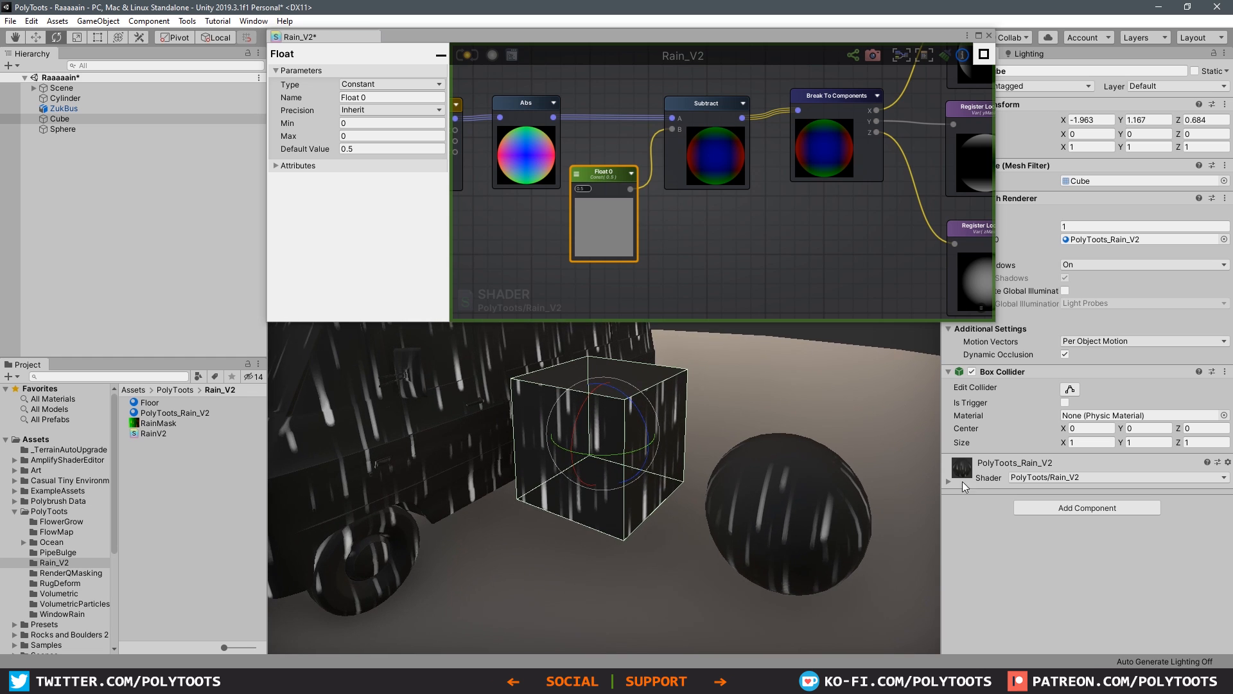
Step: Locate the Streak Tiling (XY) node in the graph and examine its parameters
click(688, 249)
scroll(688, 250, down, 5)
middle_drag(709, 179, 734, 90)
mouse_move(835, 245)
middle_down()
mouse_move(874, 149)
mouse_move(999, 82)
middle_up()
scroll(689, 216, up, 8)
scroll(790, 203, down, 3)
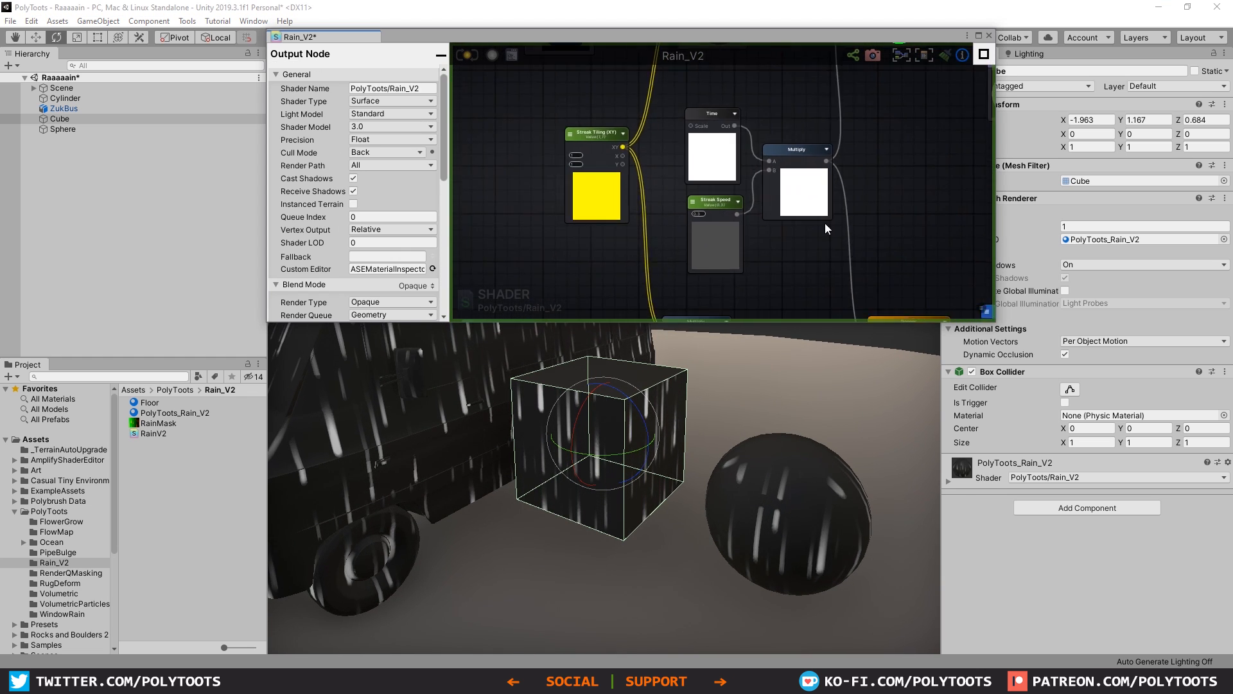
middle_drag(824, 222, 947, 239)
scroll(816, 218, down, 2)
scroll(748, 180, up, 5)
click(749, 149)
middle_drag(753, 150, 648, 117)
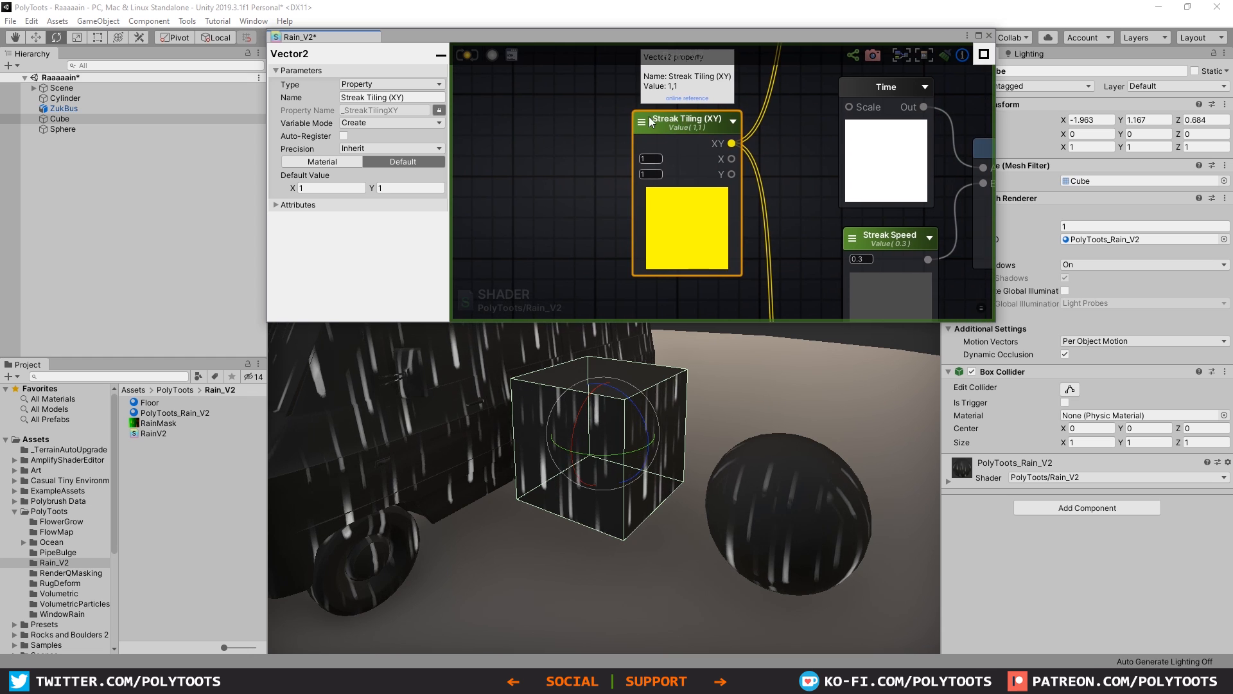
Step: Expand the PolyToots_Rain_V2 material's properties on the cube and try Streak Tiling (XY) values of X 3 and Y 3
click(991, 480)
scroll(1069, 535, down, 2)
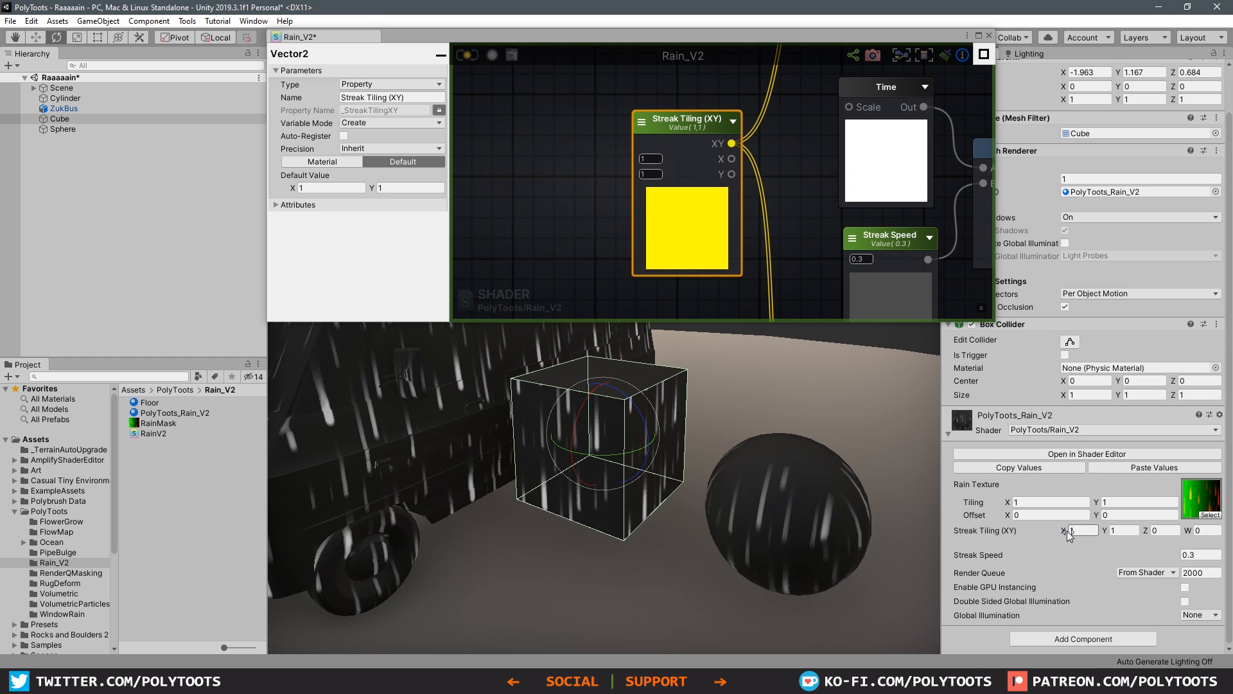
drag(1069, 536, 1076, 537)
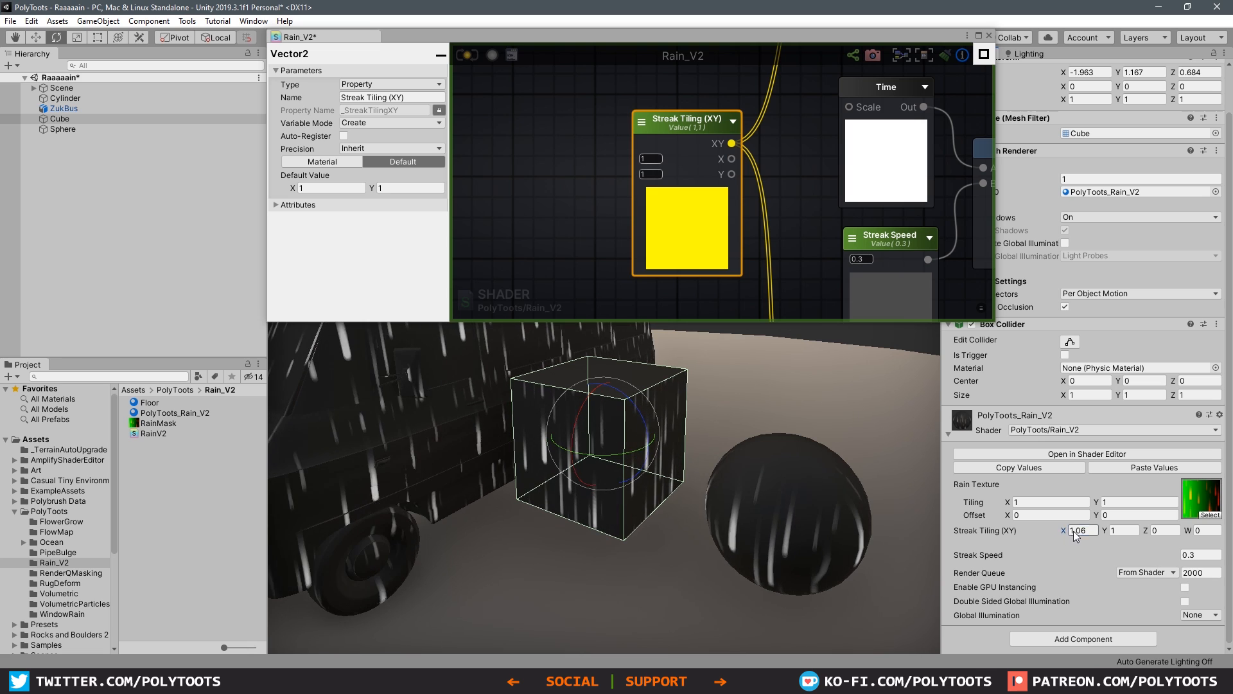
click(1081, 530)
text(33)
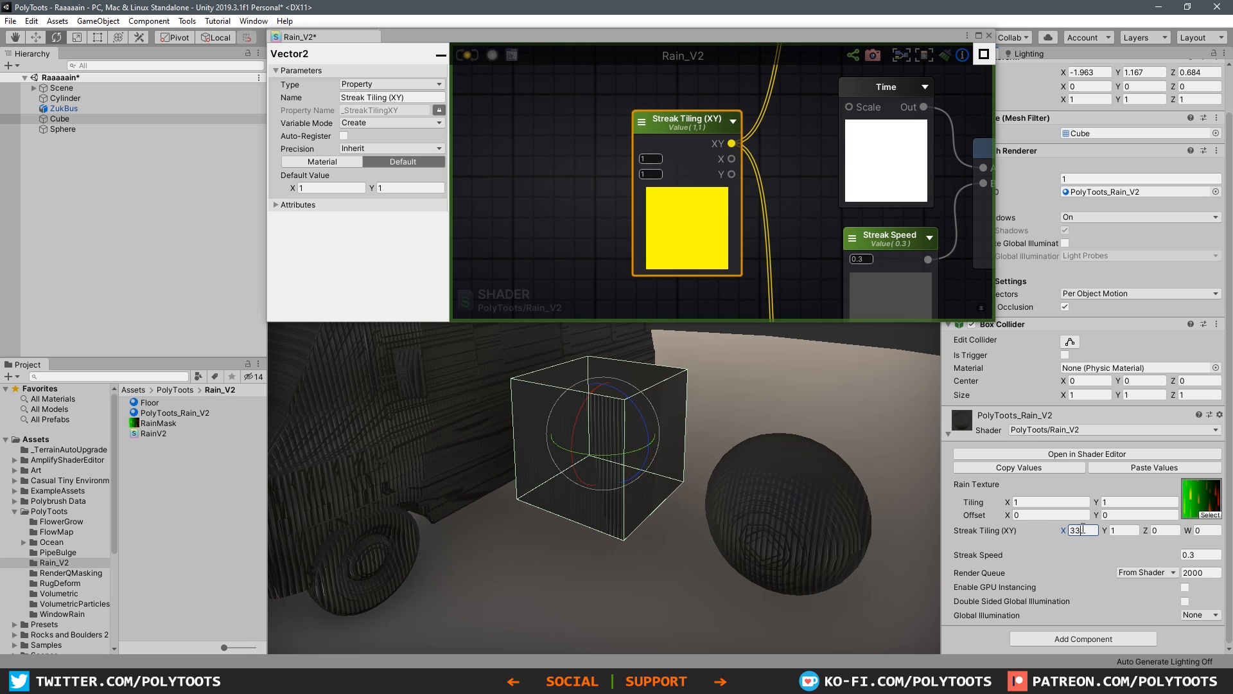
key(BackSpace)
key(Tab)
text(3)
key(Tab)
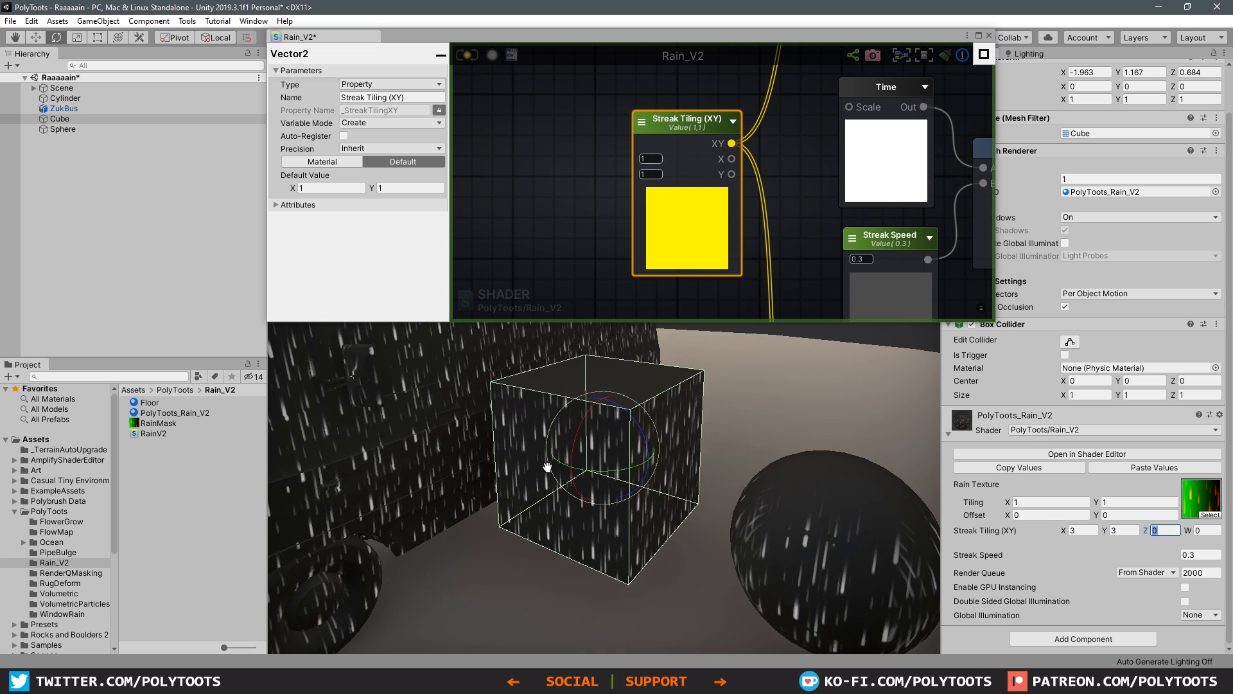
Step: Try a Streak Tiling Y value of 0.8 and inspect the stretched streaks on the cube and bus
middle_drag(547, 467, 615, 446)
drag(1104, 530, 1051, 530)
middle_drag(553, 458, 577, 483)
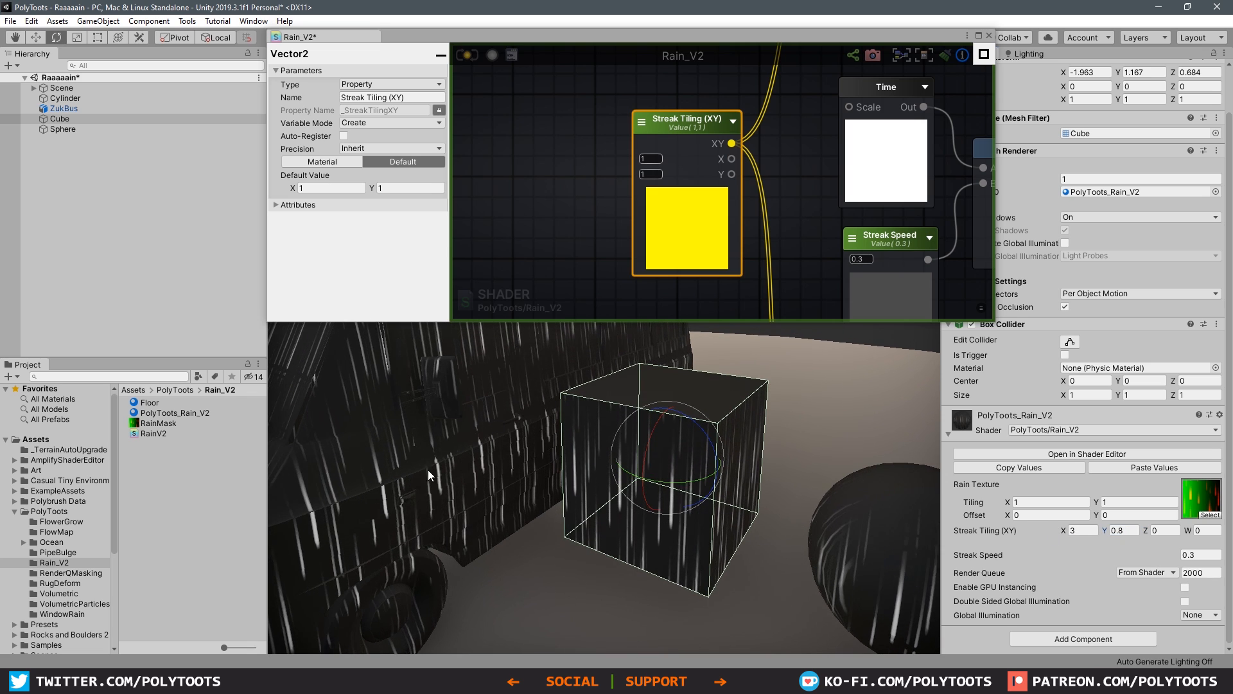
Step: Reset the material's Streak Tiling (XY) to X 1 and Y 1
click(1124, 531)
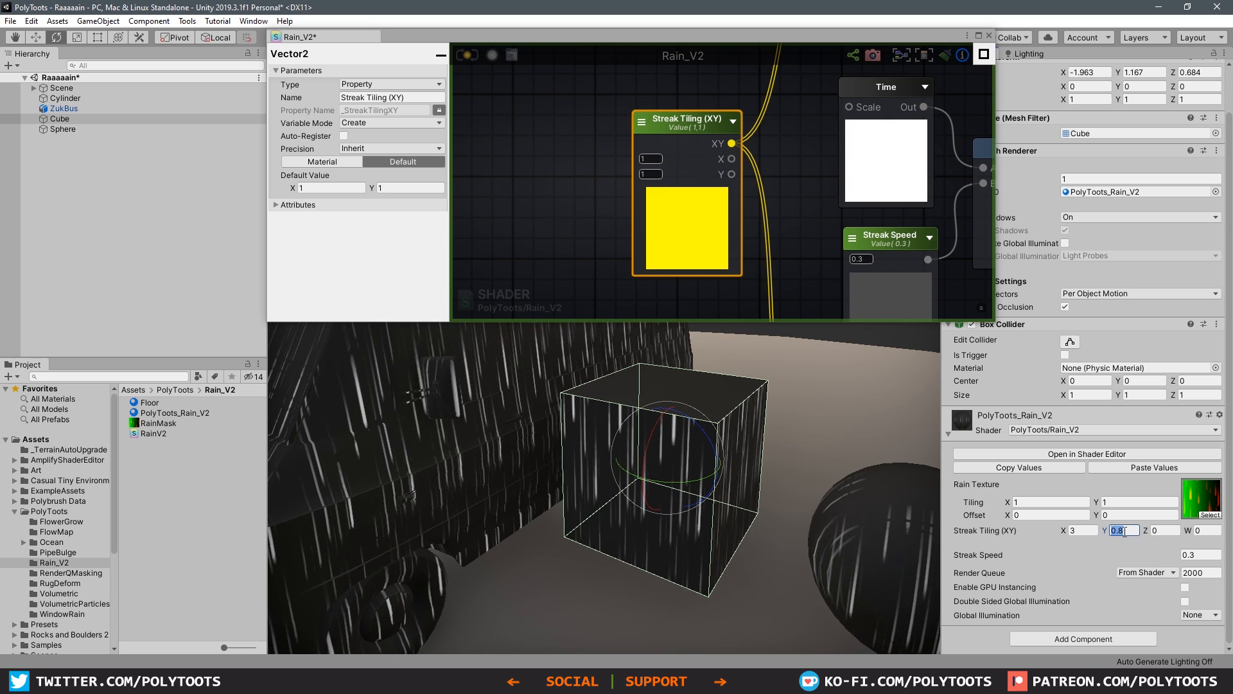
click(1077, 531)
text(1)
key(Tab)
text(1)
key(Tab)
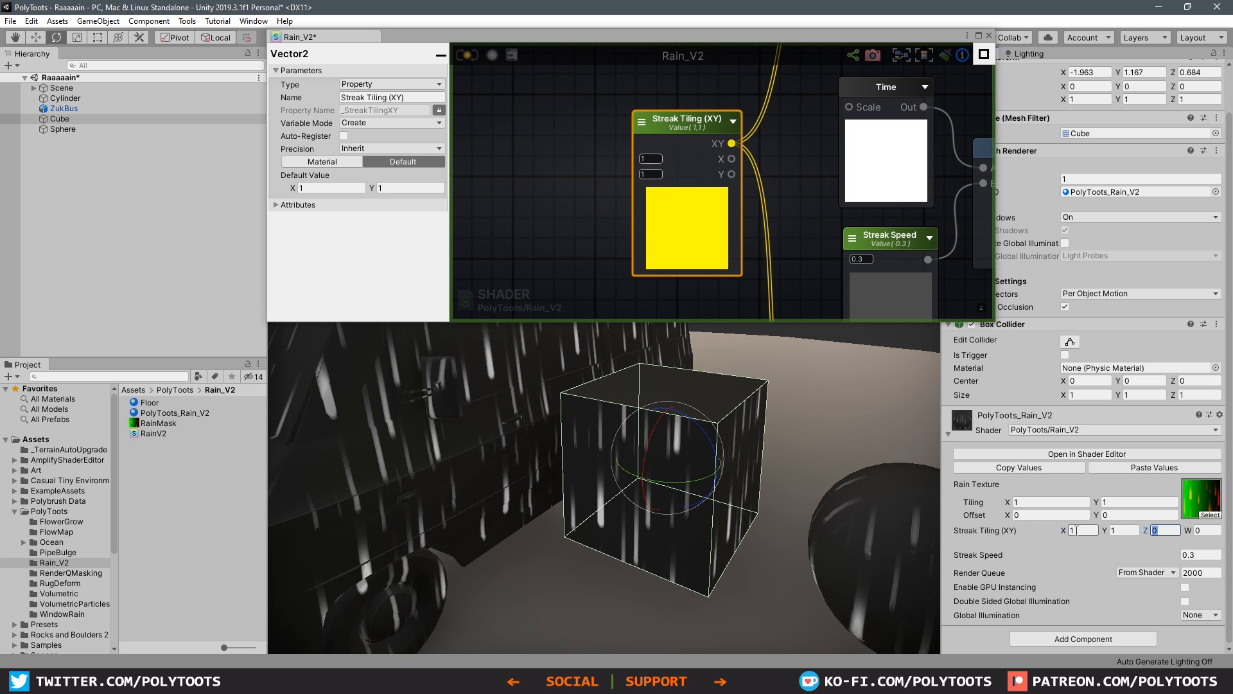
Step: Maximize the shader graph and enclose all streak nodes, from the Vertex Positions to the Streaks Register Local Var, in a comment frame
scroll(714, 475, down, 2)
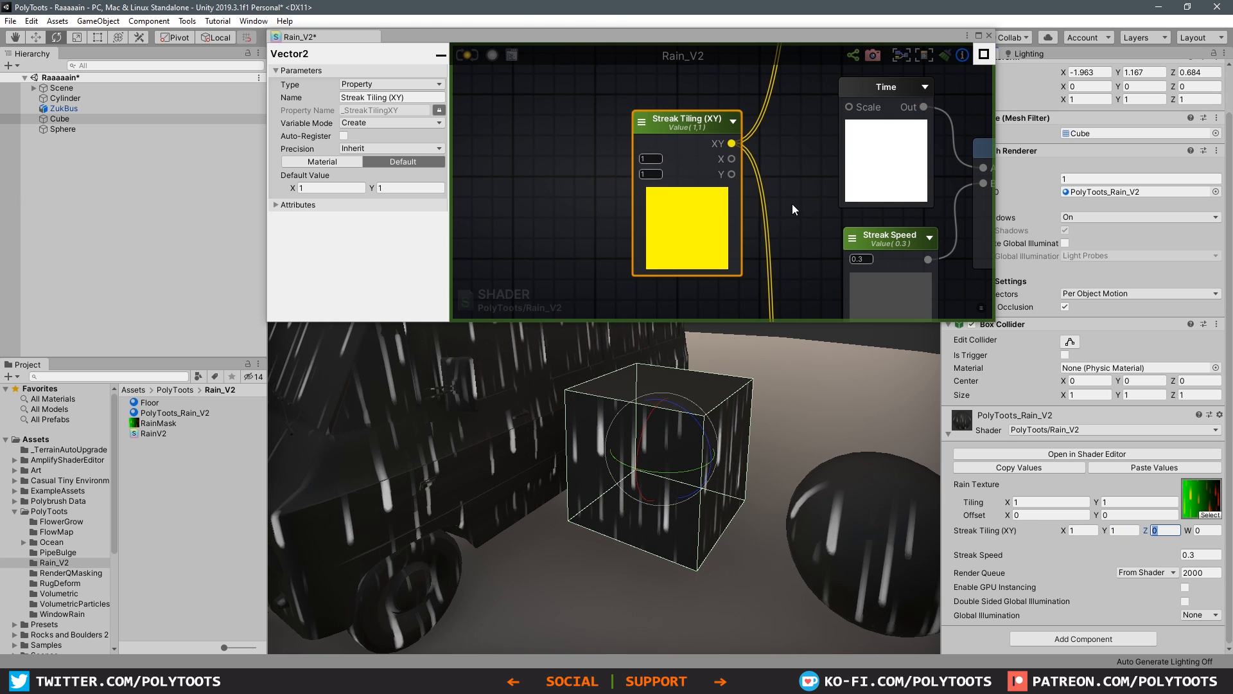
scroll(661, 174, down, 5)
click(831, 168)
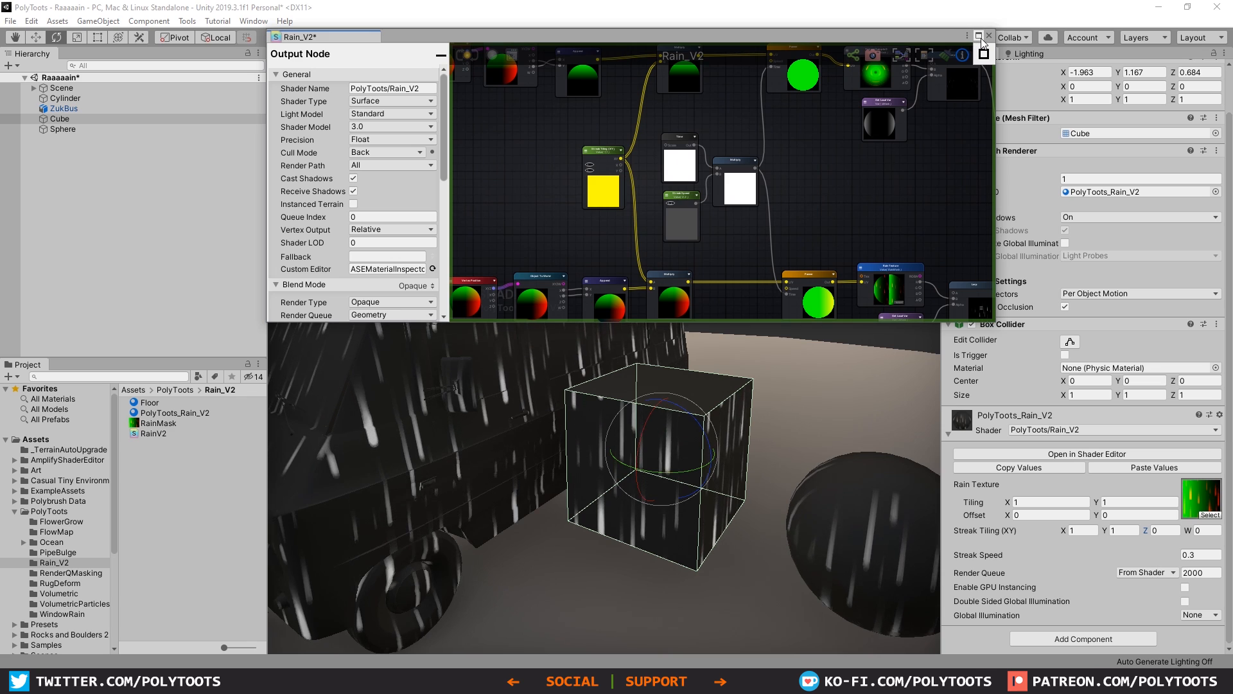
click(978, 35)
middle_drag(745, 224, 834, 352)
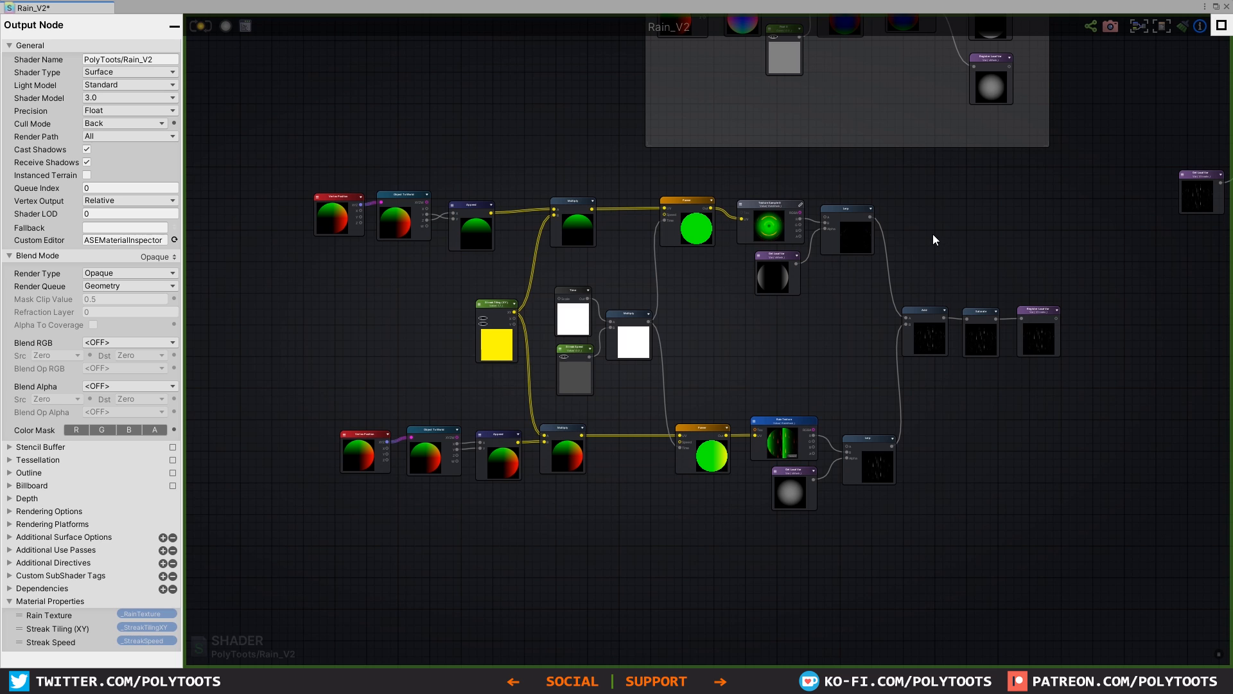
scroll(932, 234, up, 2)
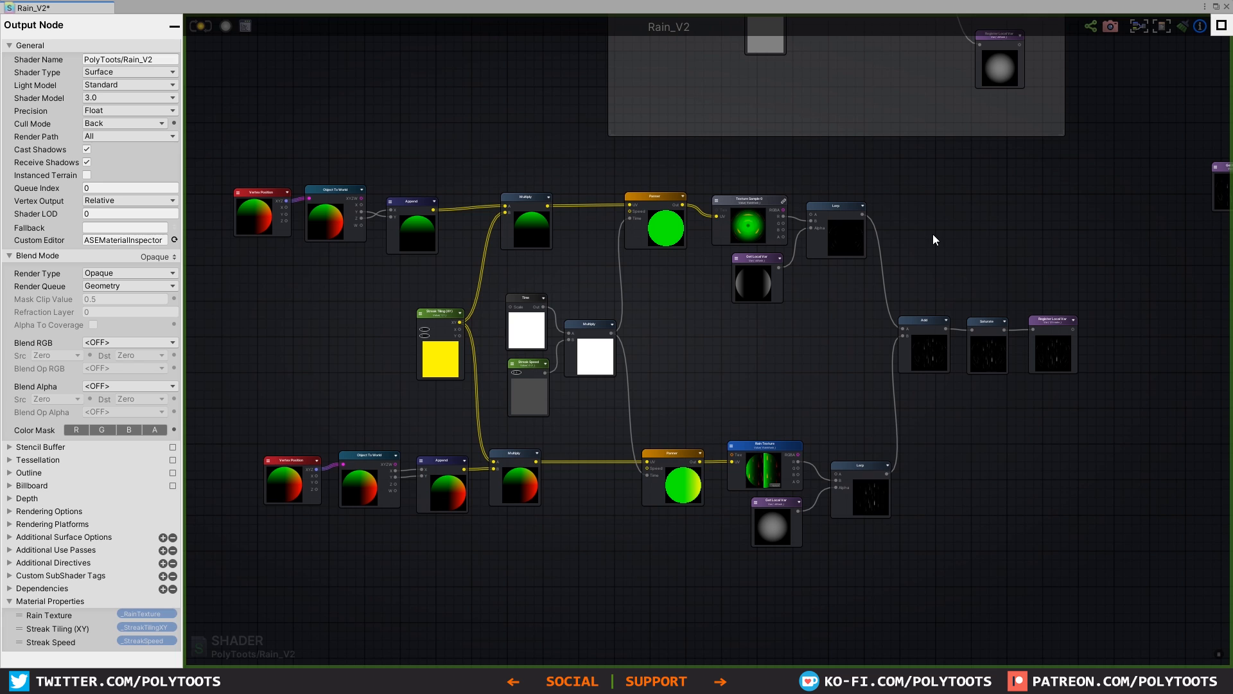
scroll(1035, 357, down, 1)
drag(1076, 581, 264, 175)
key(c)
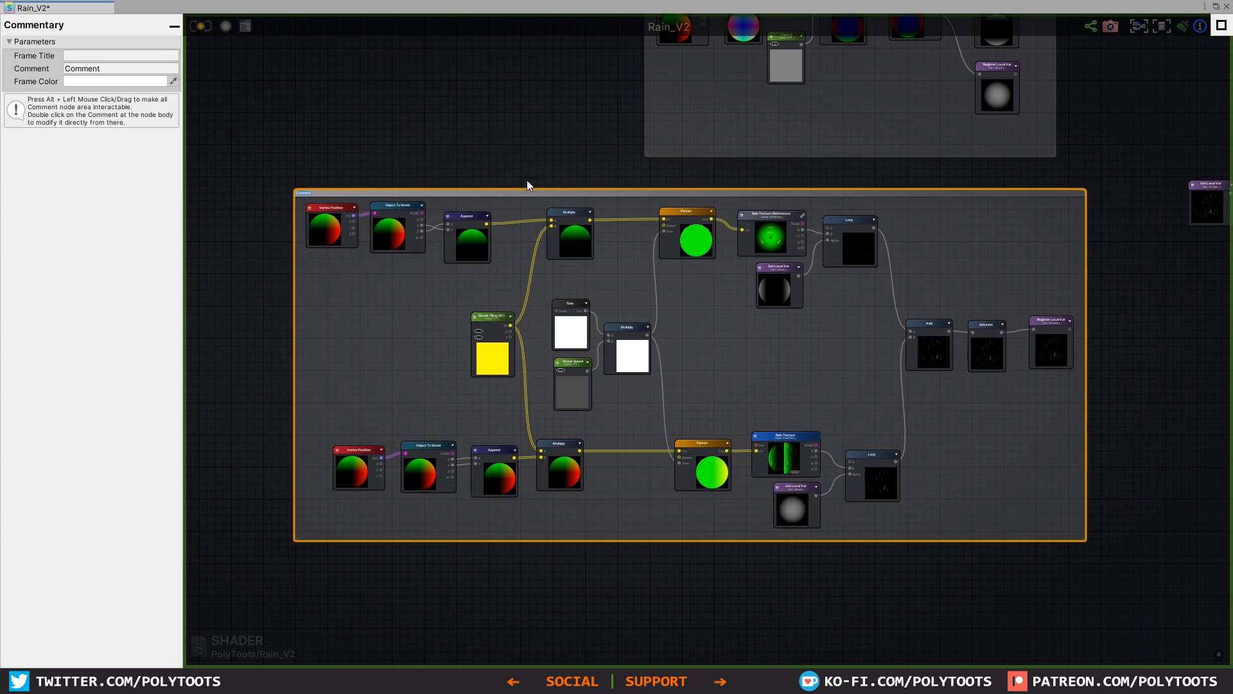
Step: Move the new comment frame down and left, clear of Mask Gen, and title it "Streaks UVs"
click(746, 282)
click(964, 255)
drag(950, 195, 903, 224)
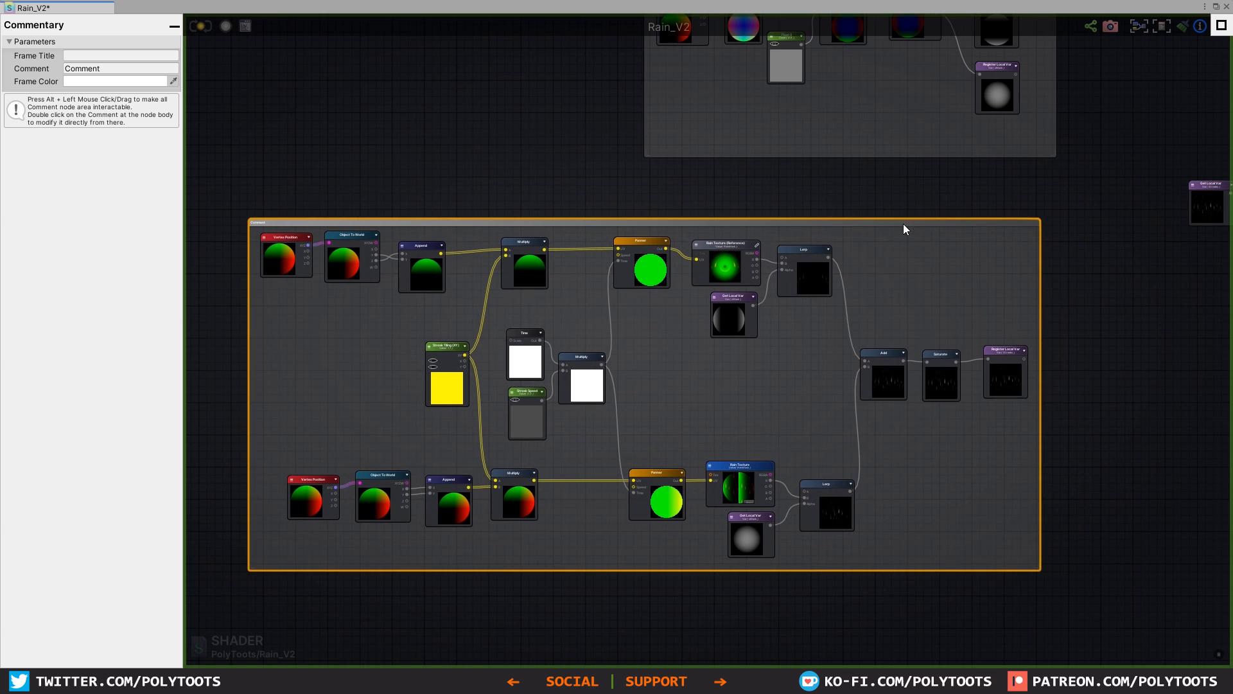
click(167, 57)
text(Streaks )
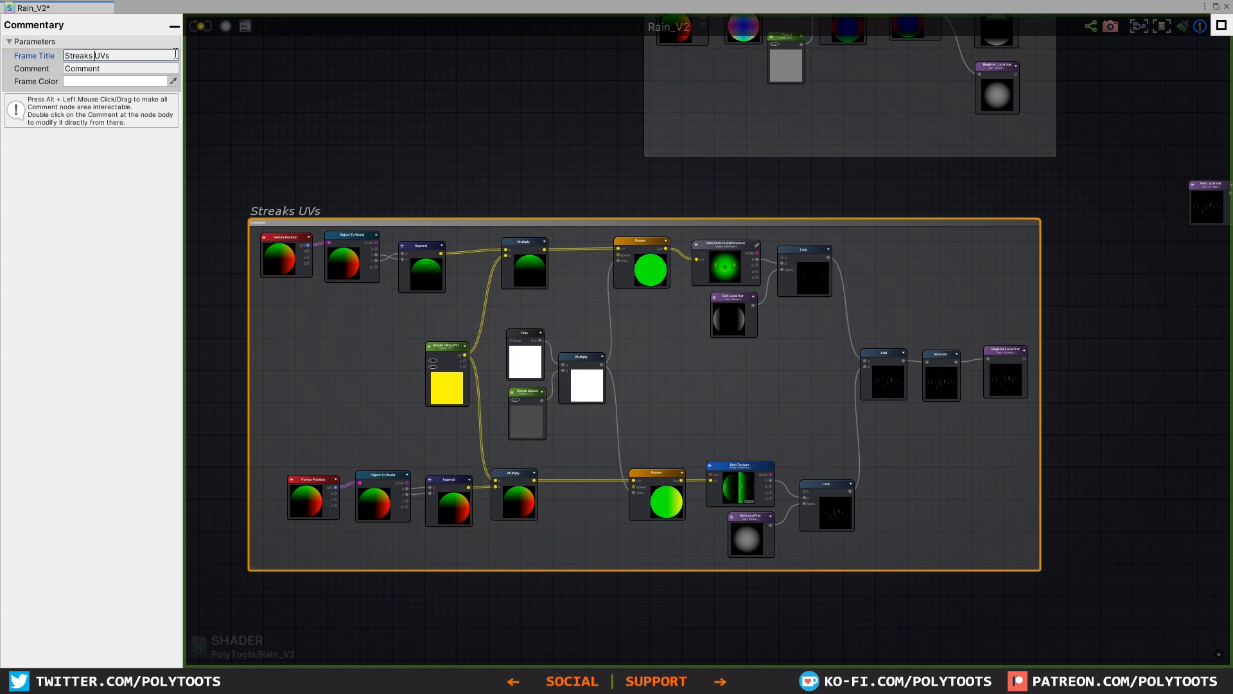
text(&)
Step: Retitle the streak comment frame "Streaks & UVs"
click(409, 110)
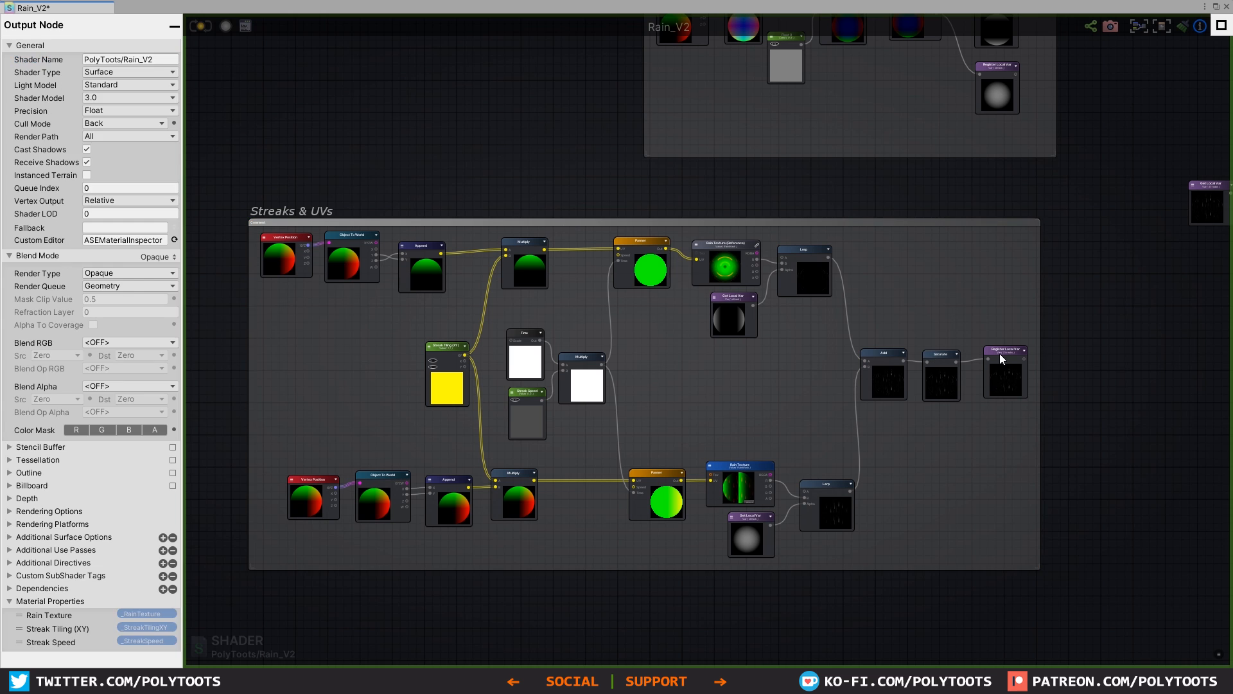
click(958, 300)
scroll(957, 300, down, 2)
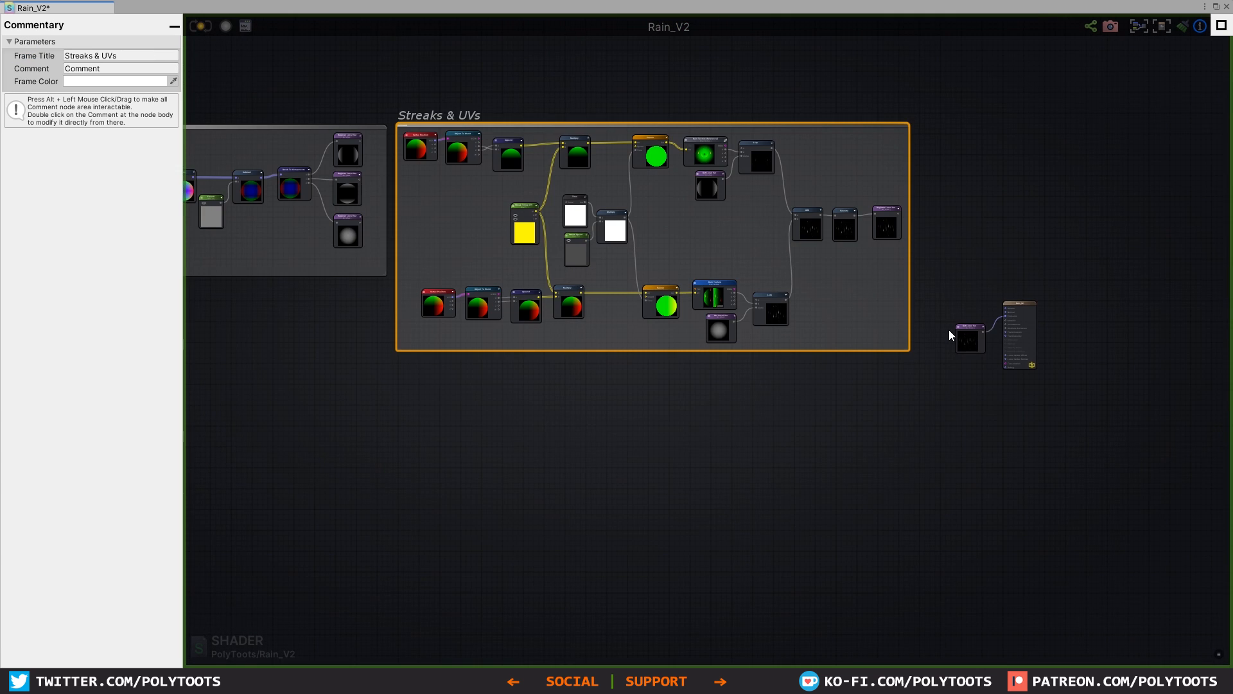
scroll(956, 330, up, 5)
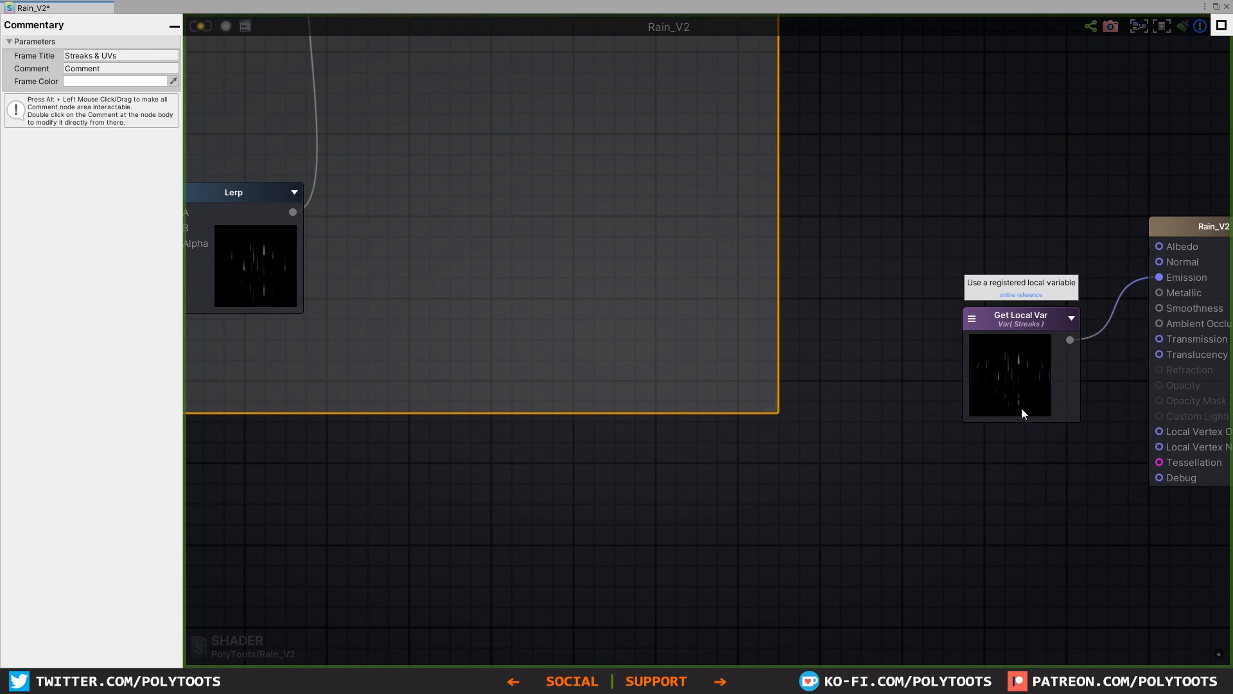
click(1216, 7)
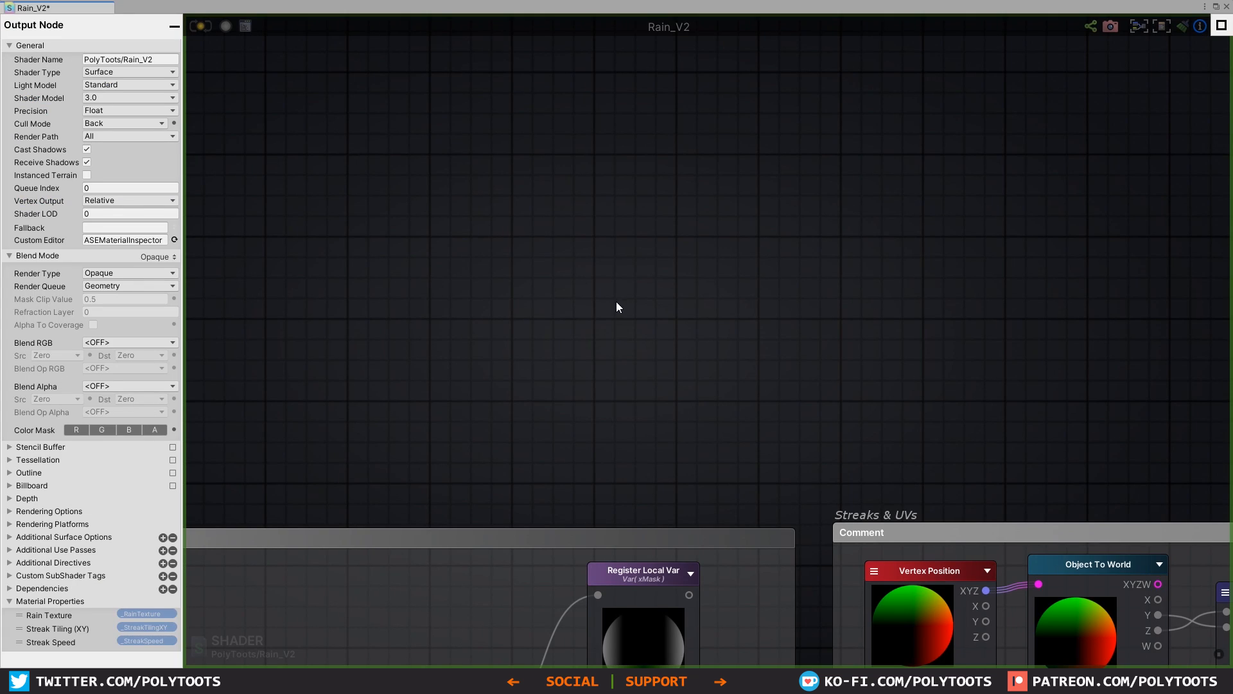
Step: Add Texture Coordinates and Noise Generator nodes above the comment frames and connect the coordinates to the noise's UV input
click(523, 259)
drag(580, 267, 524, 155)
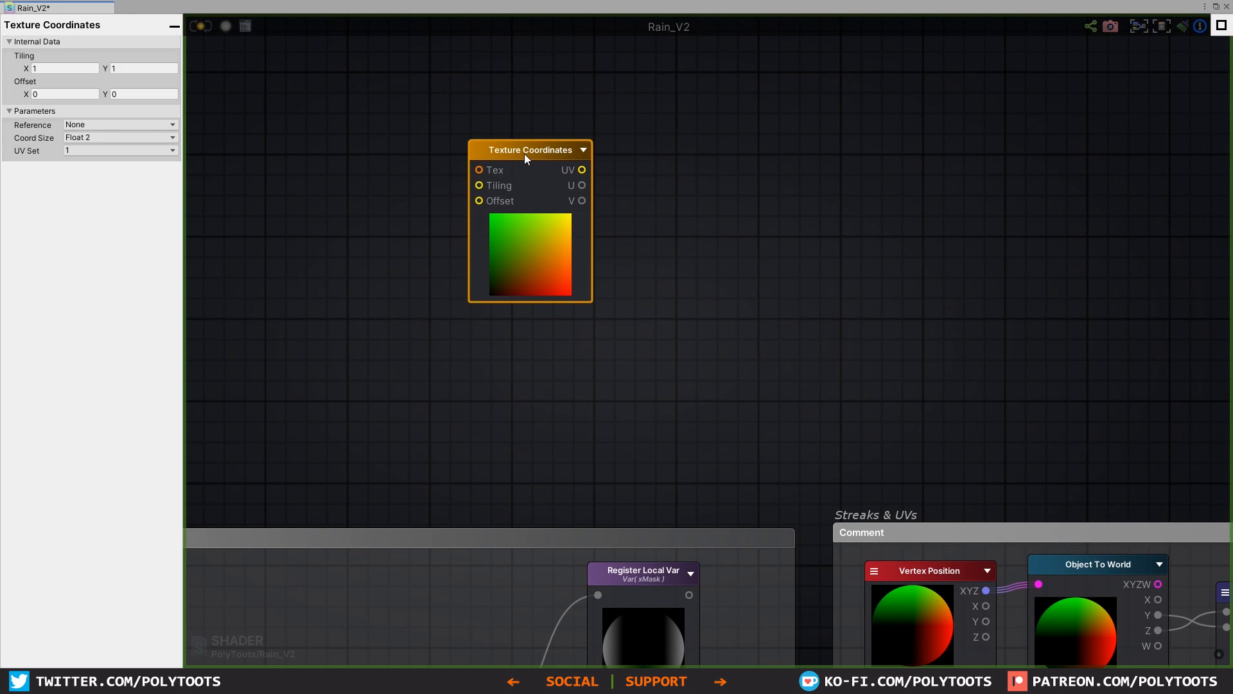
click(714, 208)
right_click(715, 208)
text(noise)
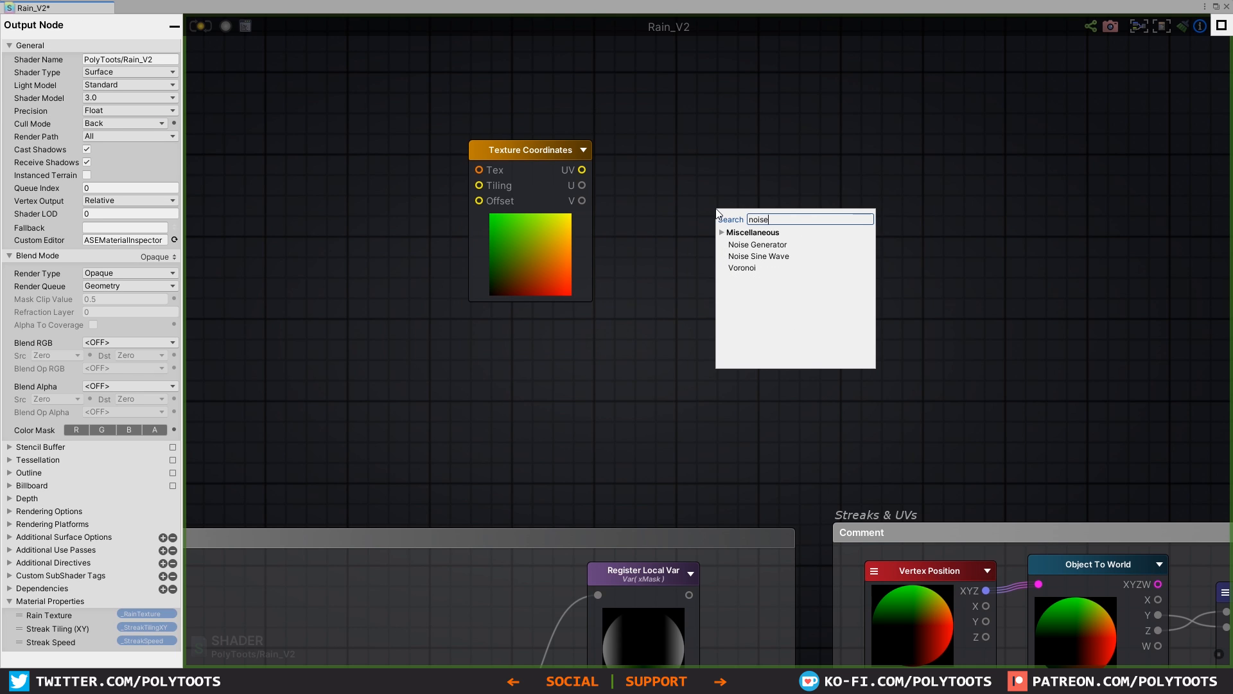
click(758, 244)
drag(759, 221, 683, 152)
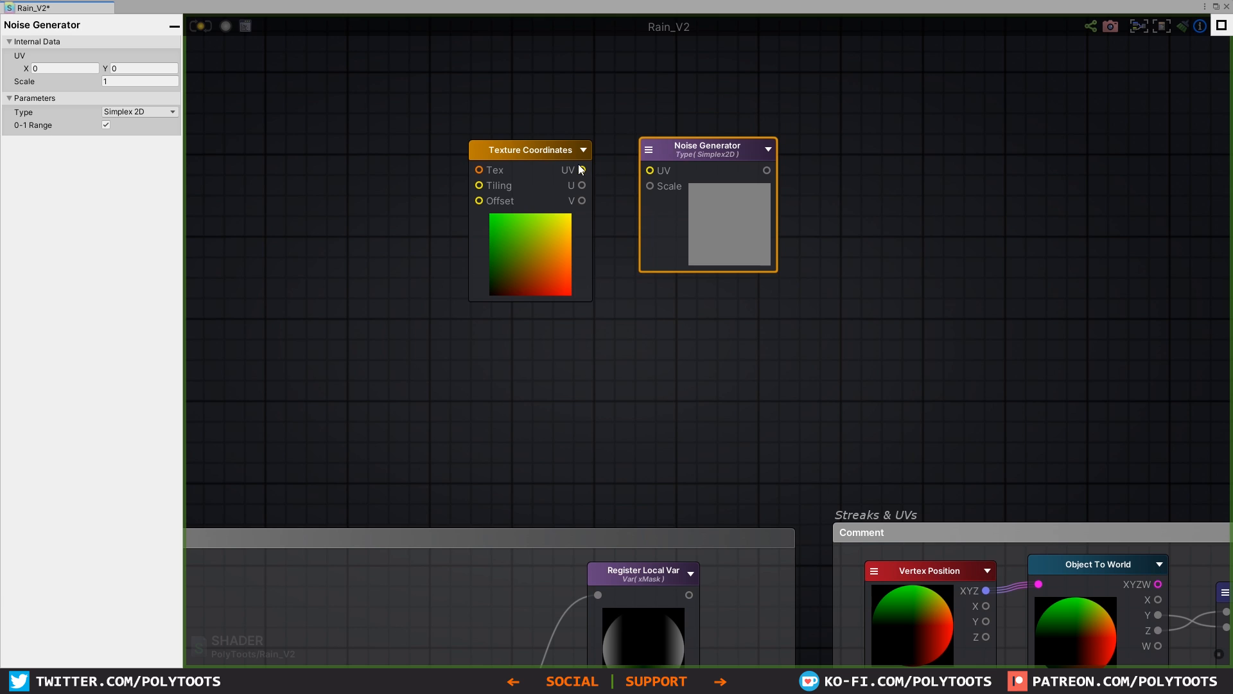
drag(581, 170, 650, 168)
drag(535, 143, 541, 135)
Step: Try a tiling of X 5 and Y 5 on the Texture Coordinates node and undo it
click(70, 67)
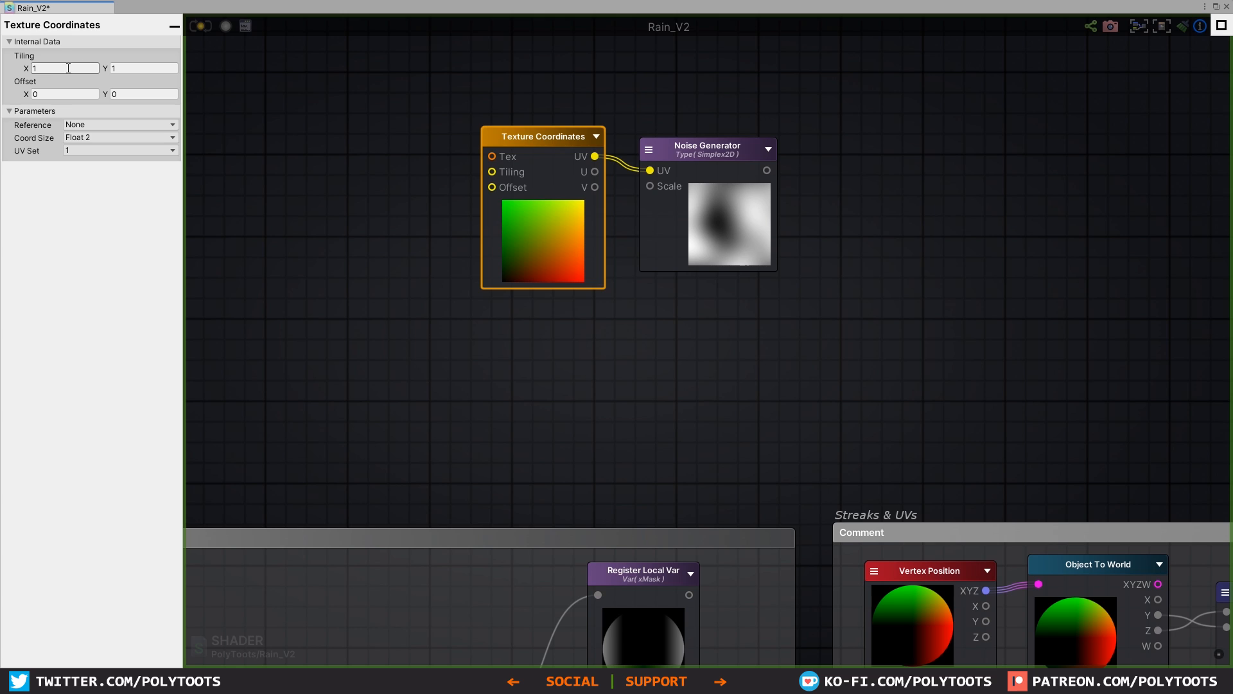
text(5)
key(Tab)
text(5)
key(Tab)
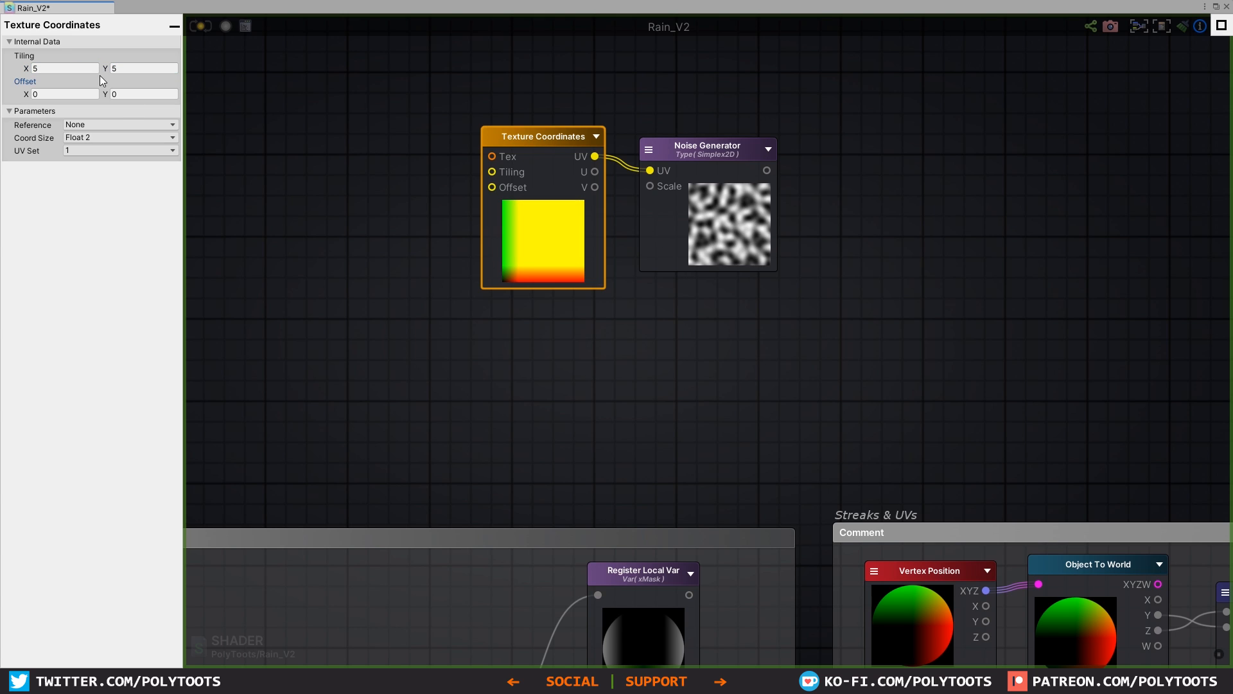
key(ctrl+z)
key(ctrl+z)
Step: Add a Float node named "Distort Scale" below the Texture Coordinates and connect it to the Noise Generator's Scale input
key(1)
click(504, 306)
drag(564, 320, 650, 185)
click(131, 68)
text(Distort Scale)
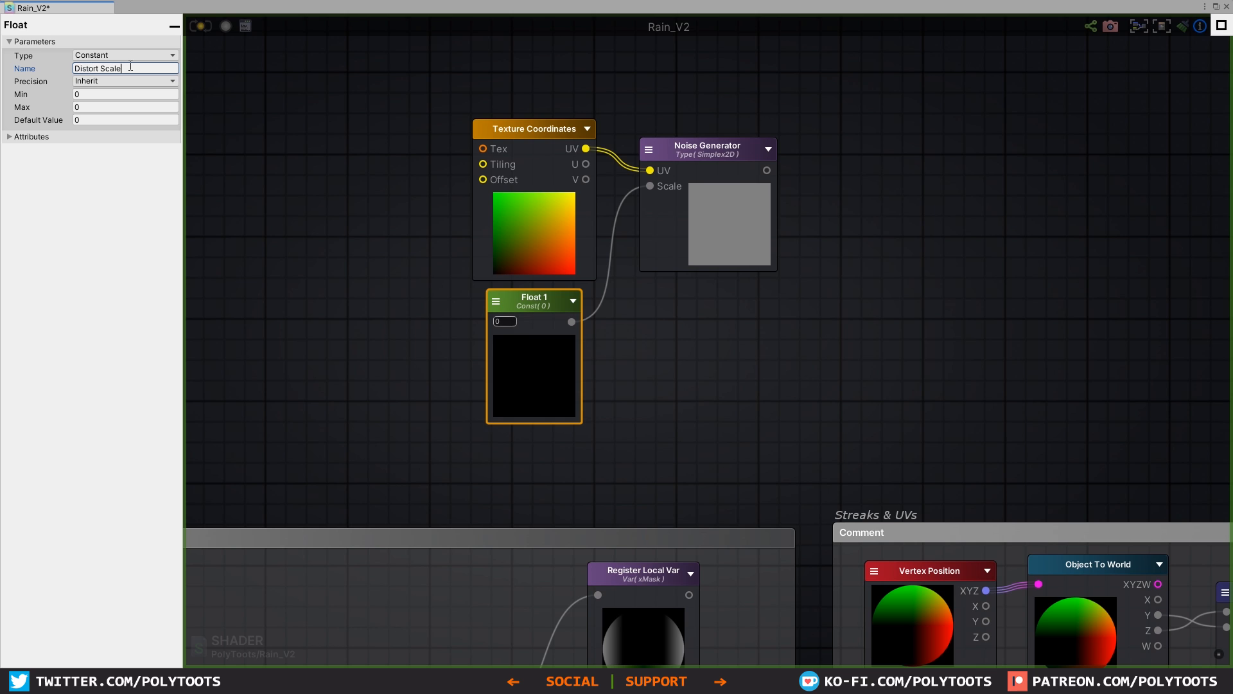
drag(552, 130, 556, 130)
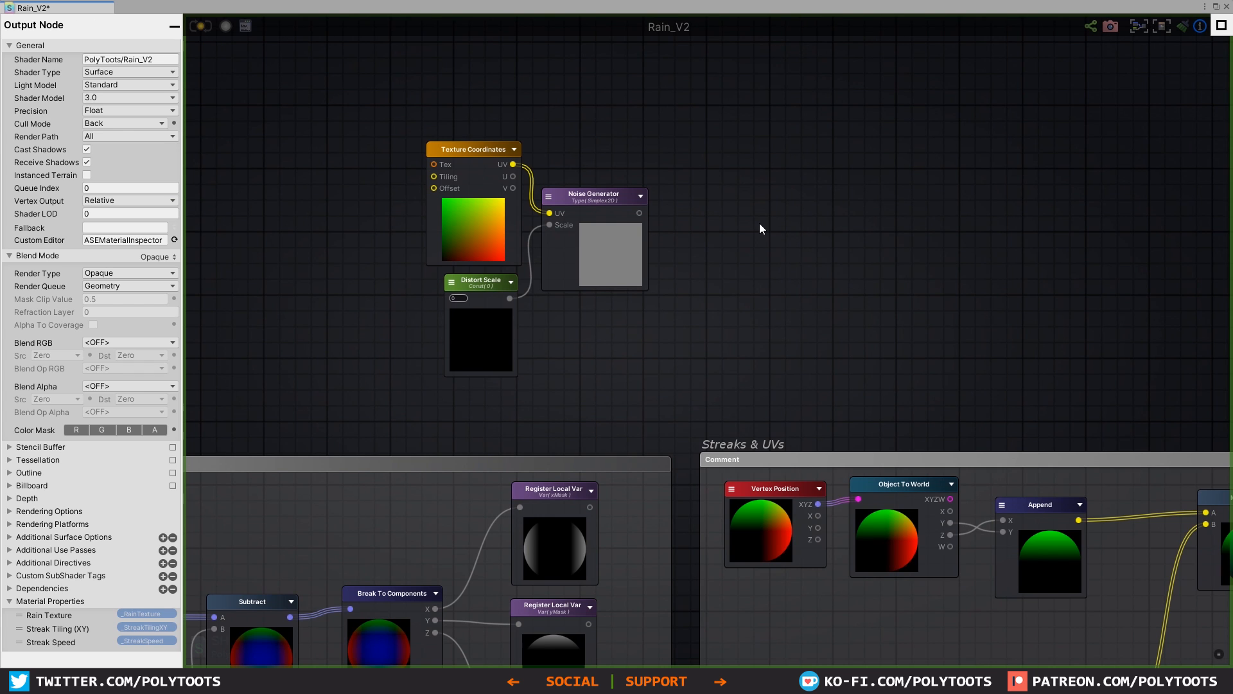
Step: Add a Normal From Height node and line it up beside the Noise Generator
right_click(760, 224)
text(norm)
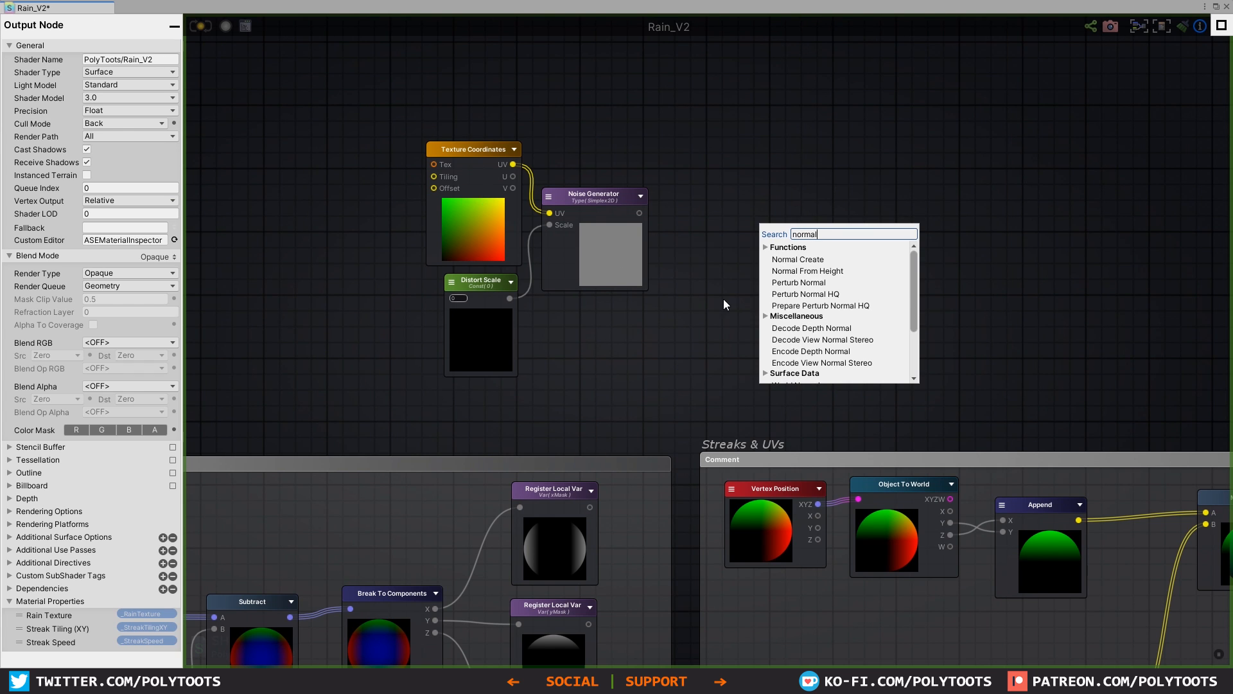
text(al)
click(814, 272)
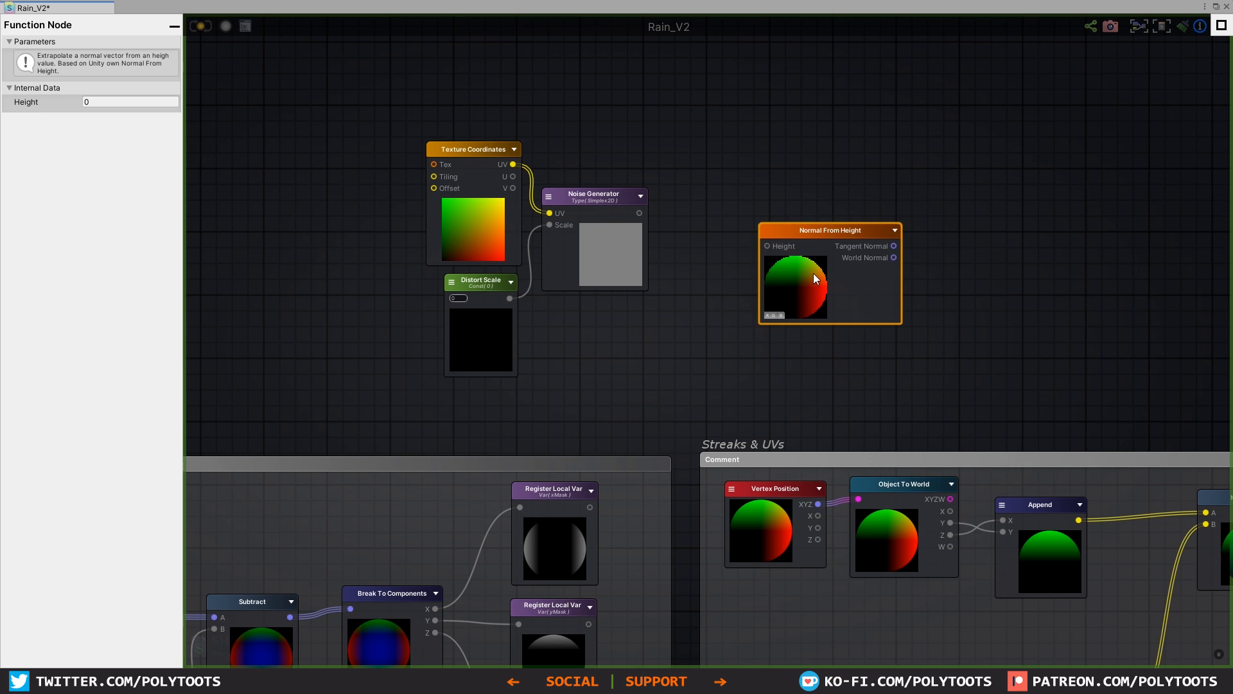
drag(830, 245, 761, 209)
scroll(769, 259, up, 2)
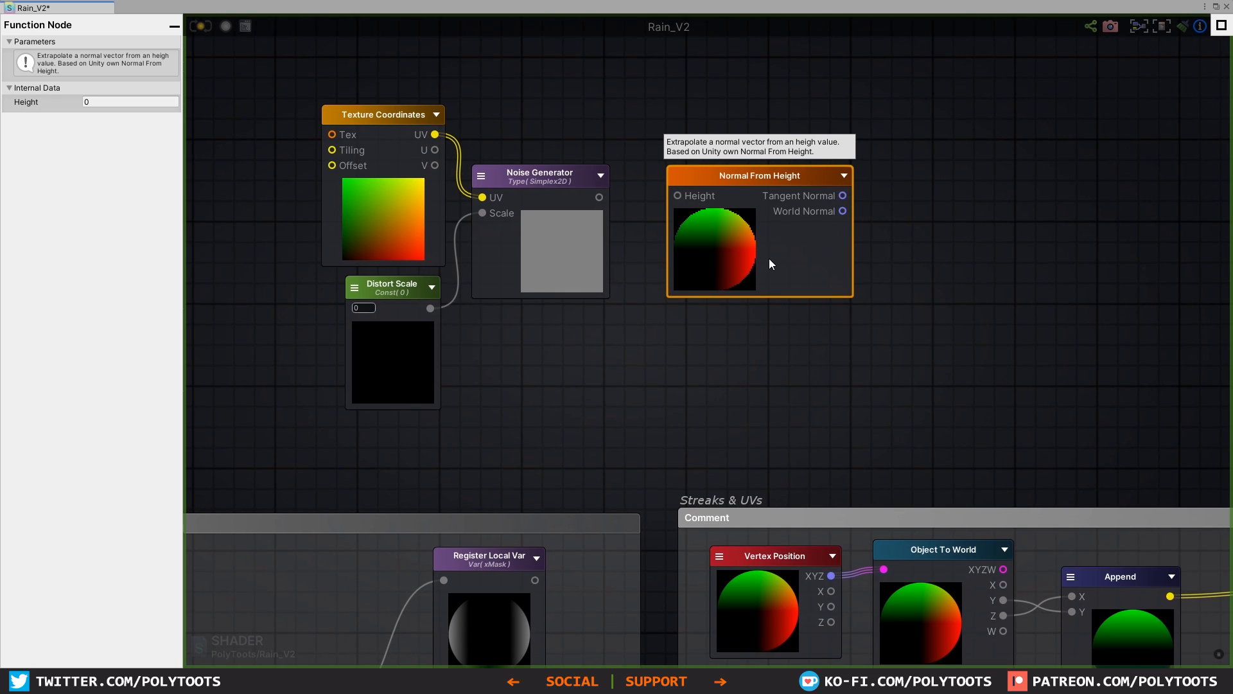
mouse_move(736, 172)
mouse_down()
mouse_move(720, 178)
mouse_move(731, 176)
mouse_up()
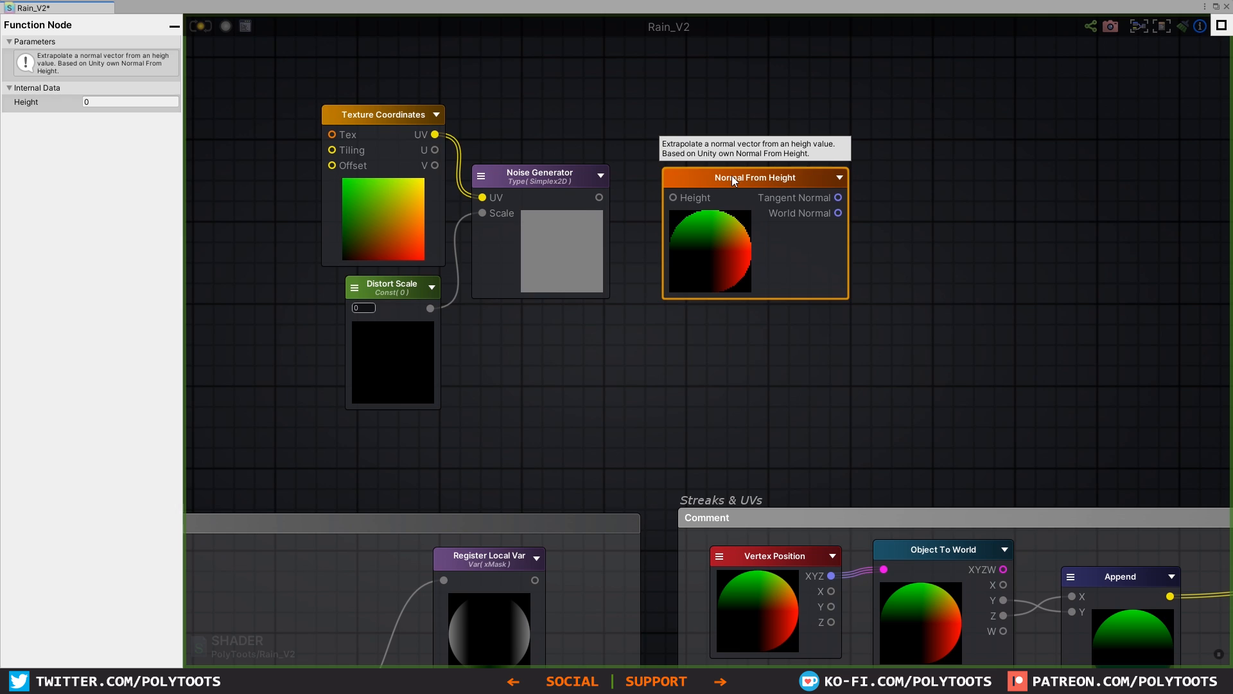
drag(598, 202, 607, 196)
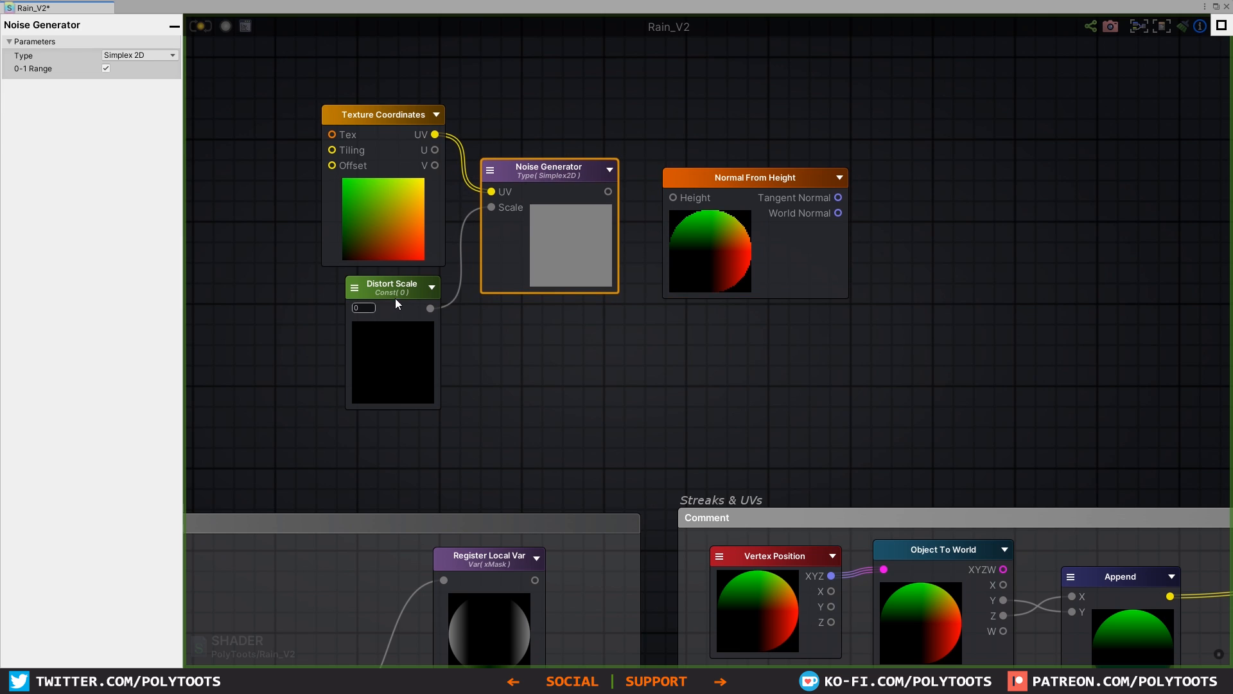
Step: Set Distort Scale's default value to 1 and change its type to Property
click(369, 308)
text(1)
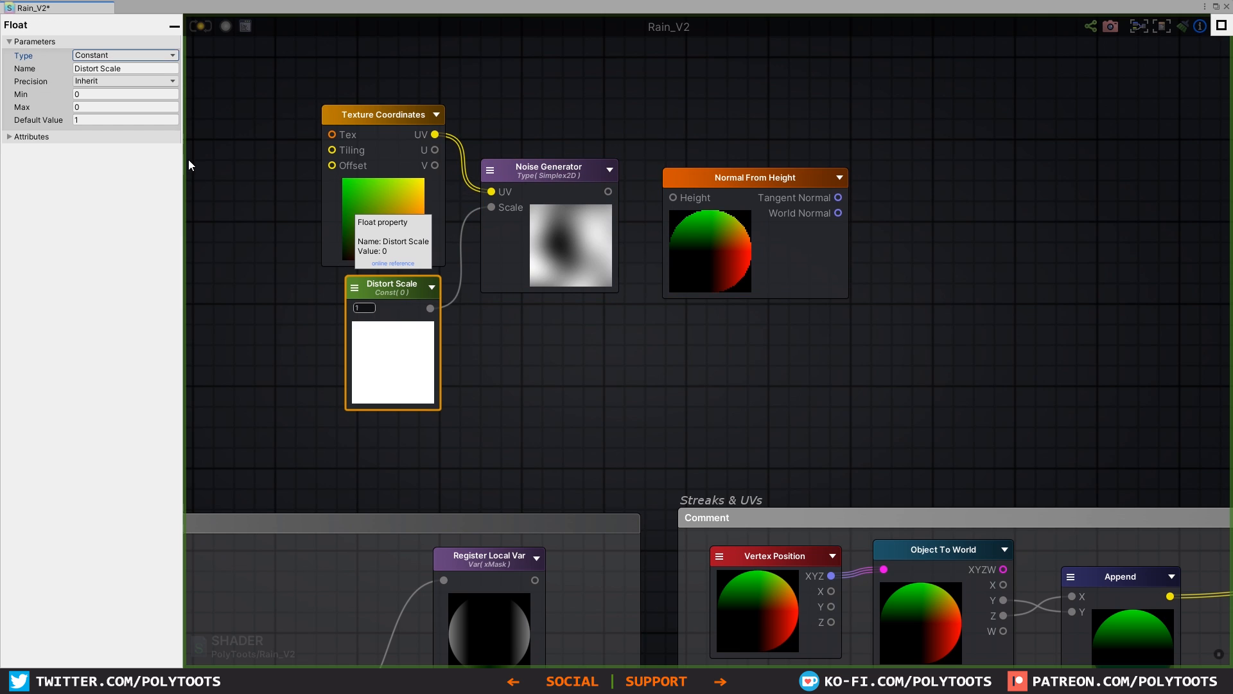
click(125, 55)
click(119, 84)
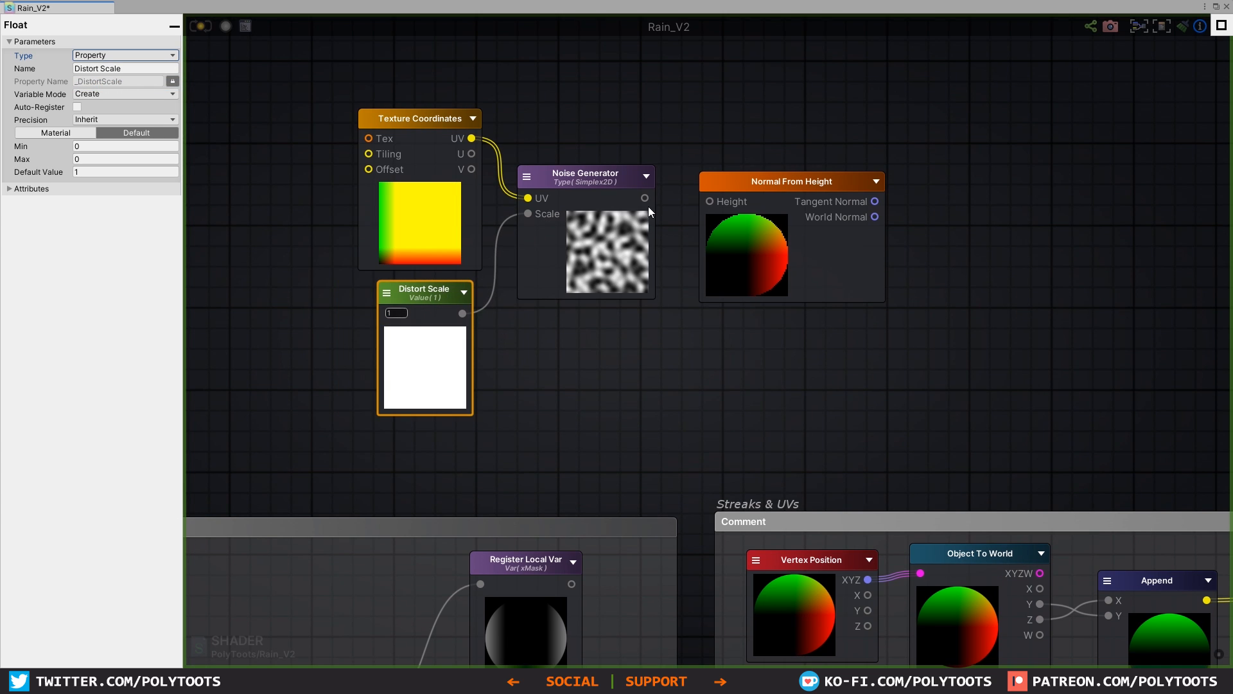
Step: Feed the noise into Normal From Height's Height input and its Tangent Normal output into a new Component Mask
drag(691, 196, 709, 201)
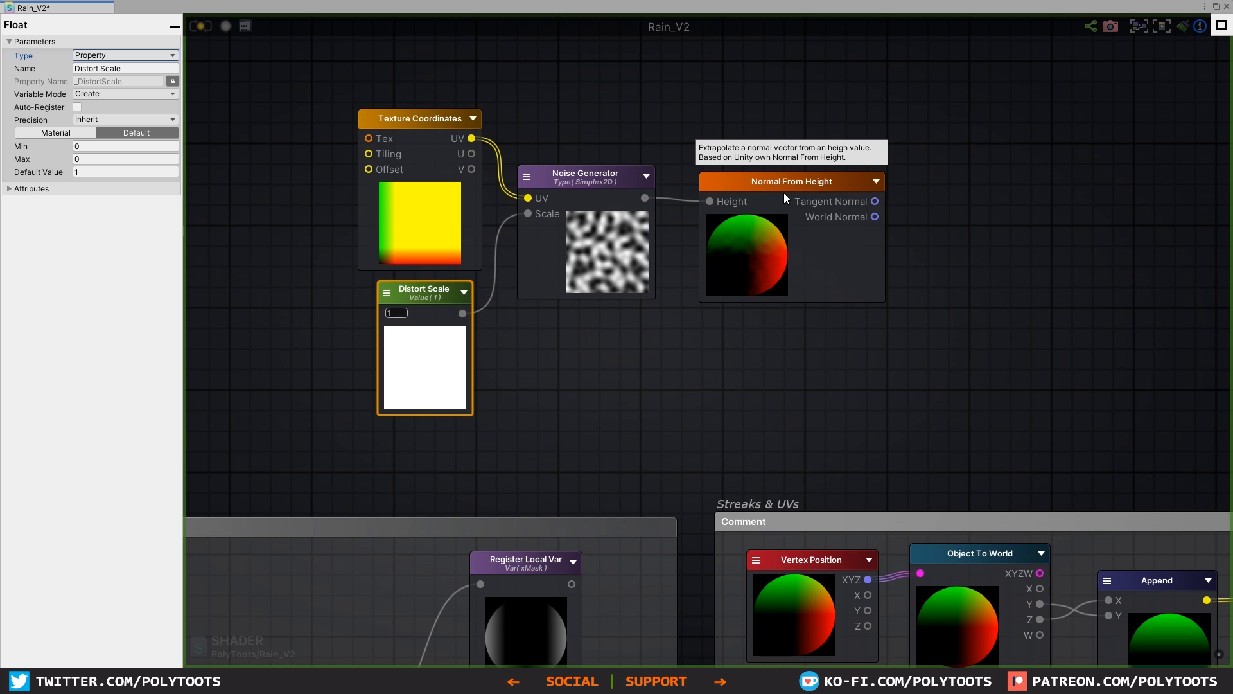
drag(786, 185, 773, 180)
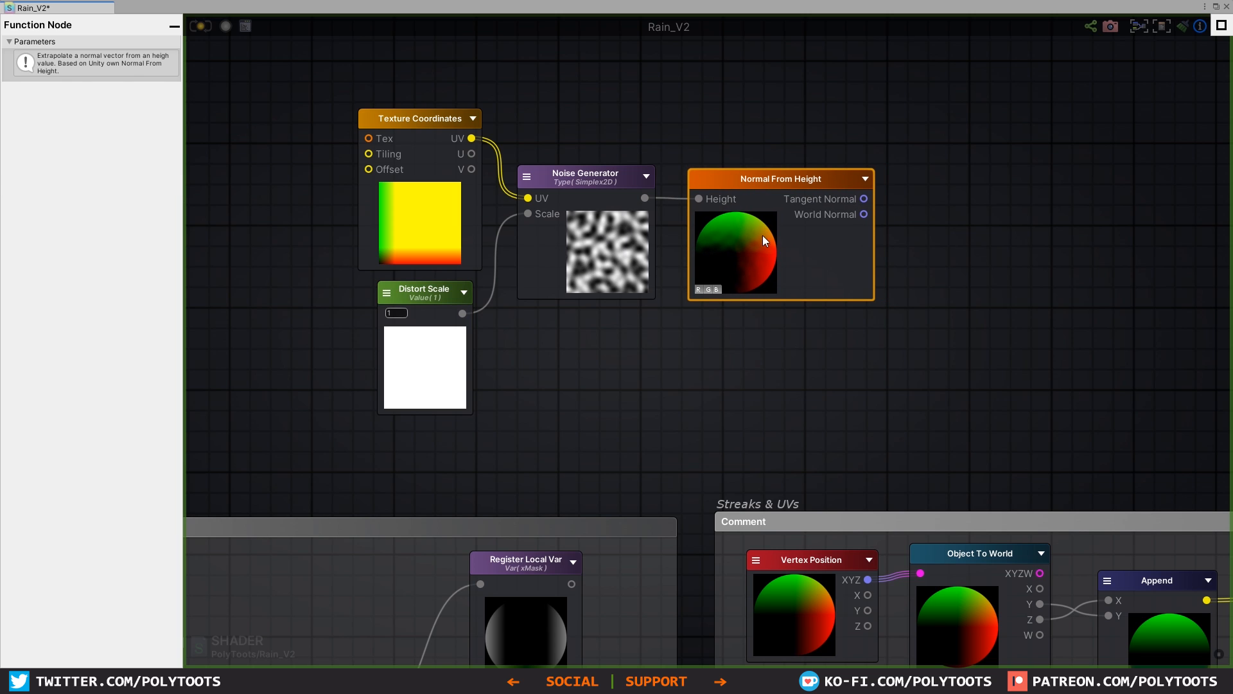
middle_drag(926, 254, 803, 263)
click(825, 258)
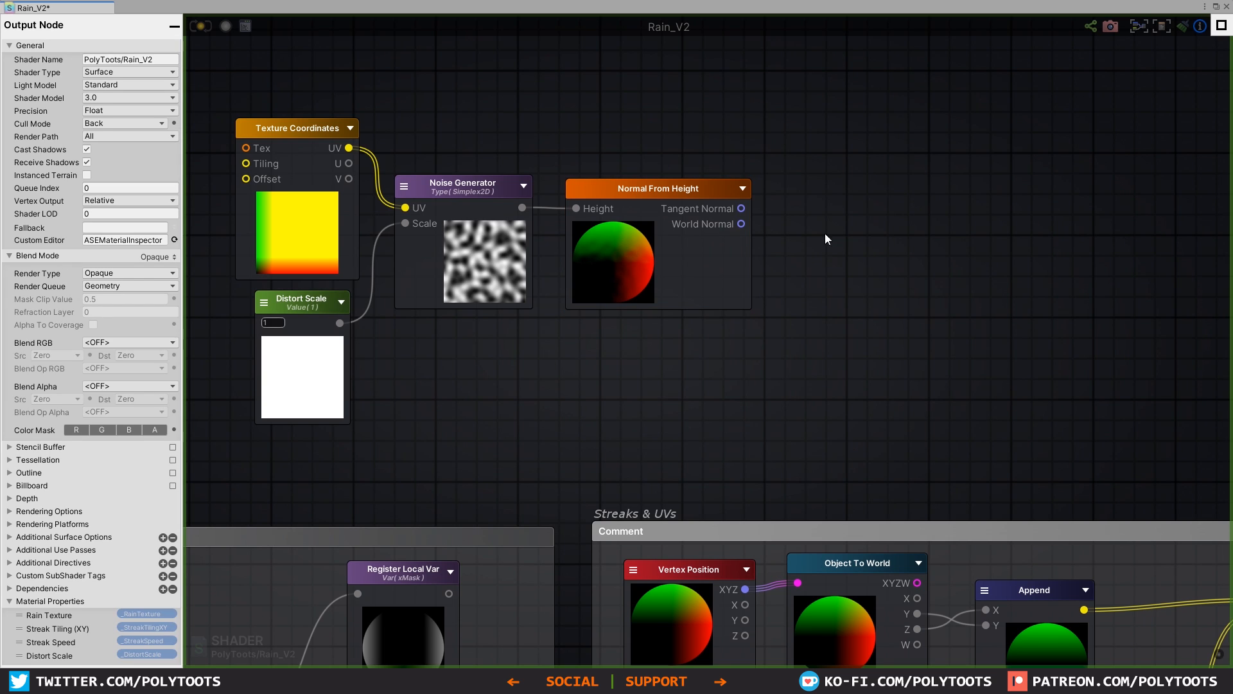
key(k)
drag(869, 212, 854, 196)
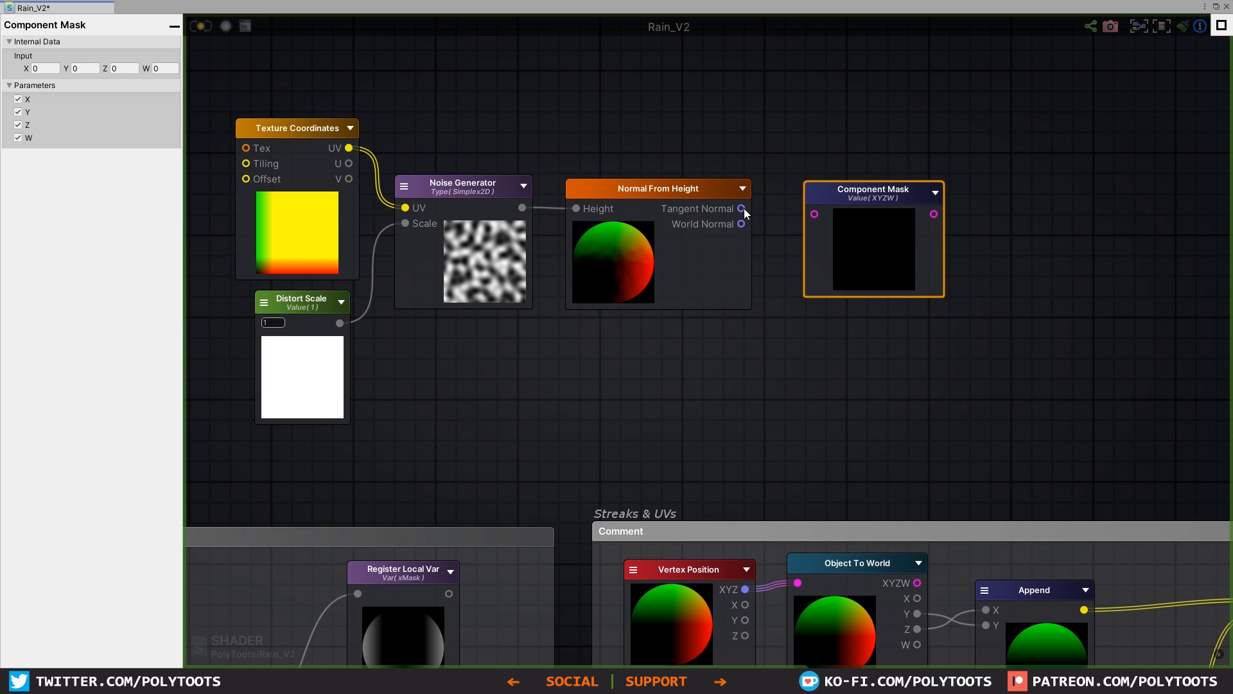
drag(743, 209, 812, 214)
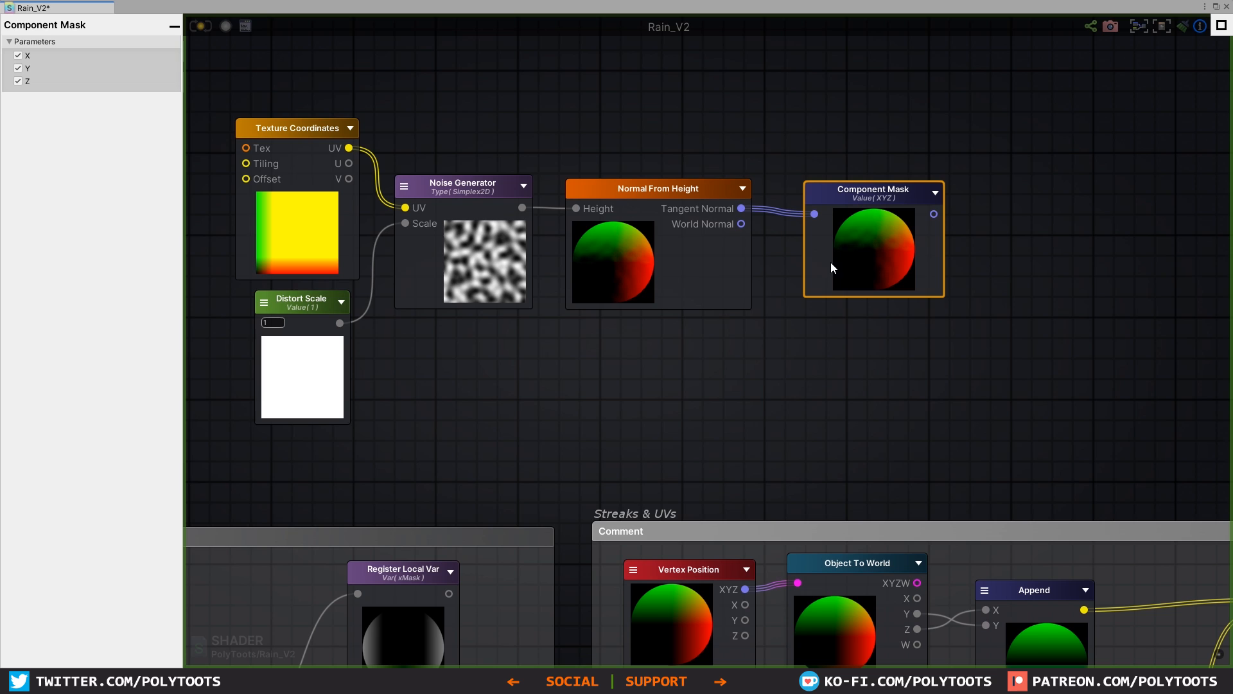
Step: Add a Multiply node beside the Component Mask and connect the mask's output to its A input
click(1025, 264)
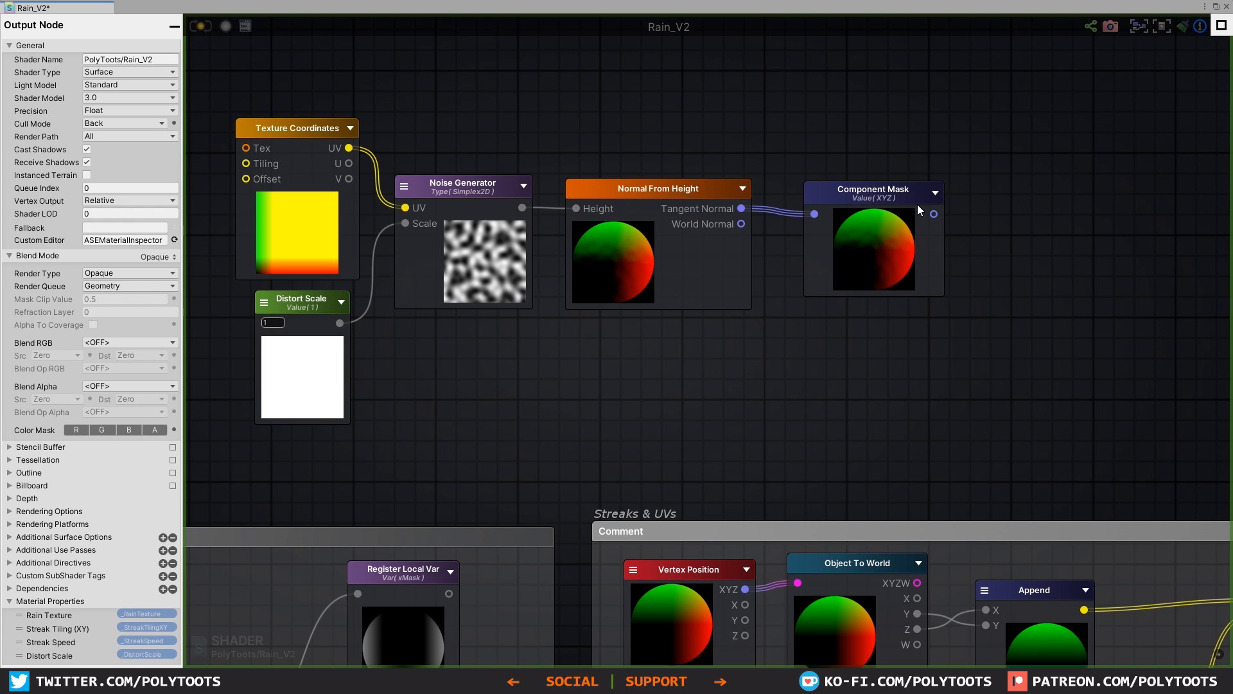
drag(918, 204, 1003, 194)
click(1011, 264)
key(m)
click(1007, 268)
Step: Add a Float node named "Distort Amount" with default value 1 and connect it to the Multiply's B input
click(852, 340)
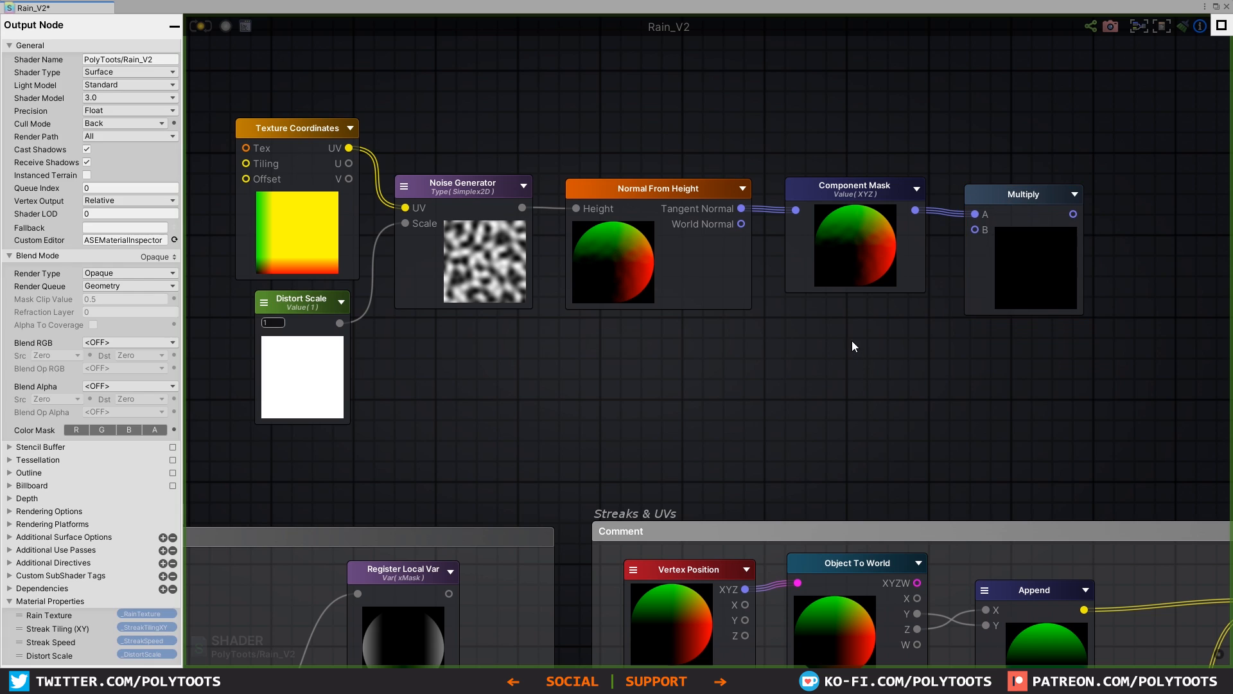
key(1)
click(852, 340)
drag(893, 349, 876, 319)
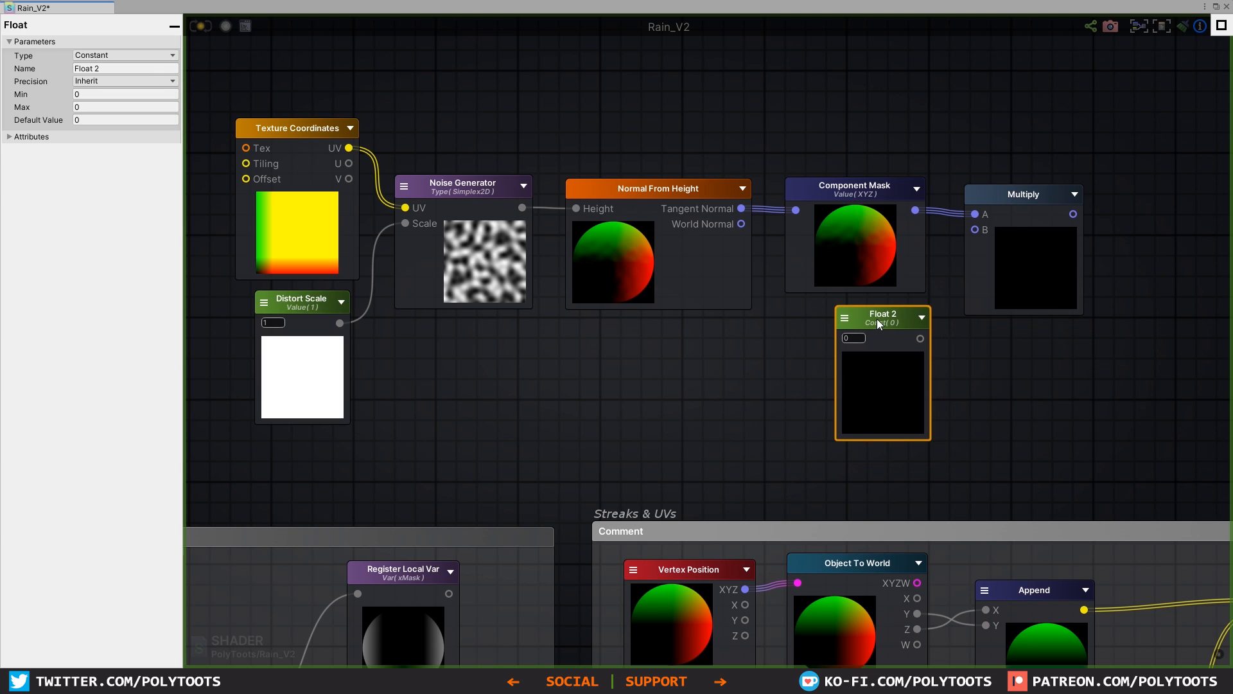
click(120, 68)
text(Distort Amount)
drag(889, 321, 881, 320)
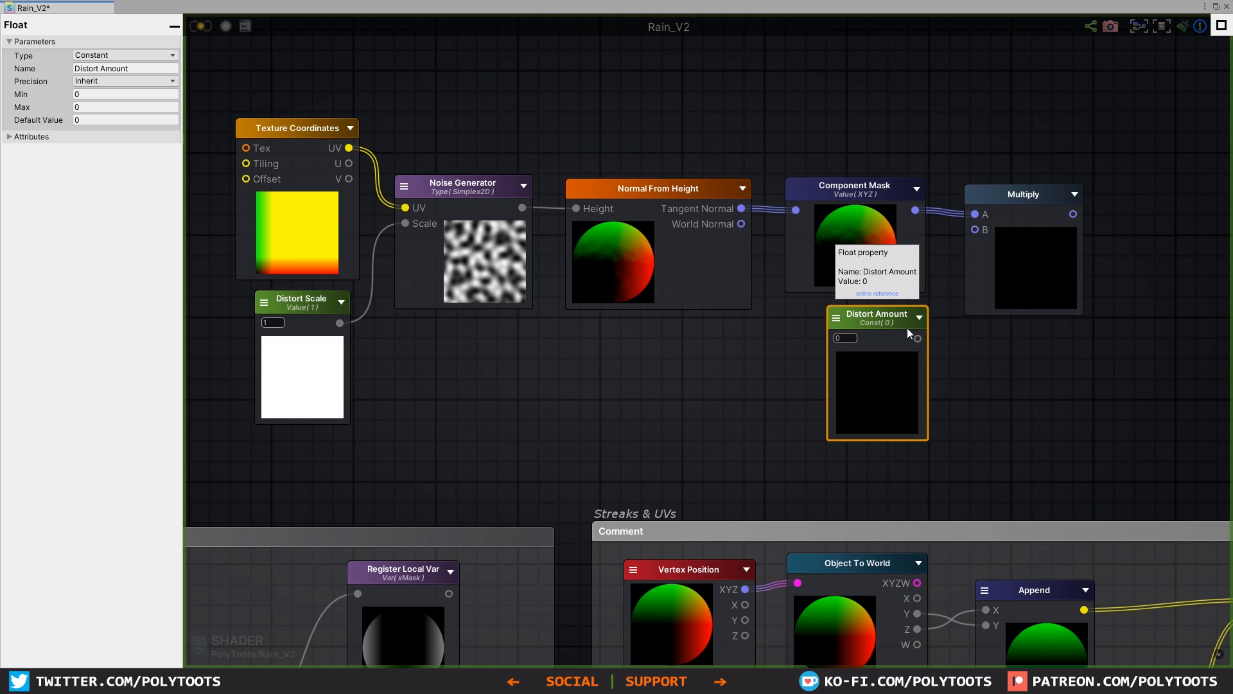
drag(918, 339, 974, 231)
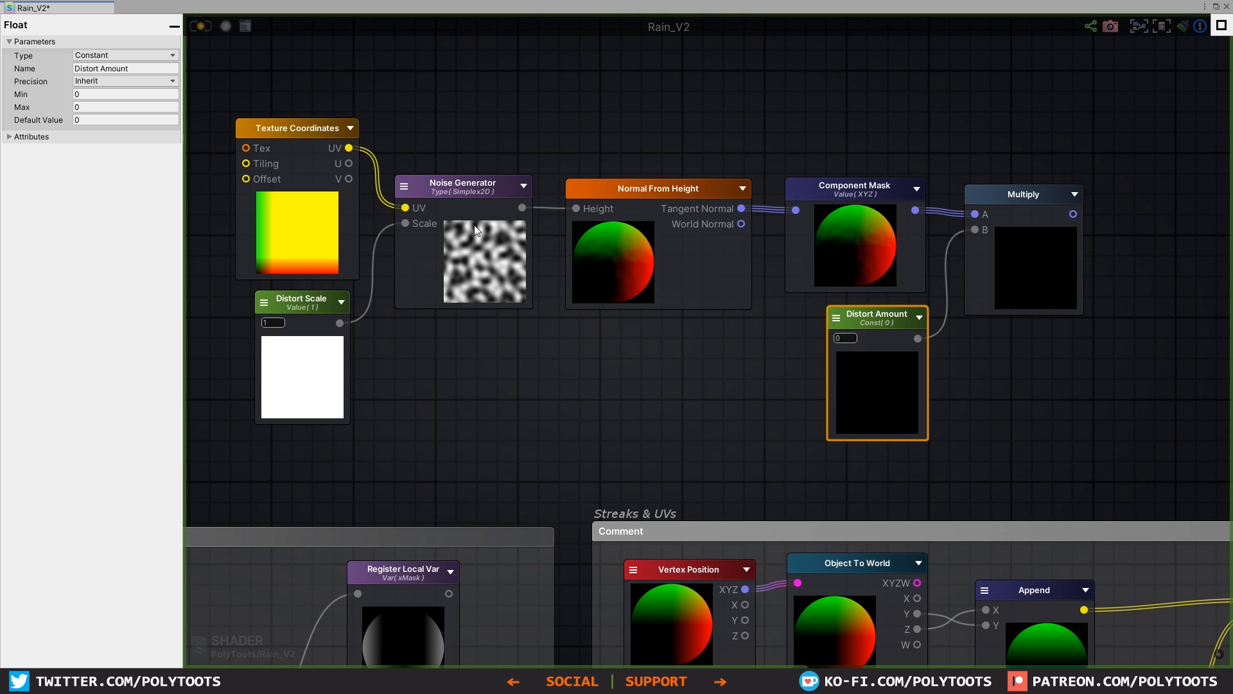
text(1)
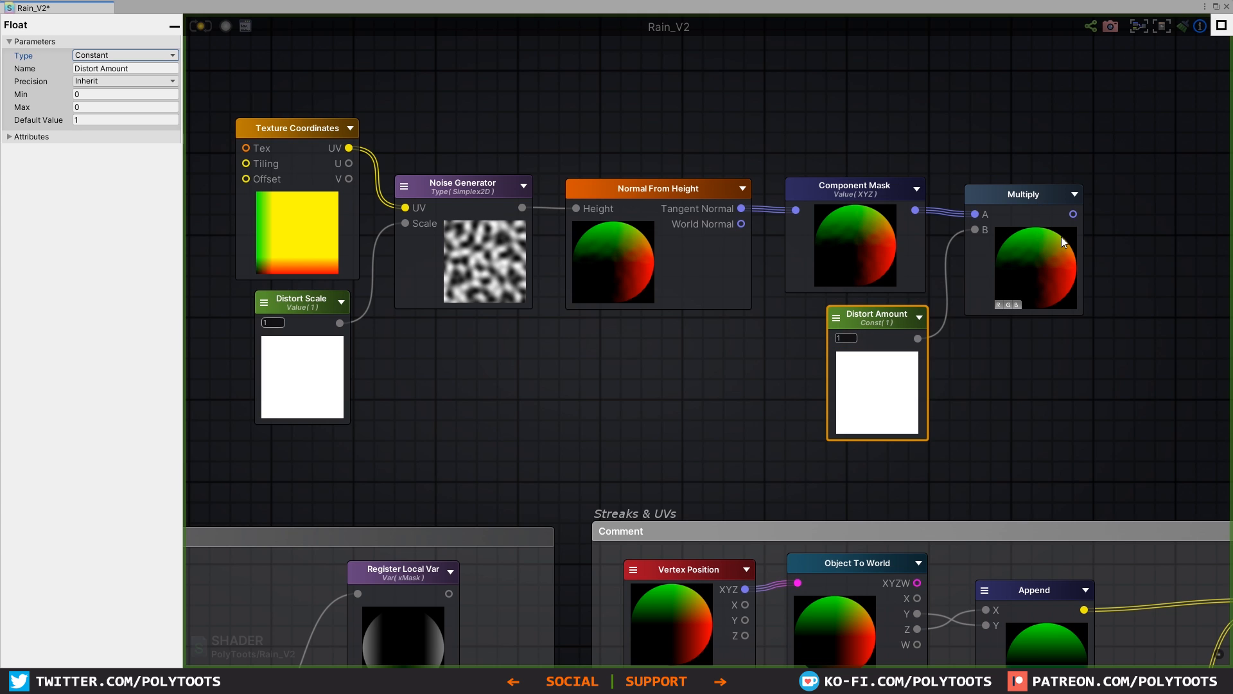
click(977, 212)
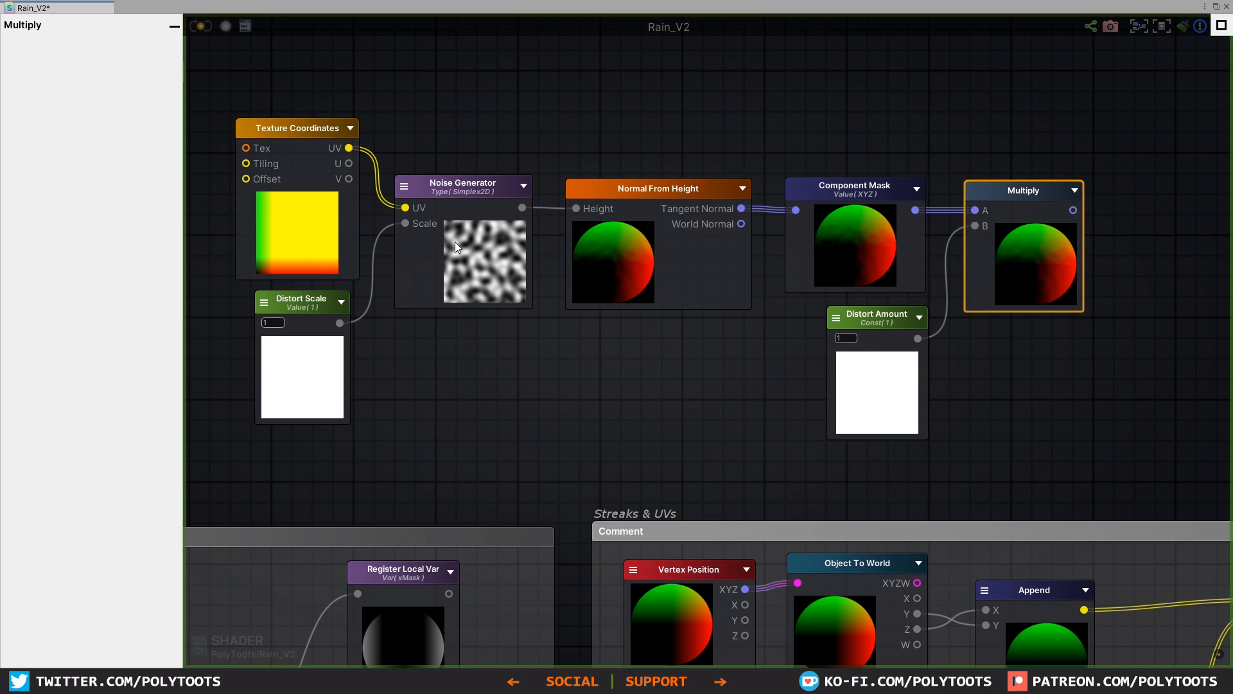
Step: Add a Register Local Var node named "Distort" fed by the Multiply's output
click(995, 217)
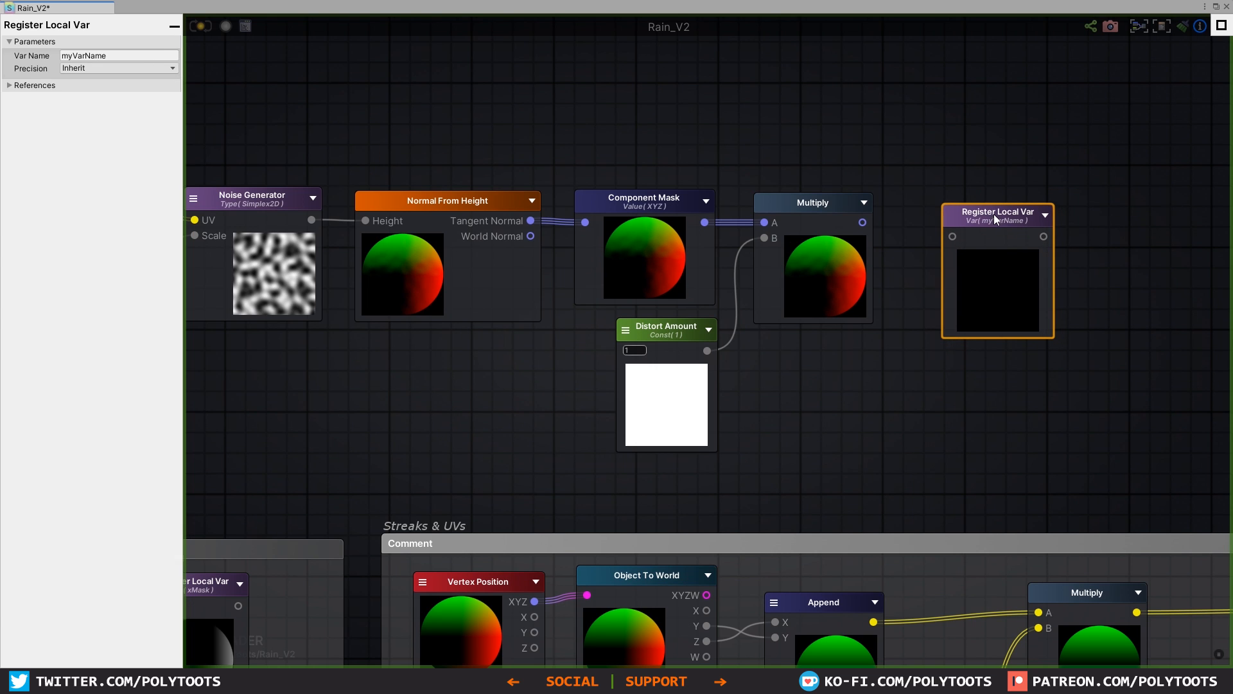
drag(862, 222, 981, 225)
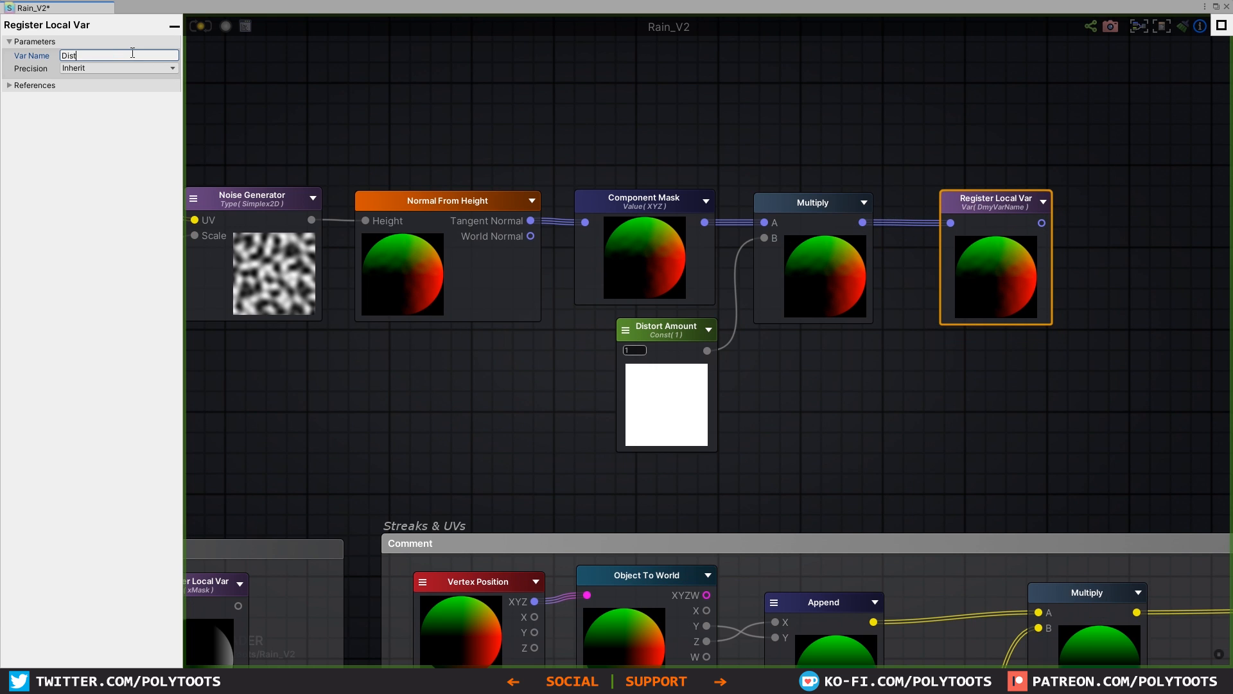
click(628, 130)
Step: Enclose the distortion nodes in a comment frame titled "Distort" and position it above the Mask Gen and Streaks & UVs frames
scroll(858, 381, down, 3)
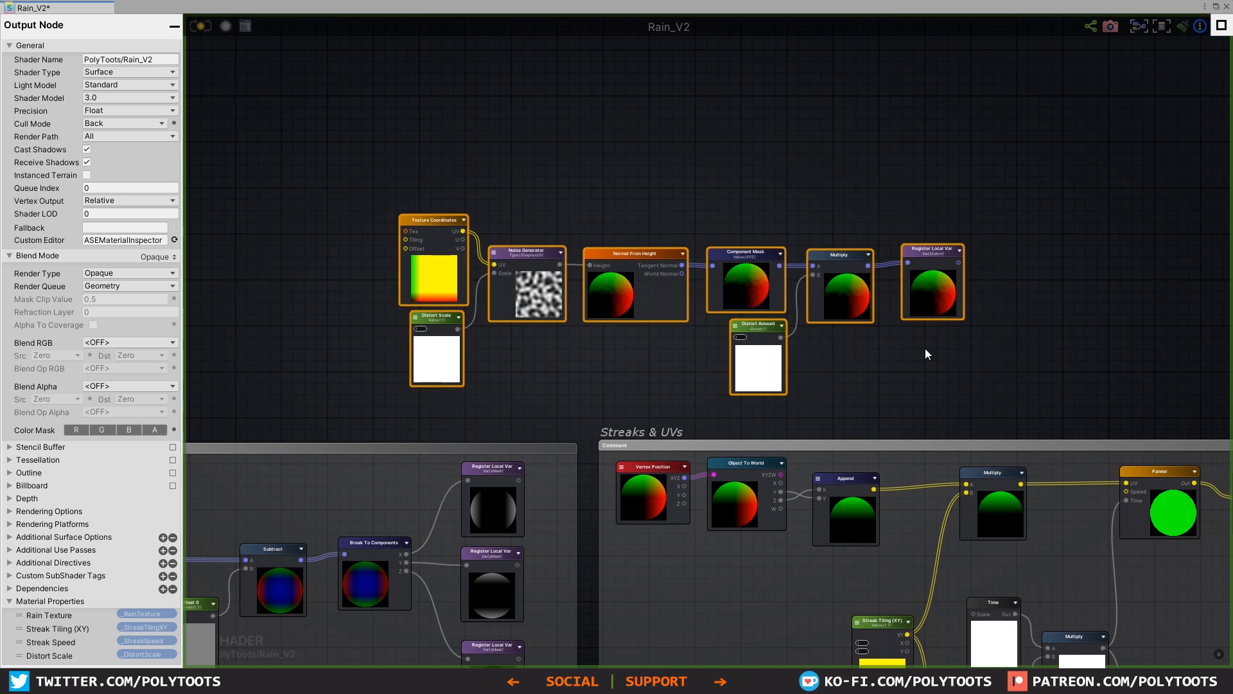
key(c)
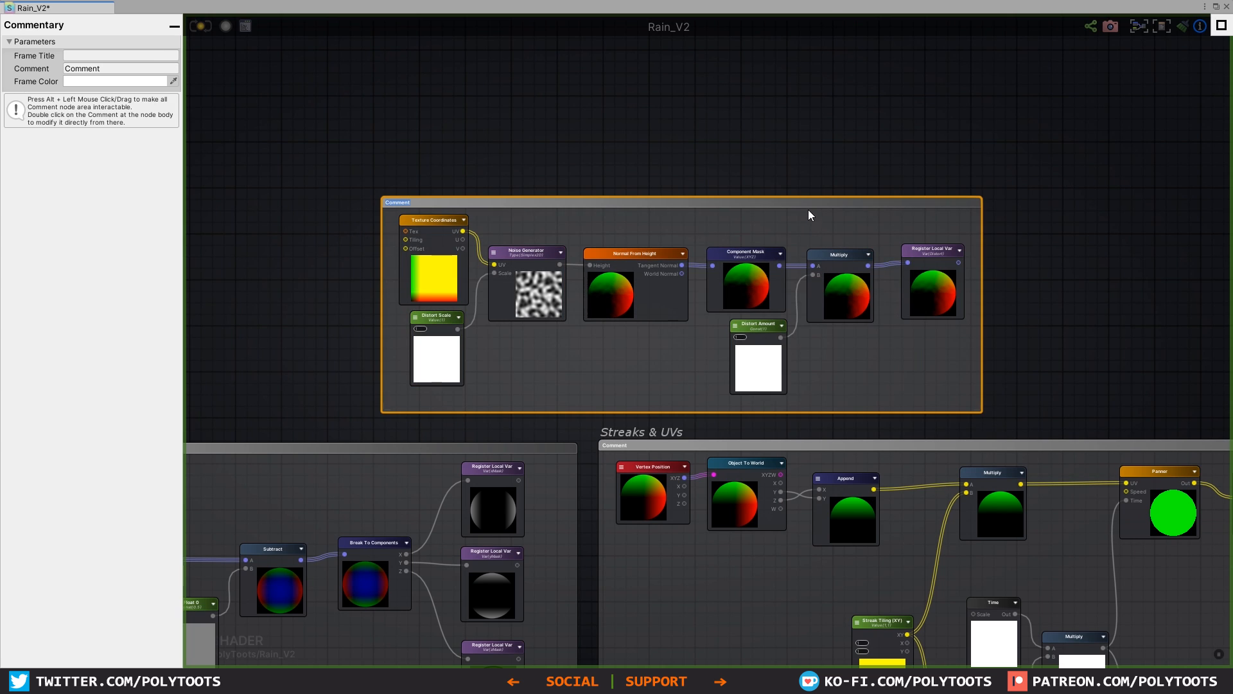
drag(808, 212, 653, 170)
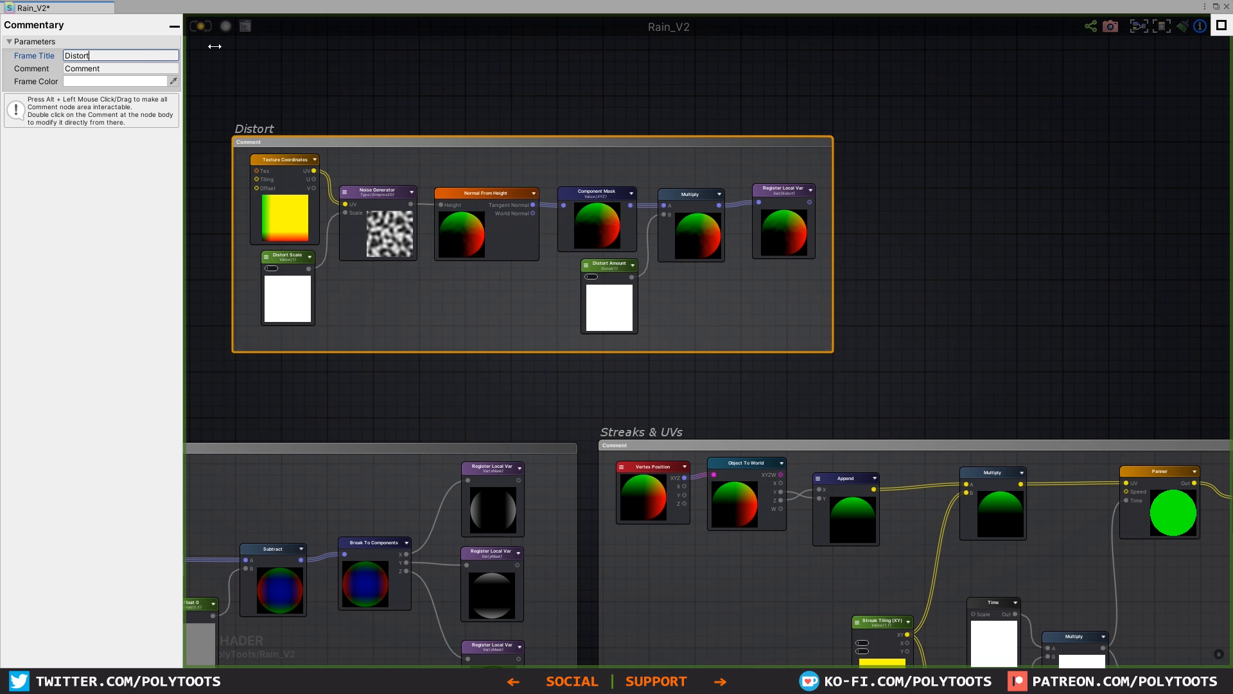
drag(684, 159, 721, 157)
scroll(900, 289, down, 4)
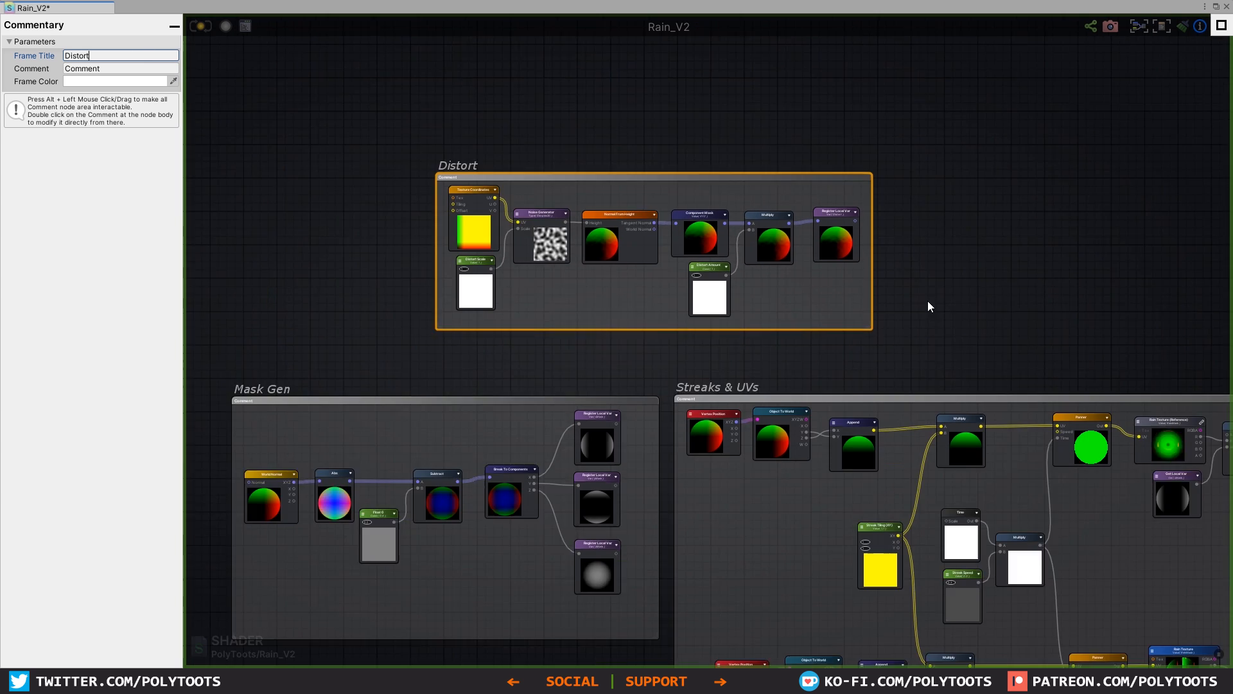
Step: Widen the Streaks & UVs comment frame on its right edge to make room beside the final Register Local Var node
middle_drag(1011, 336, 792, 202)
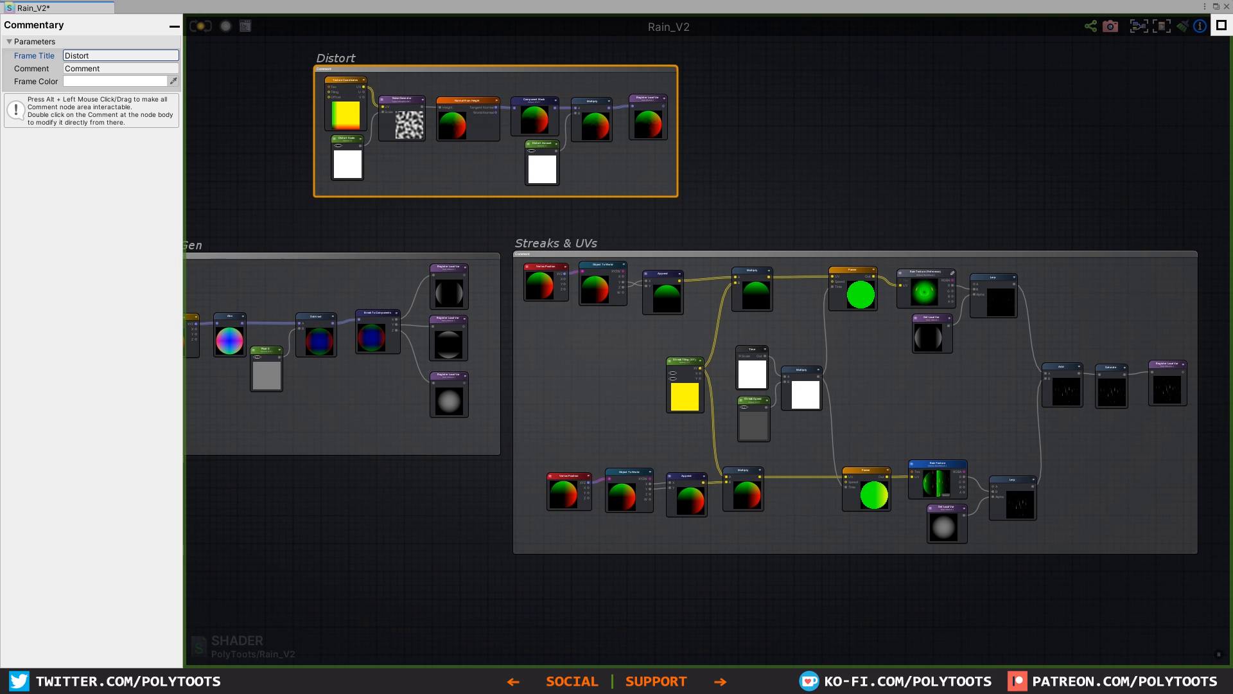
click(748, 203)
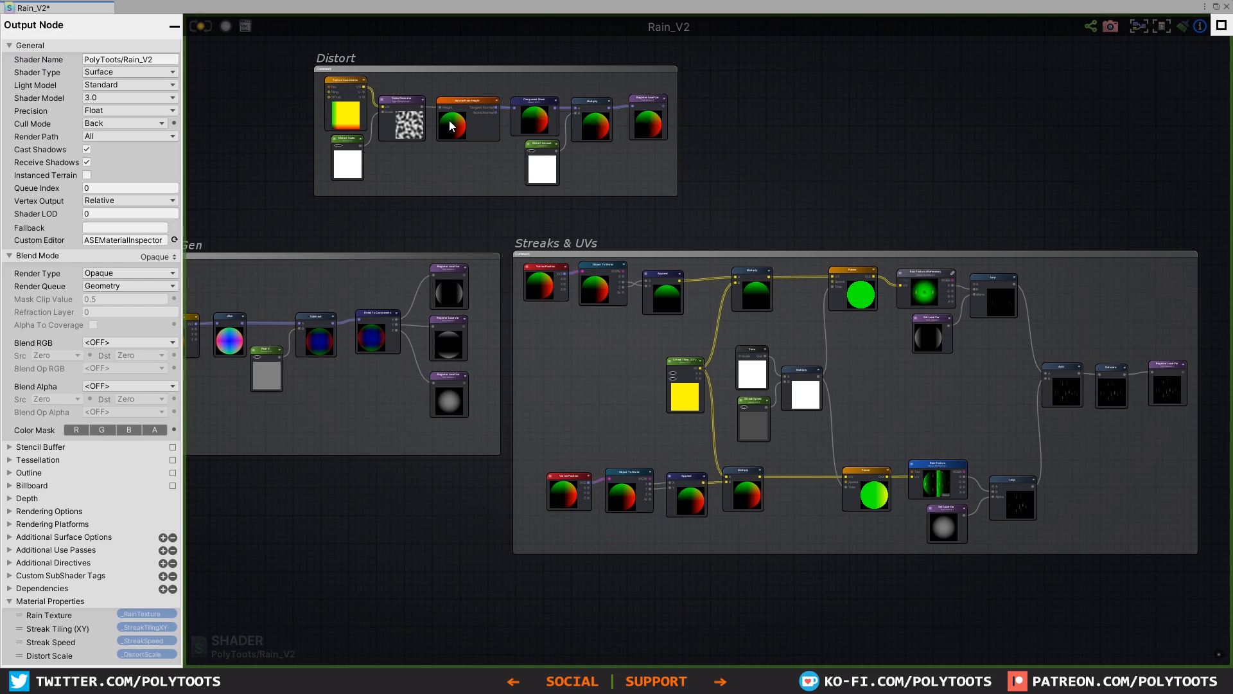
scroll(791, 270, up, 3)
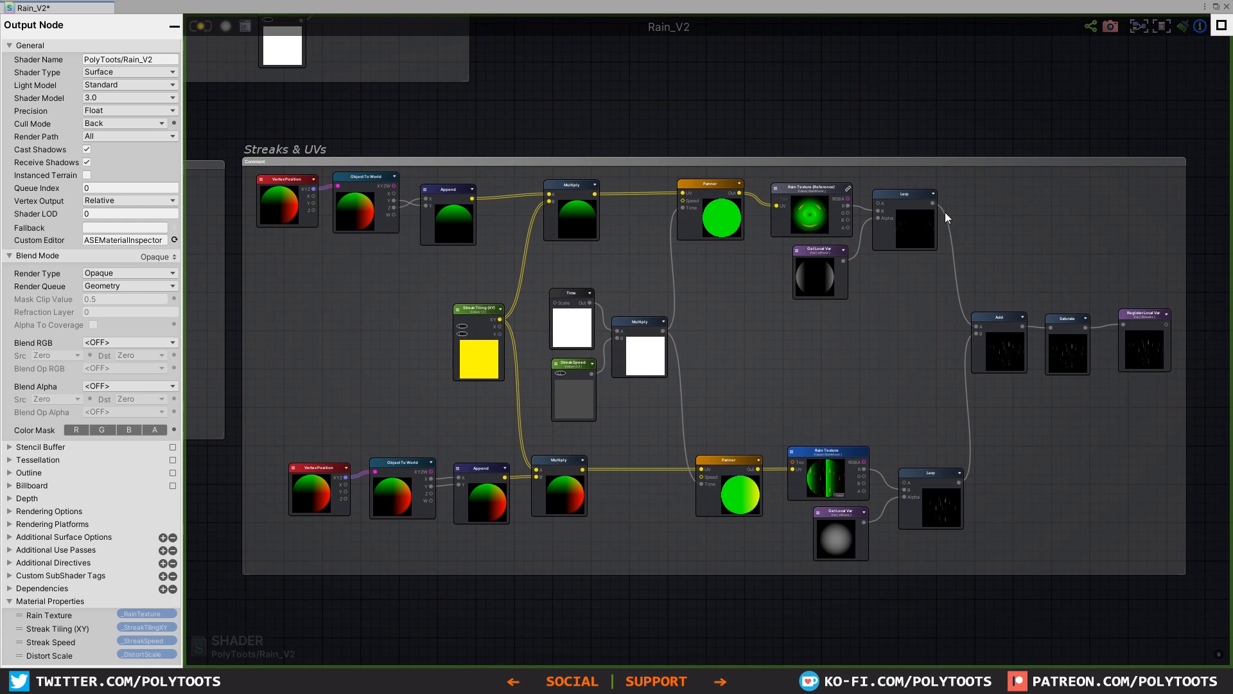
scroll(1123, 328, up, 1)
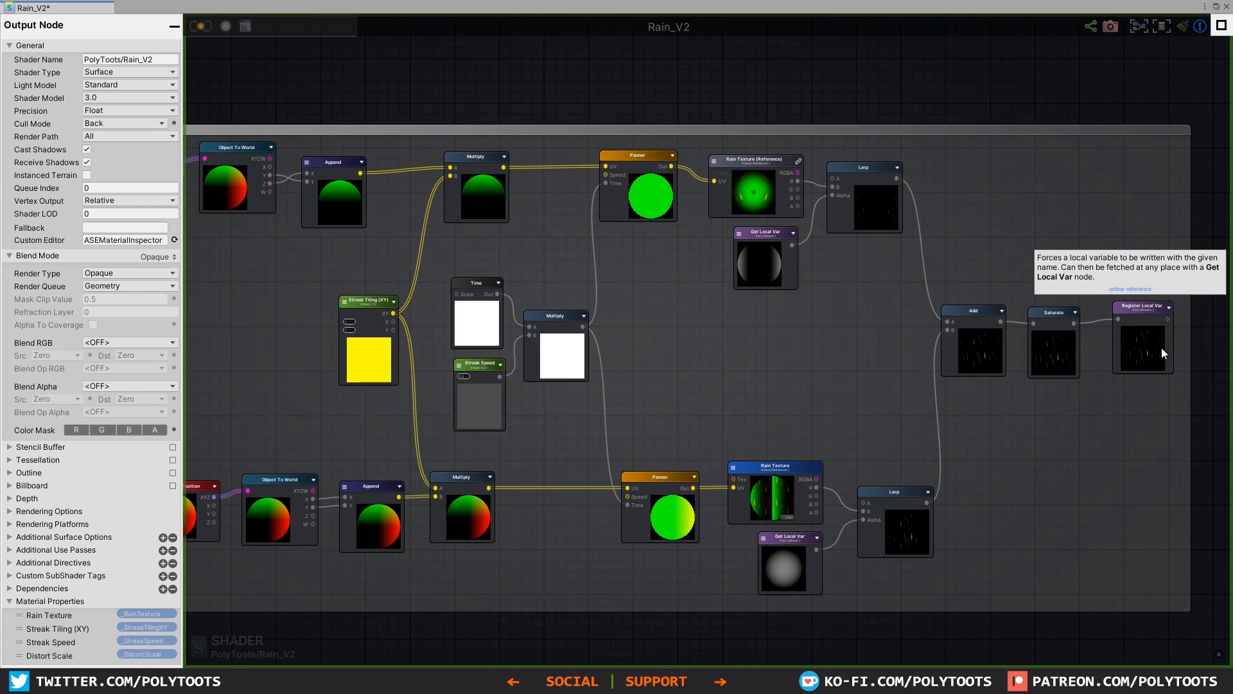
scroll(1160, 350, up, 4)
scroll(792, 271, down, 5)
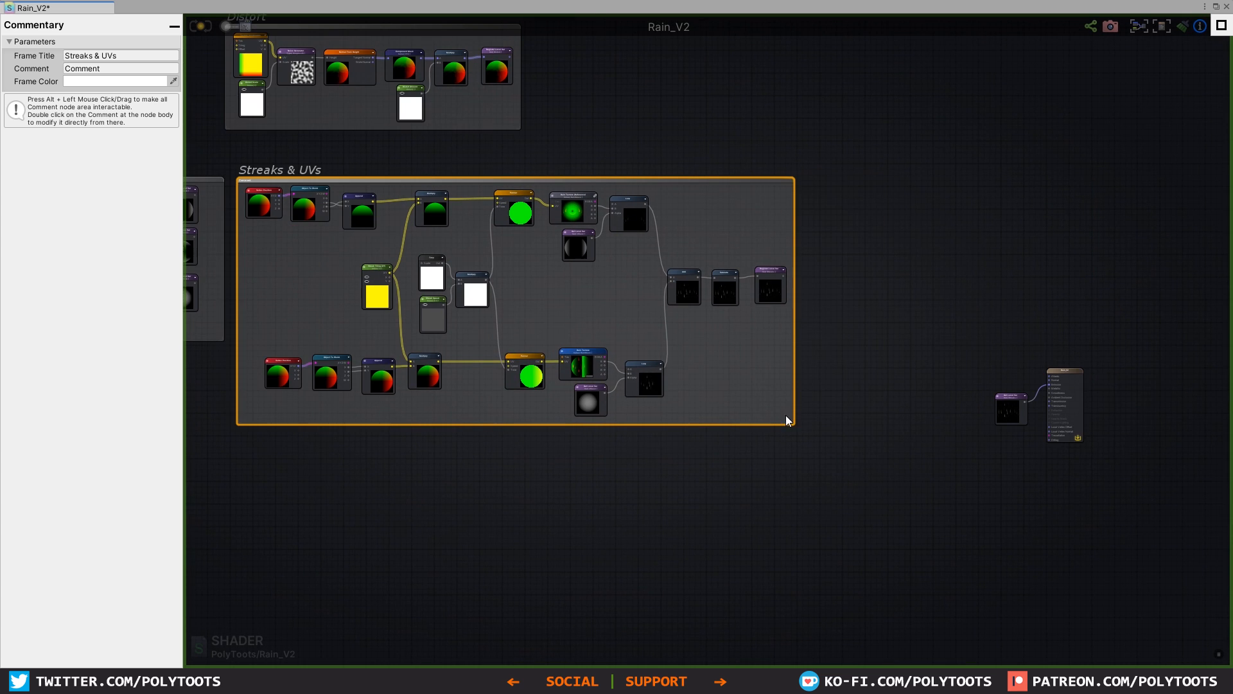
drag(794, 421, 909, 425)
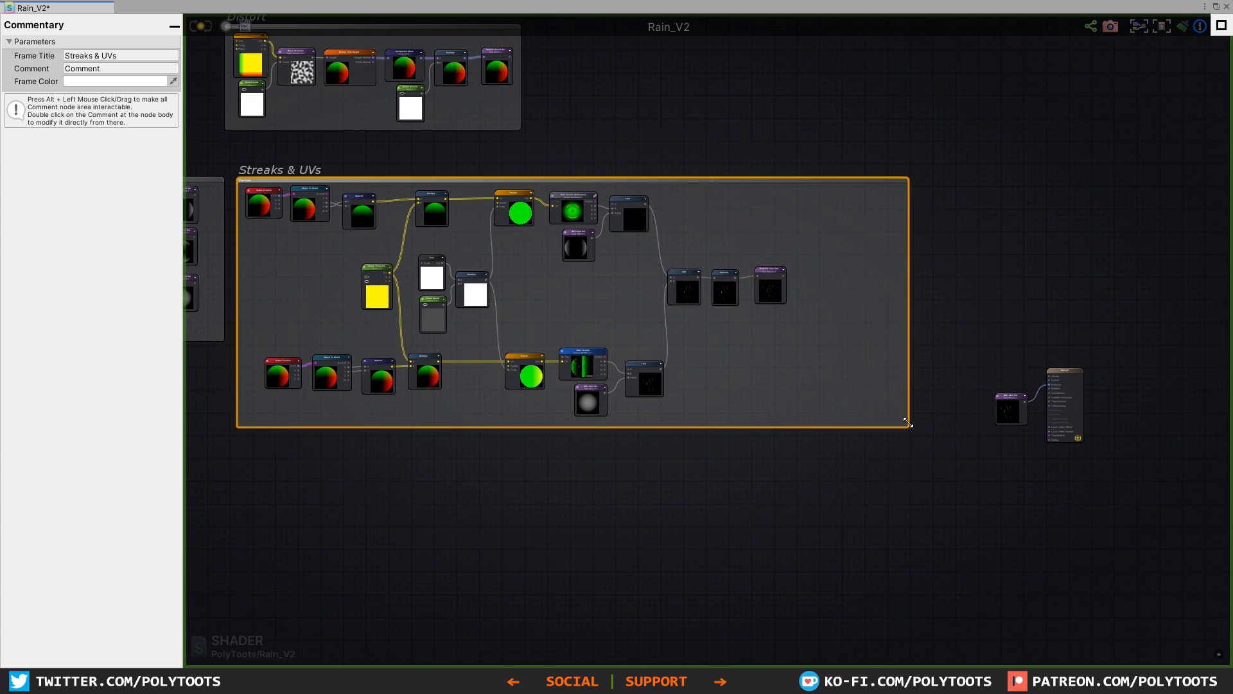
Step: Move the Time, Streak Speed and speed Multiply nodes, together with everything from the Panners onward, rightward to open a gap
scroll(859, 336, up, 1)
scroll(858, 337, up, 5)
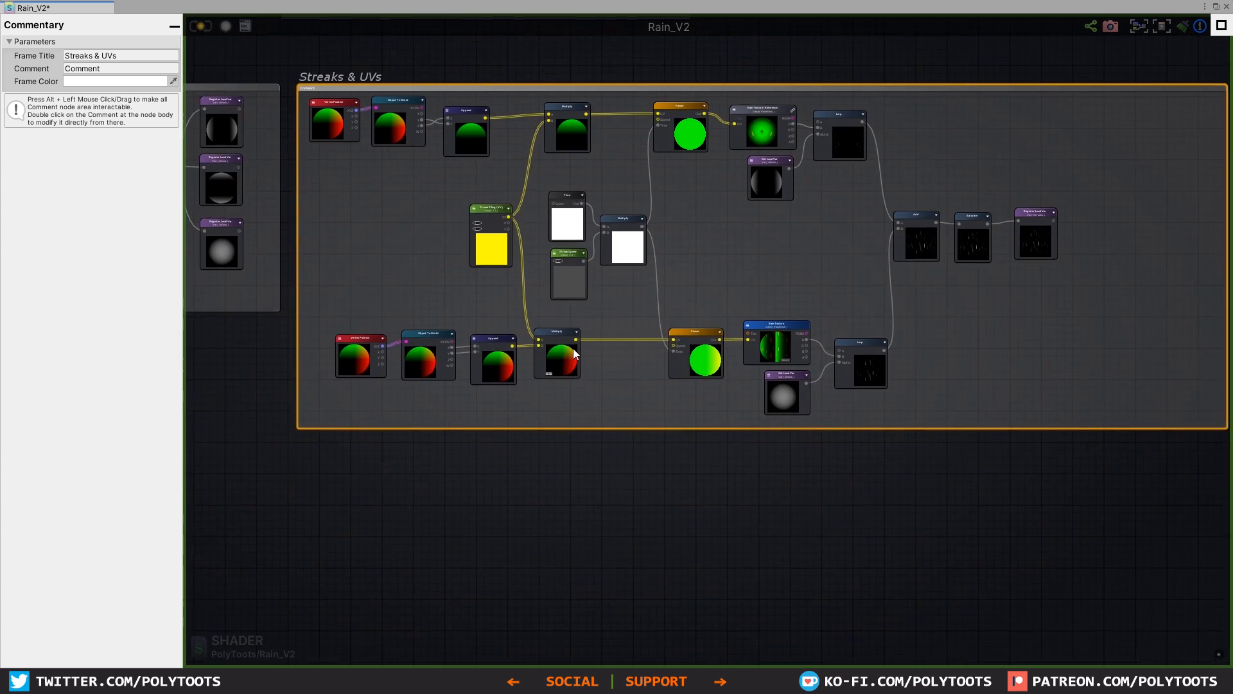
mouse_move(1183, 81)
mouse_down()
mouse_move(573, 424)
mouse_move(562, 455)
mouse_up()
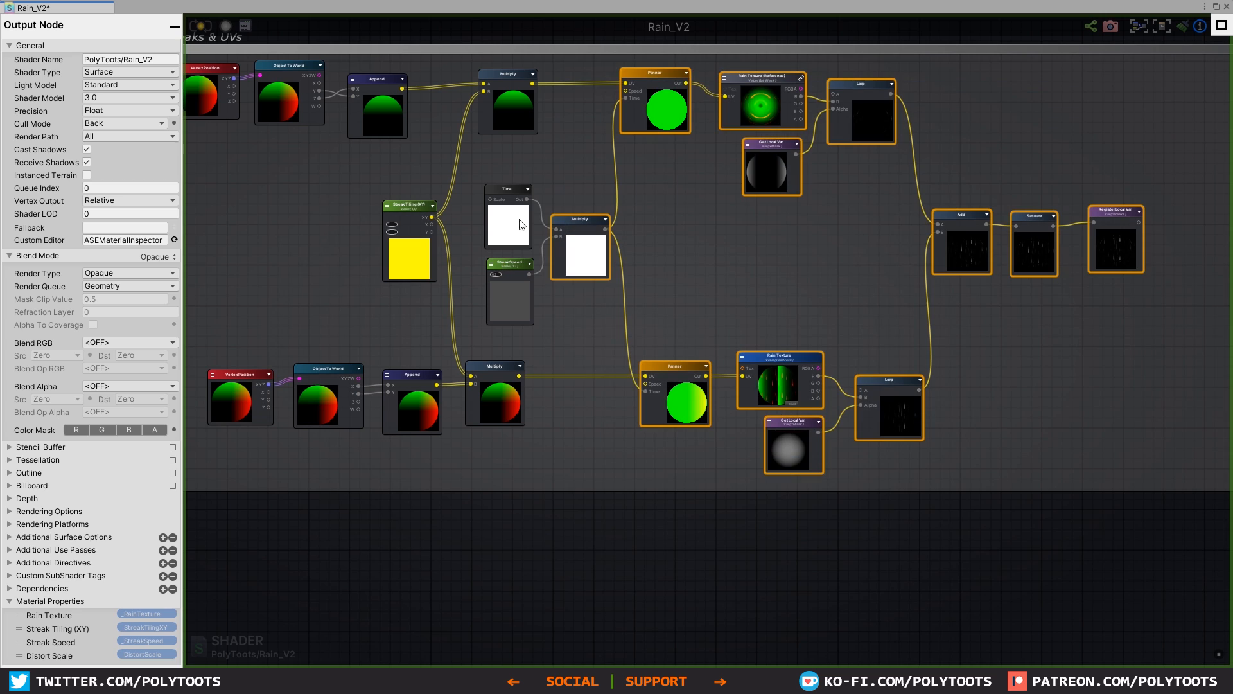
shift+click(508, 191)
shift+click(513, 266)
middle_drag(855, 240, 792, 271)
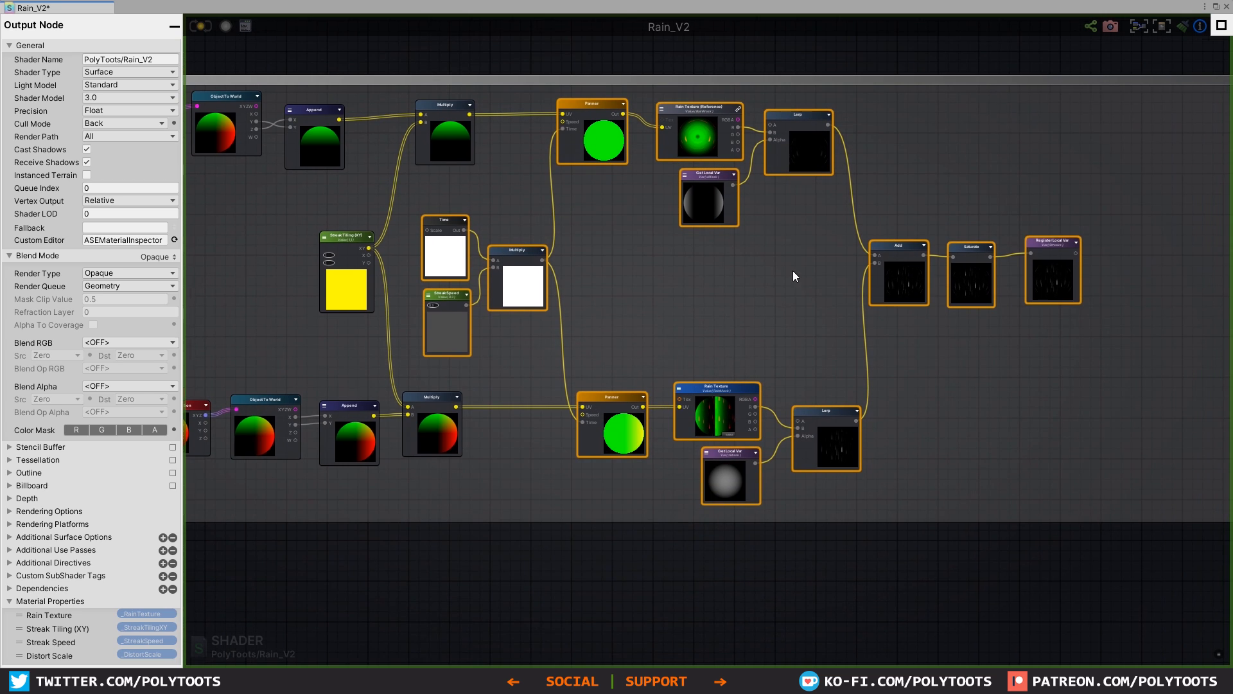
drag(908, 255, 1012, 255)
click(767, 302)
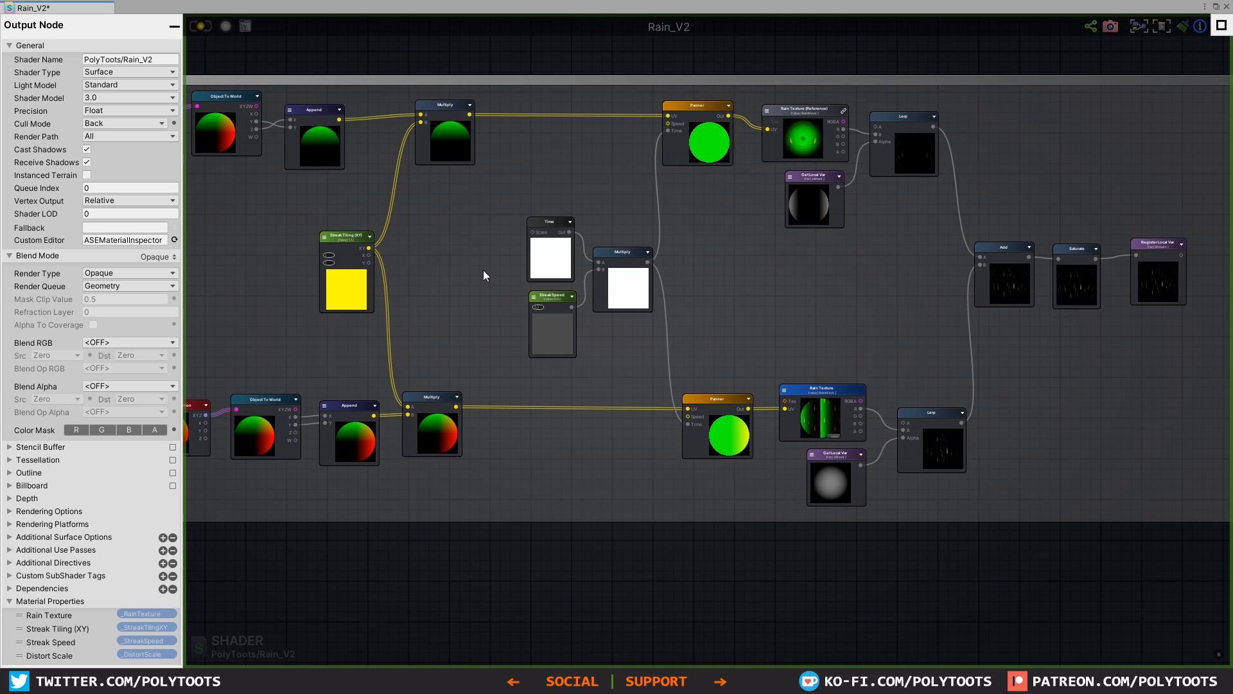
Step: Add a Get Local Var node referencing Distort in the gap between the Streak Tiling (XY) and Time nodes
key(g)
click(460, 256)
mouse_move(474, 258)
mouse_down()
mouse_move(451, 239)
mouse_move(492, 246)
mouse_up()
scroll(451, 244, up, 4)
click(453, 252)
click(453, 250)
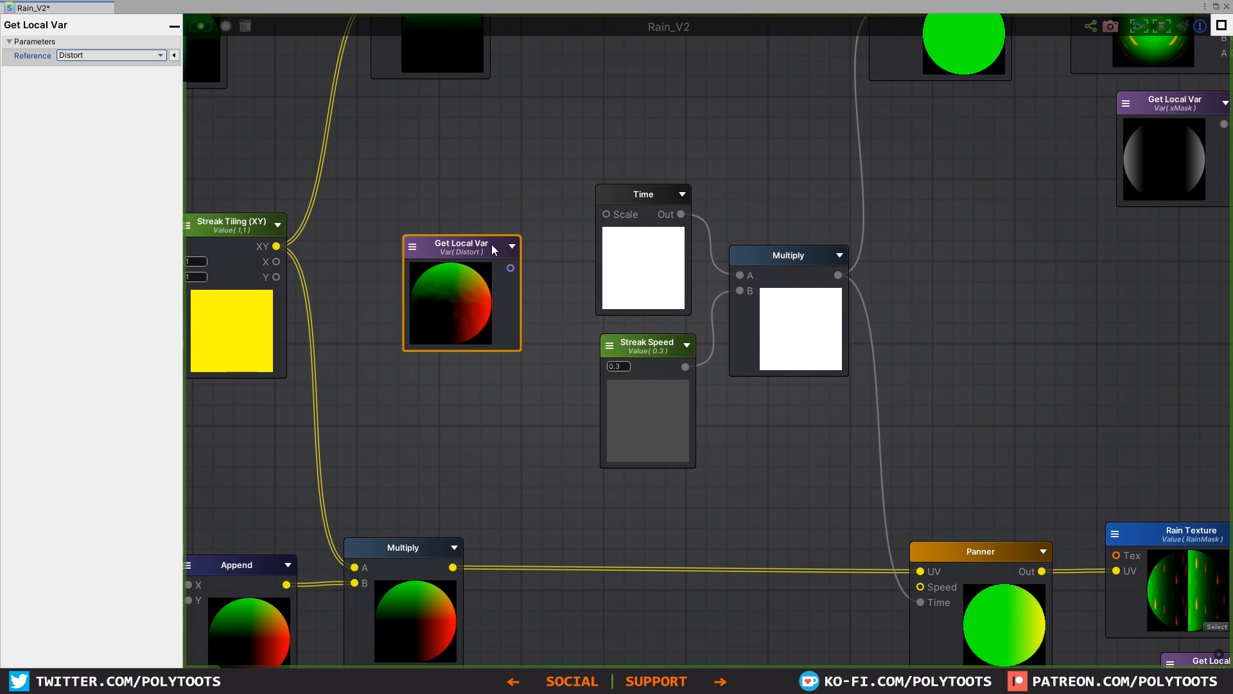
Step: Insert an Add node between the upper branch's Multiply and Panner, with the Distort variable feeding its B input
middle_drag(653, 43, 644, 106)
key(a)
click(643, 106)
drag(685, 120, 676, 102)
middle_drag(677, 103, 664, 138)
alt+drag(664, 138, 645, 72)
drag(488, 365, 607, 102)
Step: Insert an Add node between the lower branch's Multiply and Panner, with the Distort variable feeding its B input
middle_drag(708, 429, 655, 244)
key(a)
click(578, 430)
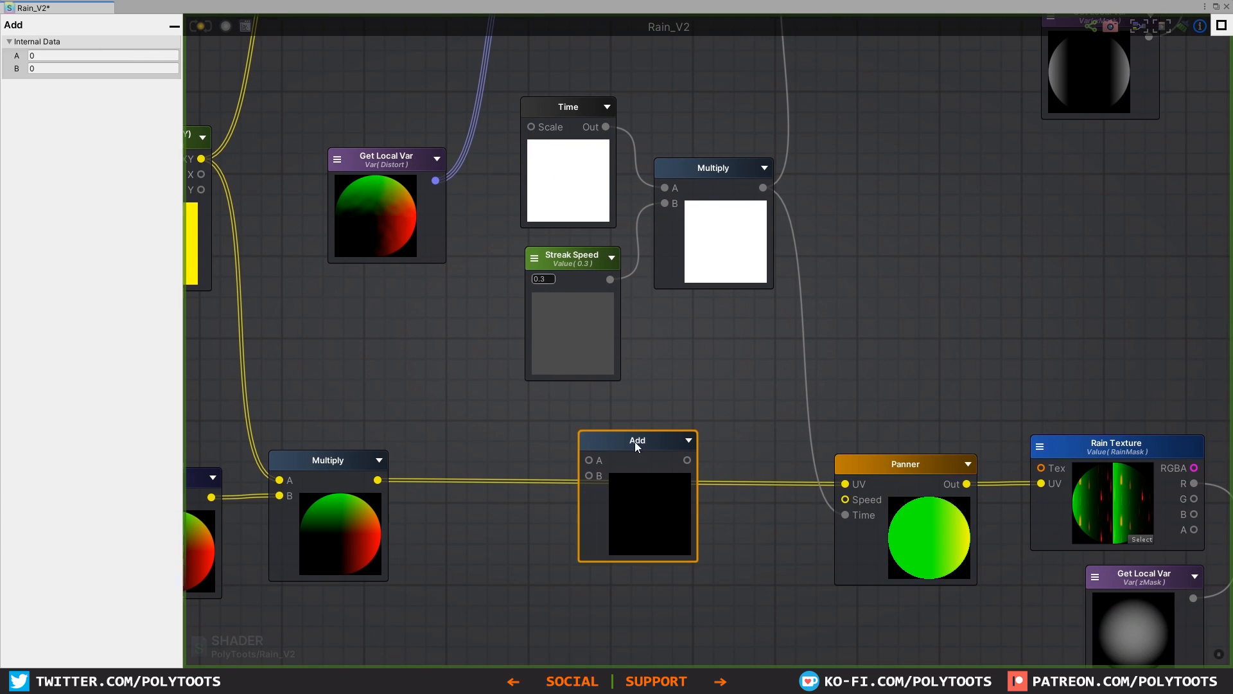
alt+drag(637, 446, 629, 466)
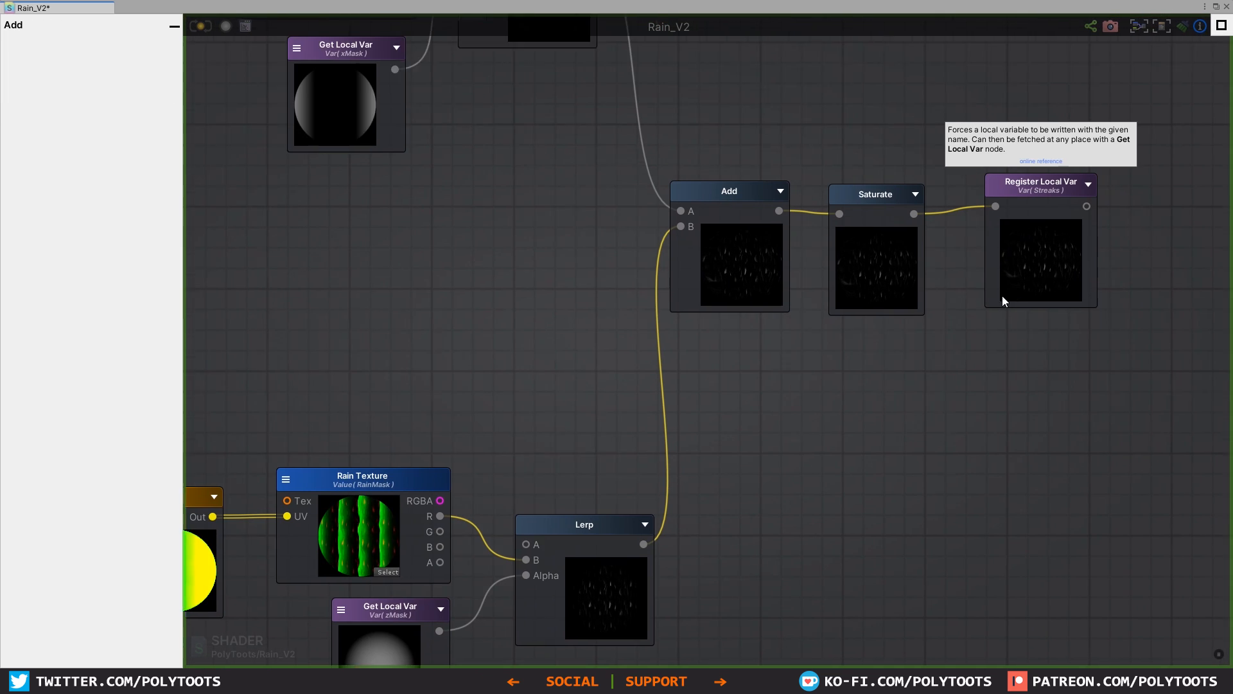
Step: Check the distorted streak previews, save the shader and return to the scene with the bus and test shapes
middle_drag(1002, 296, 996, 301)
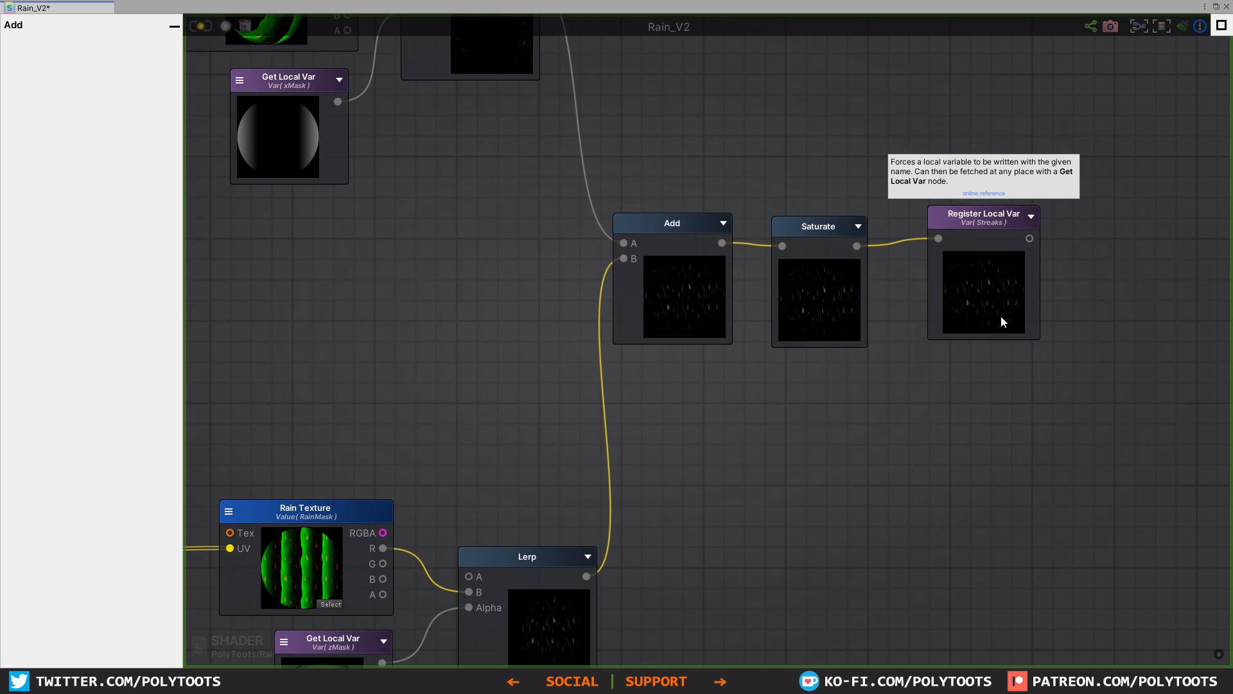
scroll(996, 261, down, 2)
middle_drag(740, 227, 846, 254)
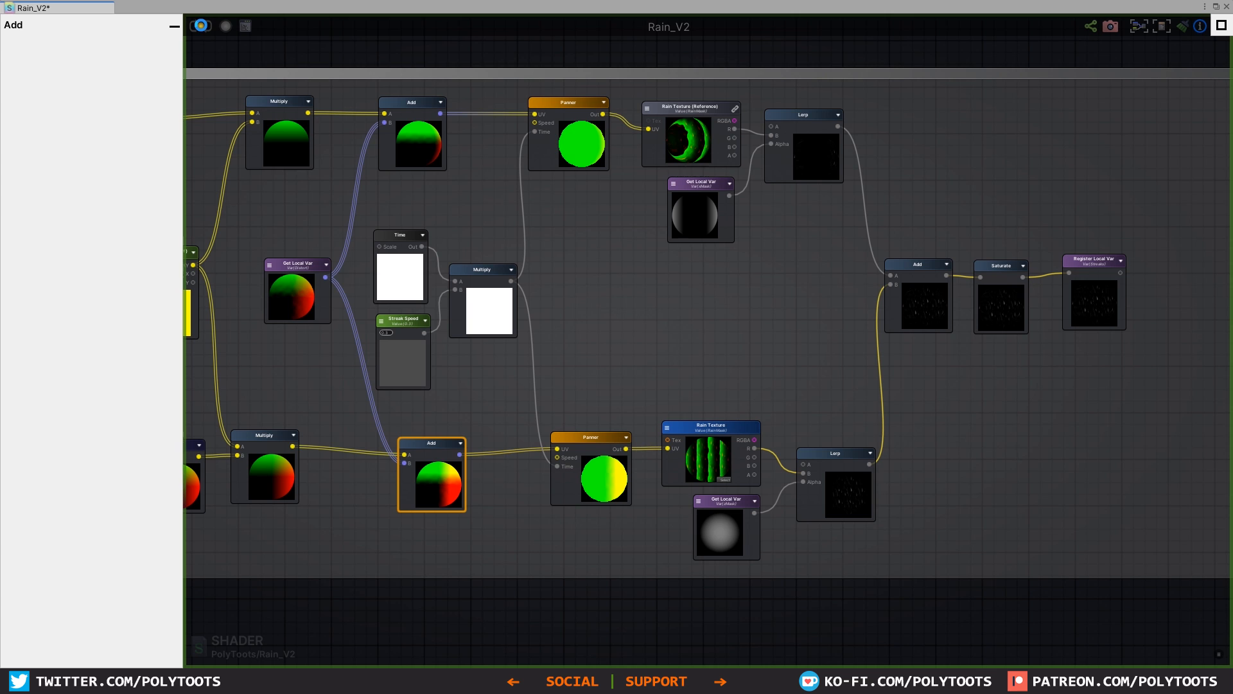
key(ctrl+s)
click(1217, 7)
middle_drag(630, 411, 691, 450)
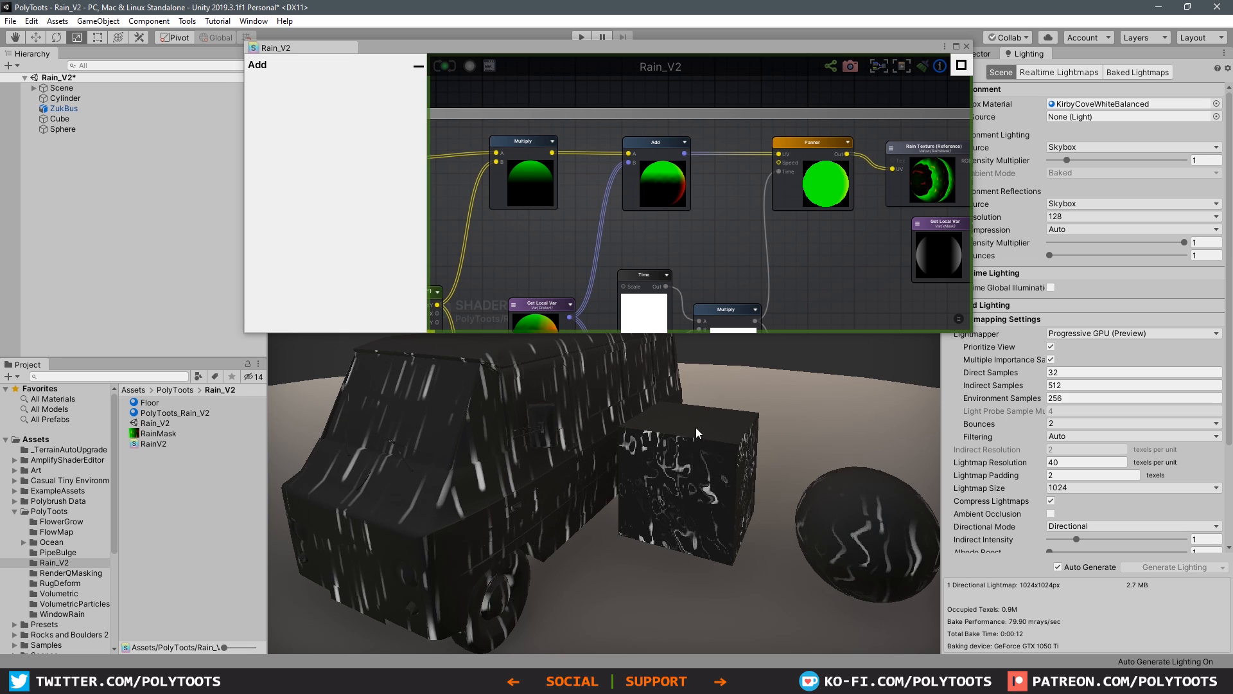
Step: Try scaling the cube up uniformly to test its streak distortion, and restore its original size
click(523, 472)
click(642, 479)
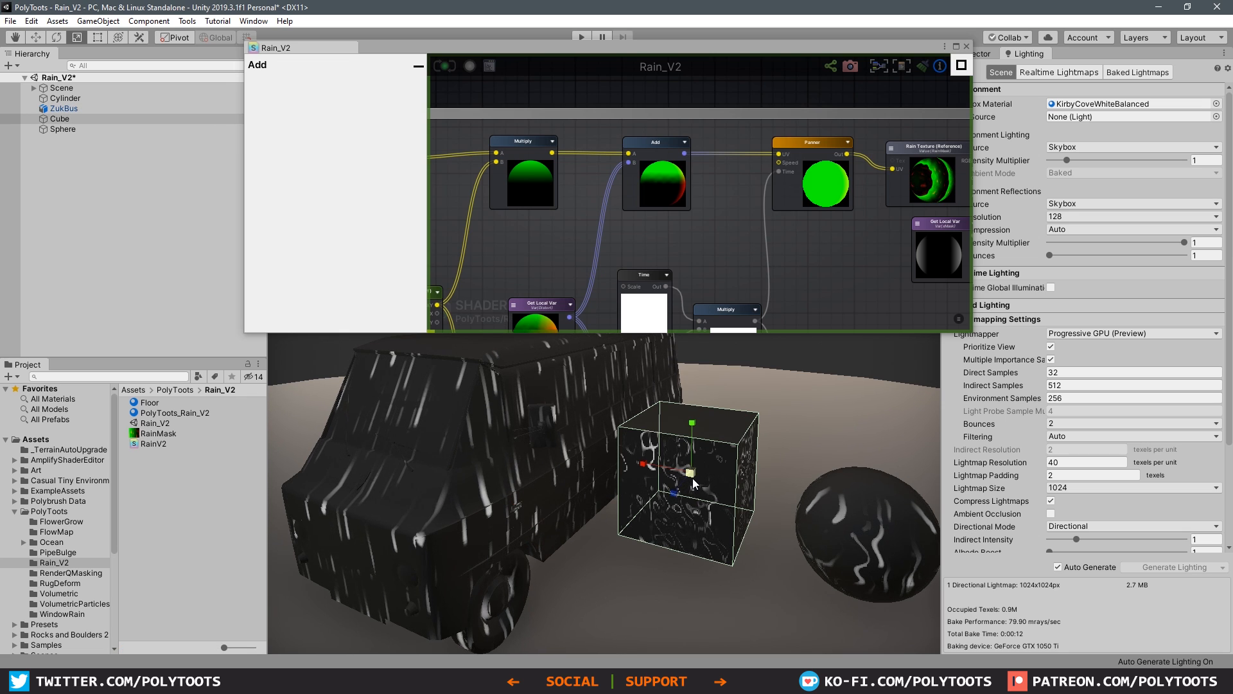
key(f)
scroll(798, 410, down, 10)
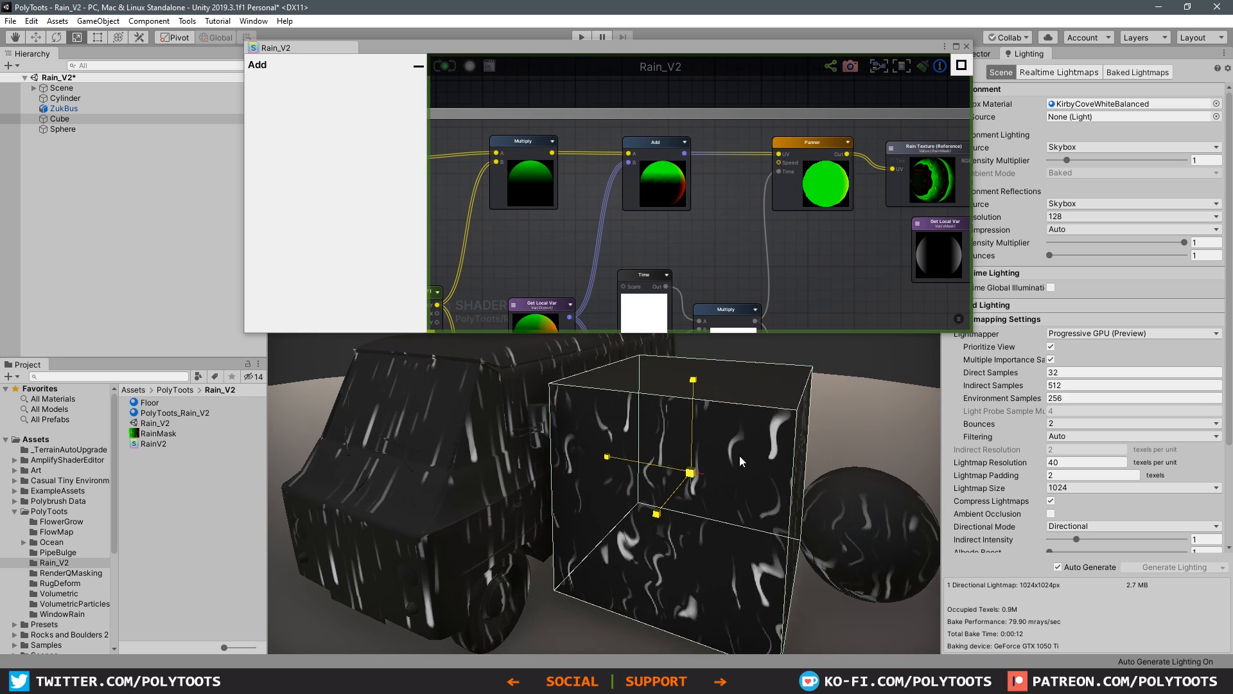
drag(697, 490, 743, 406)
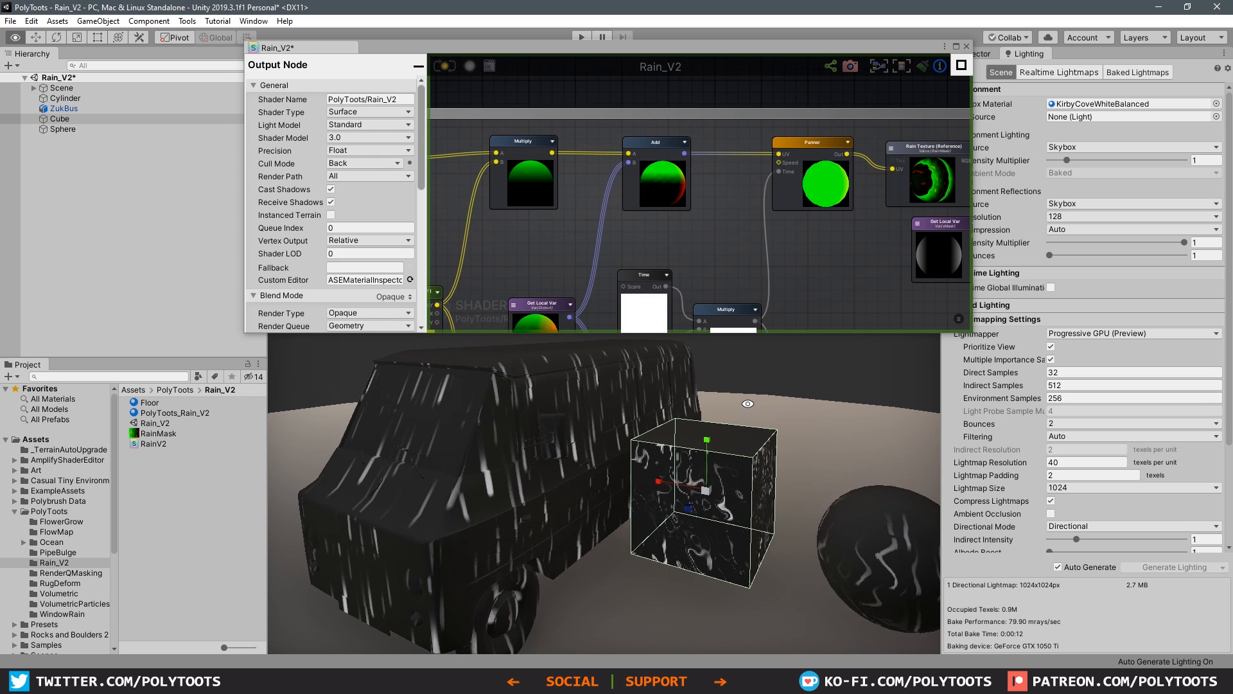
click(787, 375)
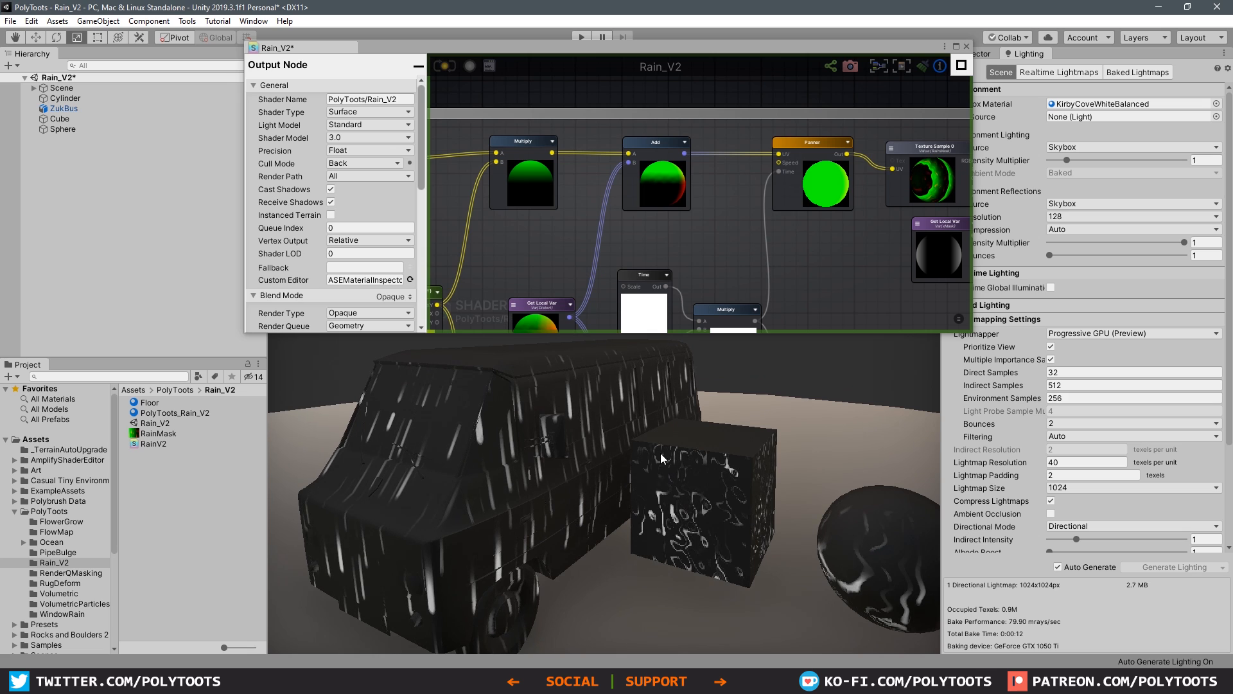
Step: Set the Distort Amount float node's type to Property and save the shader
alt+drag(635, 446, 548, 437)
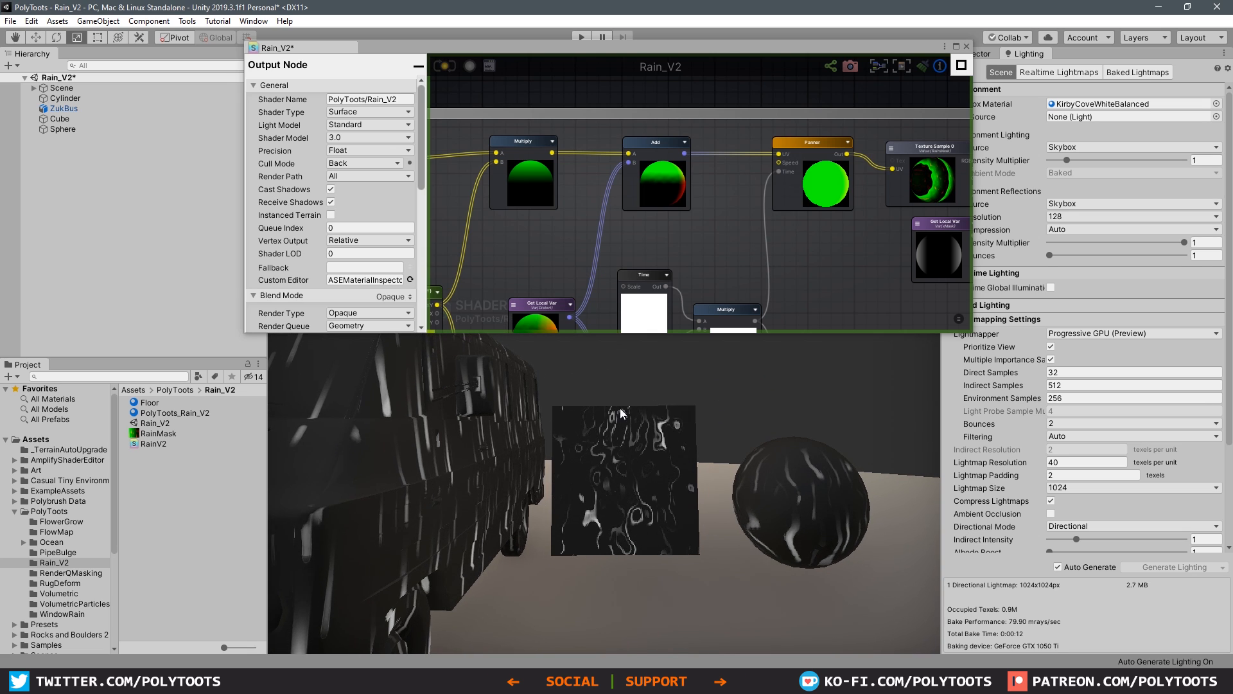
scroll(721, 160, down, 3)
scroll(780, 213, up, 5)
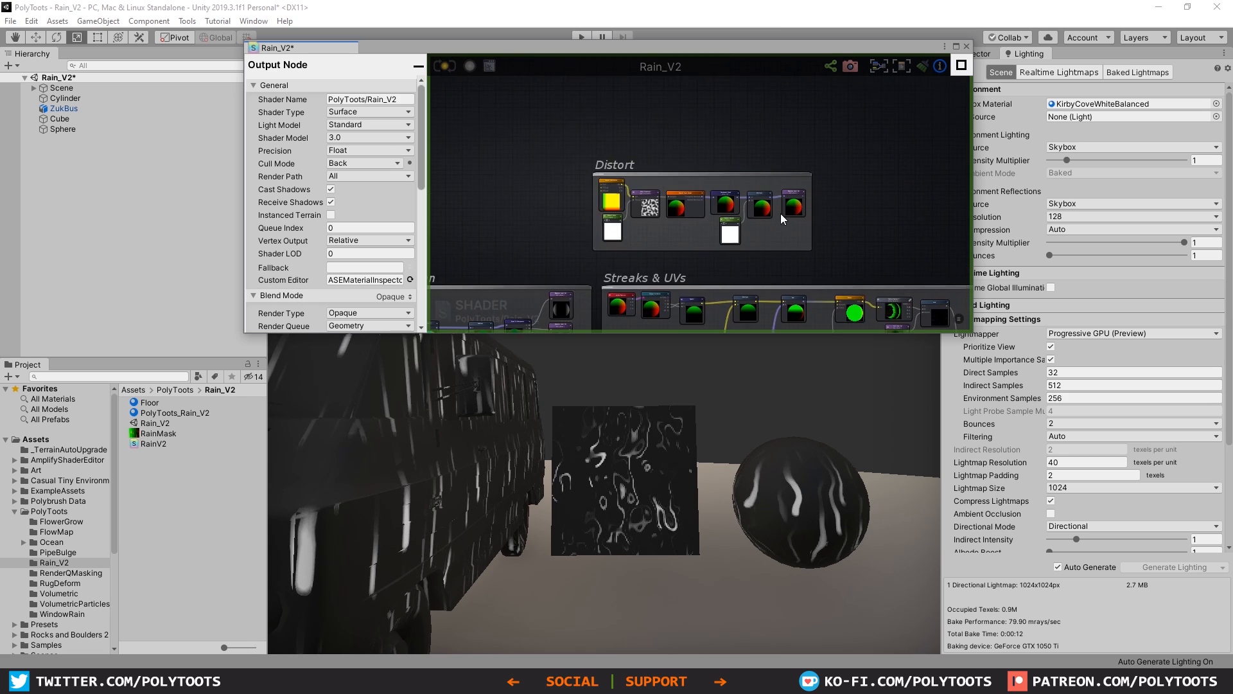
scroll(730, 203, up, 3)
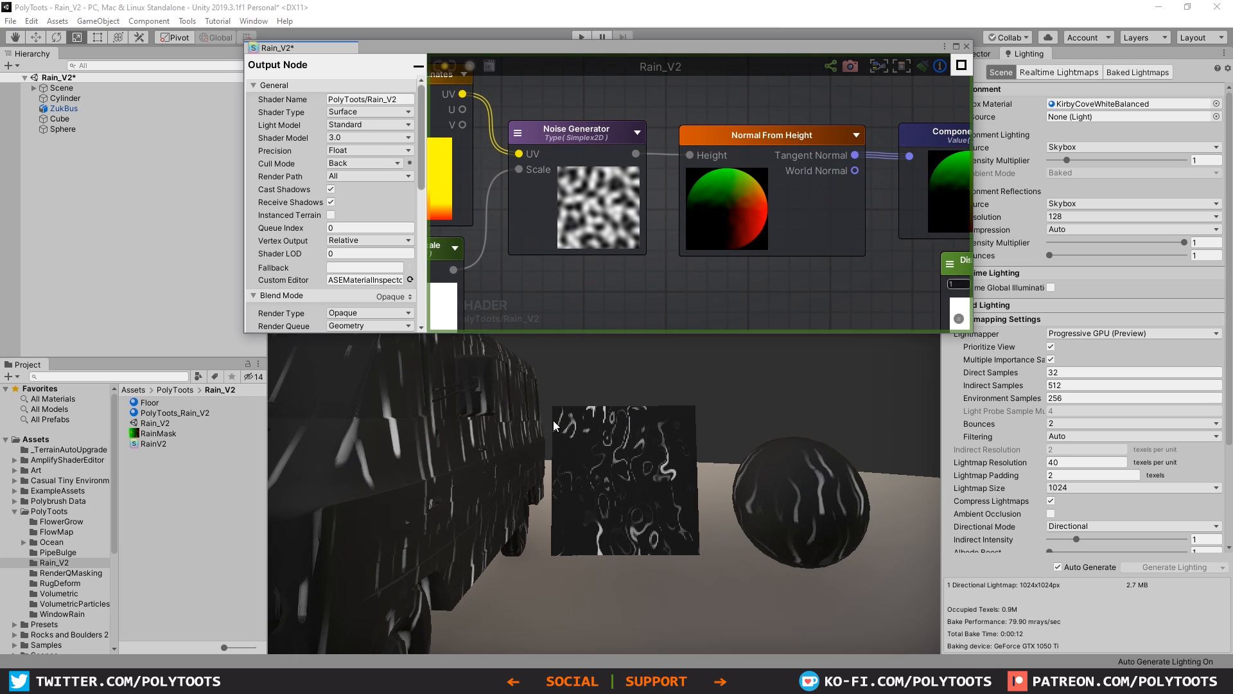
alt+drag(604, 443, 569, 491)
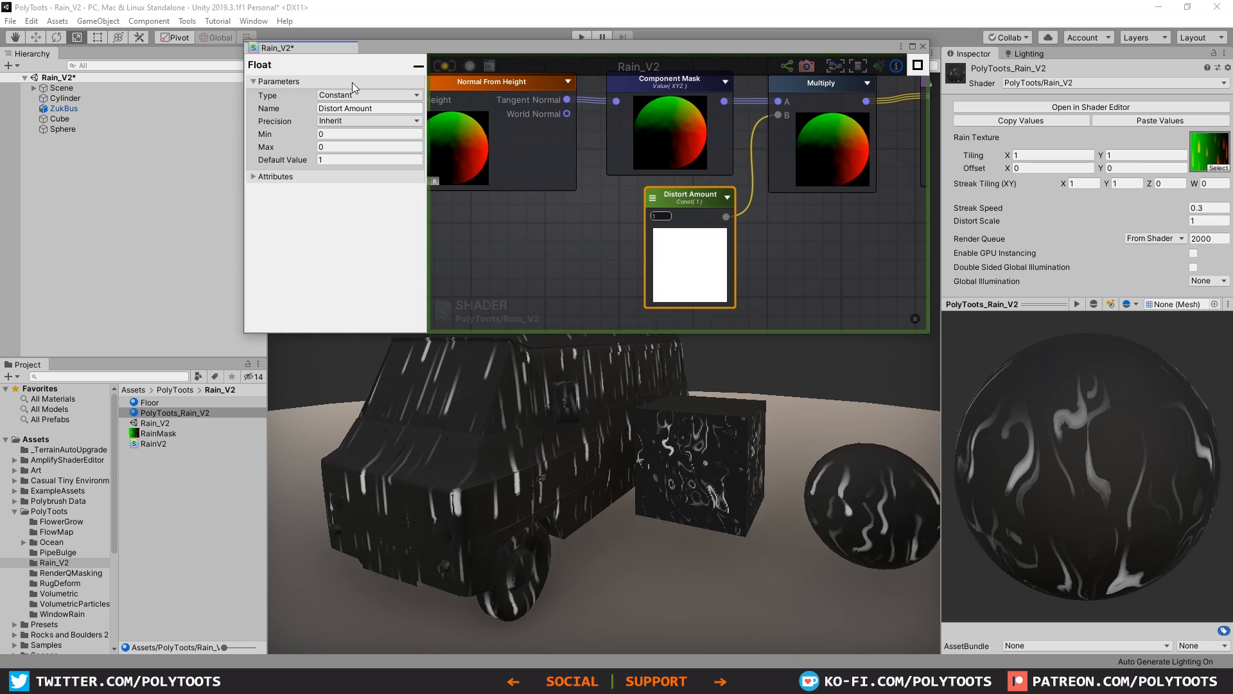
click(356, 95)
click(341, 118)
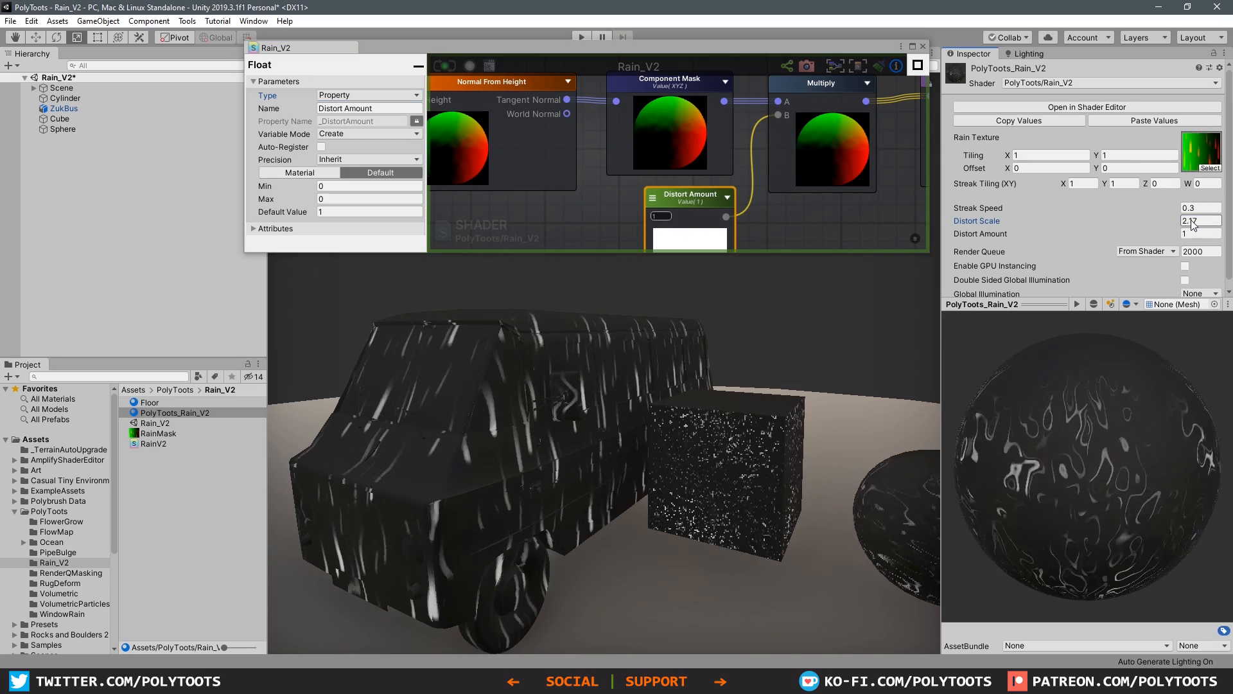
Step: Set the PolyToots_Rain_V2 material's Distort Scale to 4.66 and Distort Amount to 0
drag(1211, 221, 28, 210)
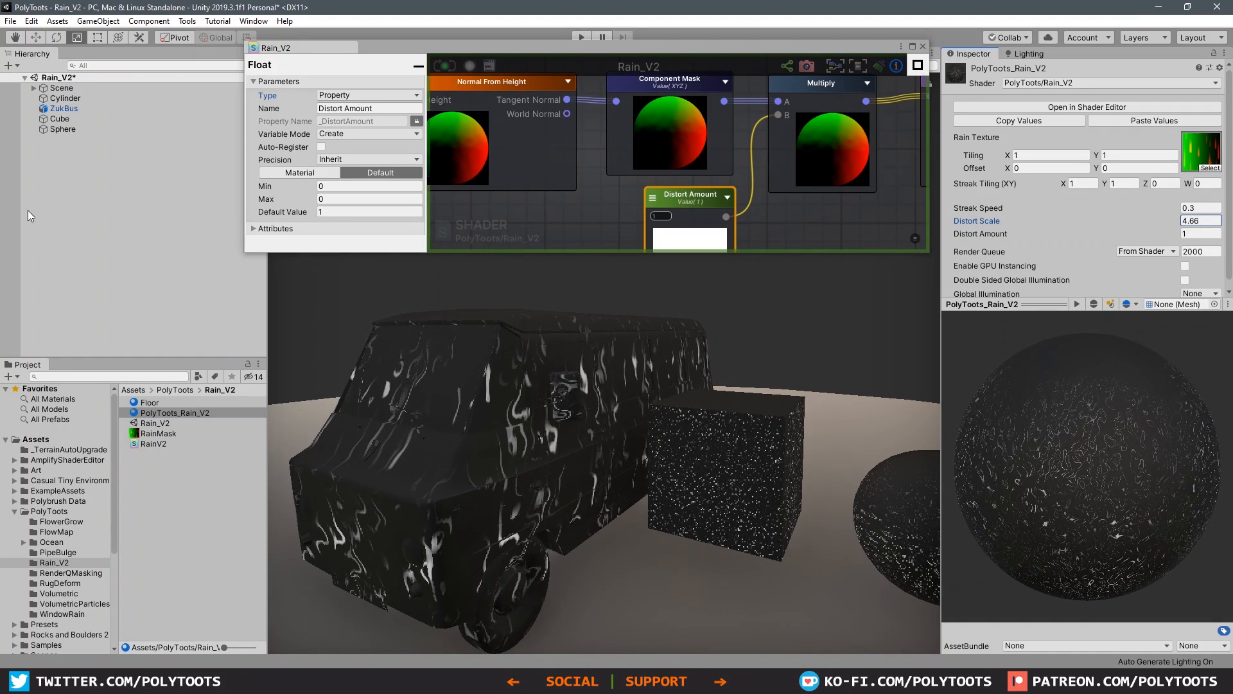
click(1198, 234)
text(0)
key(Tab)
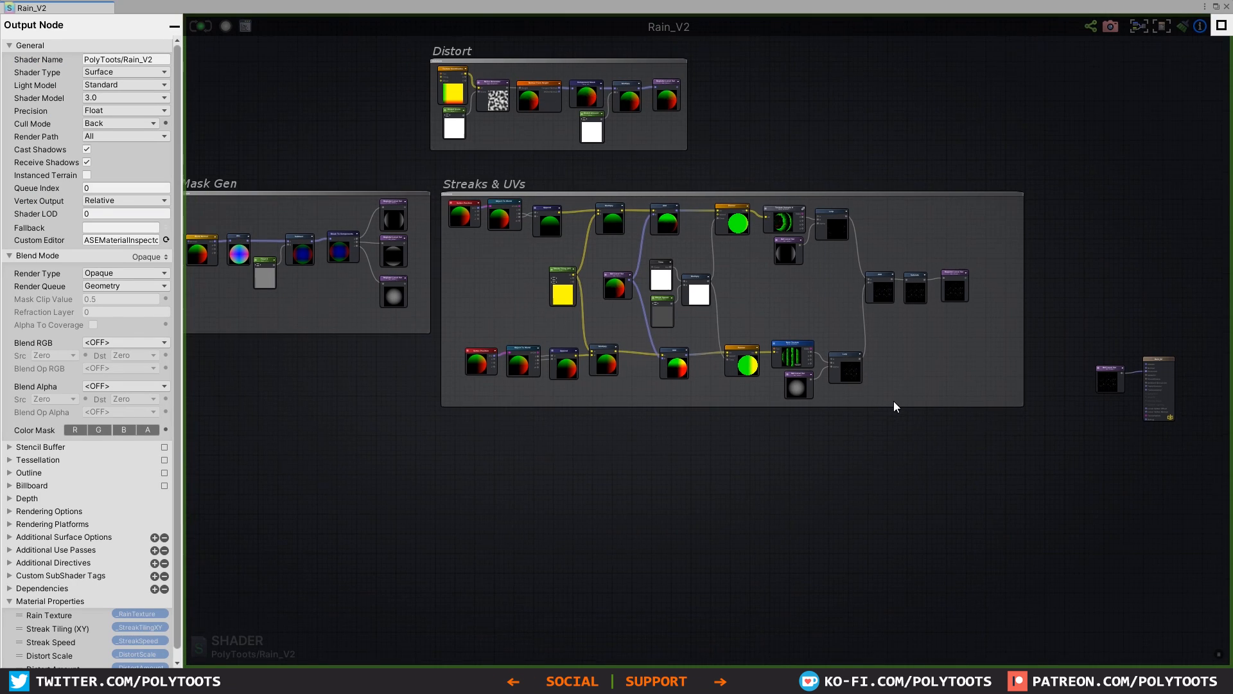
scroll(895, 402, up, 1)
middle_drag(909, 398, 988, 373)
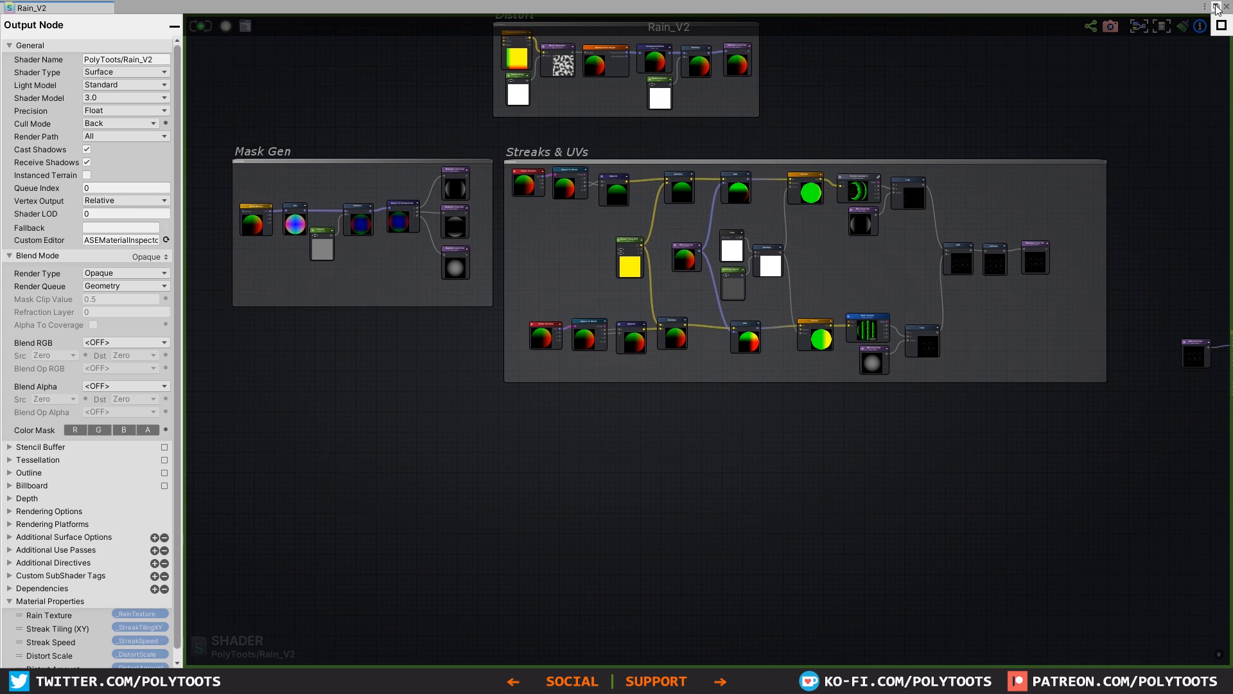
Step: Reconnect the Streaks Get Local Var from Emission to the output node's Smoothness input, move the variable node lower and save the shader
middle_drag(894, 352, 872, 398)
middle_drag(1072, 415, 600, 322)
scroll(691, 315, up, 4)
scroll(706, 299, up, 3)
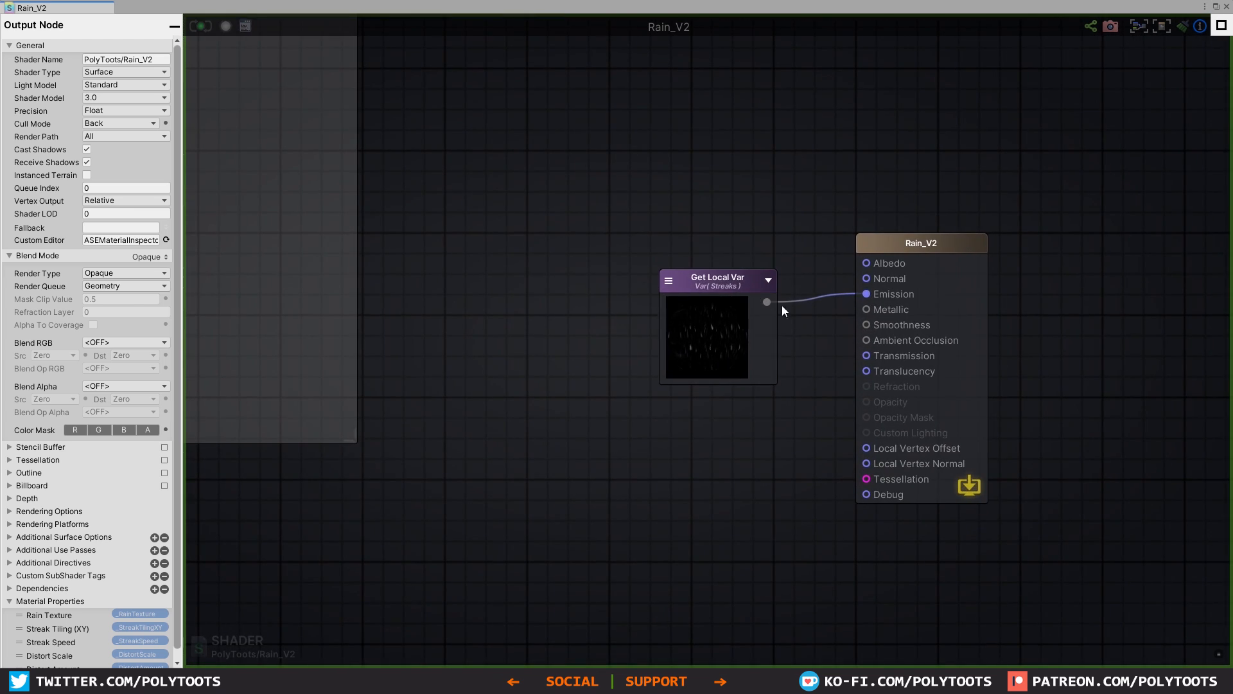
drag(861, 322, 866, 325)
drag(737, 282, 750, 352)
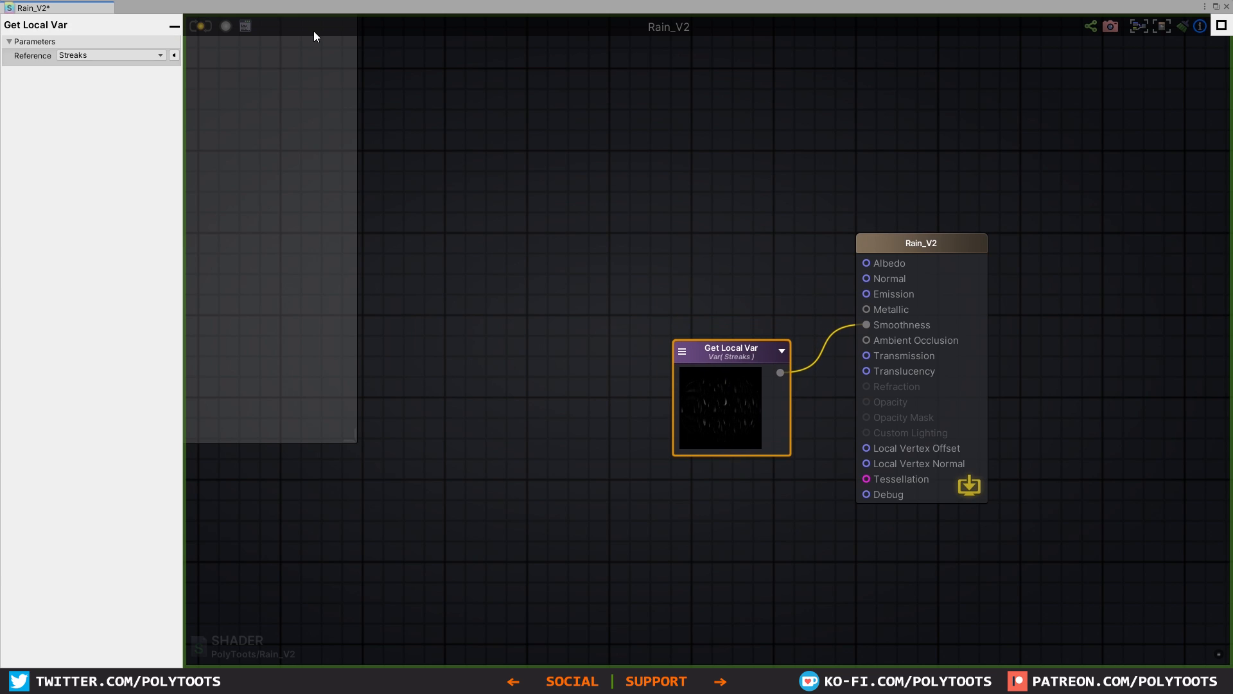
key(shift+space)
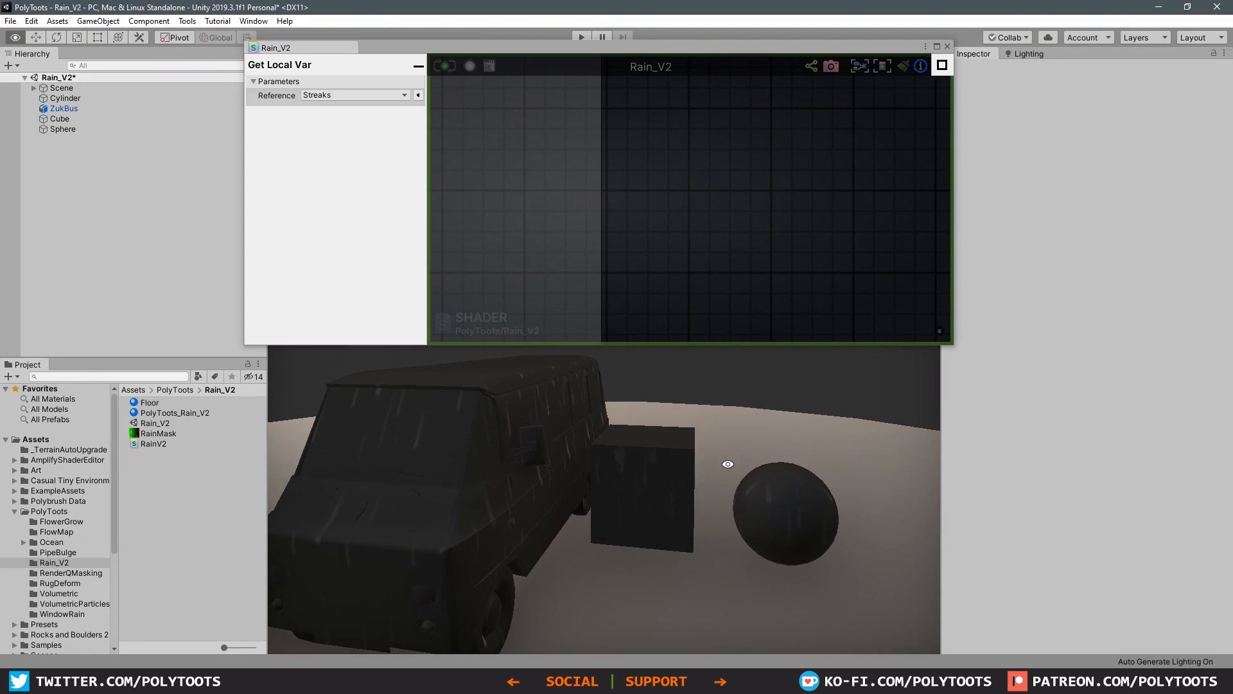
Step: Add a Point Light to the scene and examine the lit streaks on the cube up close
right_click(72, 172)
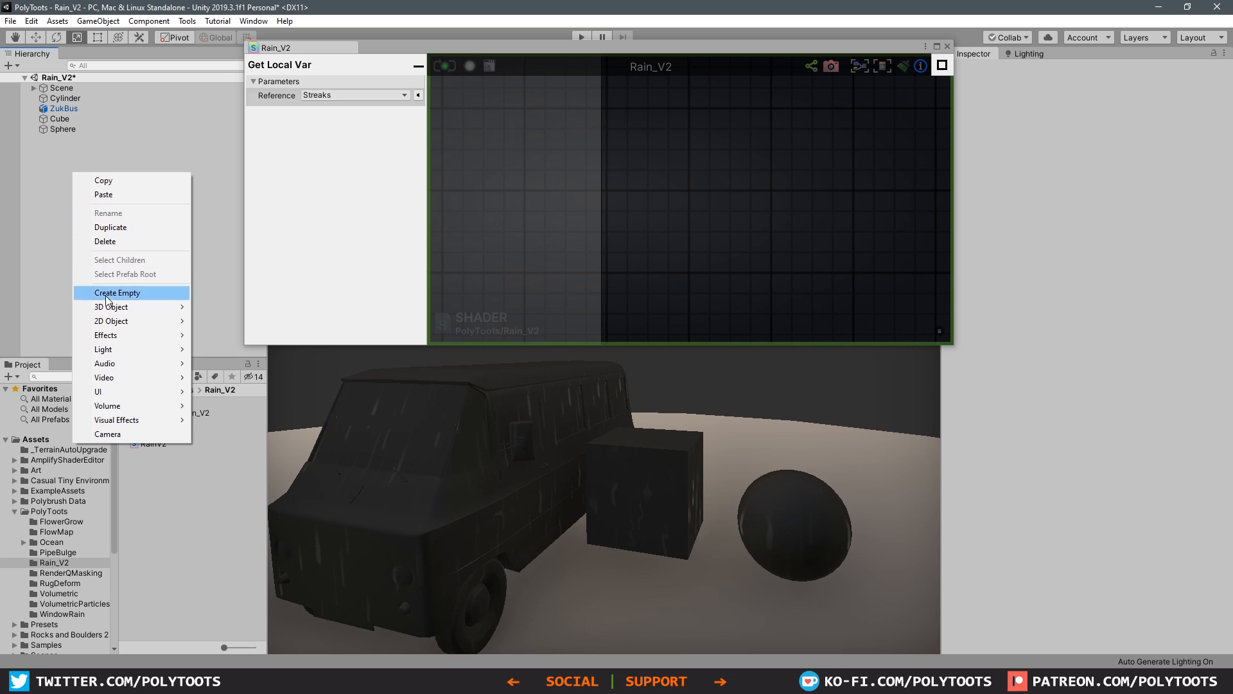
mouse_move(132, 350)
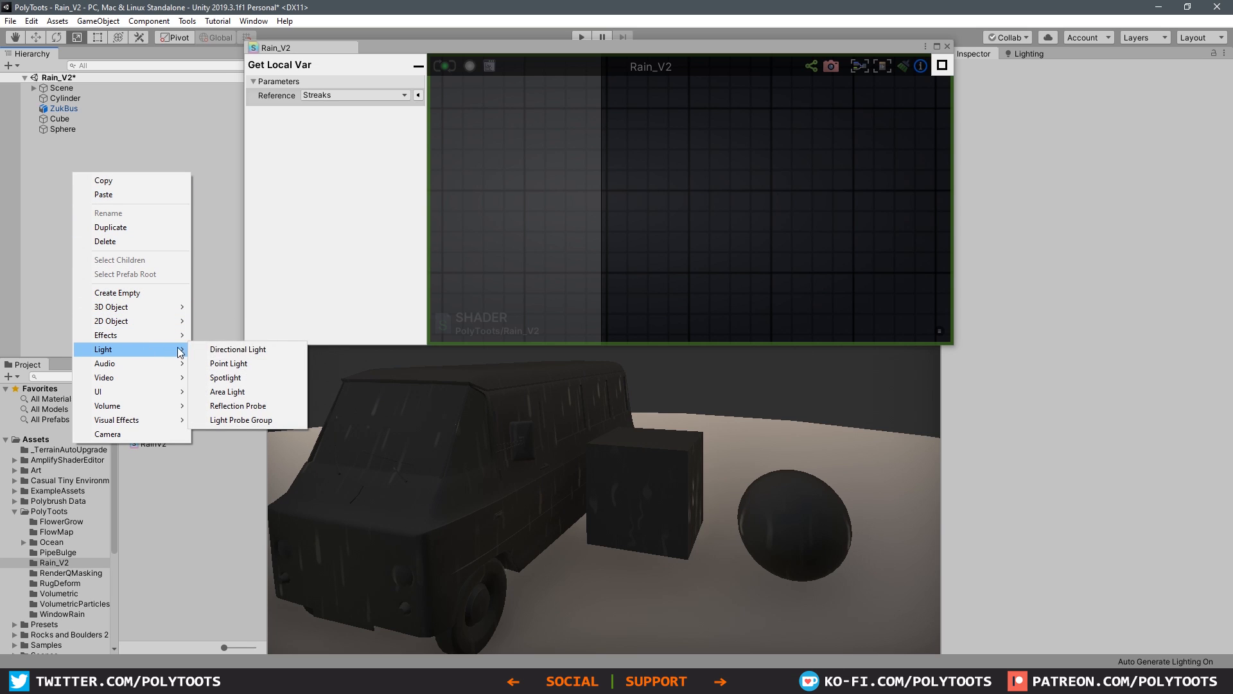
click(244, 362)
scroll(712, 487, down, 2)
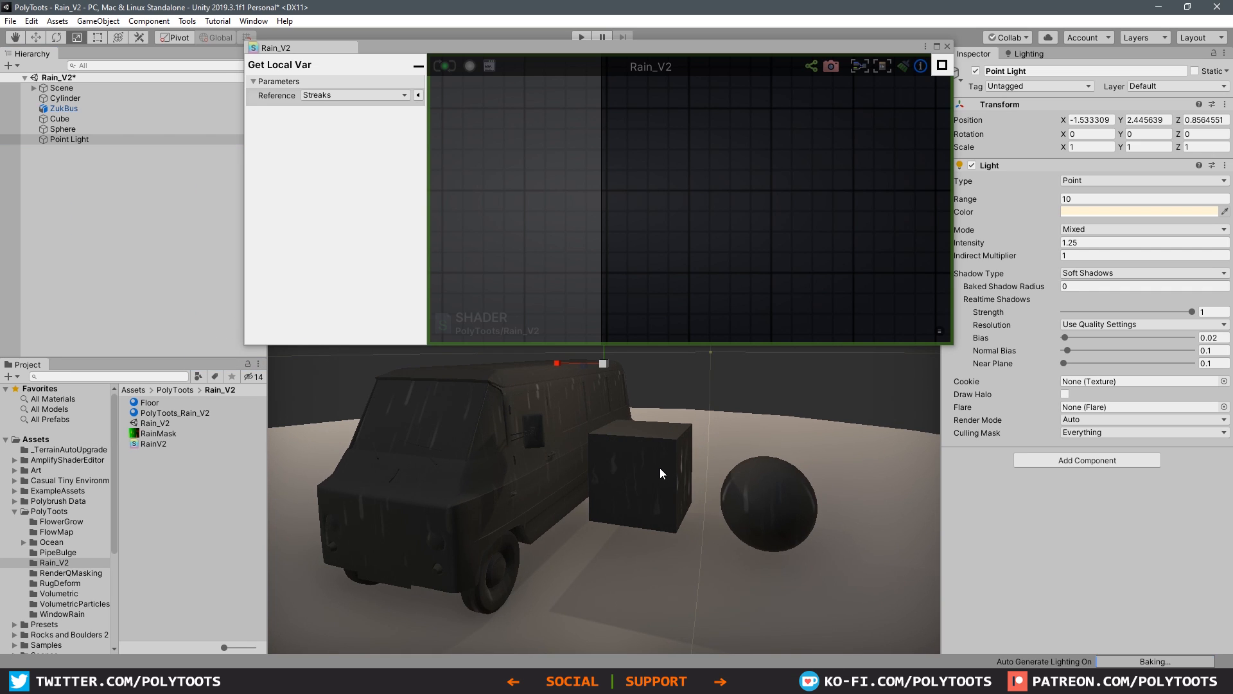
middle_drag(660, 467, 647, 596)
alt+drag(642, 501, 751, 438)
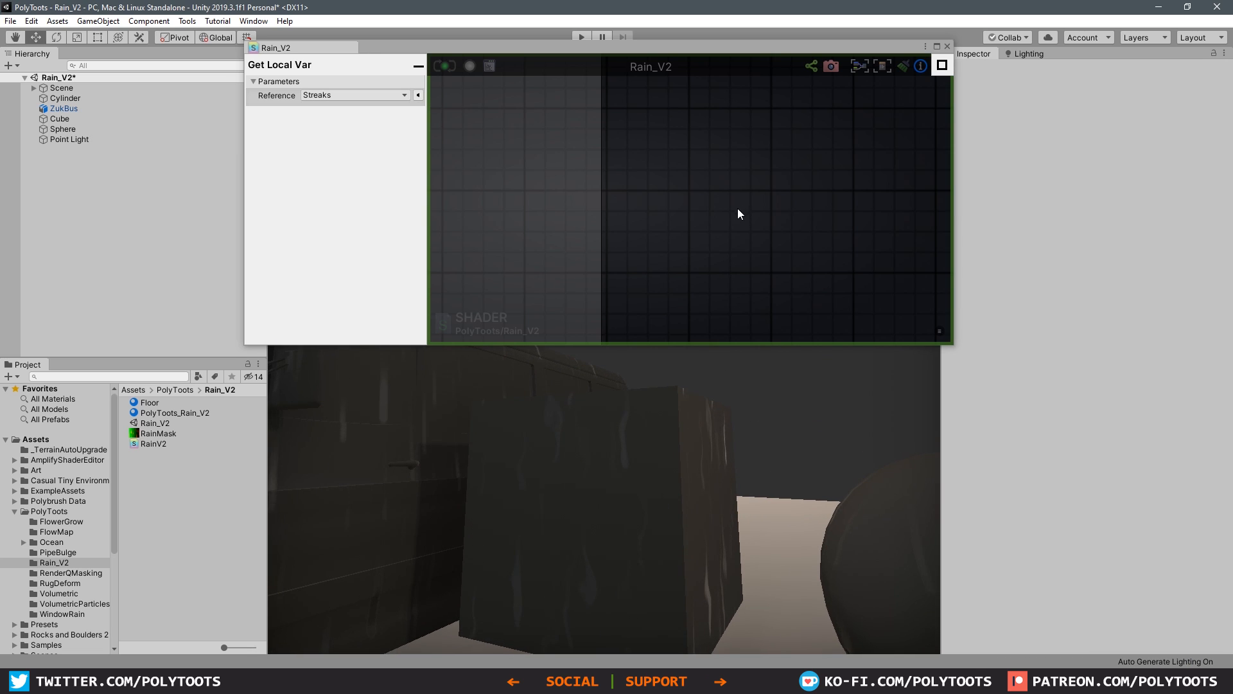
Step: Maximize the shader editor and add a Get Local Var node referencing Streaks in the empty area below the streak node groups
click(936, 46)
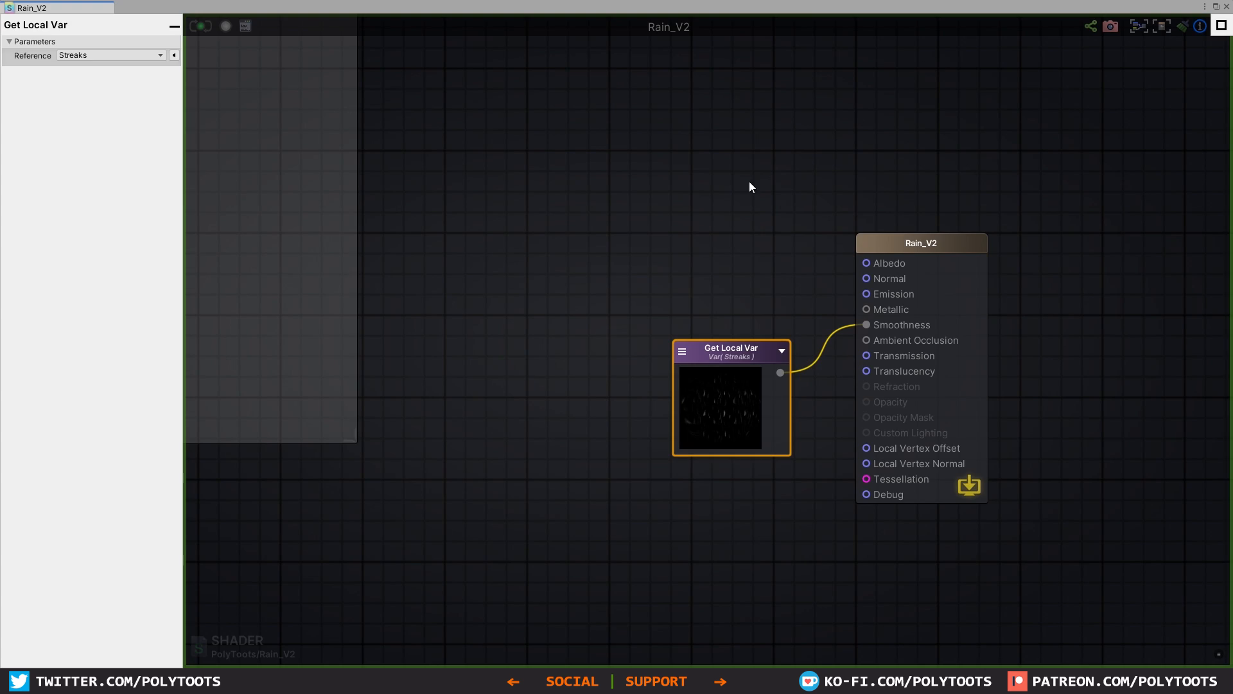
scroll(803, 315, down, 8)
middle_drag(556, 392, 930, 353)
scroll(774, 406, up, 5)
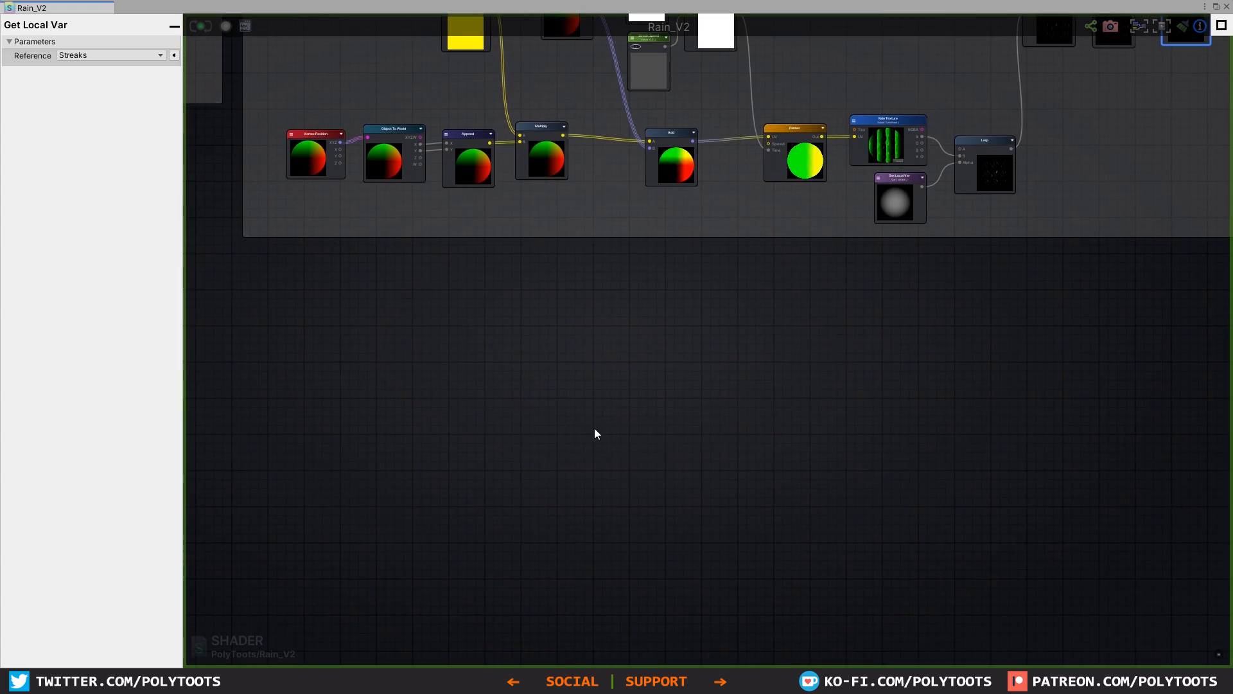
middle_drag(488, 375, 689, 411)
click(689, 411)
scroll(575, 355, up, 3)
key(g)
click(520, 374)
click(524, 379)
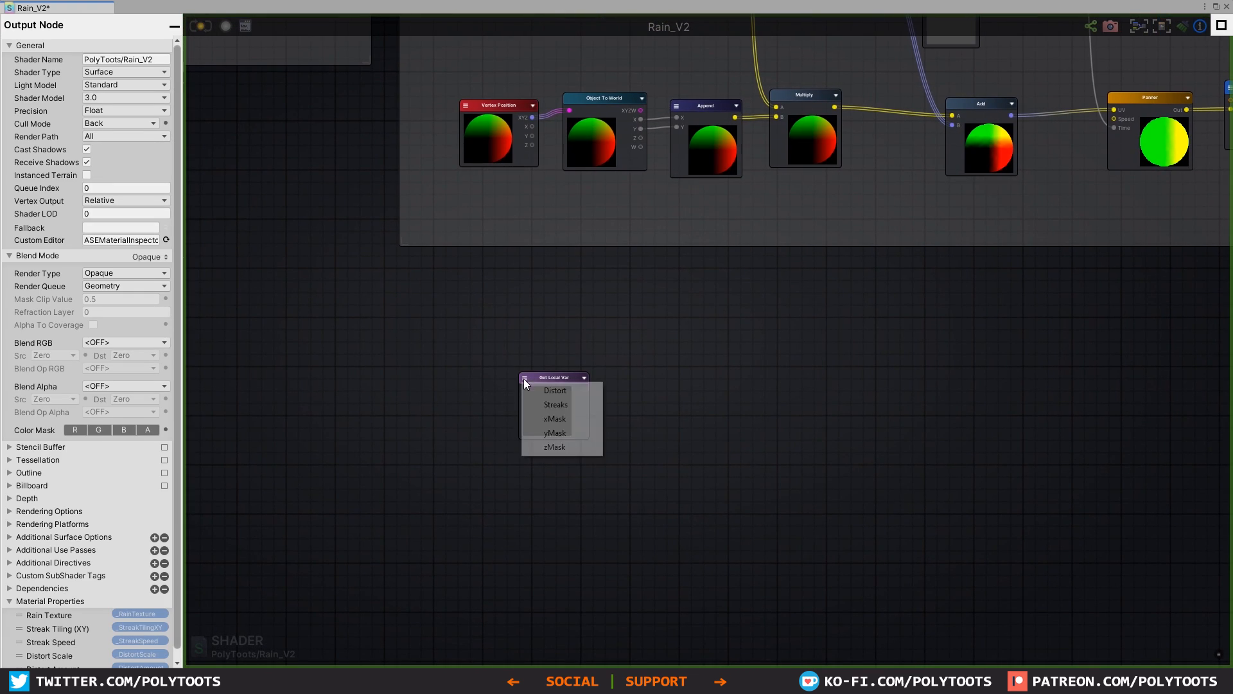
click(556, 404)
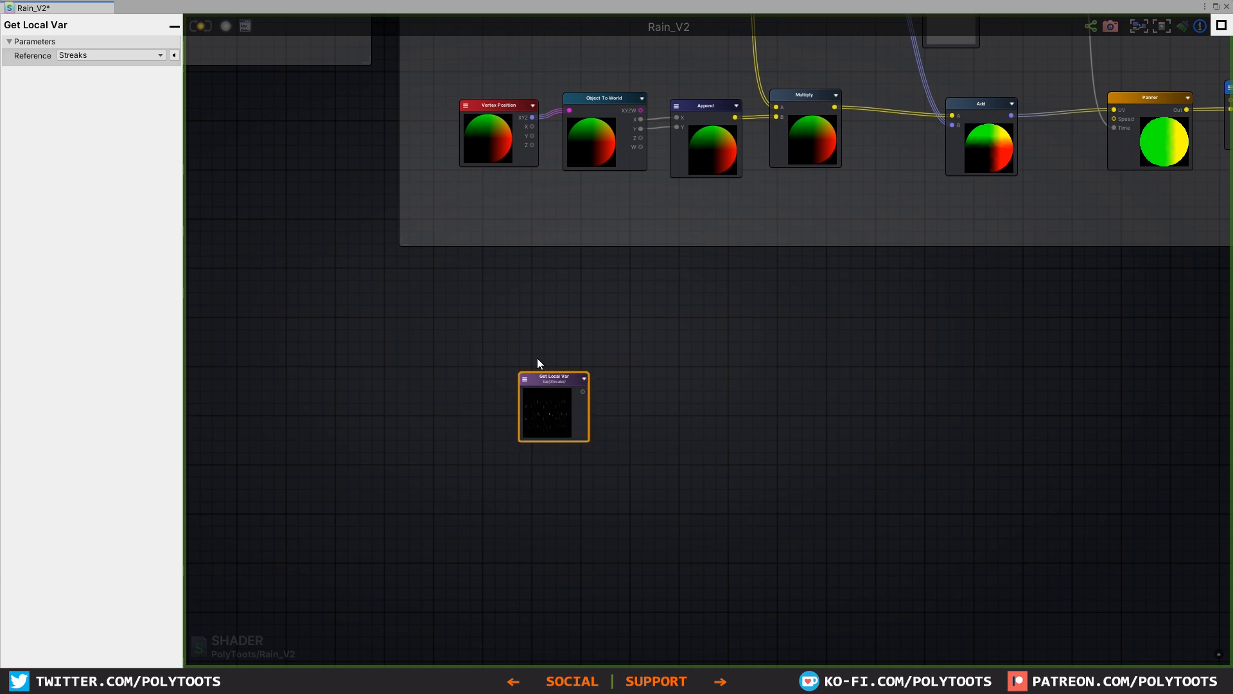
Step: Add a Normal From Height node beside the new Streaks variable node
scroll(540, 363, up, 4)
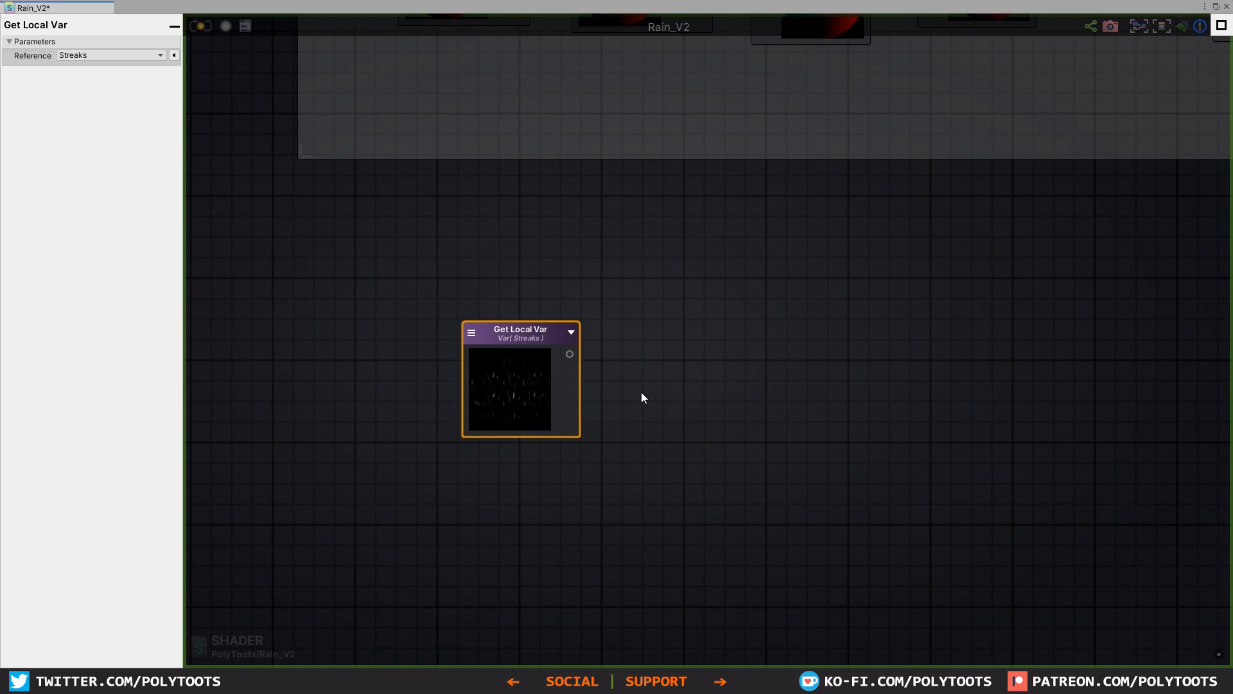
click(718, 388)
right_click(718, 387)
text(normal)
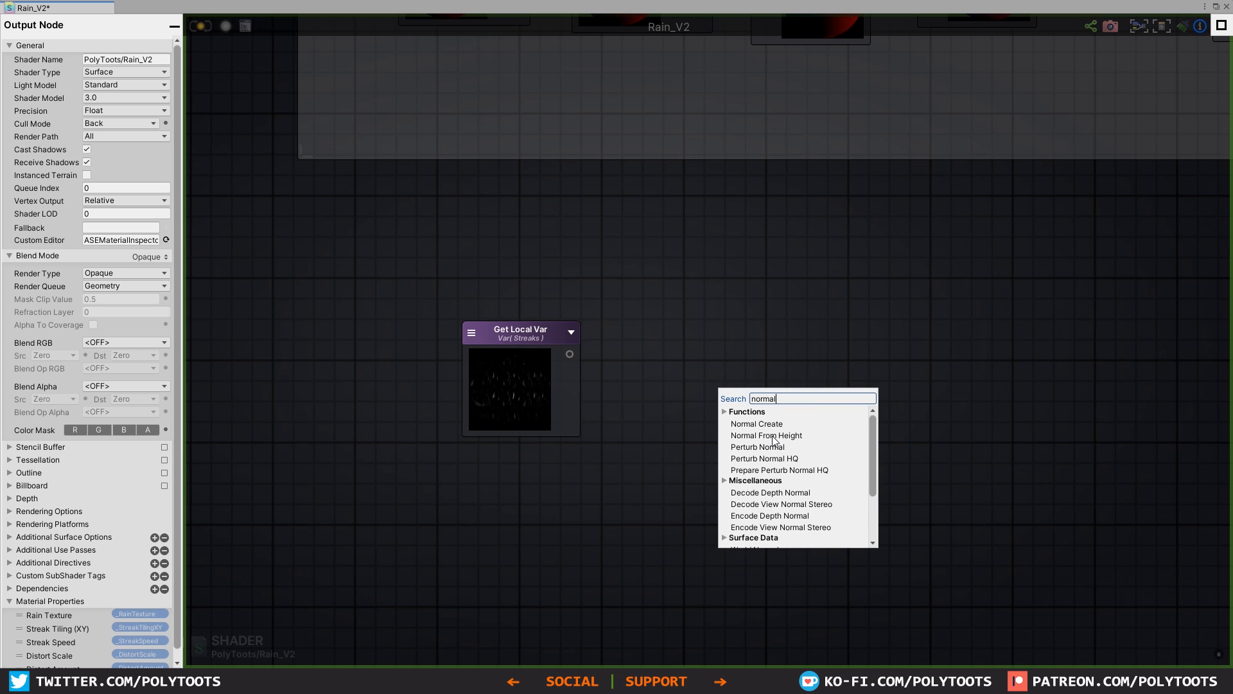
click(766, 435)
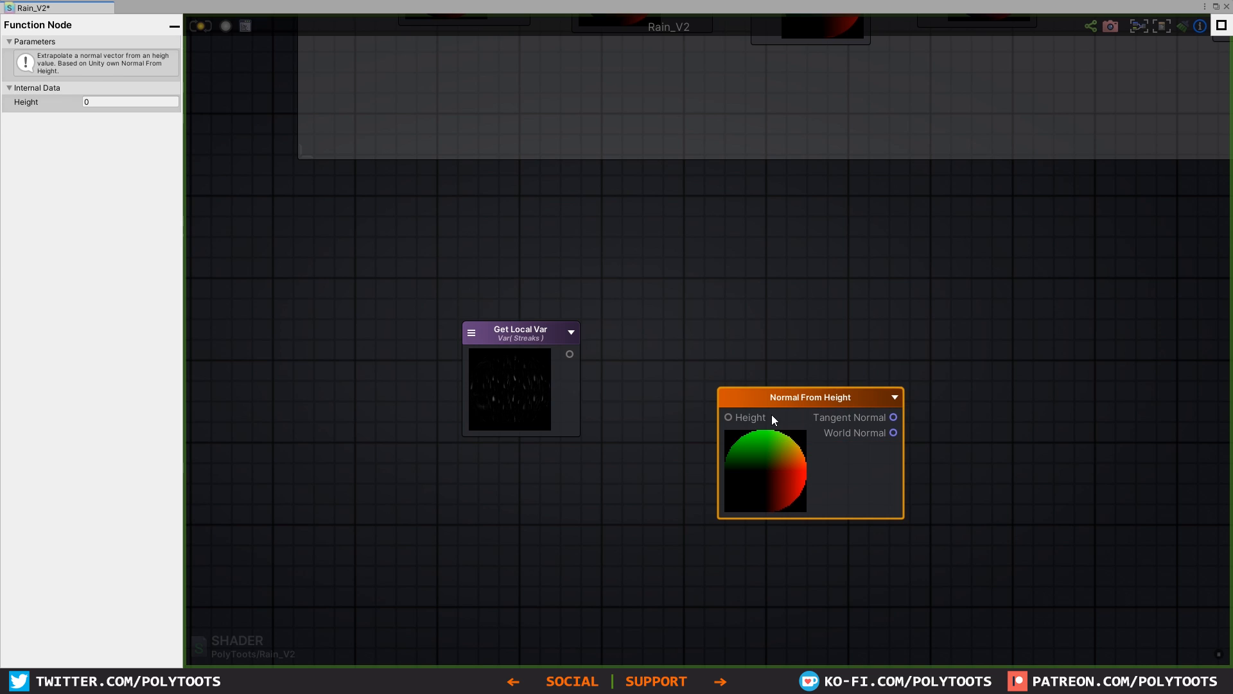
drag(773, 415, 815, 332)
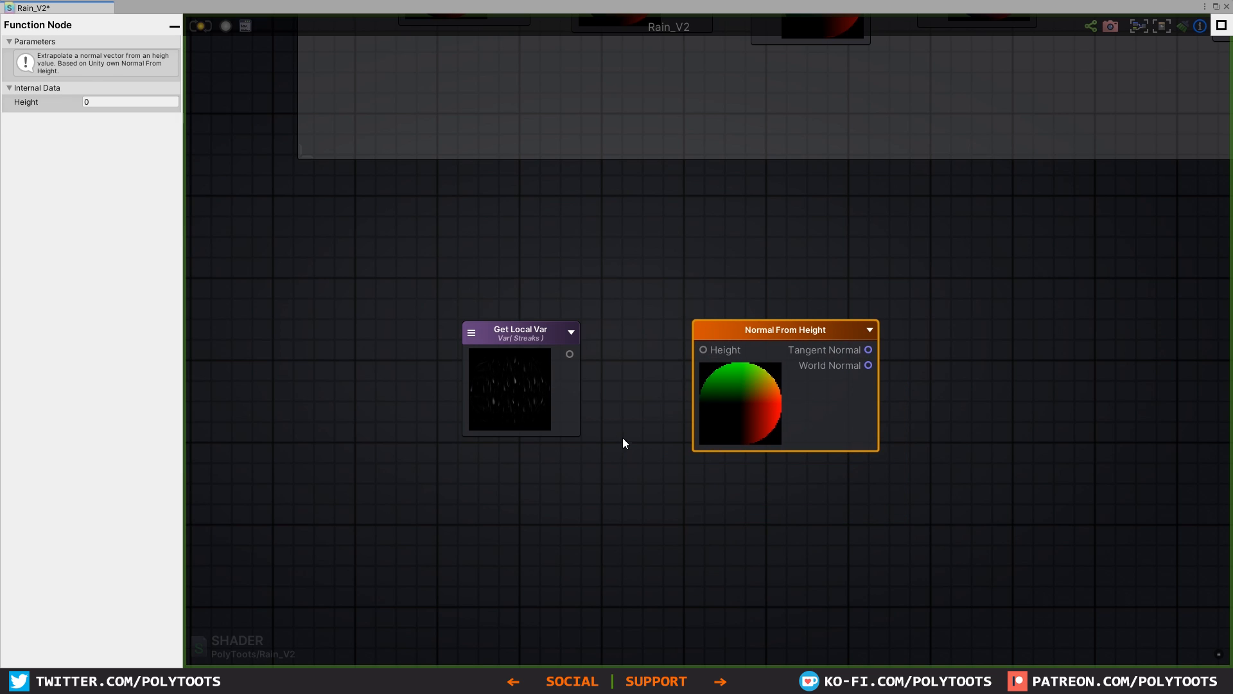
Step: Add a Multiply node fed by Streaks in A and a new Float node in B, beside the Normal From Height node
key(m)
click(627, 388)
drag(739, 330, 809, 316)
drag(570, 354, 630, 408)
click(496, 482)
key(1)
click(495, 479)
drag(561, 493, 632, 427)
drag(649, 393, 643, 389)
drag(522, 470, 511, 453)
Step: Name the float node Normal Power, set its type to Property and connect the Multiply result to the Normal From Height node's Height input
click(485, 476)
click(110, 57)
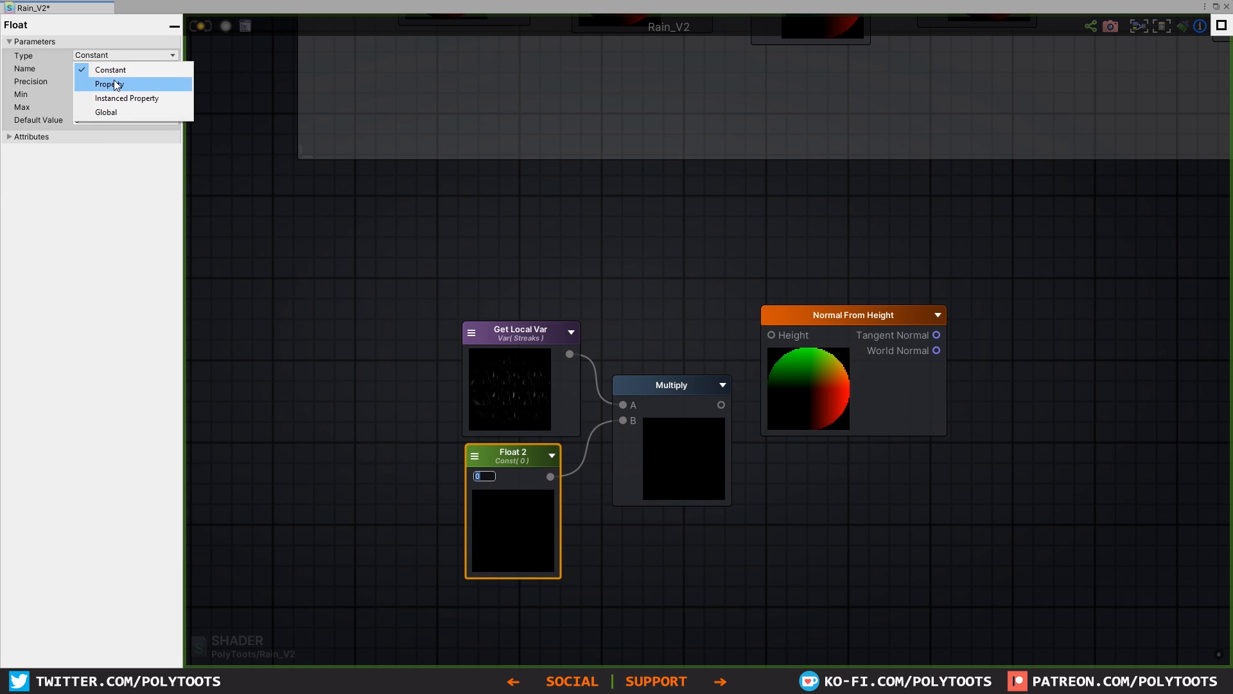
click(114, 82)
click(118, 57)
click(95, 66)
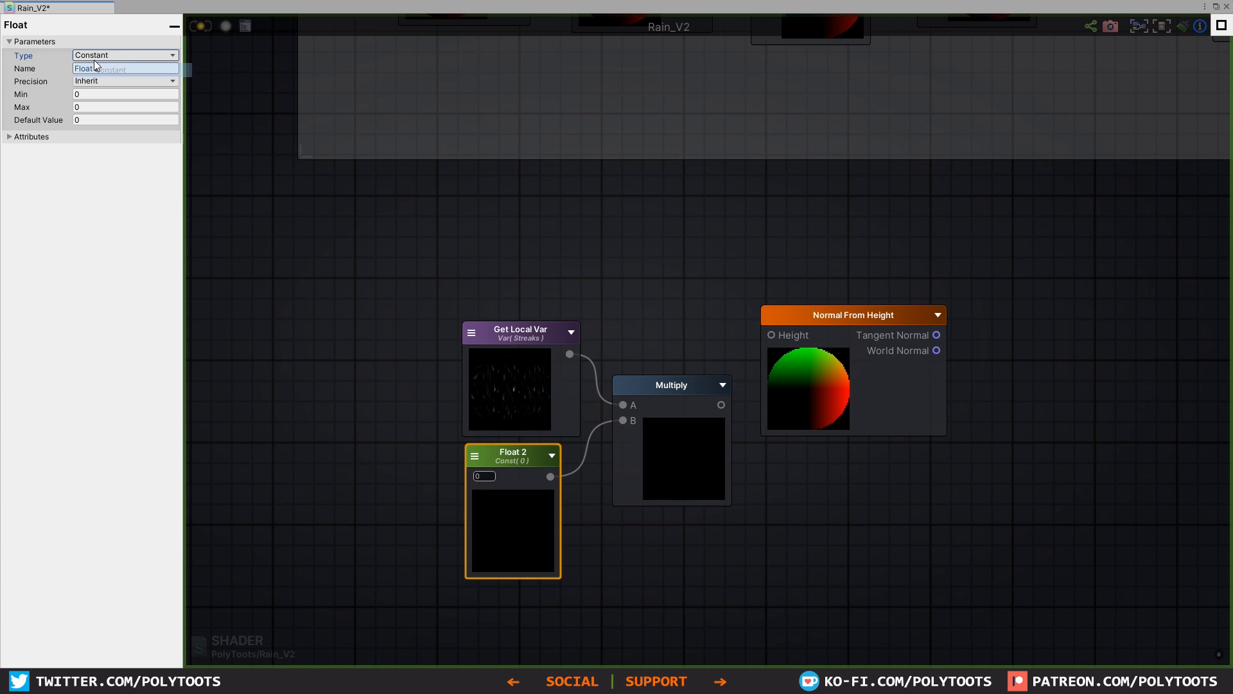
click(115, 68)
text(Normal Power)
click(122, 55)
click(122, 80)
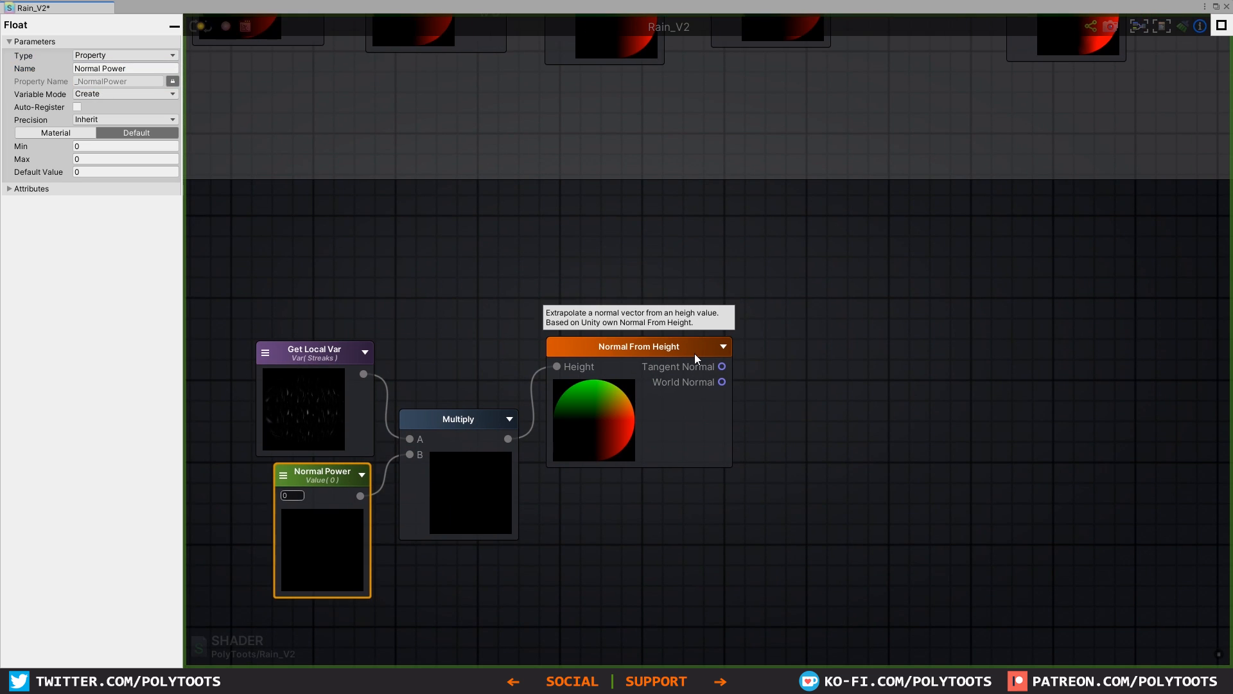
Step: Register the Normal From Height output as a local variable named Normals
click(921, 374)
click(920, 372)
drag(722, 366, 888, 347)
Step: Move the Streaks variable node lower, add a Get Local Var node referencing Normals and connect it to the output node's Normal input
scroll(888, 347, down, 8)
middle_drag(888, 347, 515, 397)
middle_drag(943, 313, 468, 287)
scroll(663, 288, up, 7)
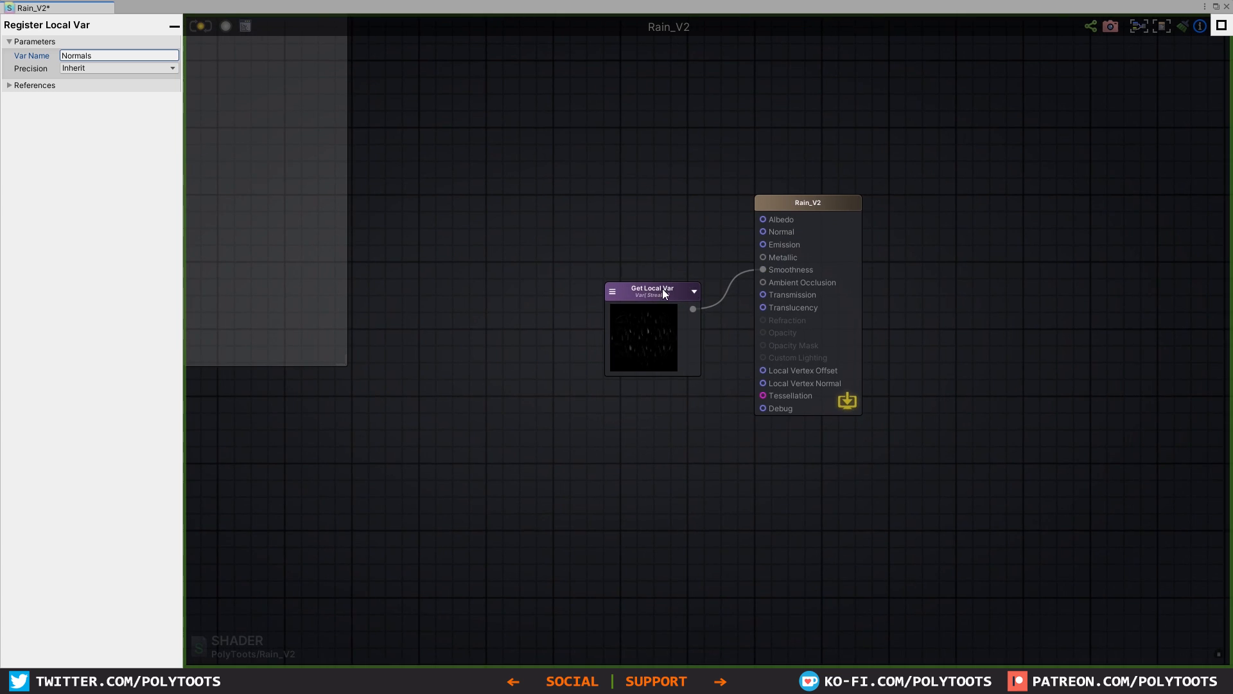
drag(663, 293, 624, 368)
key(g)
click(604, 236)
click(566, 219)
drag(590, 217, 764, 232)
click(591, 245)
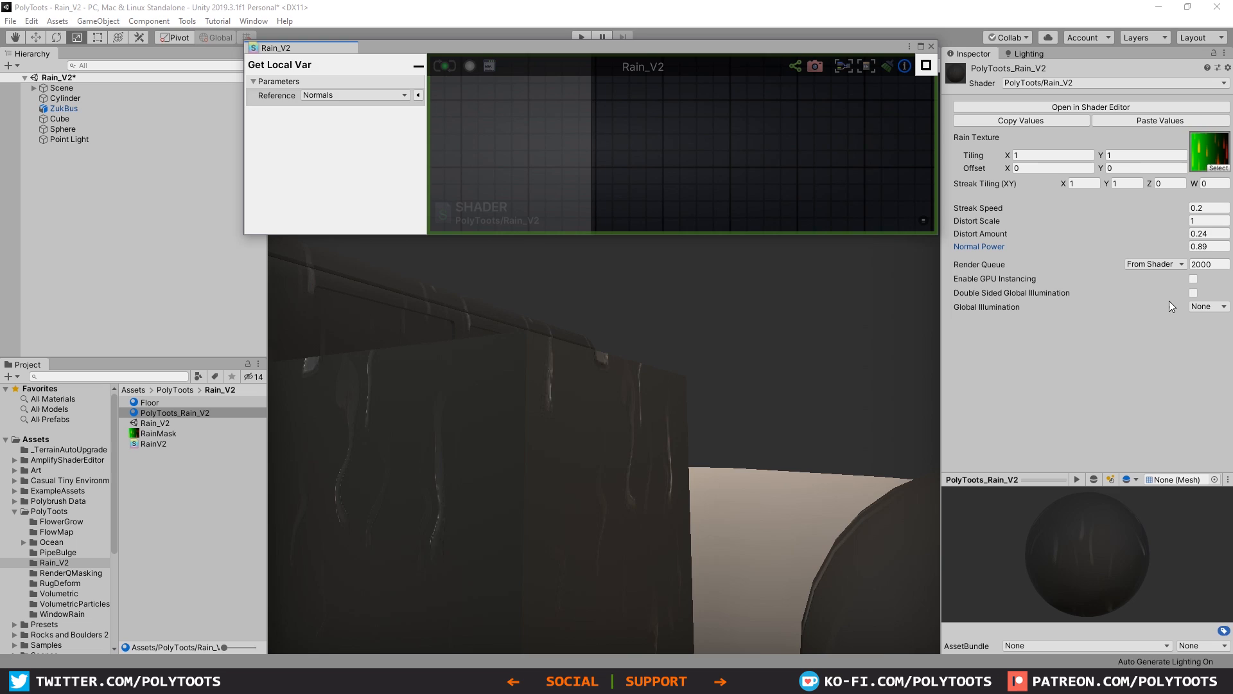
Step: Set the PolyToots_Rain_V2 material's Streak Speed to 0 and tune Normal Power through 1 and 0.3 to 0.53 while inspecting the cube's streaks
click(1221, 245)
key(Tab)
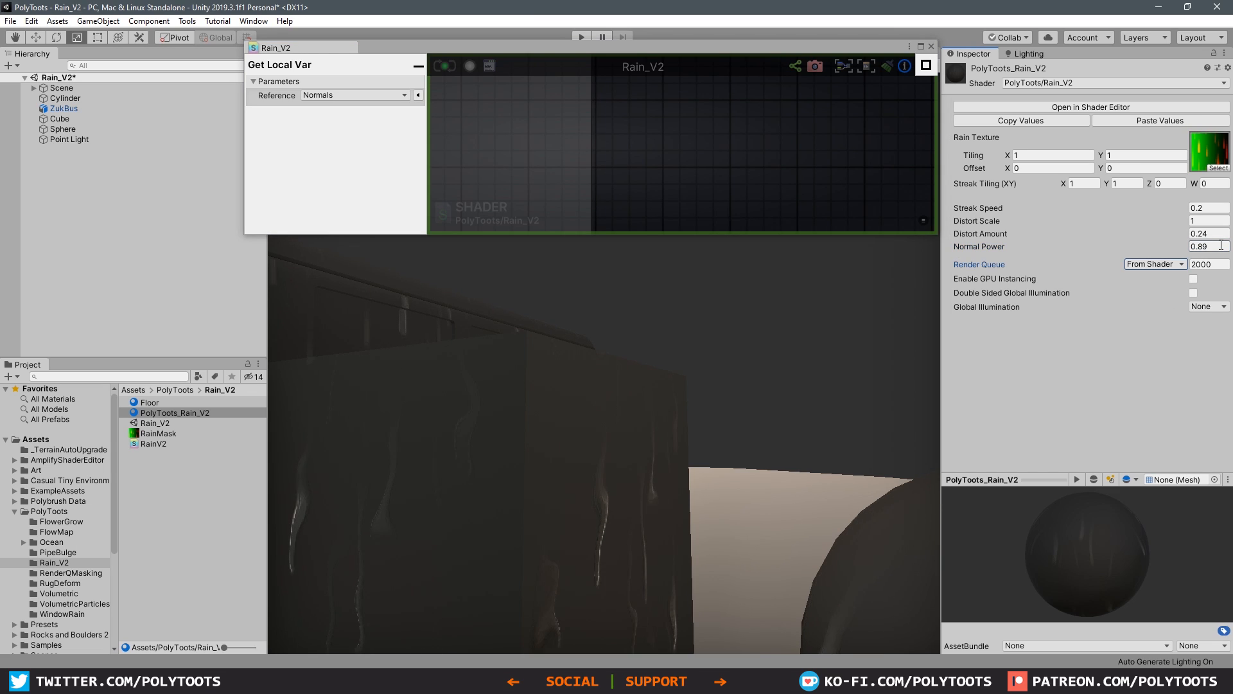
click(1221, 245)
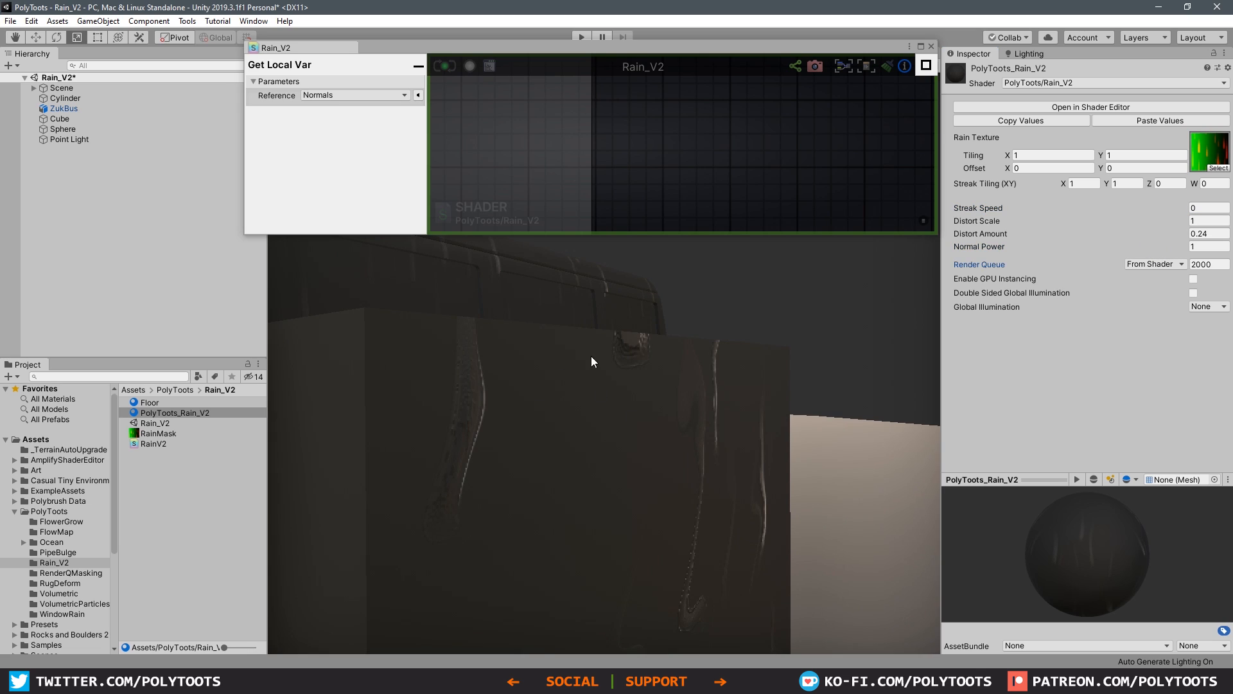
alt+drag(456, 435, 633, 386)
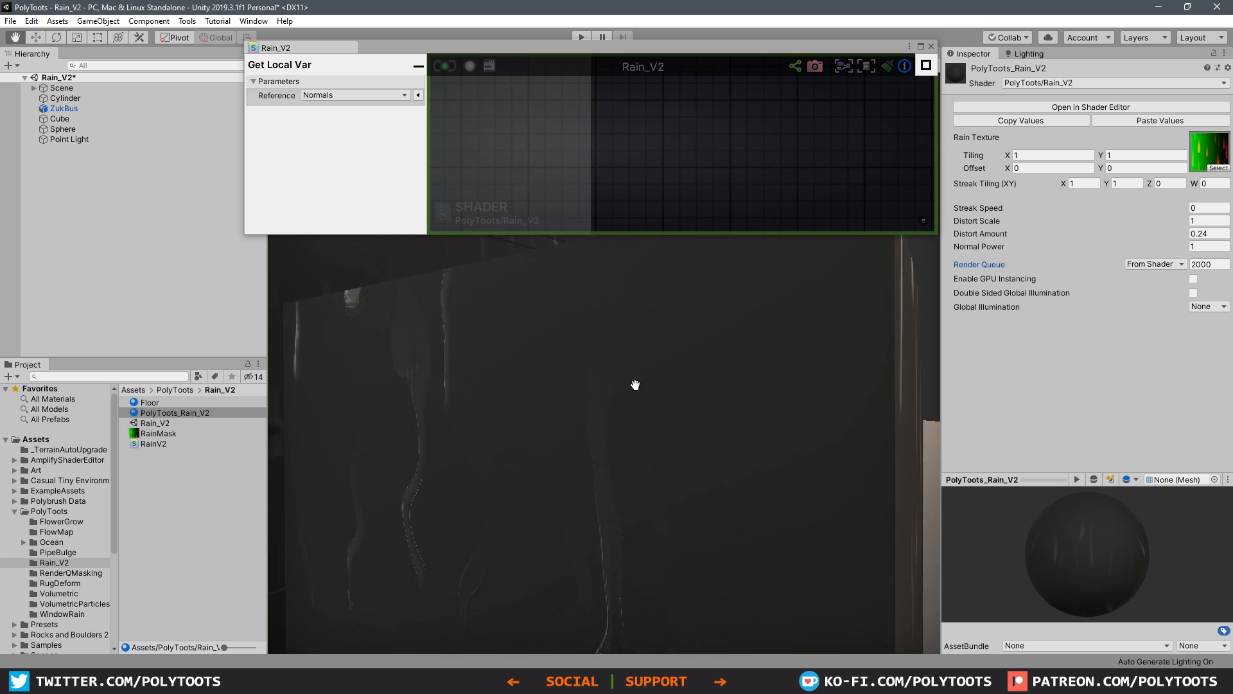
alt+middle_drag(634, 385, 678, 372)
mouse_move(678, 372)
alt+mouse_down()
mouse_move(592, 404)
mouse_move(702, 421)
mouse_move(600, 404)
mouse_move(685, 396)
mouse_move(675, 347)
alt+mouse_up()
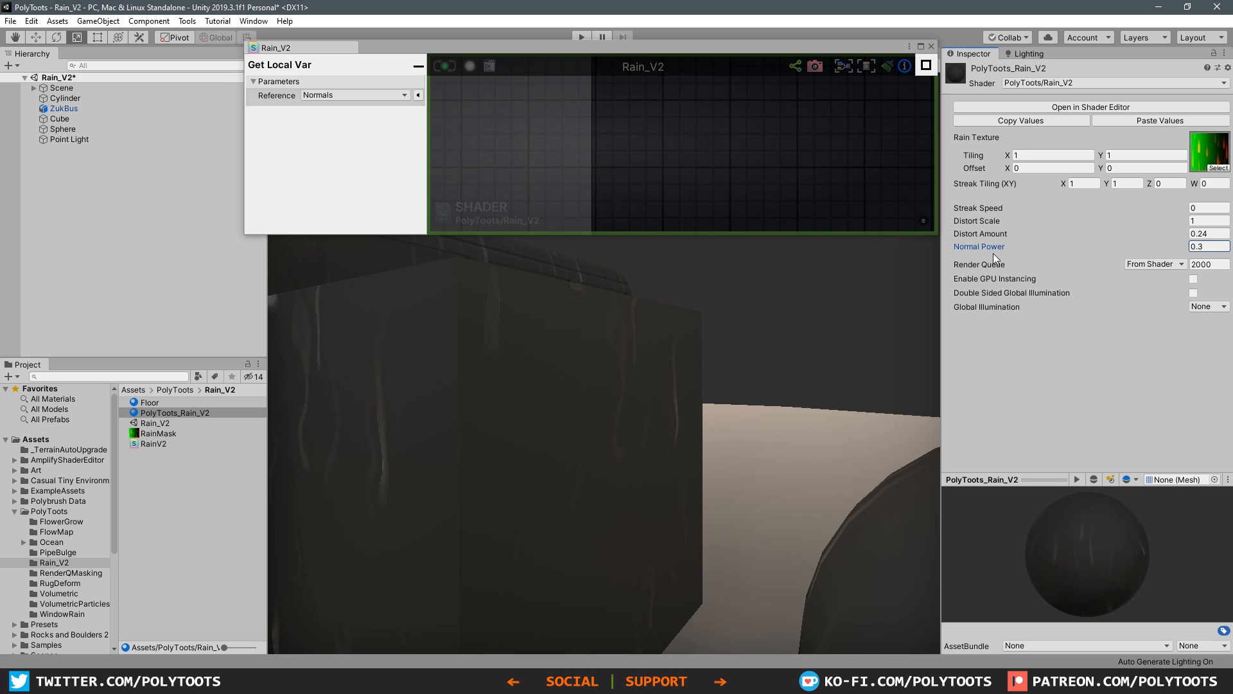
alt+drag(584, 371, 853, 354)
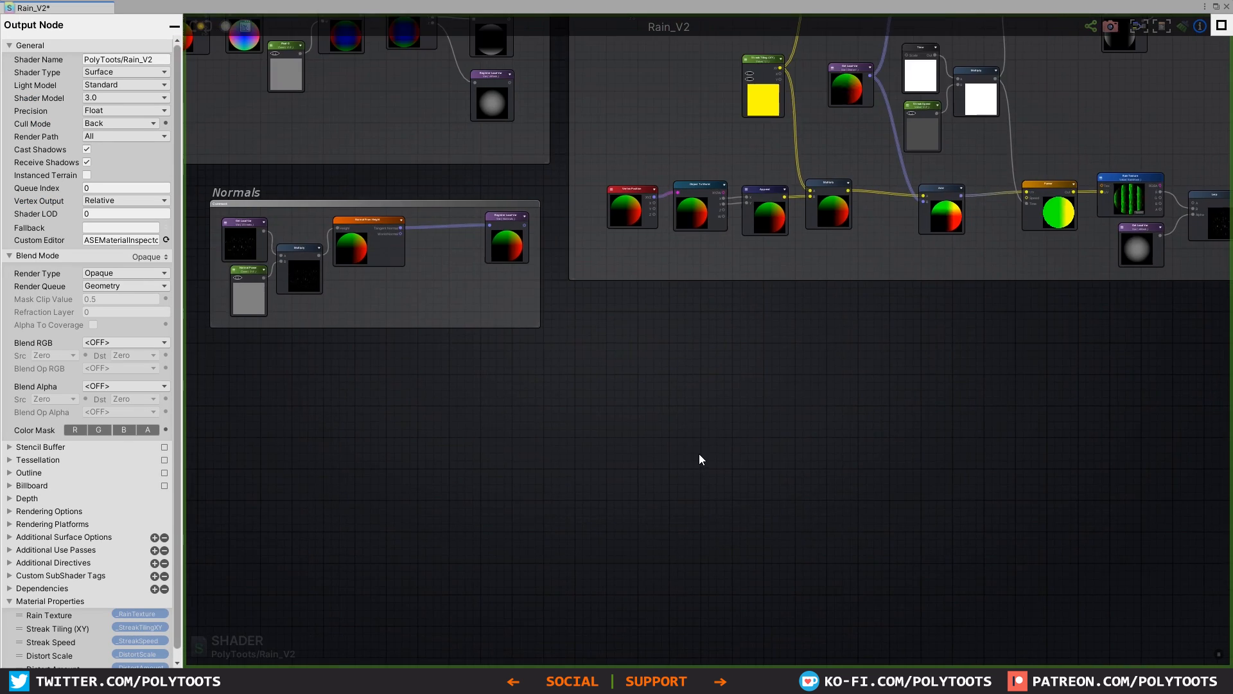
Step: Add a Voronoi node in an empty area of the shader graph below the existing node groups
scroll(700, 456, up, 5)
right_click(710, 402)
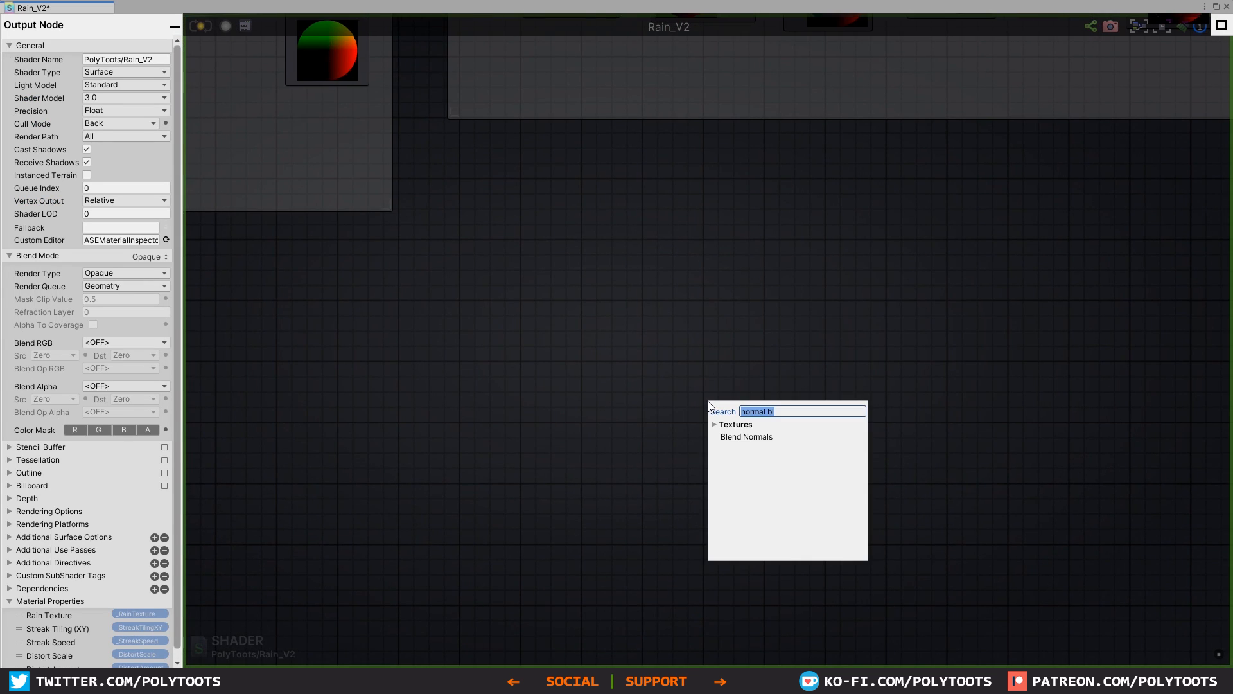
text(voro)
click(737, 442)
drag(752, 409, 654, 268)
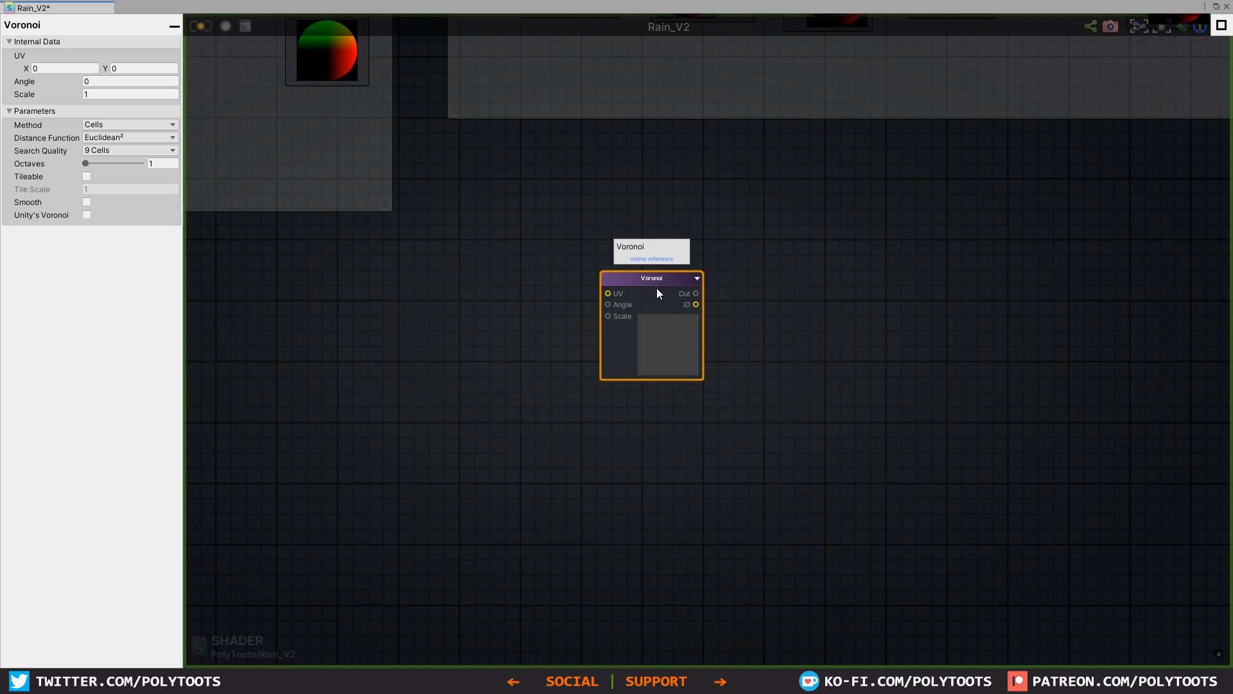
scroll(657, 288, up, 2)
scroll(649, 279, down, 1)
scroll(648, 279, up, 1)
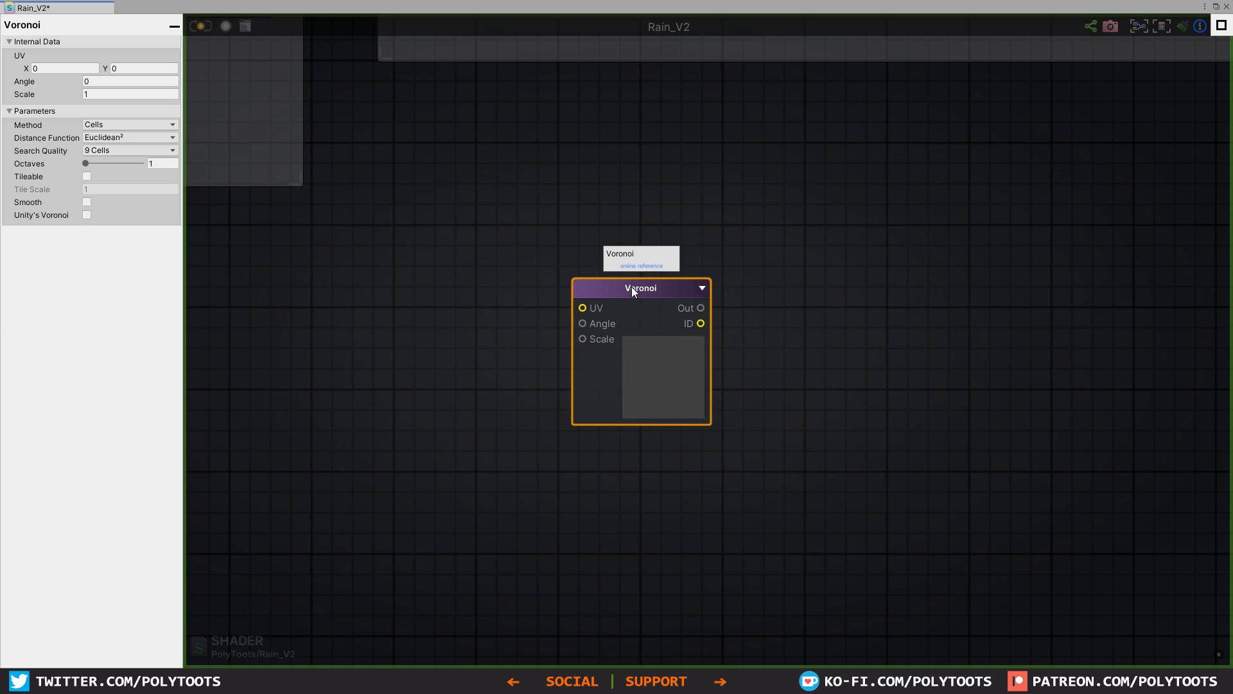
drag(632, 306, 636, 326)
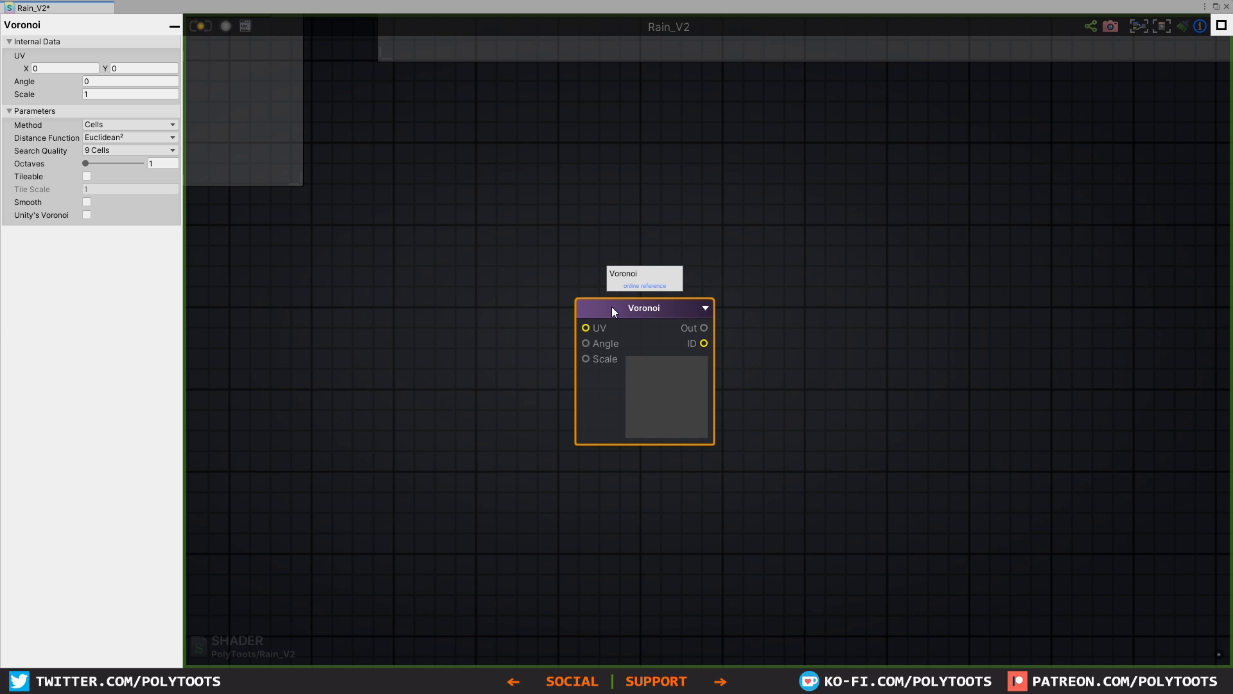
Step: Add a Texture Coordinates node above the Voronoi node and connect its UV output to the Voronoi UV input
click(468, 244)
key(u)
click(428, 207)
drag(469, 217, 418, 171)
drag(496, 190, 585, 327)
drag(450, 176, 453, 170)
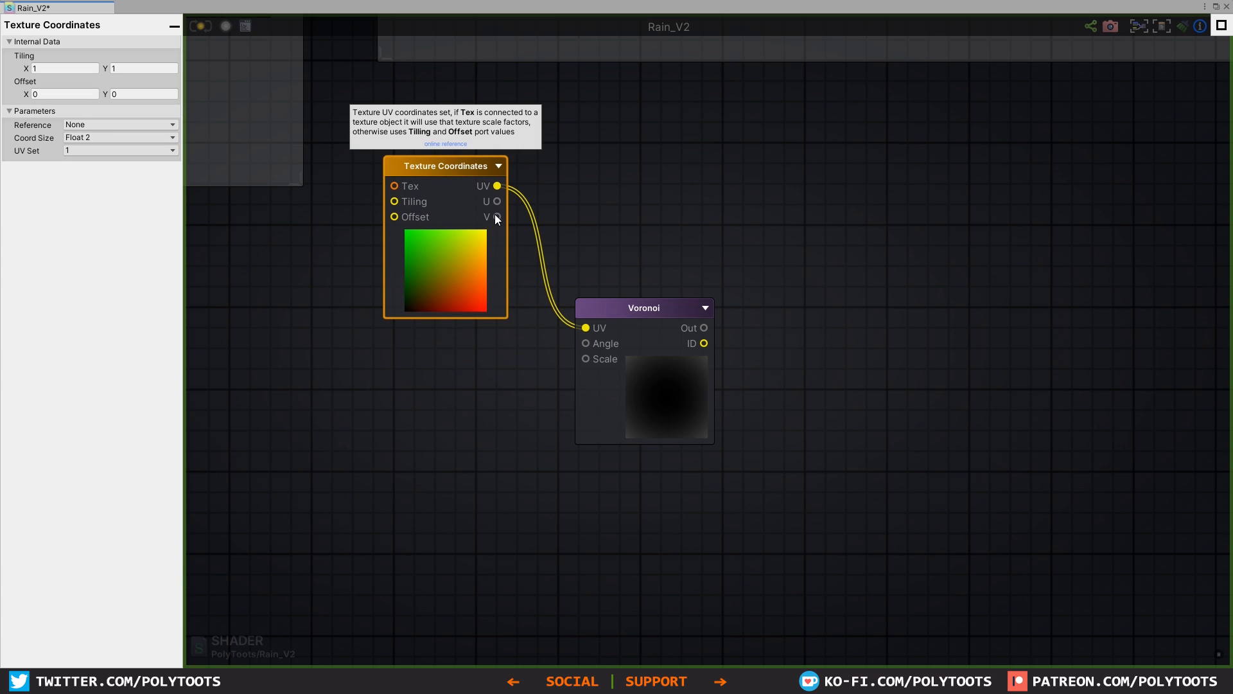
drag(655, 309, 654, 305)
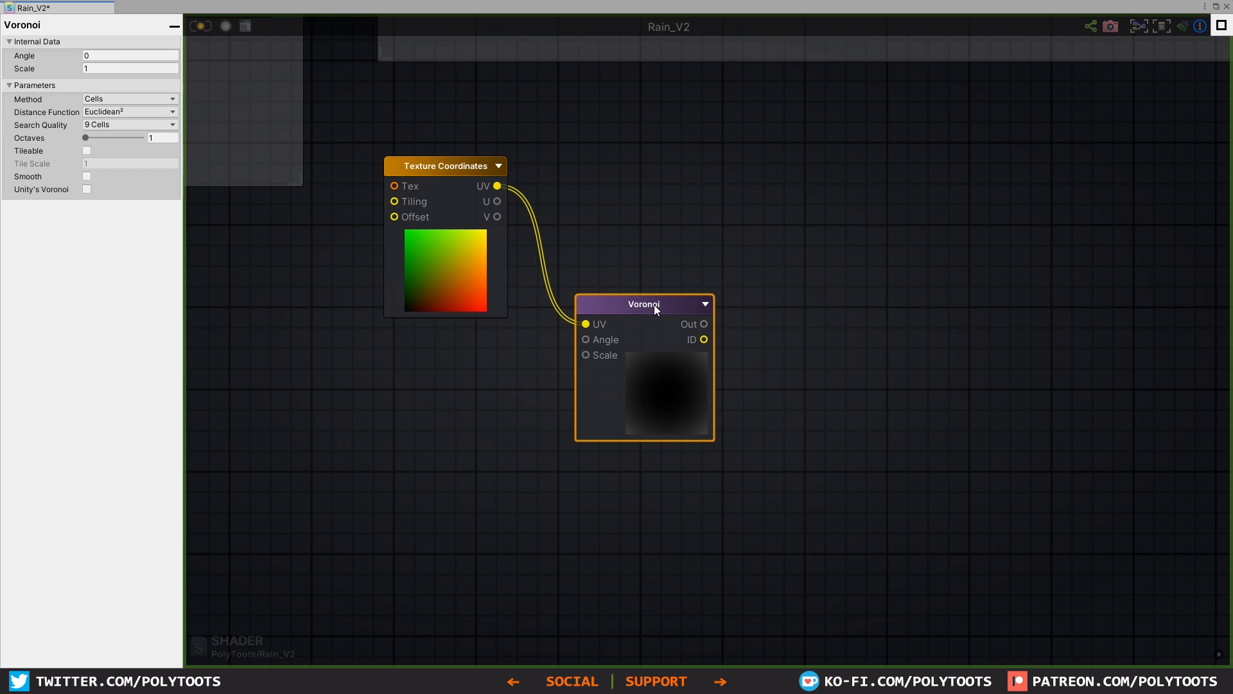
middle_drag(650, 304, 703, 289)
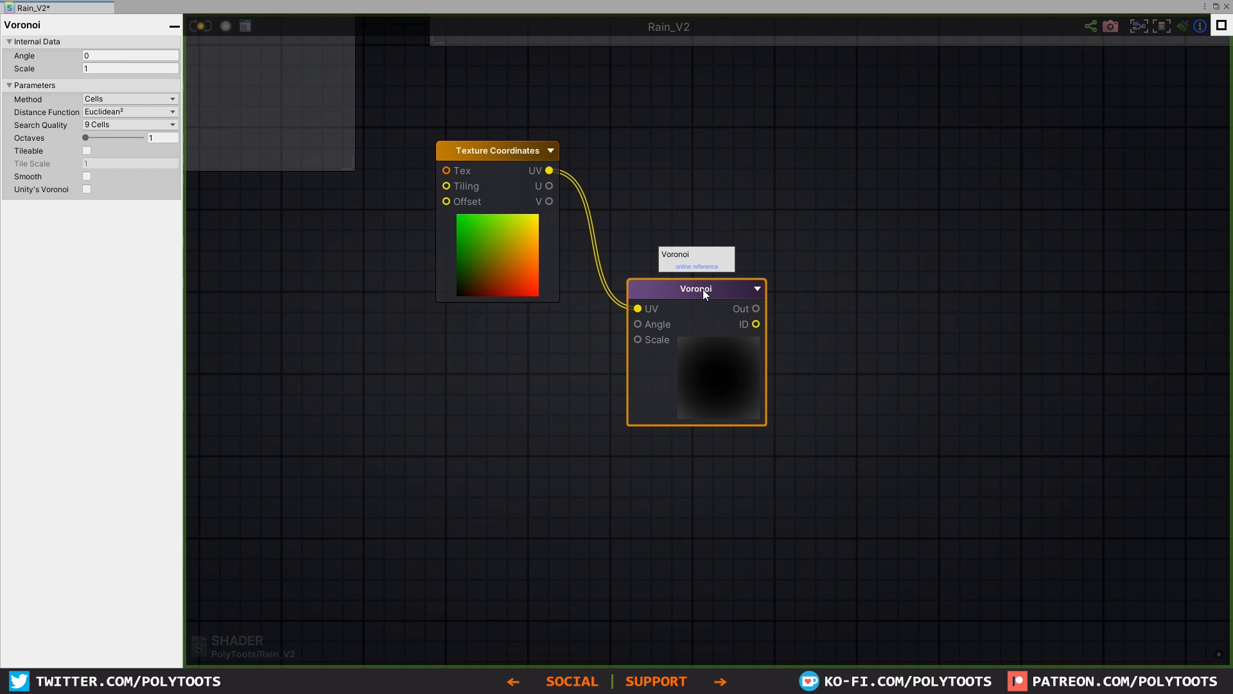
Step: Add a Float node named Splotch Scale, connect it to the Voronoi Scale input and set its type to Property
click(448, 417)
key(1)
click(476, 426)
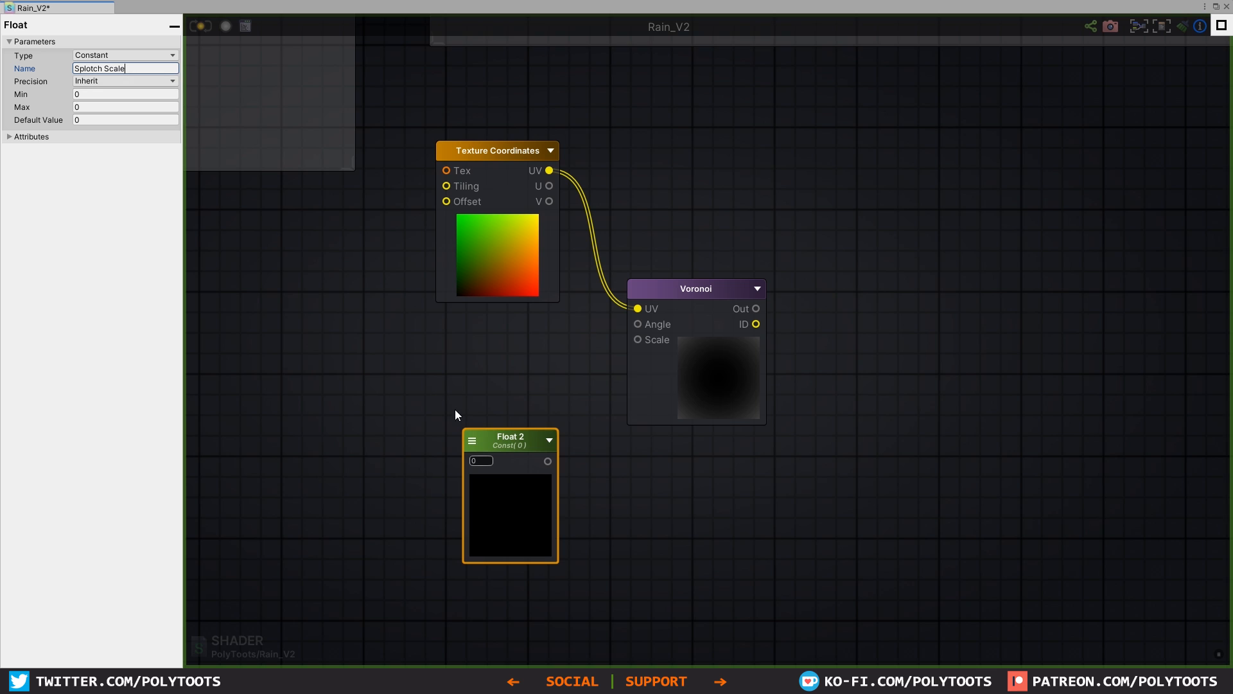
key(Return)
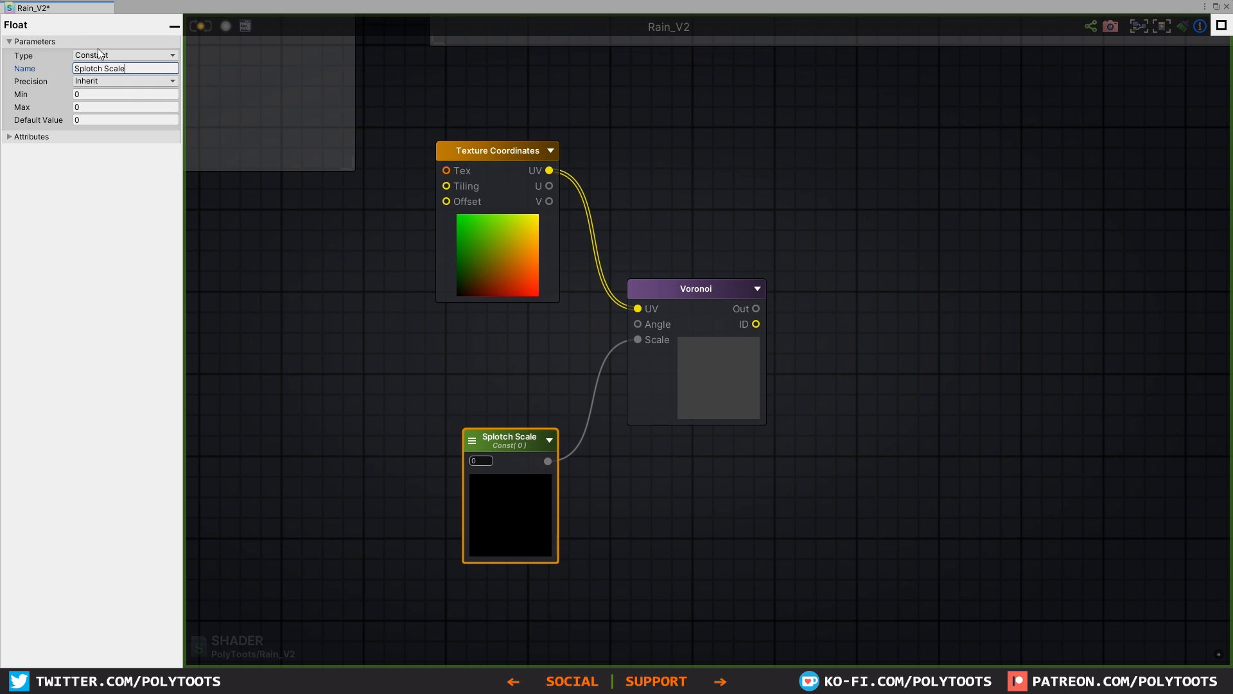
click(125, 55)
click(109, 82)
drag(509, 448, 509, 452)
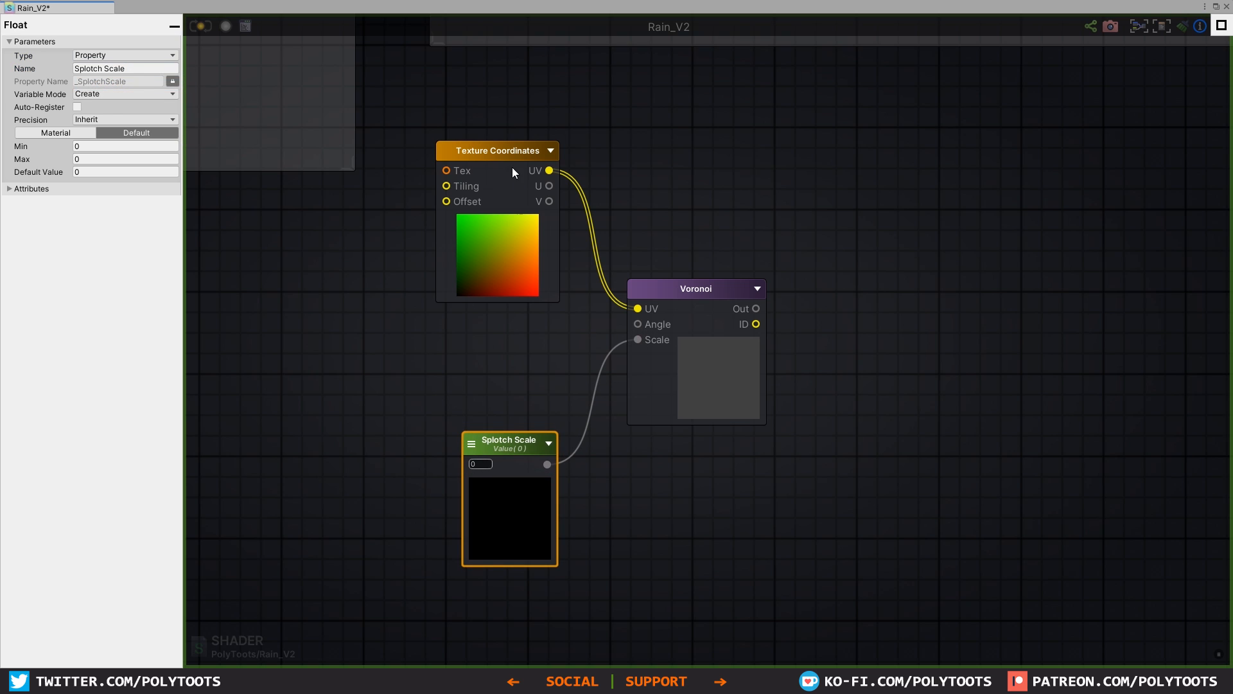
drag(512, 171, 518, 160)
Step: Set the Voronoi node's Angle to 1
click(684, 291)
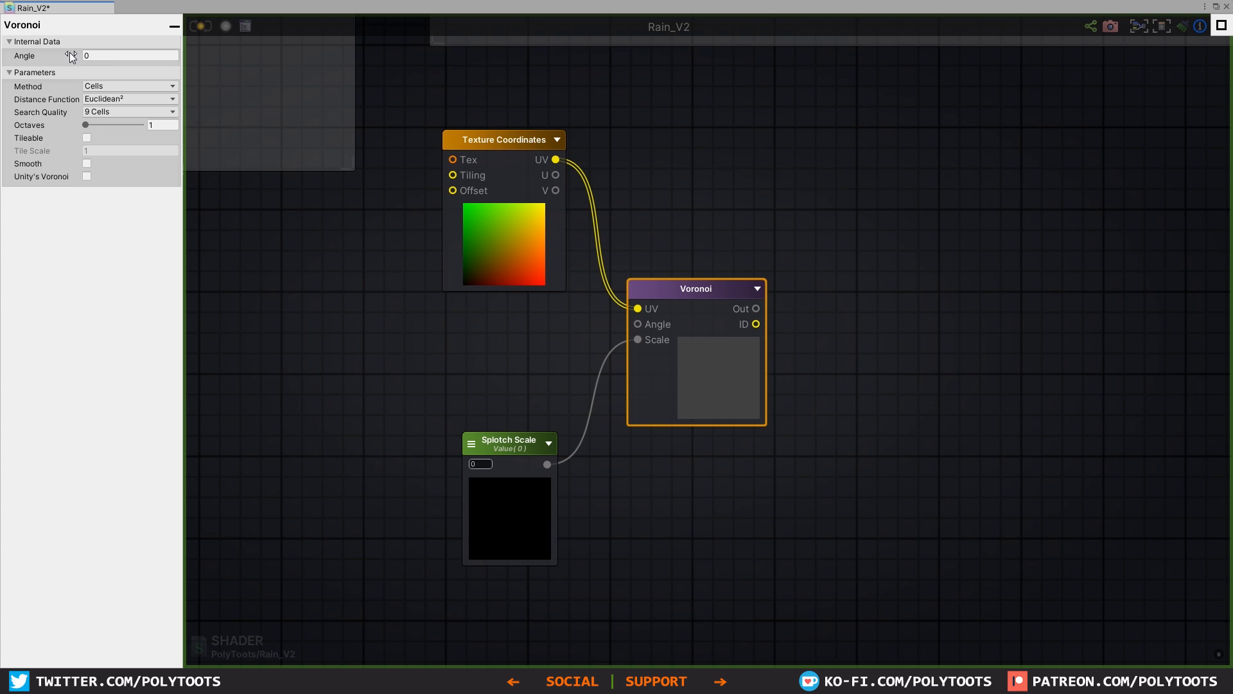
drag(70, 54, 101, 55)
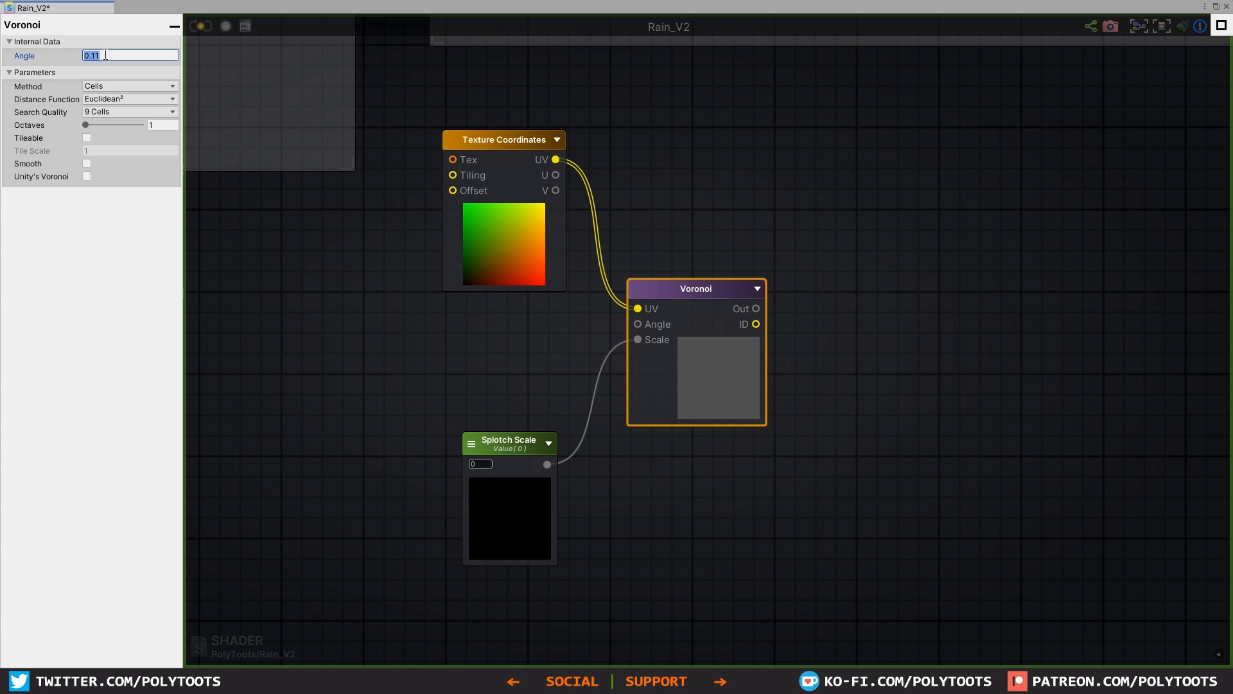
text(1)
key(Tab)
Step: Set the Splotch Scale value to 5 and move the Texture Coordinates node slightly higher
click(488, 466)
text(1)
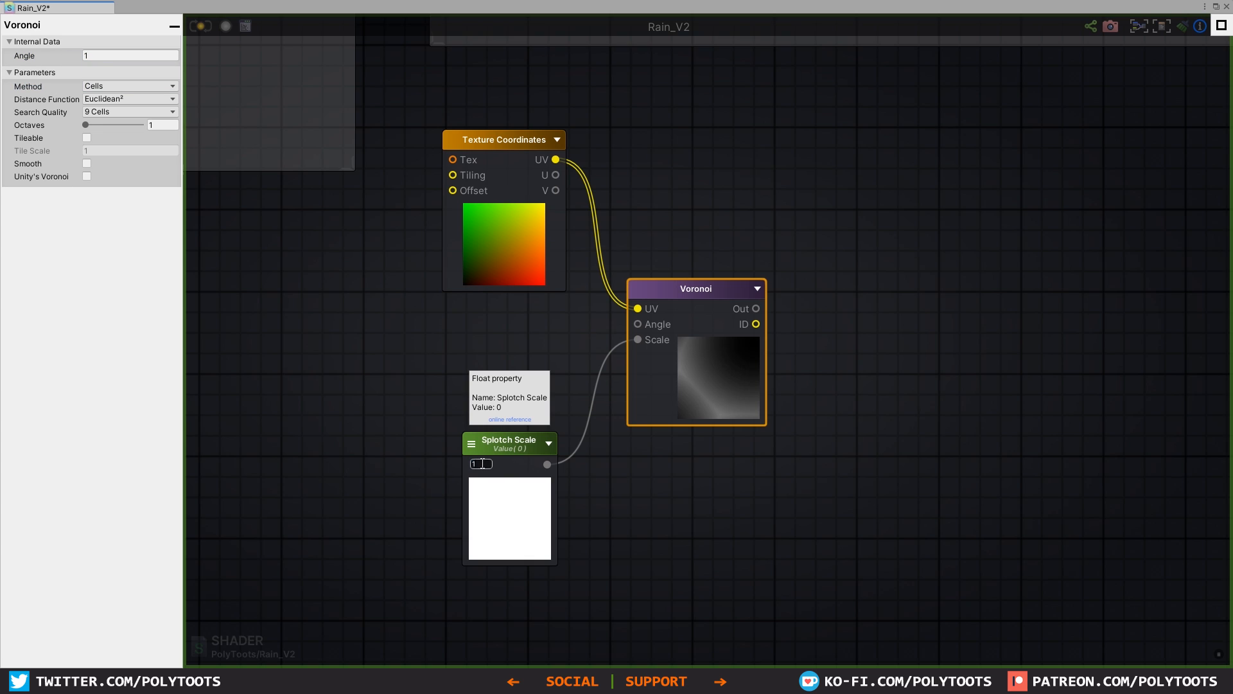
drag(469, 462, 597, 462)
click(483, 464)
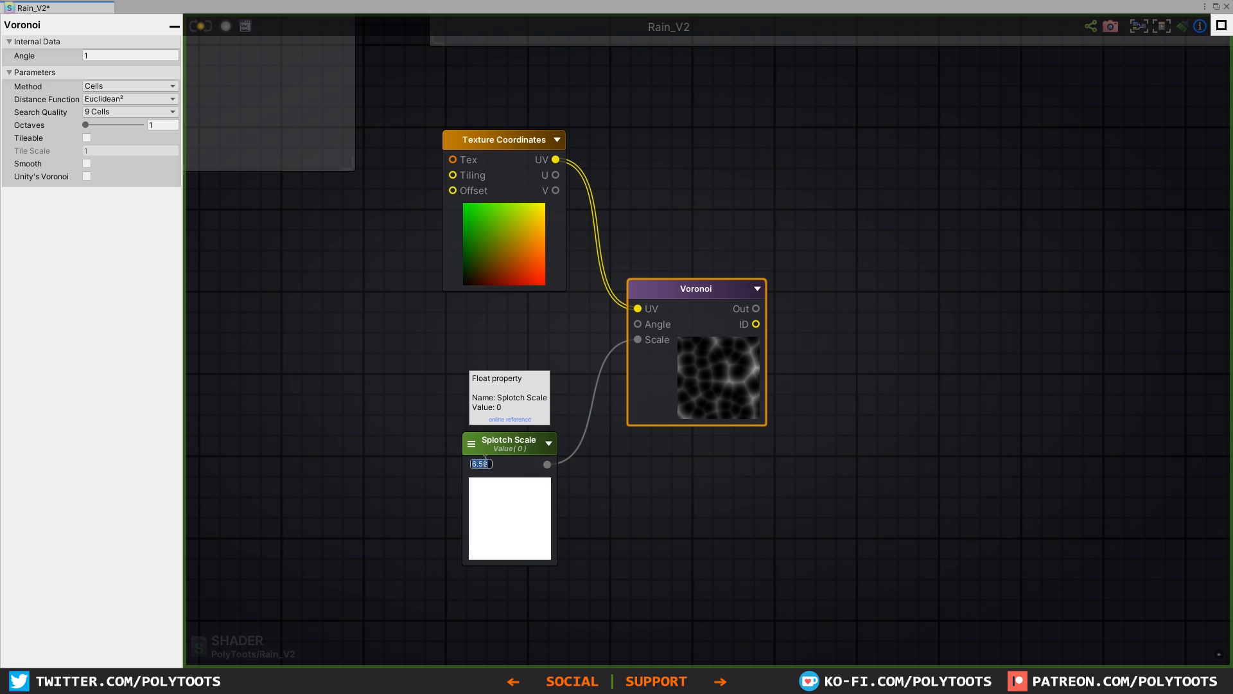
text(5)
key(Tab)
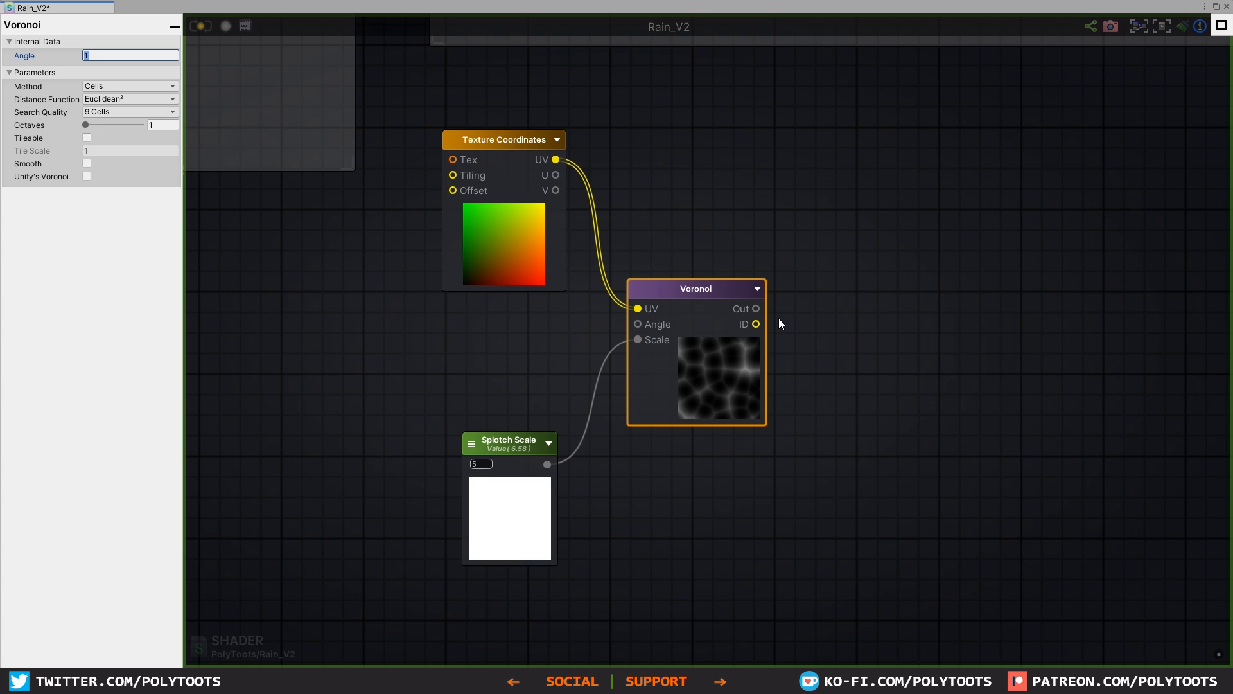
click(503, 139)
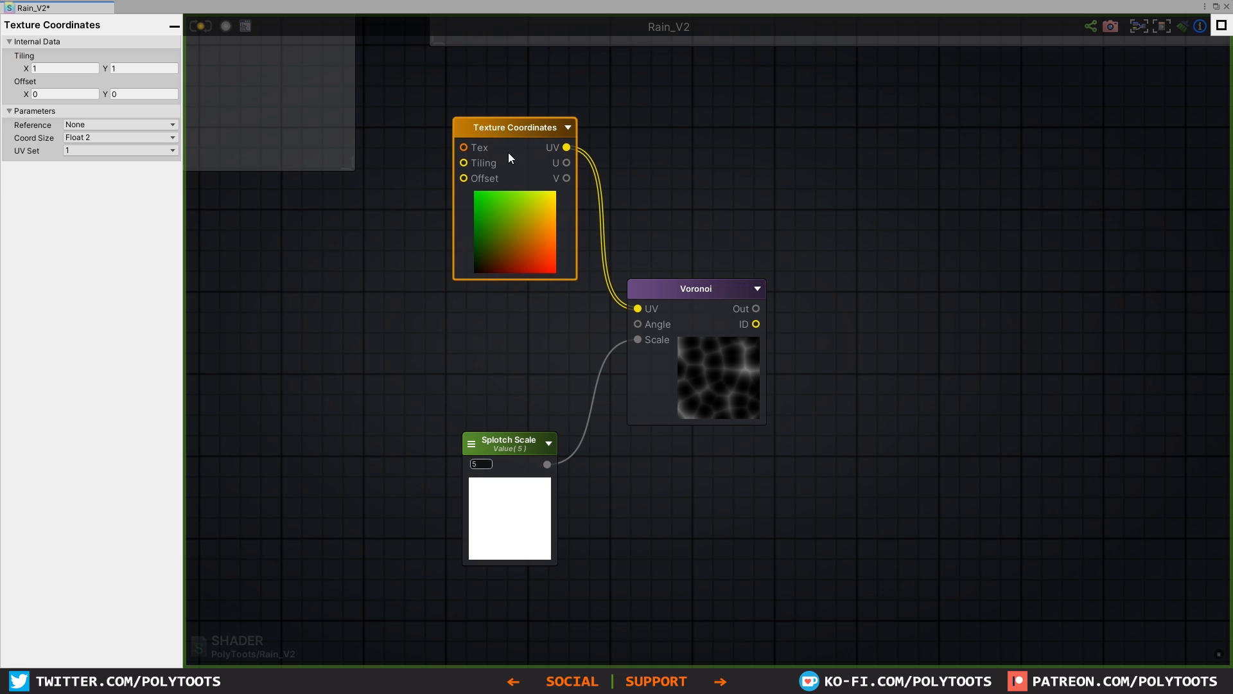
middle_drag(572, 259, 557, 264)
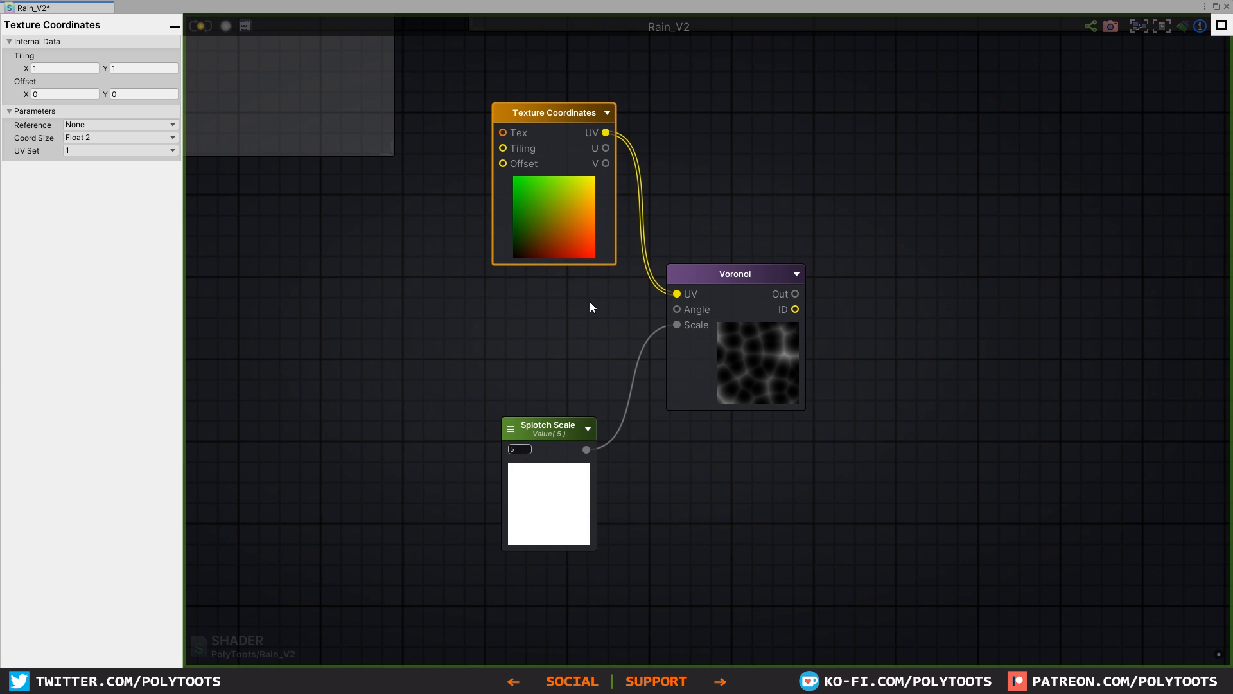
Step: Vary the Voronoi node's Angle to test how the cells move and set it to 1
click(734, 276)
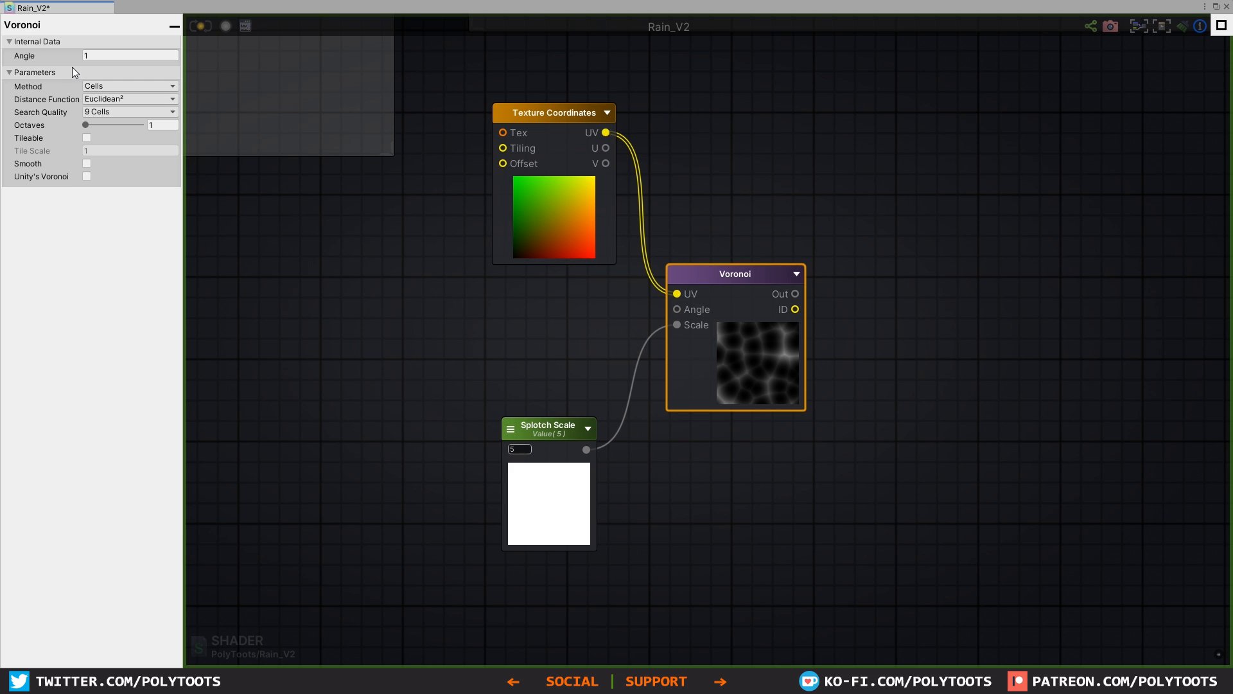
drag(72, 56, 128, 56)
text(1)
key(Tab)
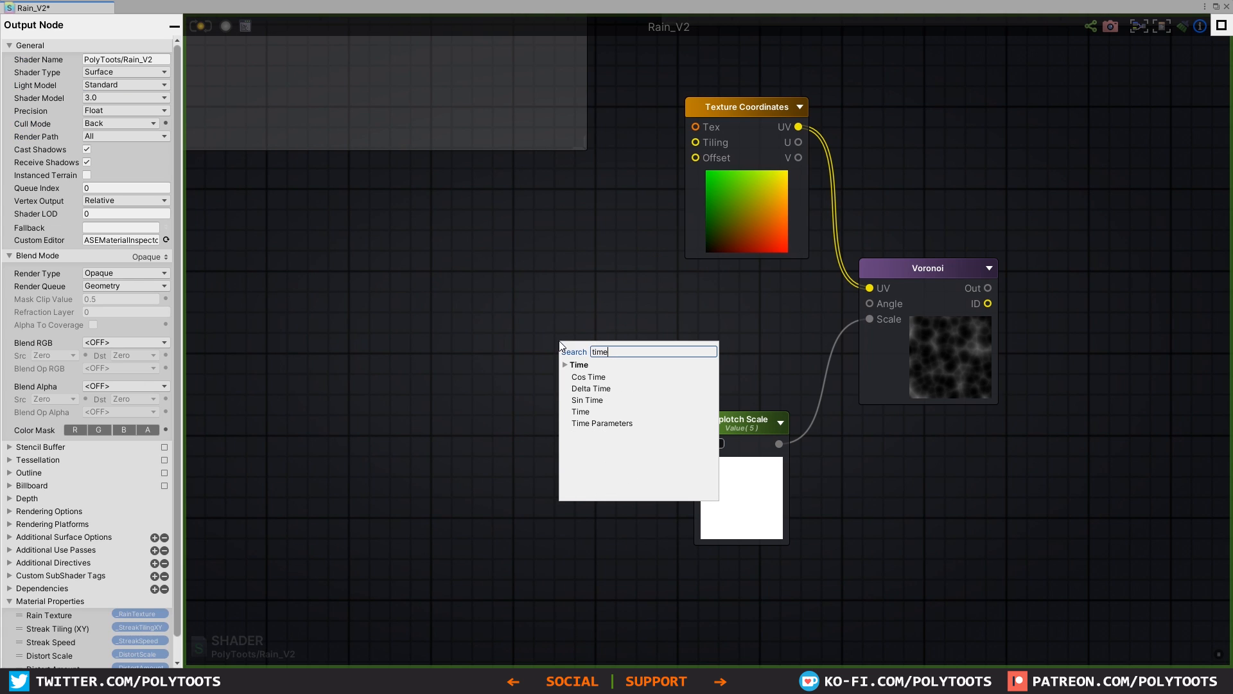
key(Return)
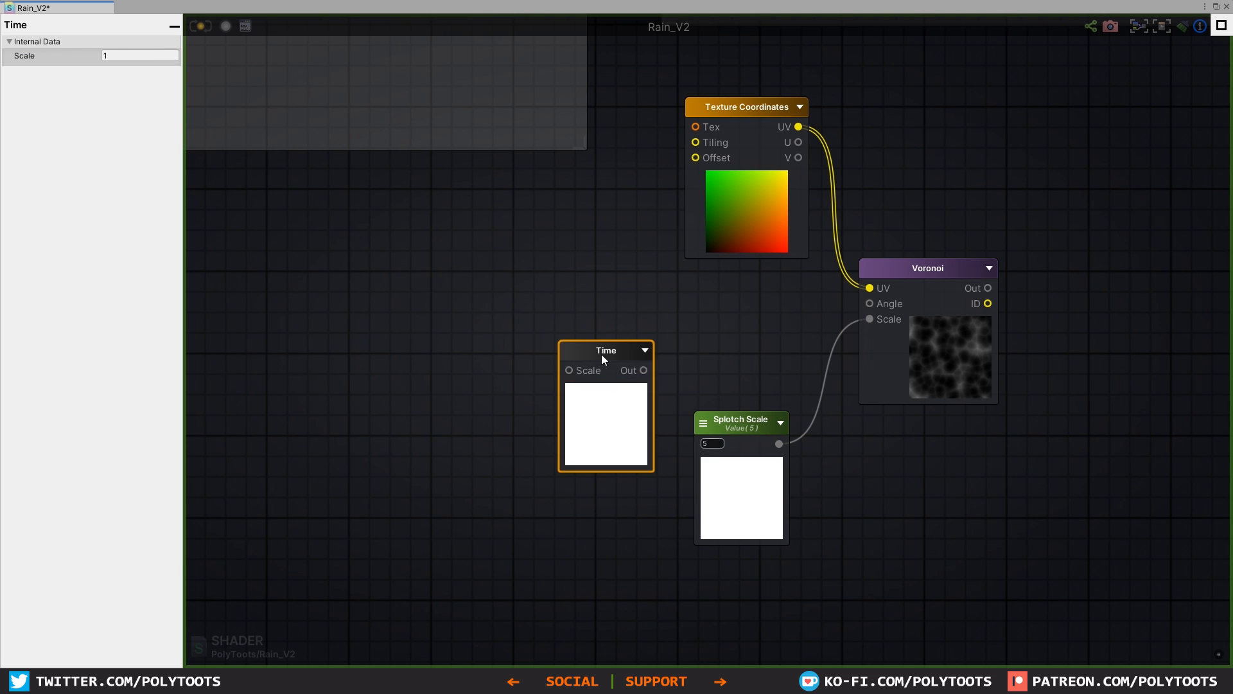
Step: Add a Time node and a Multiply node ahead of the Voronoi node and connect Time's output to Multiply A
click(567, 263)
drag(602, 354, 574, 287)
click(568, 262)
Step: Add a Float node below the Time node, set its type to Property and name it Splotch Spasm
key(1)
click(436, 358)
click(98, 54)
click(104, 81)
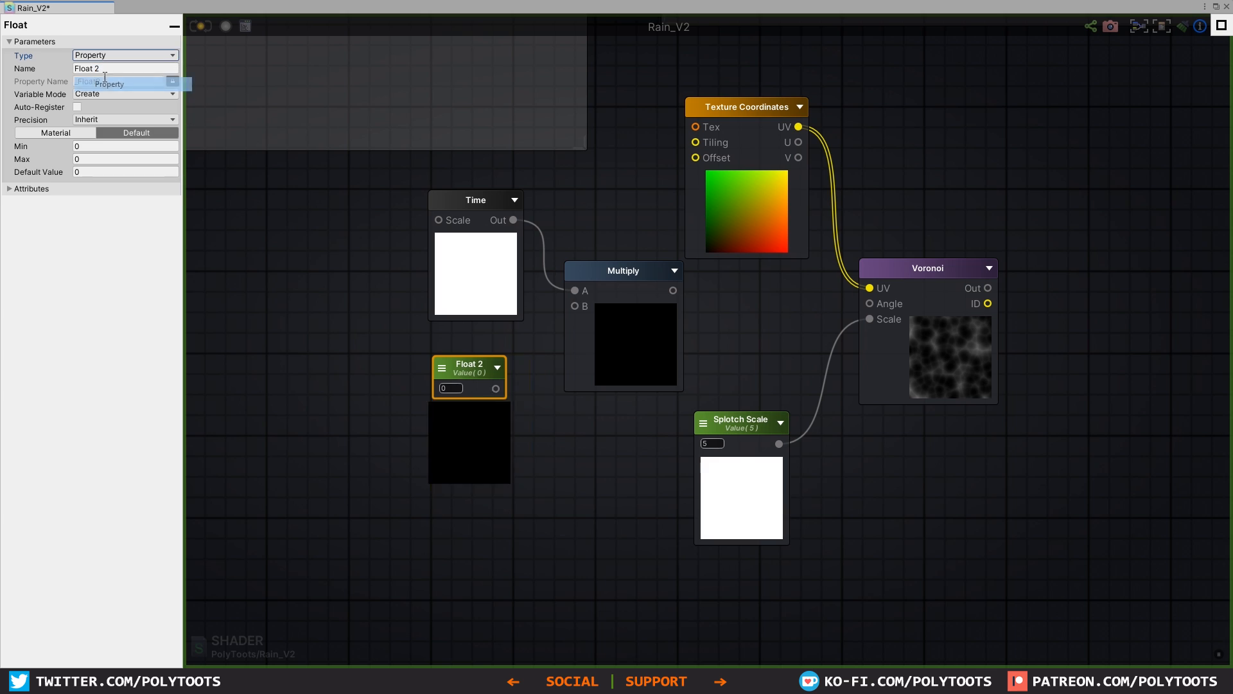
click(116, 69)
text(Splotch Spasm)
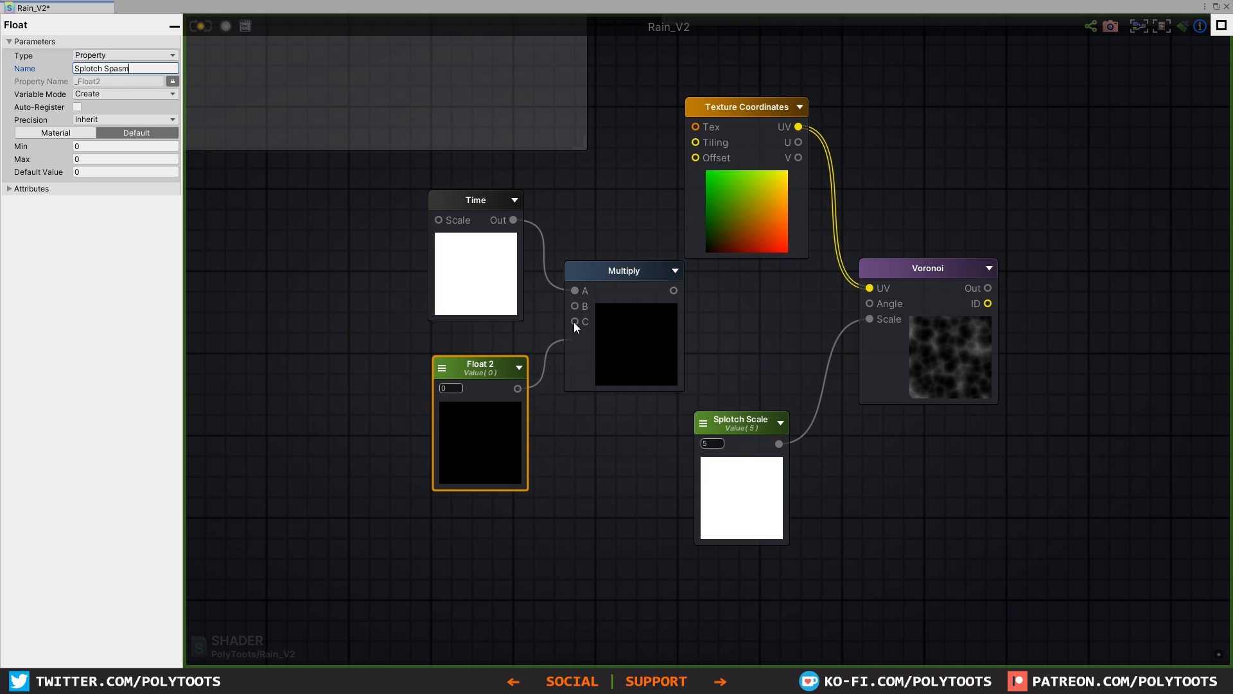
Step: Connect Splotch Spasm to Multiply B and the Multiply output to the Voronoi Angle input
drag(574, 321, 575, 306)
drag(673, 291, 867, 299)
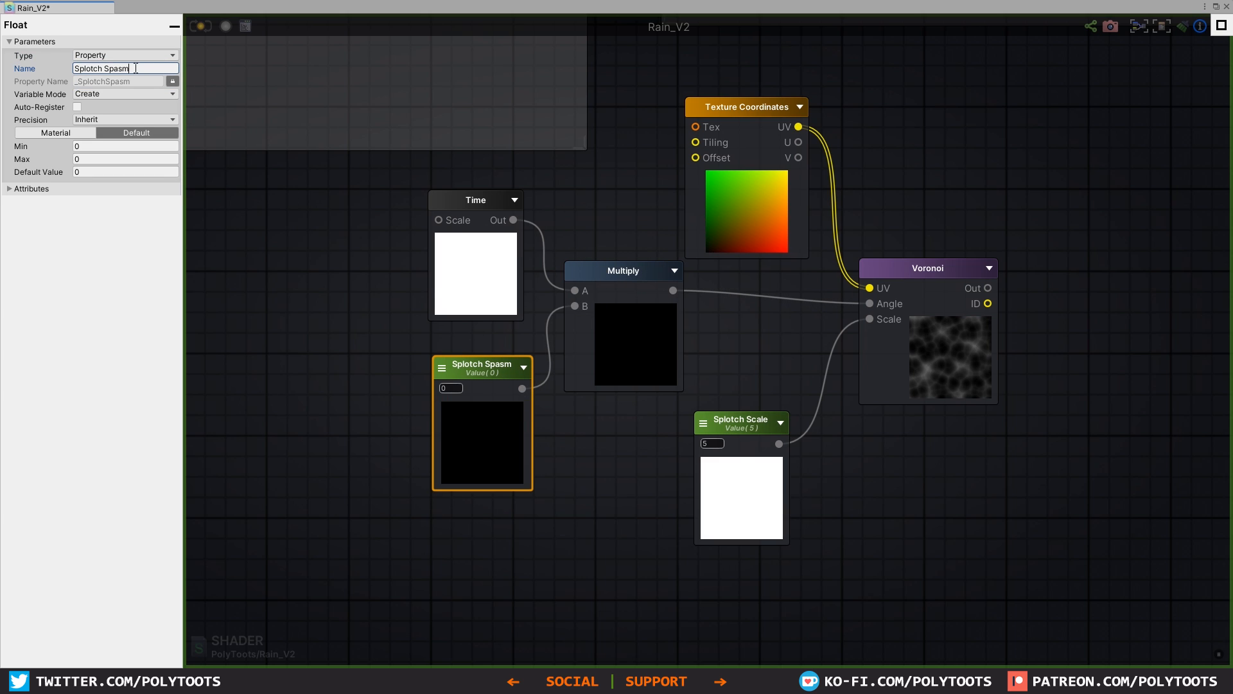
Step: Try Splotch Spasm values of 1 and 3, and set the value to 2
click(451, 388)
text(1)
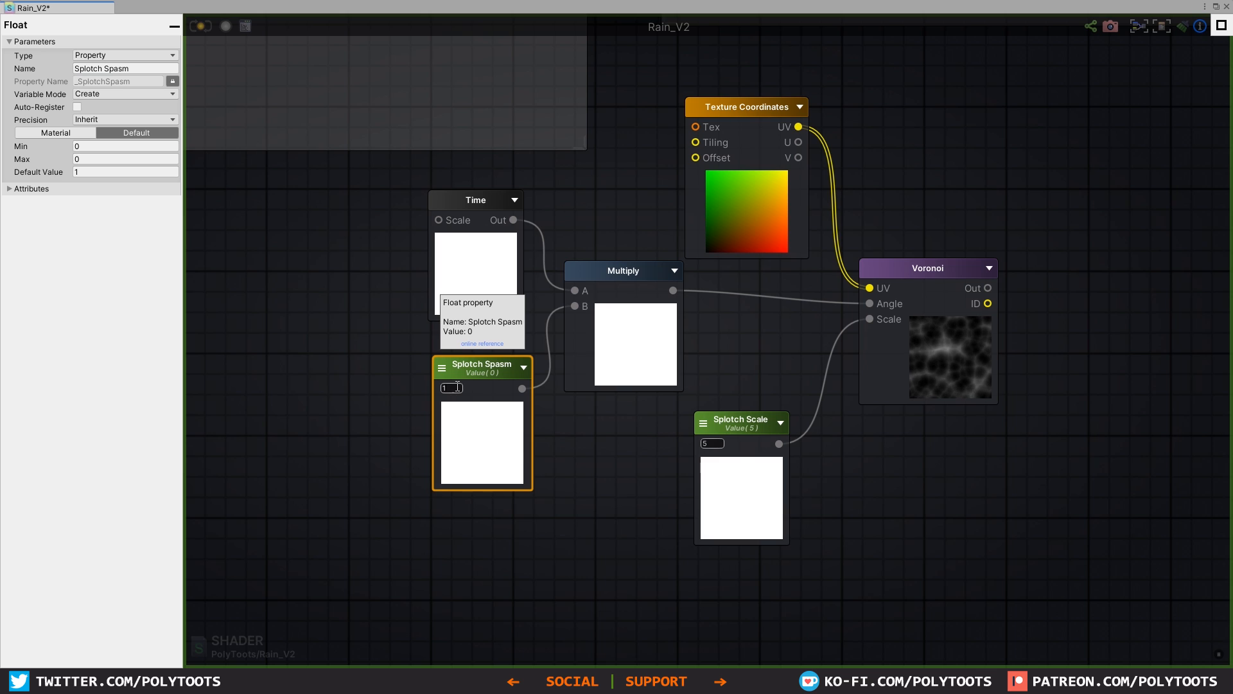
key(BackSpace)
text(3)
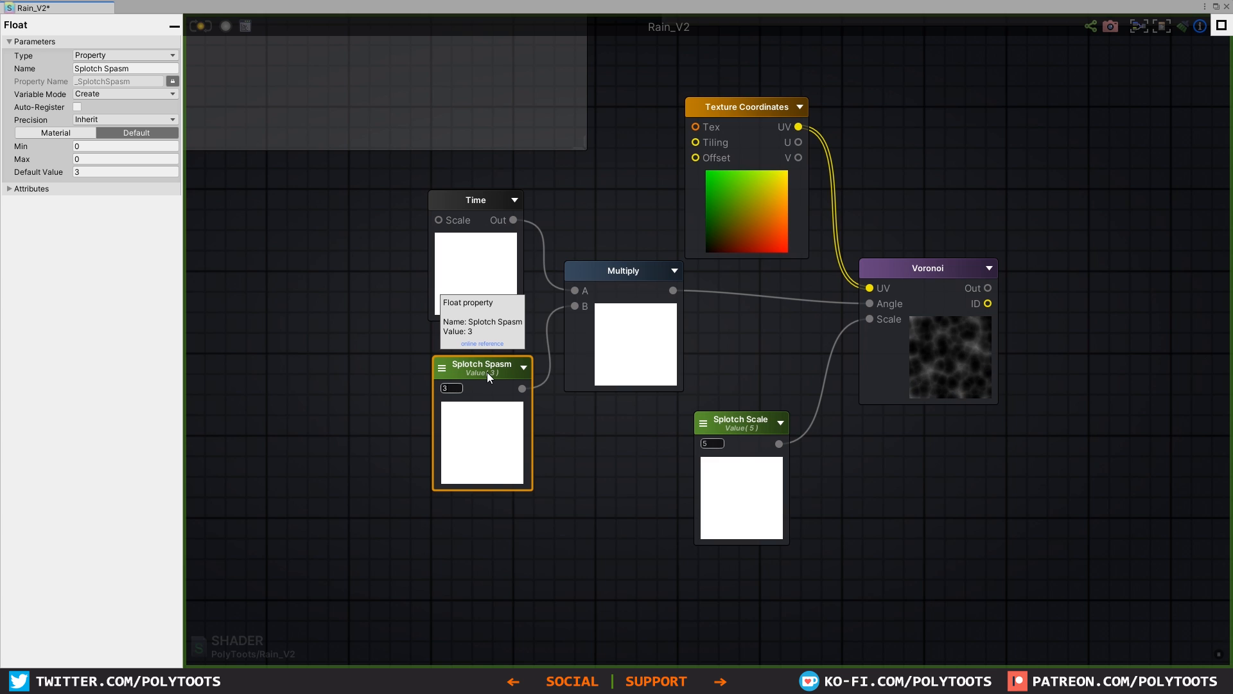
click(459, 388)
text(1)
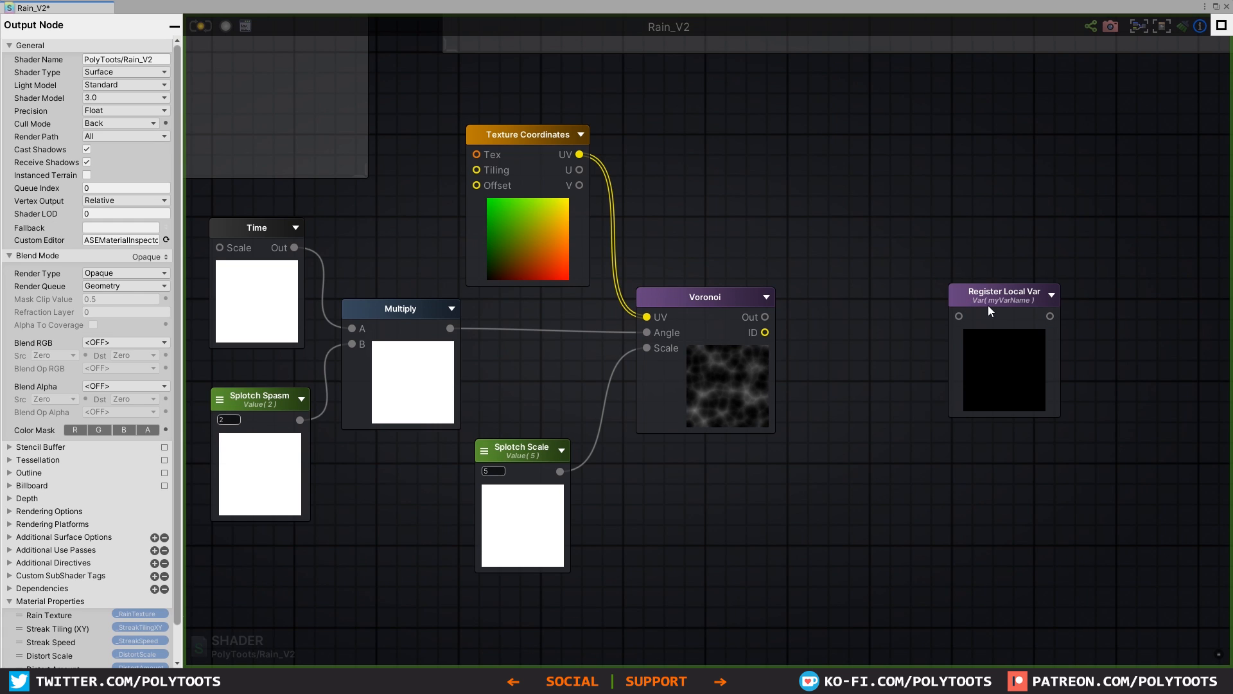
drag(988, 306, 957, 265)
drag(765, 332, 929, 274)
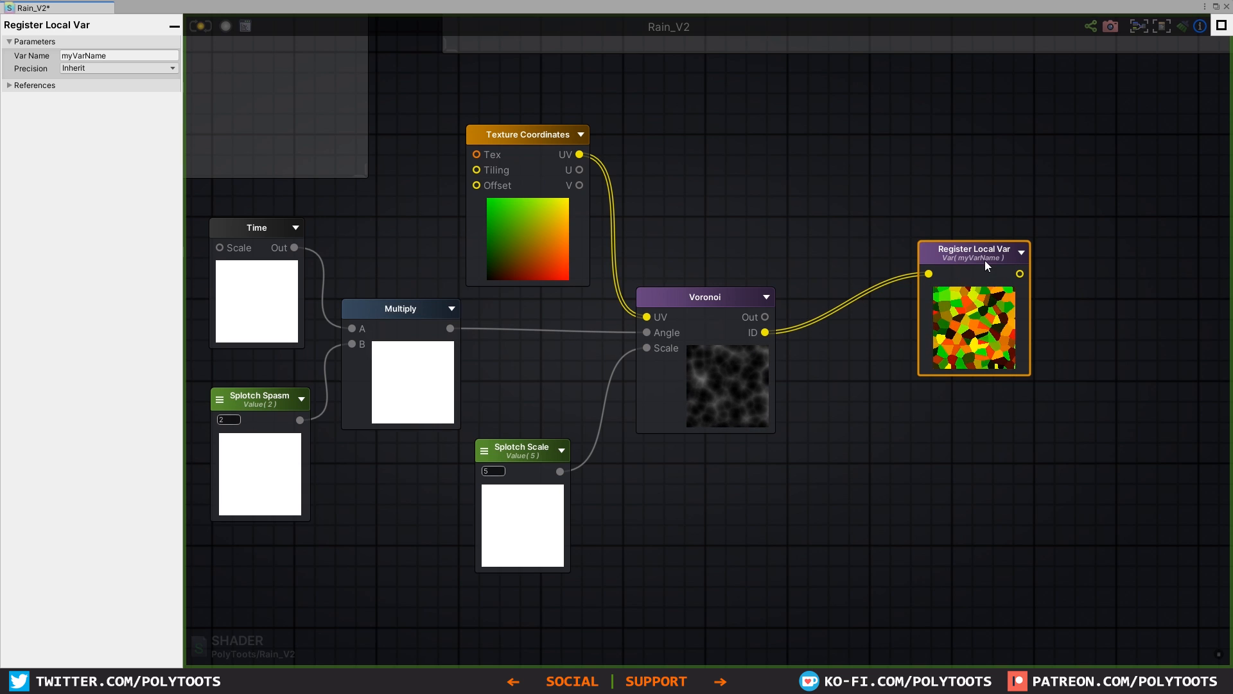
drag(984, 260, 978, 266)
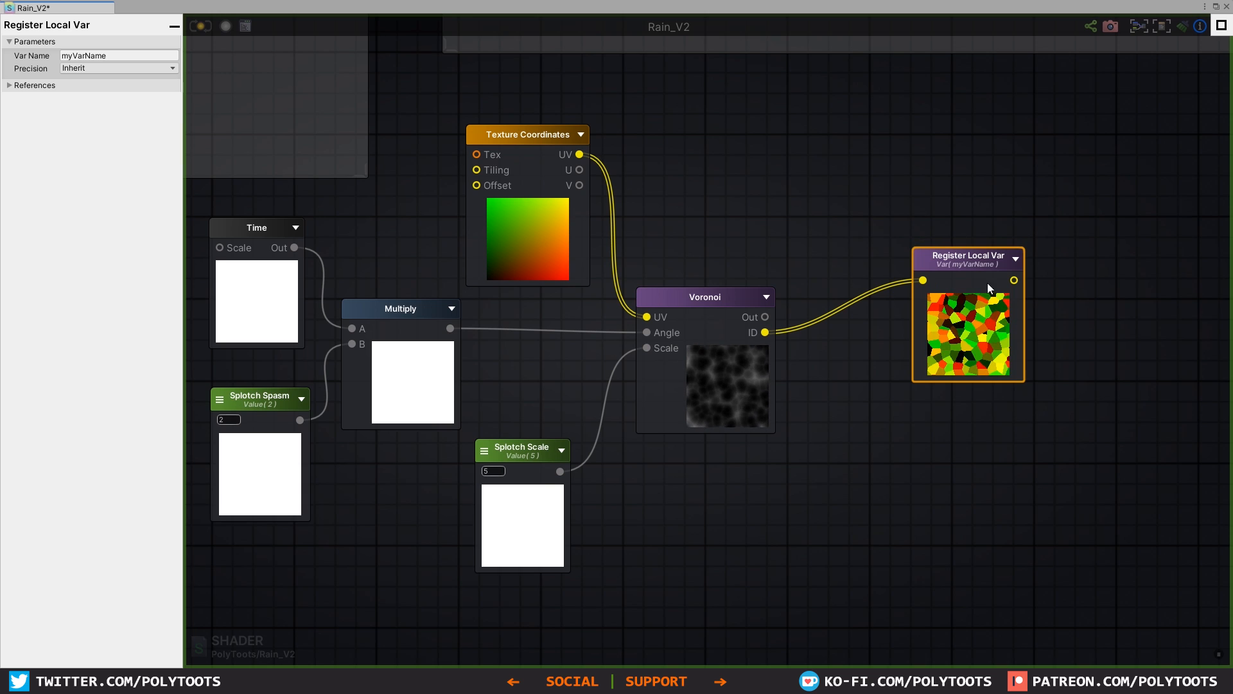
drag(977, 271, 977, 298)
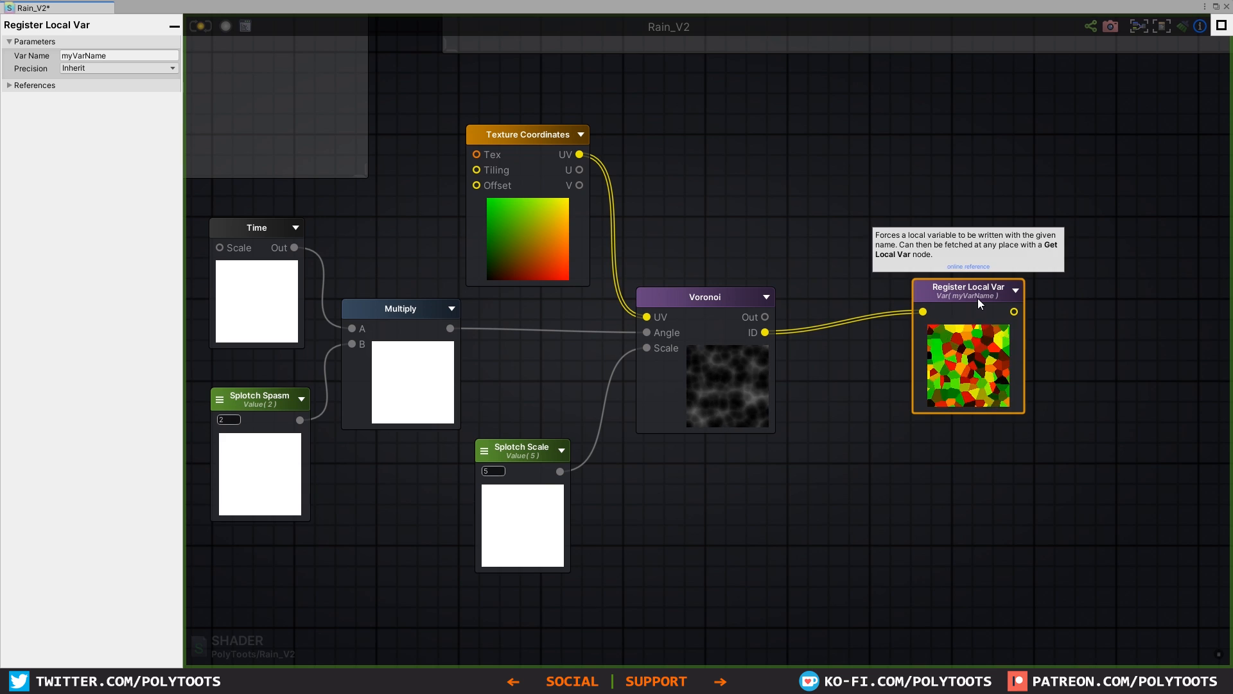
key(Delete)
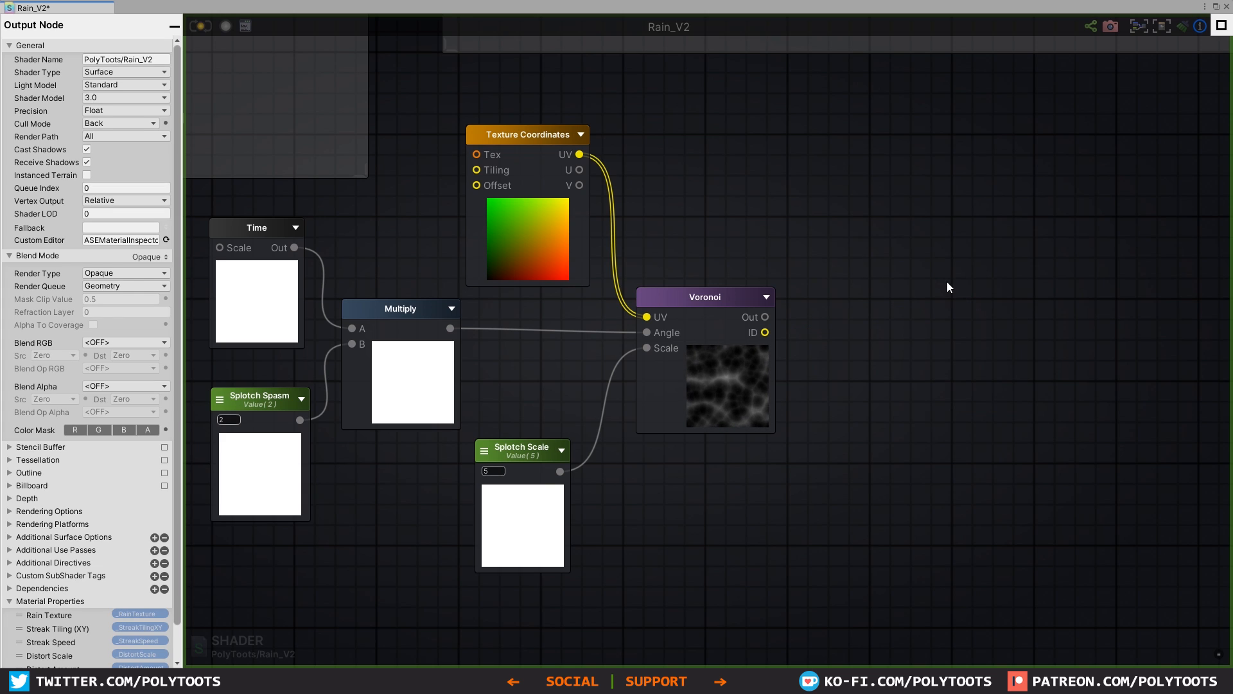
click(949, 286)
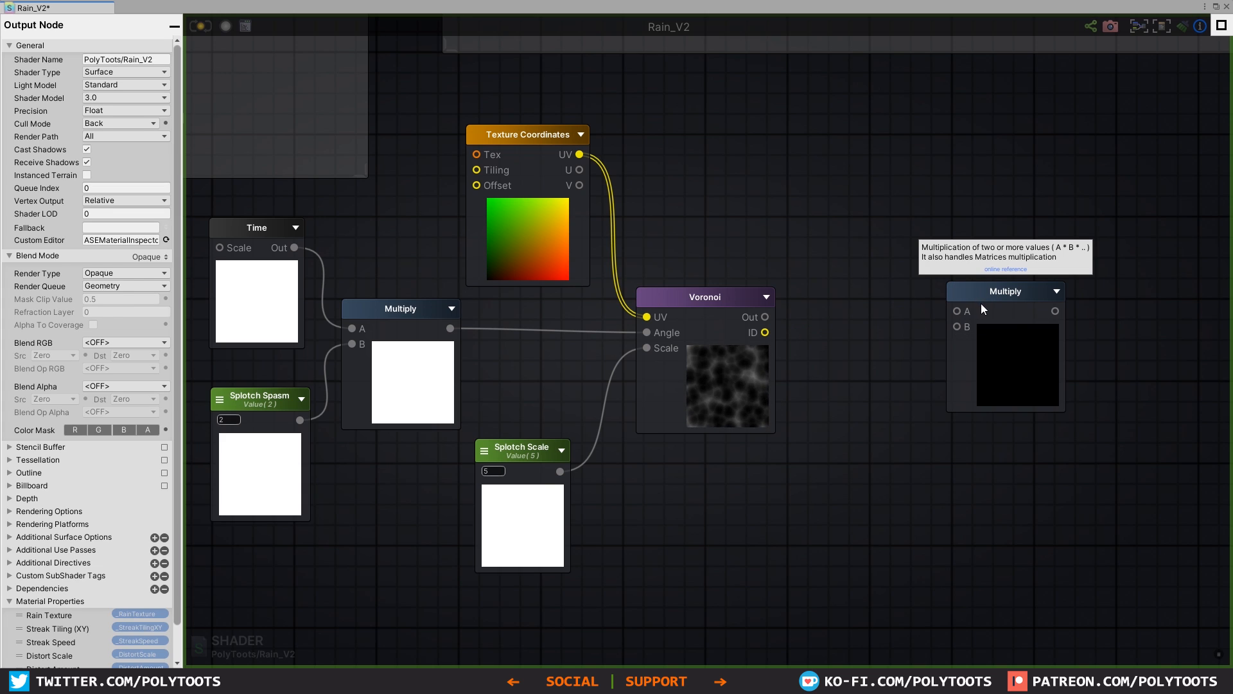
drag(995, 295, 989, 293)
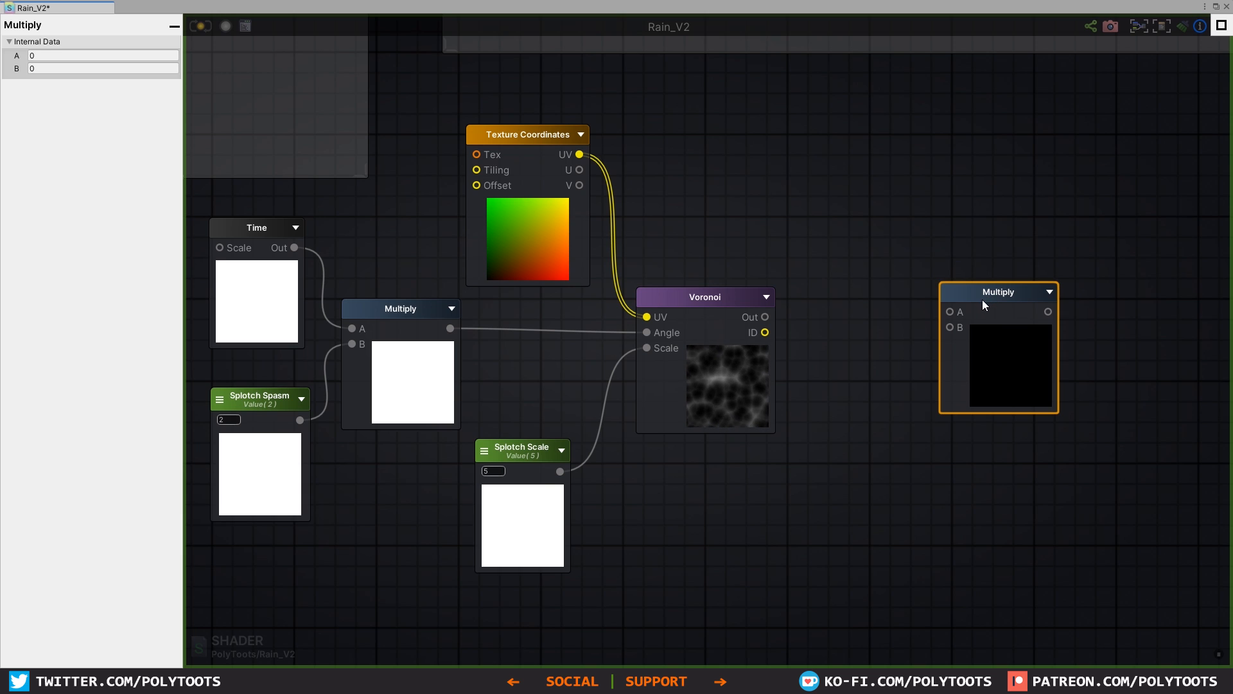
key(Delete)
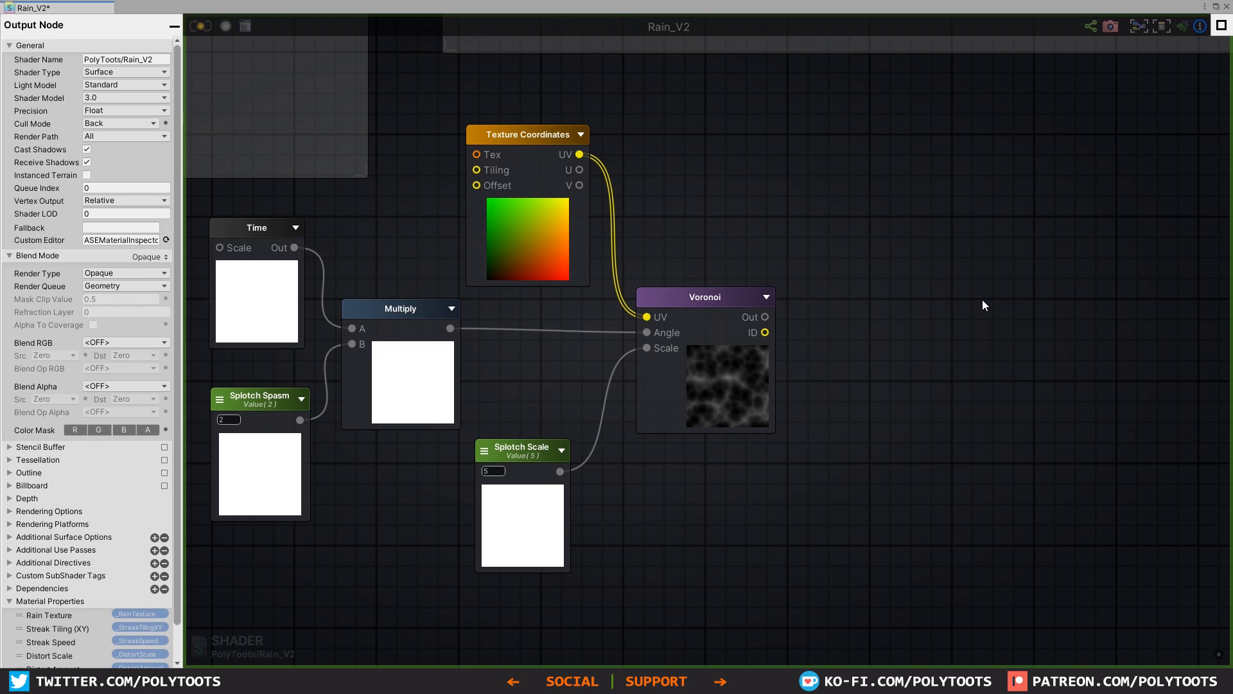
Step: Add a Step node above and beyond the Voronoi node and connect the Voronoi Out to its A input
right_click(931, 223)
text(ste)
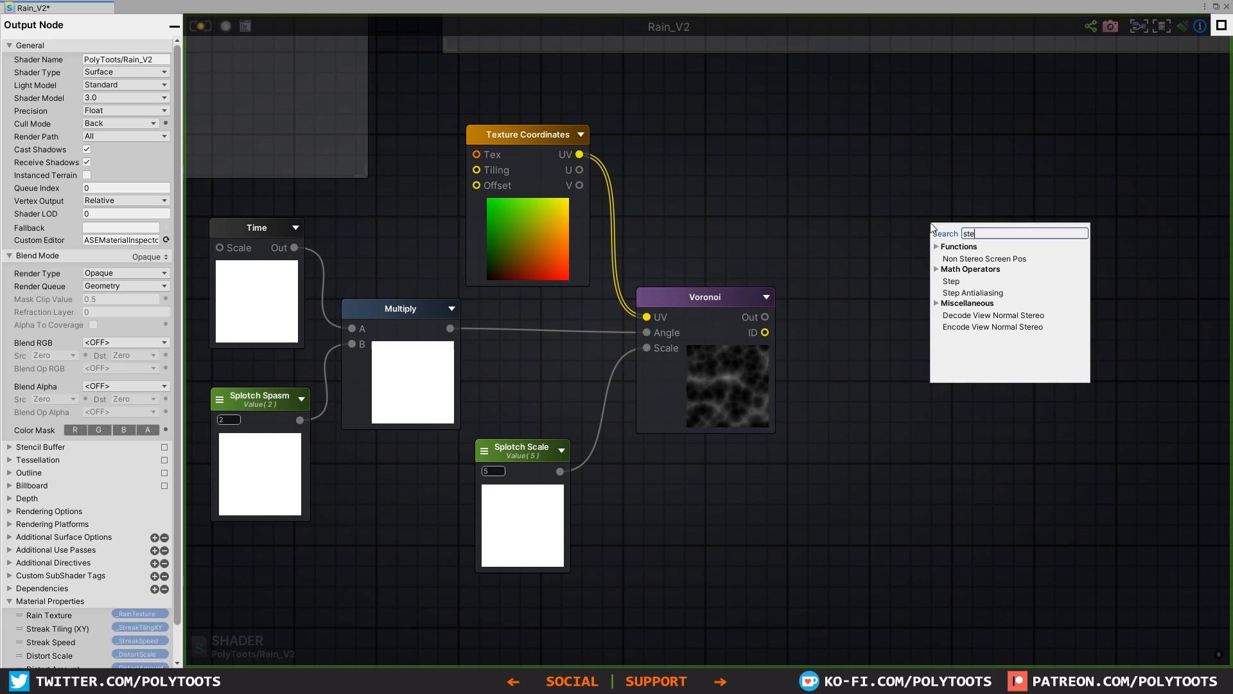
click(951, 280)
drag(970, 230, 897, 136)
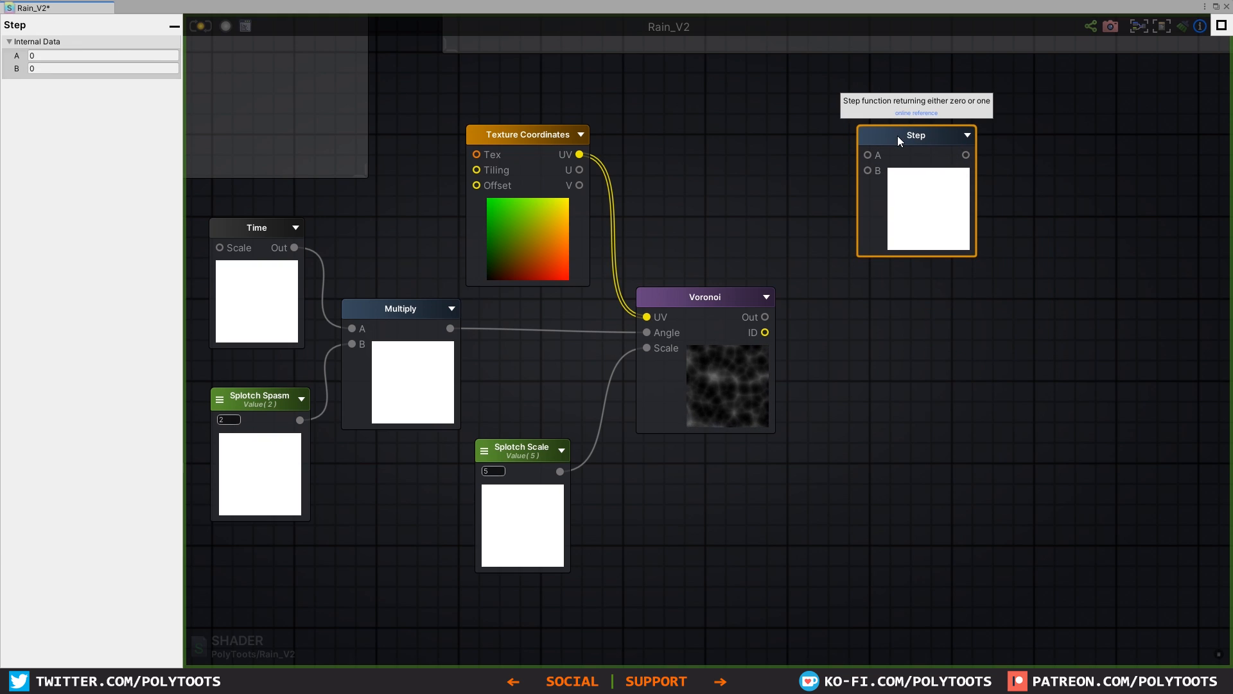
drag(765, 317, 908, 124)
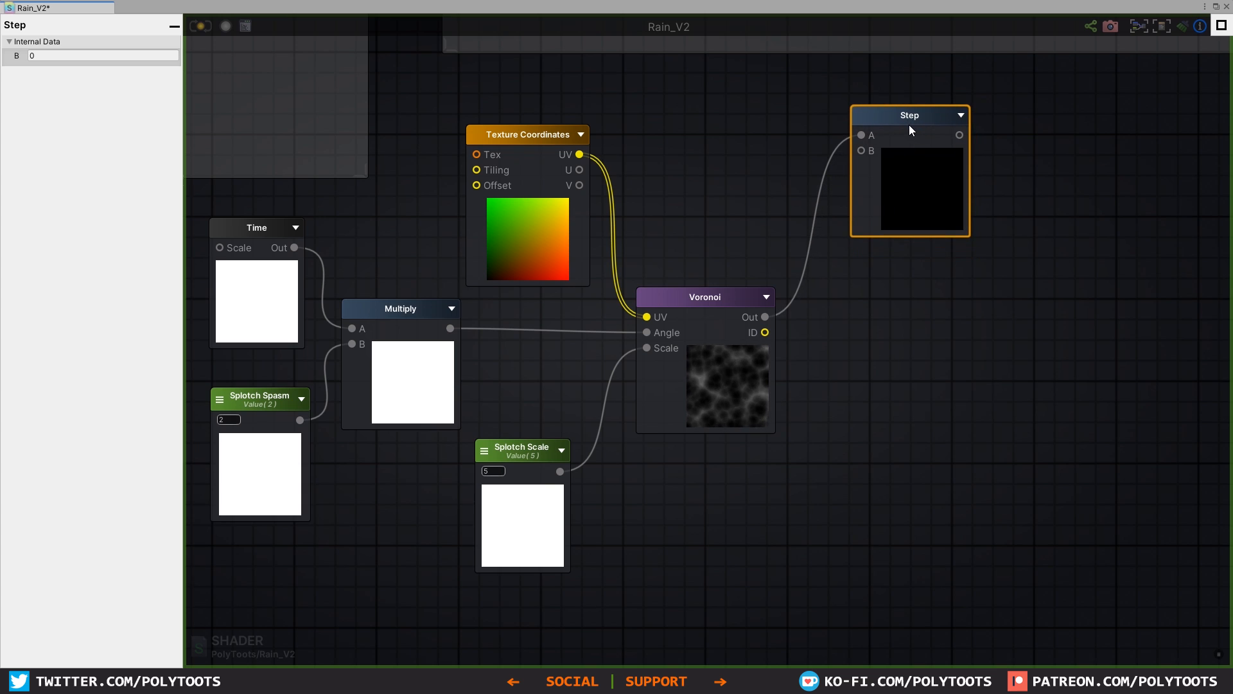
Step: Set the Step node's B value to 0.1 and move the node slightly higher
click(127, 54)
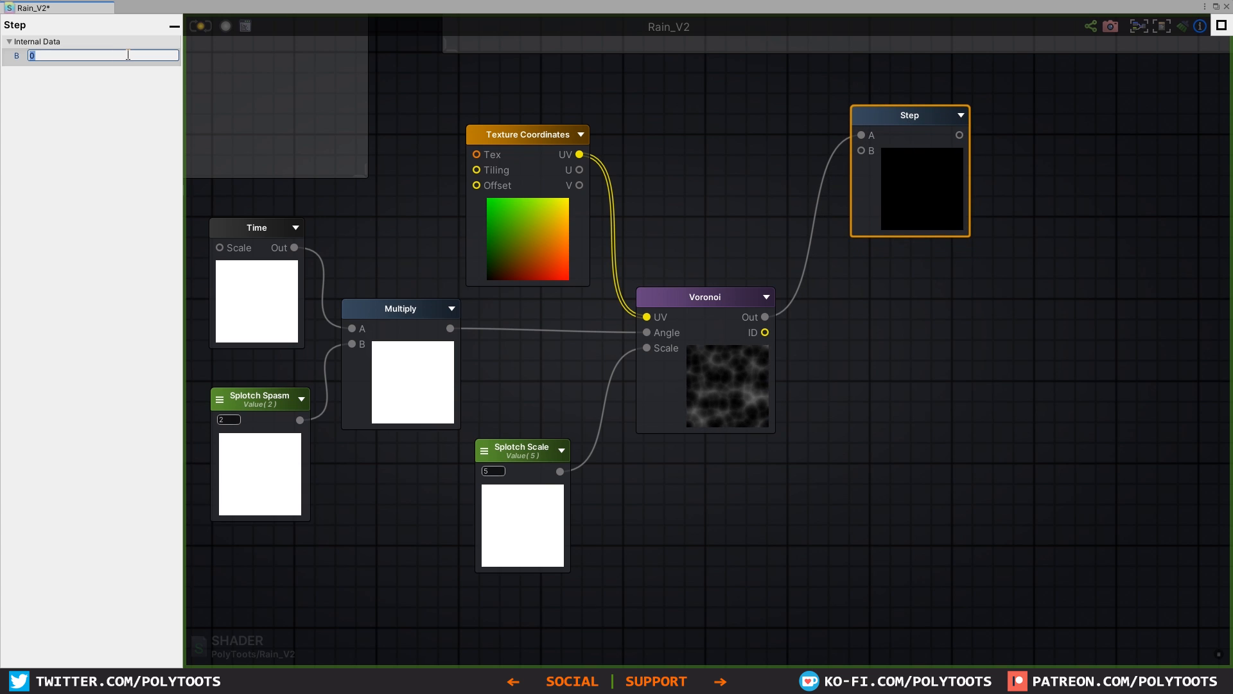
text(0.1)
key(Return)
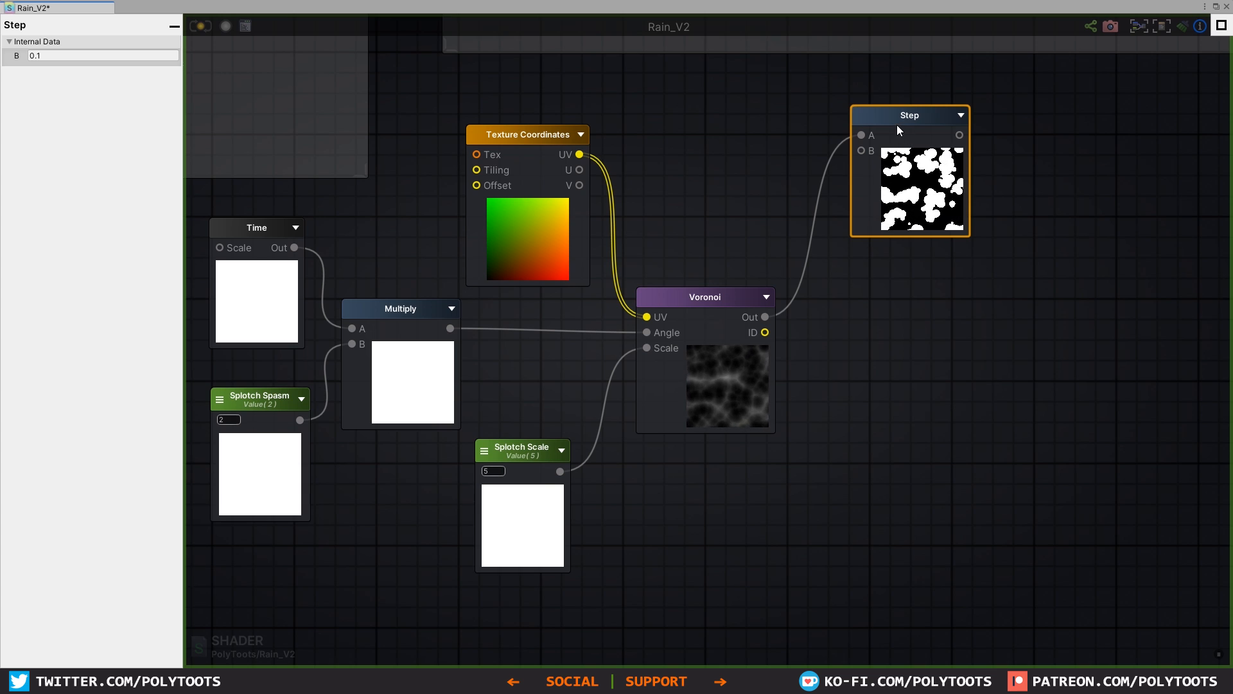
drag(897, 125, 875, 118)
Step: Add a second Step node below the first, connect the Voronoi Out to its A input and set its B value to 0.02
drag(768, 259, 907, 400)
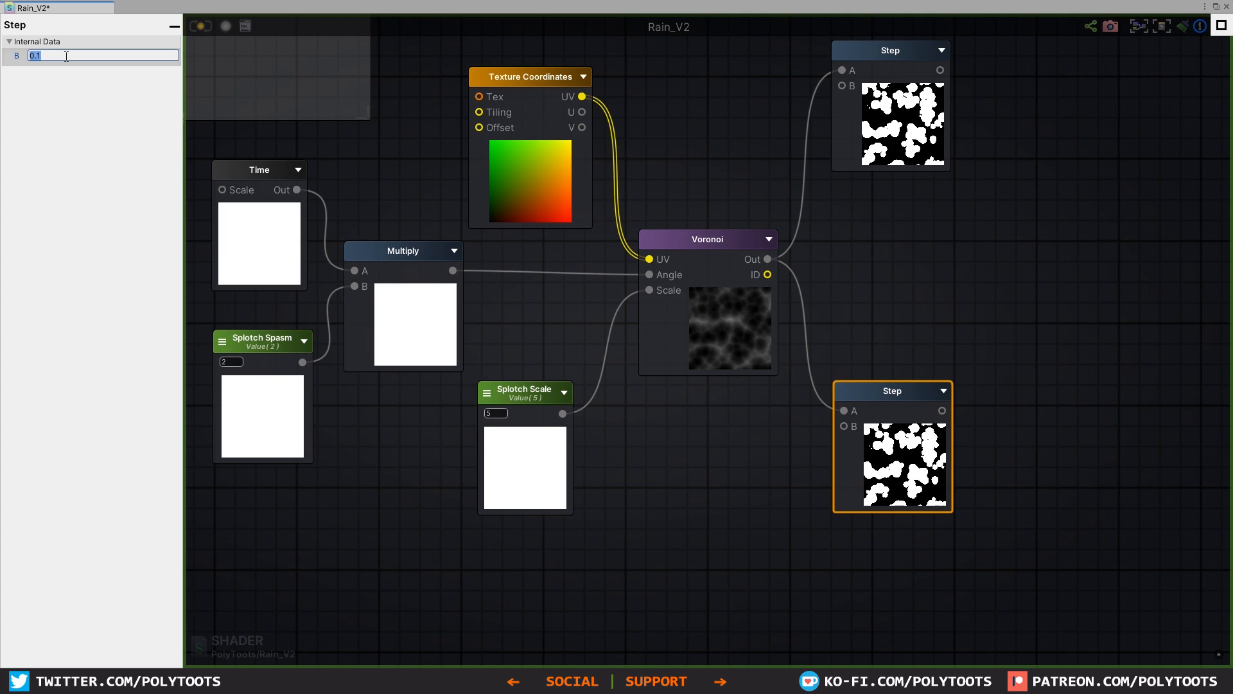
click(66, 56)
text(.0)
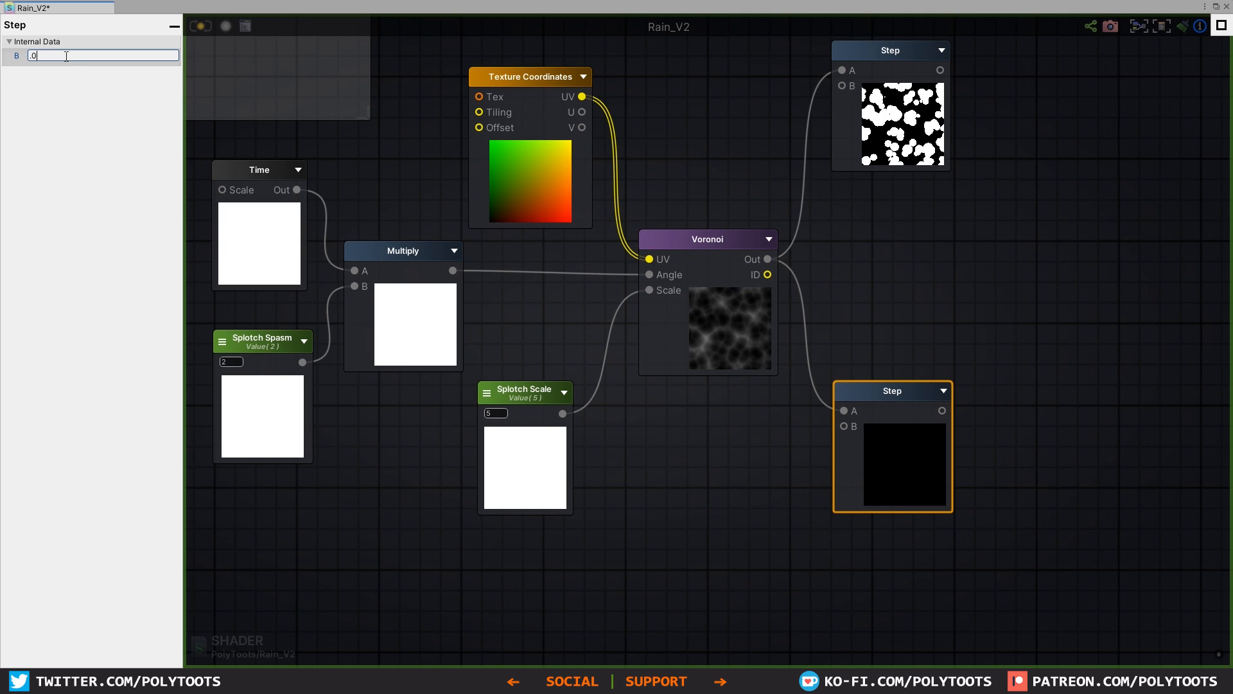
text(2)
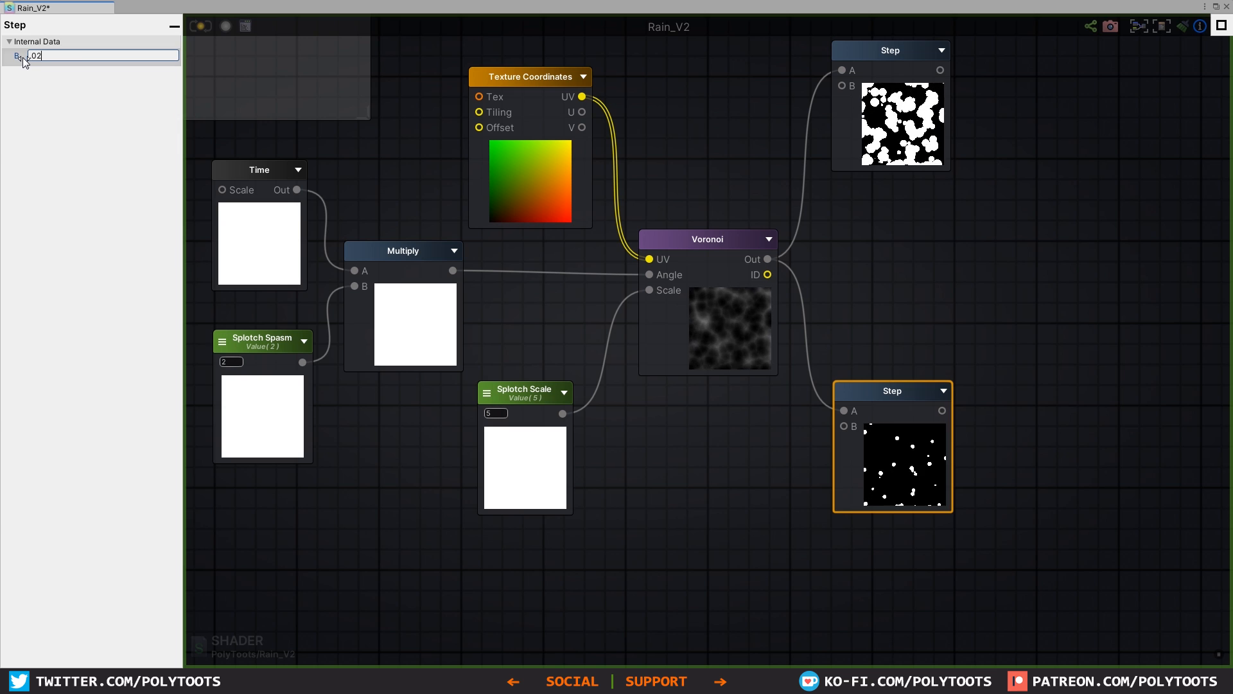
Step: Rearrange the two Step nodes so one sits above and the other below the level of the Voronoi node
drag(900, 403, 897, 406)
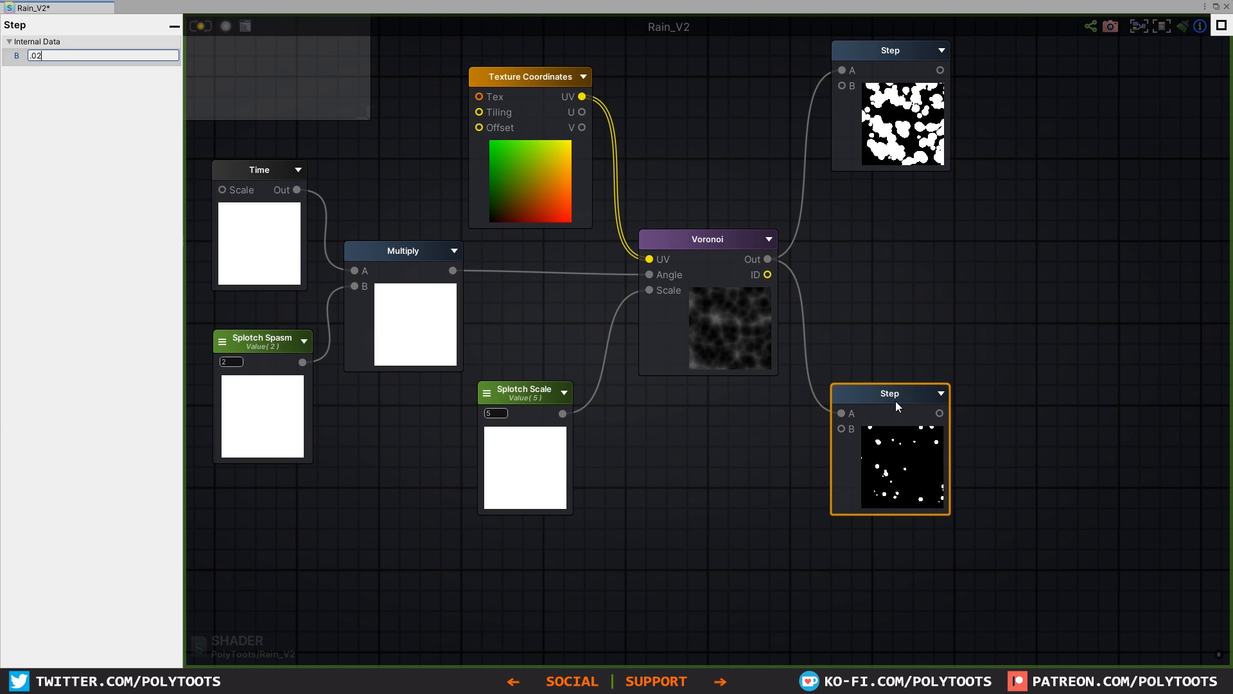
drag(893, 50, 886, 86)
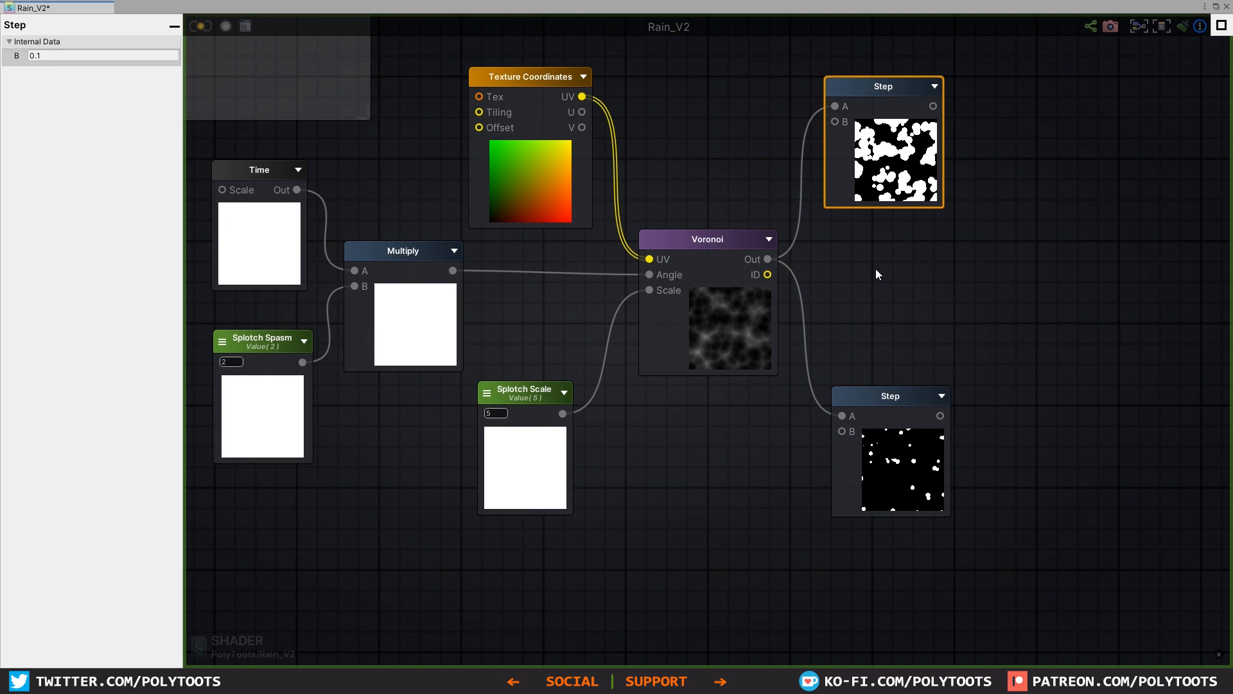
middle_drag(917, 300, 829, 327)
drag(794, 427, 791, 403)
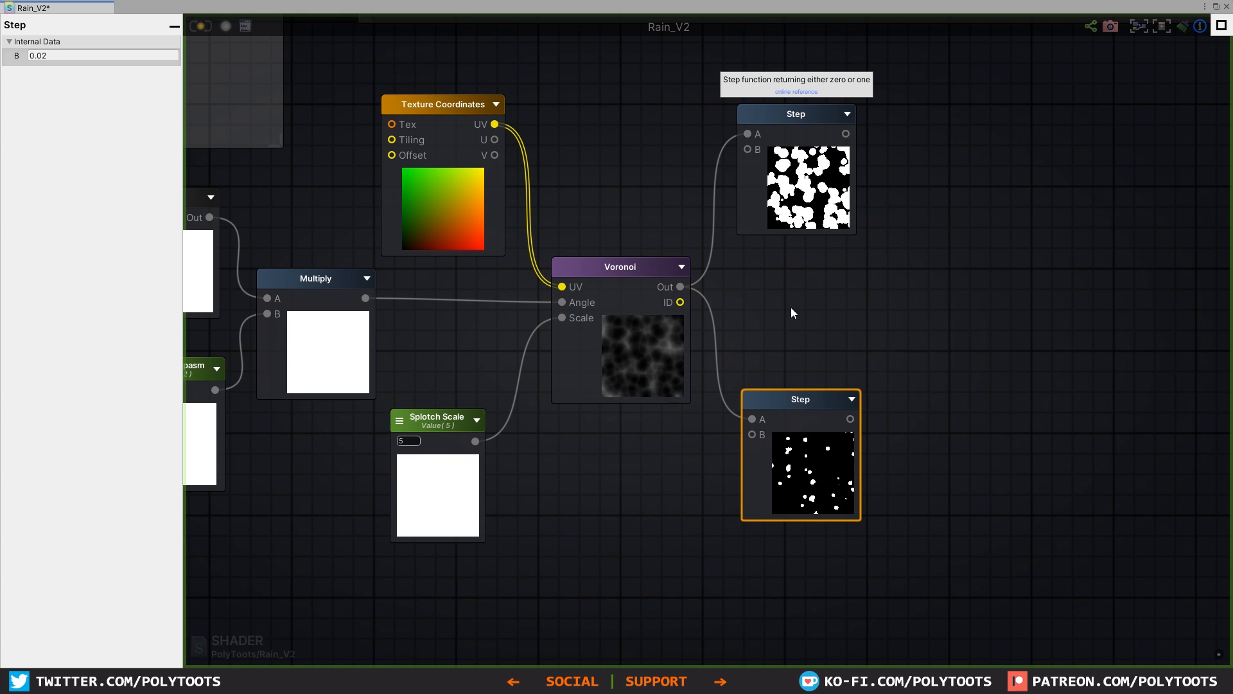
drag(817, 402, 816, 431)
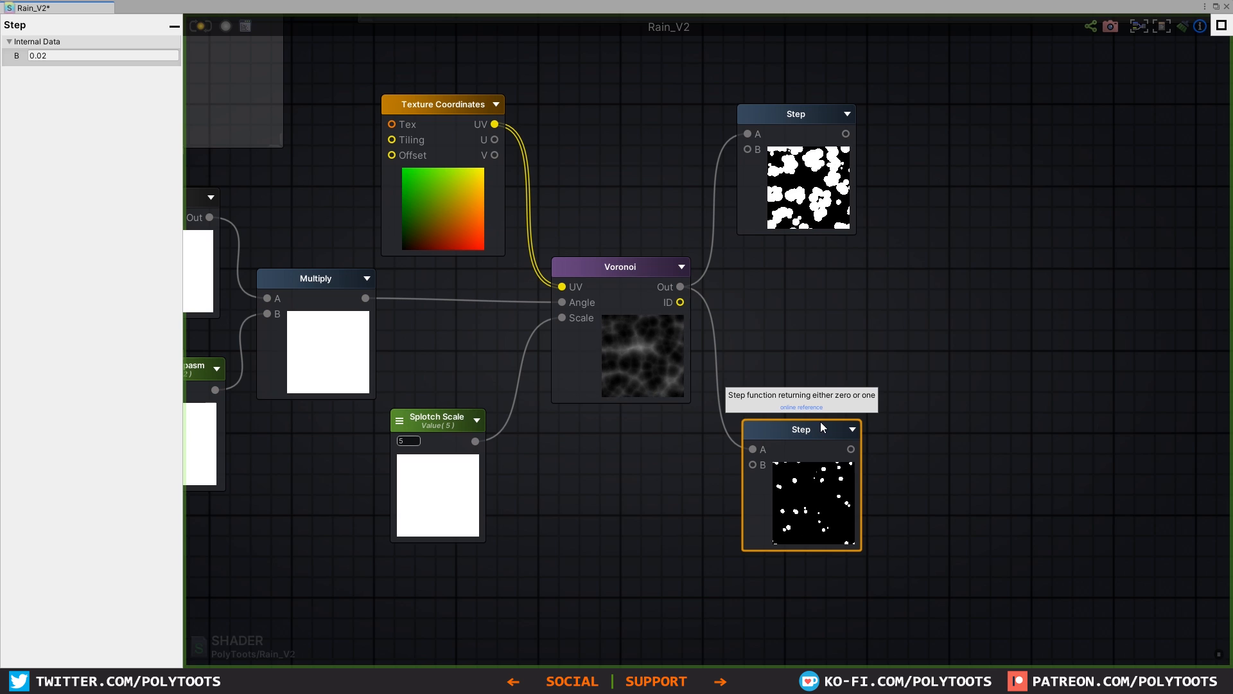
Step: Add a Multiply node combining the upper Step output with the Voronoi ID, and raise that Step node's B value
click(1016, 245)
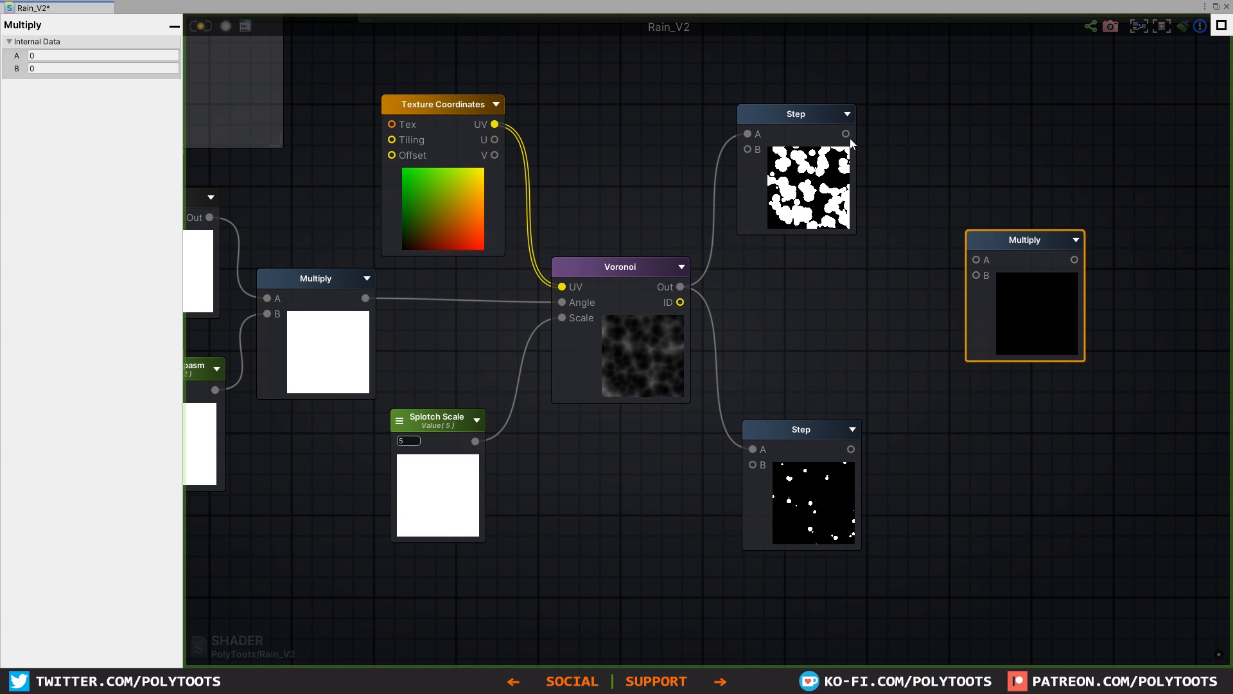
drag(849, 138, 996, 252)
drag(680, 302, 965, 323)
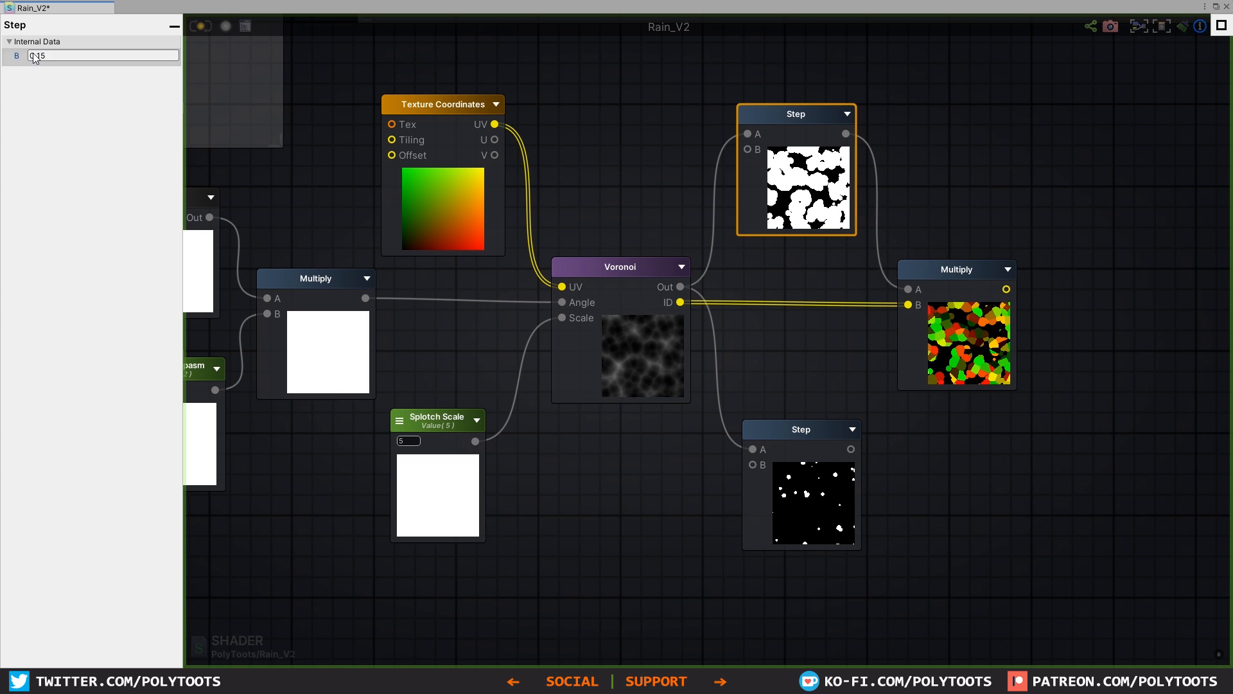
drag(34, 55, 30, 57)
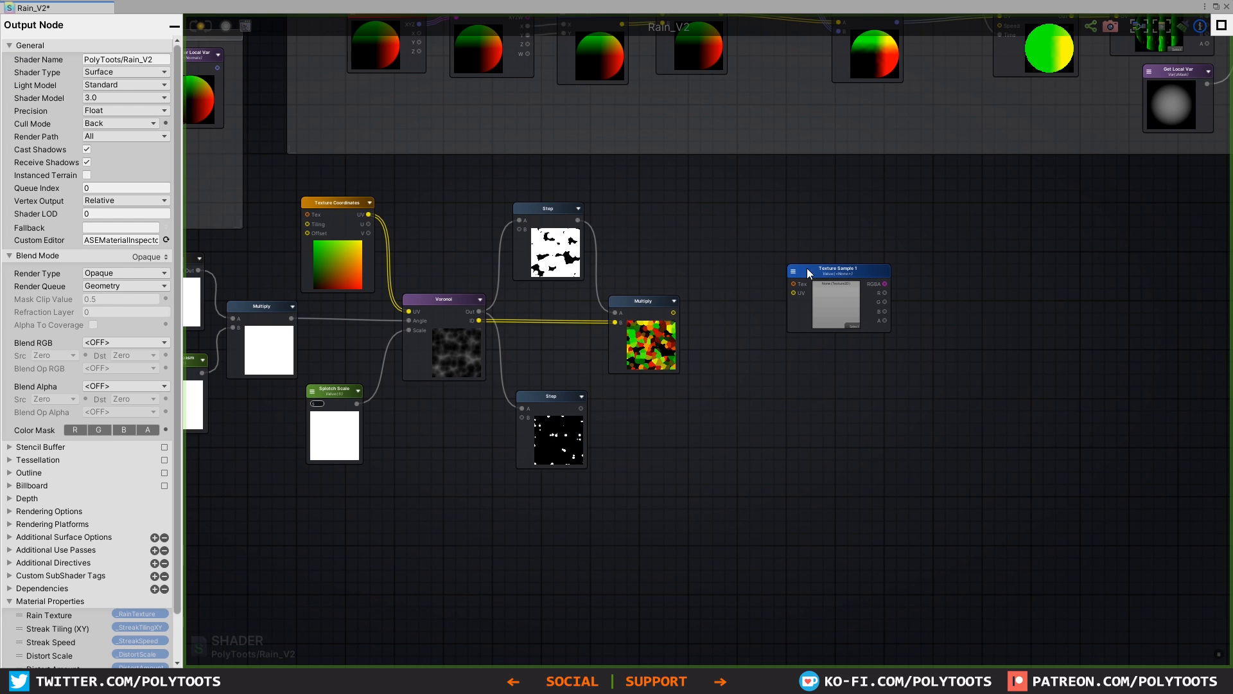
Step: Place the new Texture Sample node beyond the Multiply node, set its mode to Reference and its reference to _RainTexture
drag(808, 274, 777, 253)
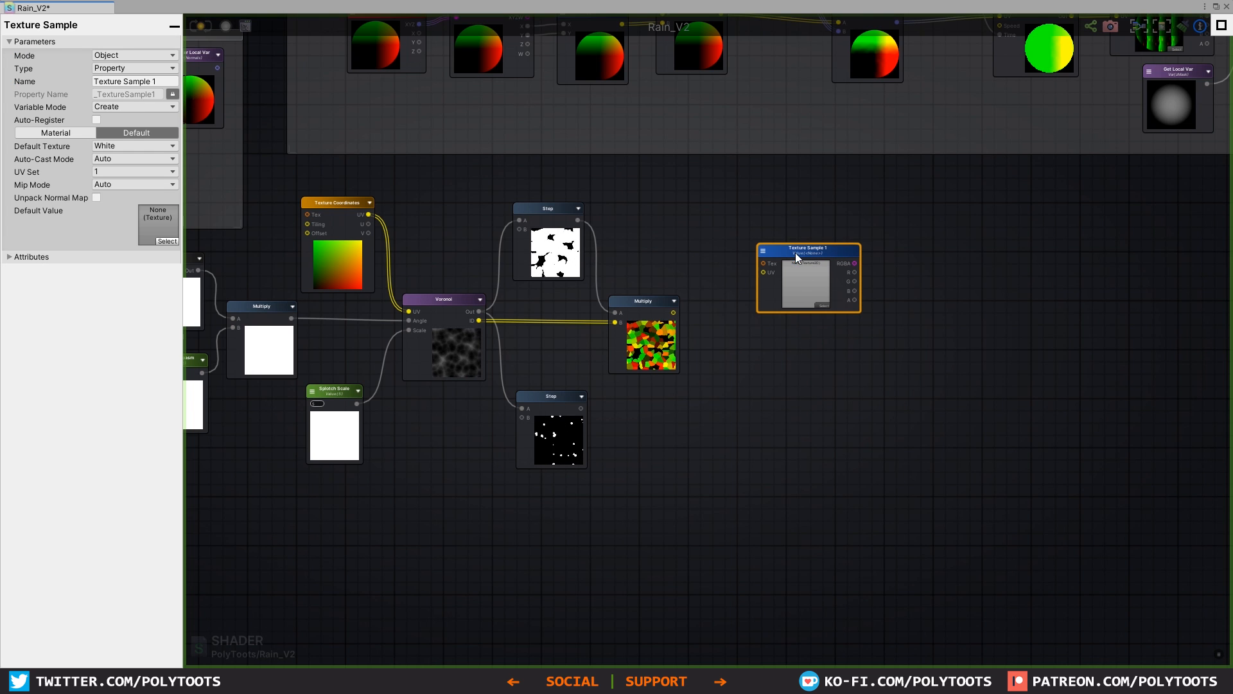
click(152, 67)
click(132, 53)
click(132, 54)
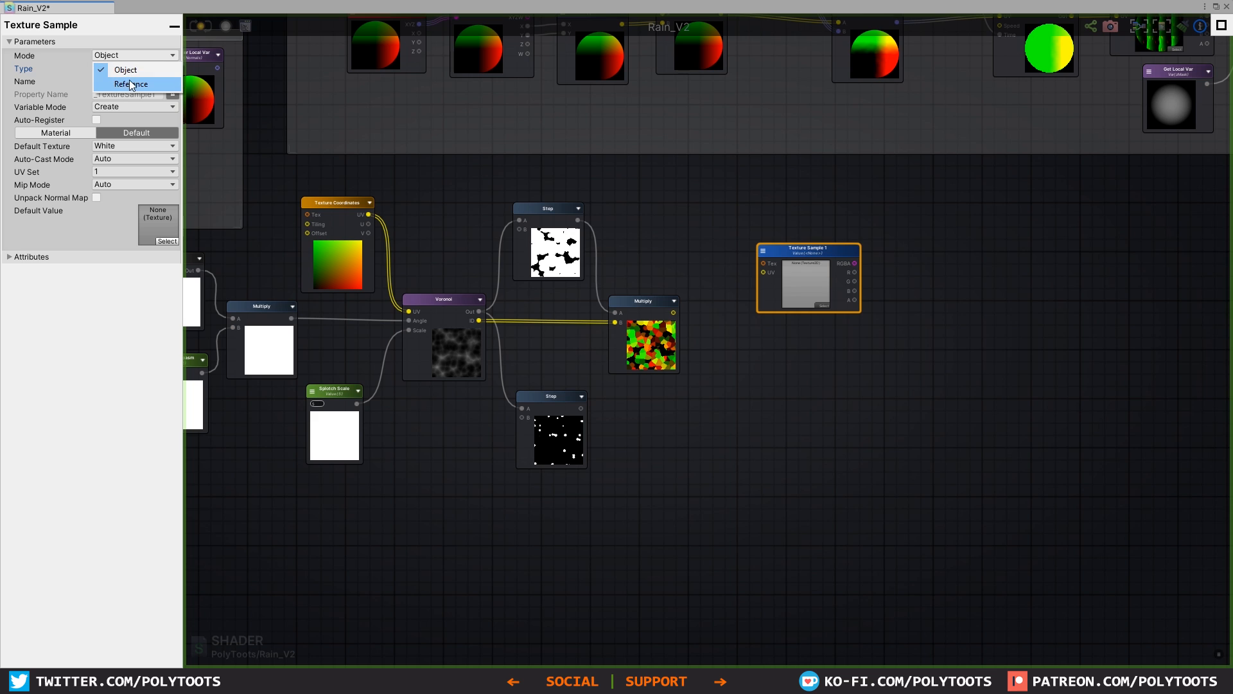
click(131, 84)
click(121, 68)
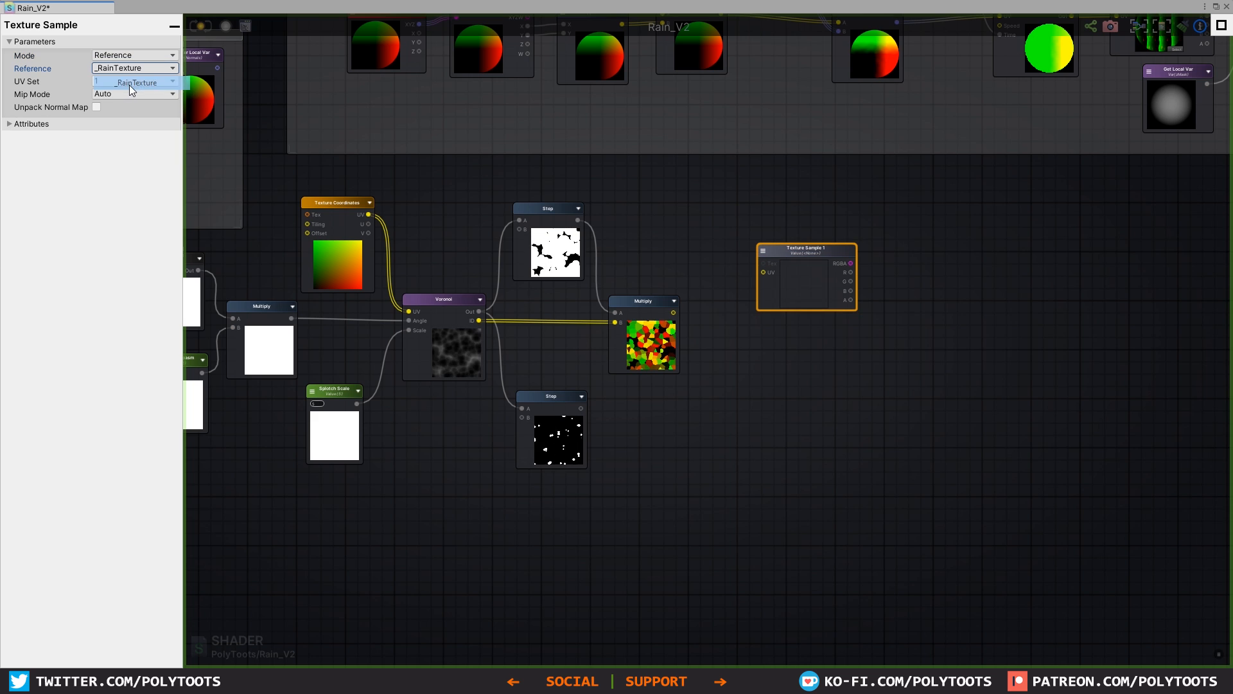
click(129, 85)
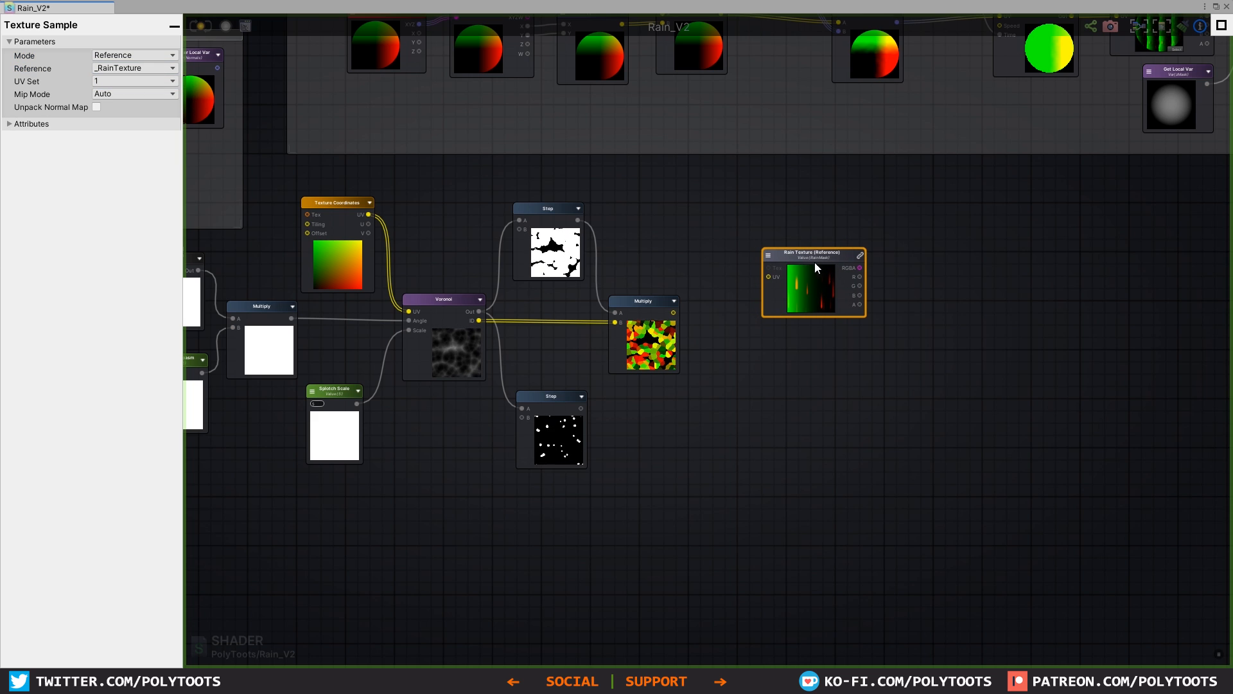
Step: Add a Panner node ahead of the Rain Texture reference and connect the splotch Multiply output to its UV input
scroll(814, 270, up, 2)
right_click(756, 260)
text(panner)
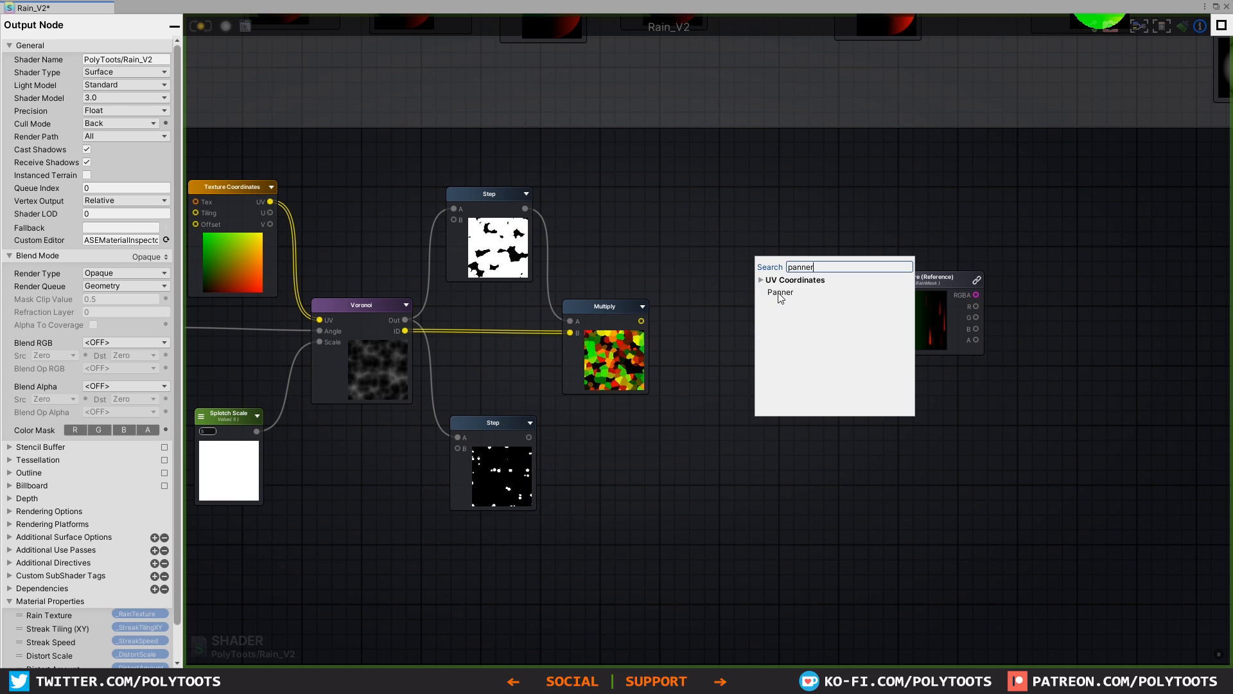
click(781, 293)
drag(801, 263, 757, 237)
drag(641, 320, 770, 254)
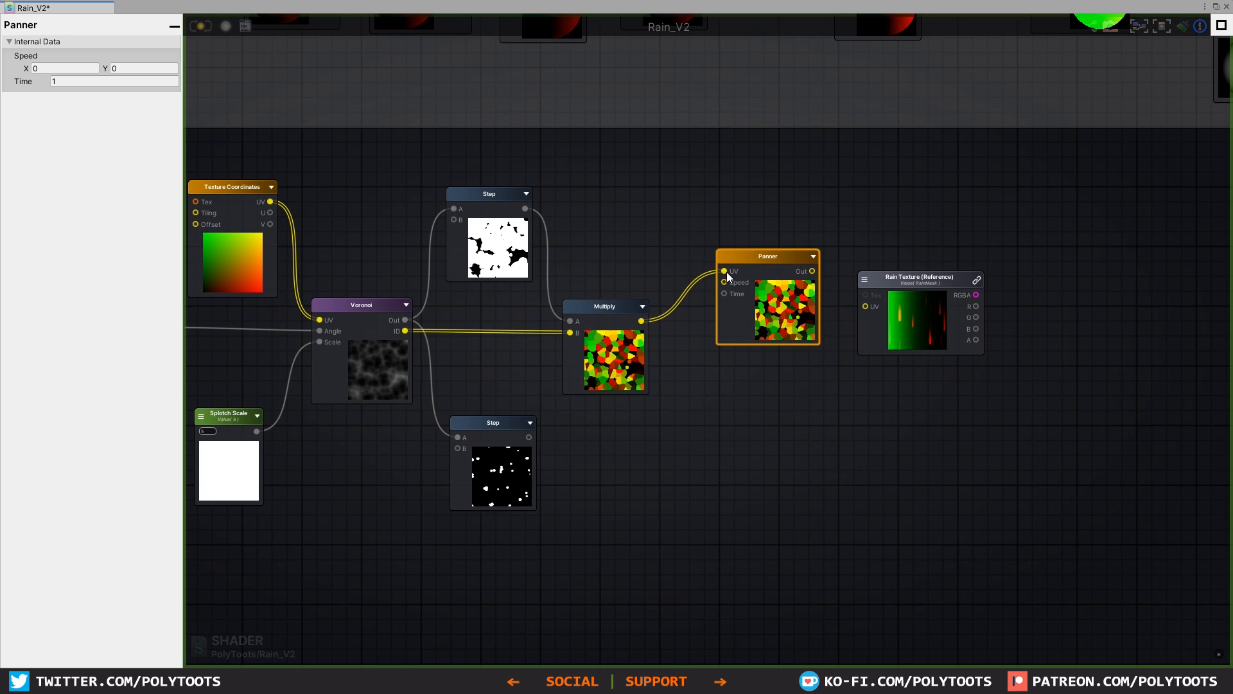
Step: Add a Float node above the splotch Multiply node with default value 1, make it a property, and name it Splotch Speed
key(1)
click(607, 189)
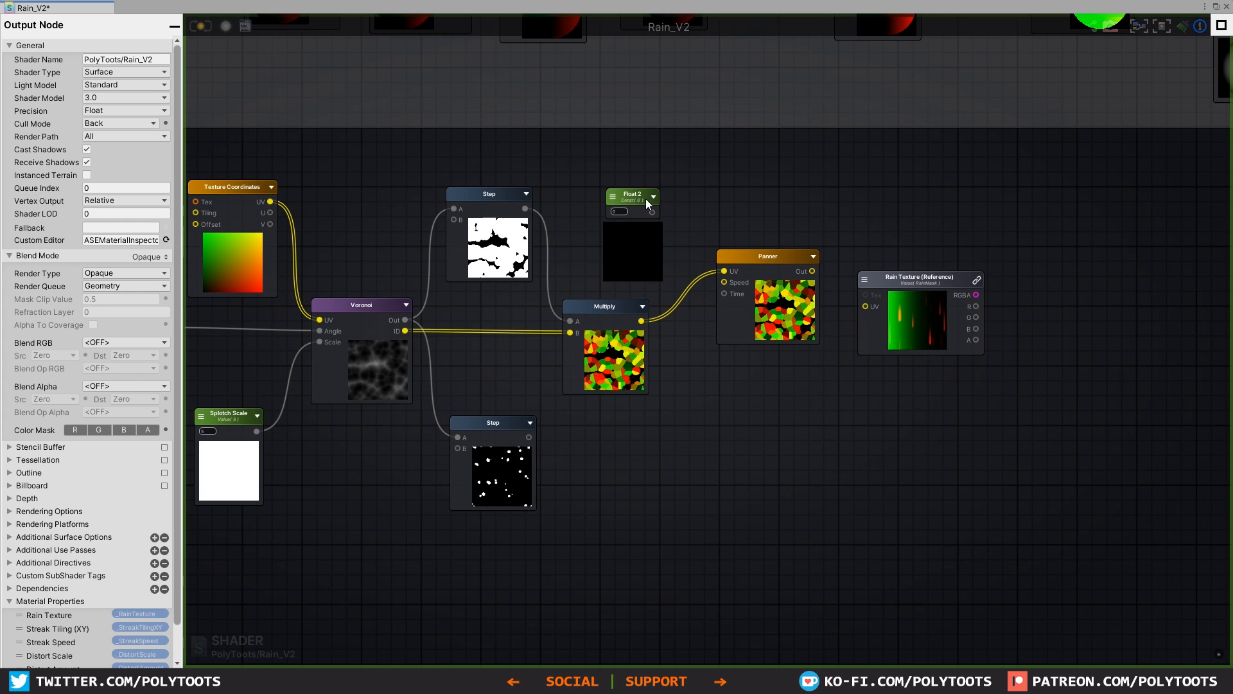
drag(646, 199, 615, 188)
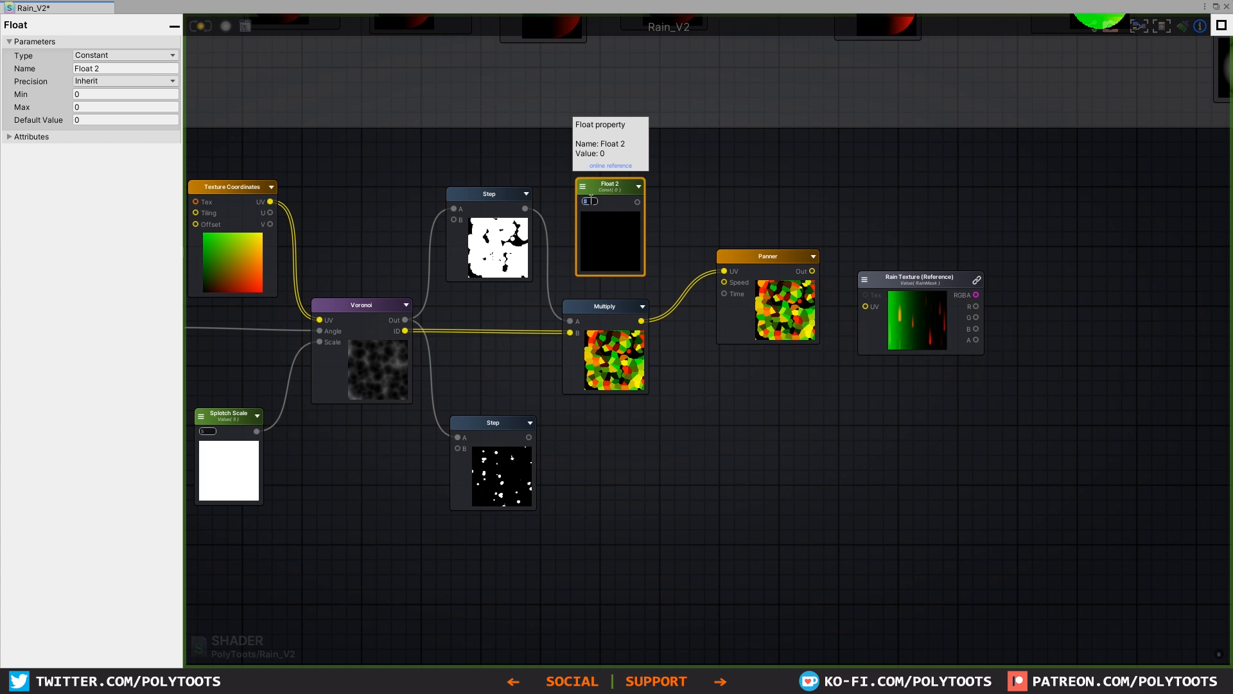
text(1)
click(132, 66)
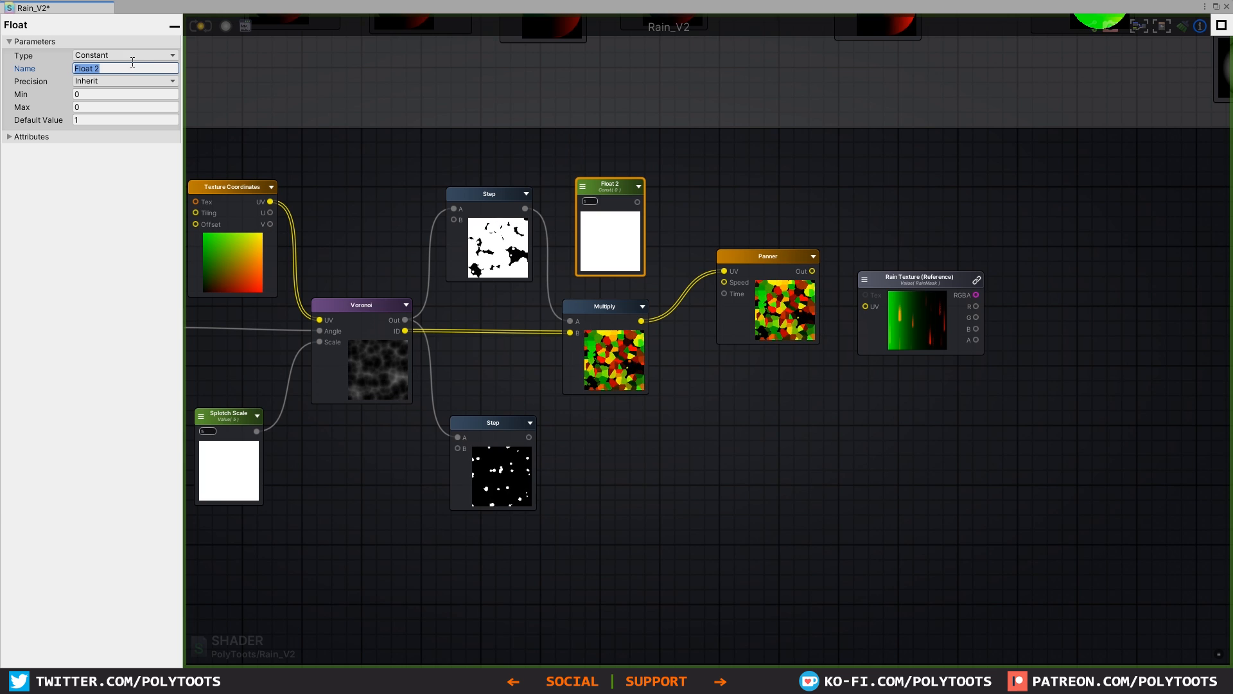
click(125, 55)
click(126, 89)
click(130, 69)
text(Splotch Spe)
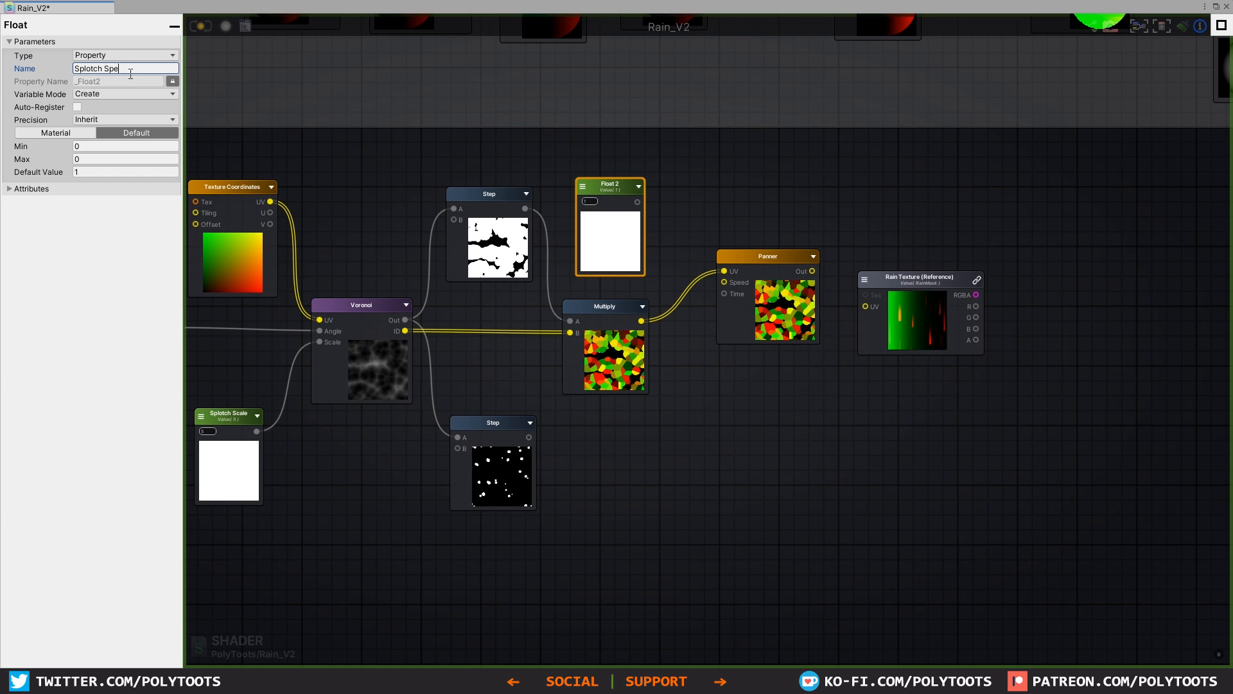
text(ed)
Step: Connect Splotch Speed to the Panner's Speed input and the Panner's output to the Rain Texture reference's UV input
drag(637, 202, 724, 282)
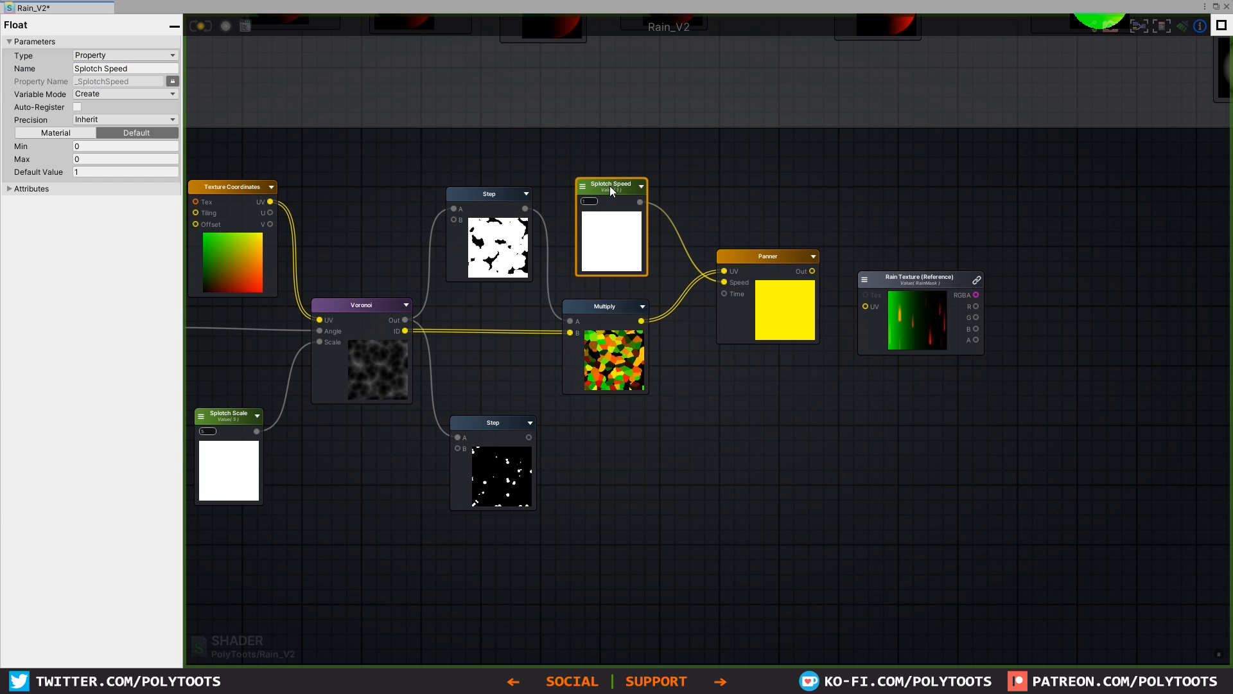
drag(610, 187, 613, 195)
drag(812, 271, 916, 284)
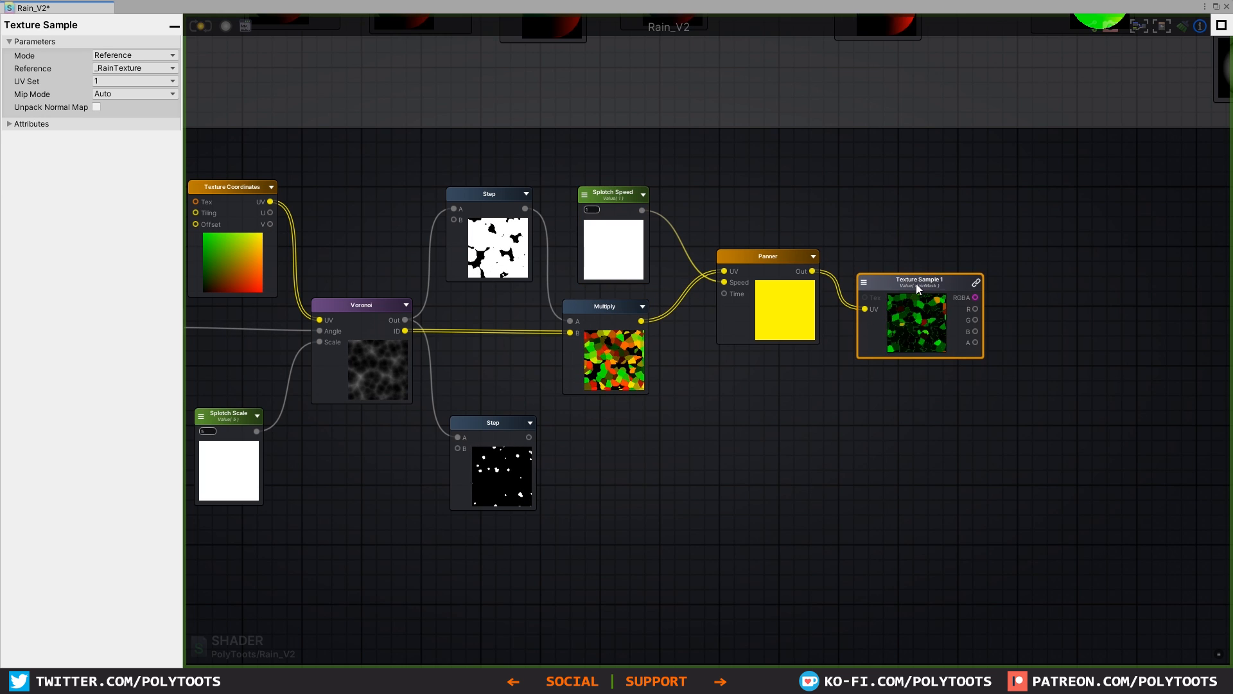
Step: Lower the Splotch Speed default value to 0.14
click(609, 224)
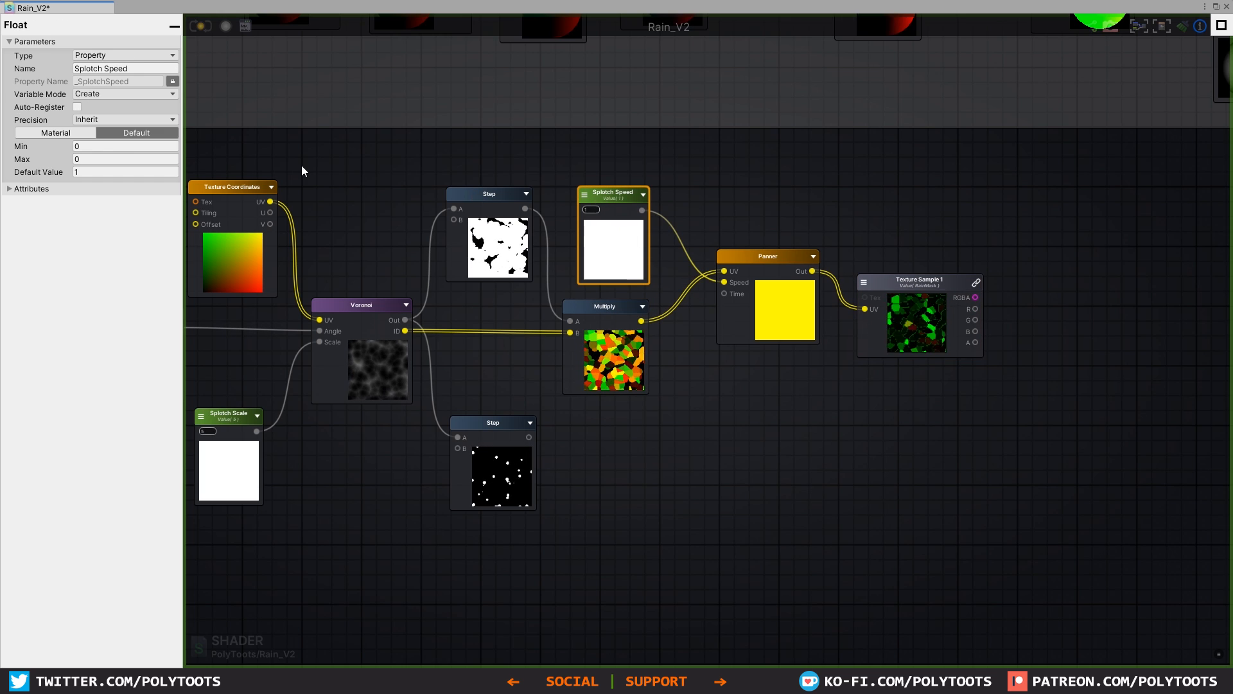
drag(53, 173, 1197, 182)
click(930, 291)
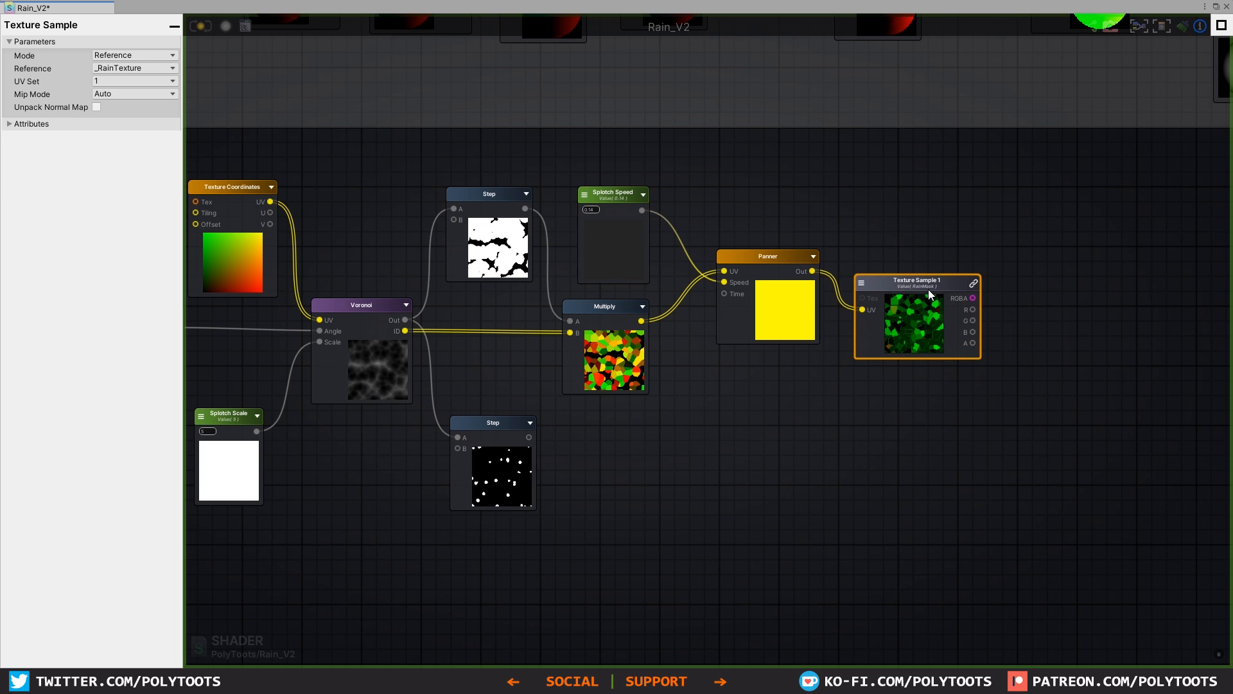
Step: Add a Multiply node beyond the splotch Texture Sample and feed it the sample's G channel and the lower Step output
middle_drag(985, 328, 875, 276)
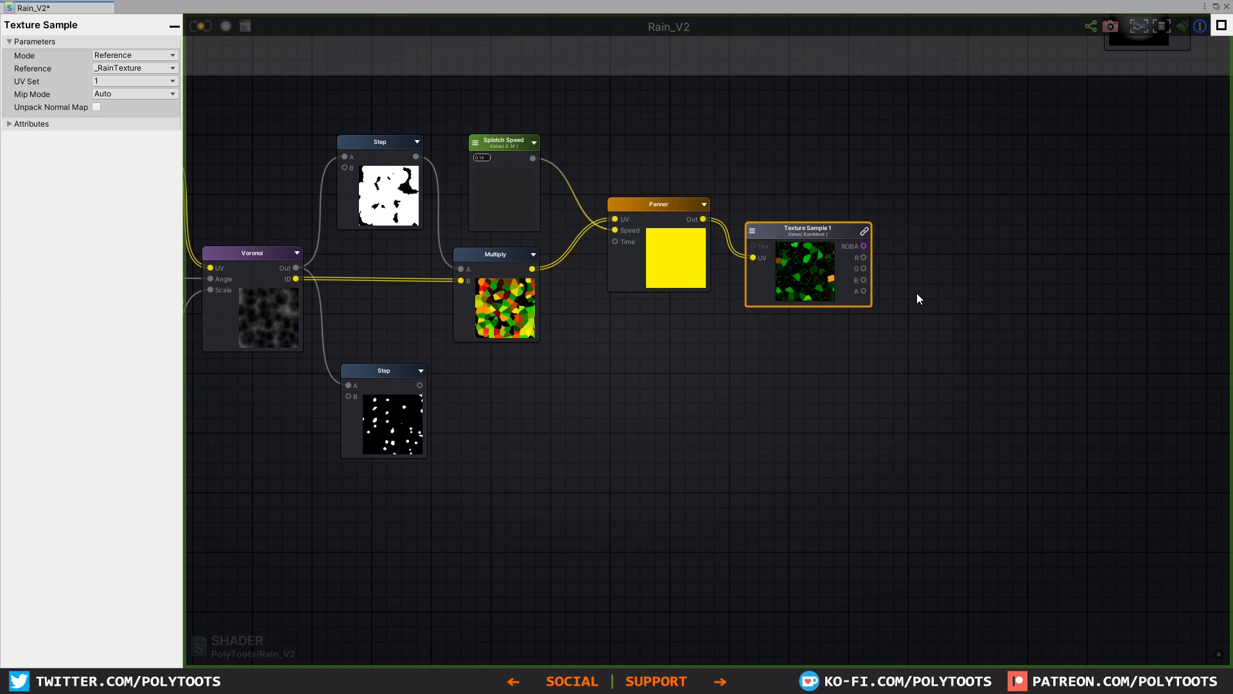
click(811, 201)
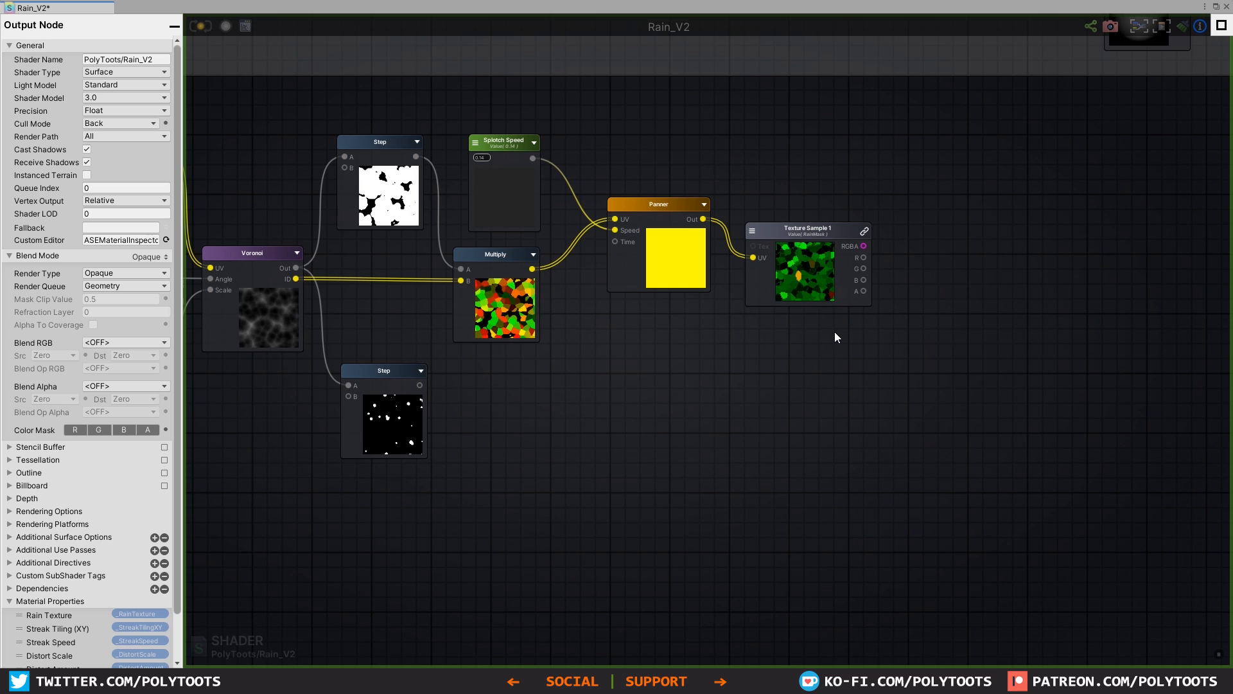
click(919, 342)
drag(863, 269, 925, 374)
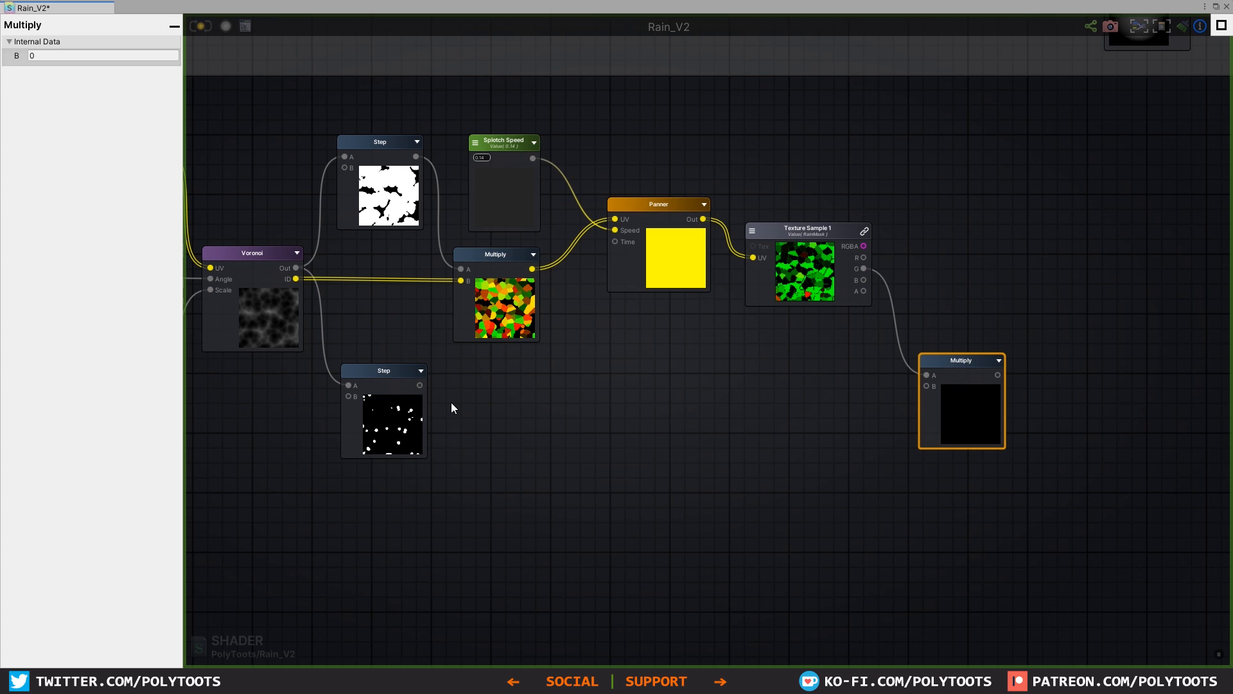
drag(419, 384, 927, 386)
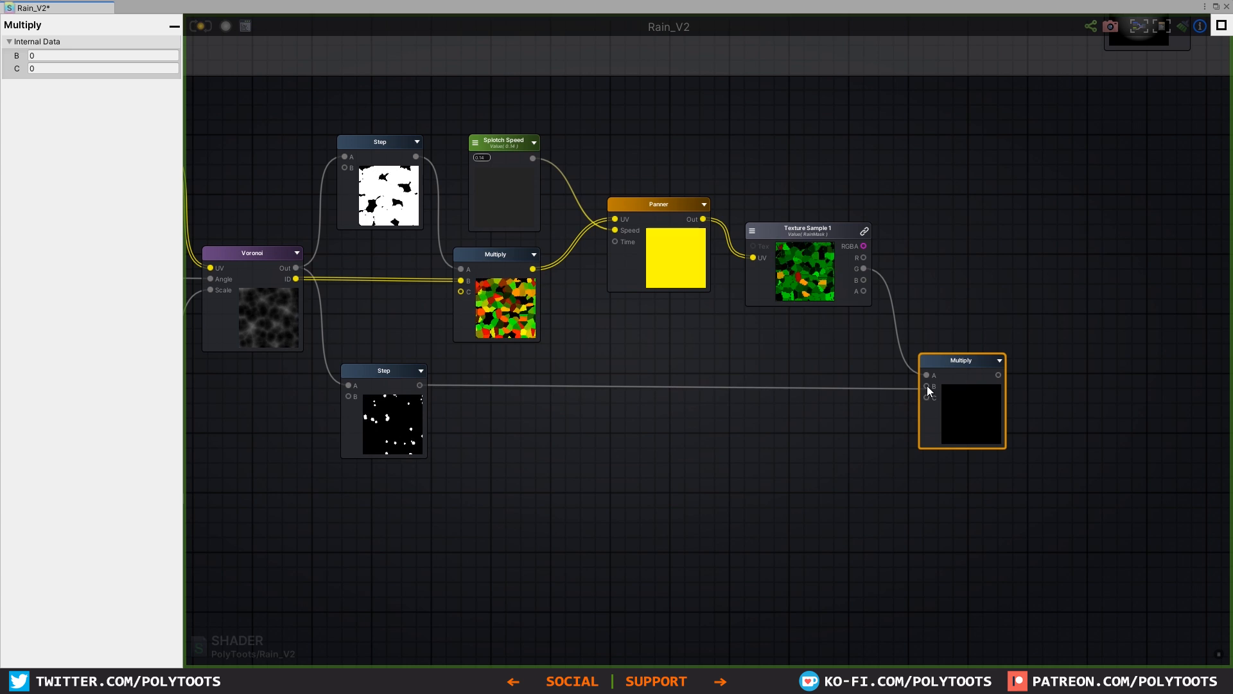
scroll(1003, 447, up, 3)
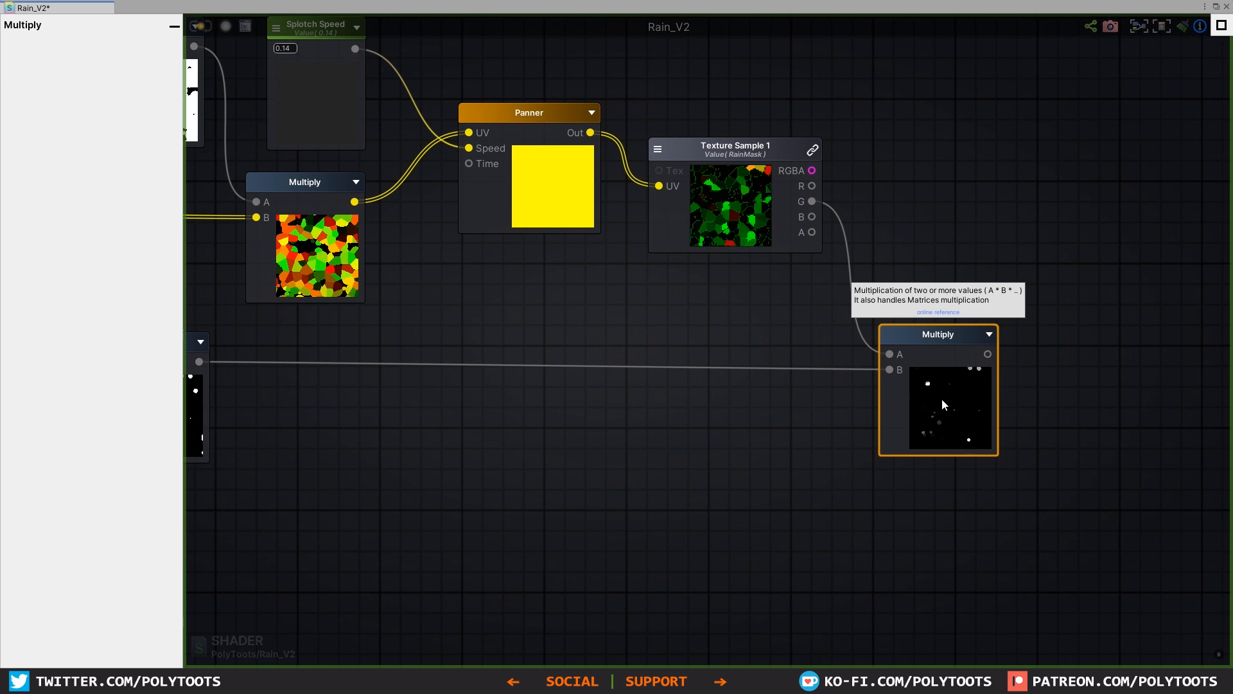
drag(942, 340, 942, 335)
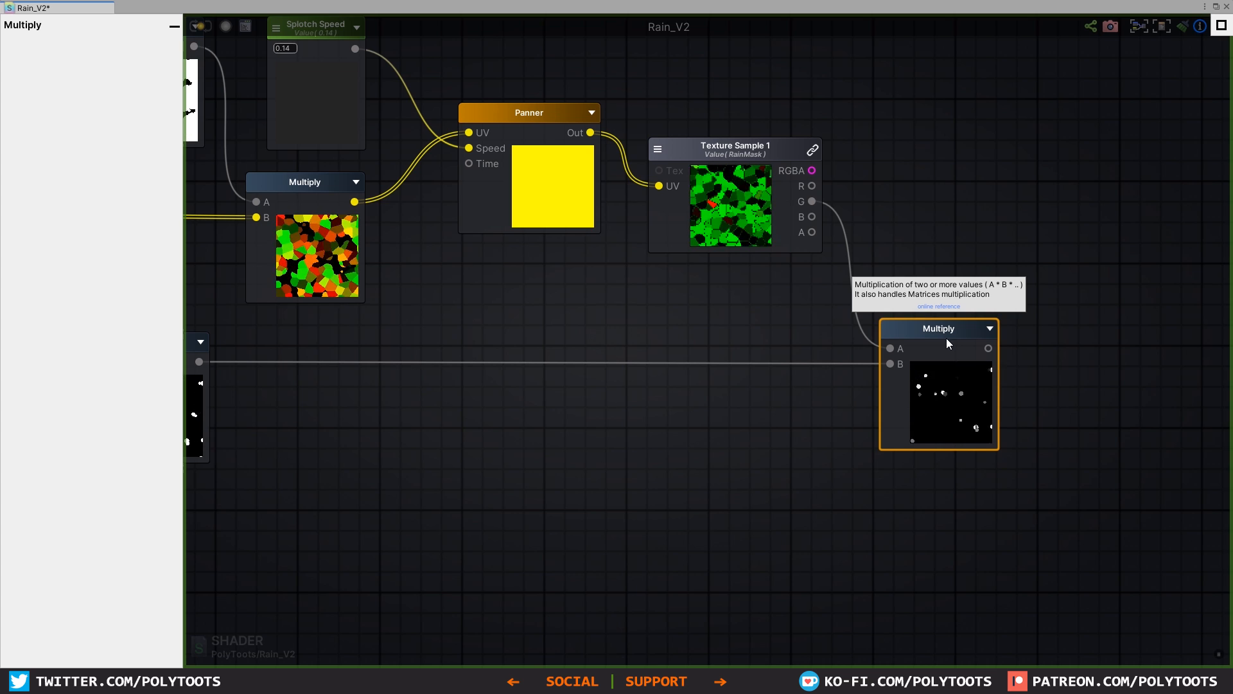
Step: Reduce the Splotch Speed default value to 0.02
middle_drag(340, 97, 397, 137)
click(367, 79)
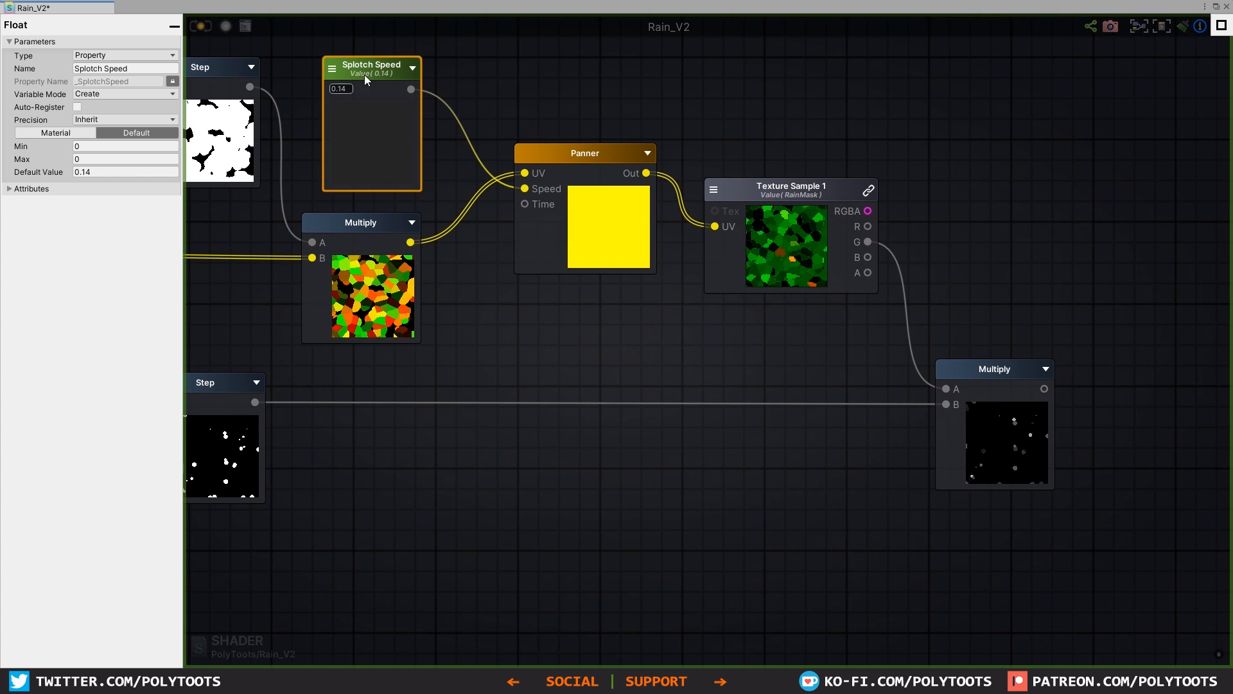
drag(49, 172, 39, 171)
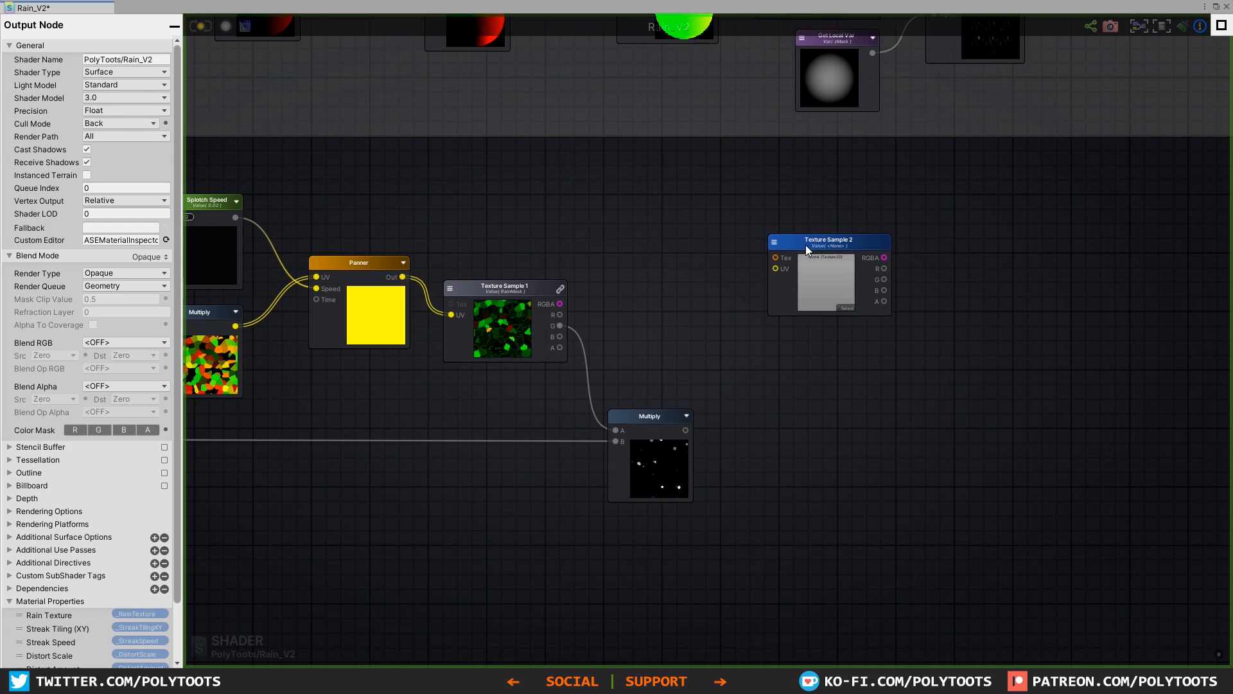
click(808, 251)
click(129, 72)
click(122, 90)
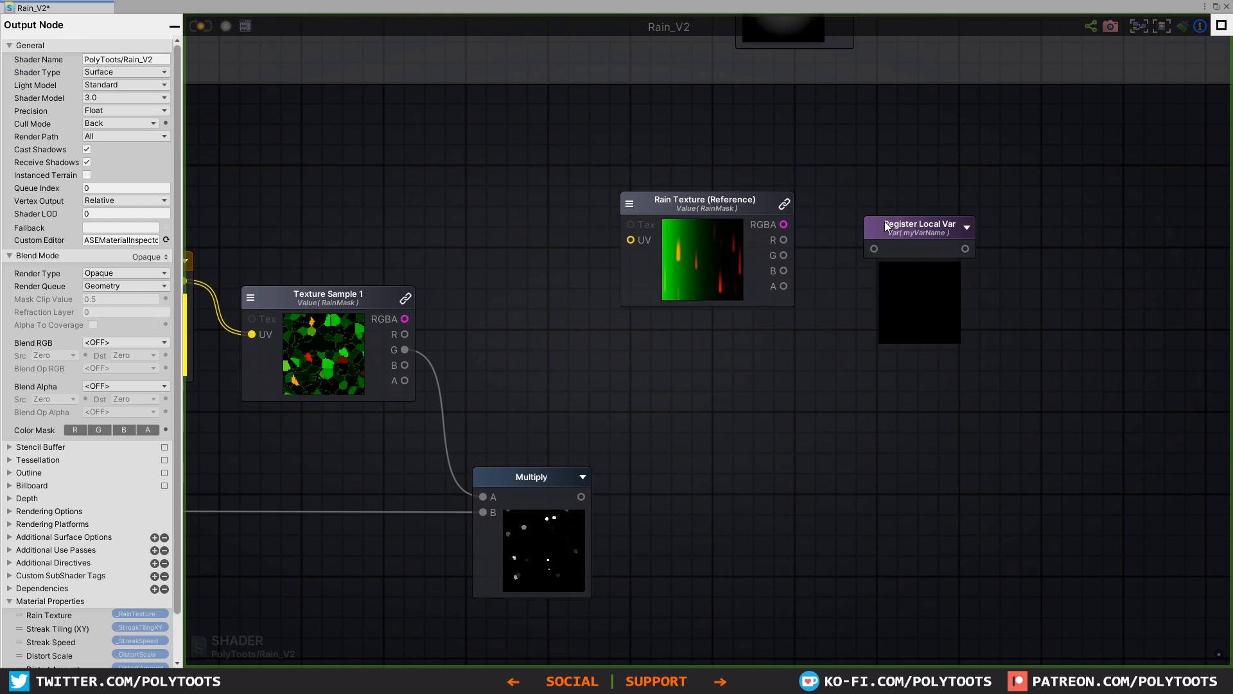
click(901, 192)
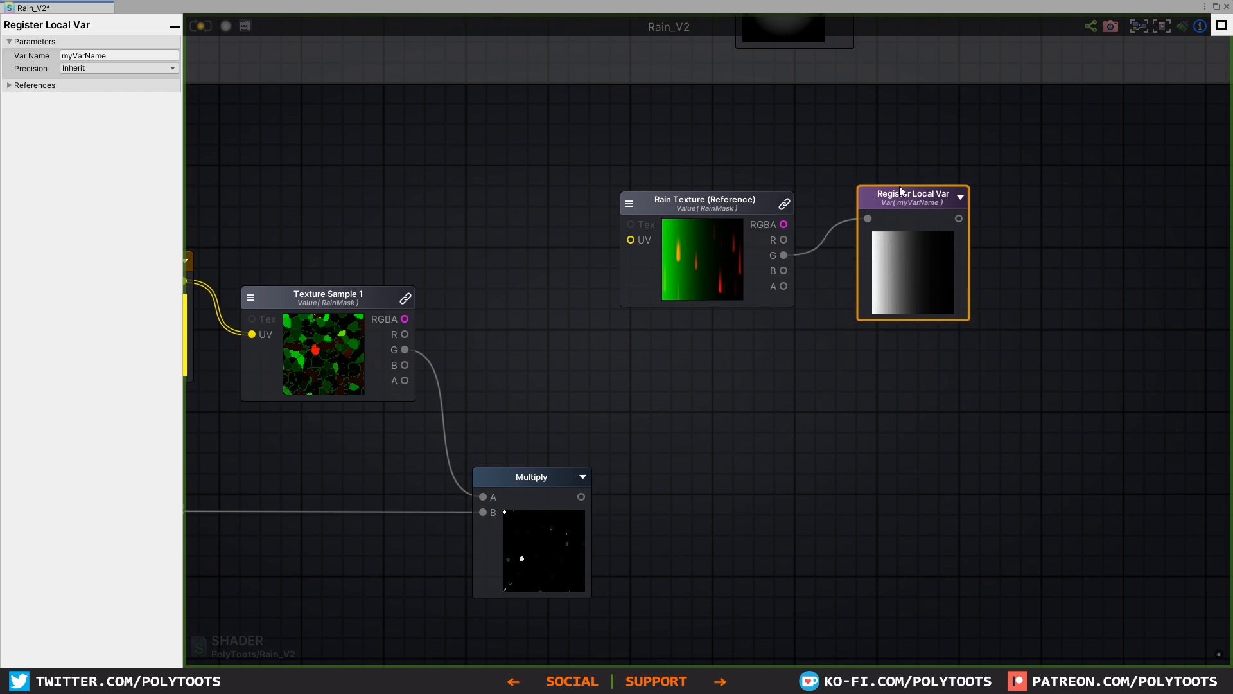
drag(900, 191, 889, 170)
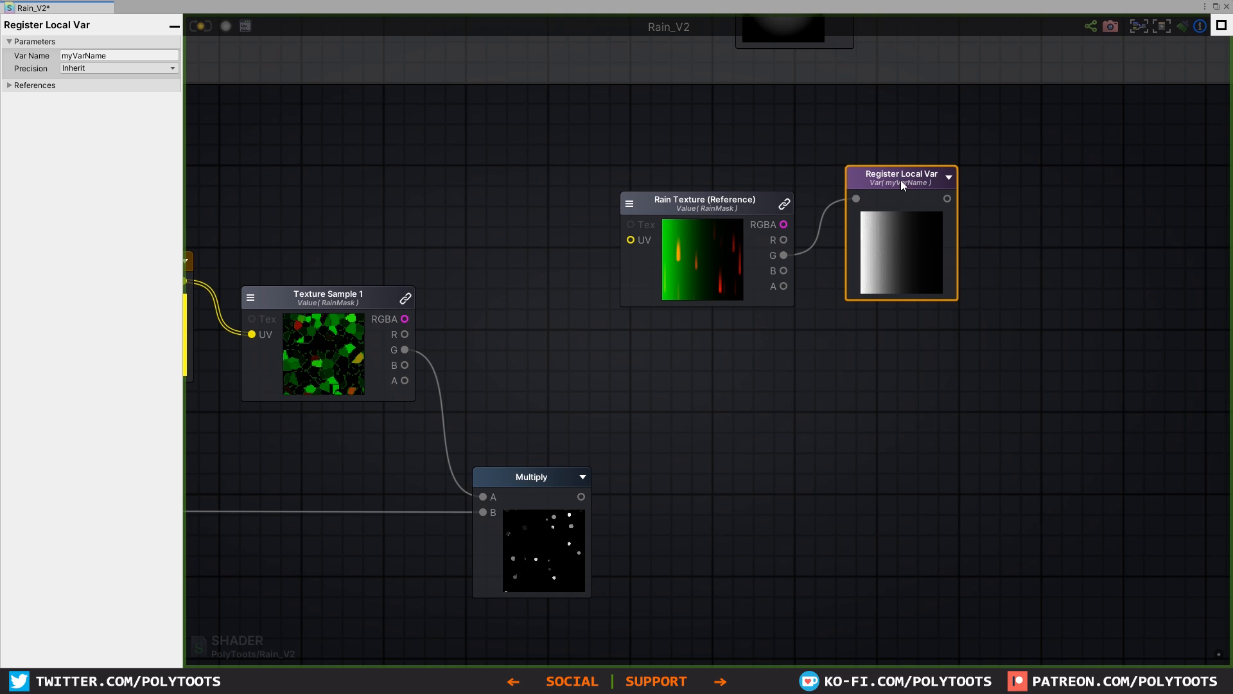
drag(1041, 164, 661, 315)
key(Delete)
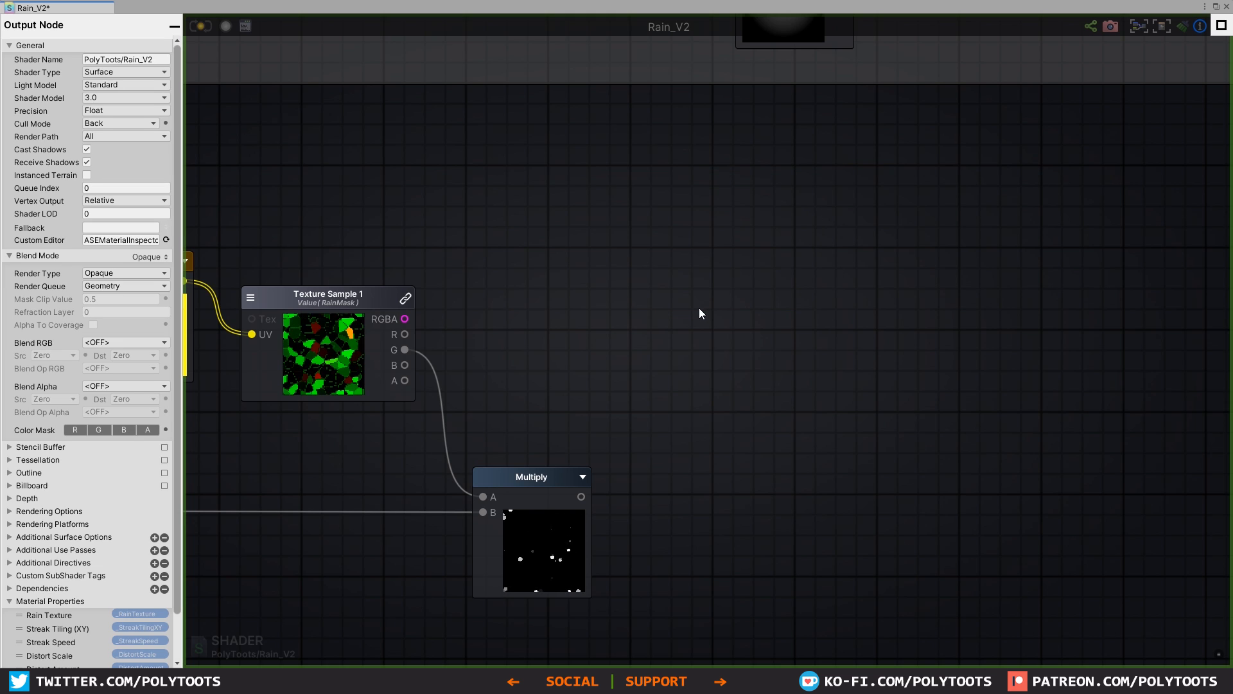
Step: Add another Multiply node and connect the output of the splotch mask Multiply to its A input
right_drag(672, 365, 901, 275)
scroll(917, 388, down, 3)
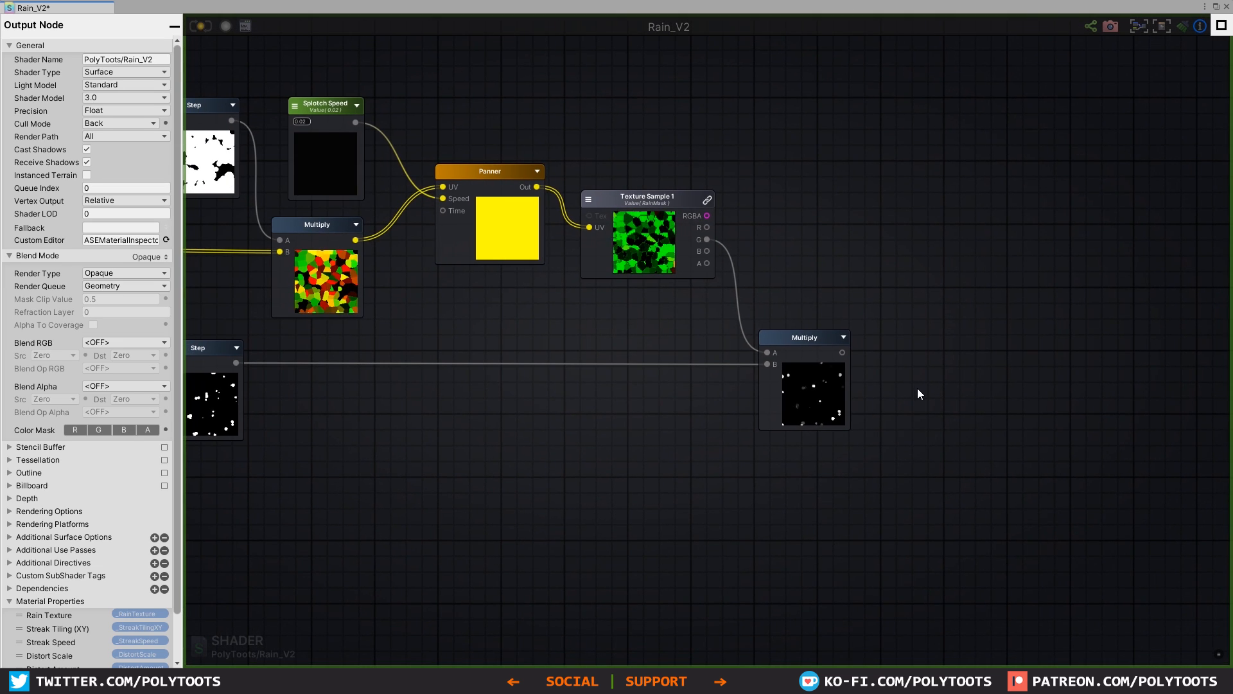
key(m)
click(936, 338)
drag(842, 352, 902, 350)
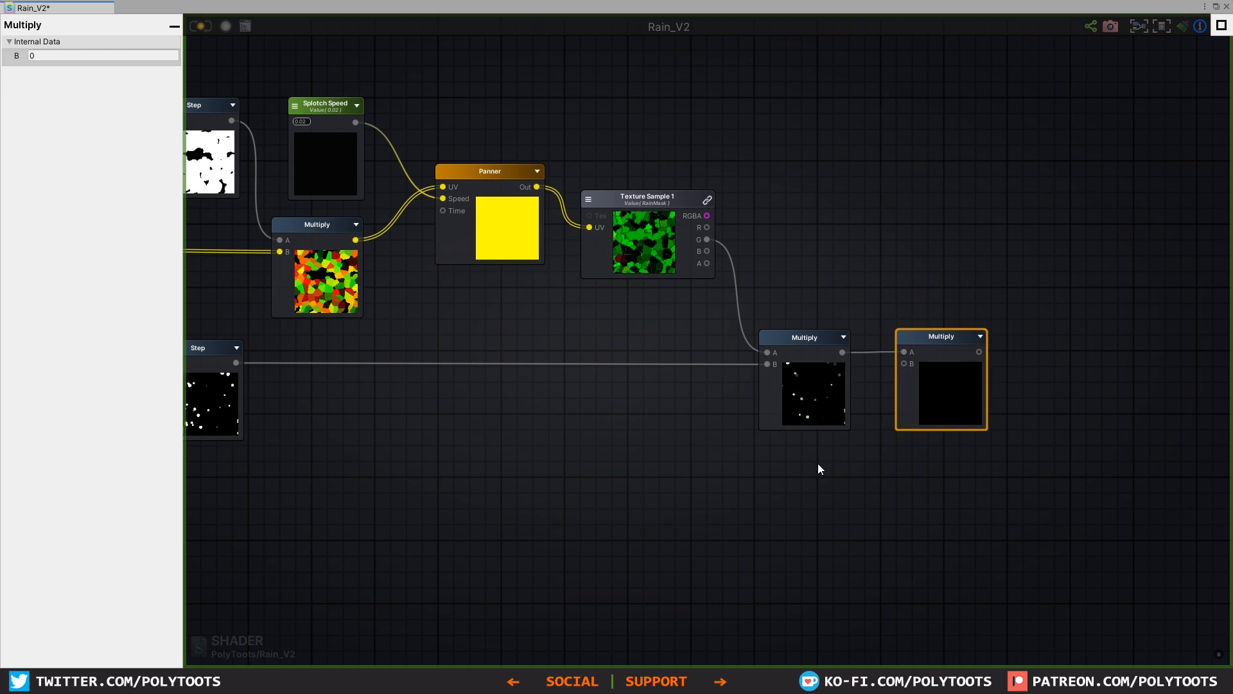
Step: Add a Float property named Splotch Power with default value 1 below the splotch mask Multiply node
key(1)
click(801, 458)
drag(801, 457, 824, 450)
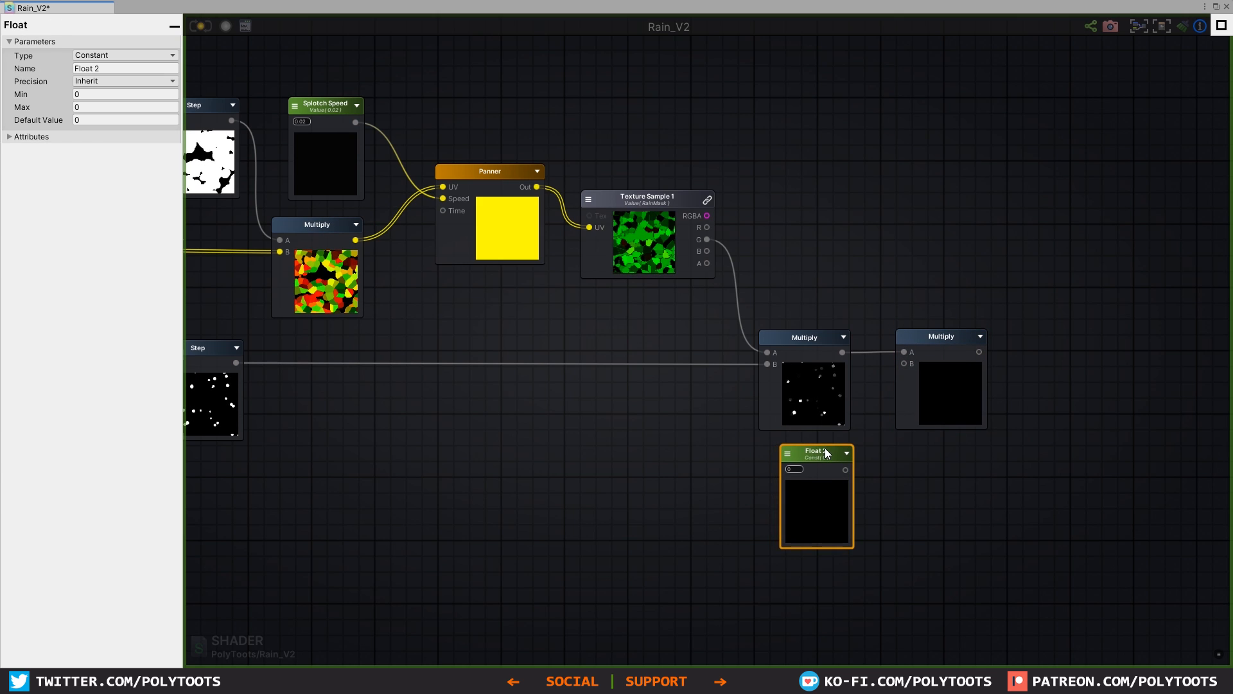
click(122, 56)
click(117, 84)
click(126, 68)
text(Splot)
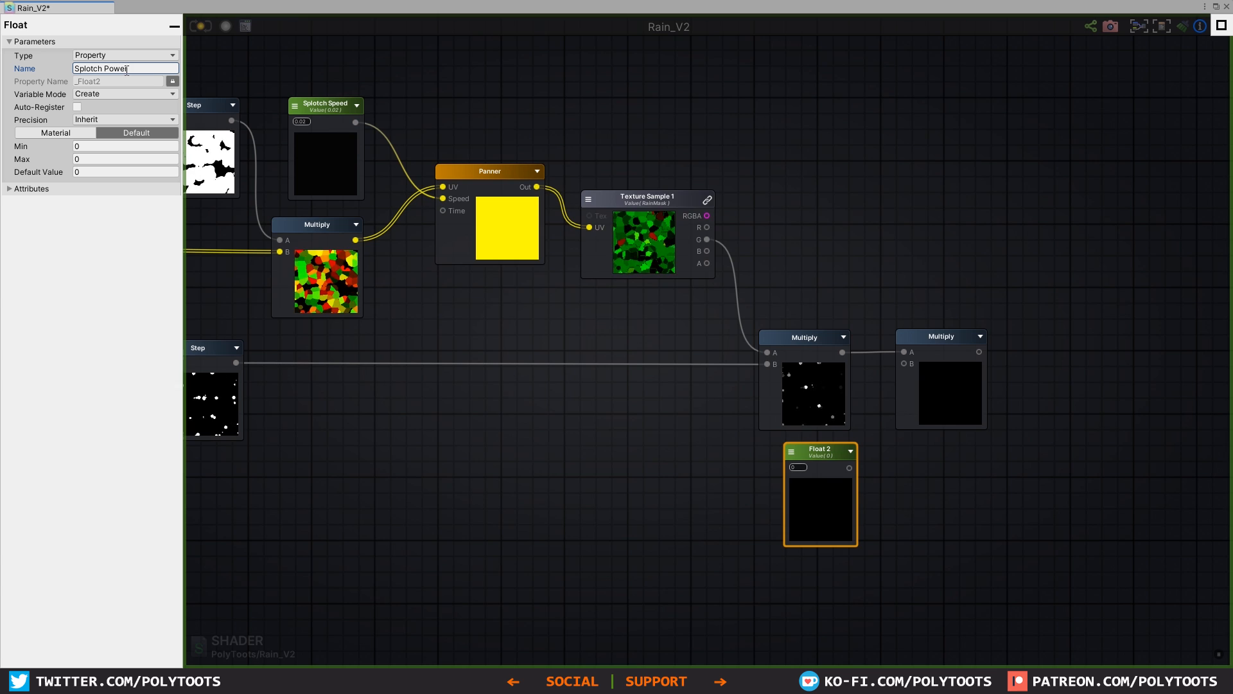
click(122, 171)
text(1)
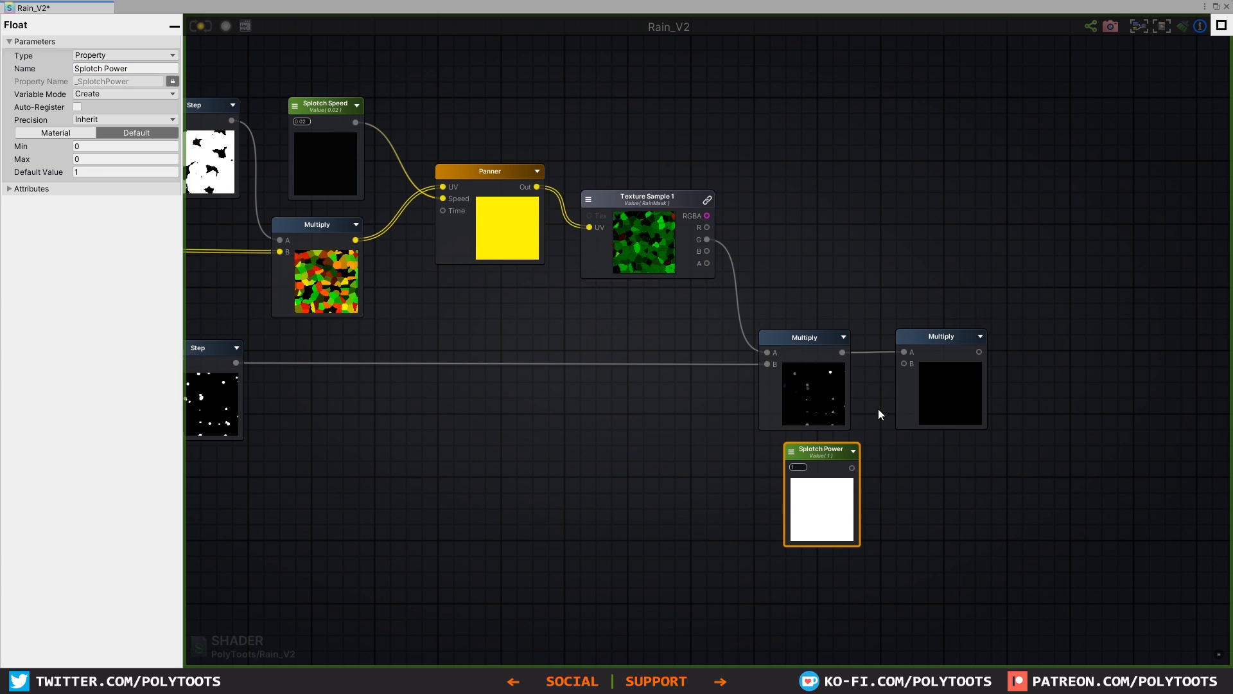
Step: Connect Splotch Power to the last Multiply's B input and set the property's Max to 1
drag(904, 365, 900, 363)
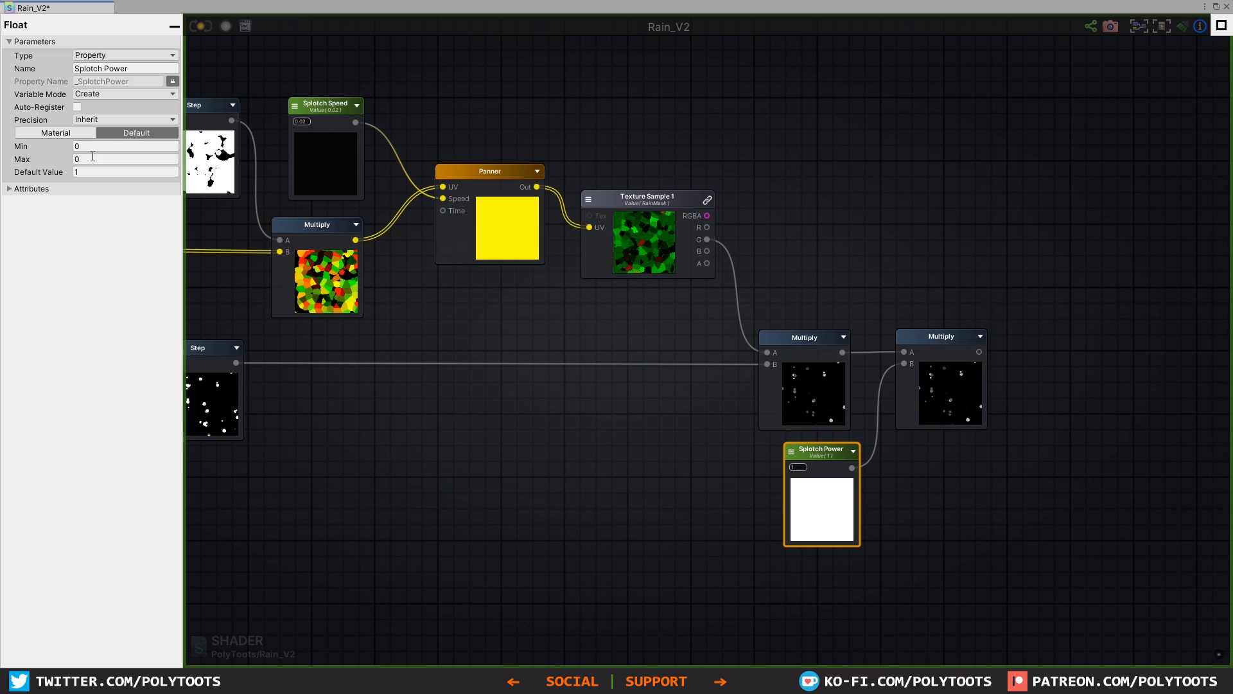
text(1)
click(804, 452)
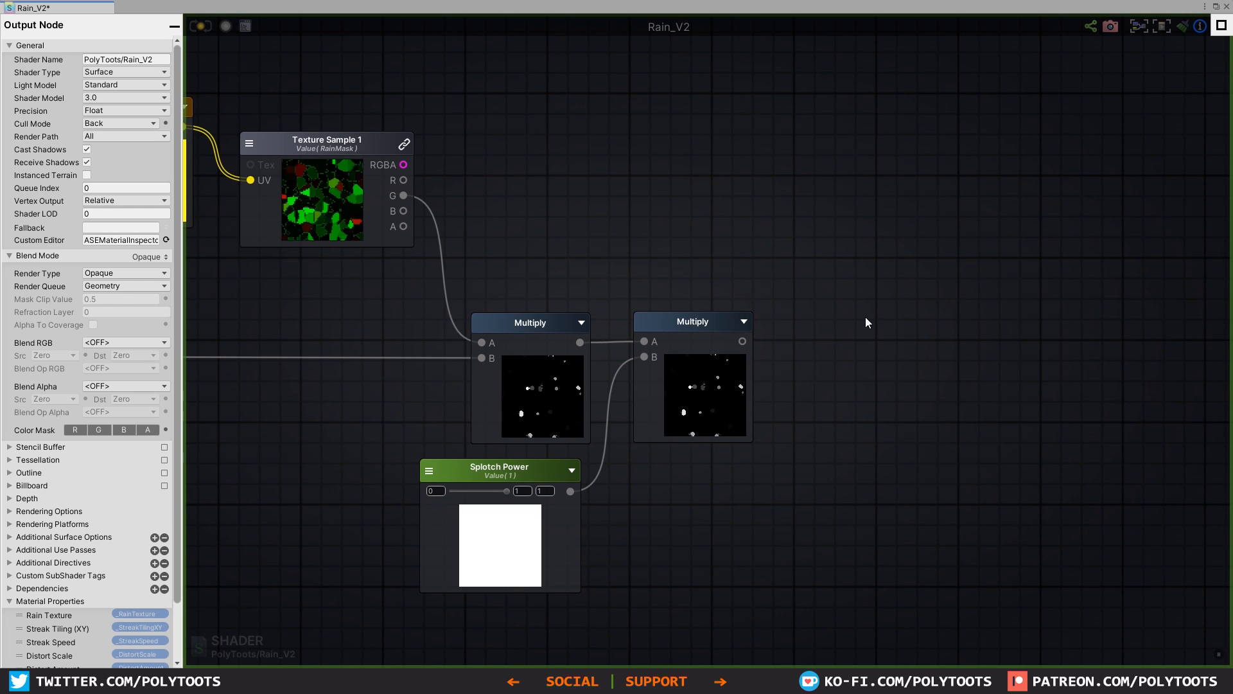
Step: Add a Register Local Var node named Splotch and connect the last Multiply's output to it
key(r)
click(866, 318)
drag(903, 331, 891, 328)
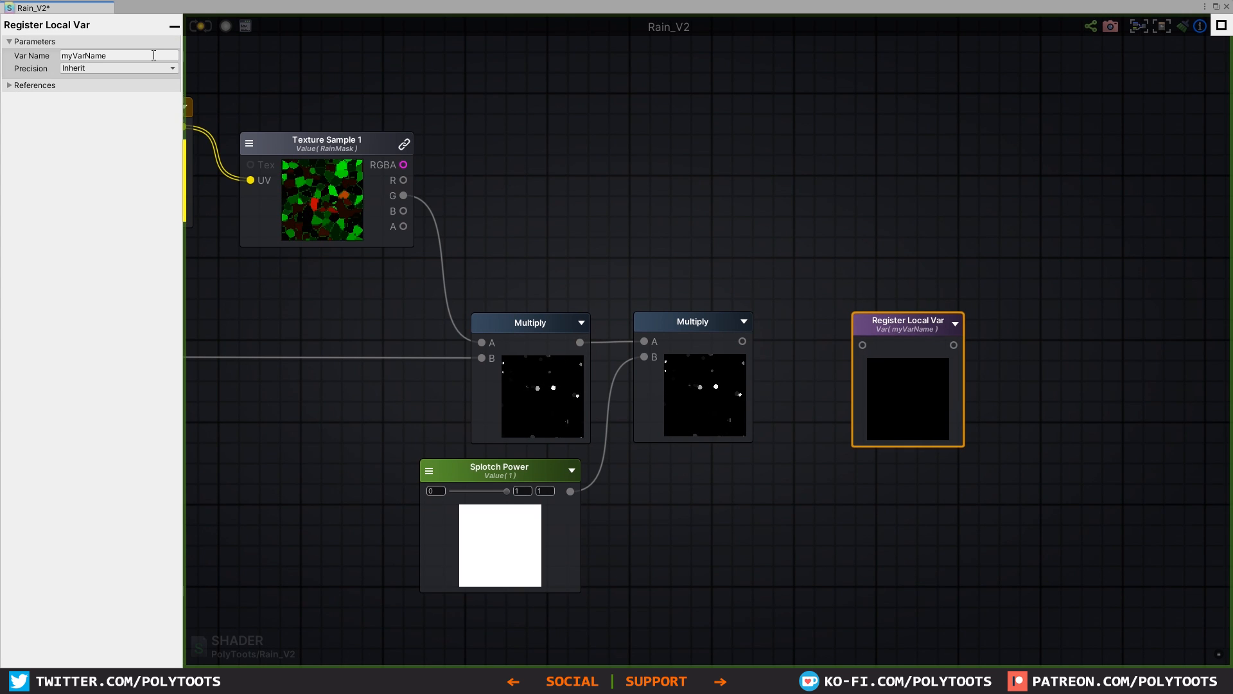
click(148, 55)
text(Splotch)
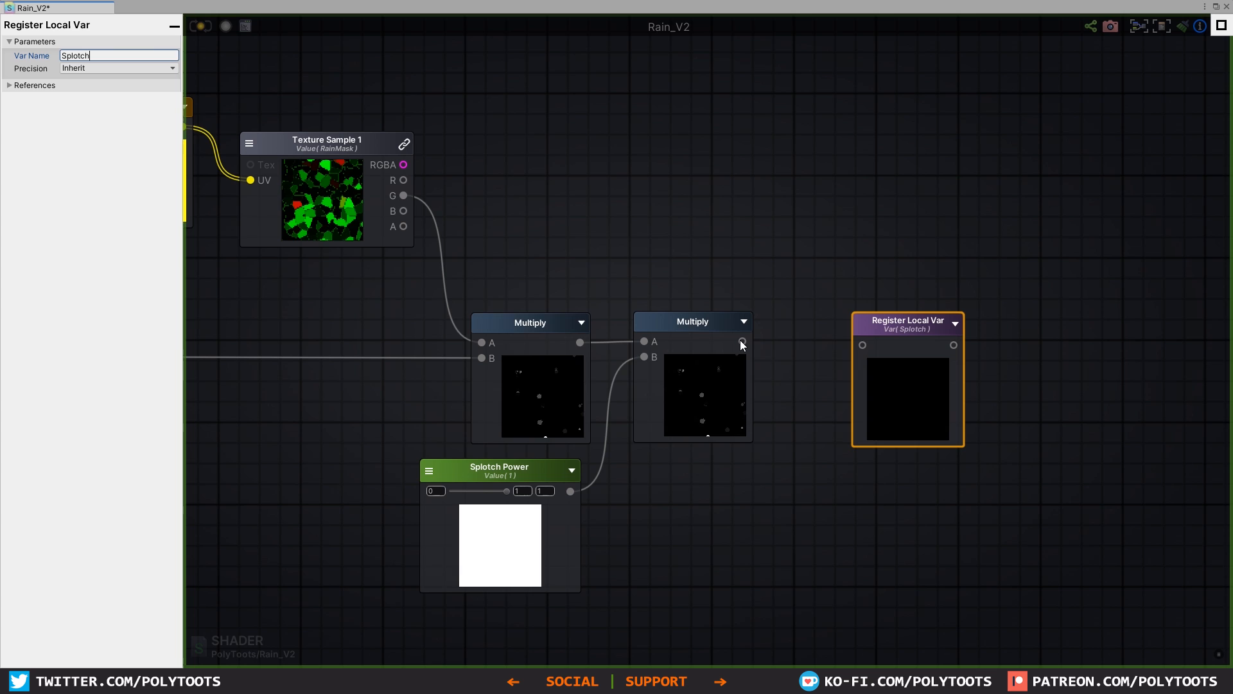
drag(742, 341, 861, 344)
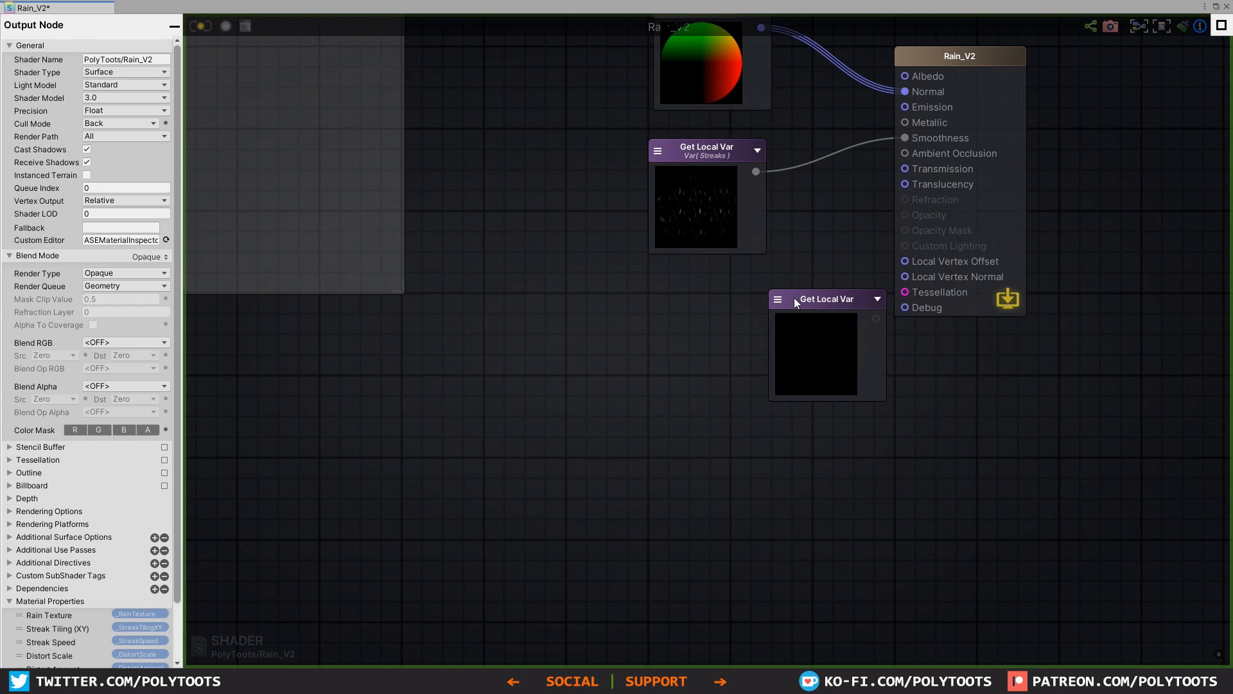
Step: Add a Get Local Var node referencing Splotch, connect it to the output node's Debug input, and return to the scene
click(794, 298)
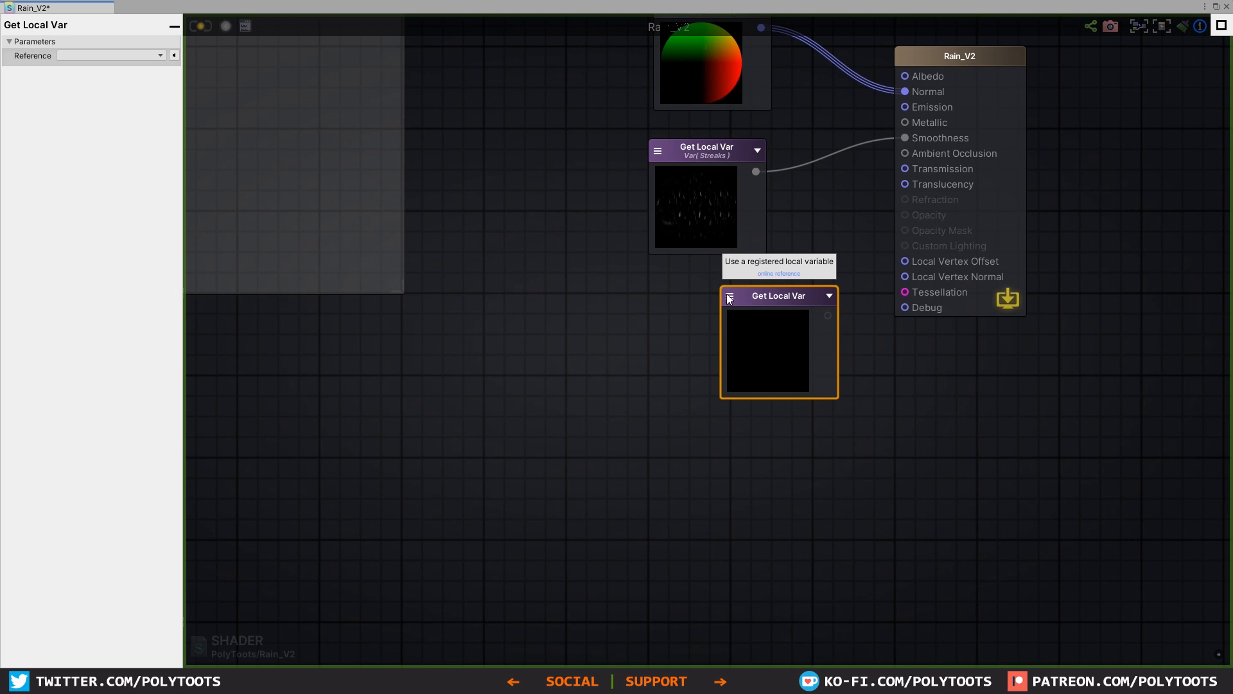
click(764, 315)
click(753, 339)
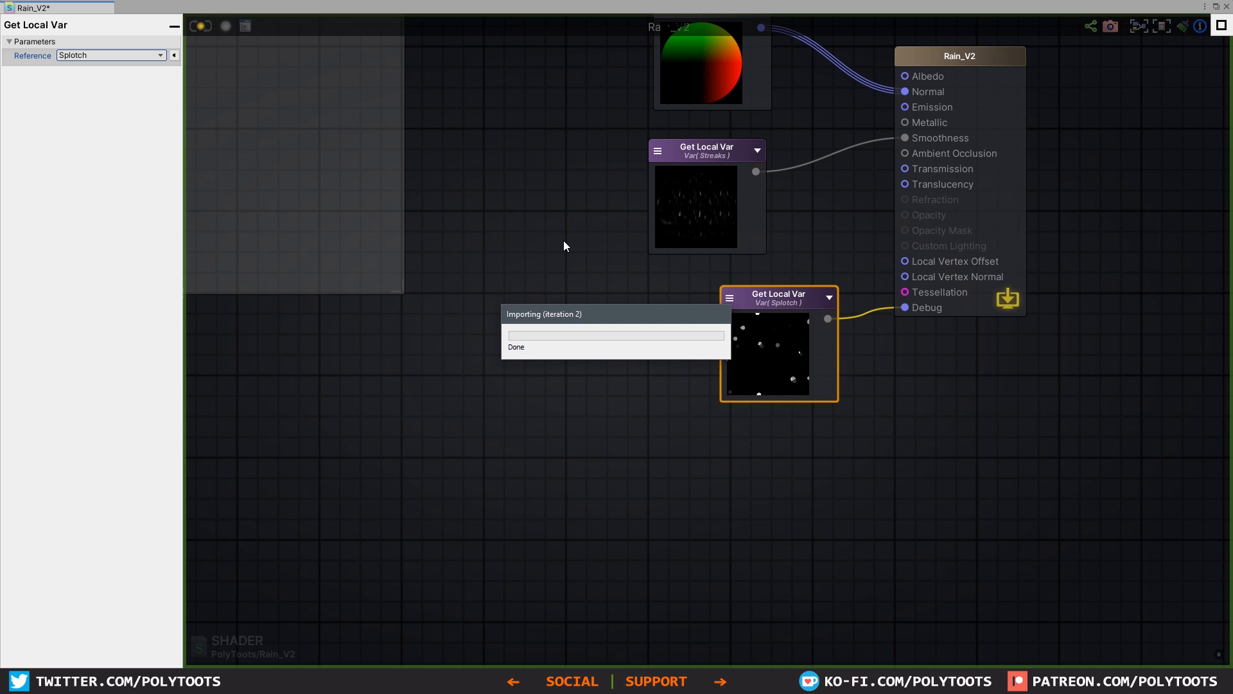
click(1216, 7)
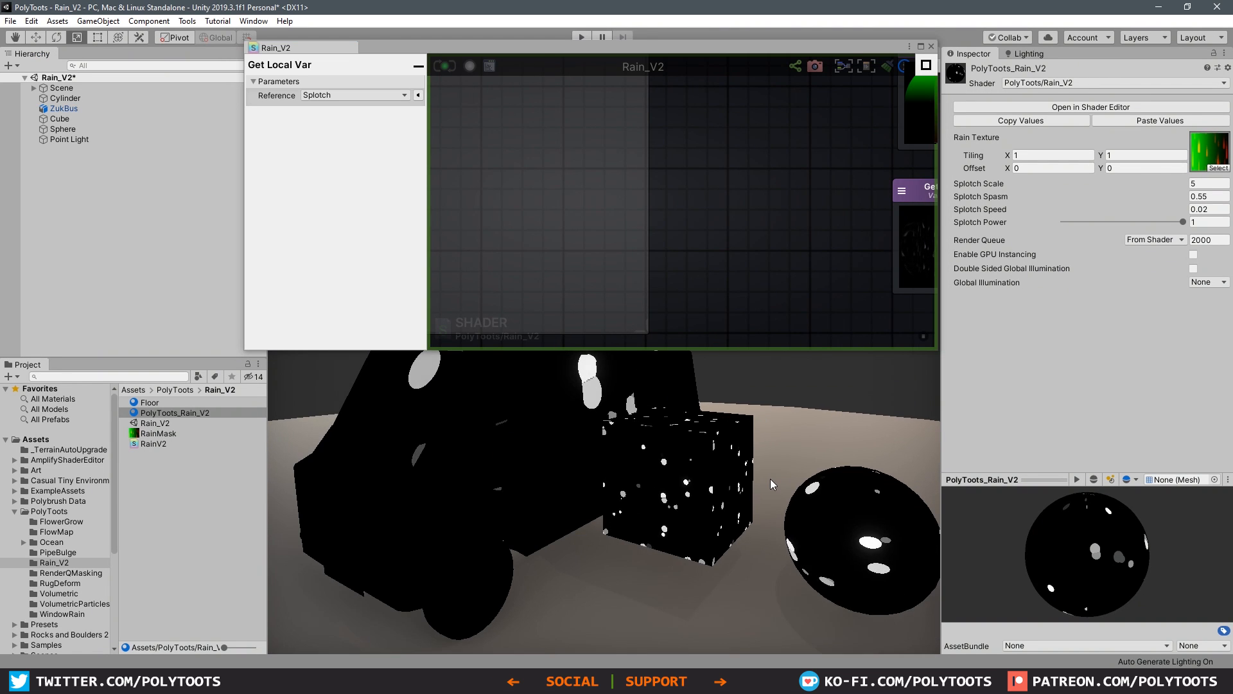
Step: Select the Cube in the scene and remove its Box Collider component
middle_drag(702, 477, 718, 526)
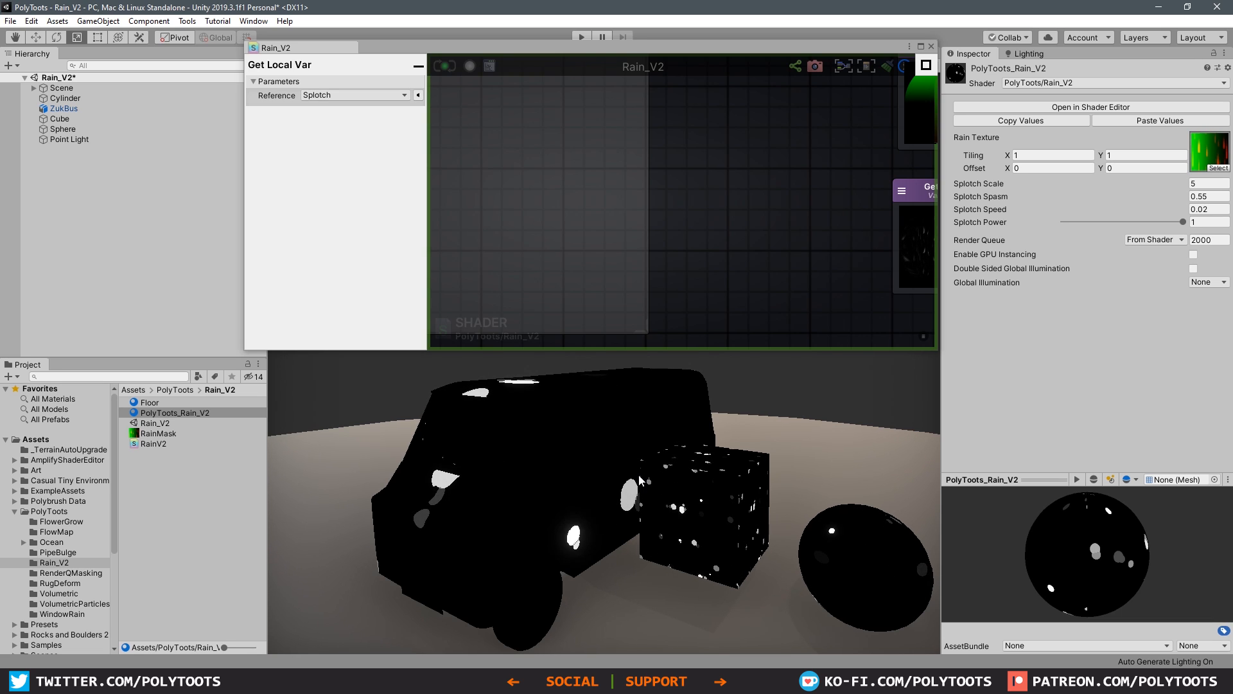
click(699, 494)
scroll(756, 519, up, 1)
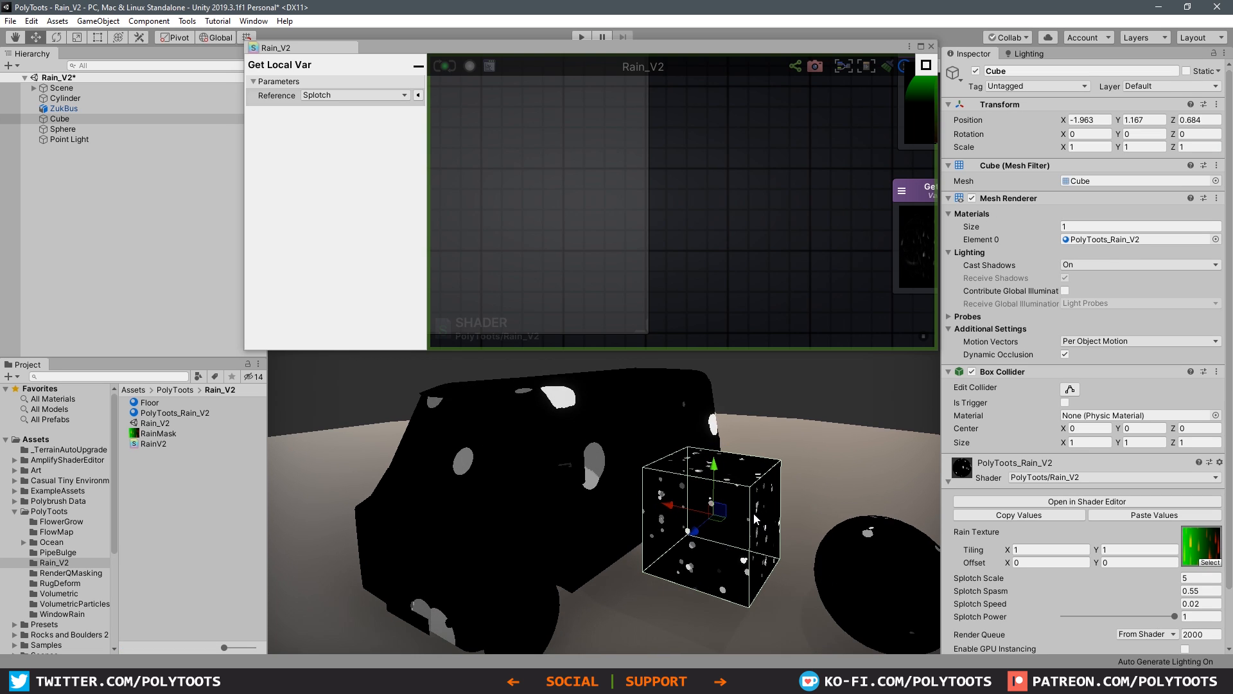
right_click(1044, 370)
click(1086, 390)
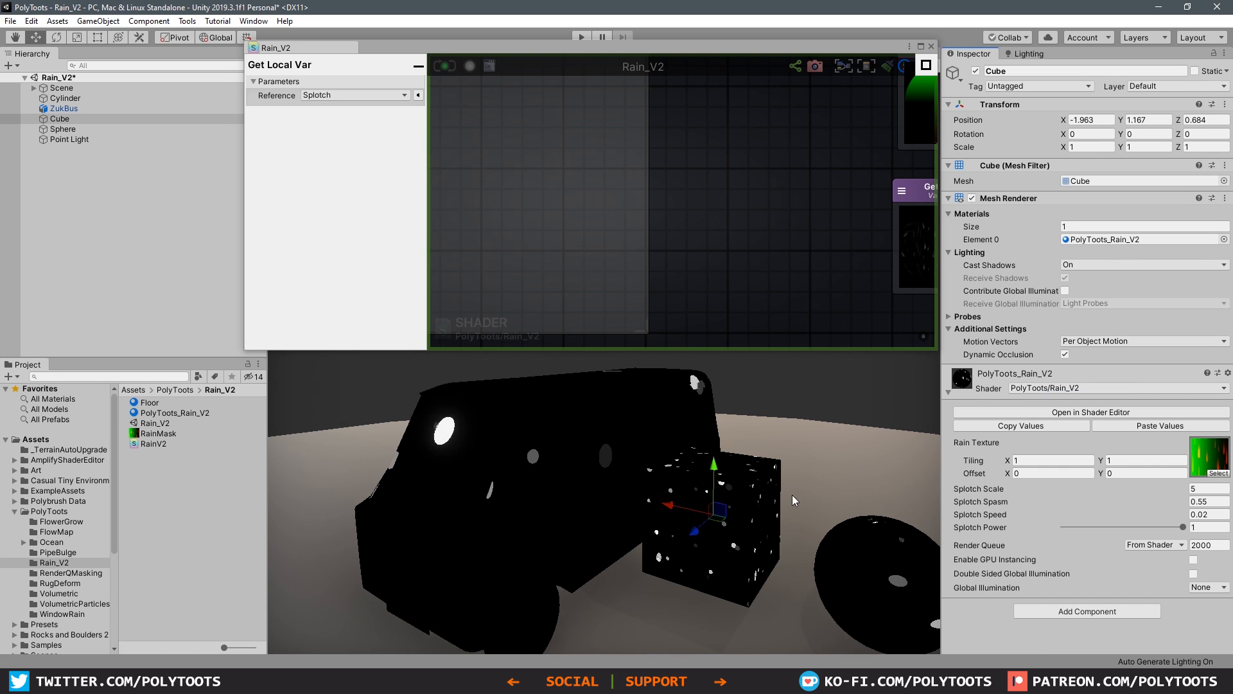
middle_drag(792, 496, 758, 457)
alt+drag(758, 458, 750, 460)
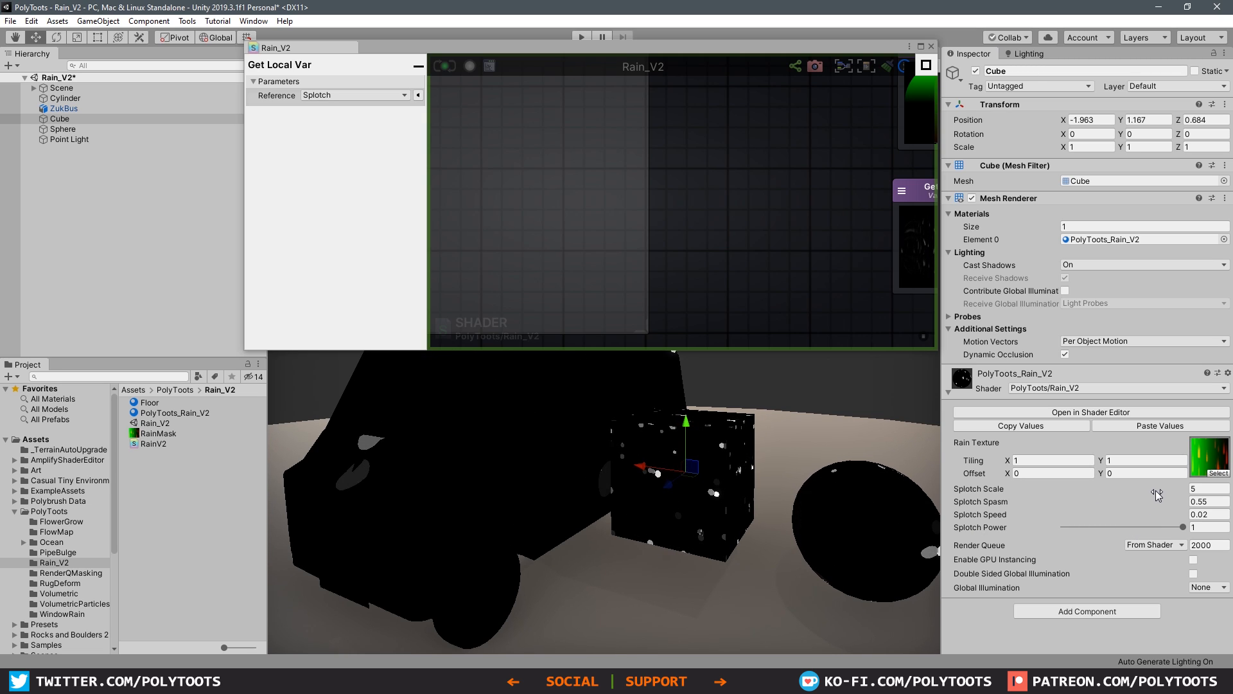
Step: Raise the rain material's Splotch Scale to about 14.78 and inspect the splotches on the cube and sphere
drag(1147, 488, 141, 491)
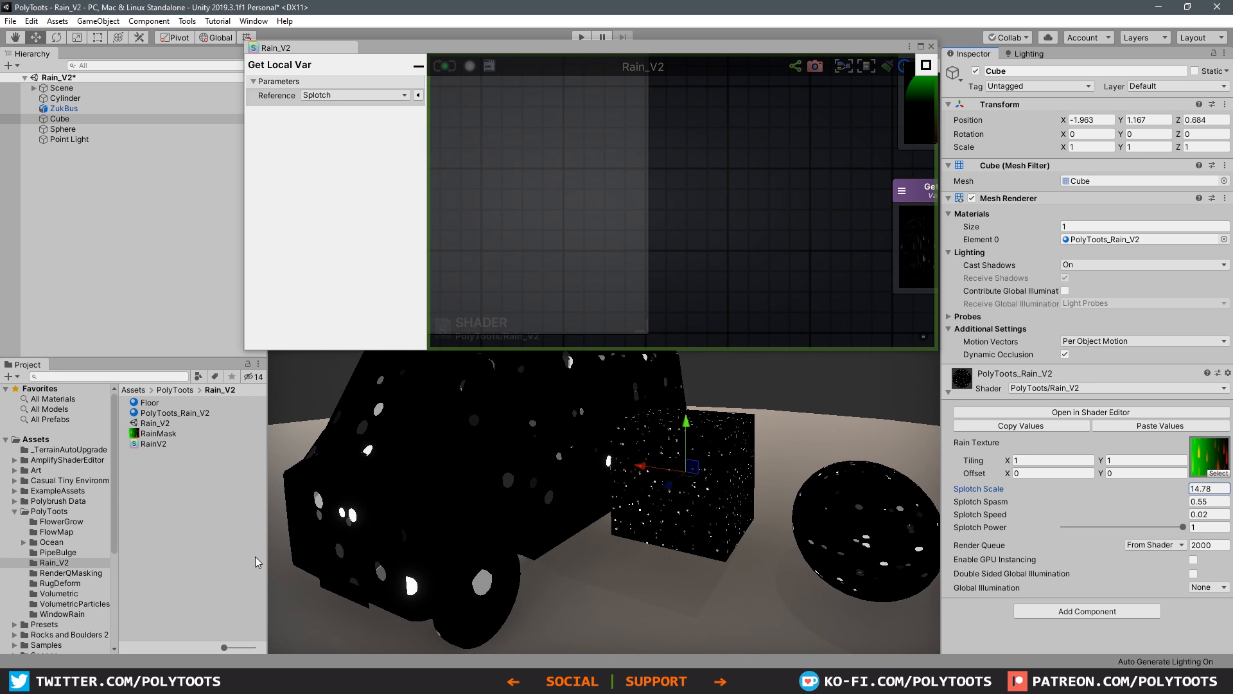
scroll(876, 515, up, 5)
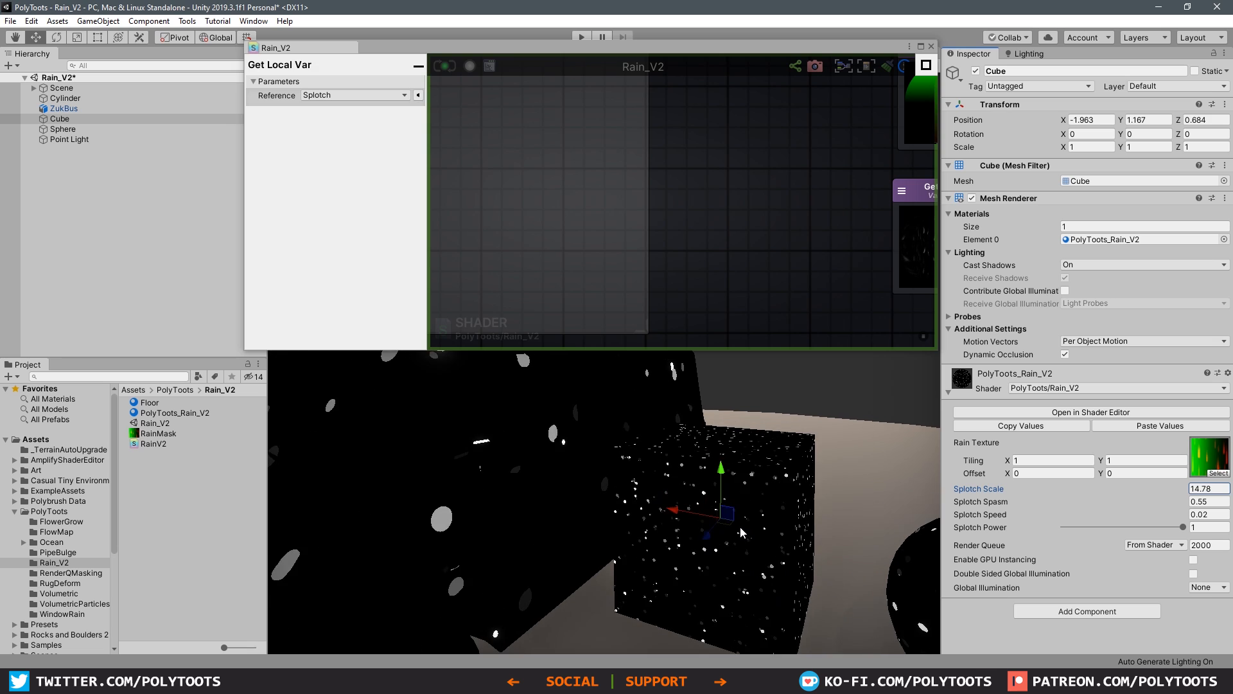
middle_drag(912, 514, 860, 513)
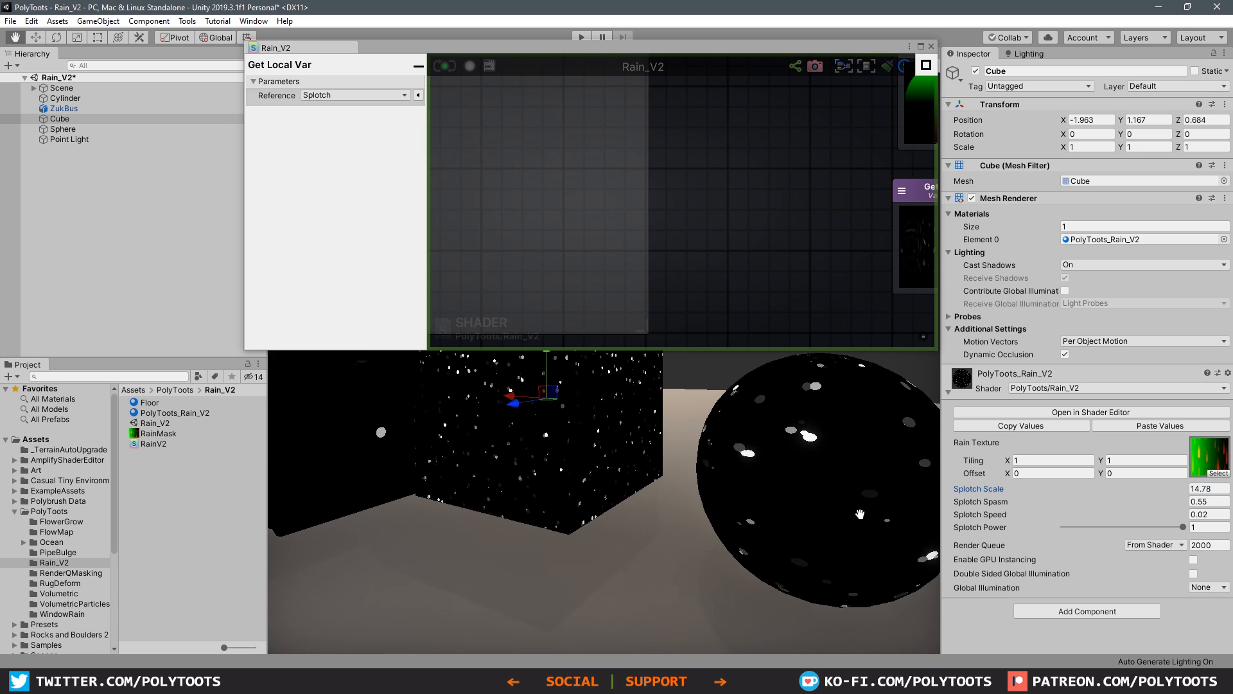
Step: Try Splotch Spasm values of 1, 0.1 and 0.3 on the rain material, settling on 0.2
click(1208, 501)
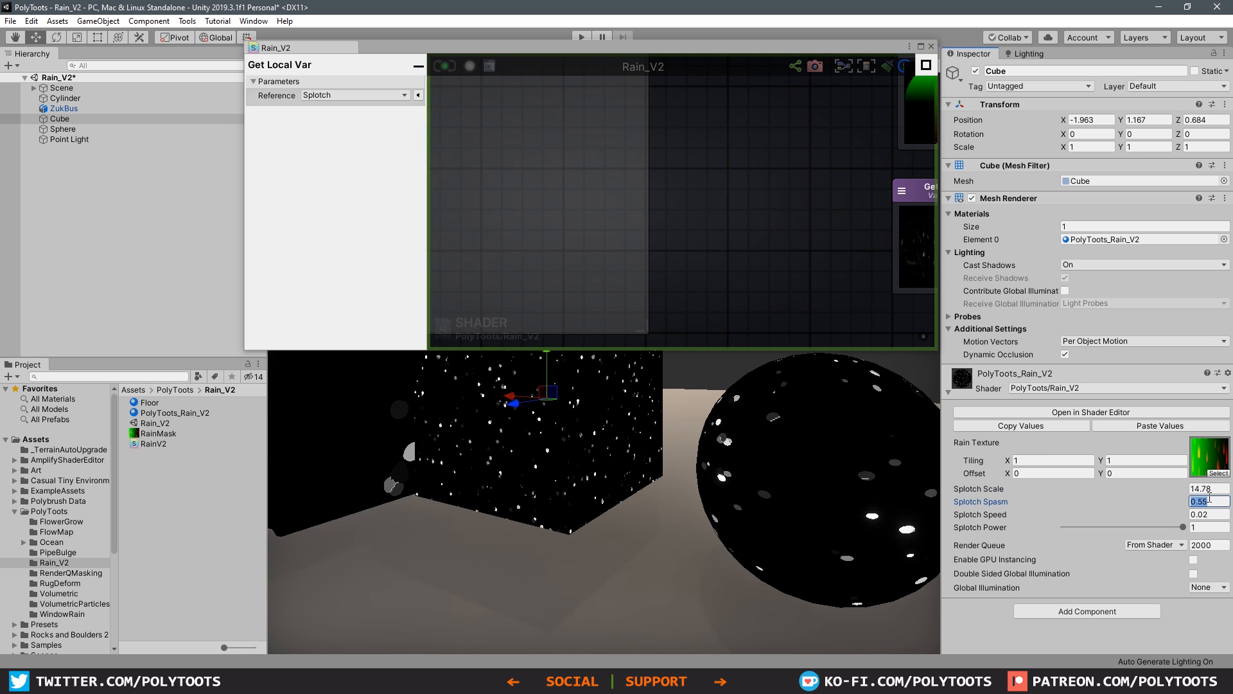
text(1)
drag(1208, 505, 1182, 501)
text(0.1)
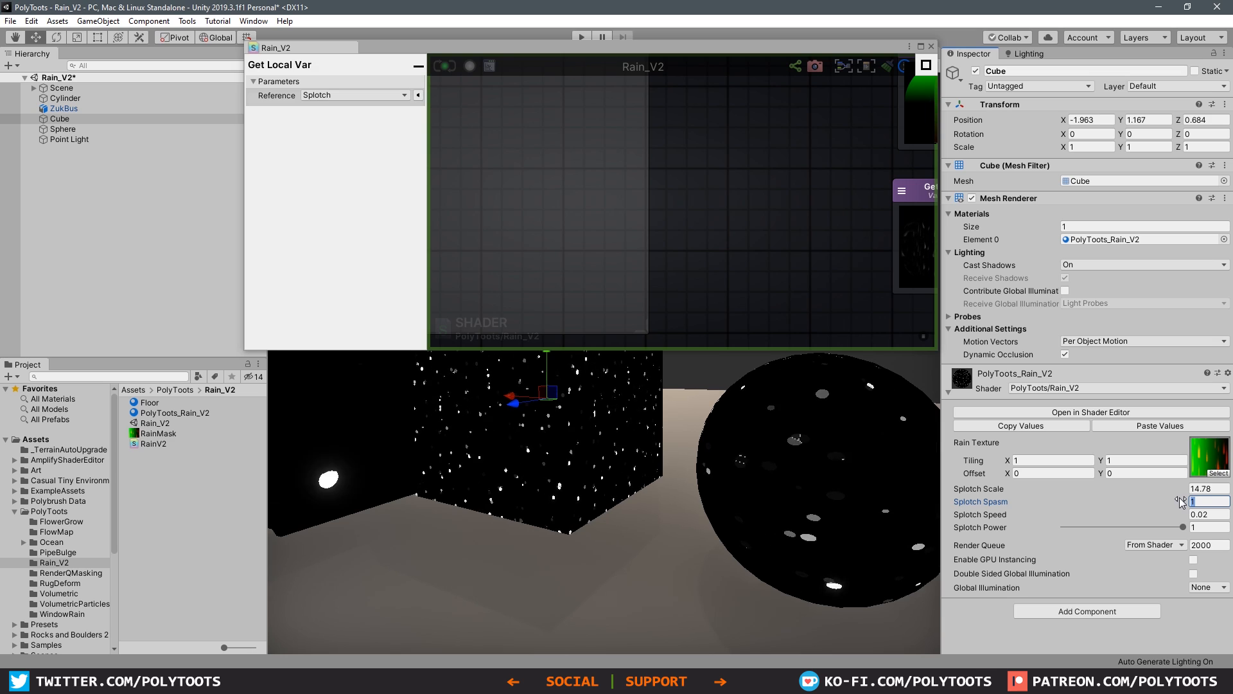
key(Tab)
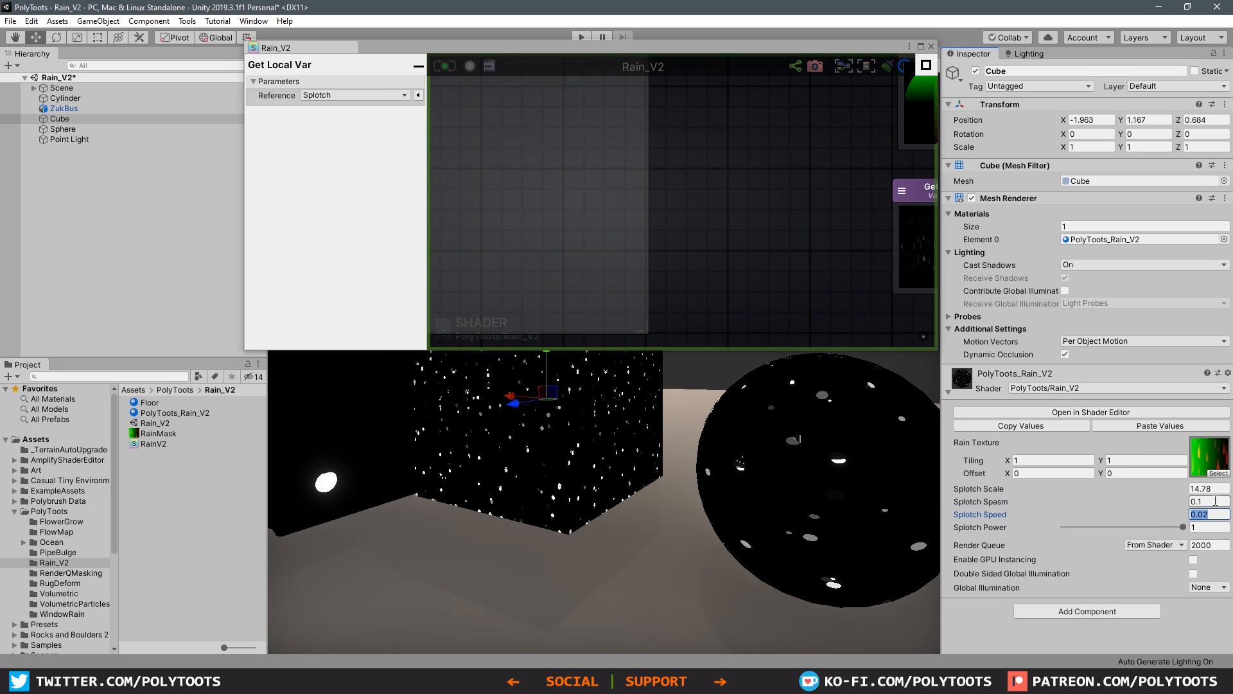
text(0.3)
key(Tab)
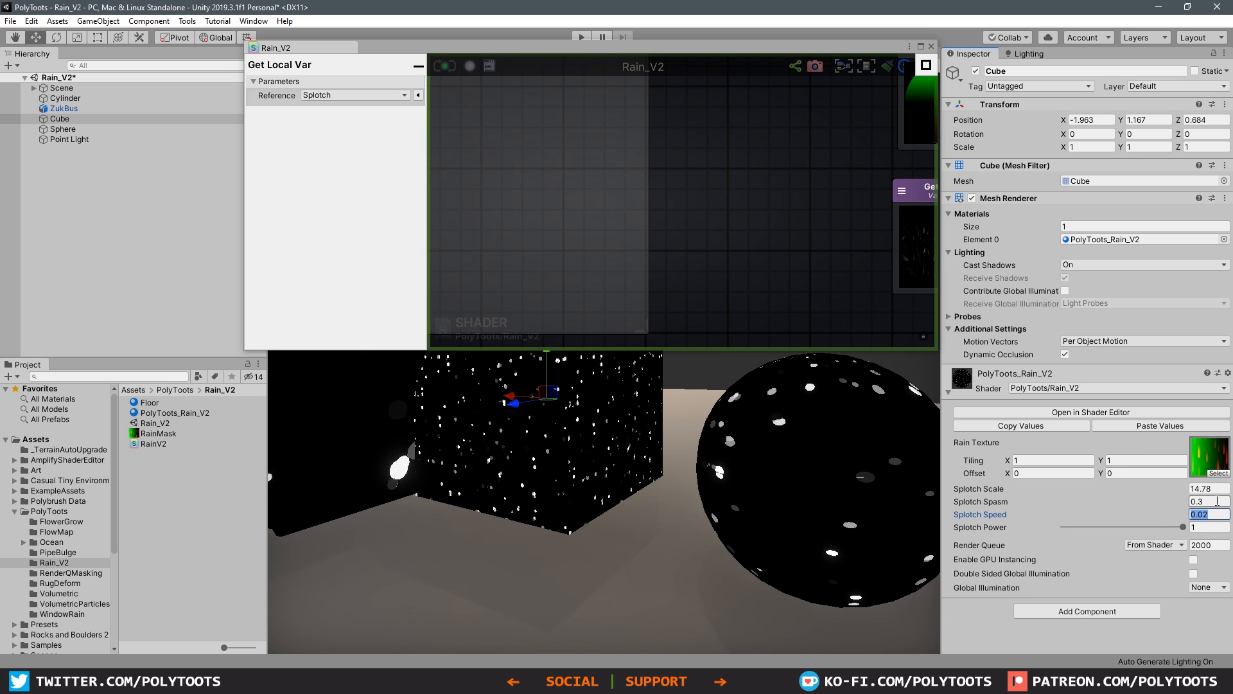
text(0.2)
key(Tab)
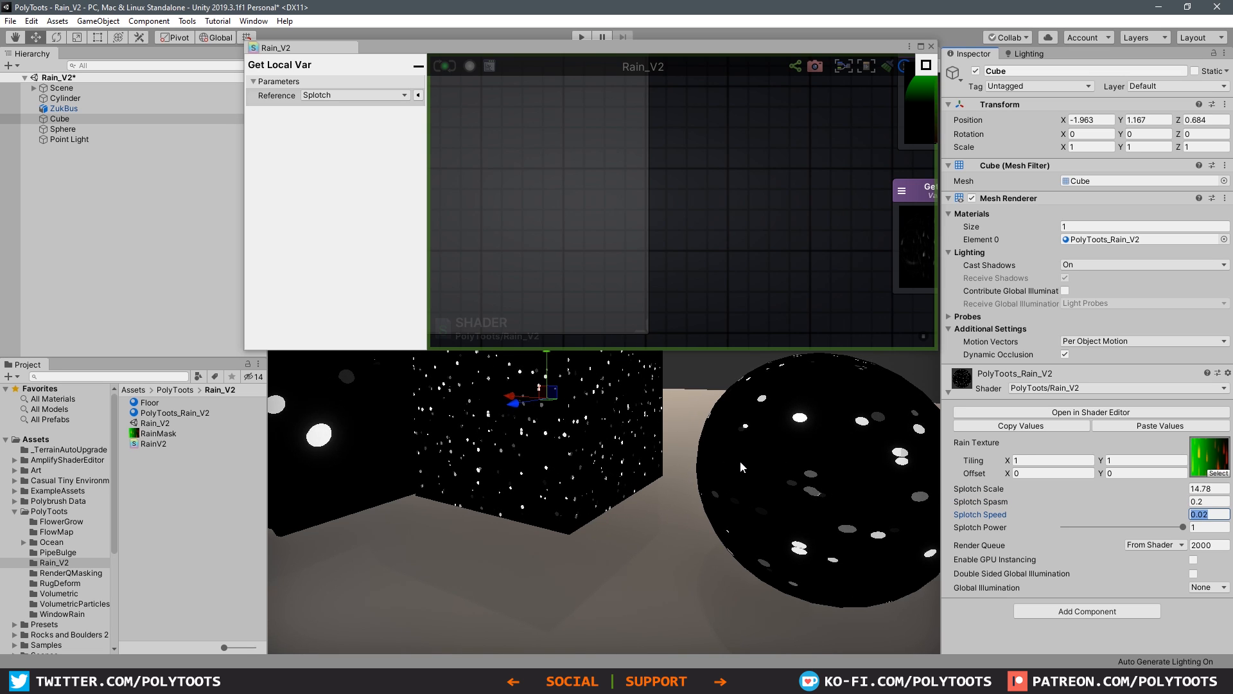
Step: Set the Splotch Spasm node's default value to 0.2 and change its type from Property to Constant
scroll(609, 194, down, 8)
middle_drag(587, 208, 794, 241)
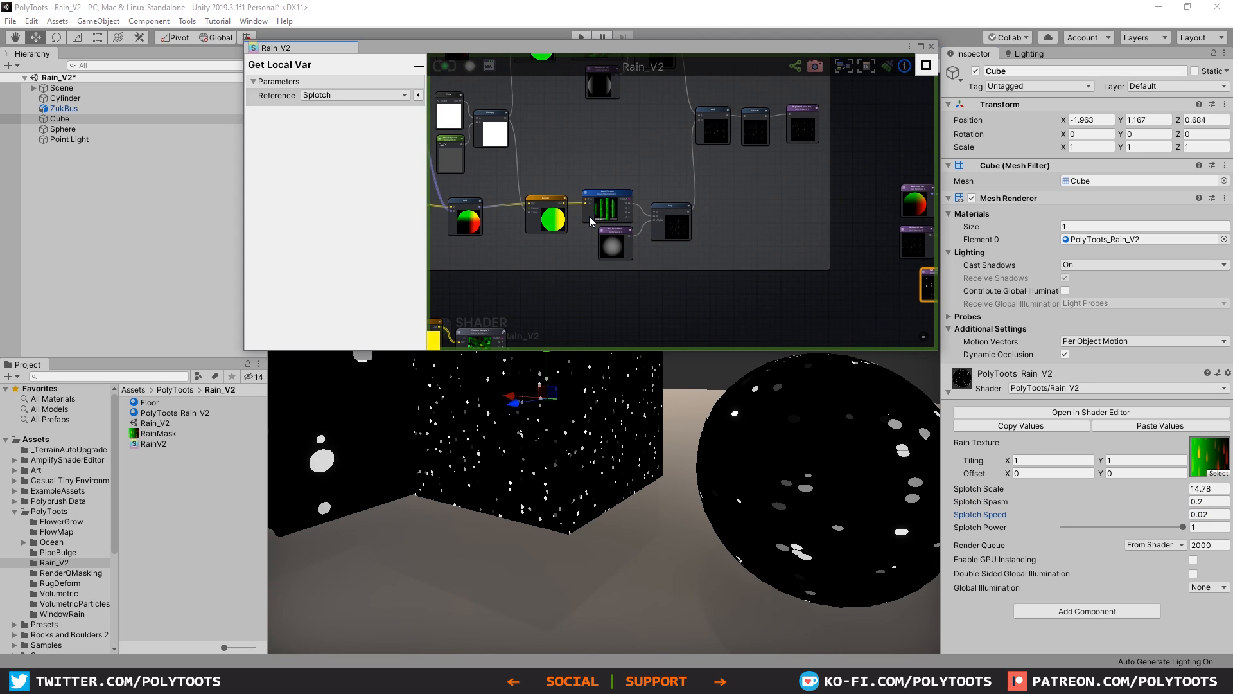
middle_drag(517, 230, 780, 156)
middle_drag(638, 229, 750, 157)
middle_drag(844, 313, 816, 311)
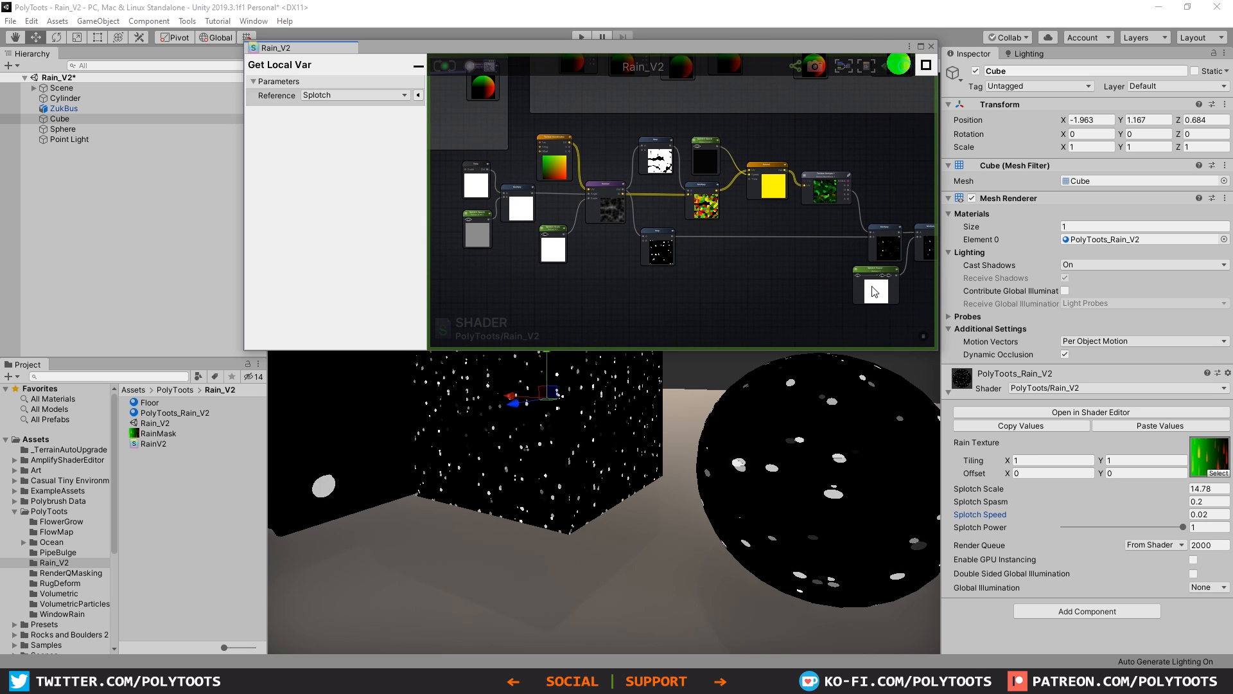
scroll(498, 222, up, 5)
click(461, 195)
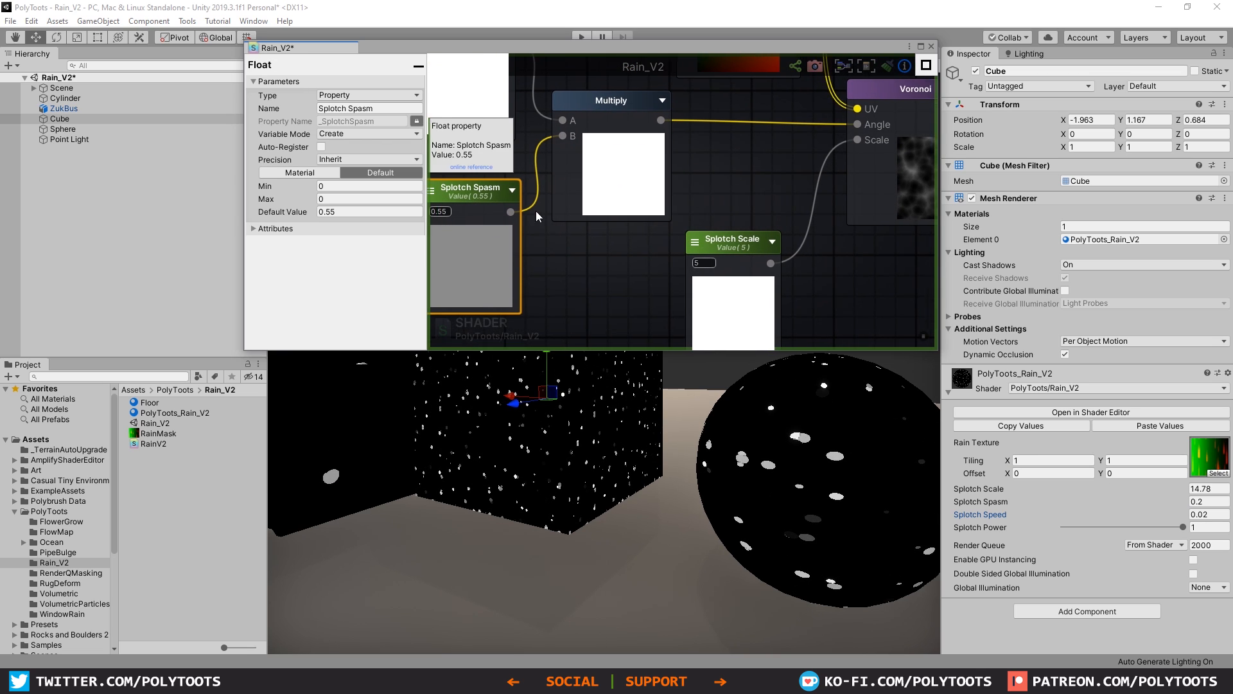
scroll(536, 211, up, 2)
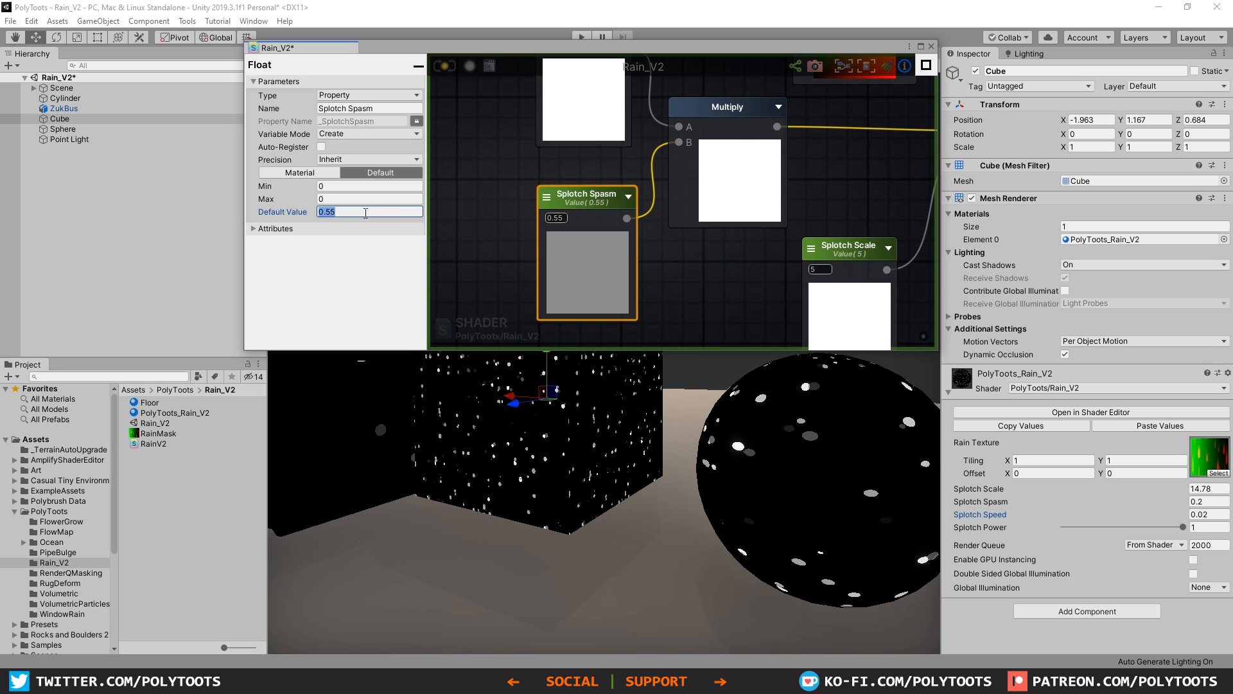
text(.2)
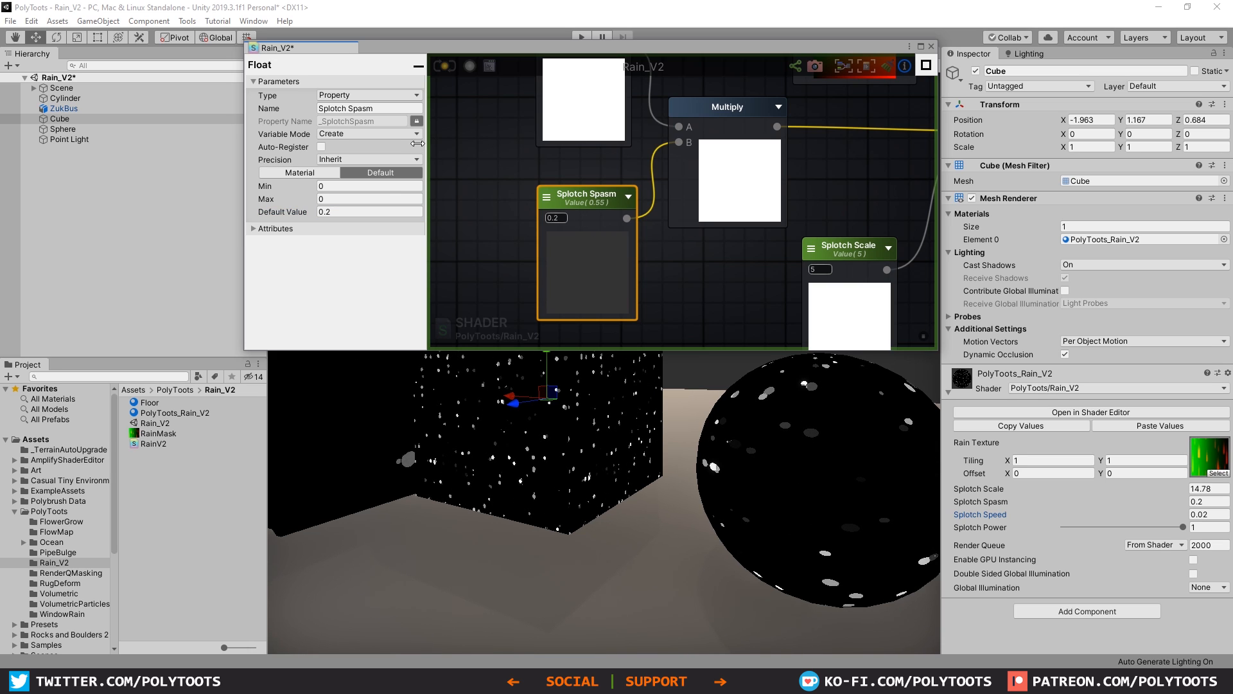
click(392, 93)
click(350, 107)
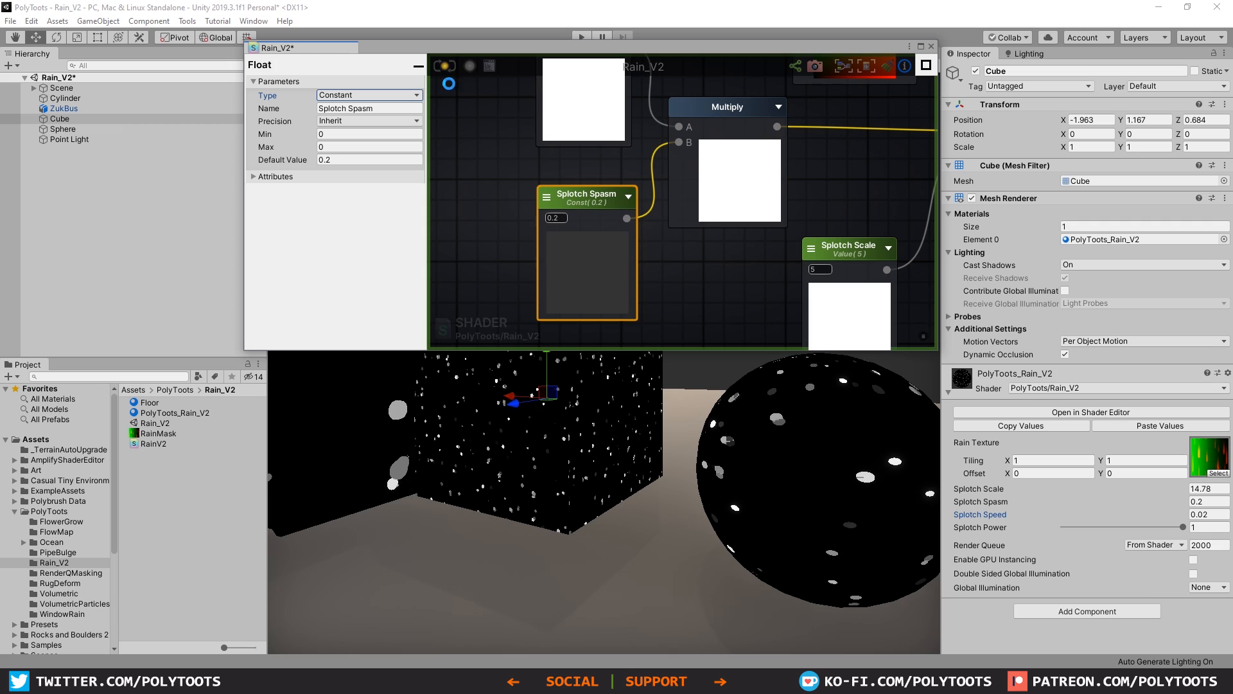
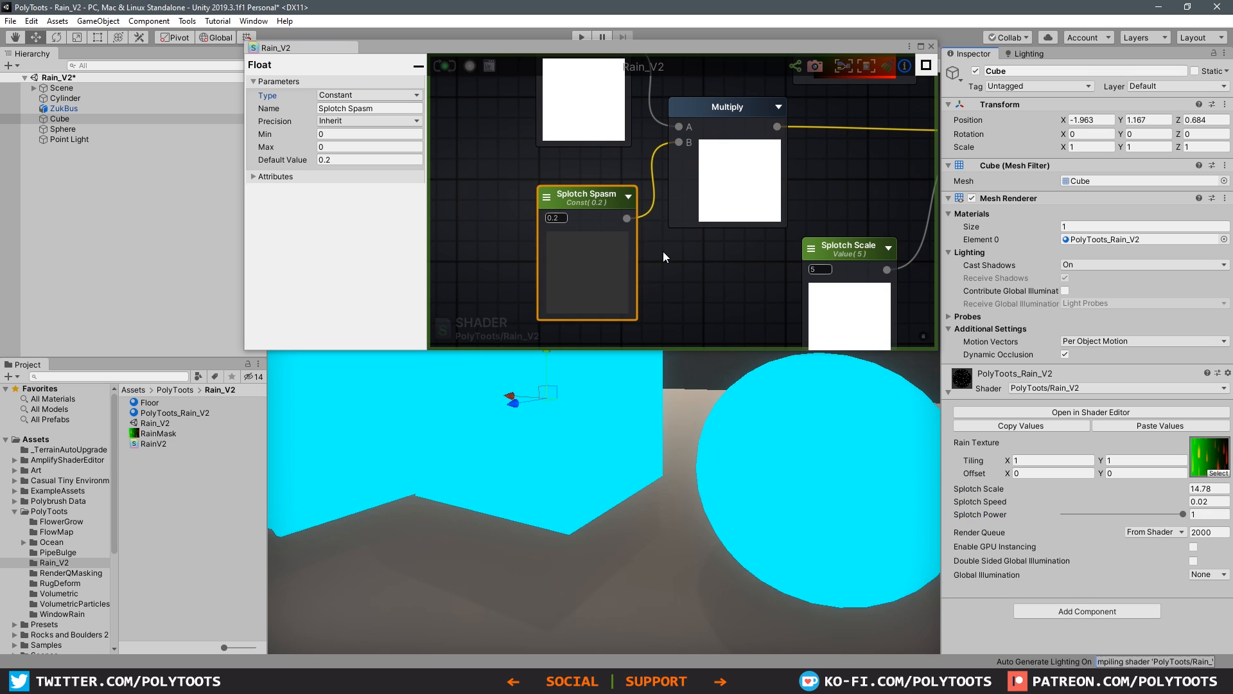
Step: Raise the rain material's Splotch Scale to about 16.46 and try a Splotch Speed of 1 on the cube
drag(1161, 487, 1168, 504)
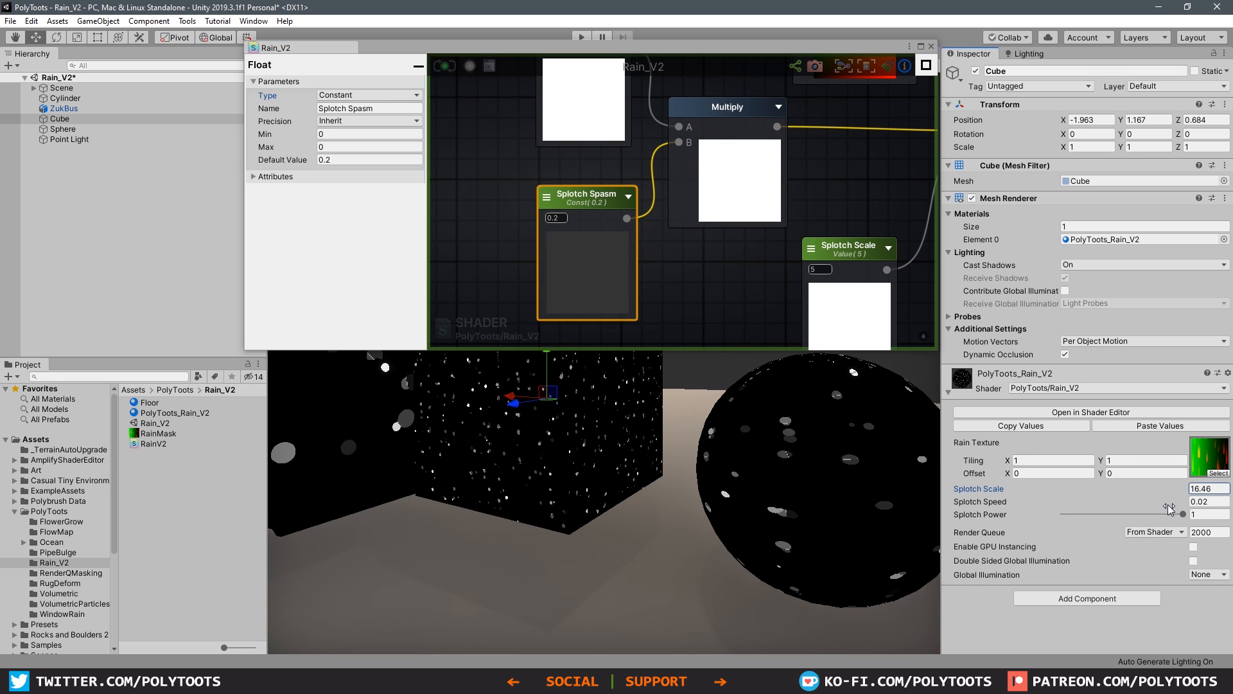
click(1215, 502)
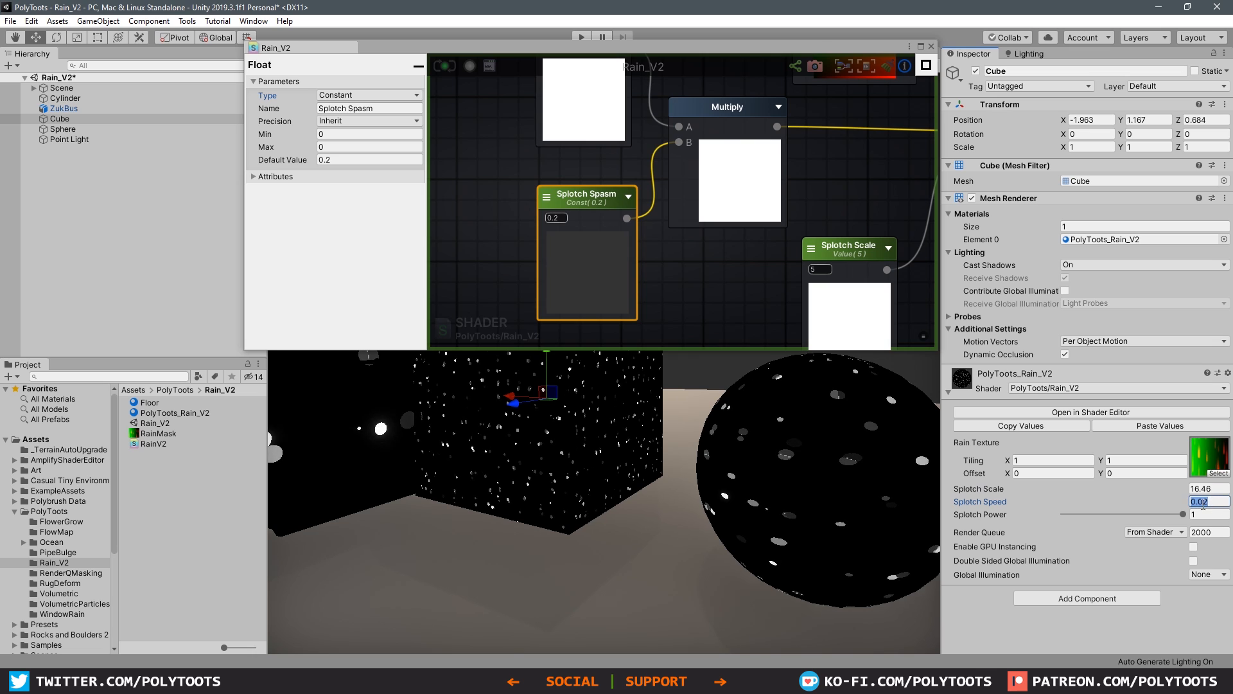
text(1)
key(Tab)
middle_drag(531, 392, 627, 453)
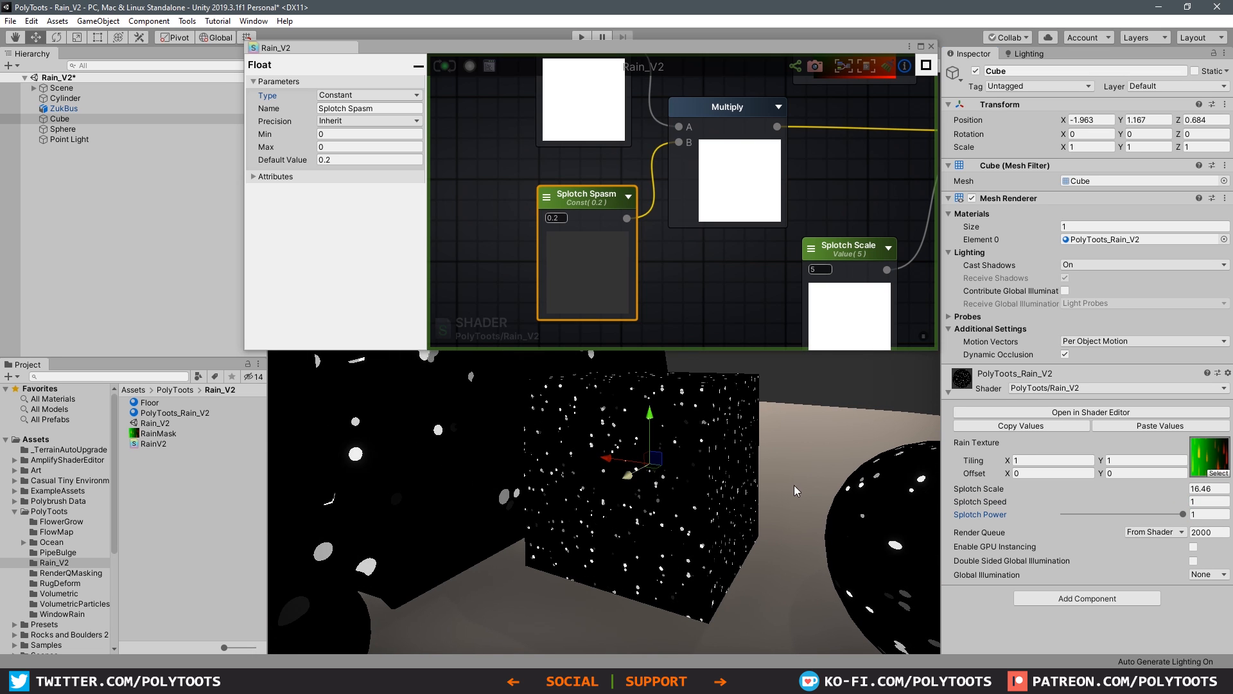
Step: Set the rain material's Splotch Speed to 0.2 and test the Splotch Power range
click(1199, 501)
text(2)
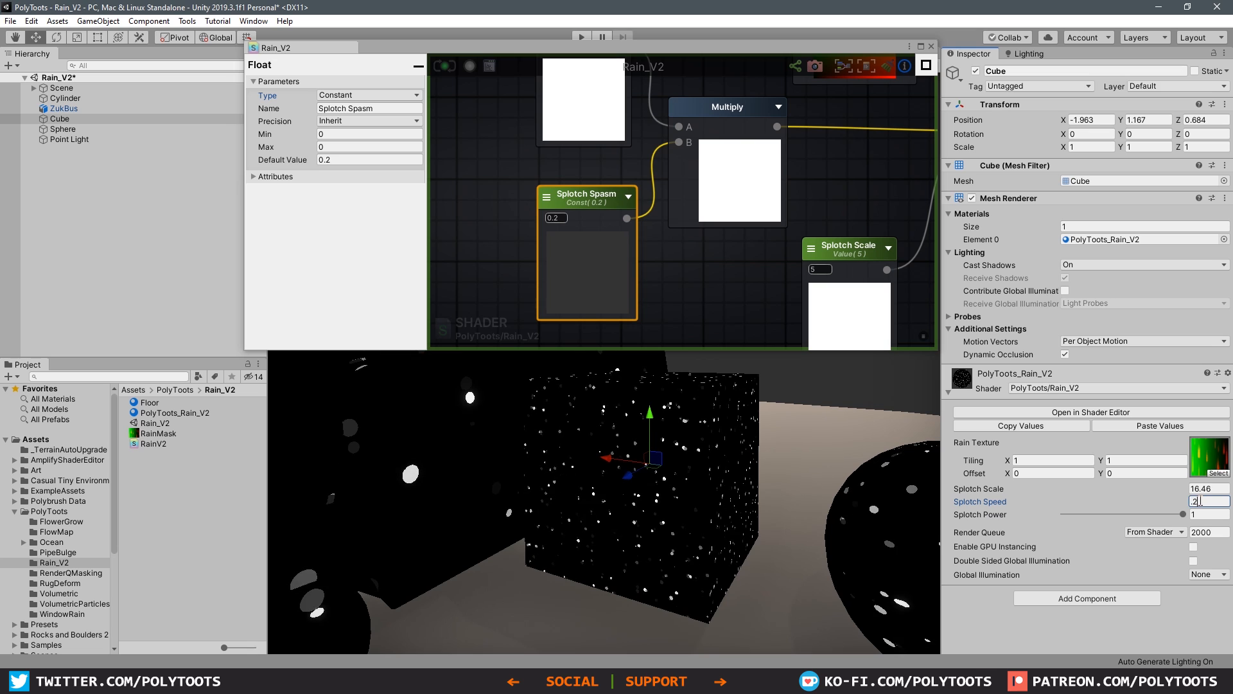
key(BackSpace)
text(0.2)
key(Tab)
drag(1175, 515, 1048, 517)
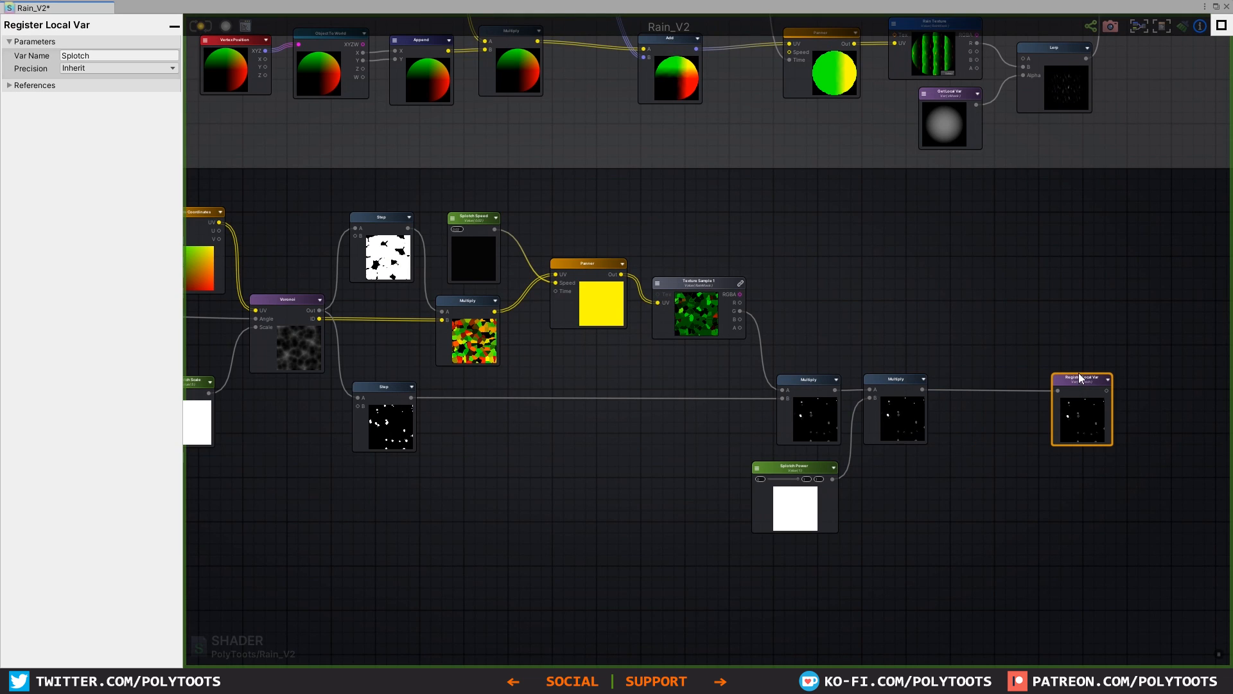
Step: Insert a Multiply node between the last splotch Multiply and the Splotch Register Local Var node
middle_drag(1078, 373, 893, 349)
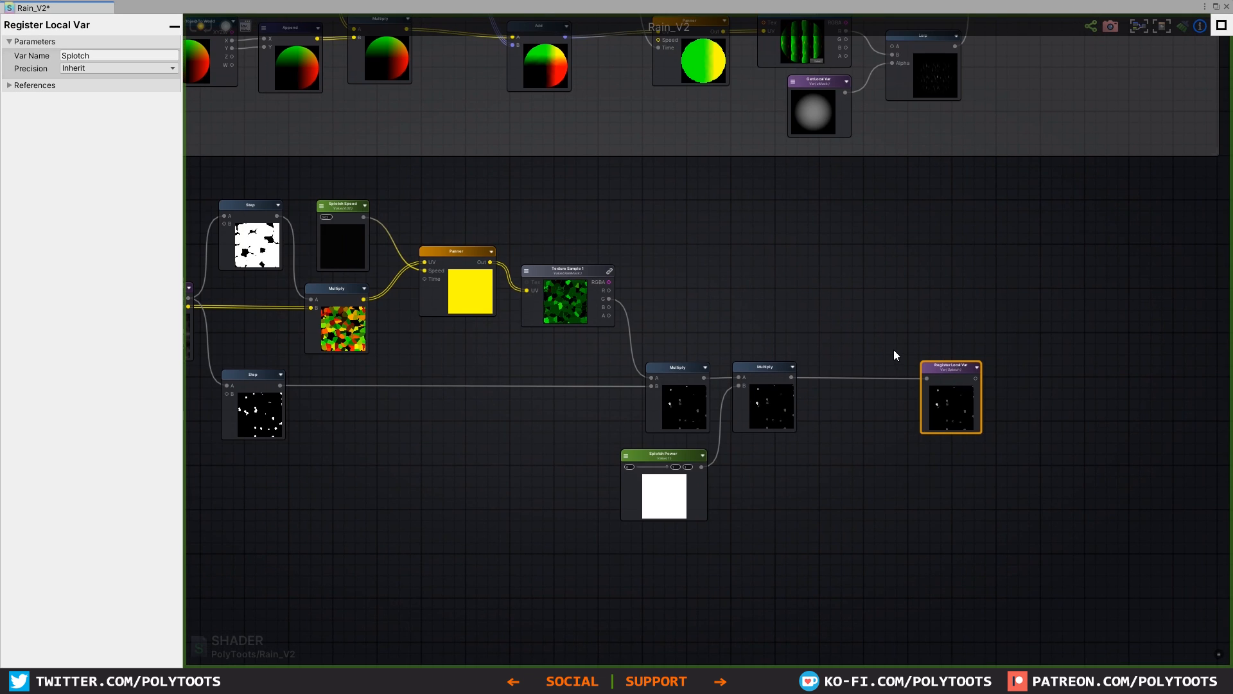
scroll(893, 349, up, 3)
drag(842, 356, 835, 400)
middle_drag(854, 456, 880, 331)
click(852, 409)
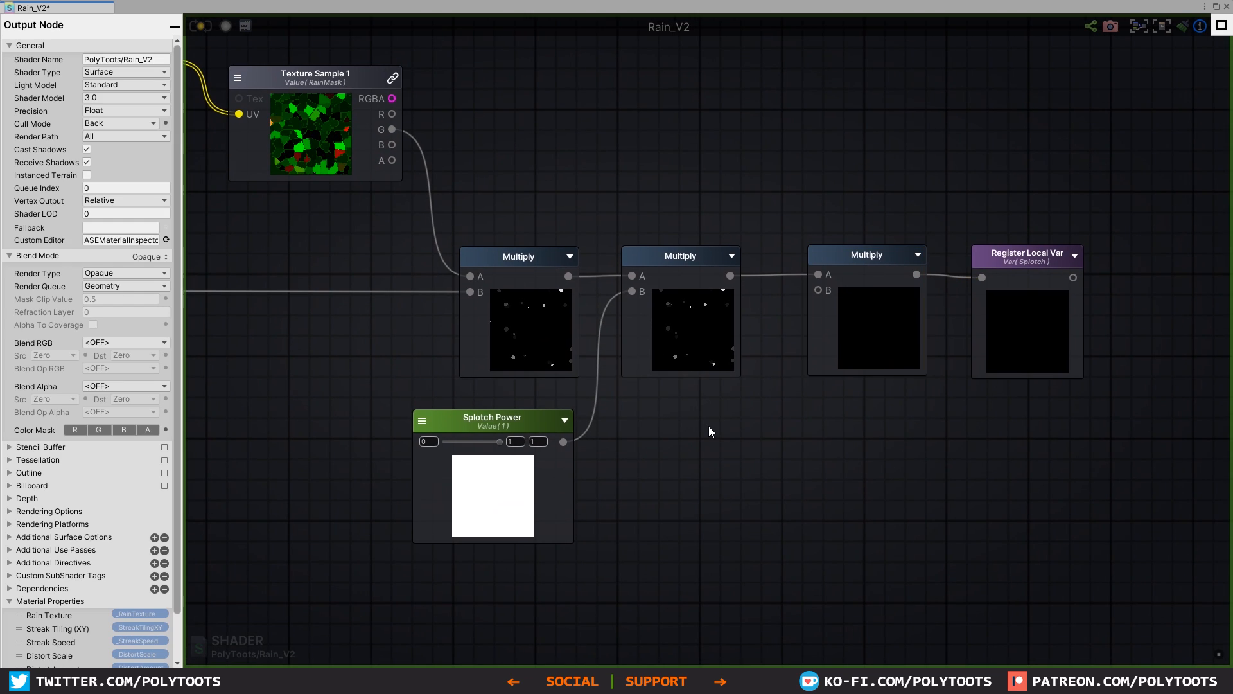
Step: Add a Get Local Var node referencing yMask and connect it to the B input of the new Multiply node
key(g)
click(679, 417)
drag(705, 422, 670, 408)
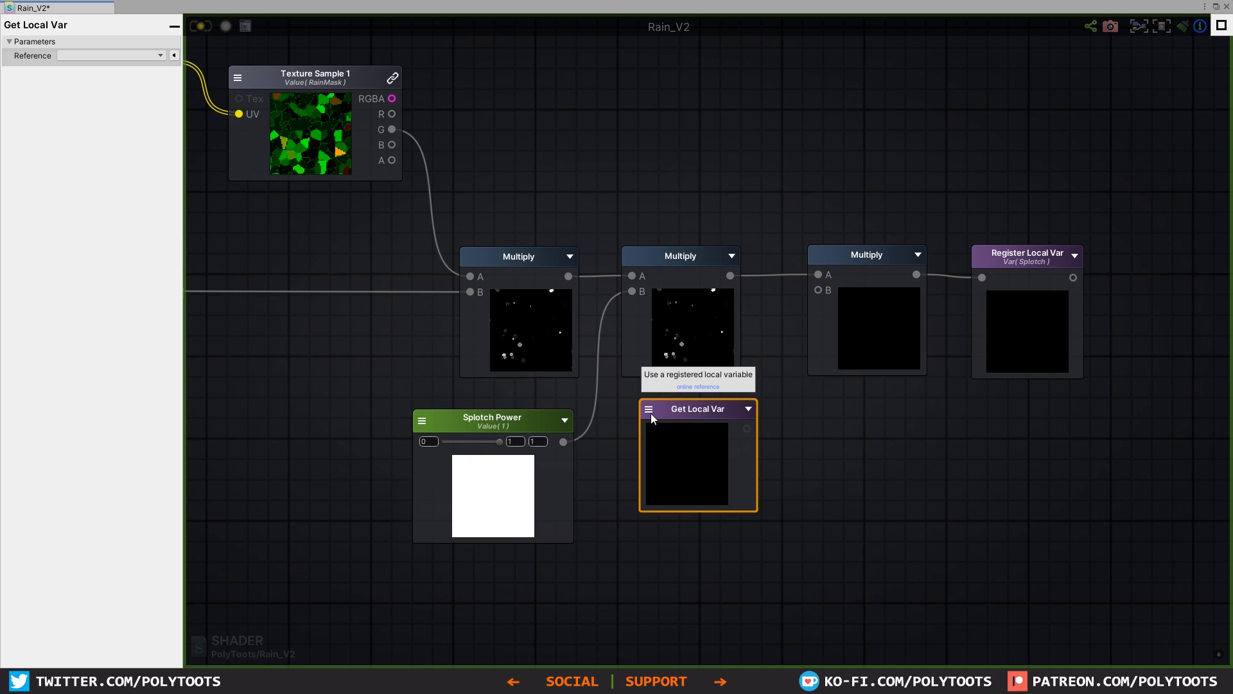
click(649, 411)
click(678, 495)
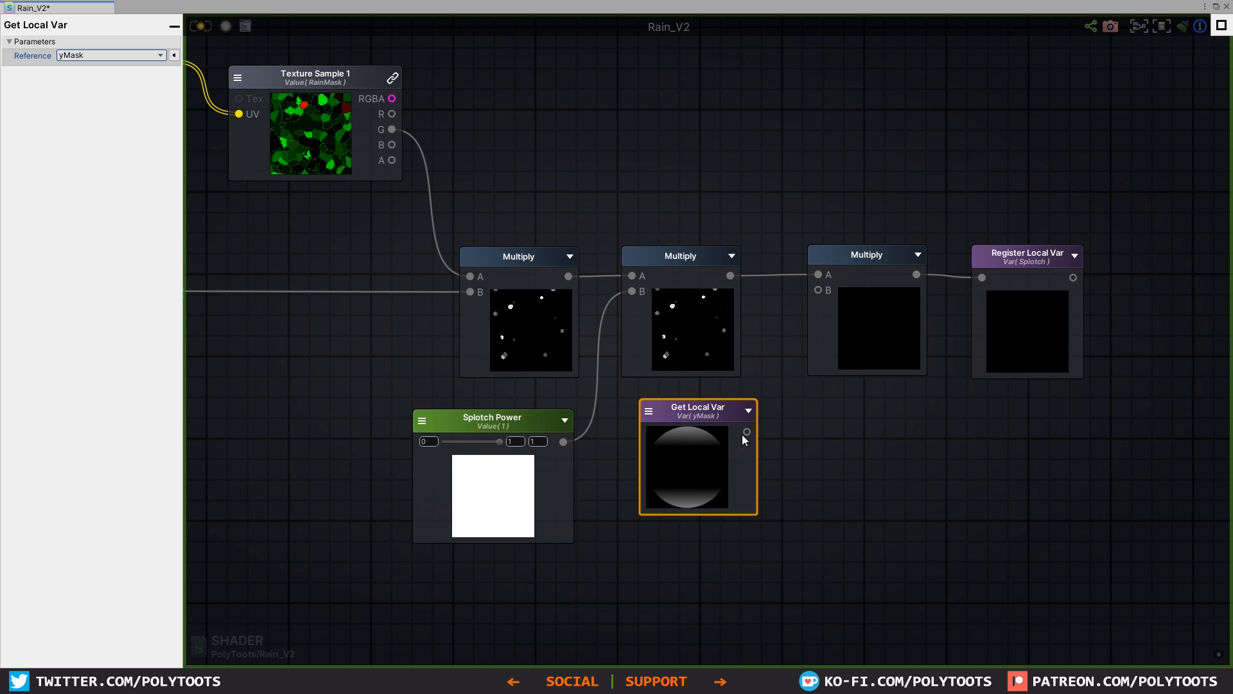
drag(815, 291, 850, 267)
drag(672, 417, 665, 415)
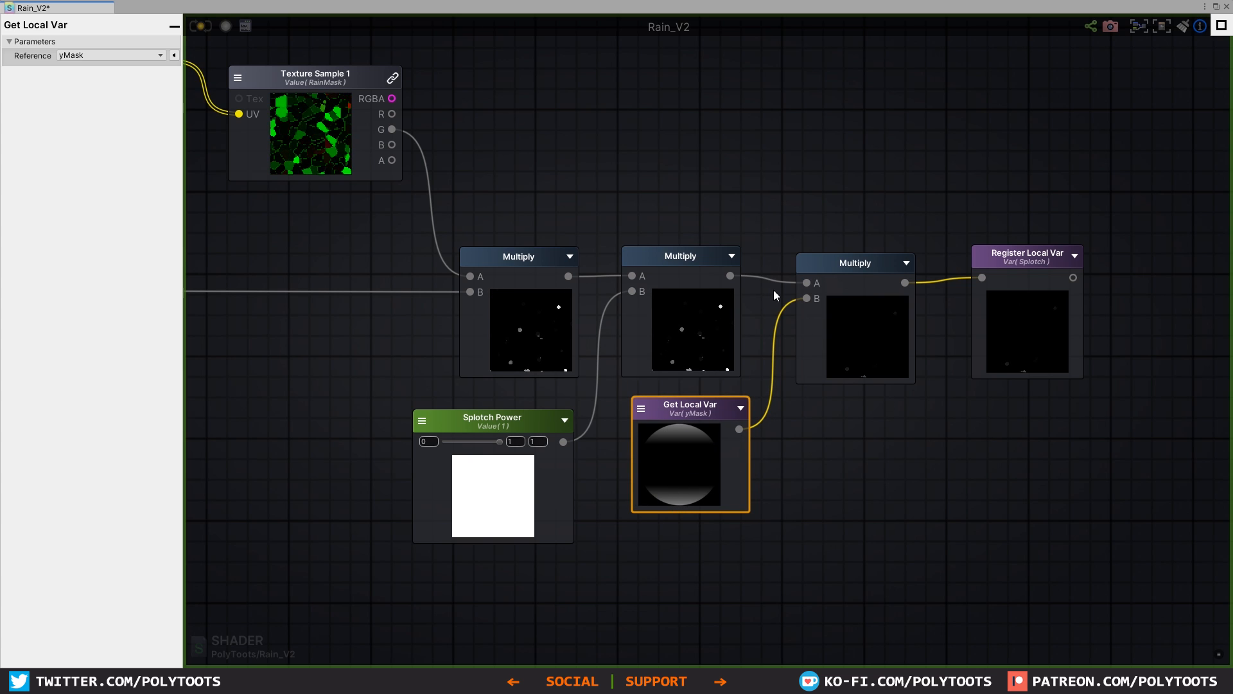
Step: Disconnect the yMask Register Local Var from Break To Components and place it below the zMask node in the Mask Gen group
scroll(774, 290, down, 5)
scroll(757, 419, up, 5)
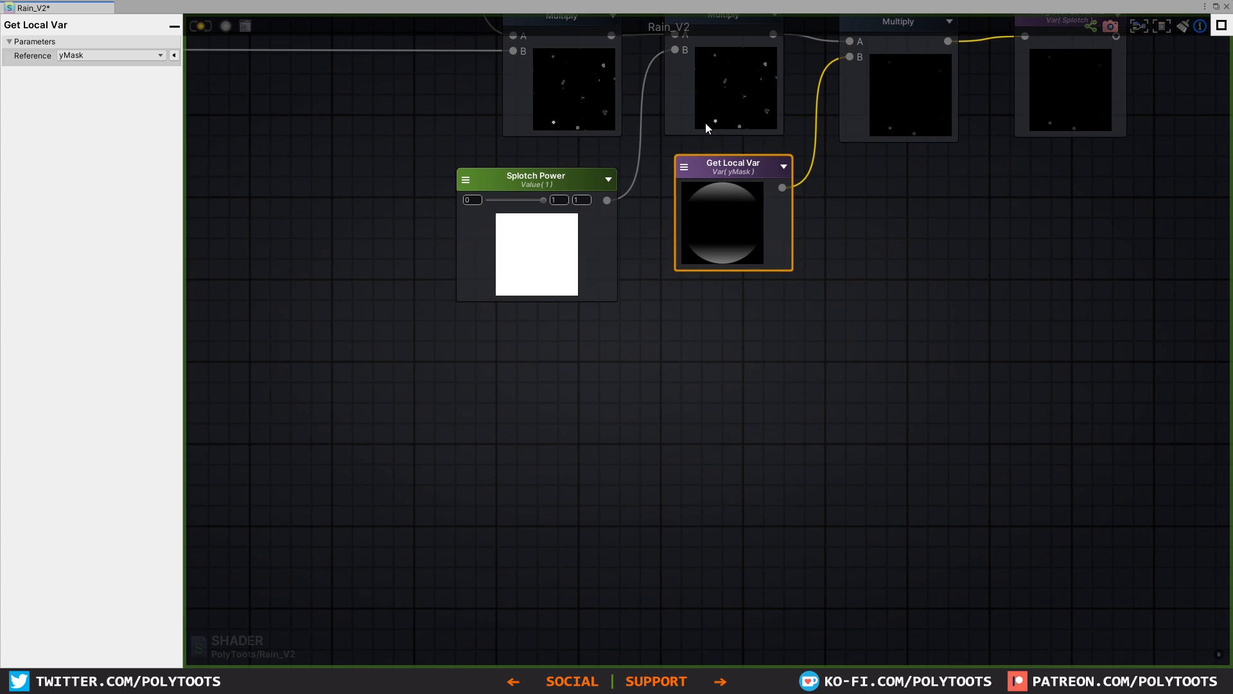
middle_drag(704, 121, 848, 404)
scroll(907, 418, down, 6)
scroll(580, 195, up, 3)
scroll(677, 299, down, 5)
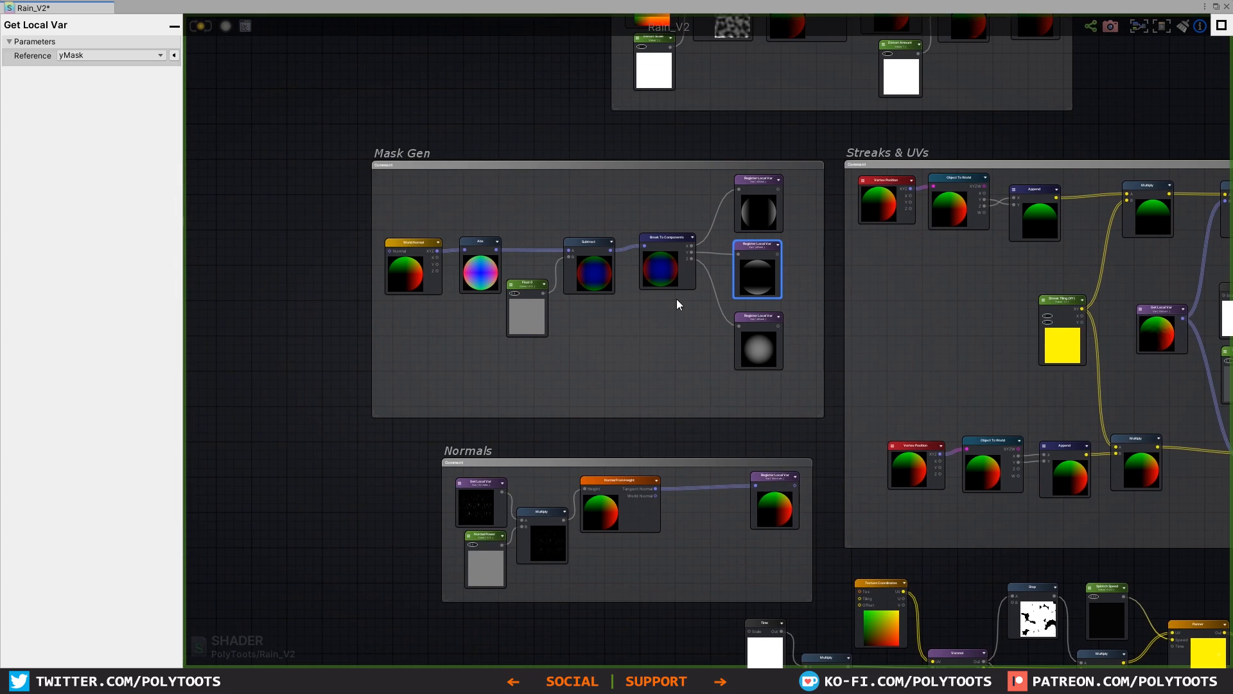
scroll(834, 268, up, 6)
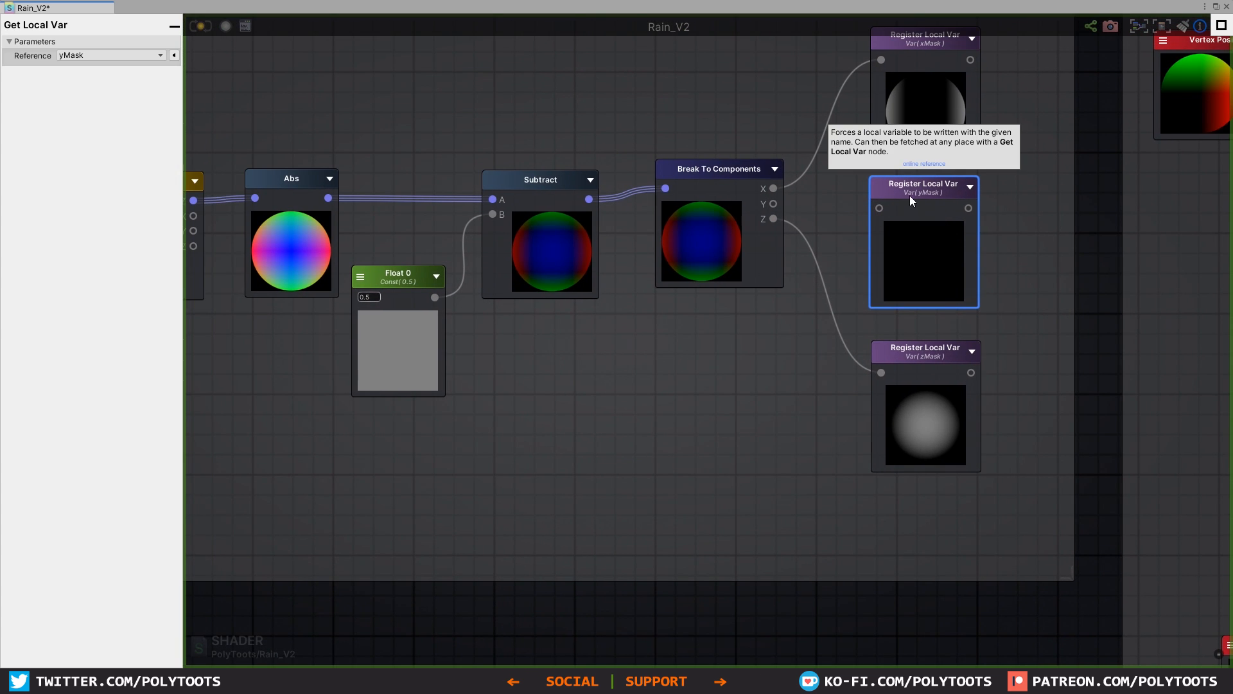
drag(910, 195, 750, 406)
drag(919, 361, 912, 207)
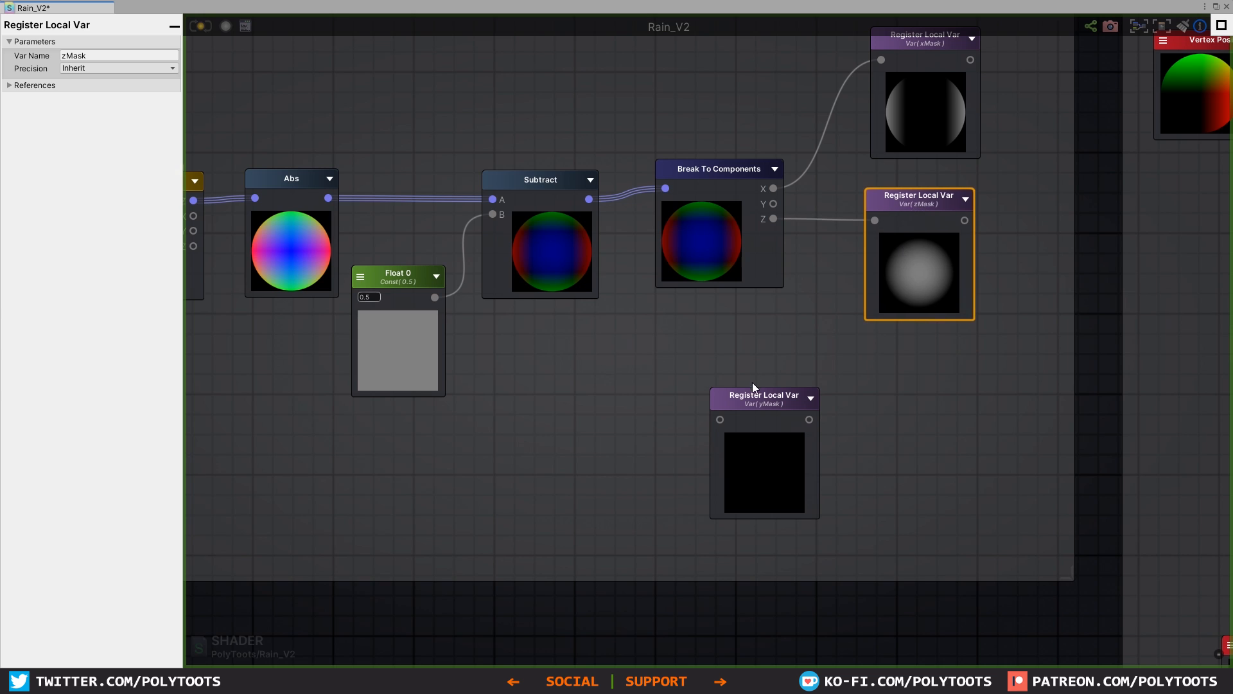
drag(772, 401, 932, 404)
middle_drag(684, 359, 844, 336)
scroll(844, 337, down, 2)
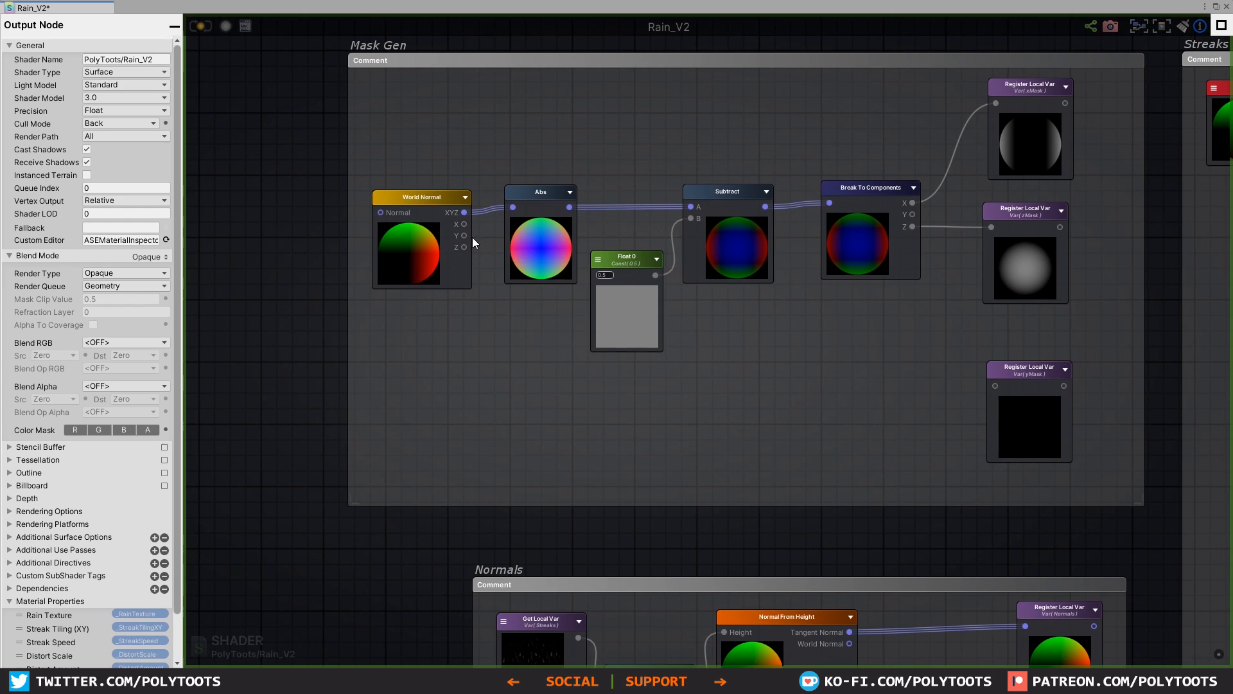
Step: Connect the World Normal node's Y output to the yMask Register Local Var and route the connection beneath the other nodes with a wire node
drag(464, 235, 995, 385)
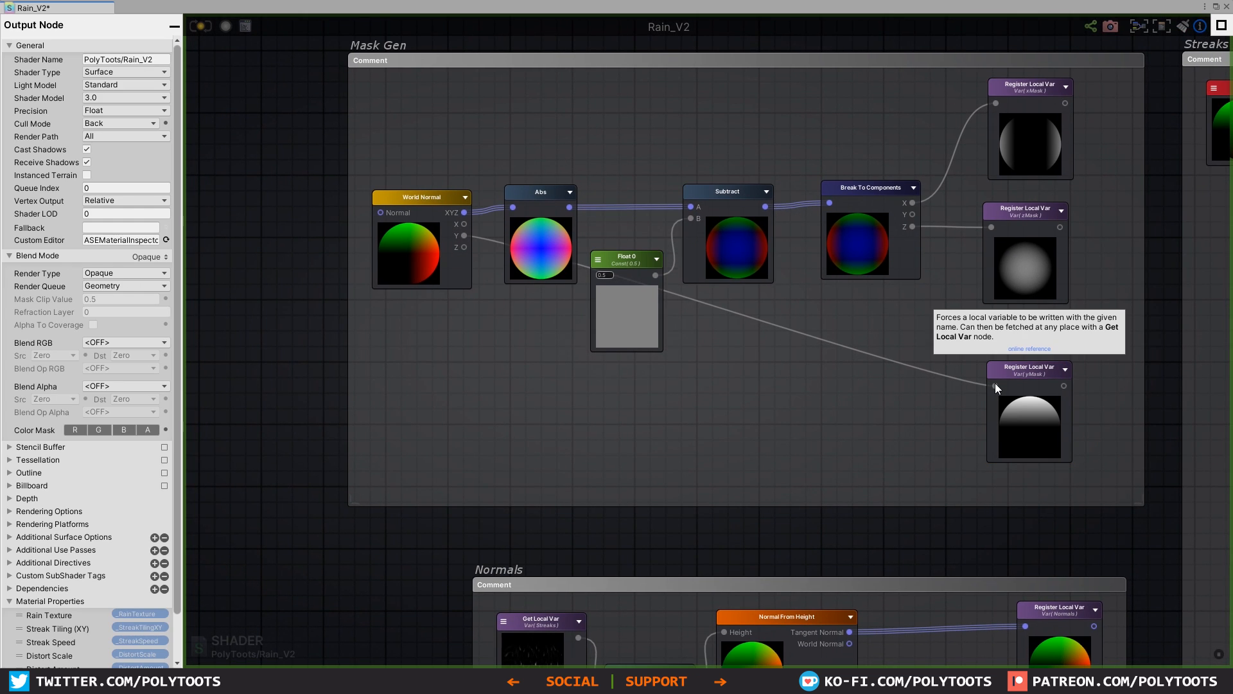
double_click(748, 320)
drag(725, 351, 510, 368)
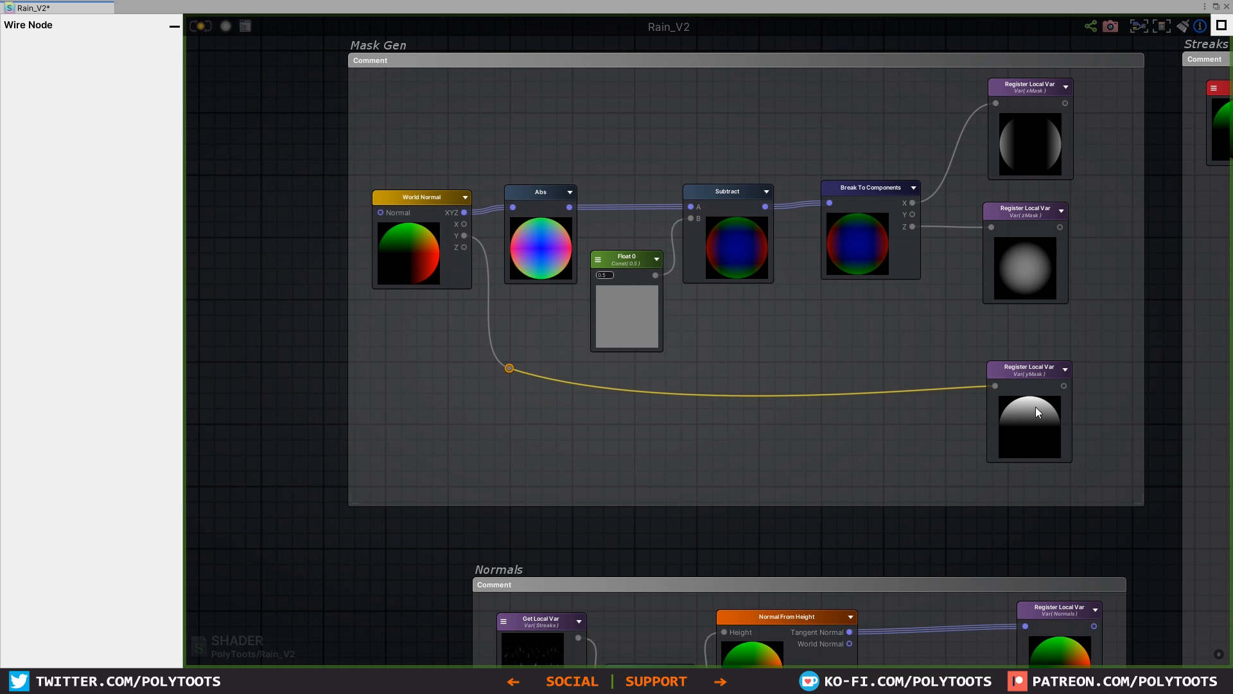
middle_drag(1022, 391, 827, 387)
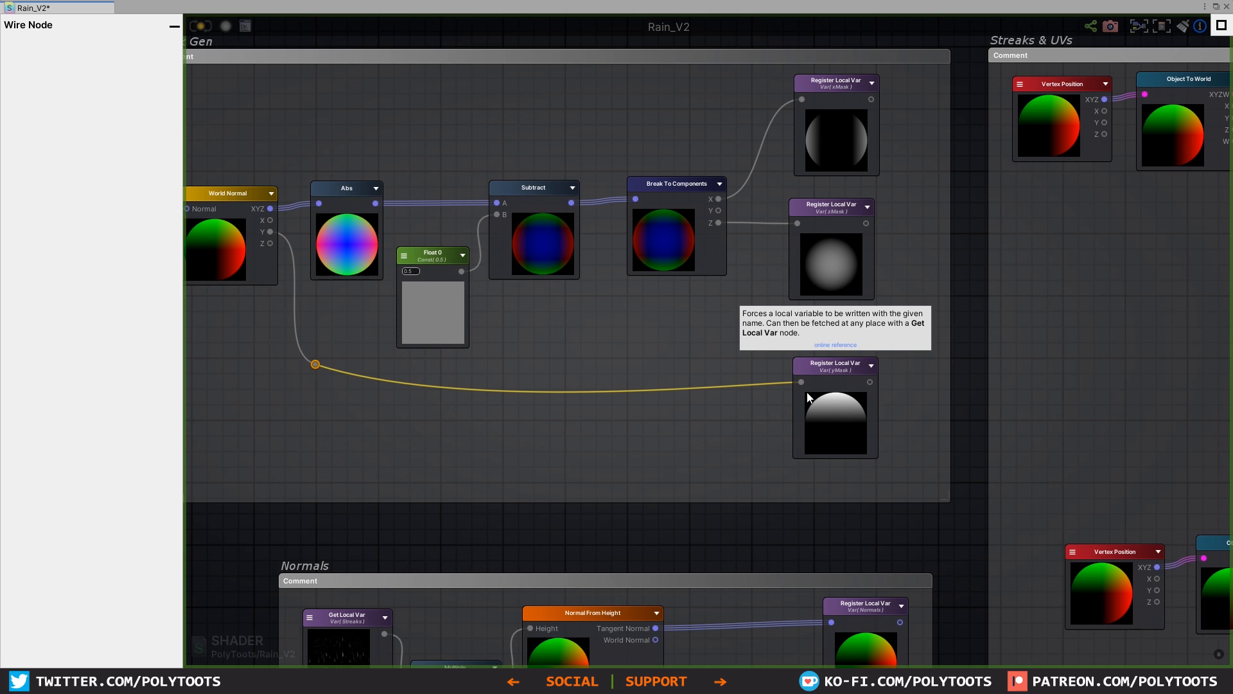
click(672, 345)
Step: Align the yMask Get Local Var and Splotch Register Local Var nodes at the end of the splotch graph and update the shader
scroll(925, 419, down, 6)
middle_drag(806, 370, 403, 79)
middle_drag(981, 464, 661, 352)
scroll(662, 359, up, 5)
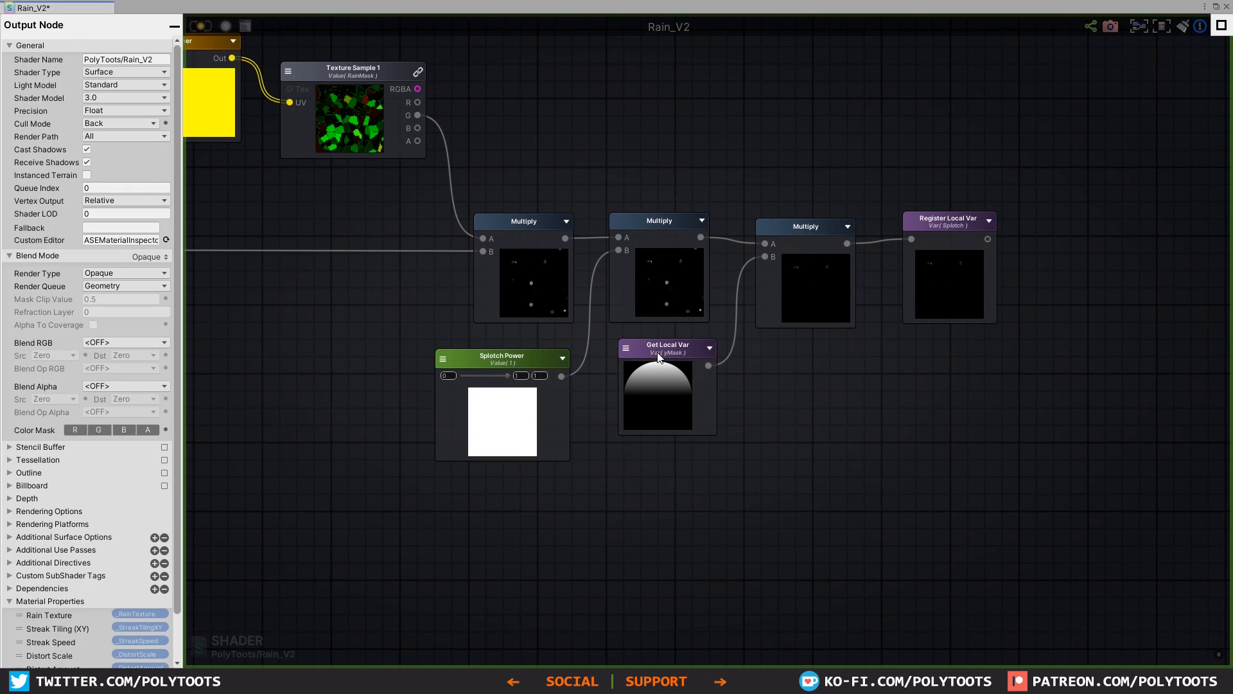
click(661, 357)
drag(949, 224, 942, 233)
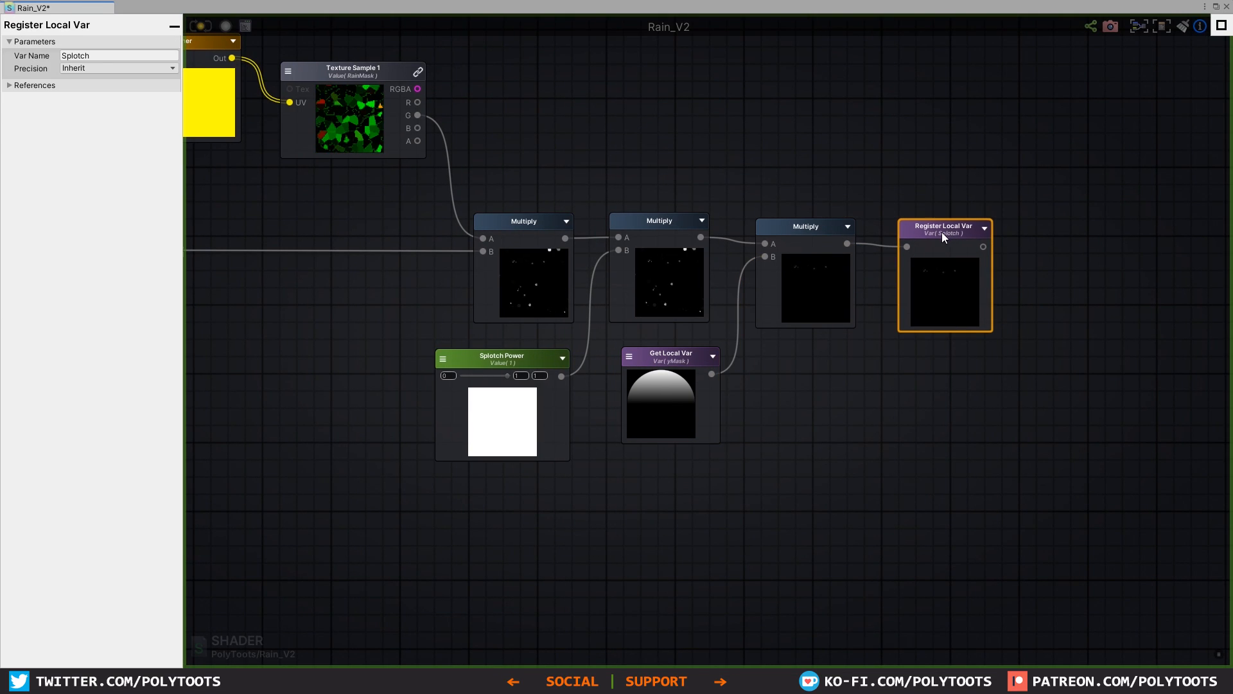
click(495, 118)
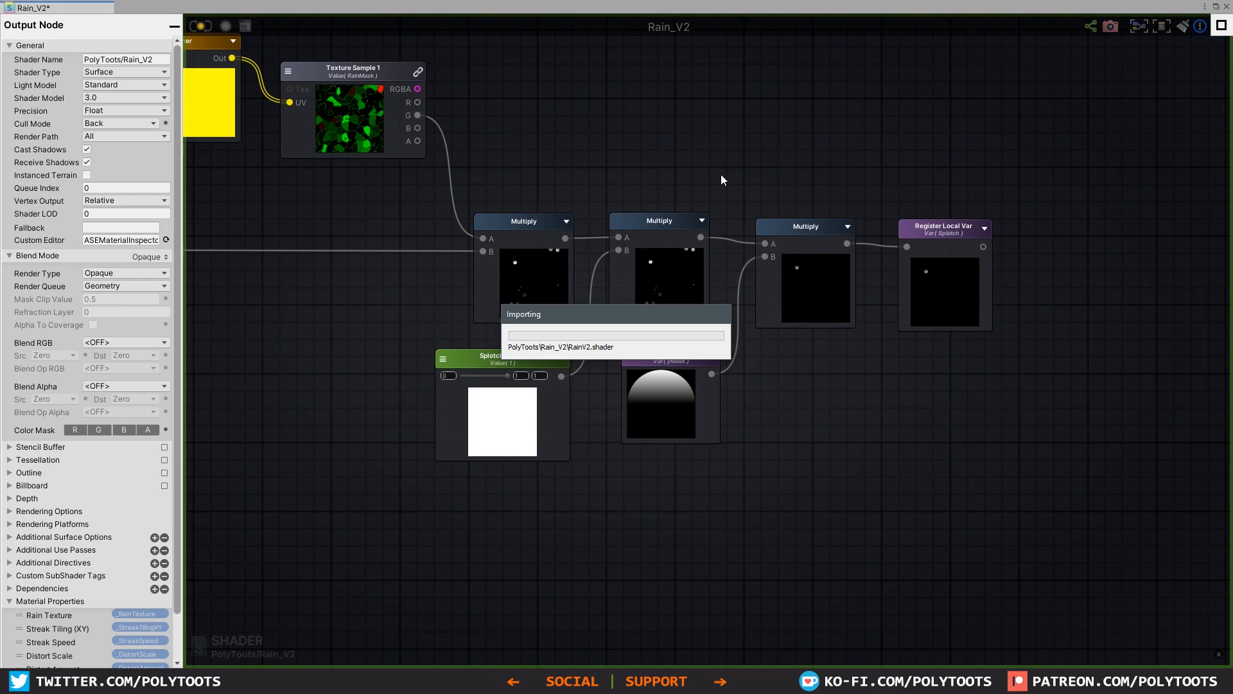
Step: Examine the y-masked splotches on the bus, cube and sphere in the scene from several angles
click(1217, 7)
drag(802, 439, 785, 474)
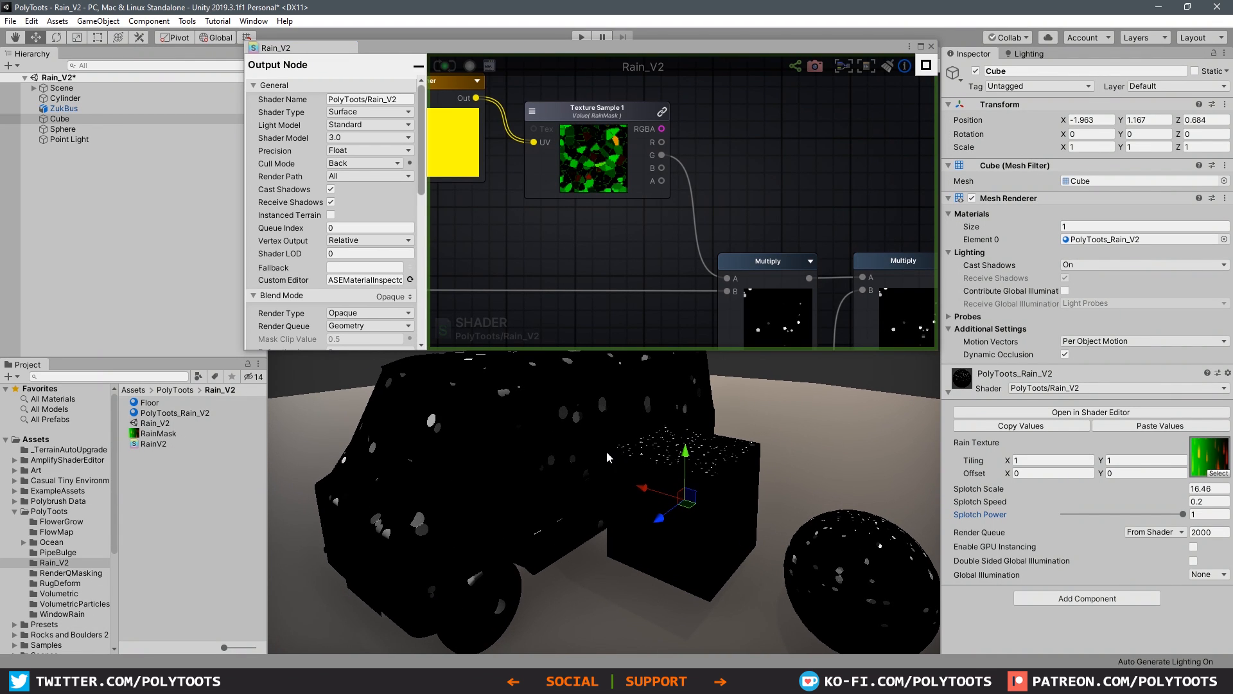
alt+drag(688, 455, 598, 425)
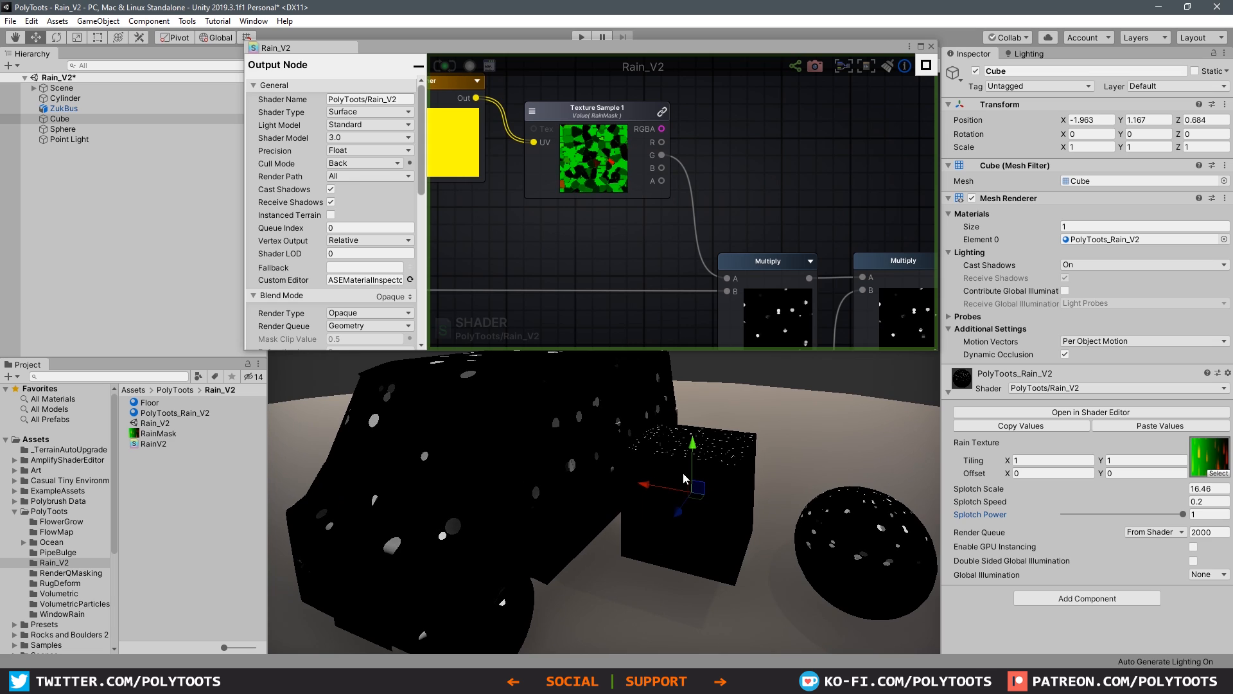
drag(834, 351, 836, 264)
scroll(709, 439, up, 7)
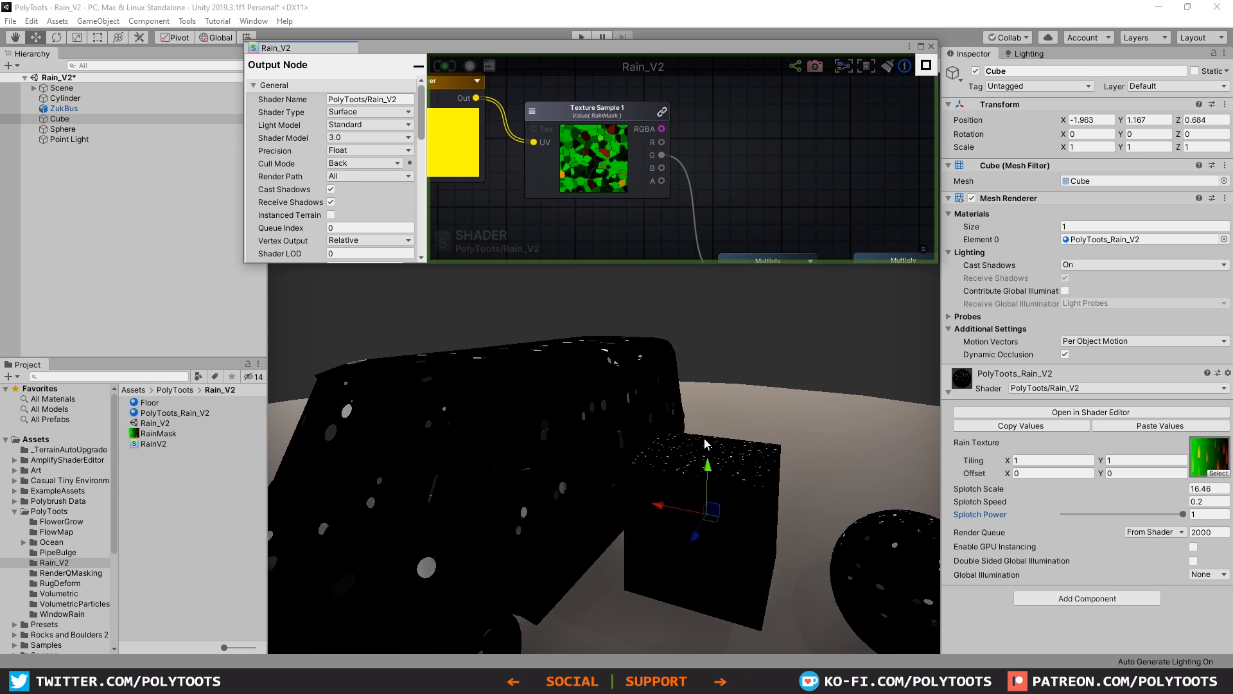
alt+drag(639, 457, 692, 417)
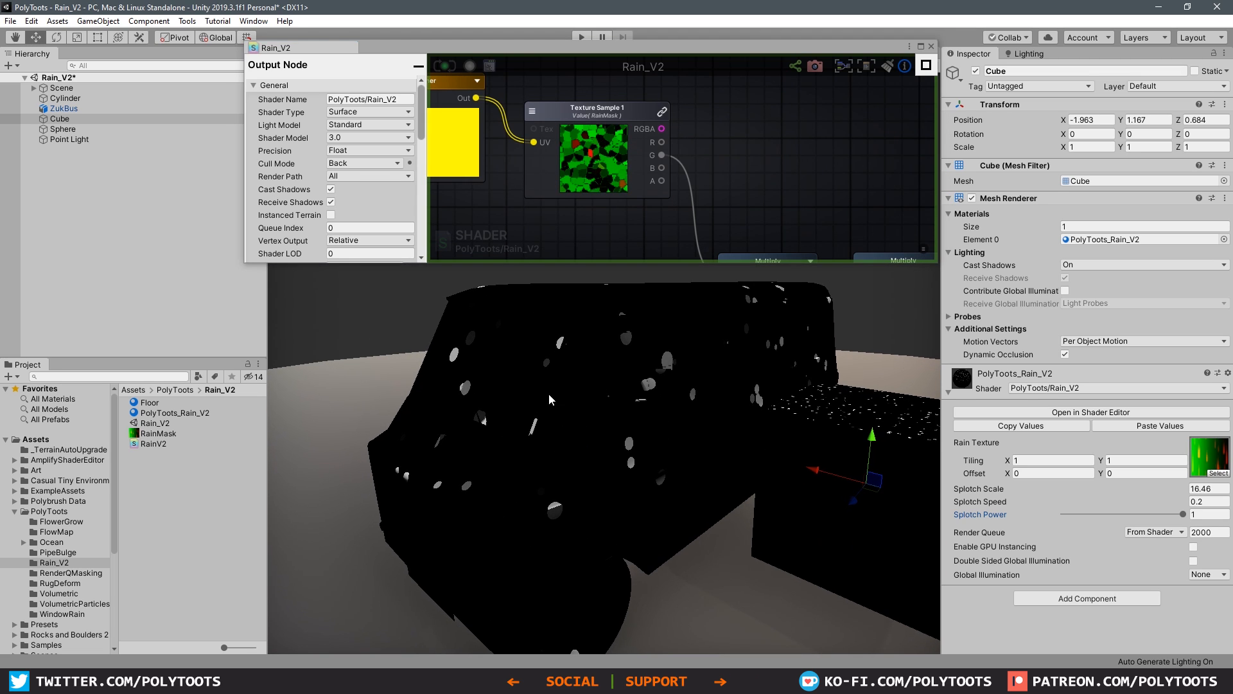
alt+drag(612, 439, 515, 368)
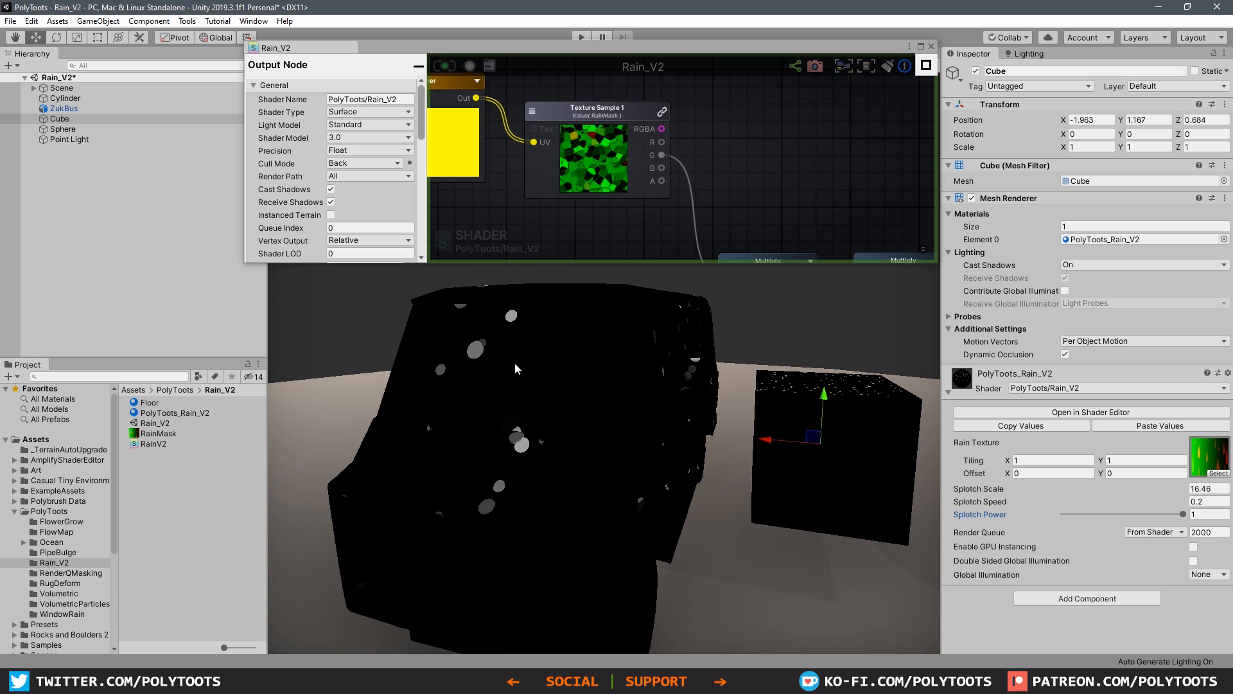
alt+drag(565, 454, 830, 430)
alt+drag(656, 440, 468, 447)
alt+drag(586, 361, 620, 433)
alt+drag(704, 451, 740, 436)
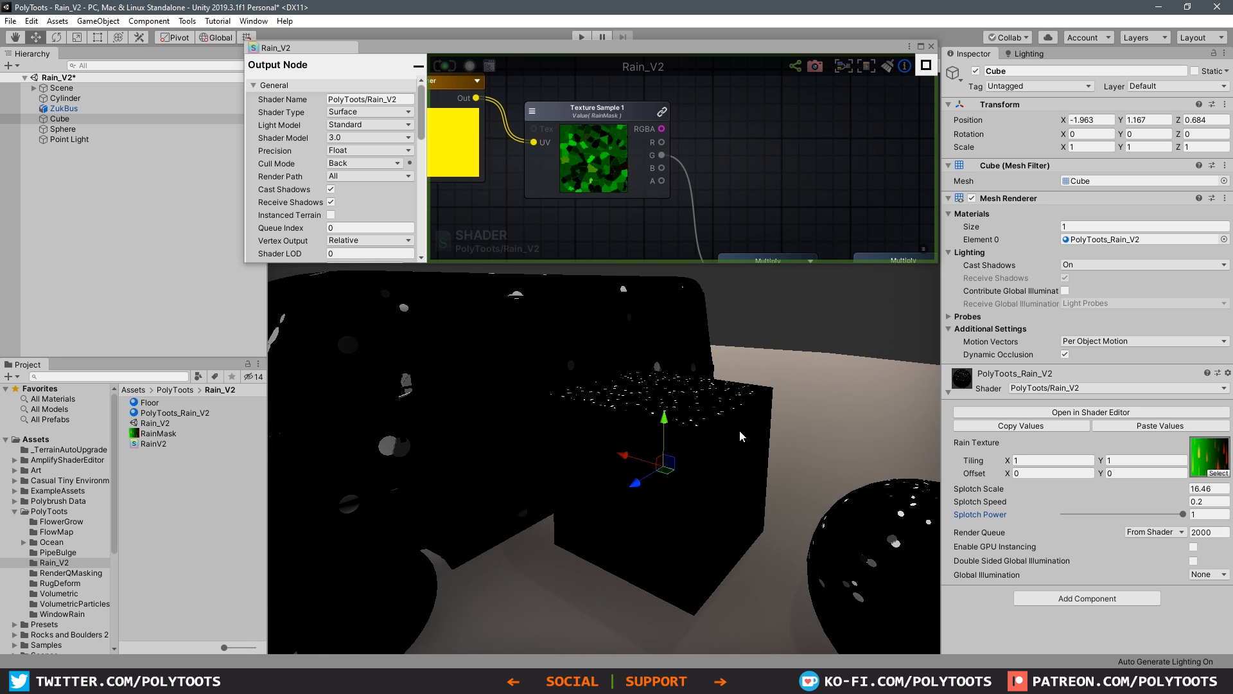
alt+drag(735, 482, 678, 397)
alt+right_drag(734, 502, 689, 468)
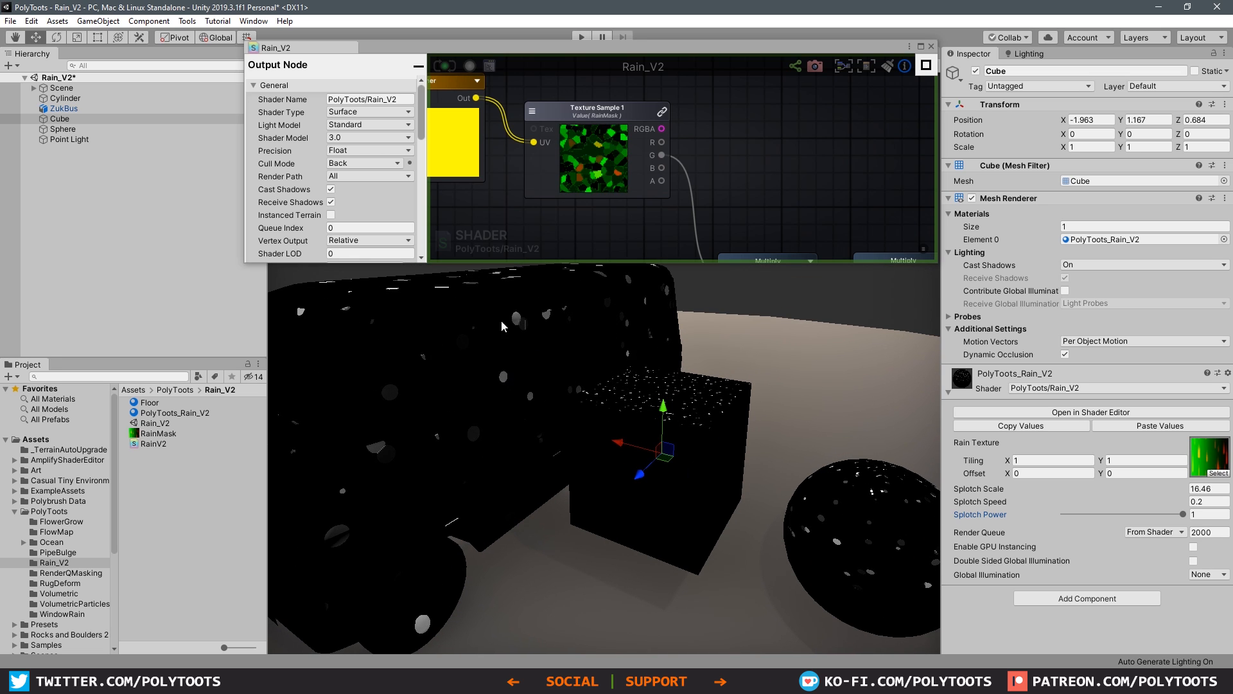
alt+drag(503, 326, 553, 327)
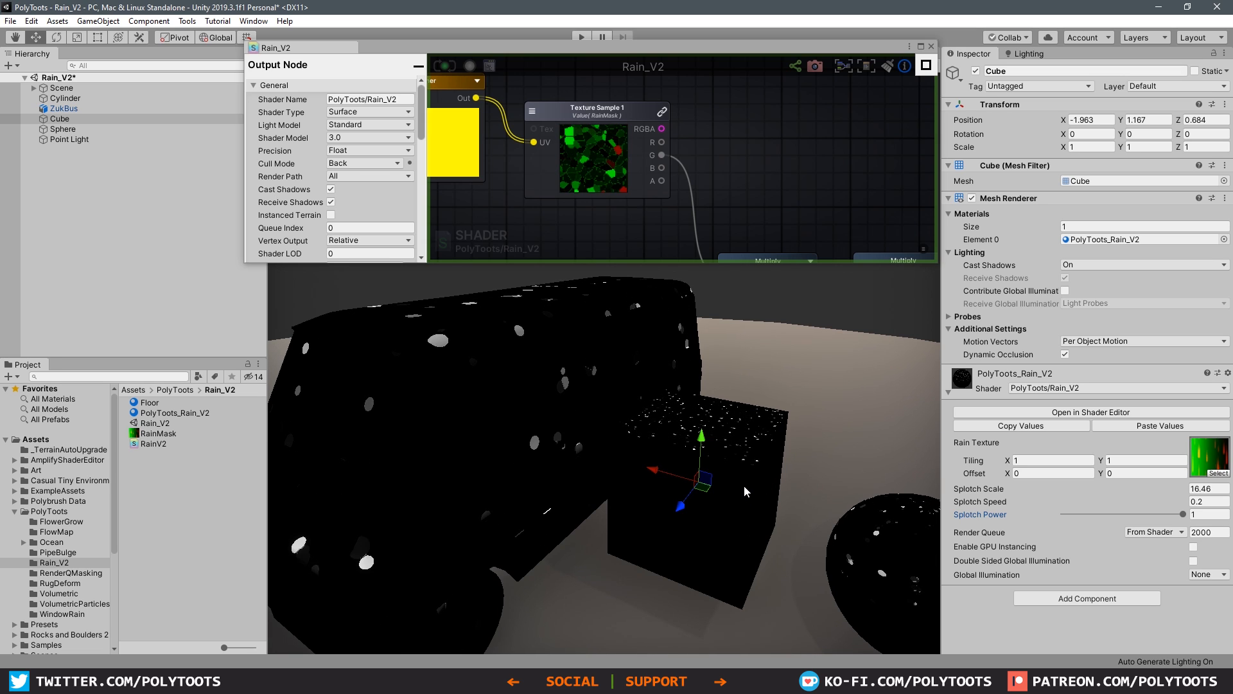
mouse_move(747, 486)
middle_down()
mouse_move(656, 453)
mouse_move(752, 486)
middle_up()
Step: Add Float 0 to World Normal's Y with an Add node feeding the yMask Register Local Var, and reroute the Y connection with a wire node
click(756, 186)
scroll(714, 193, down, 6)
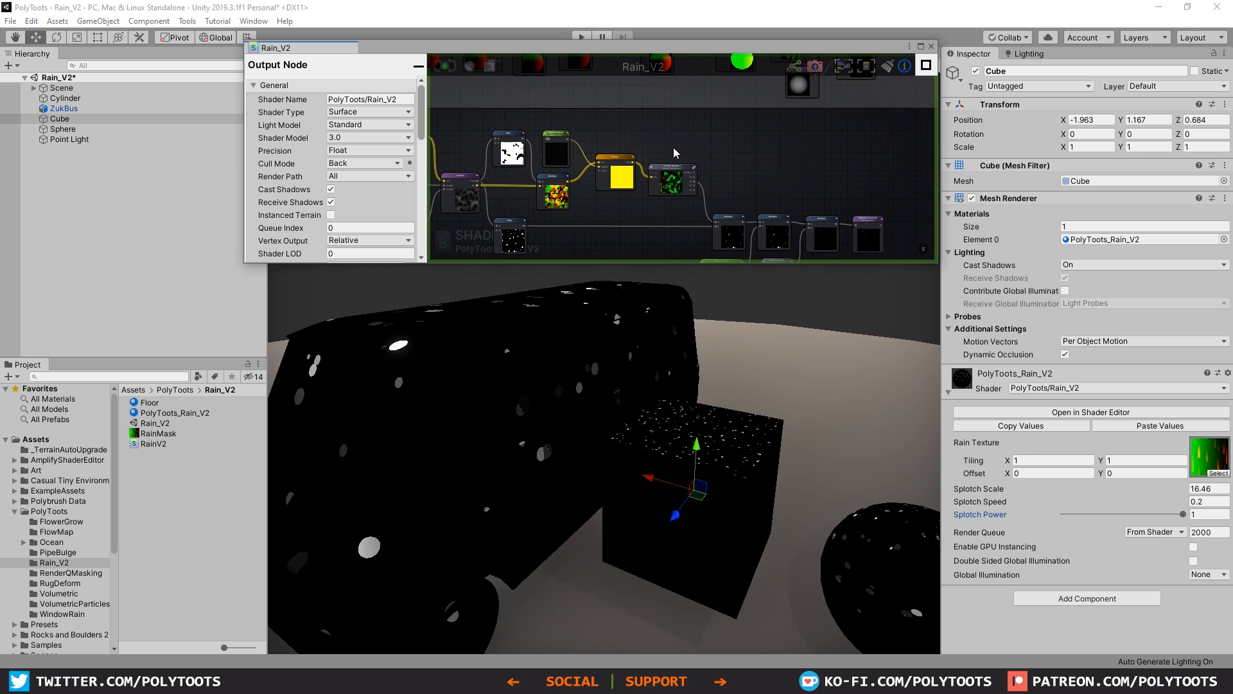
click(922, 47)
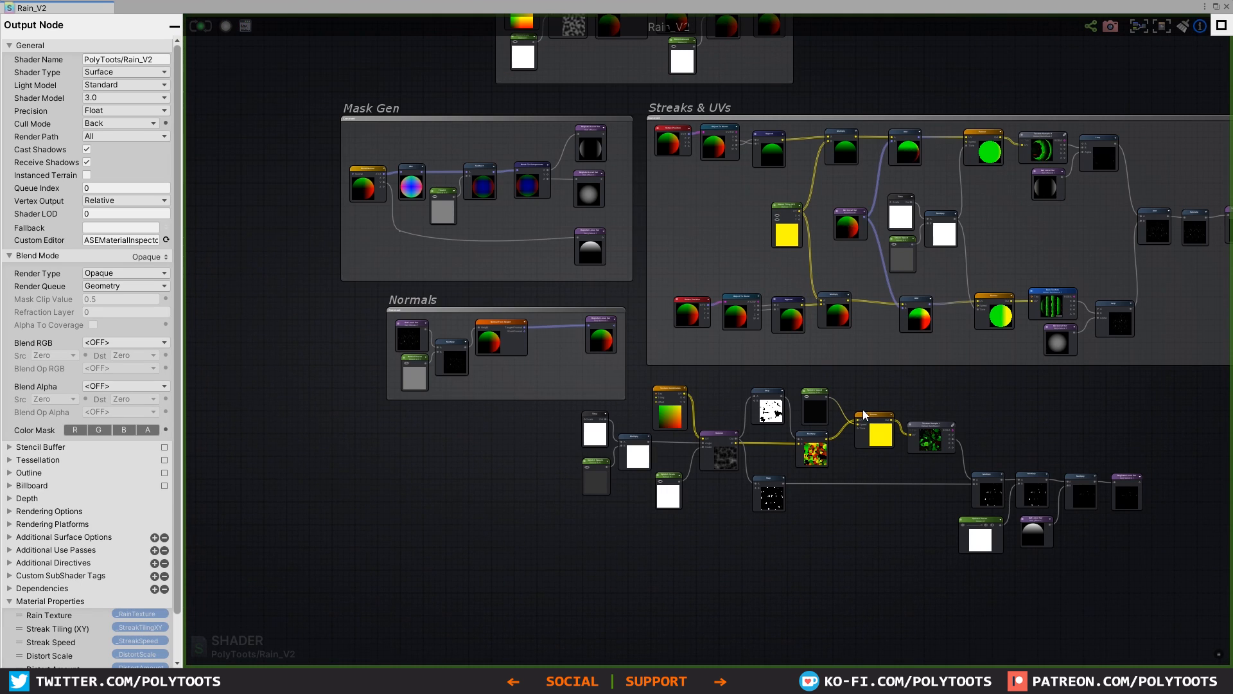
middle_drag(530, 194, 530, 443)
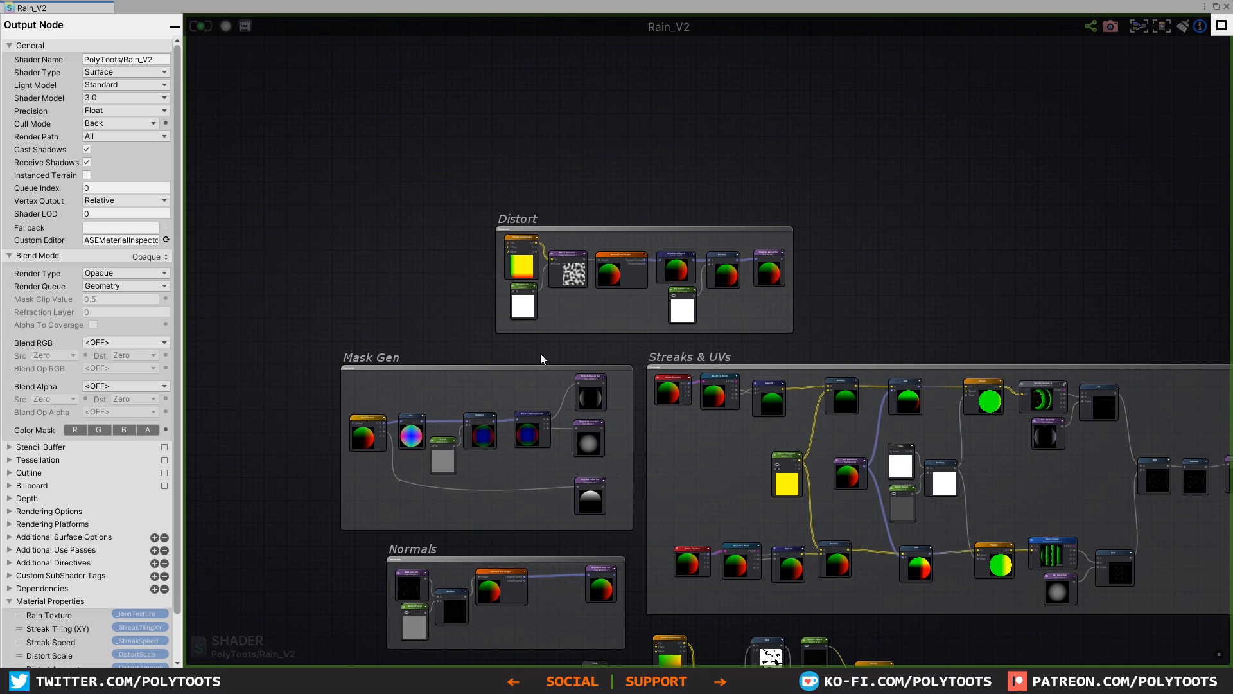
middle_drag(541, 355, 650, 238)
scroll(569, 347, up, 8)
drag(522, 274, 518, 280)
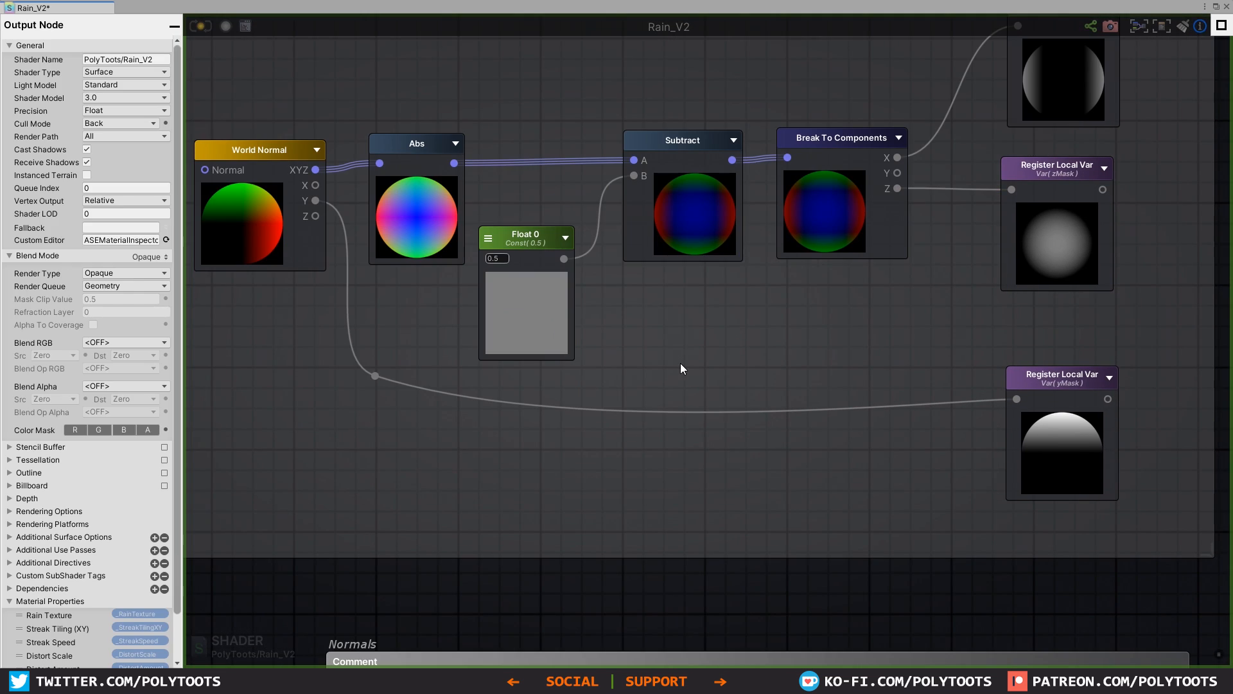
click(662, 342)
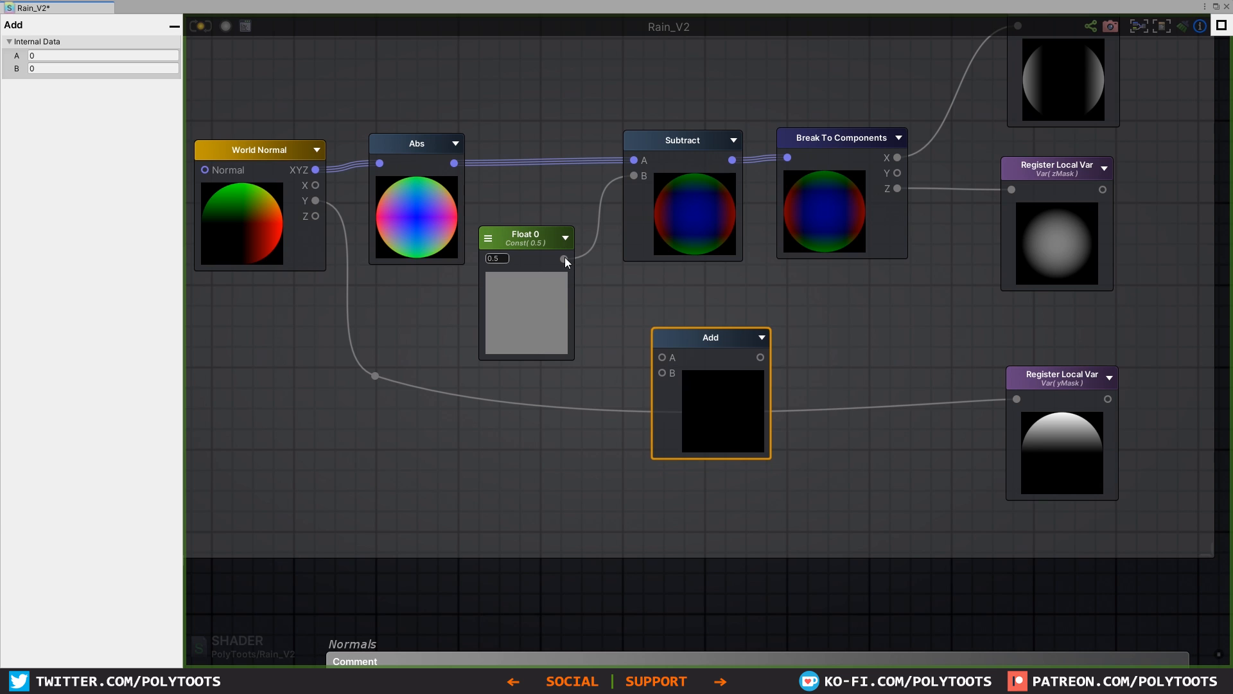
drag(564, 260, 661, 372)
drag(760, 358, 1022, 401)
drag(709, 371, 683, 427)
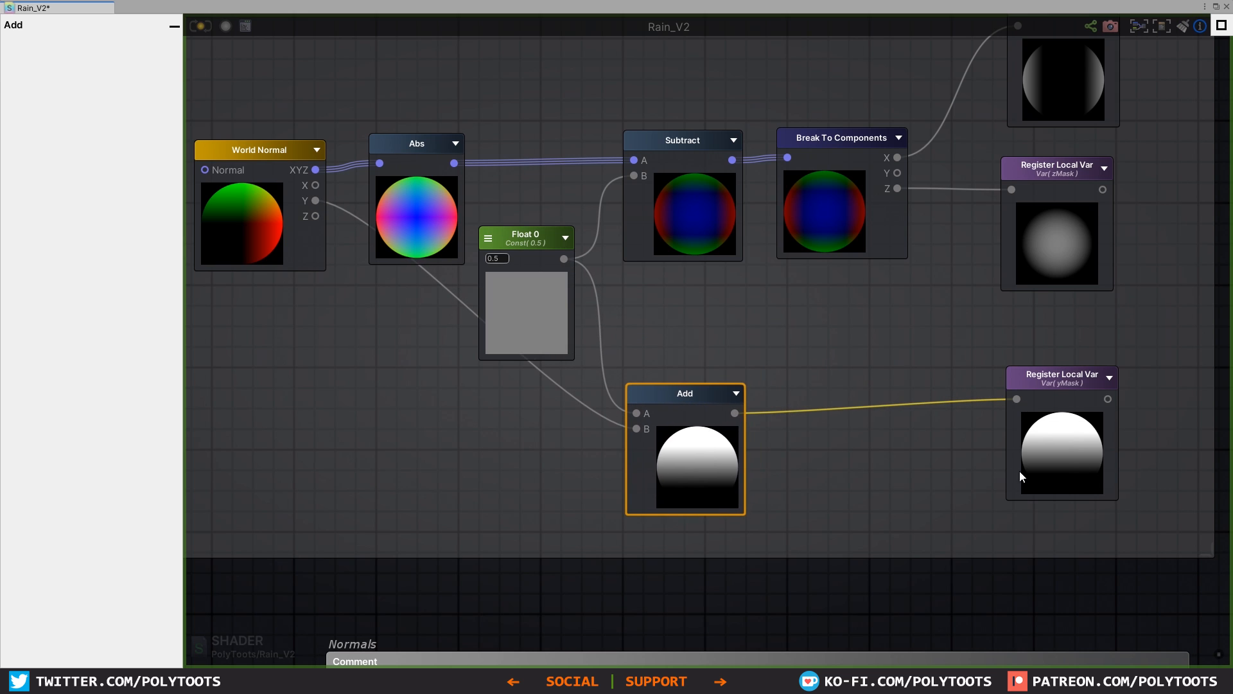
double_click(543, 374)
Step: Restore the shader editor to a floating window over the scene and update the shader
click(1216, 6)
alt+drag(758, 411, 681, 386)
middle_drag(655, 241, 524, 81)
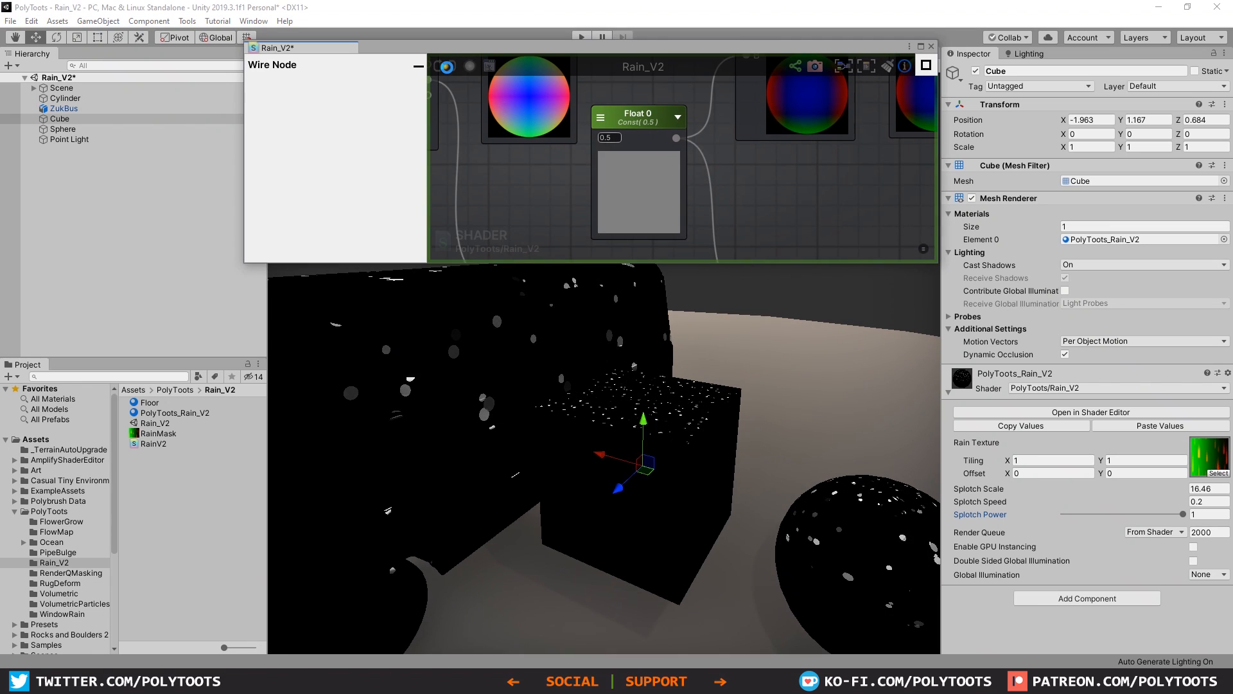
click(448, 68)
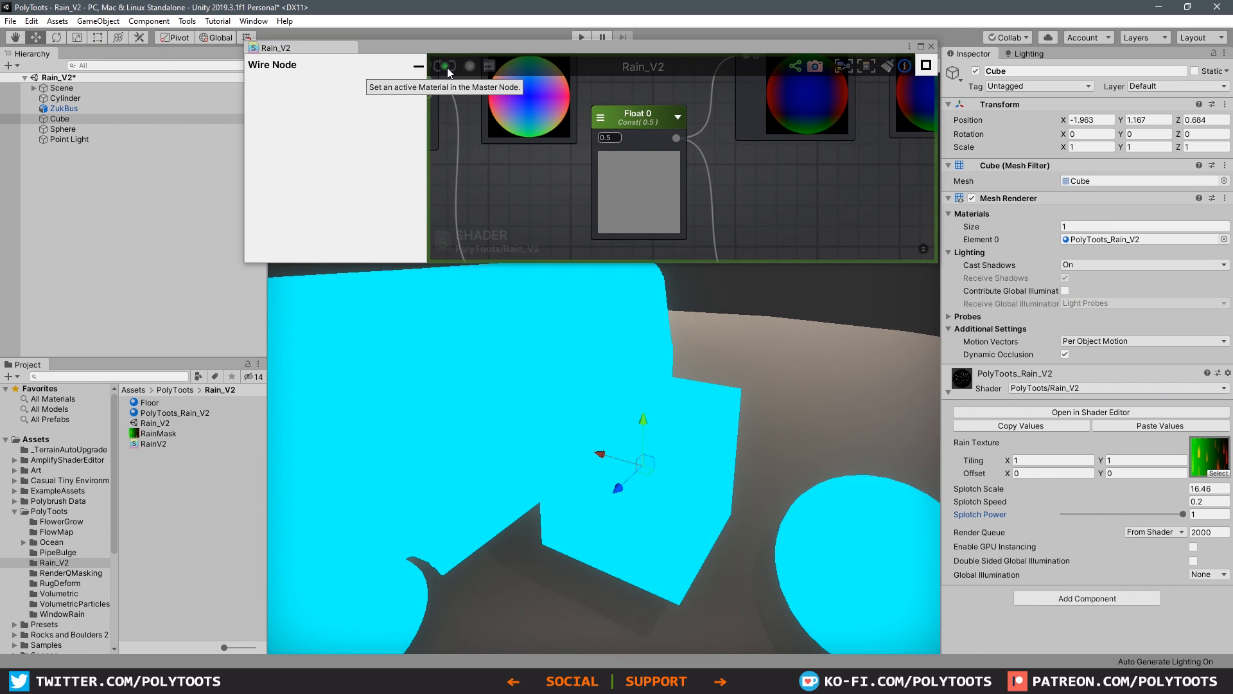
Step: Examine the splotches produced by the offset Y mask on the cube, bus and sphere
mouse_move(631, 483)
alt+mouse_down()
mouse_move(610, 418)
mouse_move(559, 440)
mouse_move(495, 444)
mouse_move(682, 448)
mouse_move(630, 497)
alt+mouse_up()
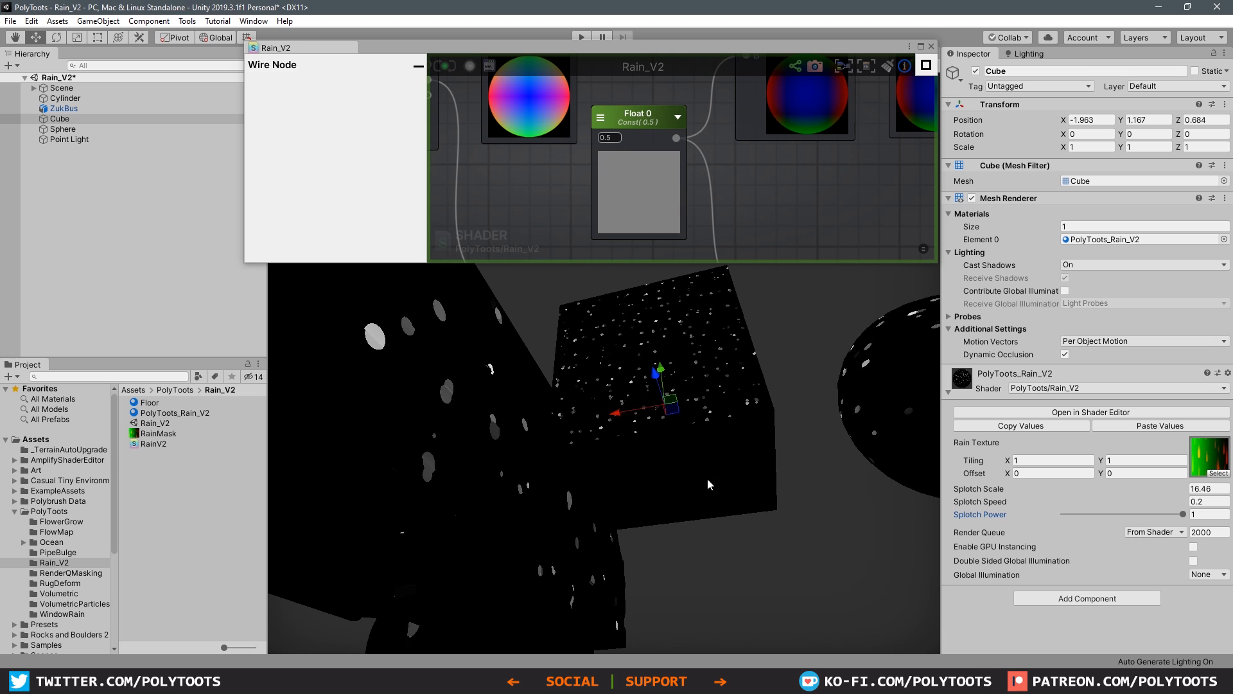
alt+drag(734, 390, 669, 409)
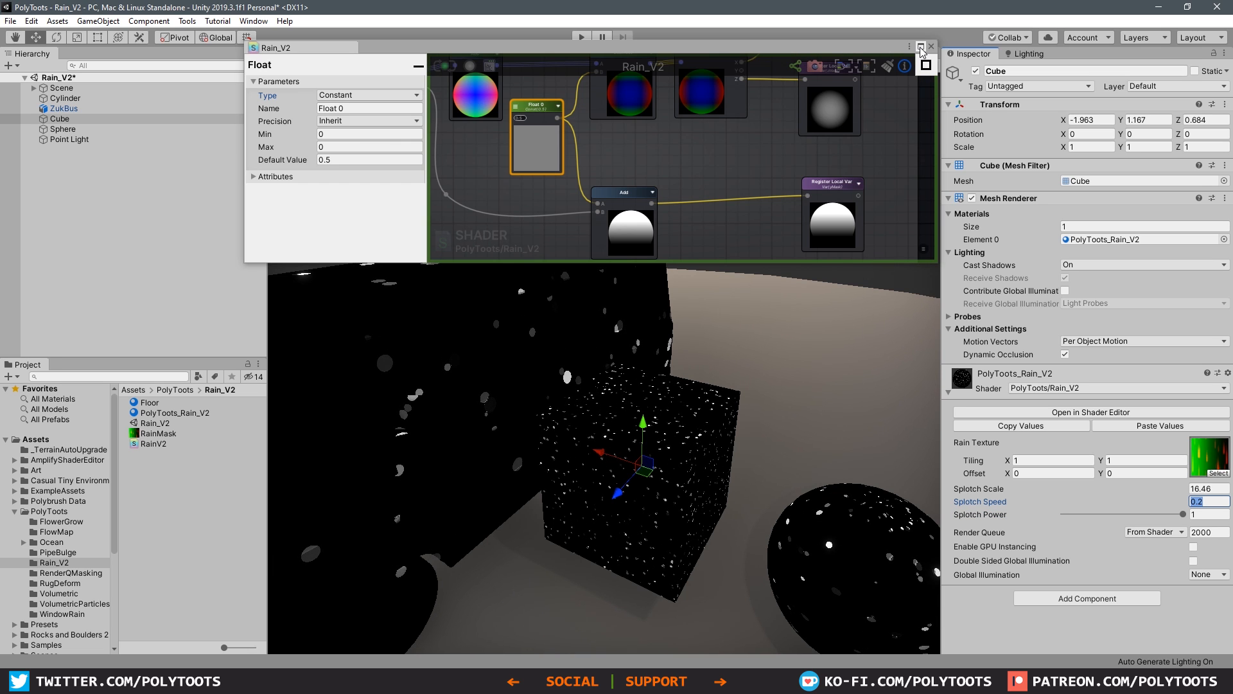
click(690, 440)
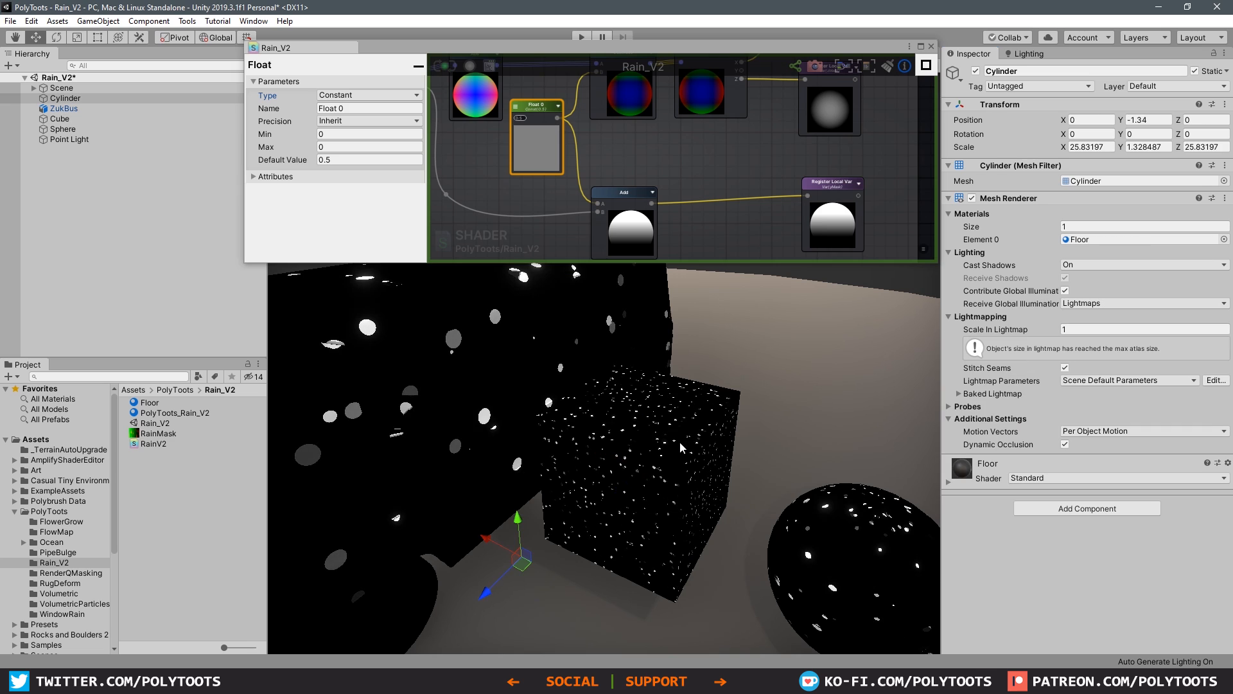
scroll(681, 458, up, 1)
click(682, 462)
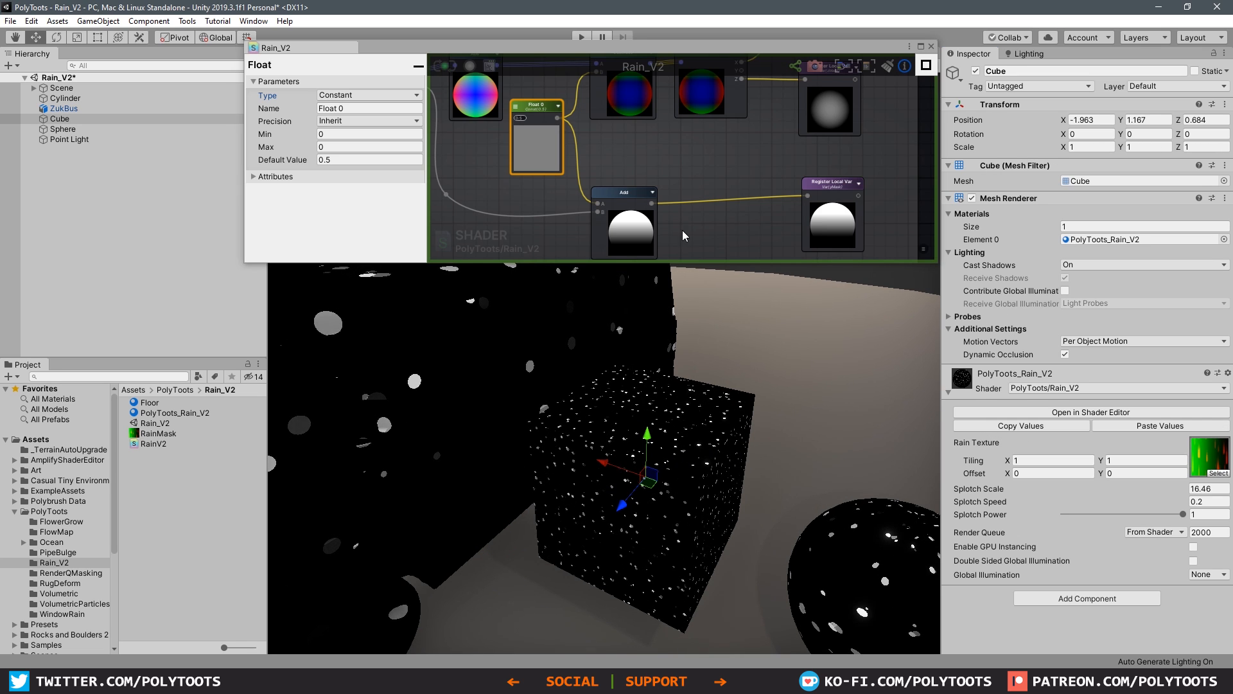
Step: Extend the height of the floating shader editor window to show more of the node graph
drag(914, 262, 833, 361)
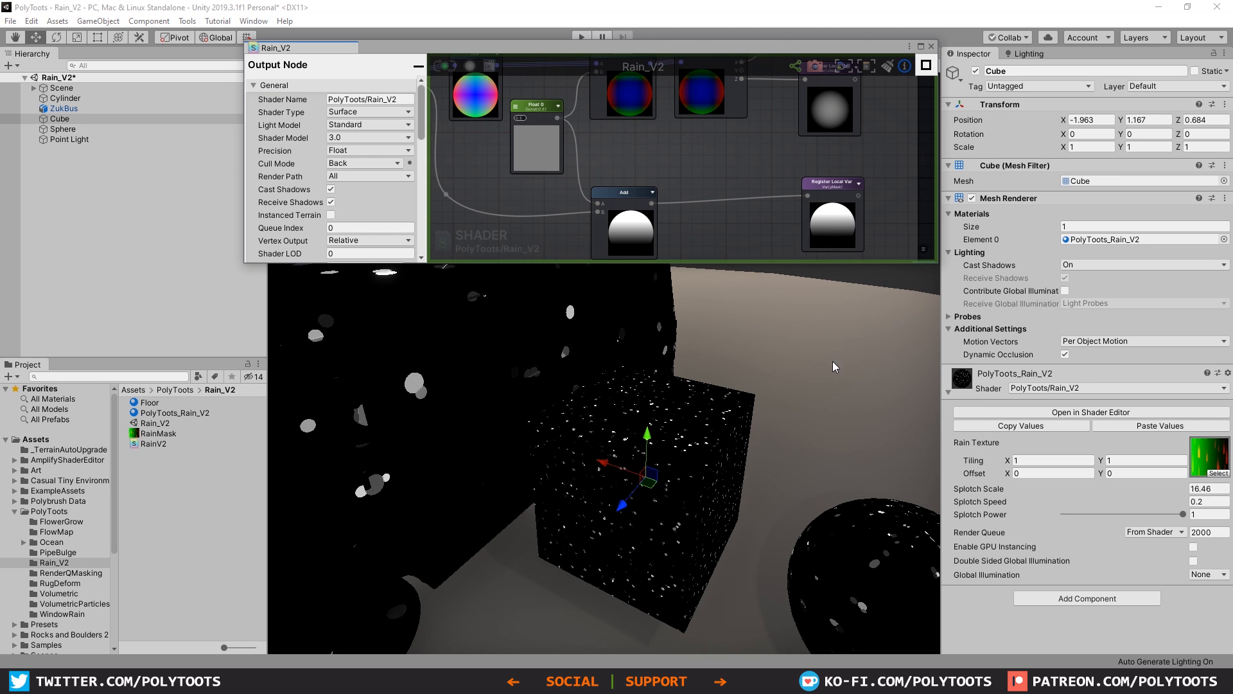
drag(781, 262, 773, 229)
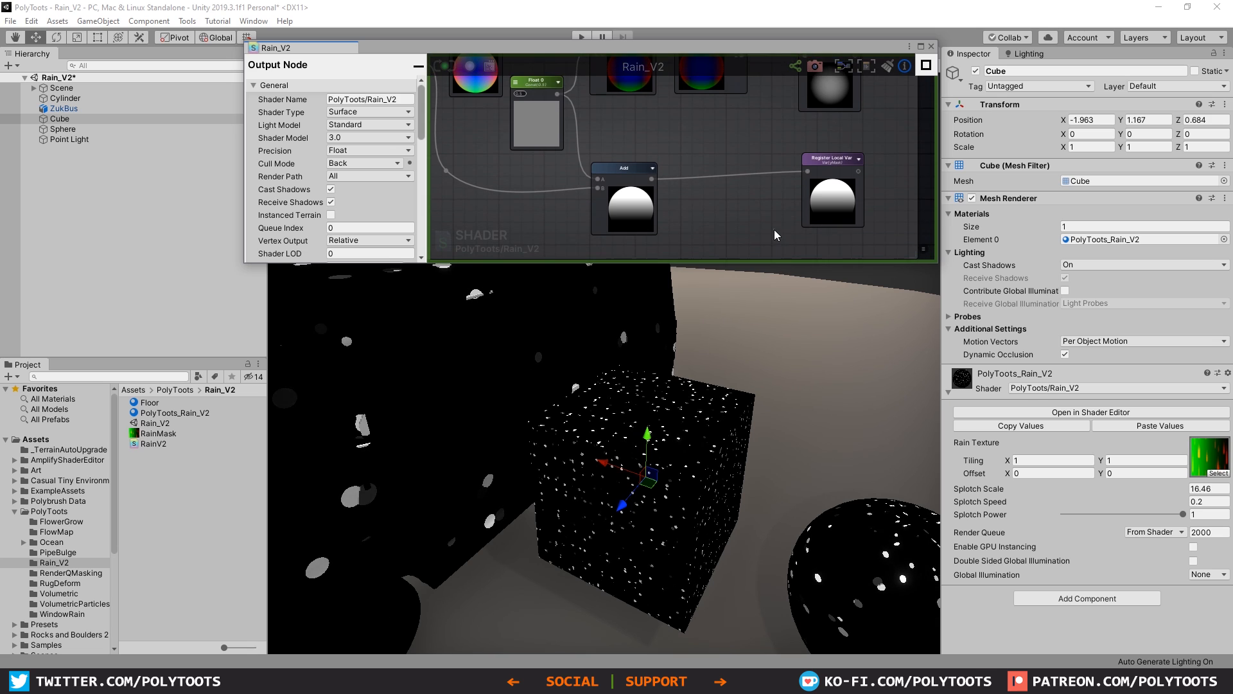
drag(940, 301, 944, 420)
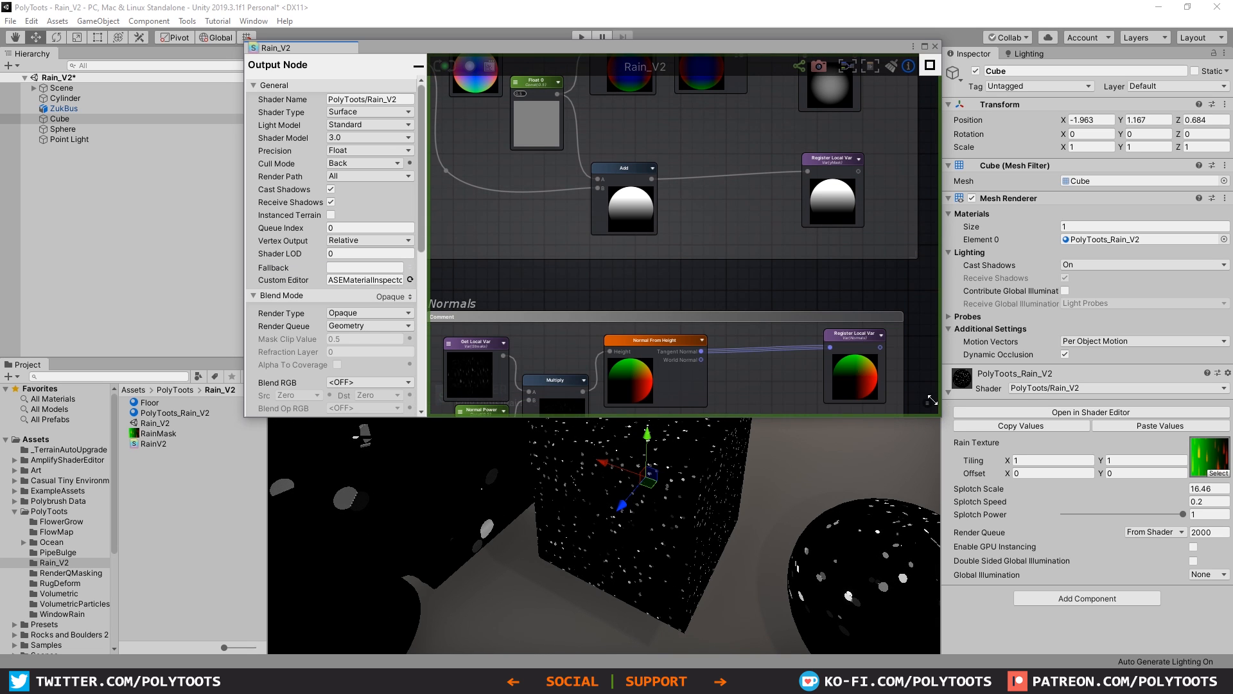
Step: Group all the splotch nodes in a comment frame titled "Splotches"
middle_drag(731, 302, 811, 202)
drag(1122, 458, 357, 204)
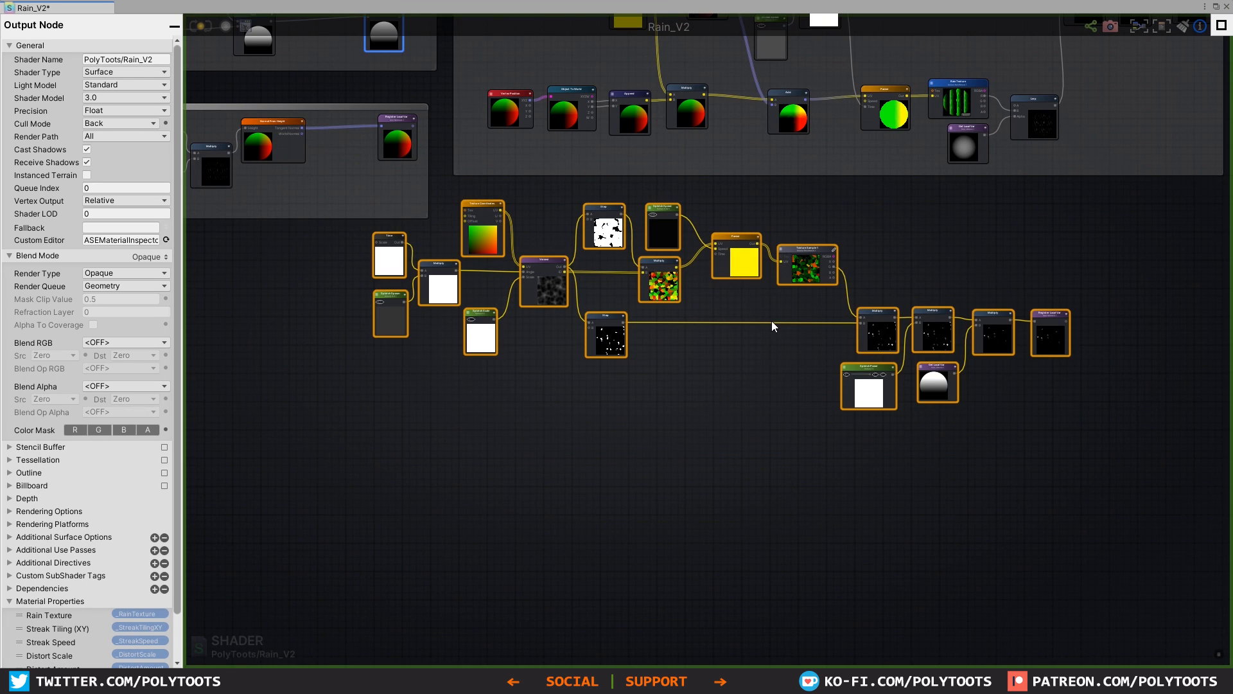
middle_drag(772, 322, 761, 345)
key(c)
alt+drag(723, 380, 648, 468)
click(835, 329)
click(771, 307)
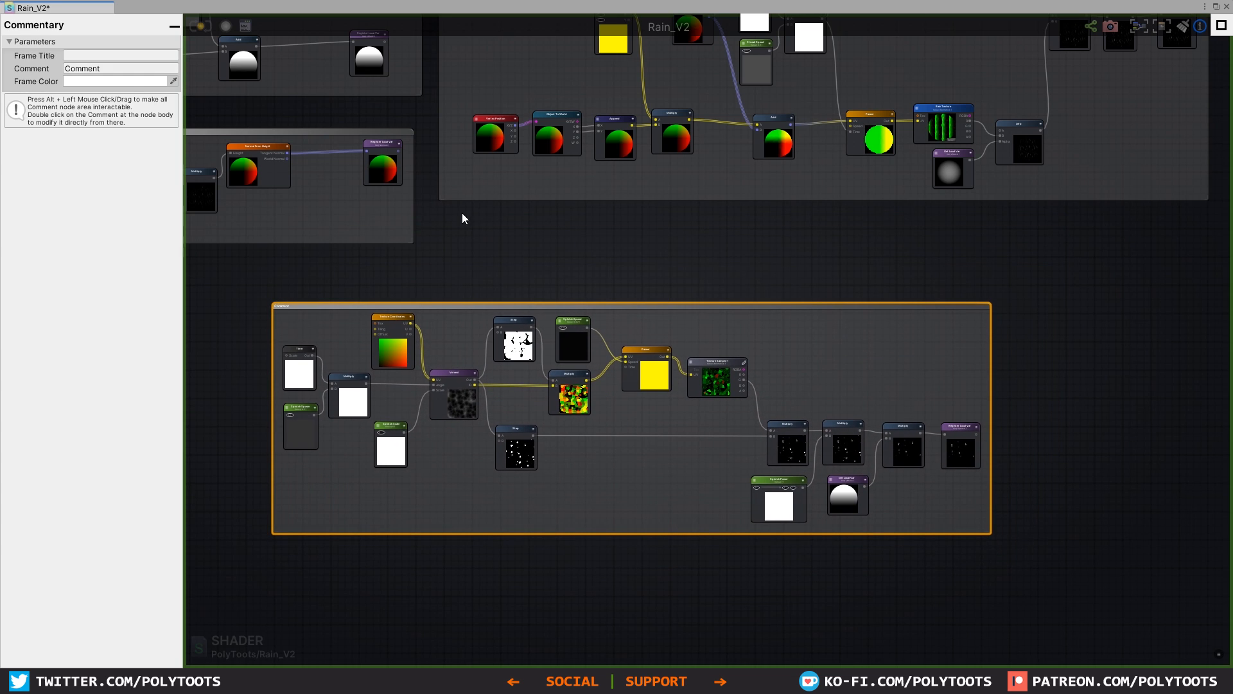
click(127, 56)
text(Splotches)
Step: Place the Splotches frame directly beneath the Streaks & UVs frame, aligned with its left edge
scroll(806, 352, down, 1)
alt+drag(807, 383, 959, 325)
click(947, 308)
middle_drag(871, 260, 798, 468)
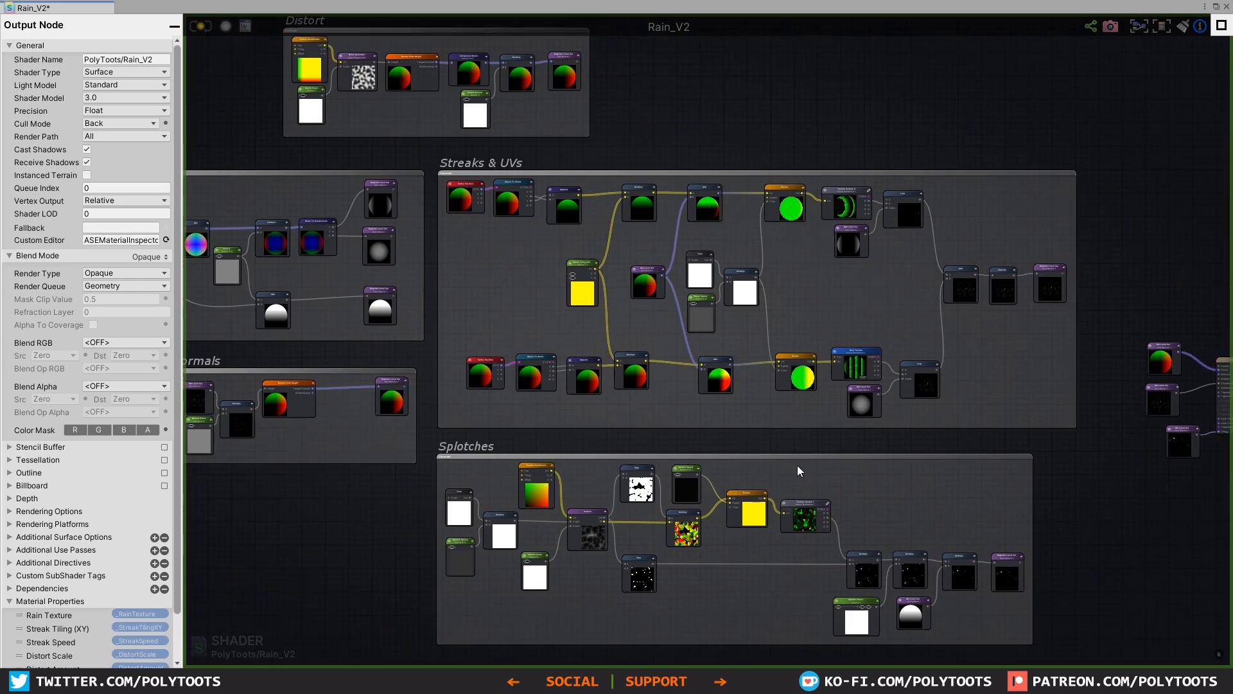
Step: Add two stacked Get Local Var nodes above the Streaks & UVs frame, referencing Streaks and Splotch
scroll(564, 176, up, 8)
click(564, 176)
click(592, 301)
drag(624, 314, 601, 269)
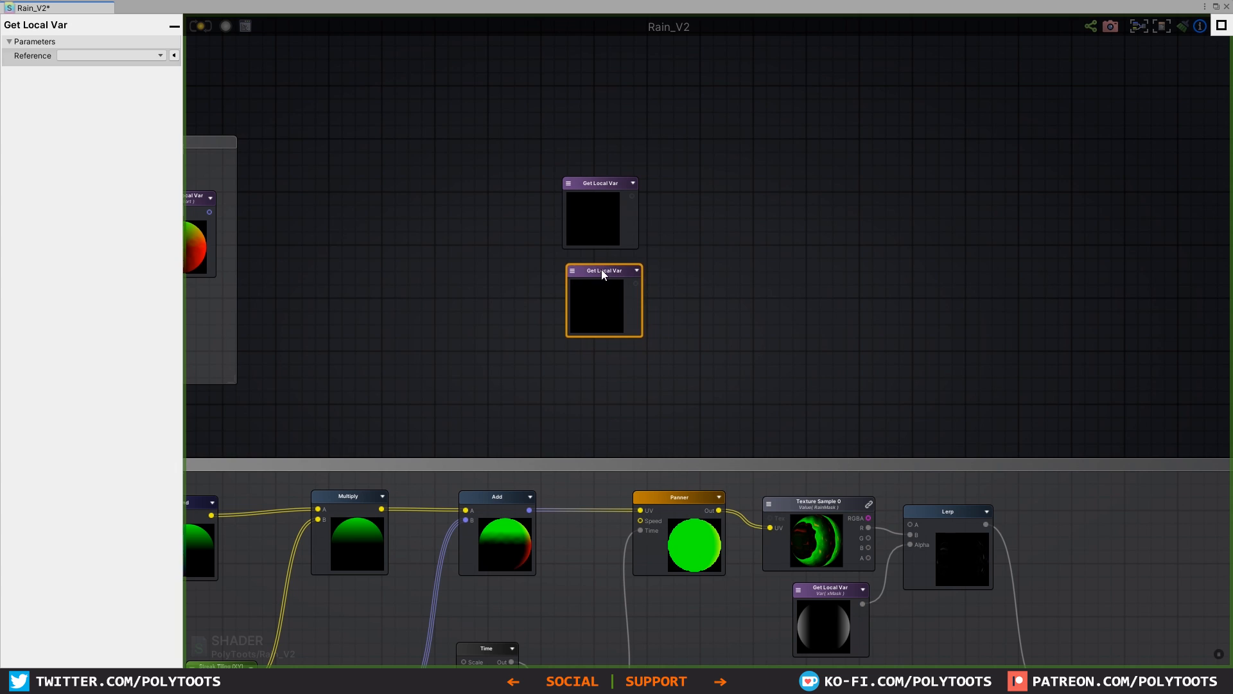
scroll(591, 244, up, 3)
click(556, 157)
click(558, 159)
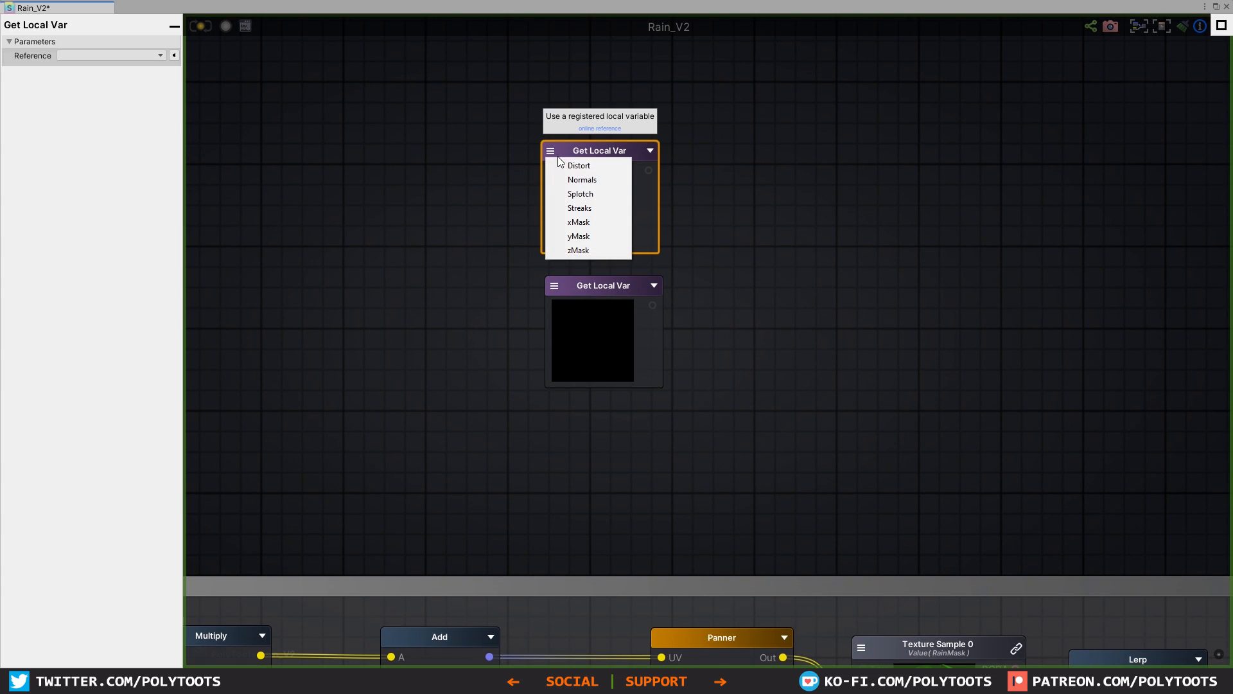
click(580, 208)
click(557, 289)
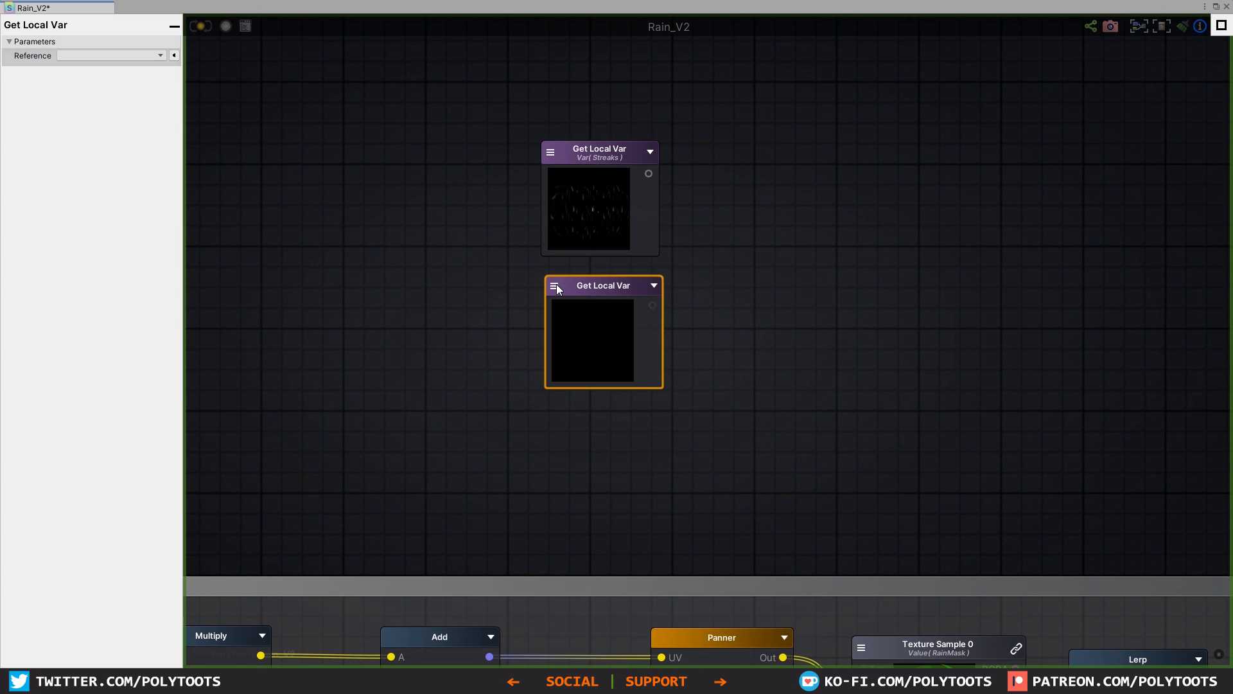
click(556, 291)
click(595, 332)
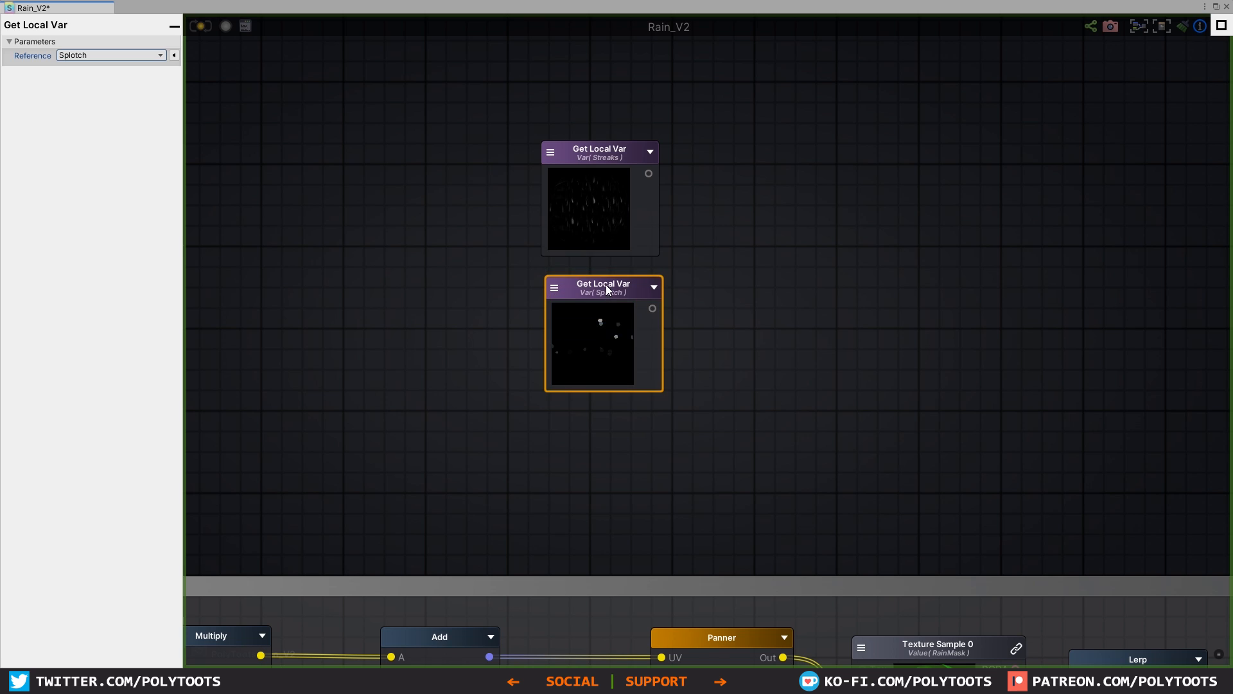
drag(607, 287, 600, 295)
Step: Create an Add node with Streaks feeding input A and Splotch feeding input B
key(a)
click(733, 206)
click(761, 218)
drag(649, 174, 738, 233)
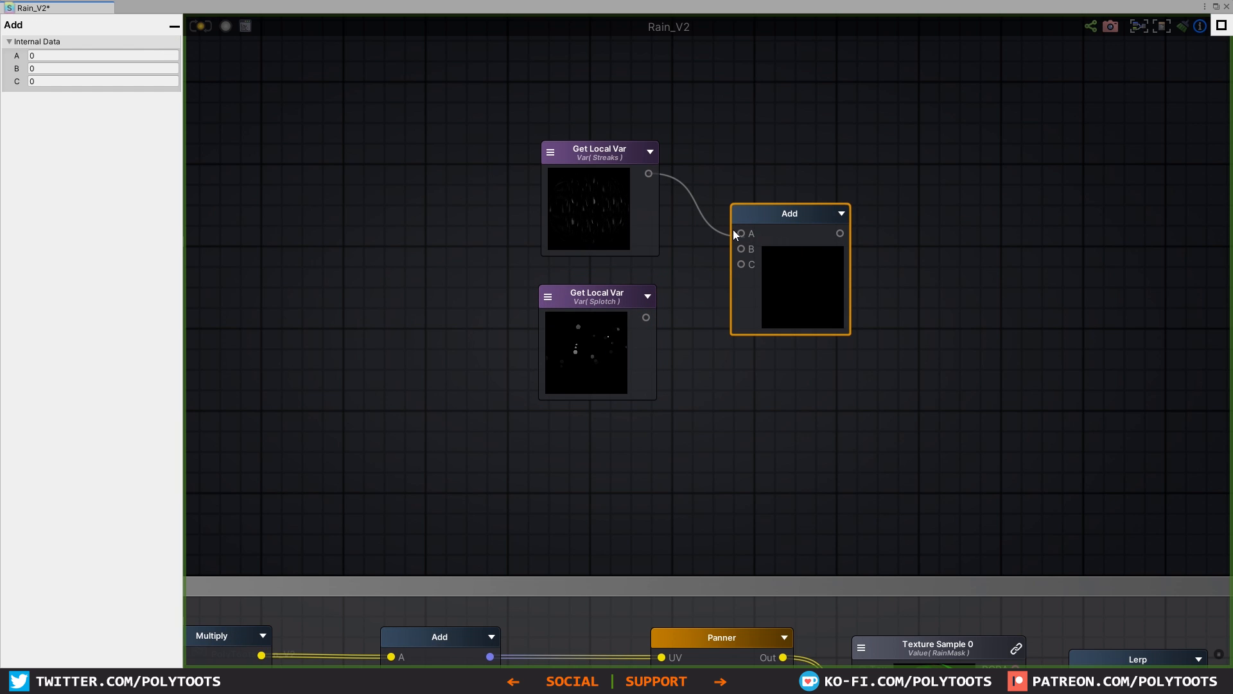
drag(646, 318, 738, 250)
drag(792, 217, 773, 221)
Step: Add a Saturate node fed by the Add output and line the two nodes up
right_click(919, 269)
text(sat)
key(Return)
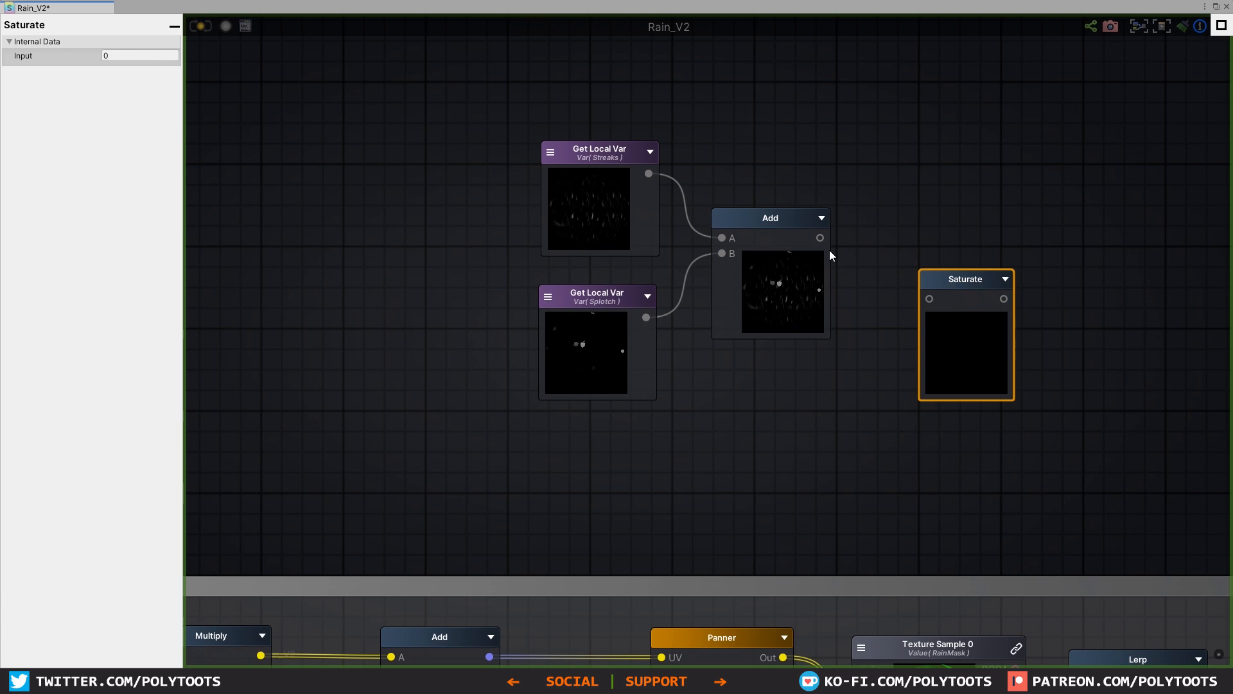
drag(931, 296, 885, 218)
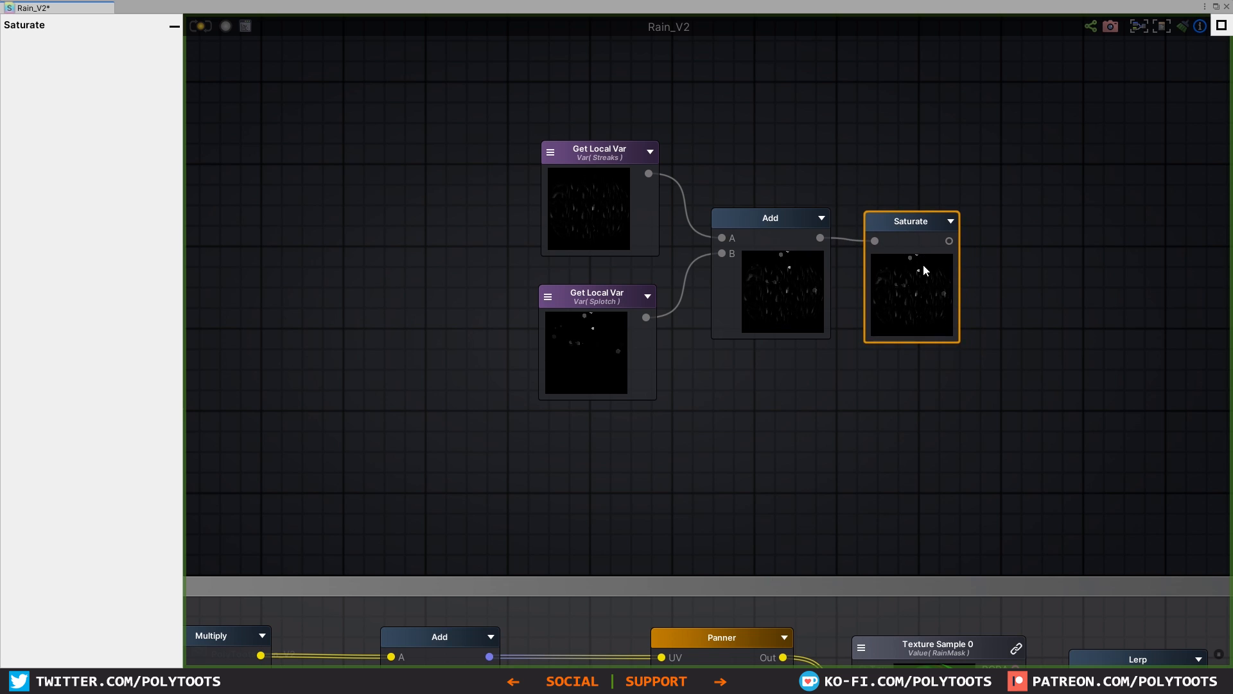
middle_drag(946, 248, 768, 261)
drag(724, 240, 726, 237)
Step: Store the Saturate output in a Register Local Var named "Combined"
click(891, 266)
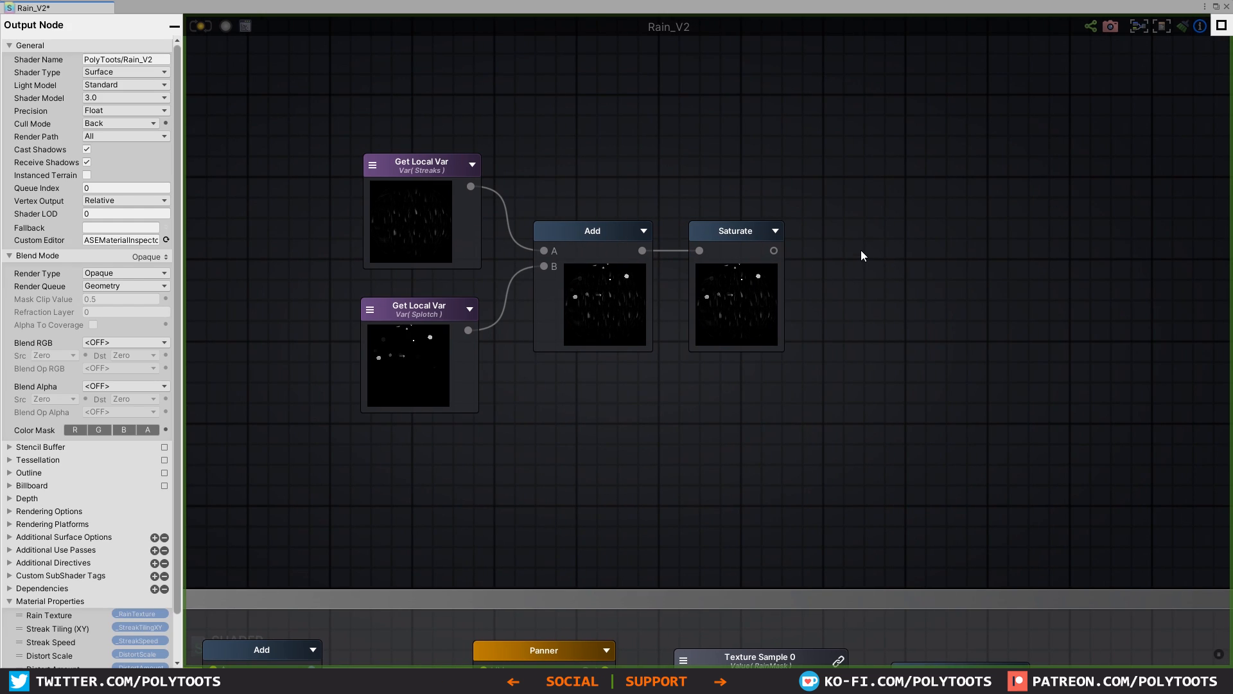
key(r)
click(861, 250)
drag(904, 255, 884, 228)
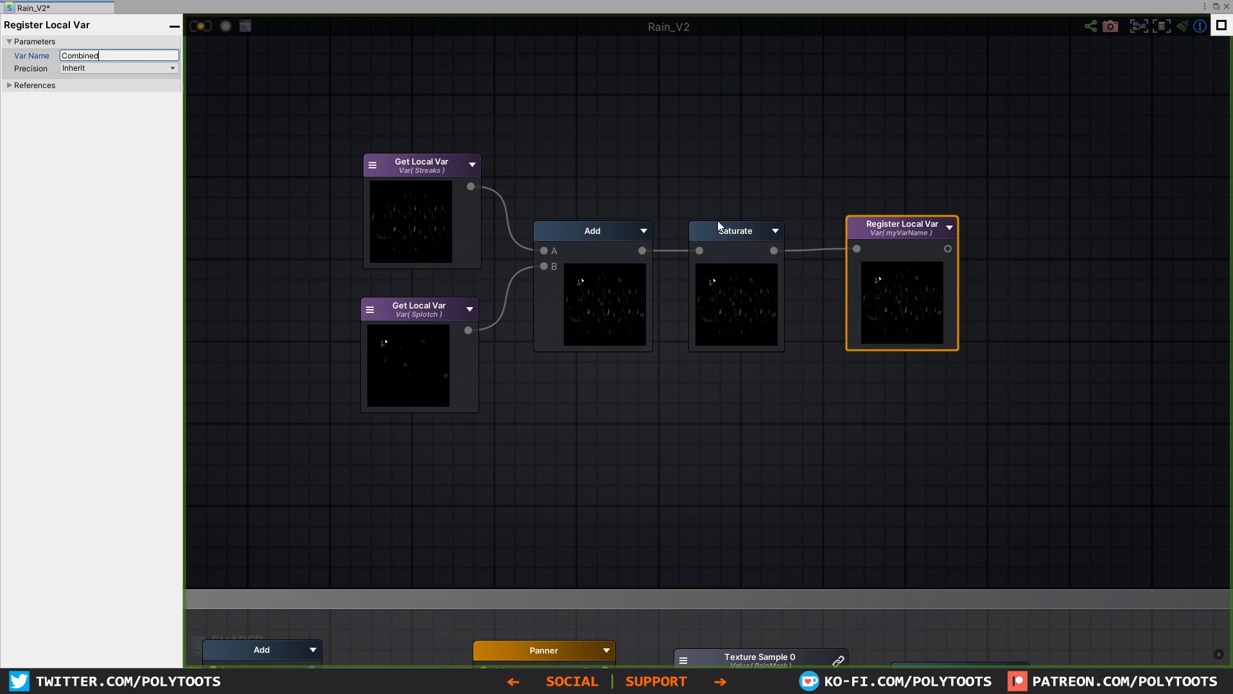
drag(887, 229, 878, 236)
Step: Group the Streaks and Splotch addition nodes in a comment frame titled "Combined"
drag(1027, 140, 274, 440)
key(c)
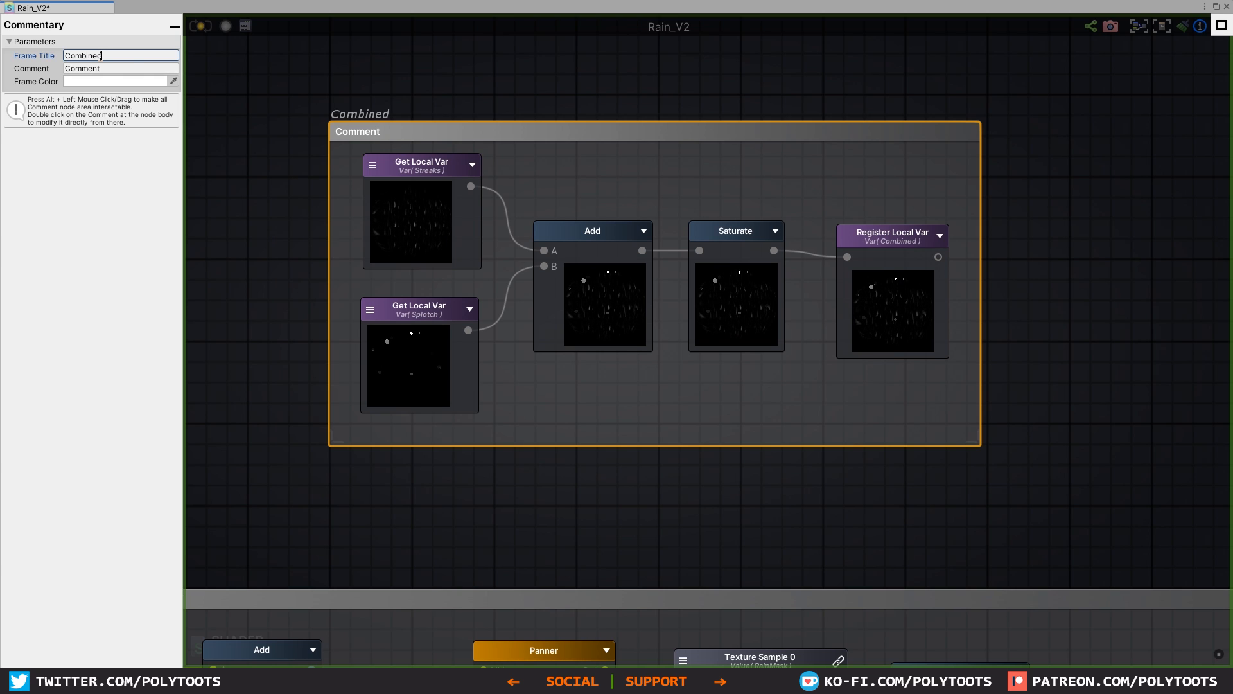
click(1058, 268)
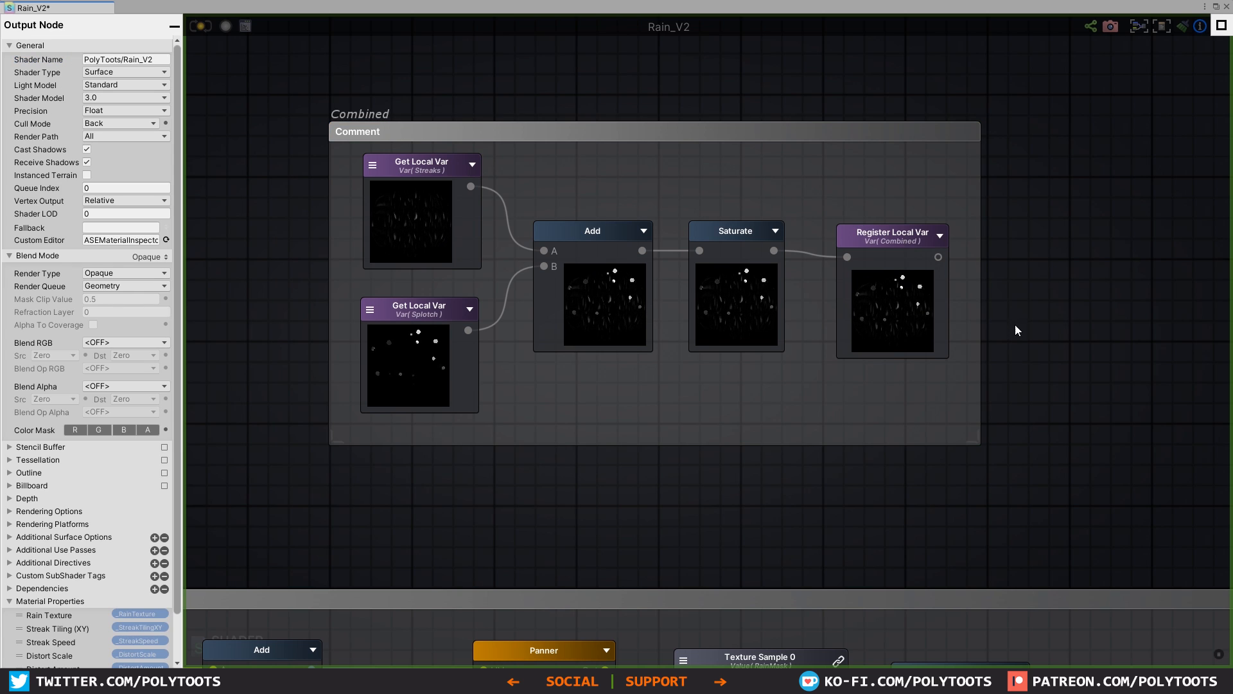
Step: Switch the Get Local Var feeding the Debug input to Combined and update the shader
middle_drag(1118, 327, 866, 313)
scroll(866, 312, down, 1)
scroll(865, 311, down, 5)
middle_drag(993, 359, 719, 273)
scroll(592, 137, up, 3)
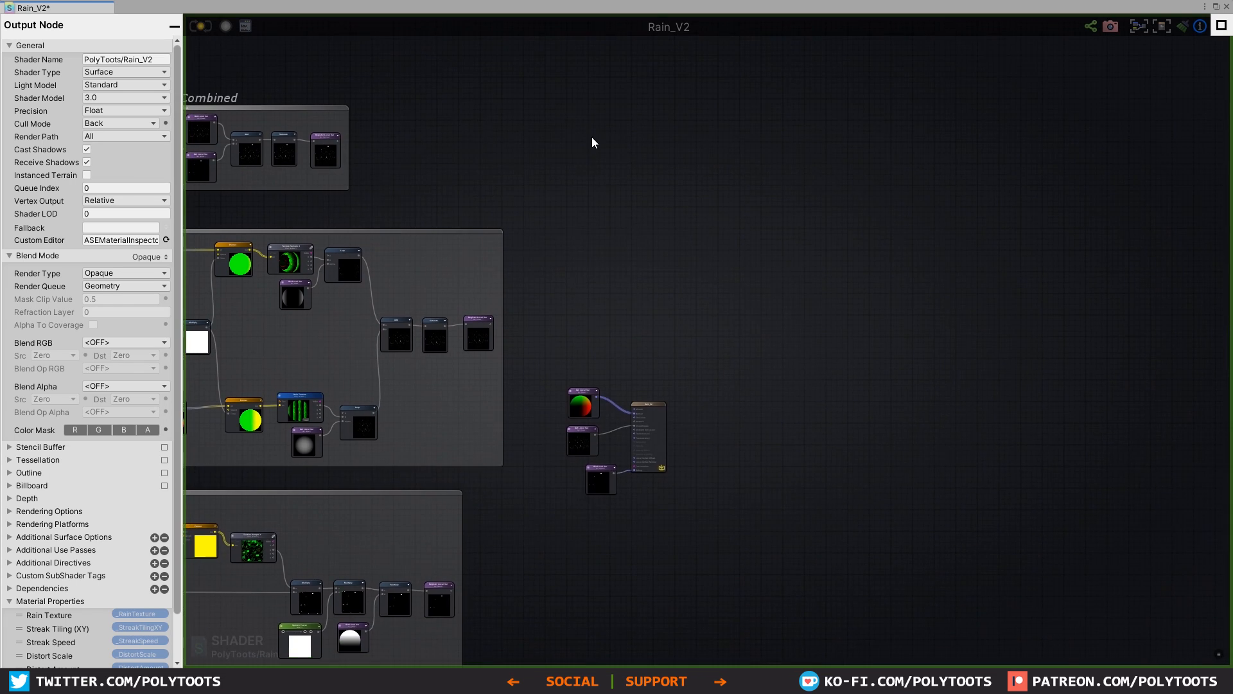
scroll(690, 337, up, 4)
middle_drag(642, 386, 700, 276)
scroll(696, 278, up, 1)
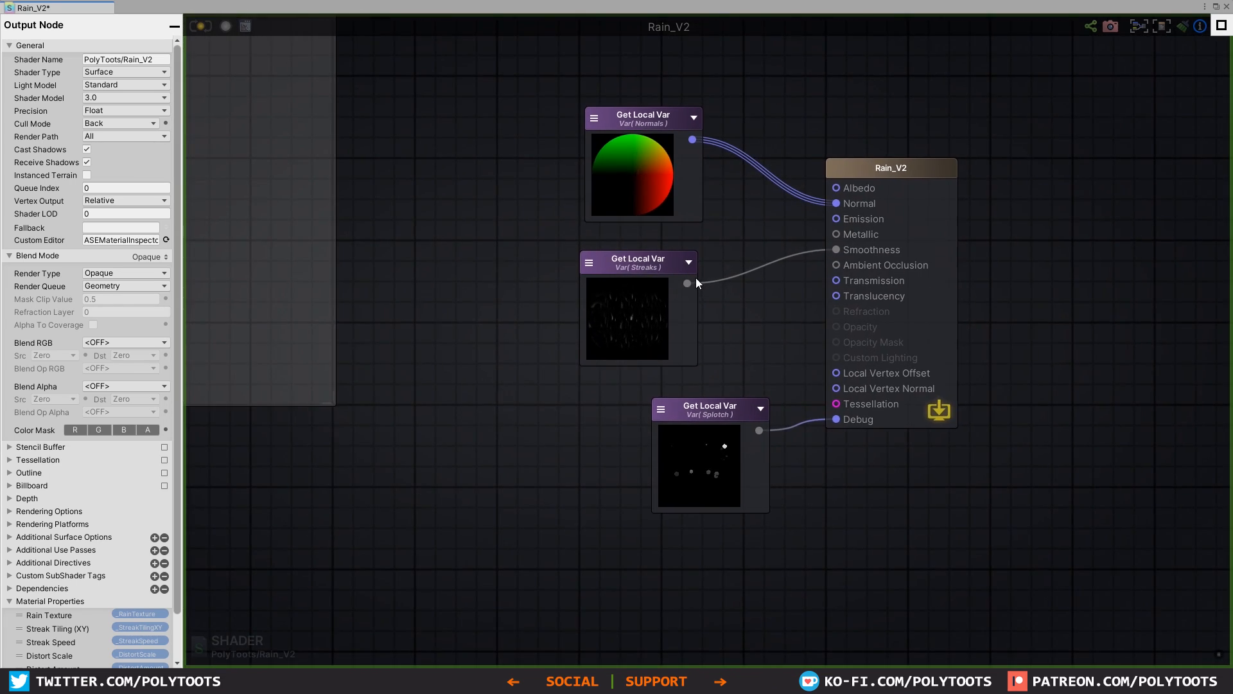
click(662, 415)
click(704, 426)
drag(710, 438, 713, 462)
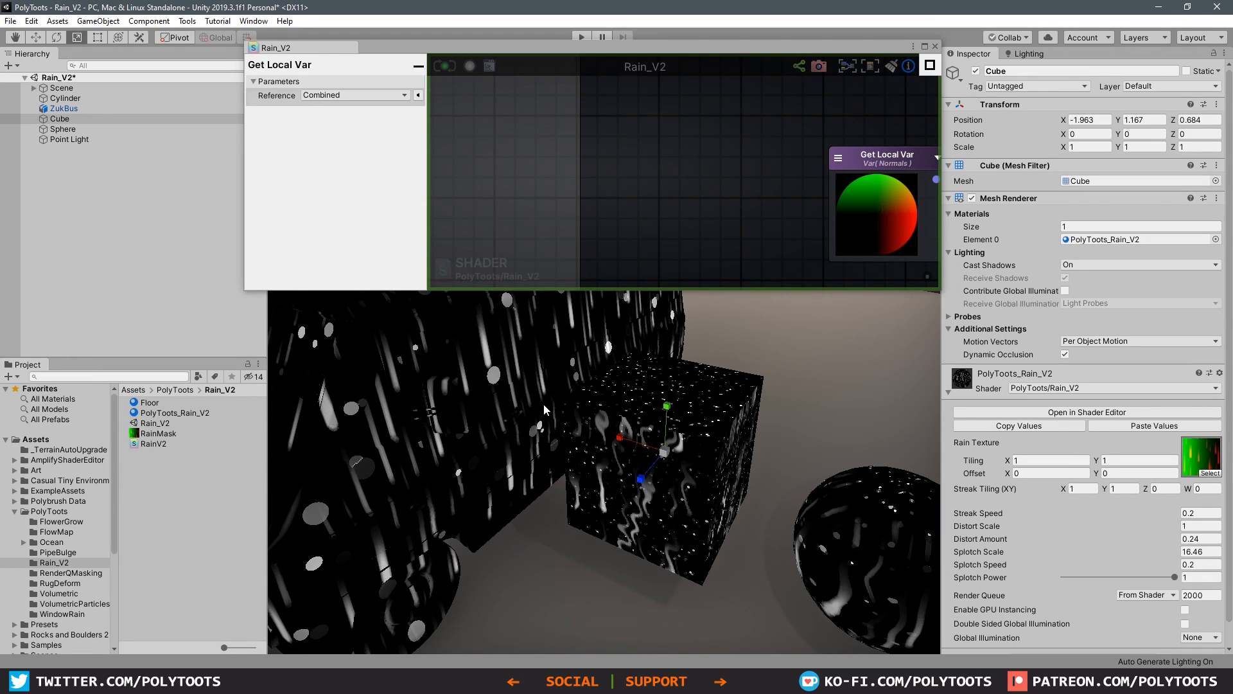
Step: Examine the combined streaks and splotches on the cube and bus from several angles
alt+drag(558, 463, 625, 427)
alt+right_drag(625, 427, 749, 444)
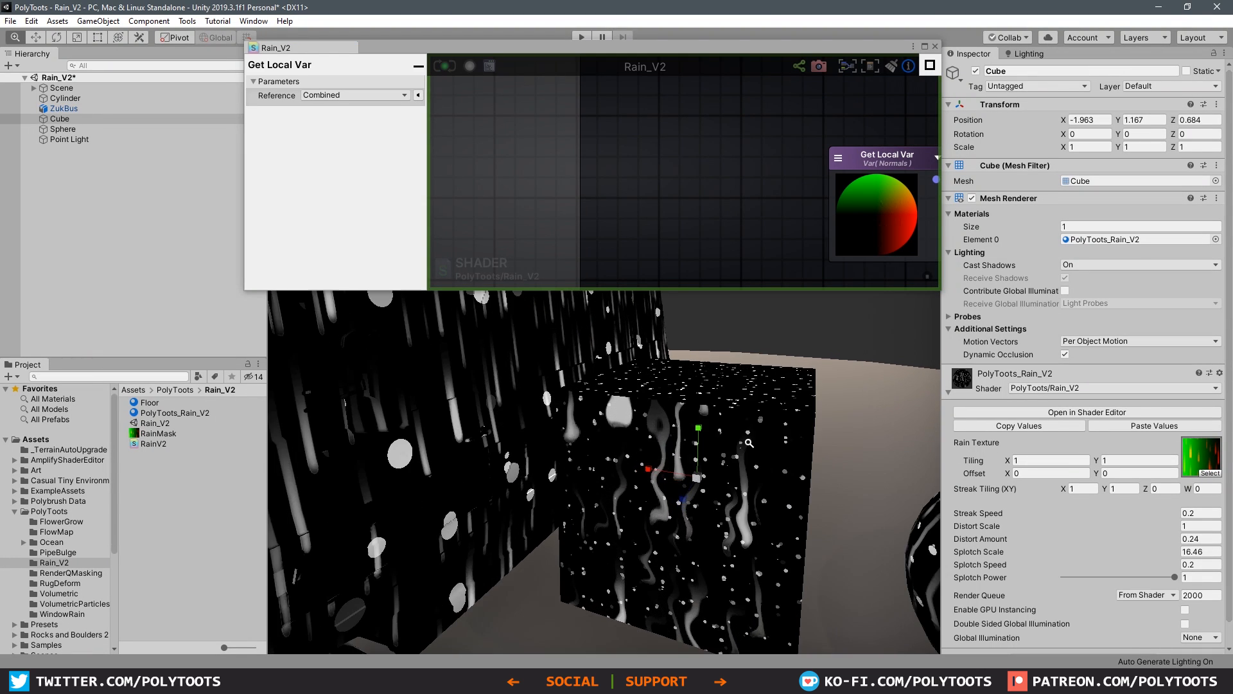
alt+drag(749, 443, 788, 433)
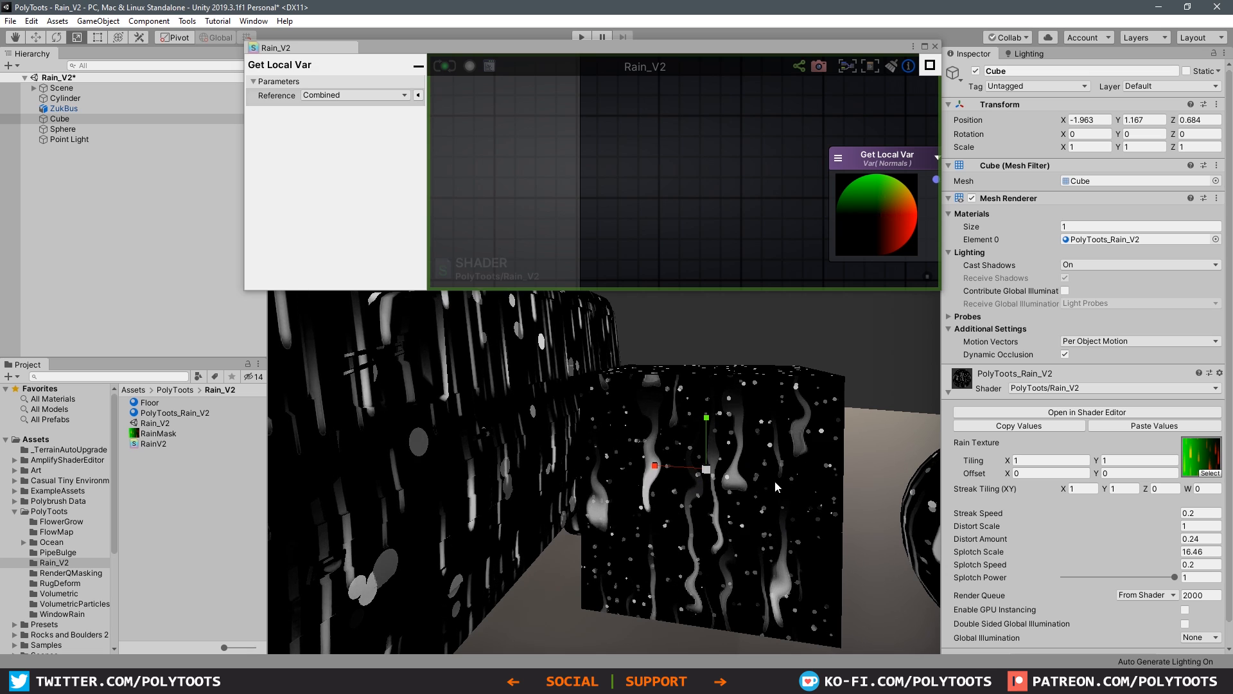
alt+drag(775, 480, 465, 411)
scroll(609, 430, down, 5)
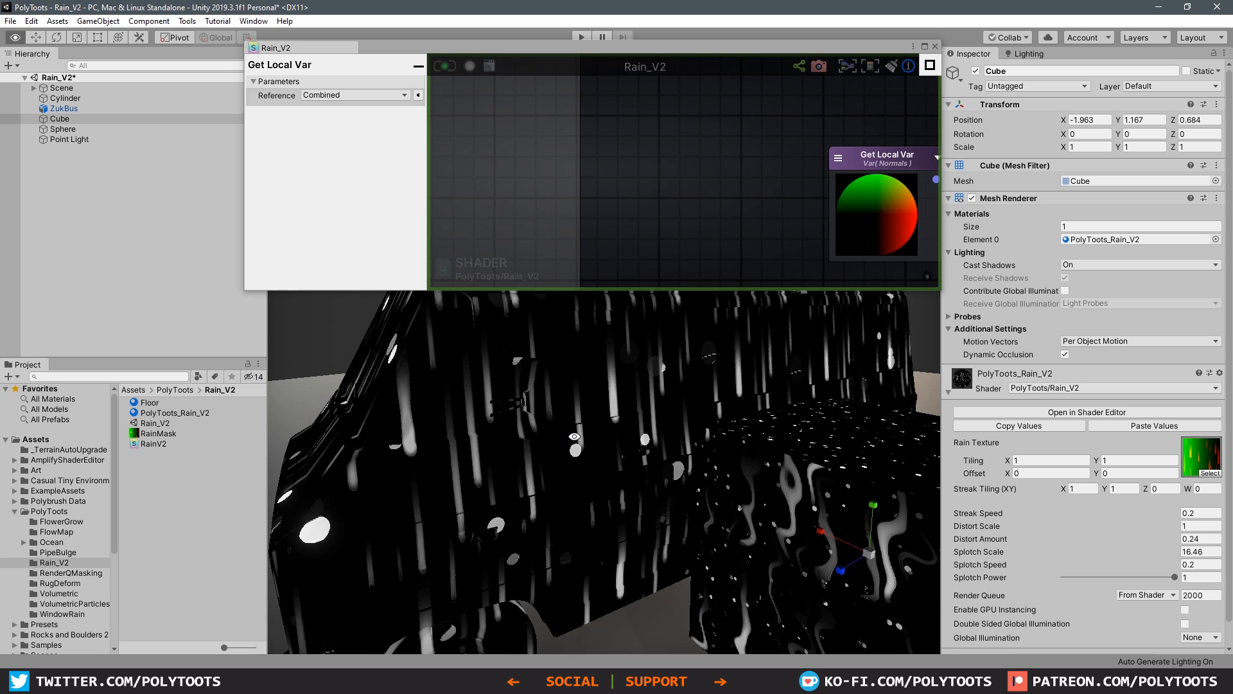
alt+drag(530, 423, 674, 449)
scroll(674, 449, up, 4)
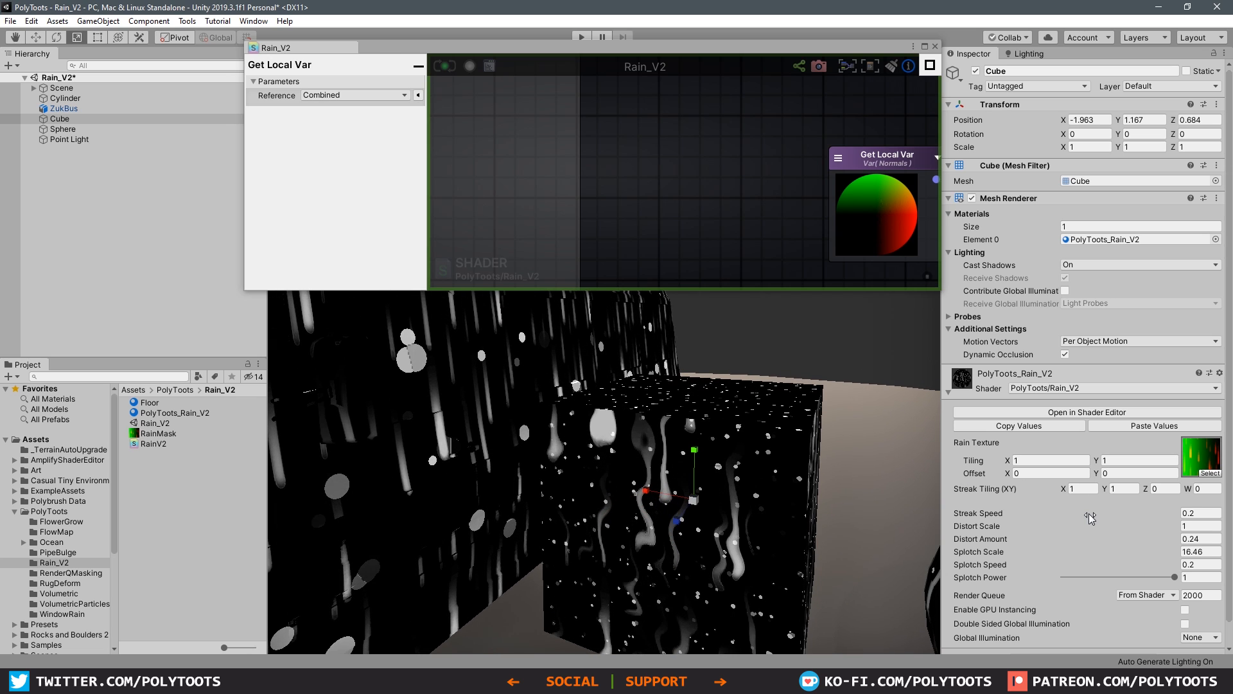
Step: Set the rain material's Streak Tiling X to 3 and Splotch Scale to 24.69
click(1084, 489)
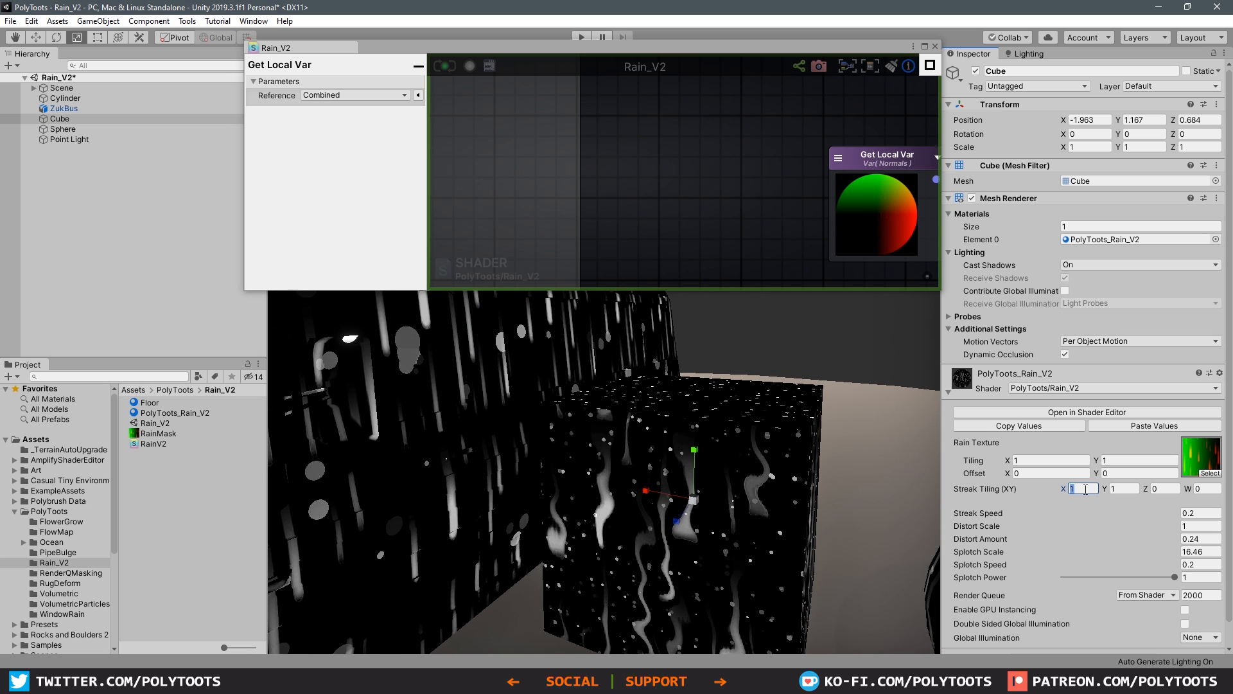
text(3)
click(1120, 490)
middle_drag(714, 541, 688, 490)
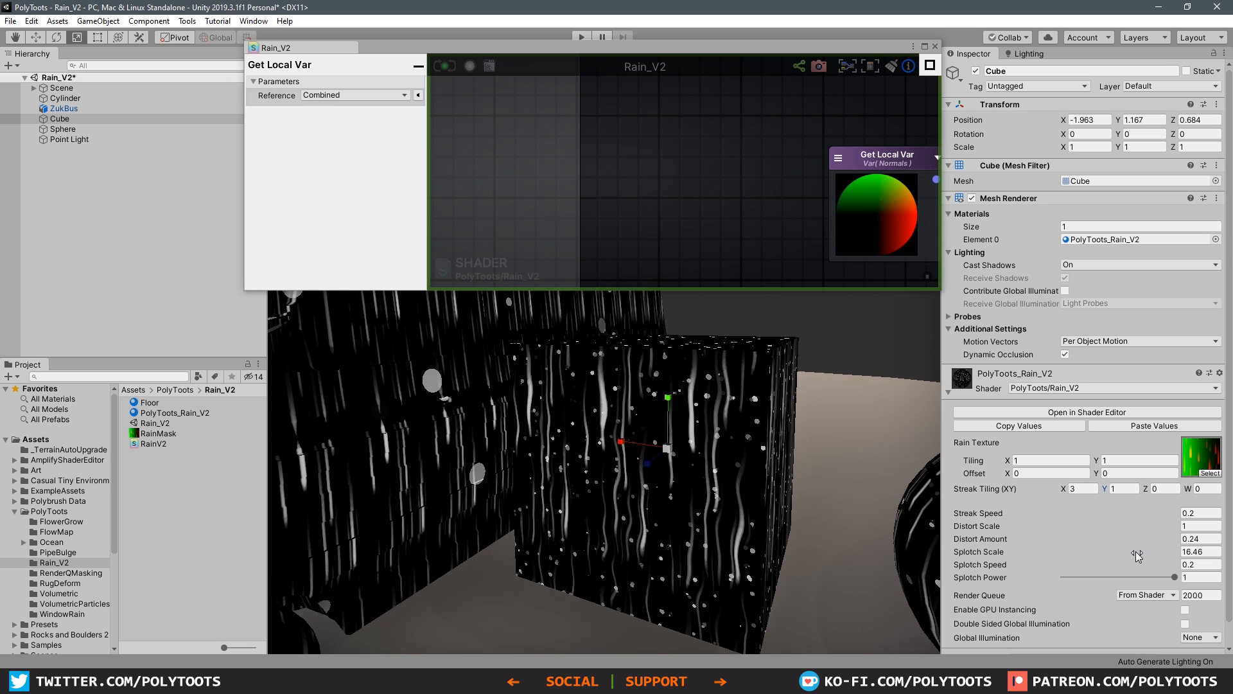
drag(1147, 554, 173, 377)
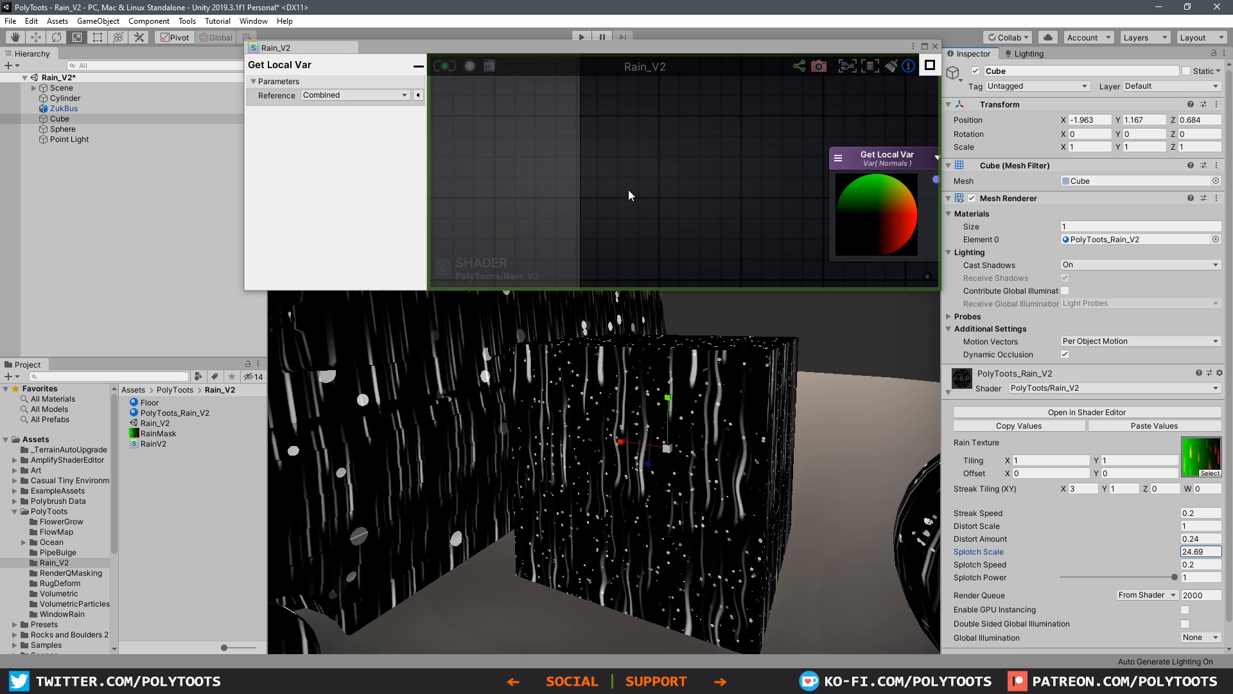
Step: Disconnect the Combined Get Local Var from the output node's Debug input and delete it
middle_drag(662, 174, 389, 133)
middle_drag(752, 200, 744, 106)
scroll(748, 133, down, 1)
scroll(762, 217, up, 1)
alt+click(772, 204)
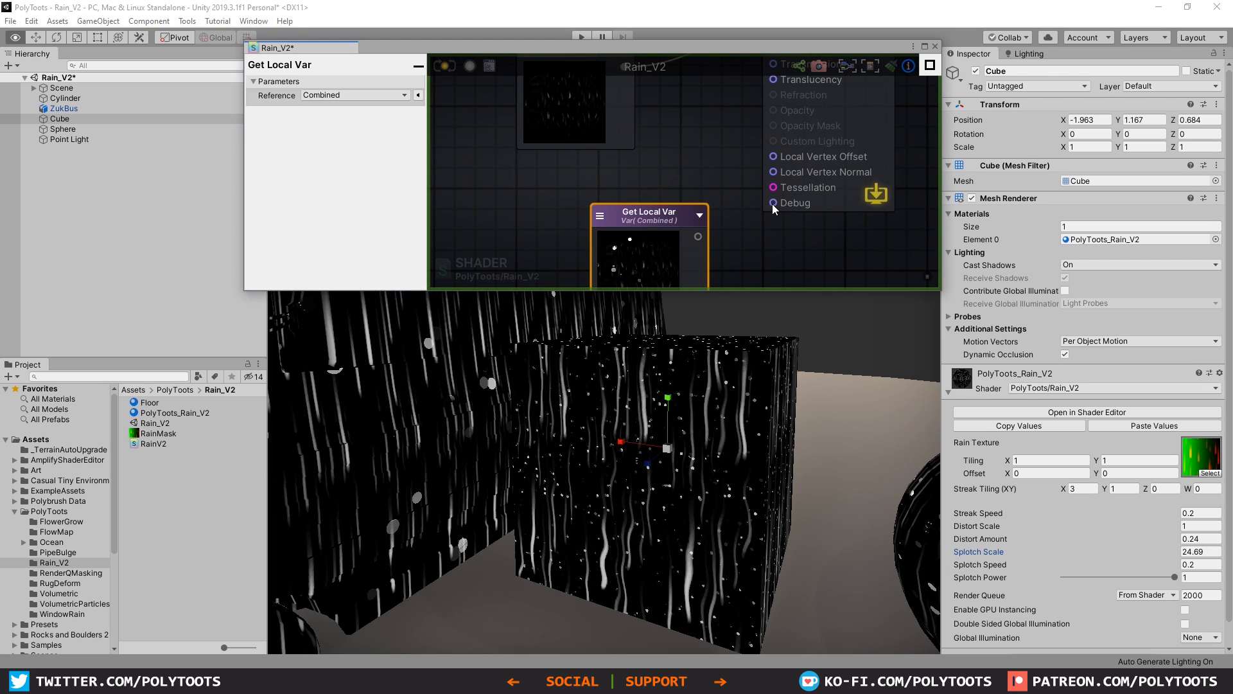
key(Delete)
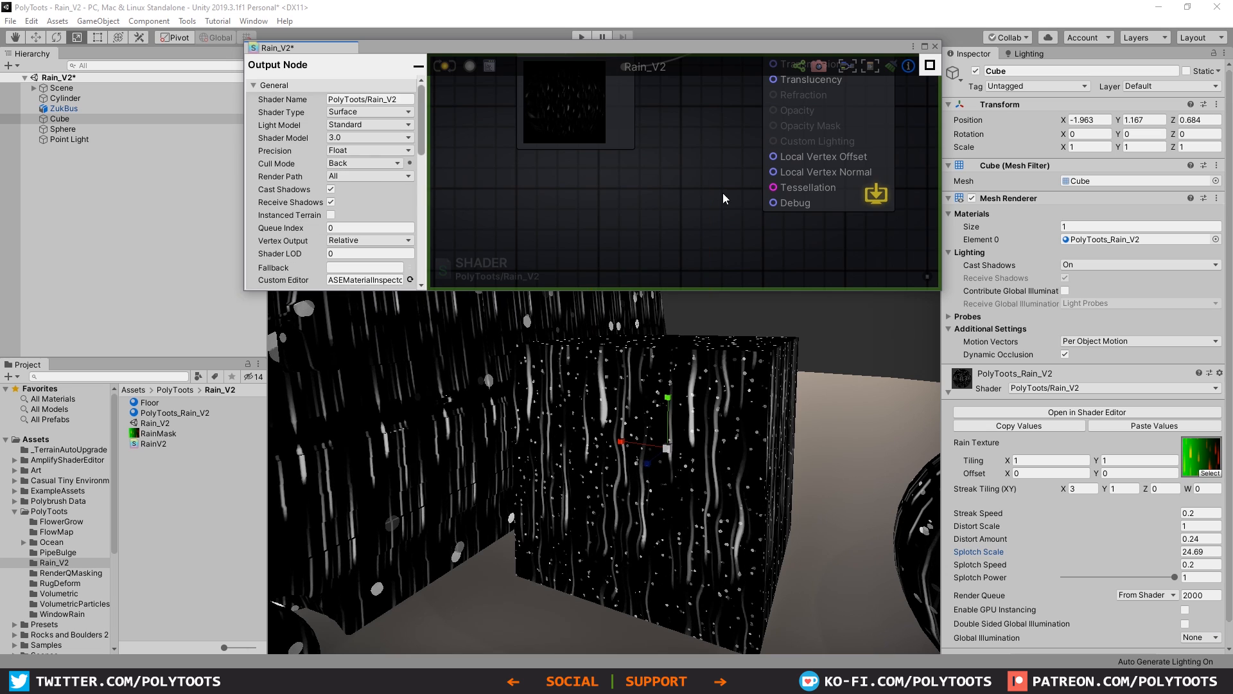
Step: Switch the Get Local Var feeding the Smoothness input from Streaks to Combined and update the shader
middle_drag(679, 135, 711, 258)
drag(602, 178, 612, 167)
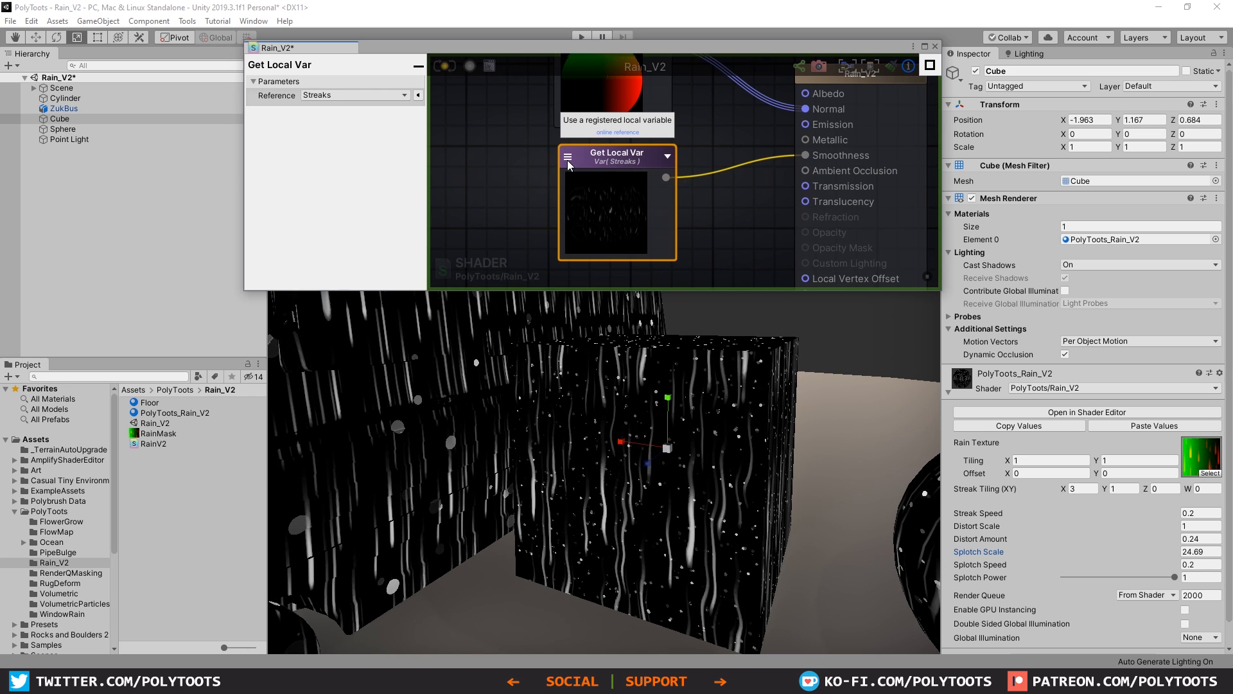
click(612, 163)
click(606, 173)
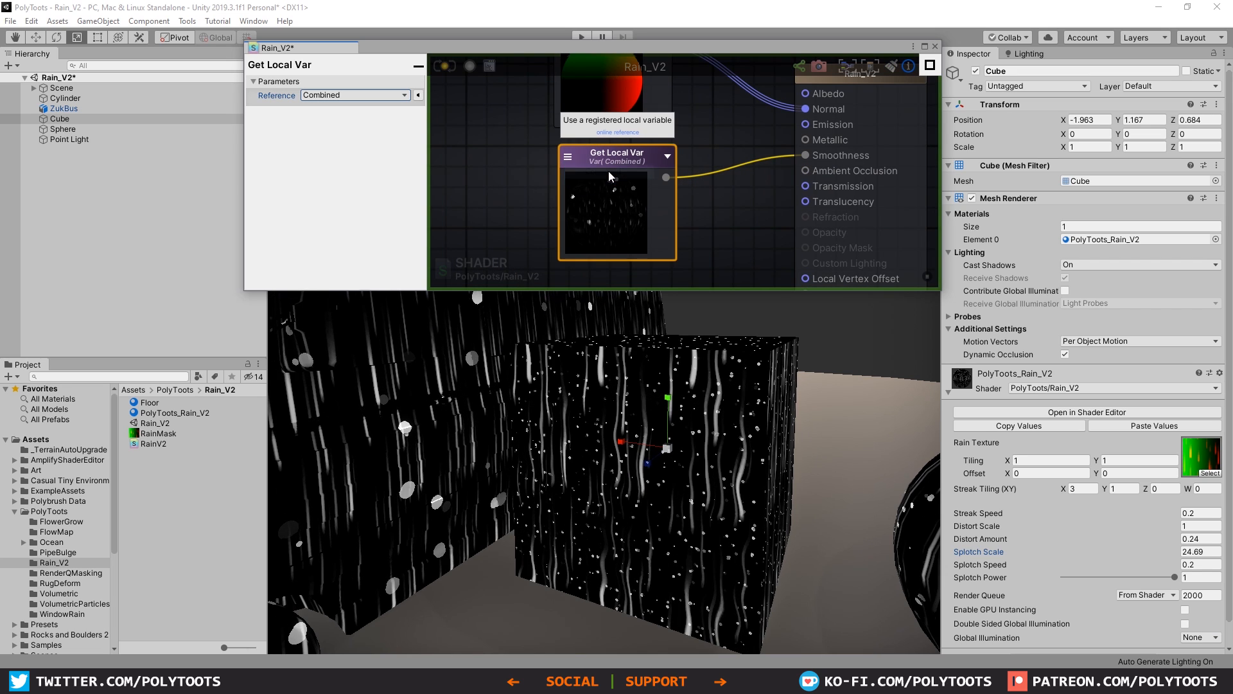
drag(620, 161, 611, 166)
click(444, 65)
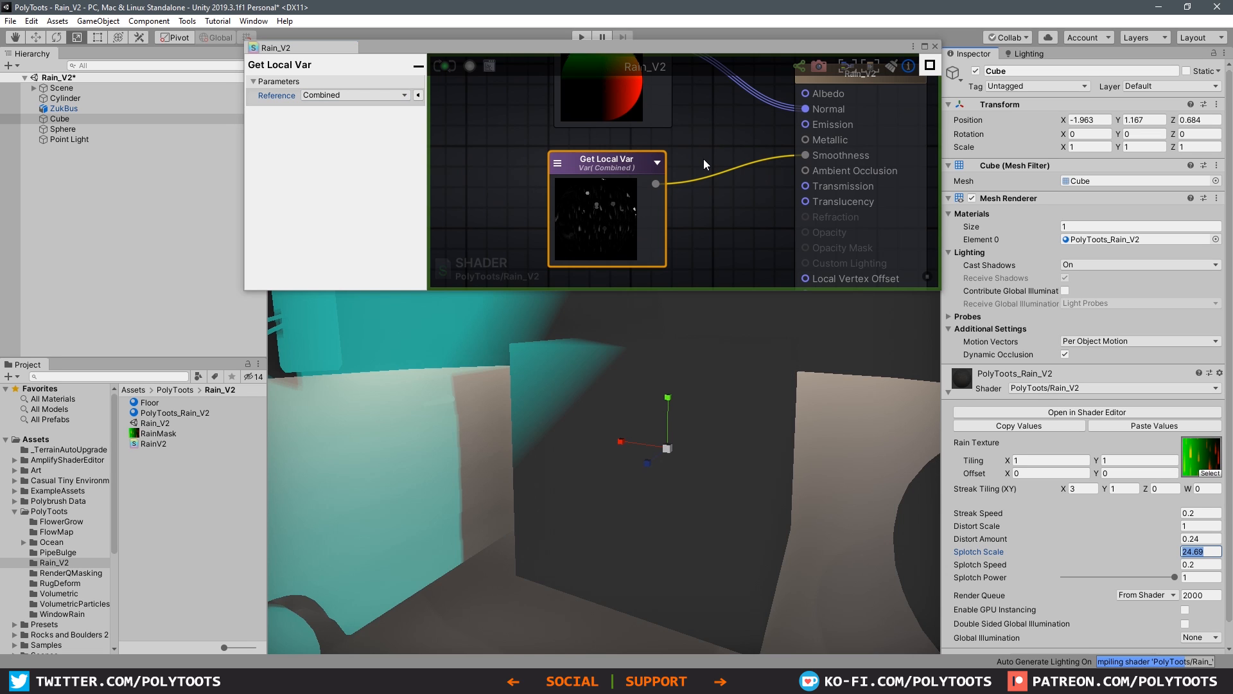
Step: Examine the rain's smoothness on the cube, bus and sphere from several angles, including the cube's top face
mouse_move(723, 377)
alt+mouse_down()
mouse_move(672, 418)
mouse_move(716, 388)
mouse_move(702, 378)
alt+mouse_up()
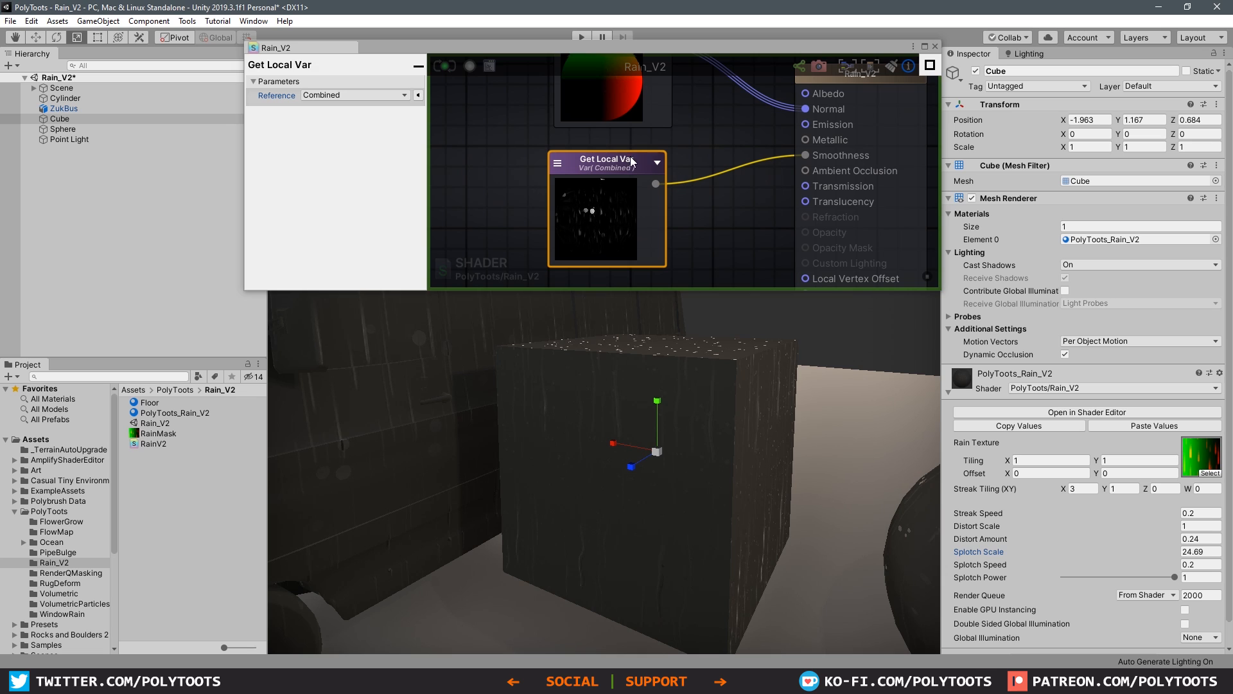
scroll(633, 161, down, 2)
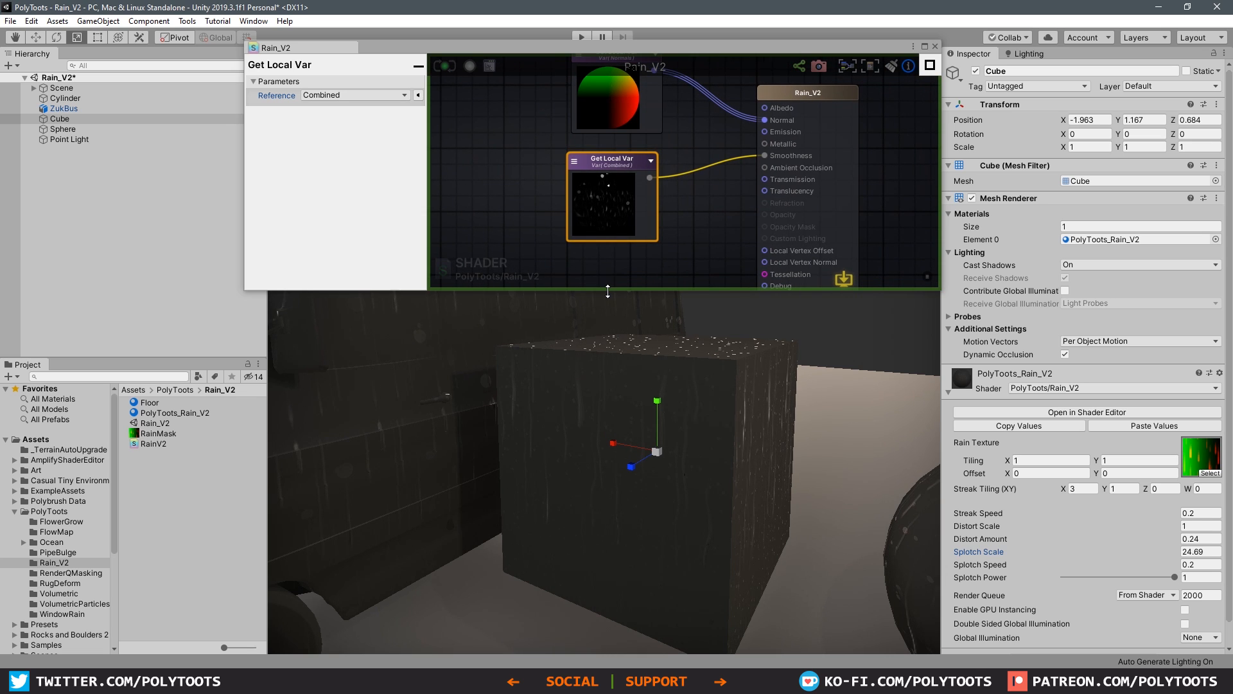
drag(608, 291, 639, 286)
alt+drag(664, 410, 389, 402)
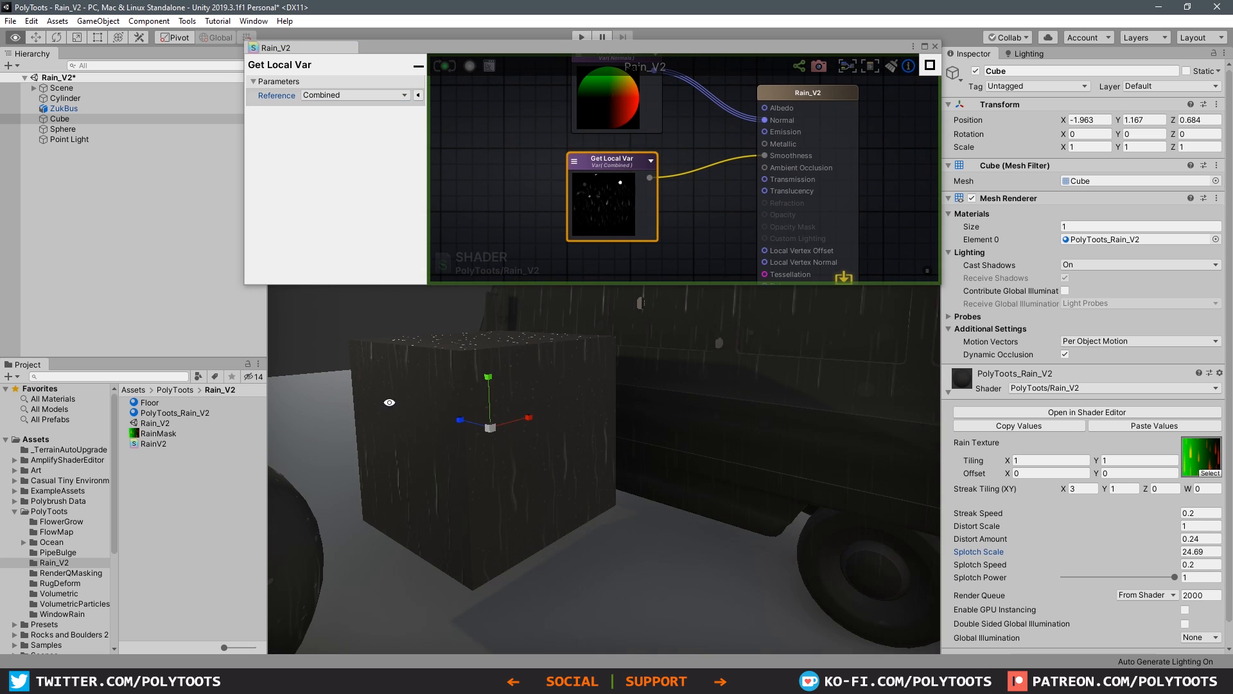
alt+drag(631, 380, 501, 468)
alt+drag(692, 397, 662, 450)
alt+drag(773, 416, 669, 389)
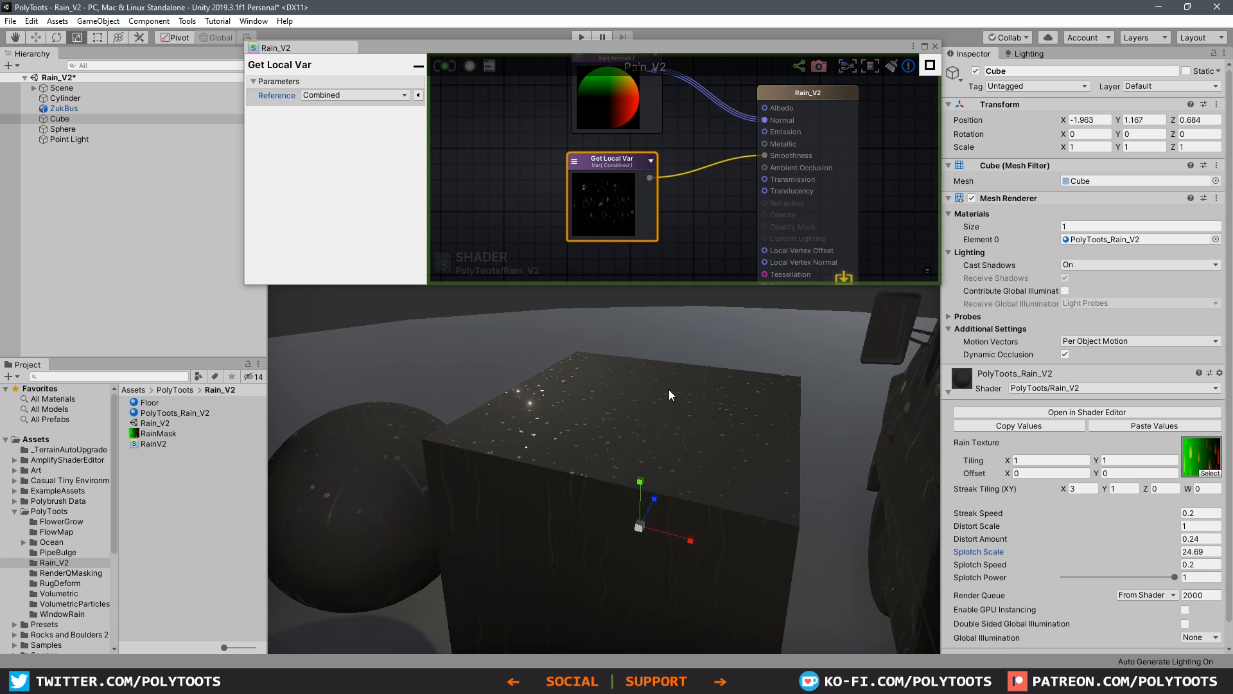
alt+drag(541, 451, 591, 356)
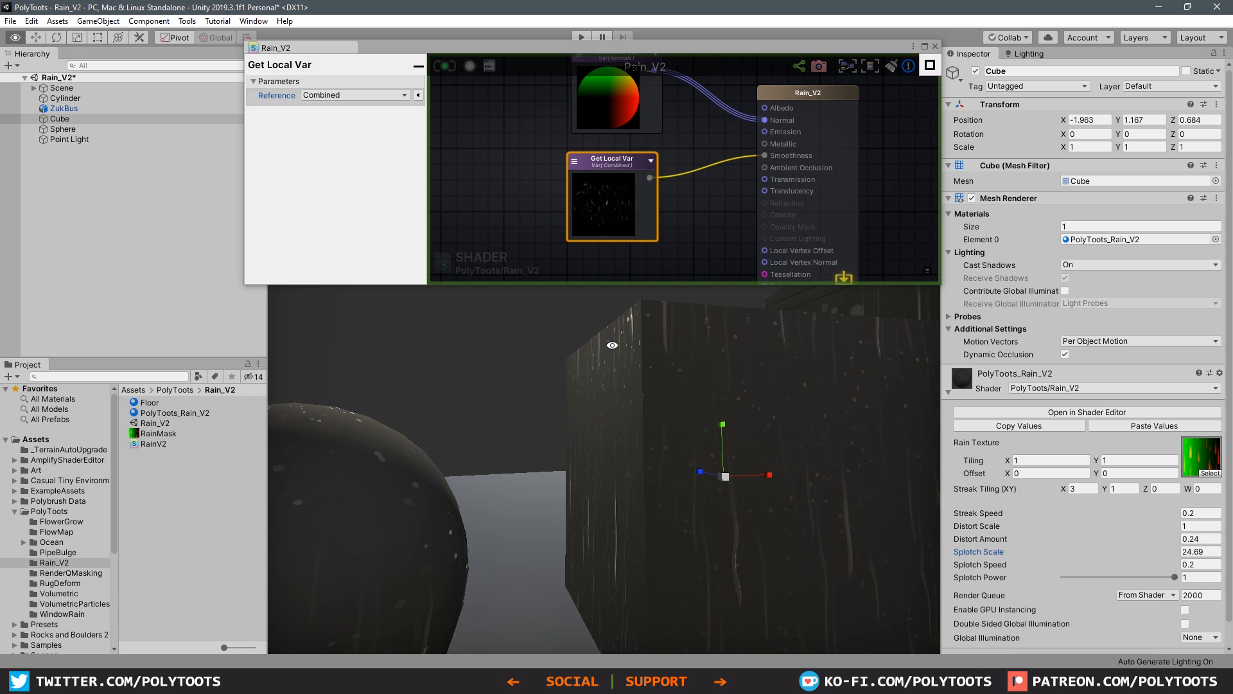
alt+drag(630, 459, 658, 422)
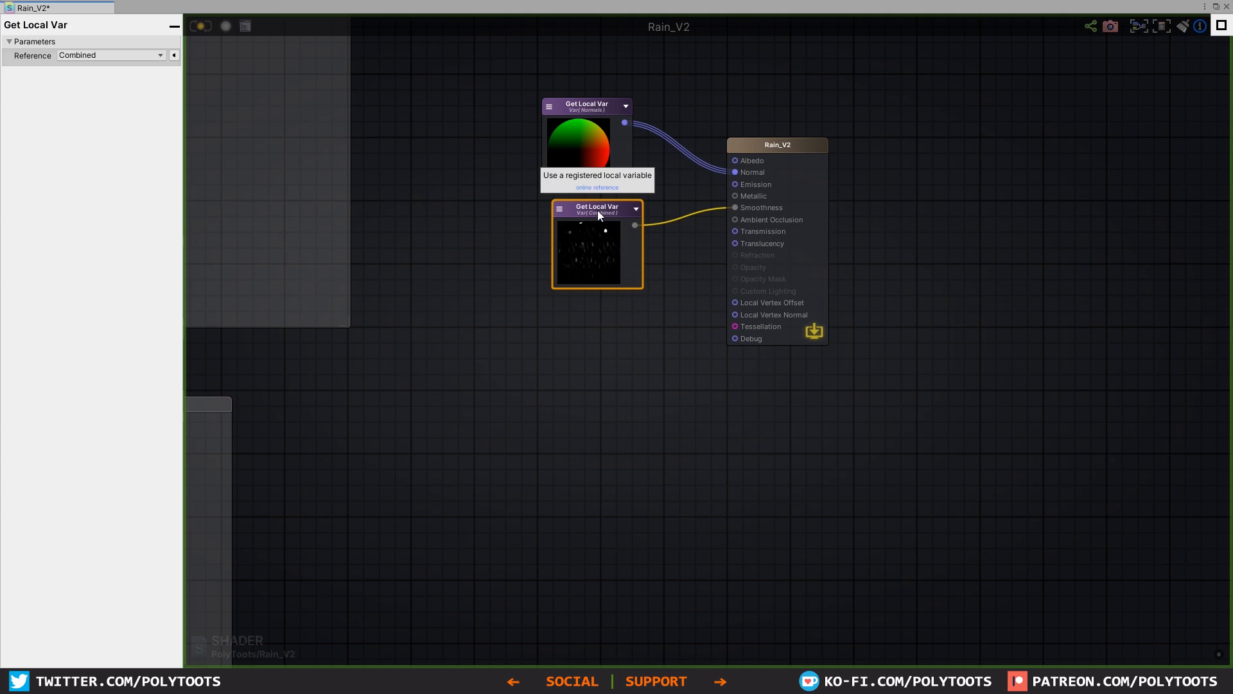
middle_drag(656, 406, 695, 322)
Step: Create a second Get Local Var referencing Combined and connect it to input A of a new Add node
click(638, 359)
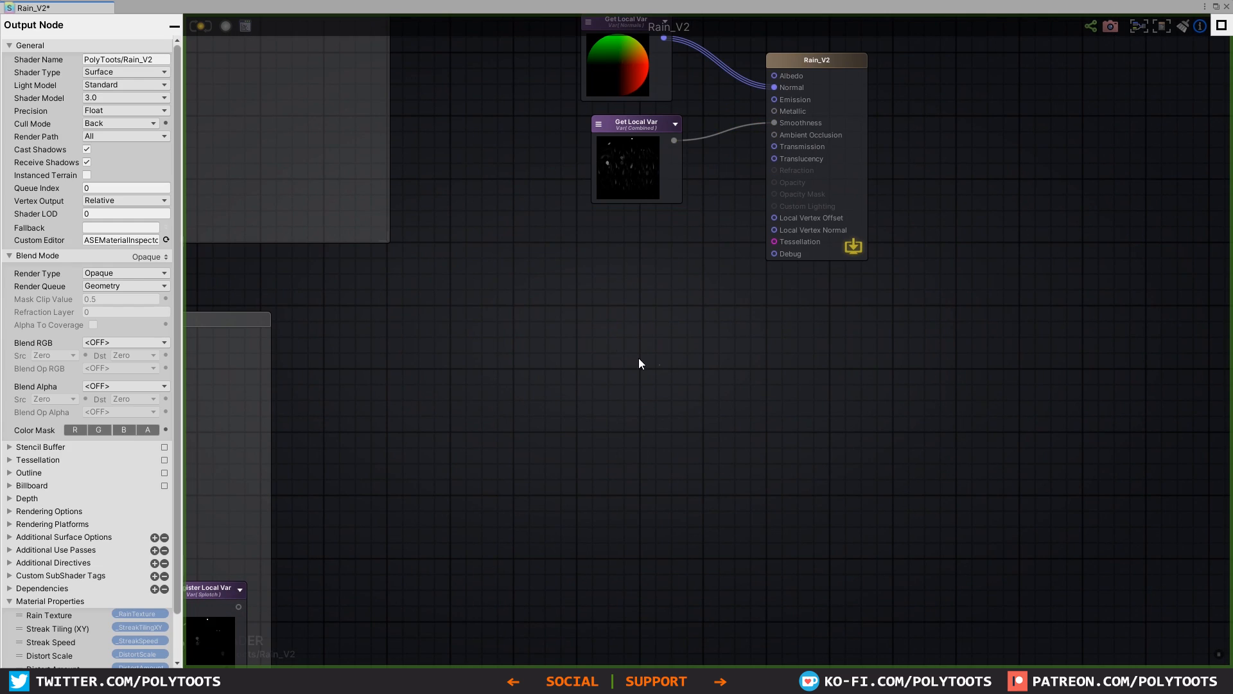
key(g)
click(562, 373)
click(570, 383)
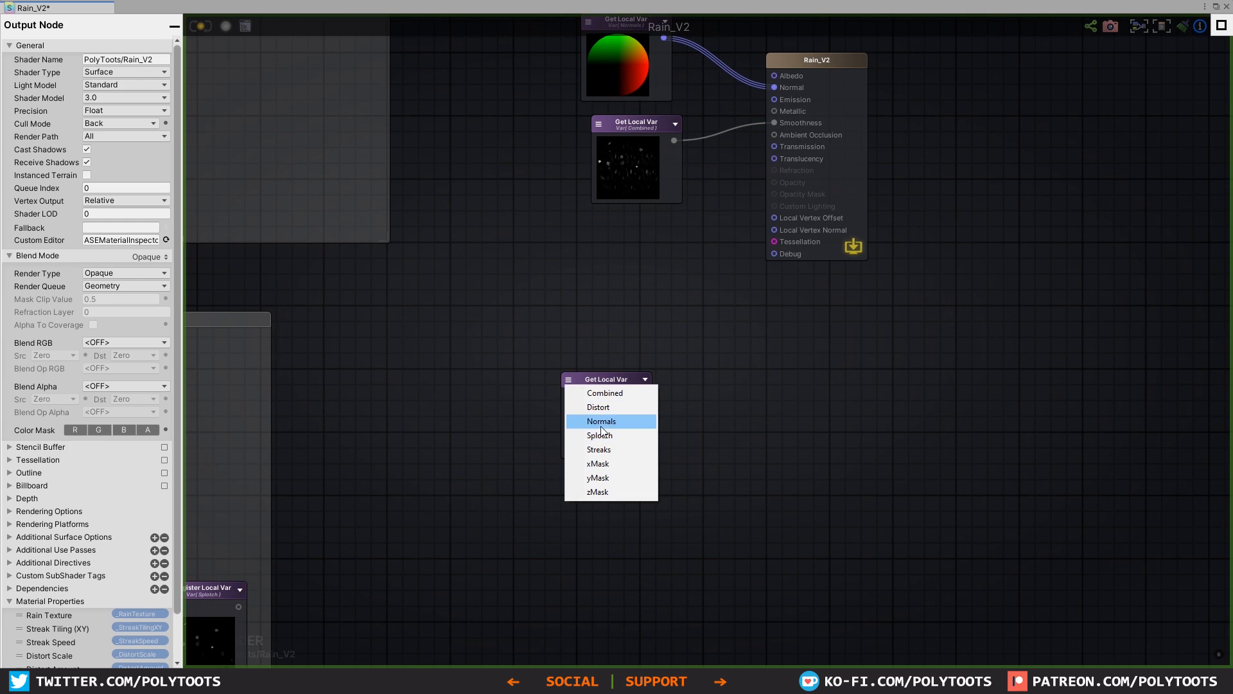
click(611, 396)
drag(596, 380, 611, 320)
key(a)
click(776, 417)
drag(760, 385, 750, 367)
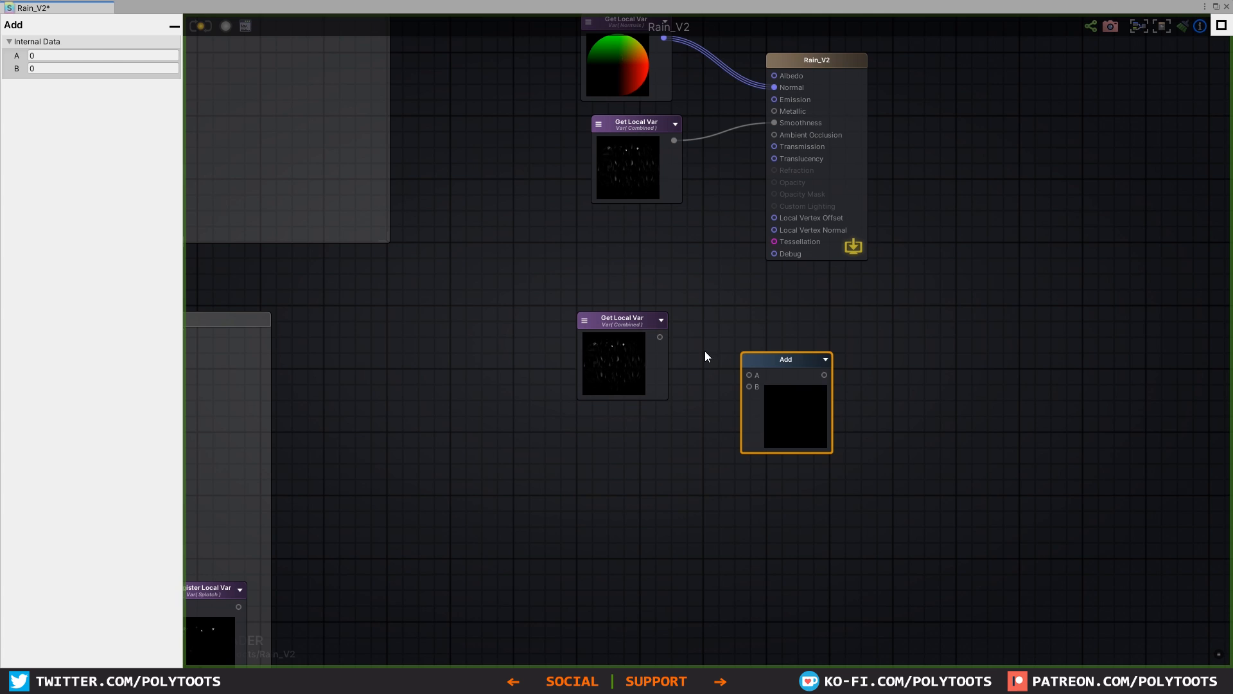
drag(679, 338, 751, 376)
click(707, 435)
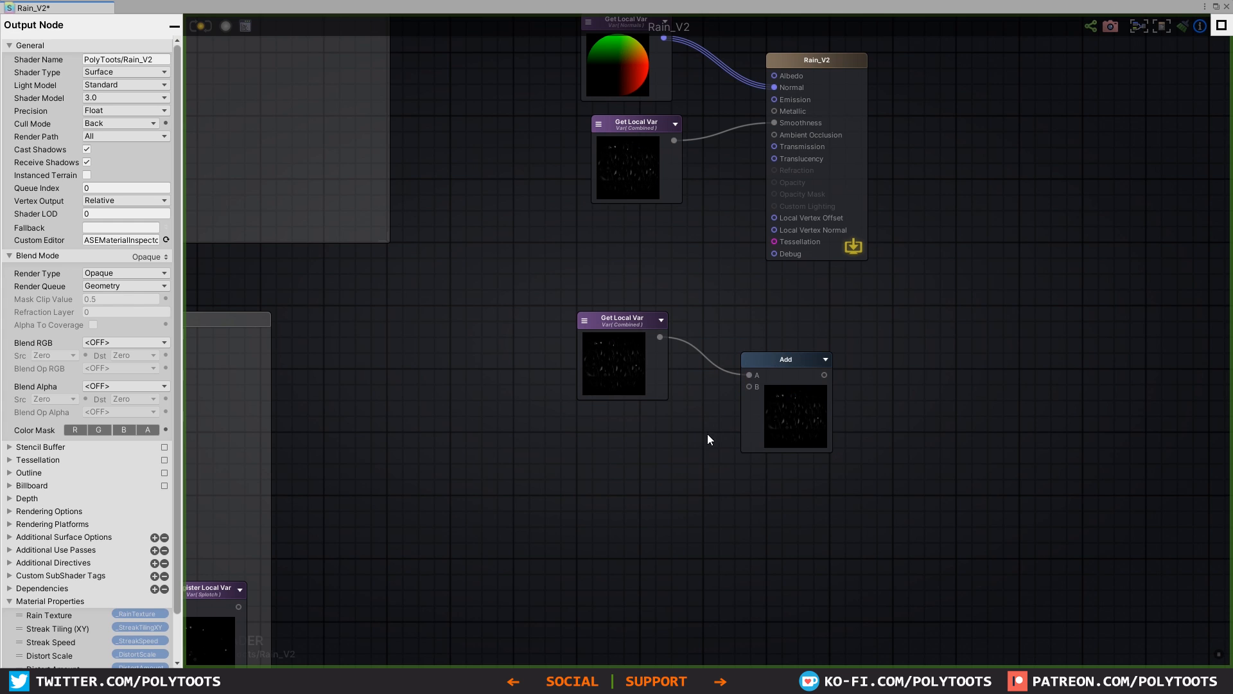
Step: Place a Texture Sample and a Float node beneath the new Combined Get Local Var
middle_drag(708, 435, 722, 413)
key(t)
click(643, 402)
key(1)
click(632, 497)
drag(611, 521, 611, 517)
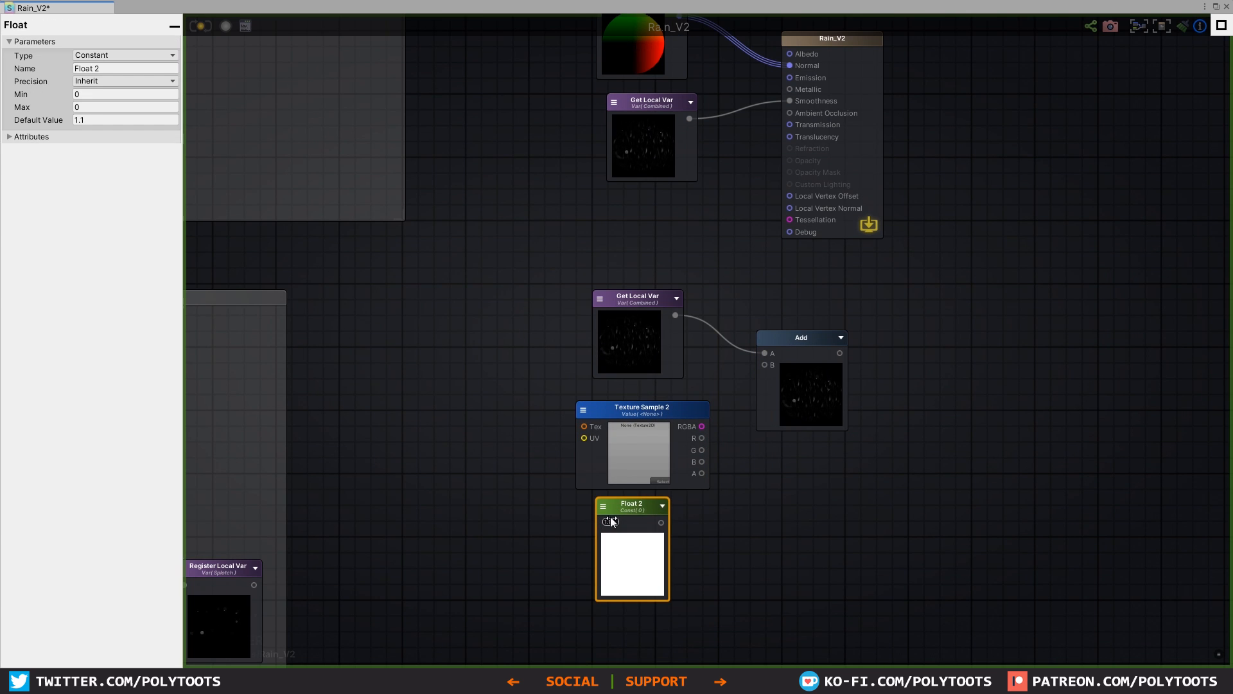
Step: Try the Texture Sample's RGBA output in the Add node's B input and delete the Texture Sample
drag(701, 426, 779, 362)
click(732, 398)
drag(621, 435, 610, 411)
drag(542, 280, 512, 396)
click(597, 389)
key(Delete)
Step: Turn the Float node into a property named SmoothTemp and connect it to the Add node's B input
drag(633, 505, 637, 404)
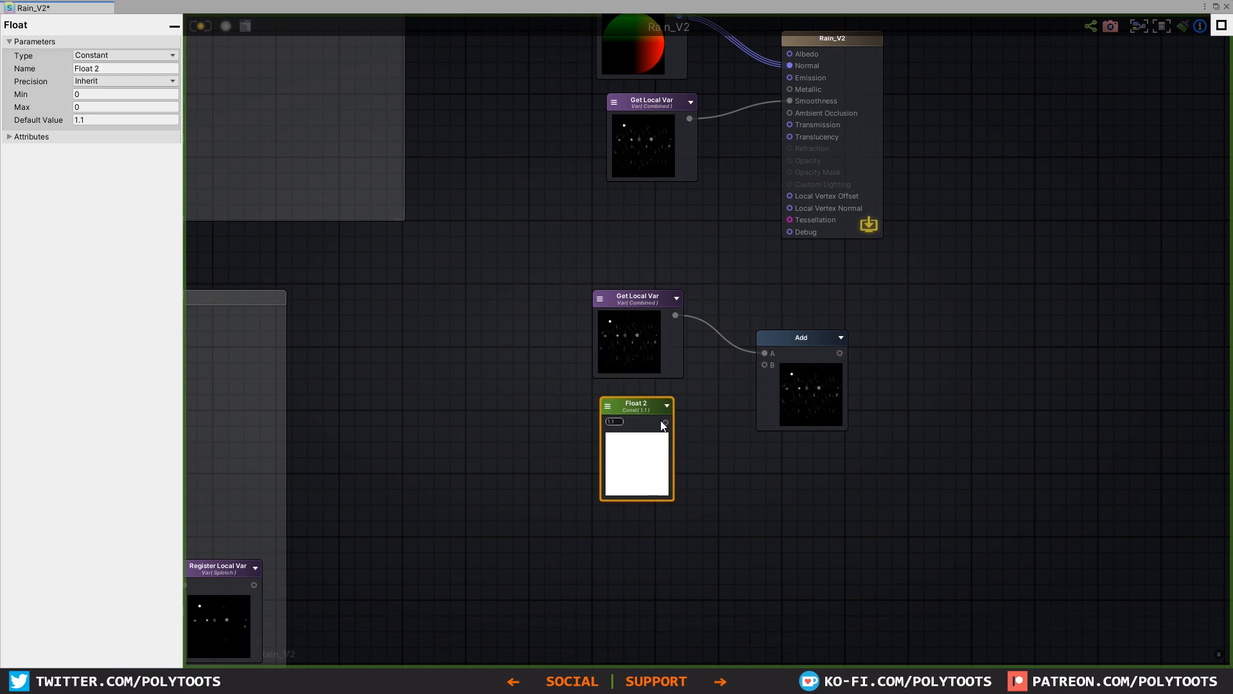
click(117, 56)
click(117, 82)
click(124, 70)
text(SmoothTemp)
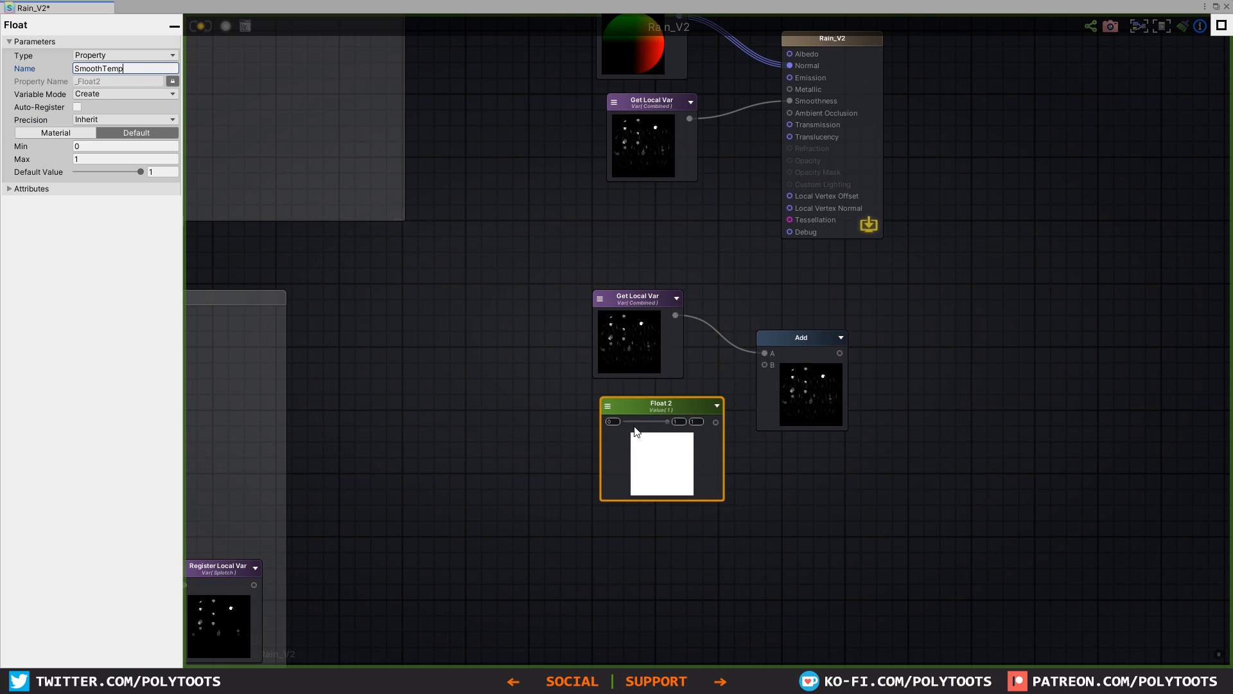
drag(716, 422, 764, 365)
Step: Delete the old Get Local Var at Smoothness, feed the Add result into Smoothness instead, and update the shader
drag(650, 108, 617, 121)
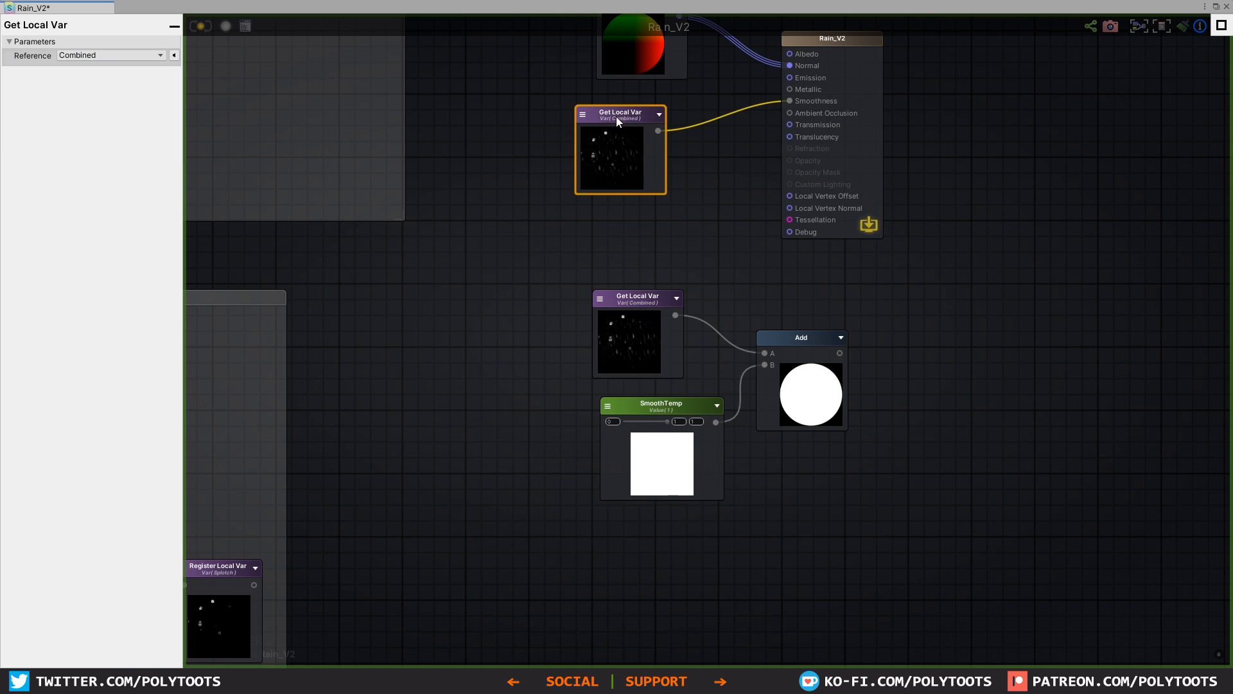
key(Delete)
drag(510, 275, 803, 526)
drag(810, 339, 790, 101)
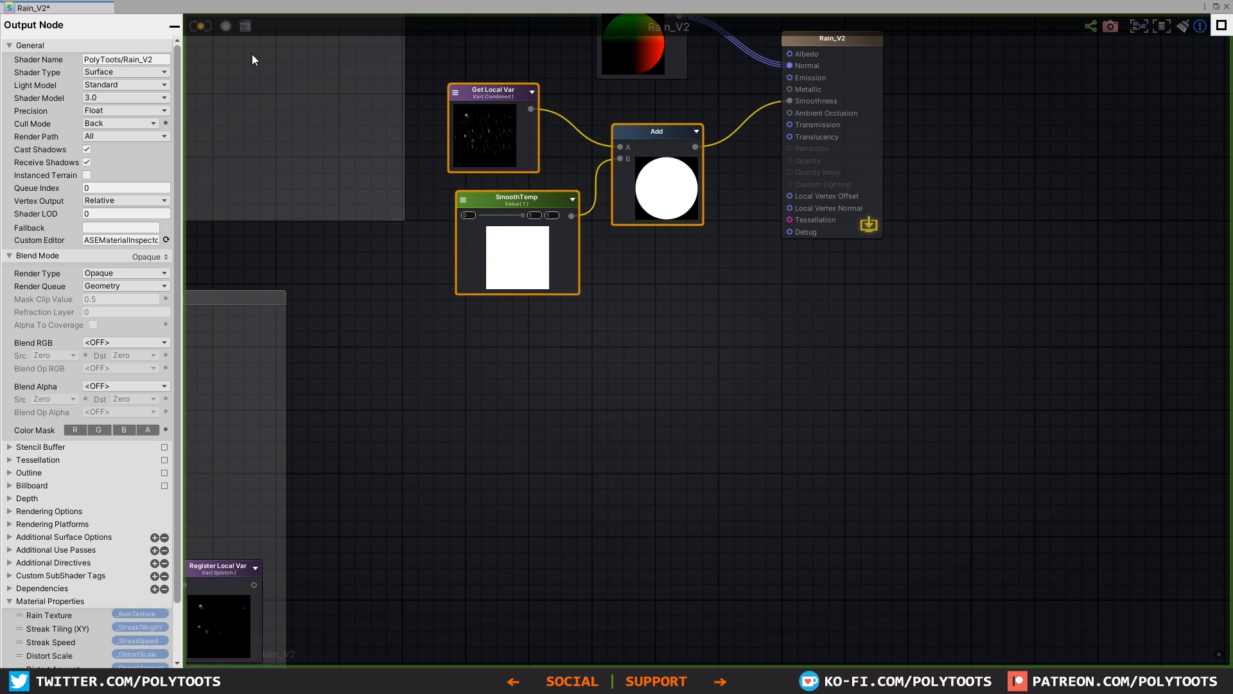
click(201, 26)
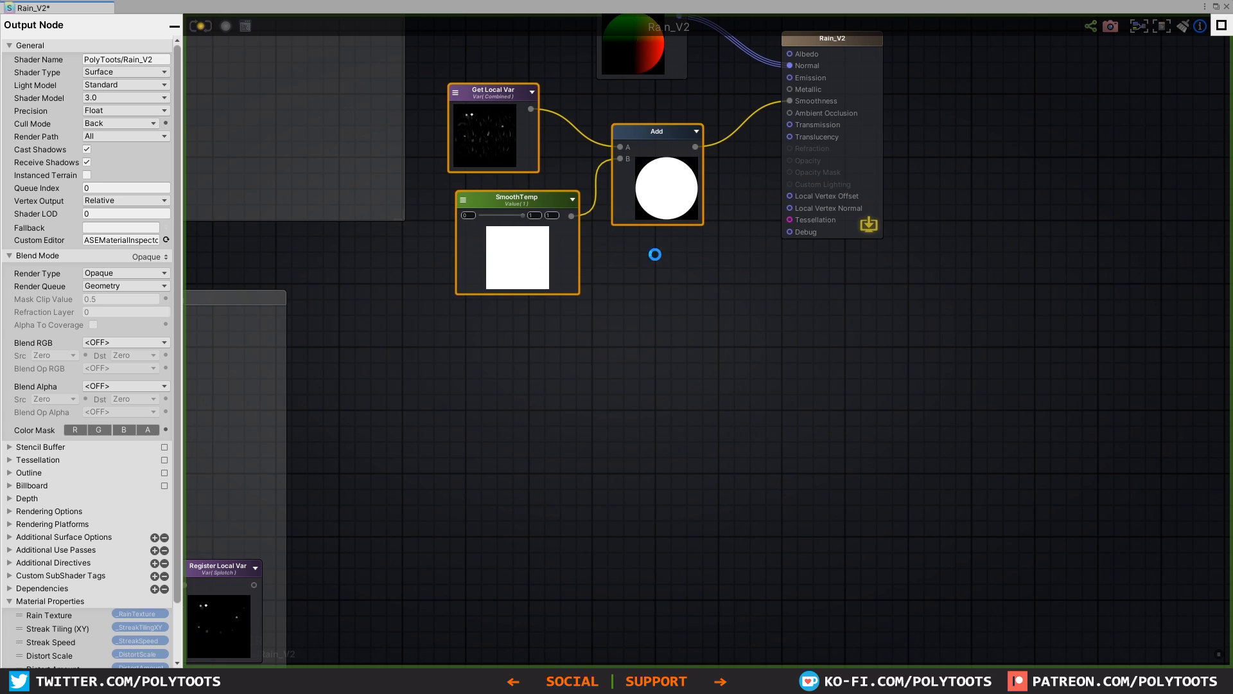
click(1215, 6)
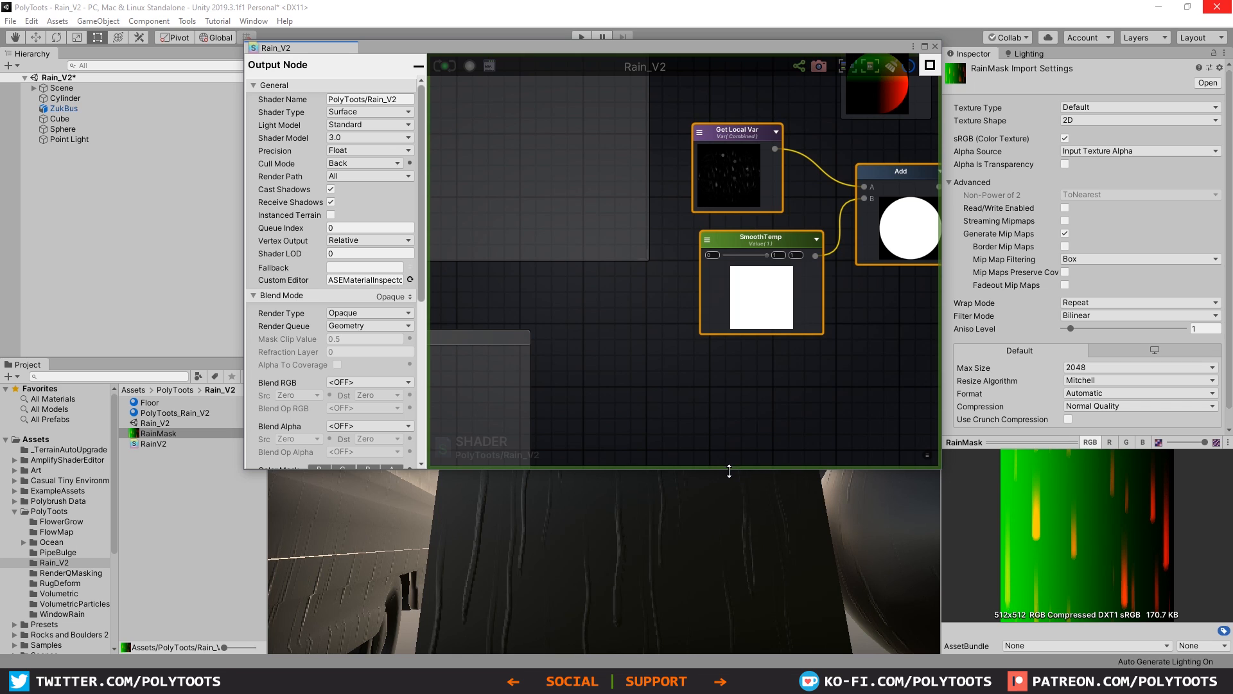
Step: Select the cube and try its material's SmoothTemp at 0.33 and 0, checking the surface from above
drag(729, 470, 758, 252)
alt+drag(744, 376, 668, 388)
click(633, 376)
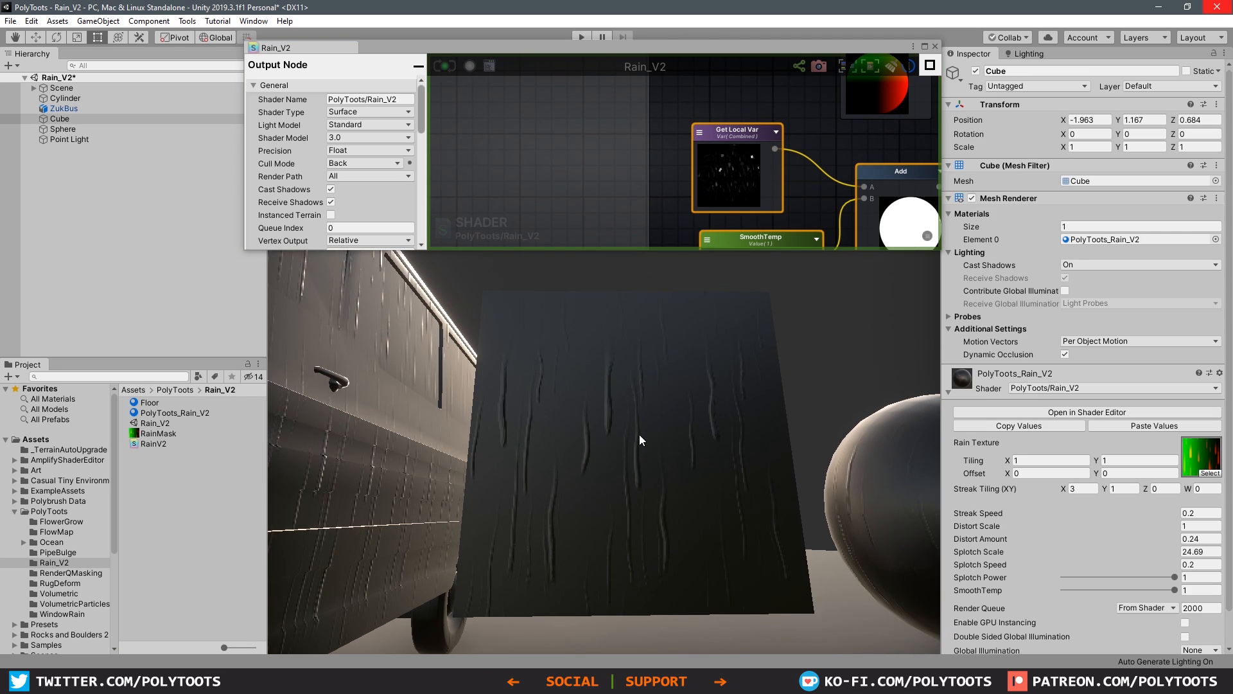
scroll(1163, 546, down, 3)
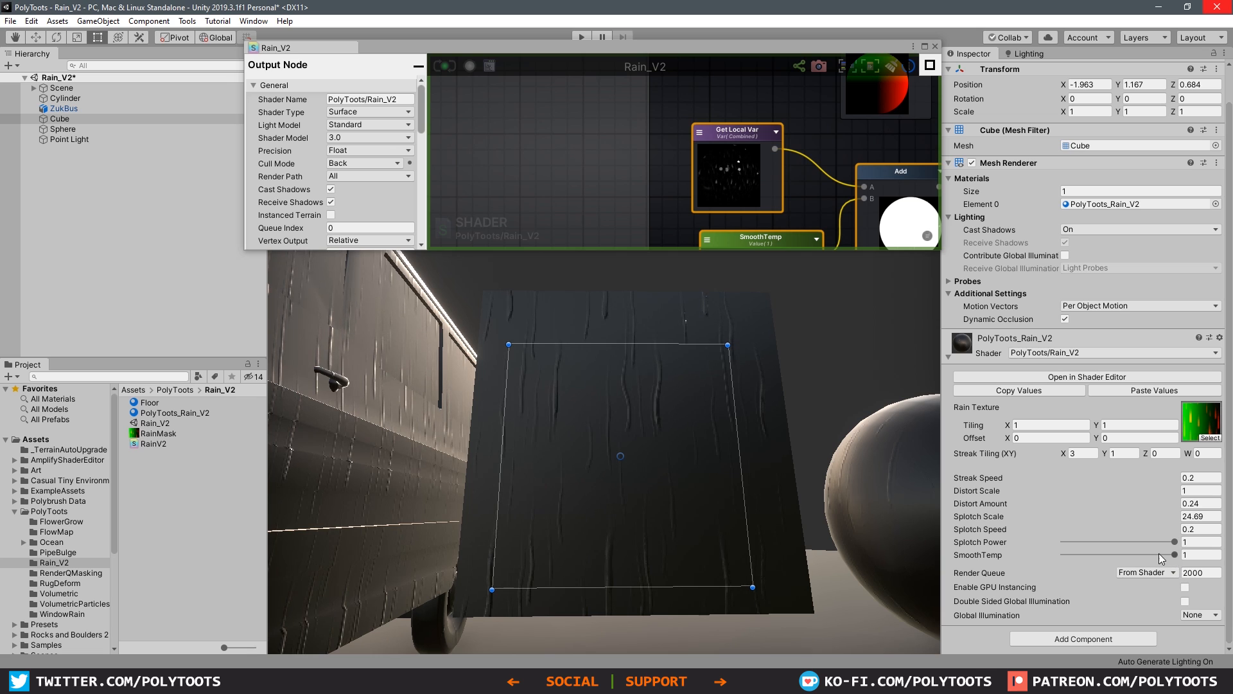
mouse_move(1159, 553)
mouse_down()
mouse_move(1047, 557)
mouse_move(1172, 555)
mouse_move(1020, 554)
mouse_move(1164, 558)
mouse_move(1064, 556)
mouse_move(1101, 555)
mouse_up()
alt+drag(839, 444, 828, 444)
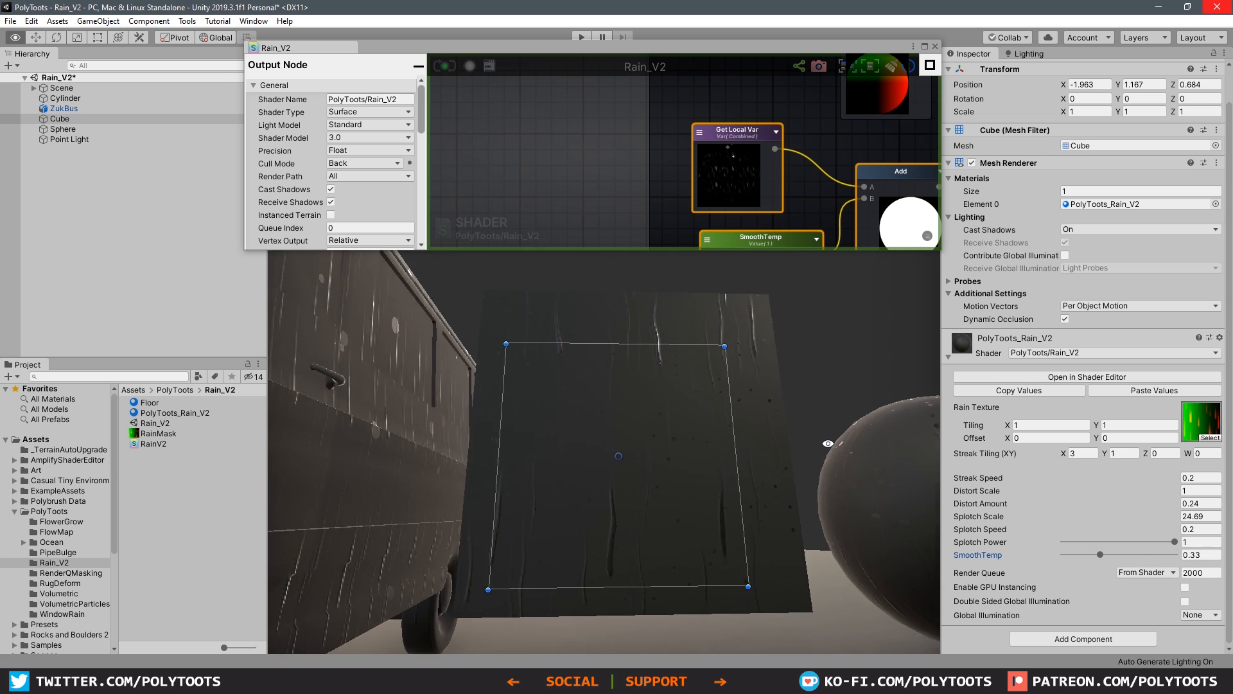
drag(1088, 553, 1064, 554)
alt+drag(762, 471, 515, 427)
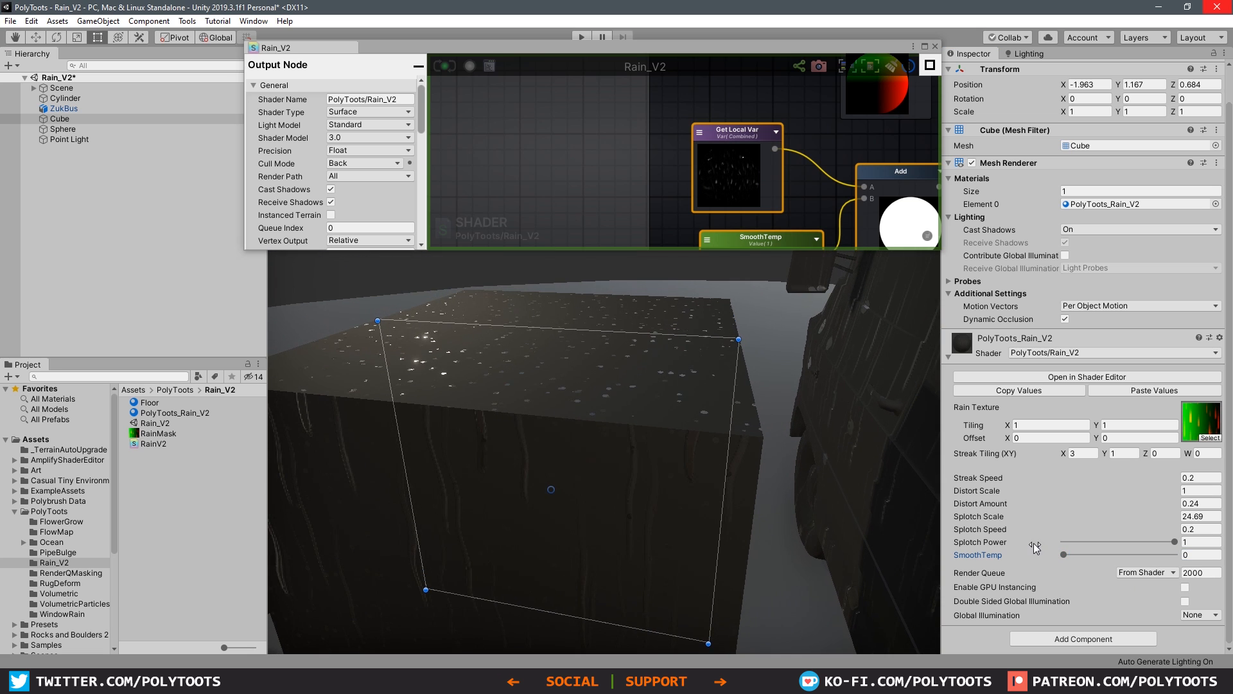
Step: Try SmoothTemp at 1 and at 0.278 while comparing the wet look on the cube and bus
drag(1064, 554, 1114, 555)
alt+drag(681, 444, 1022, 411)
drag(1114, 555, 1181, 554)
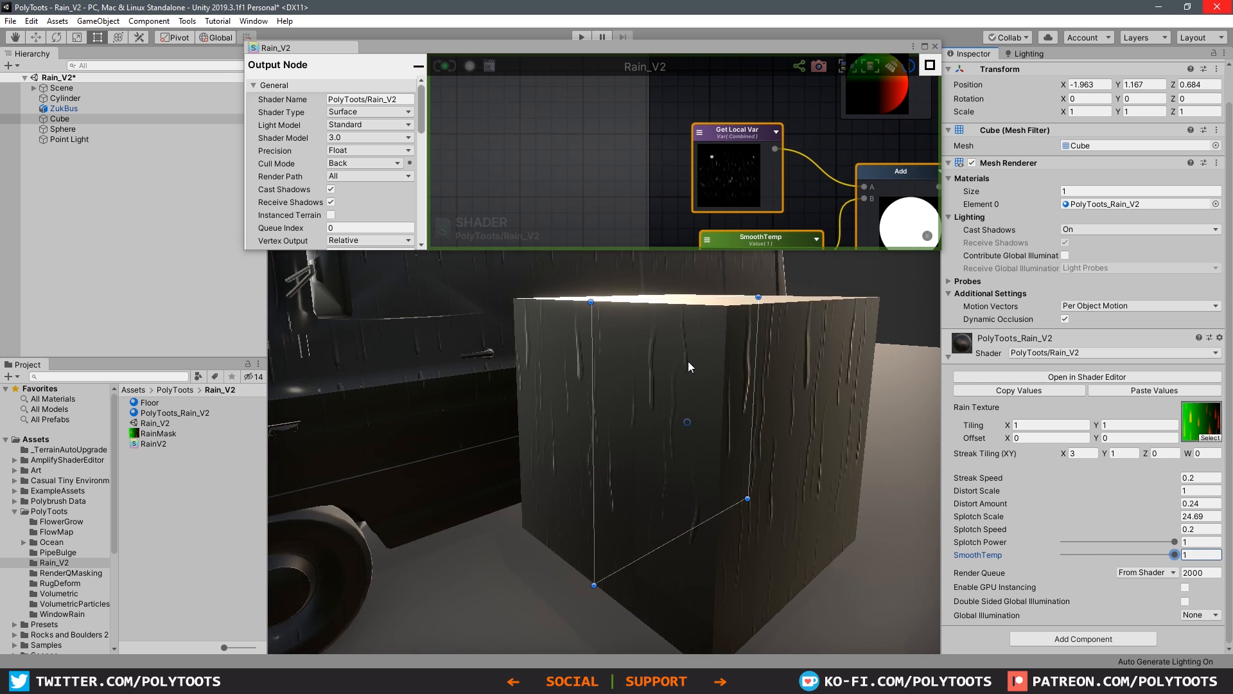
scroll(688, 361, down, 4)
middle_drag(688, 366, 699, 506)
alt+drag(699, 505, 913, 559)
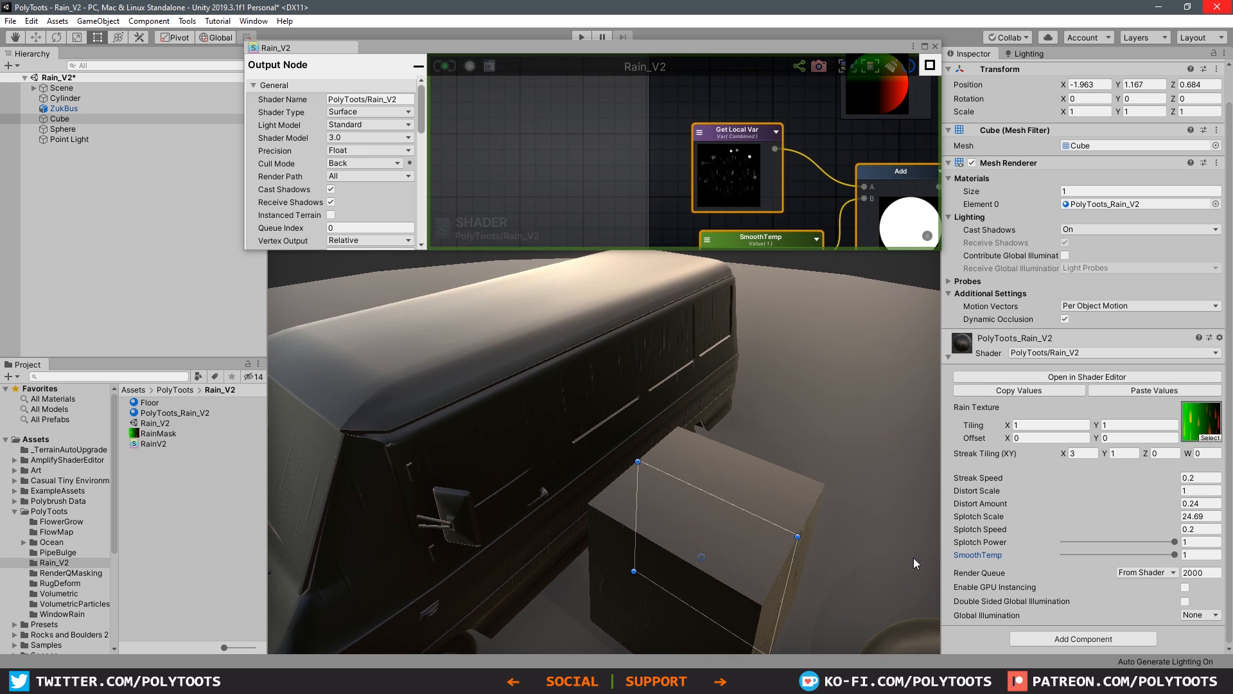
drag(1161, 554, 1094, 555)
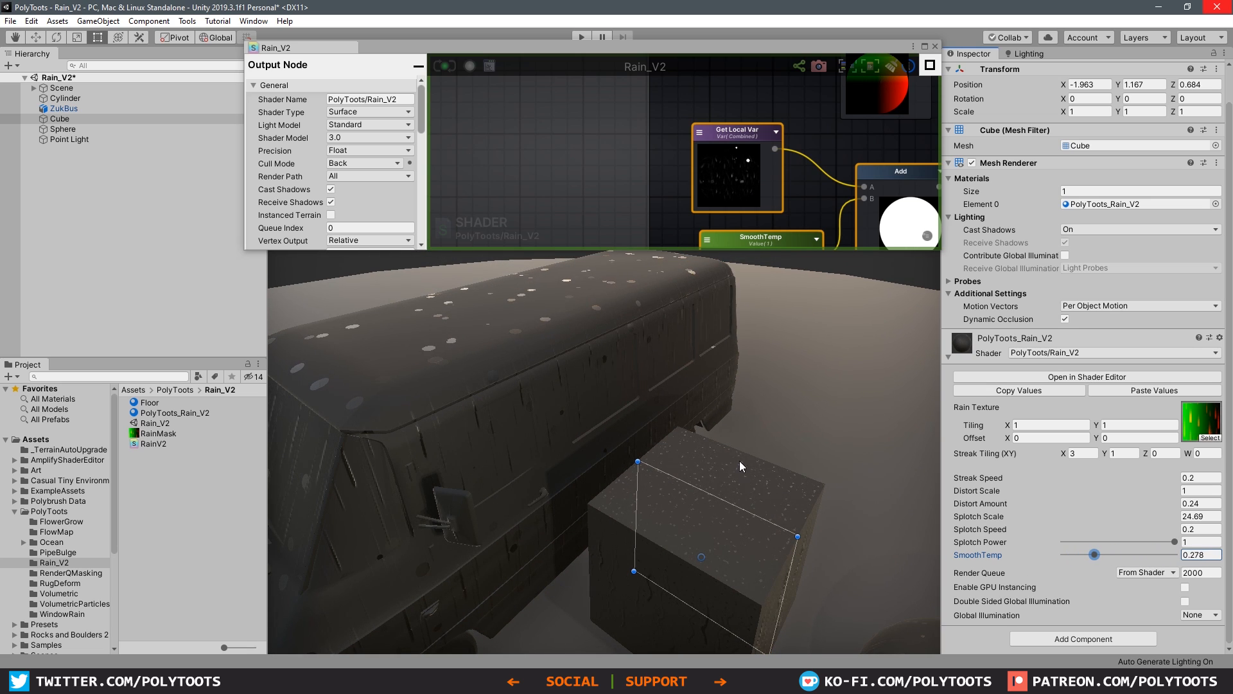
Step: Switch the Get Local Var in the Normals group from Streaks to Combined and update the shader
click(926, 46)
scroll(827, 453, down, 3)
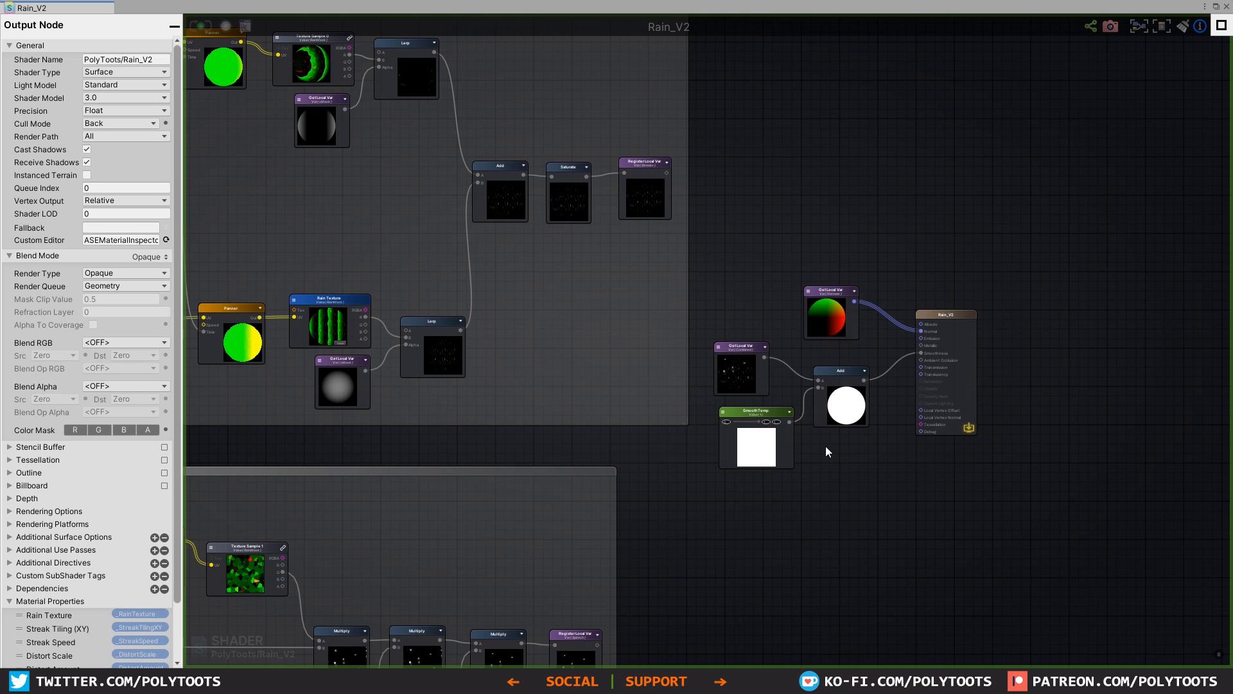
middle_drag(756, 483, 928, 328)
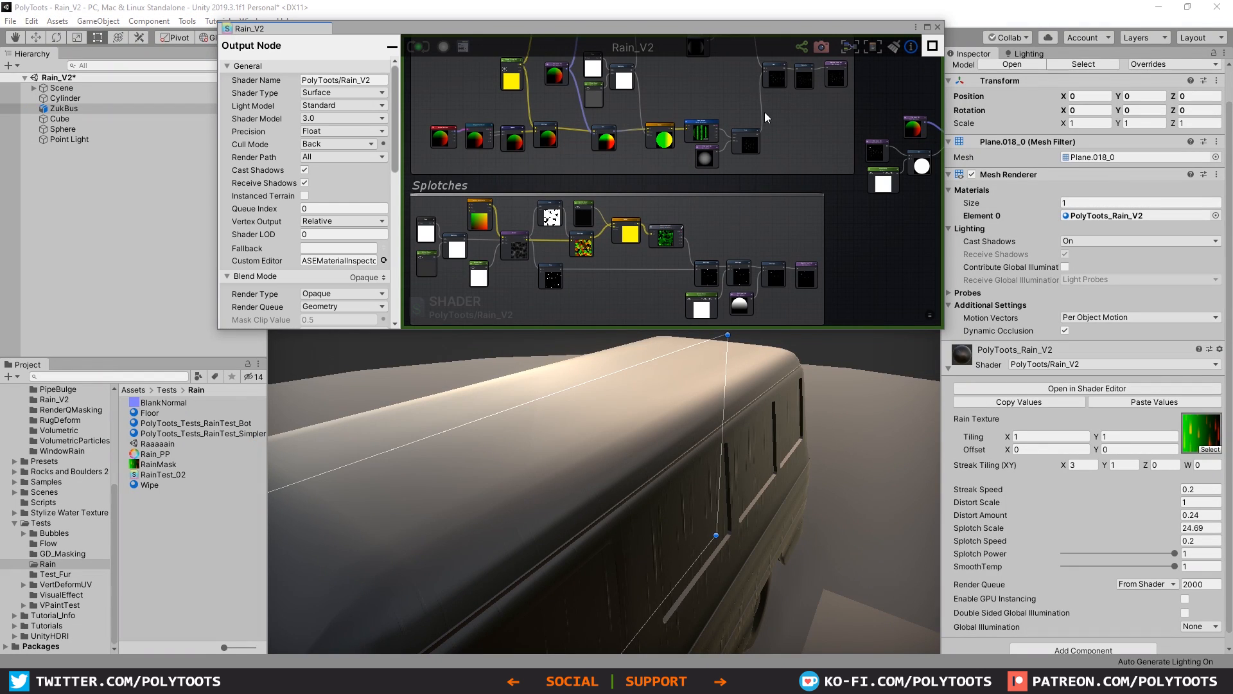
mouse_move(757, 110)
middle_down()
mouse_move(780, 263)
mouse_move(870, 197)
middle_up()
middle_drag(531, 220, 803, 158)
scroll(655, 172, up, 11)
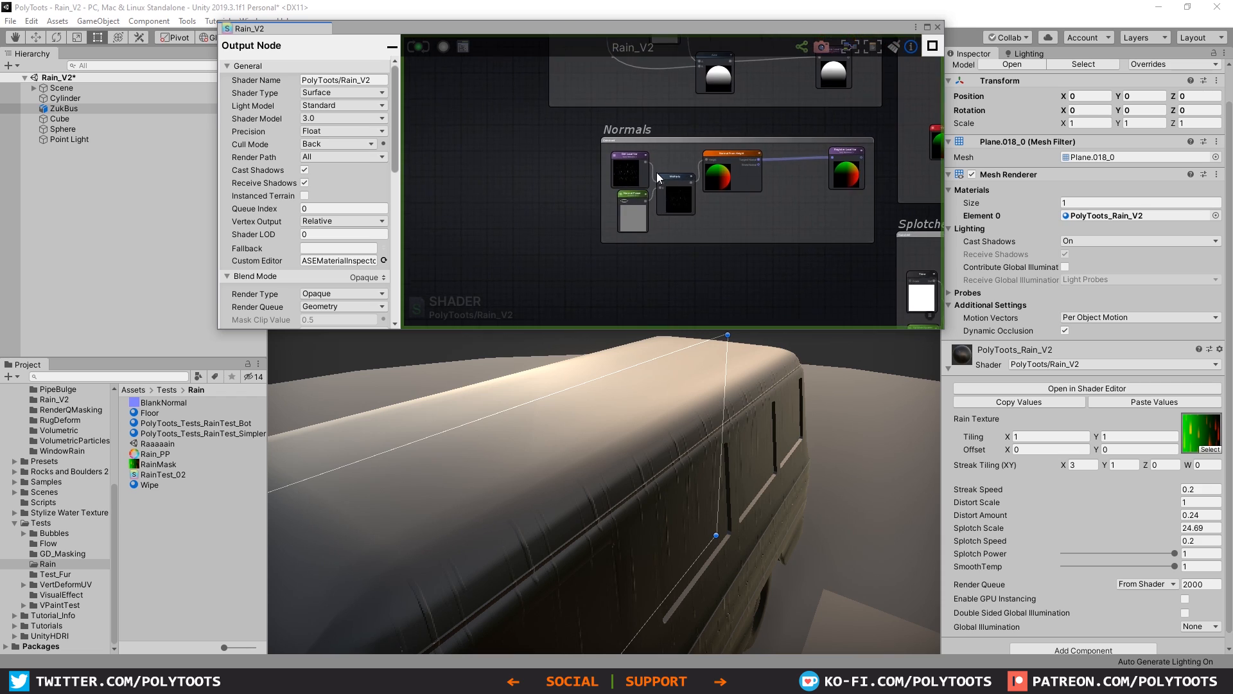
drag(884, 117, 885, 120)
drag(579, 118, 581, 105)
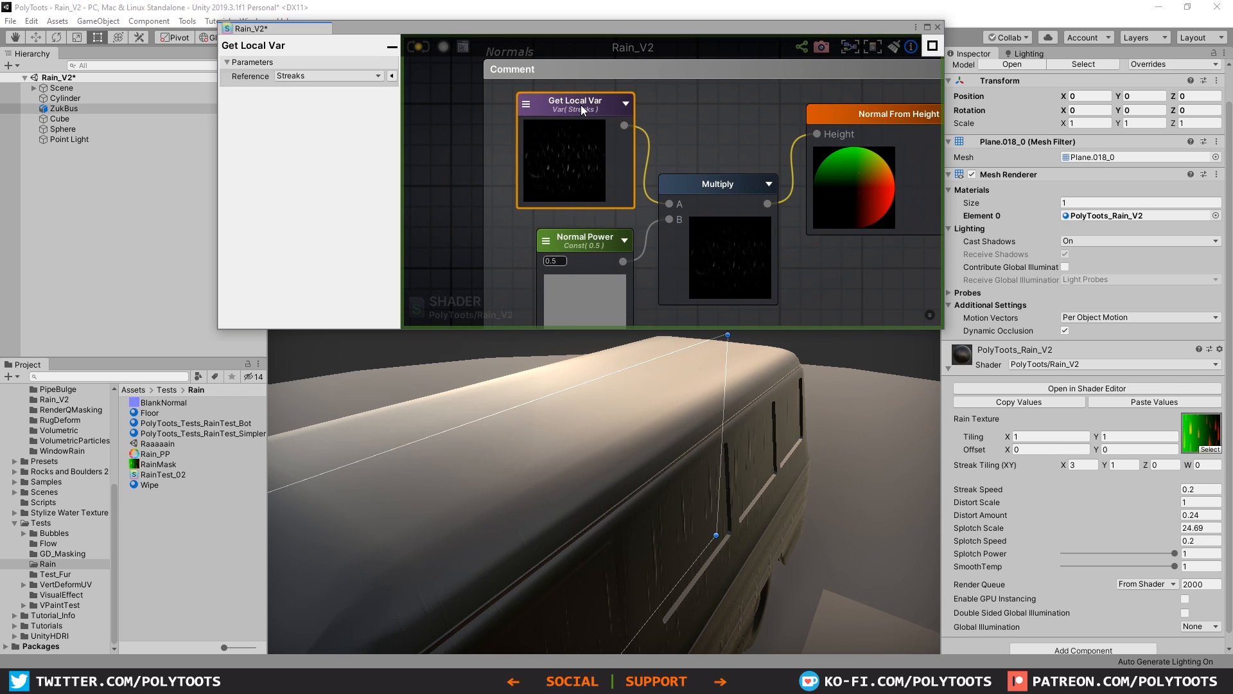
click(527, 105)
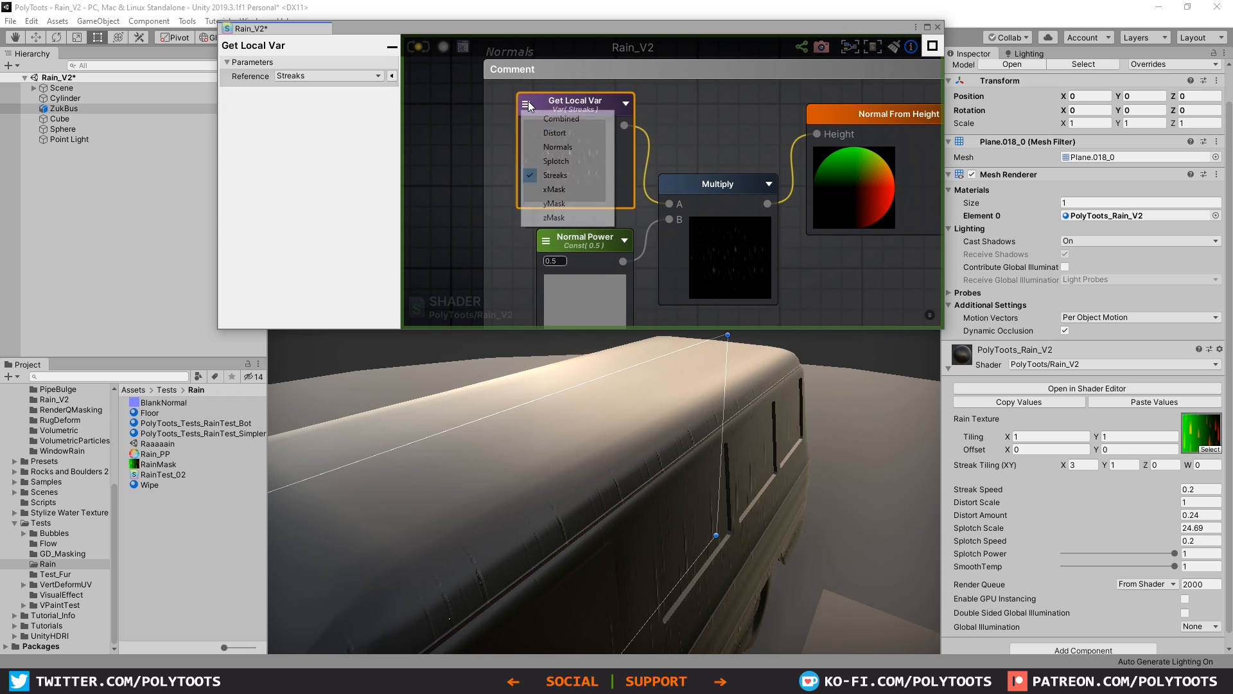
click(562, 118)
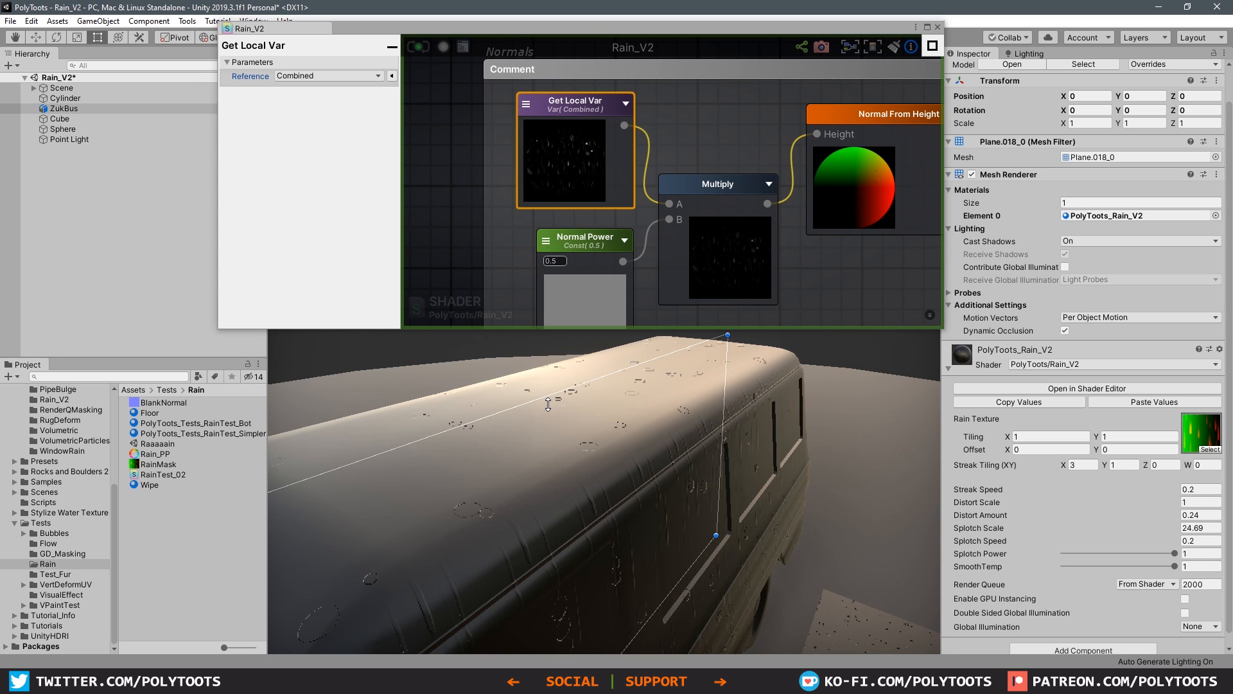
Step: Set the rain material's Splotch Power to 0.227 and check the splotch normals on the cube and bus
middle_drag(553, 441, 537, 289)
scroll(664, 487, up, 3)
middle_drag(732, 491, 721, 434)
scroll(722, 435, down, 3)
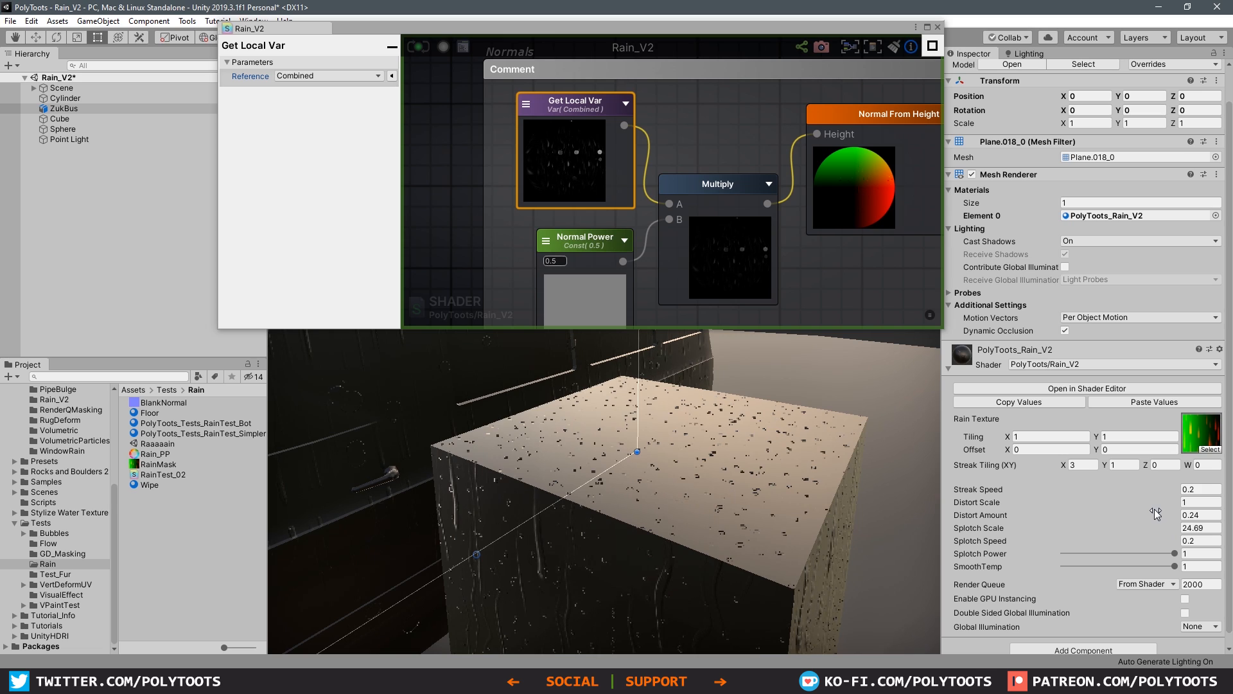
drag(1175, 553, 1089, 554)
alt+drag(661, 476, 769, 476)
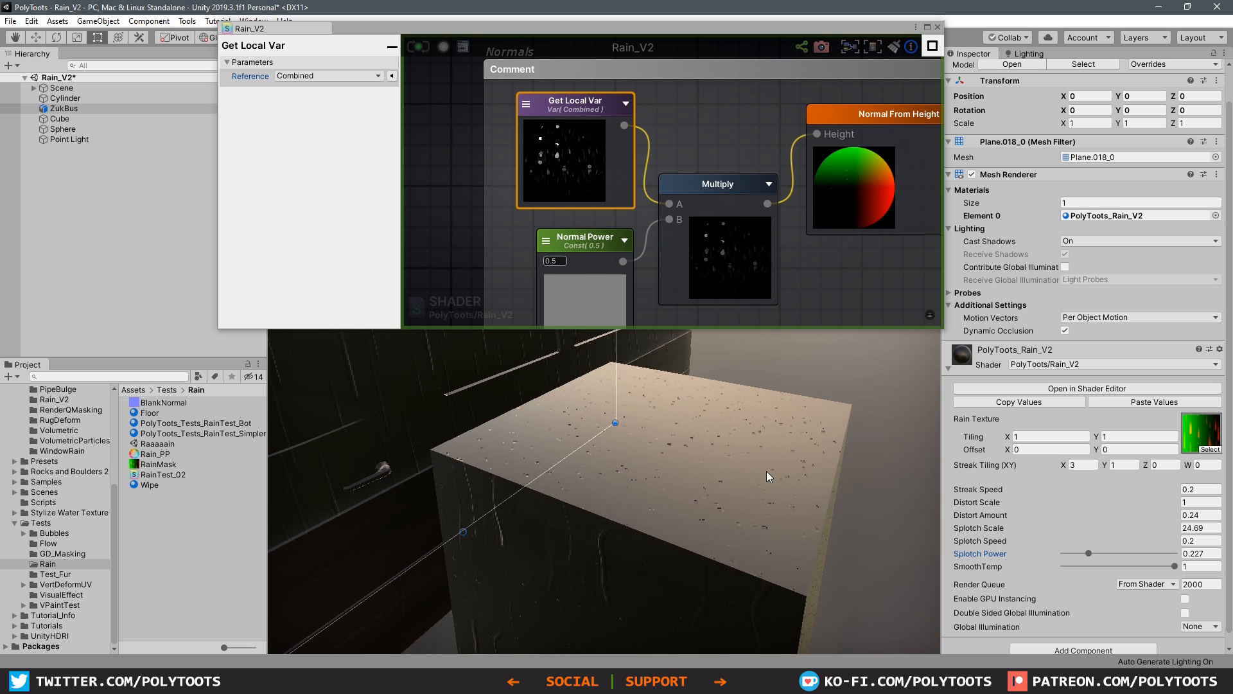
alt+right_drag(816, 472, 622, 410)
alt+drag(623, 410, 660, 398)
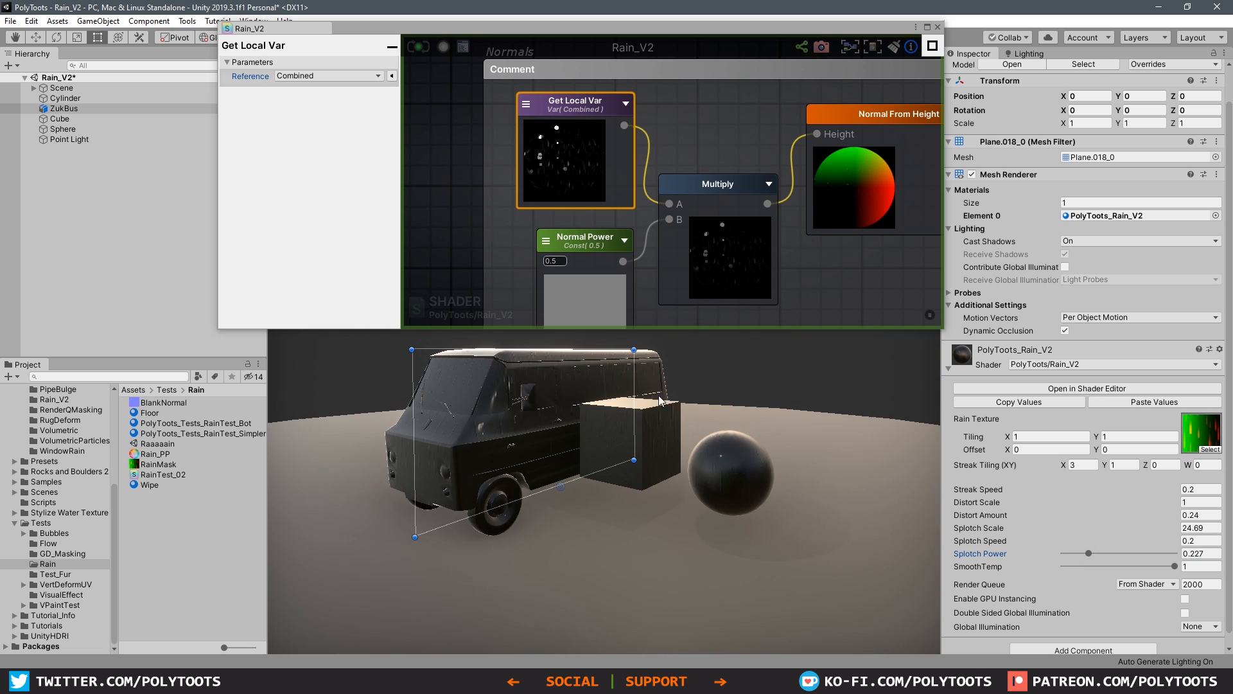
click(711, 375)
alt+drag(547, 405, 708, 517)
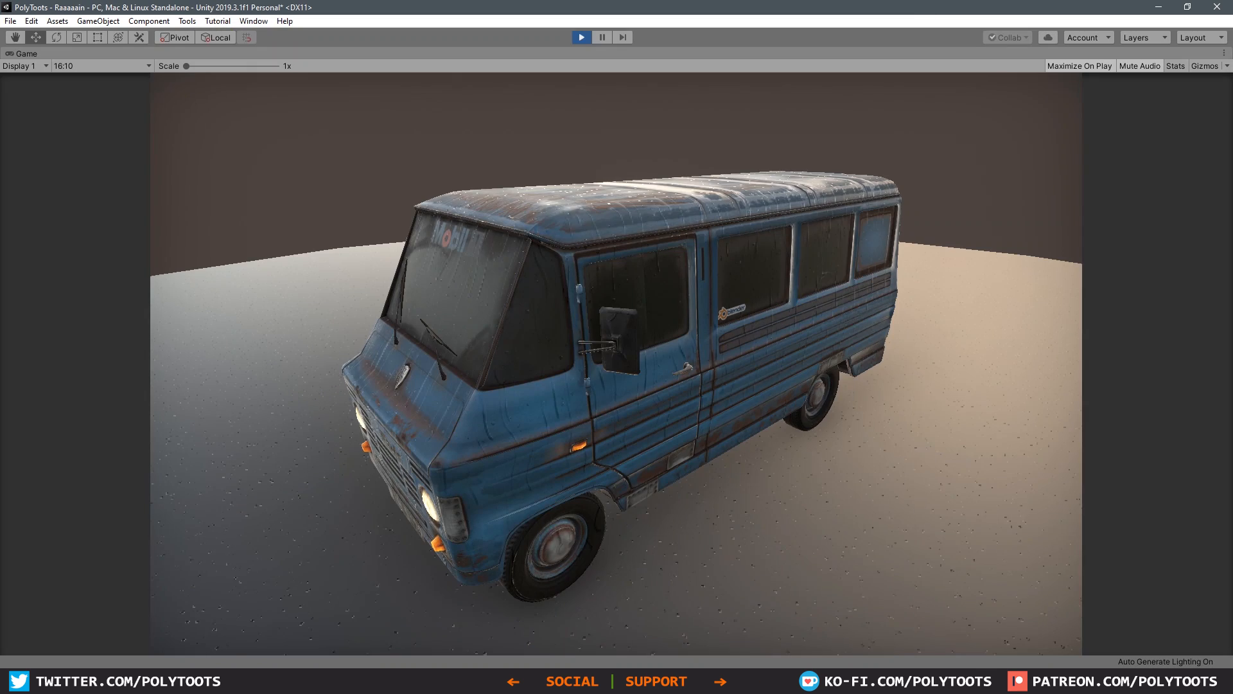